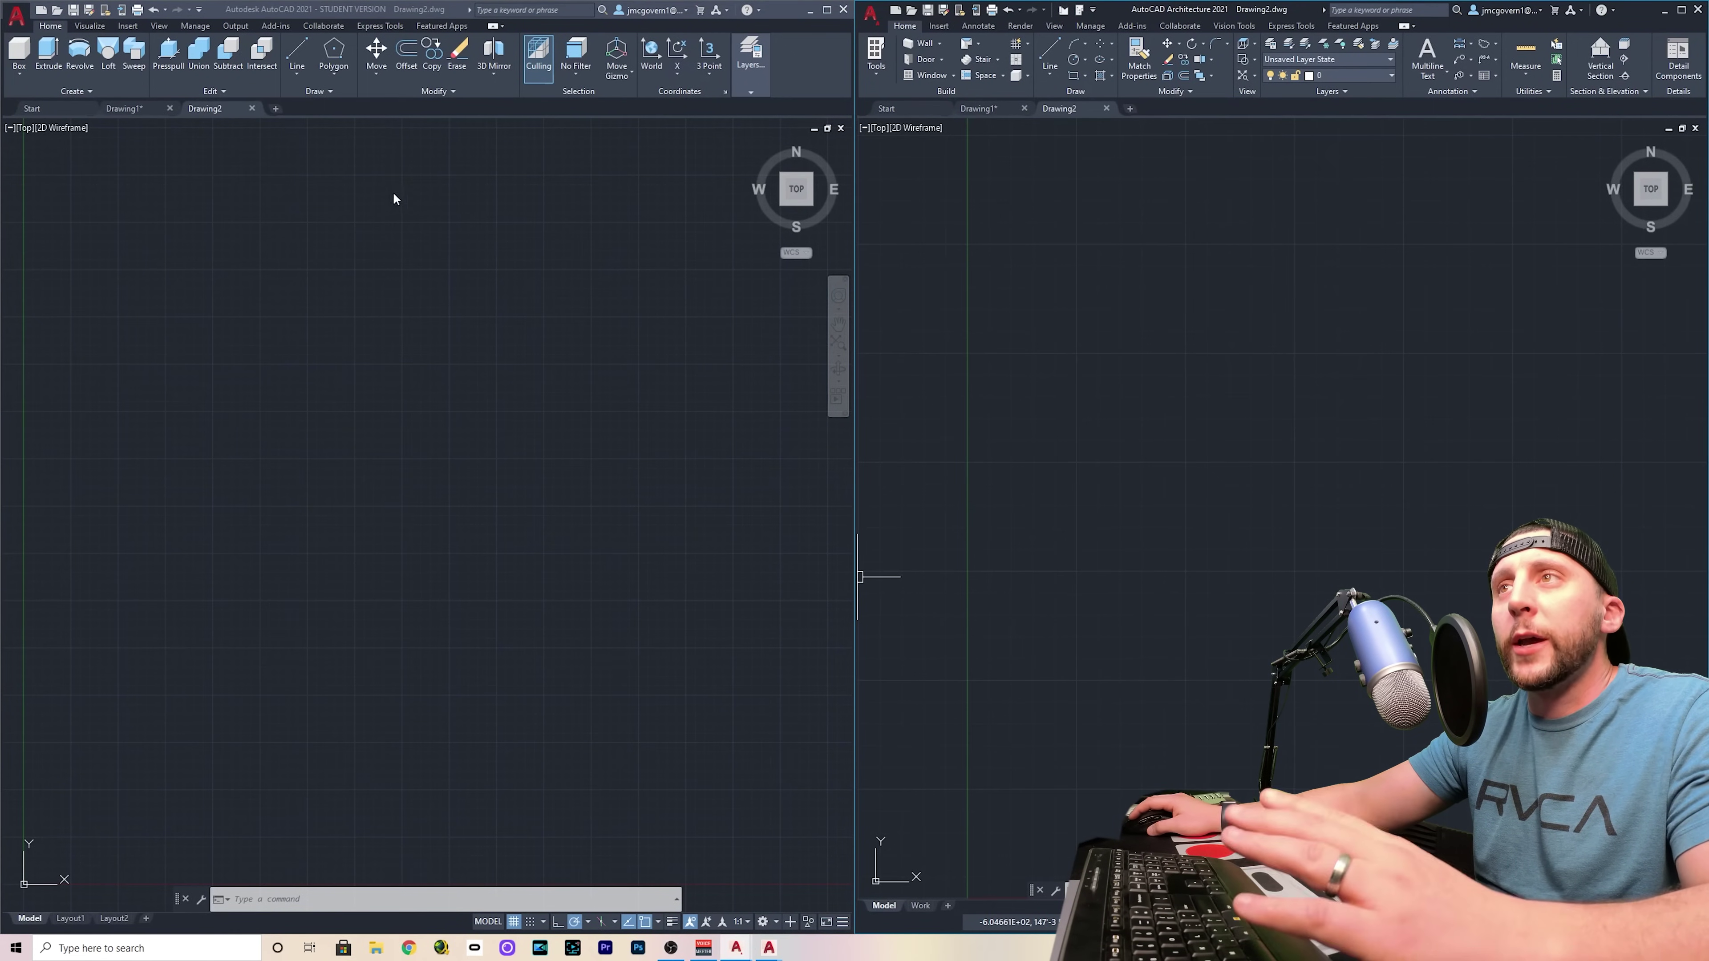
{"action": "left_click", "coordinate": [300, 78]}
{"action": "left_click", "coordinate": [299, 75]}
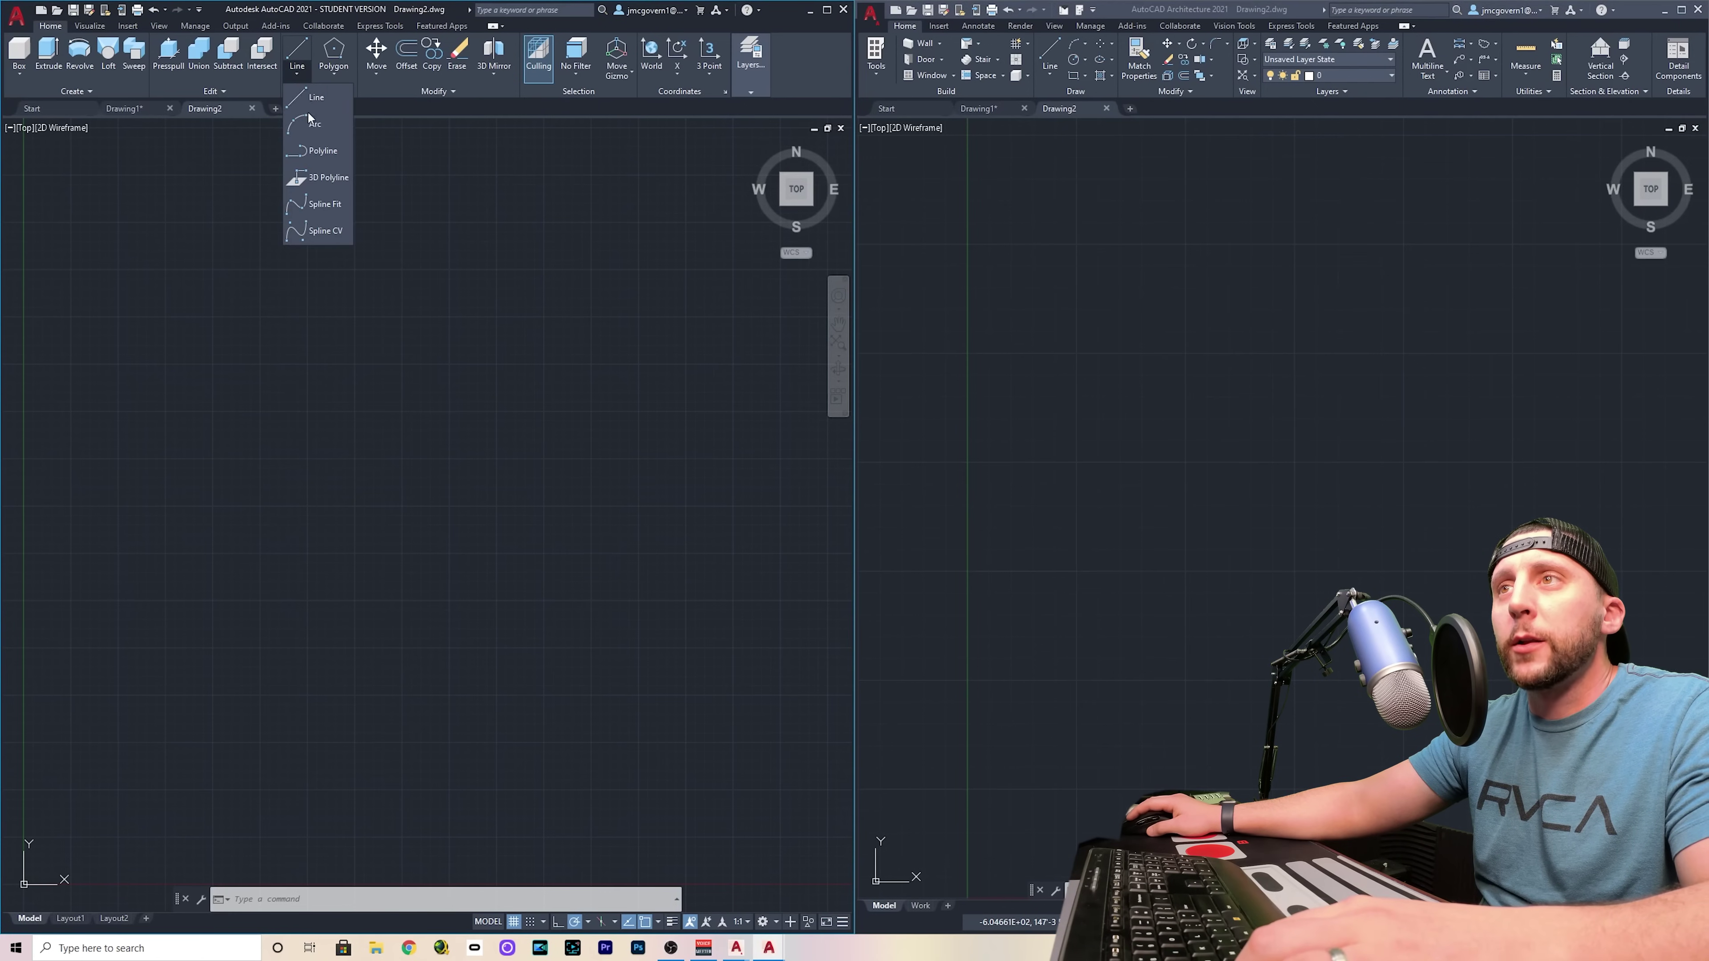
{"action": "left_click", "coordinate": [317, 154]}
{"action": "left_click", "coordinate": [204, 272]}
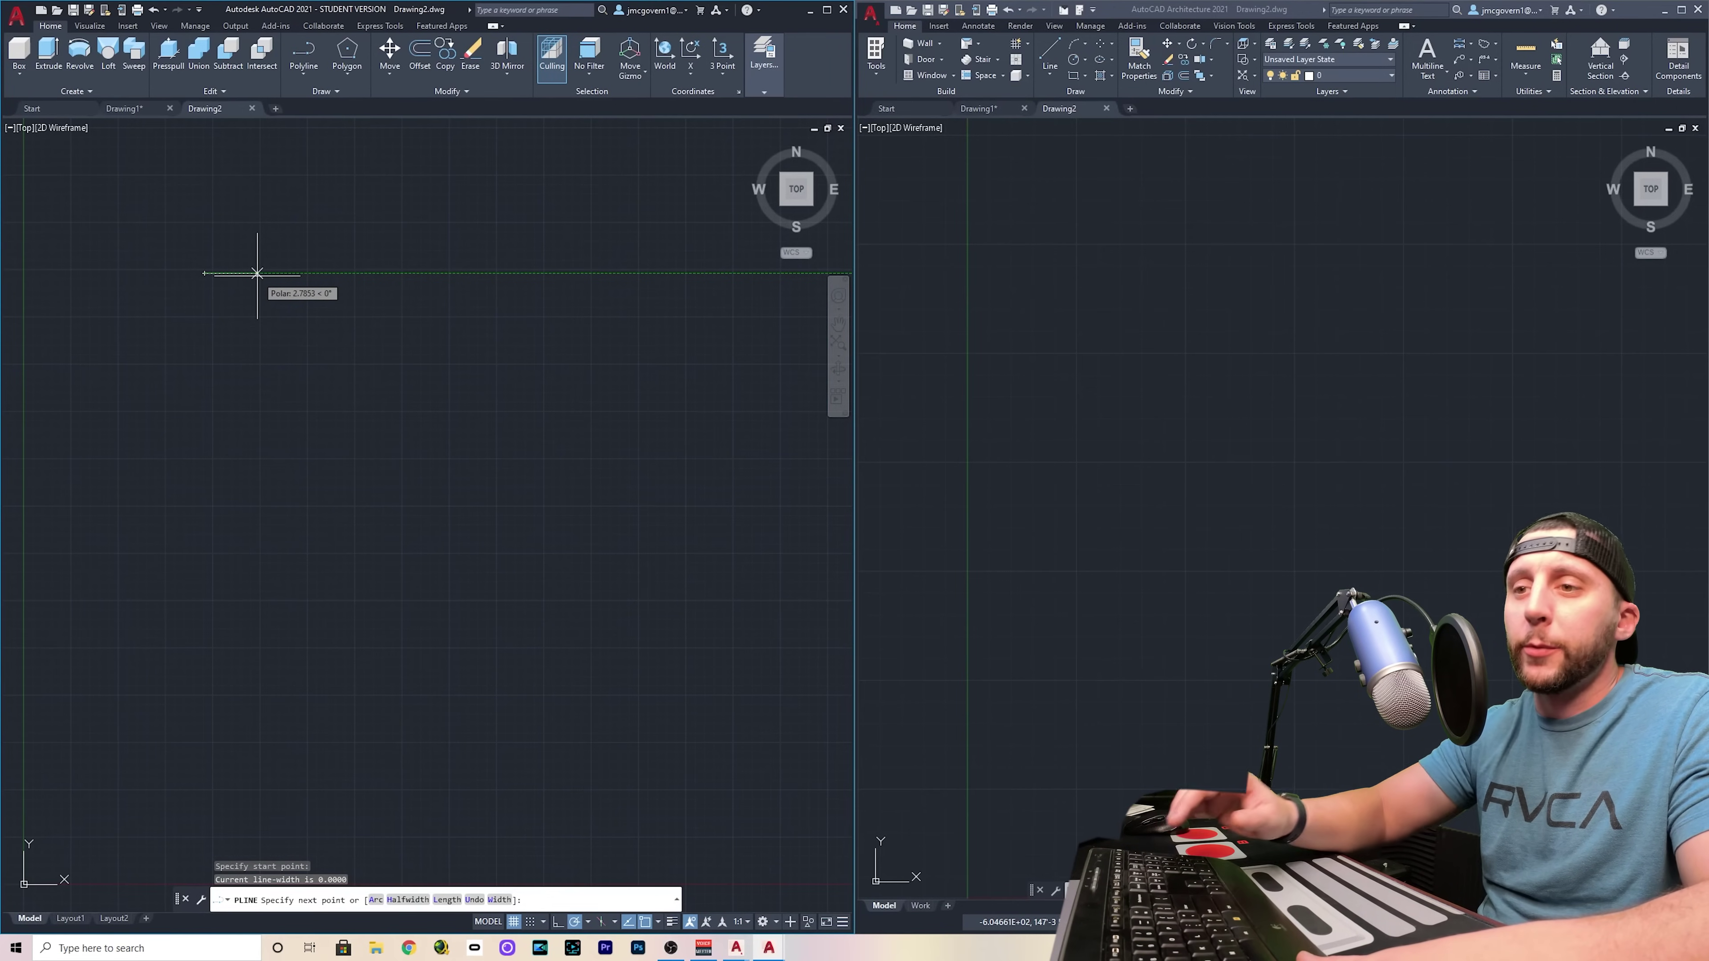
{"action": "key", "text": "Escape"}
Set the drawing's length units to Architectural
{"action": "type", "text": "units"}
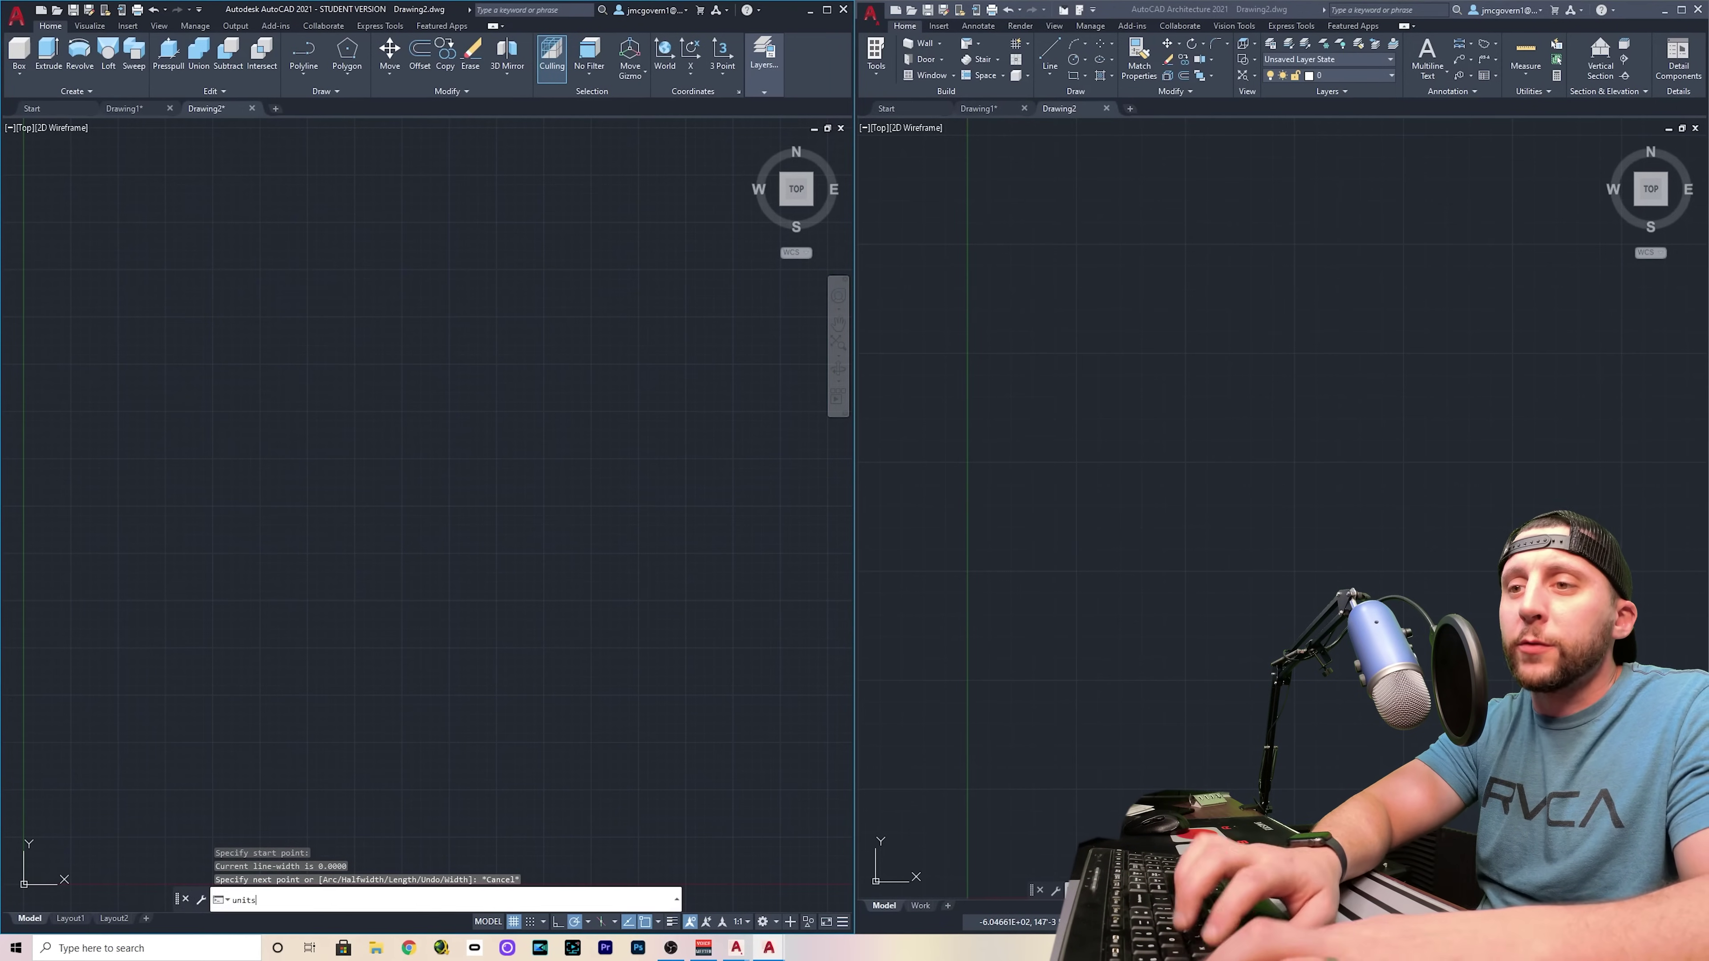
{"action": "key", "text": "Return"}
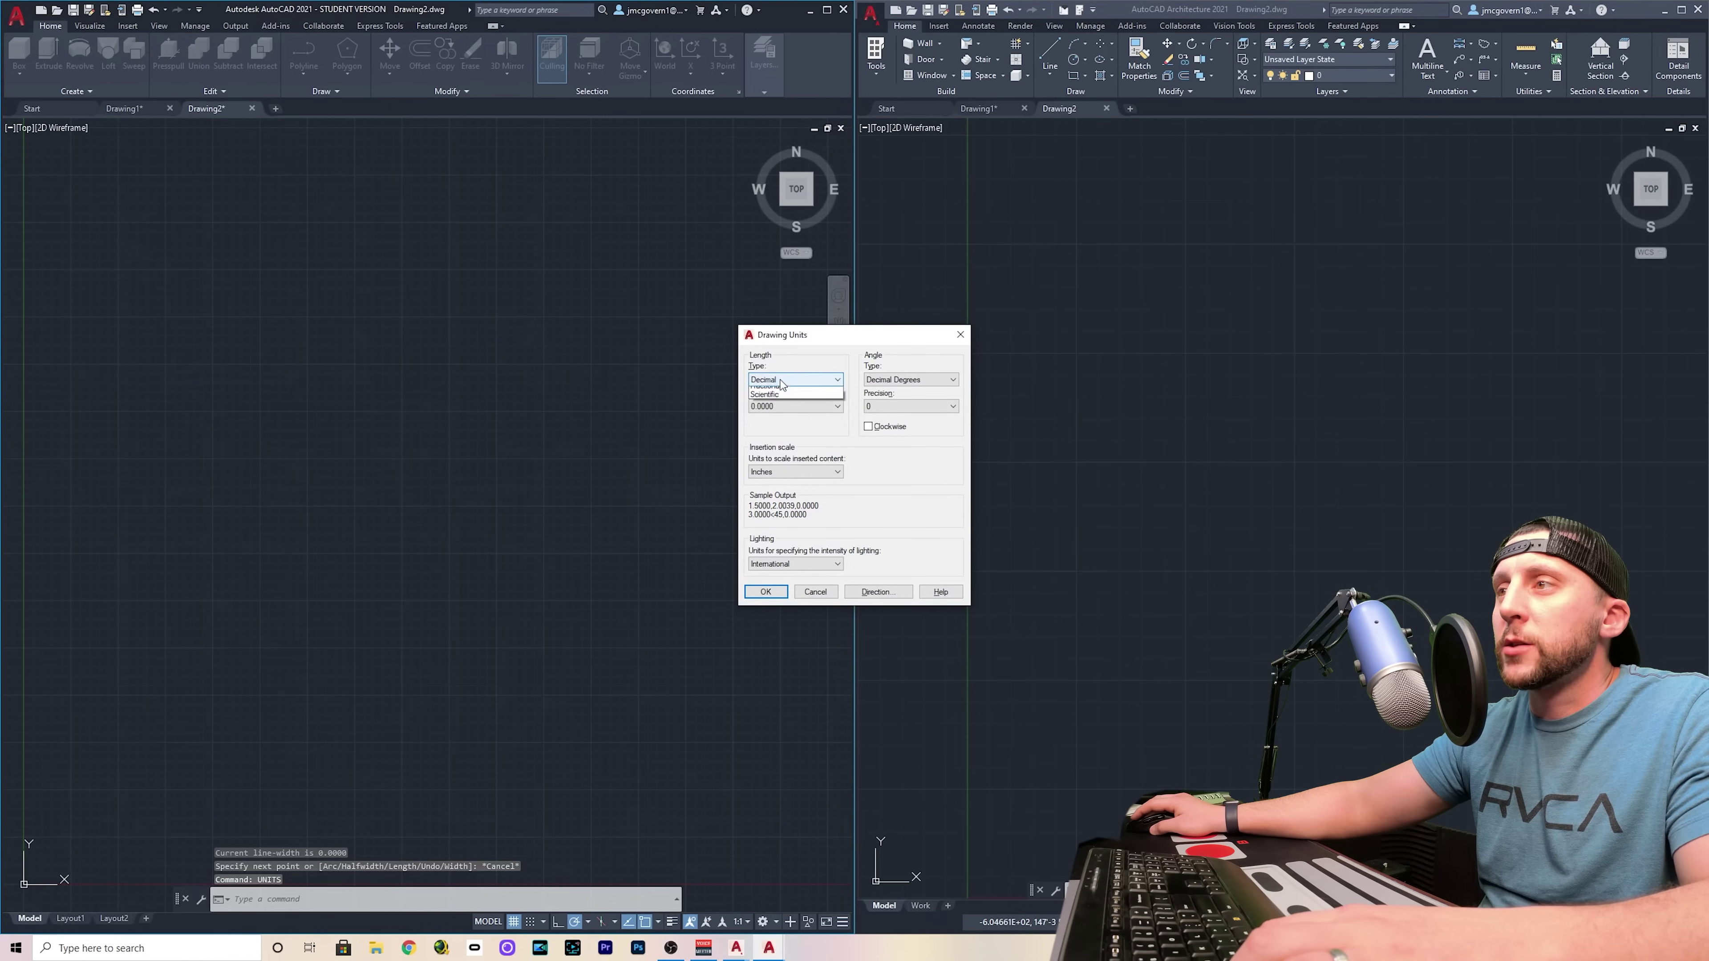
{"action": "left_click", "coordinate": [780, 394]}
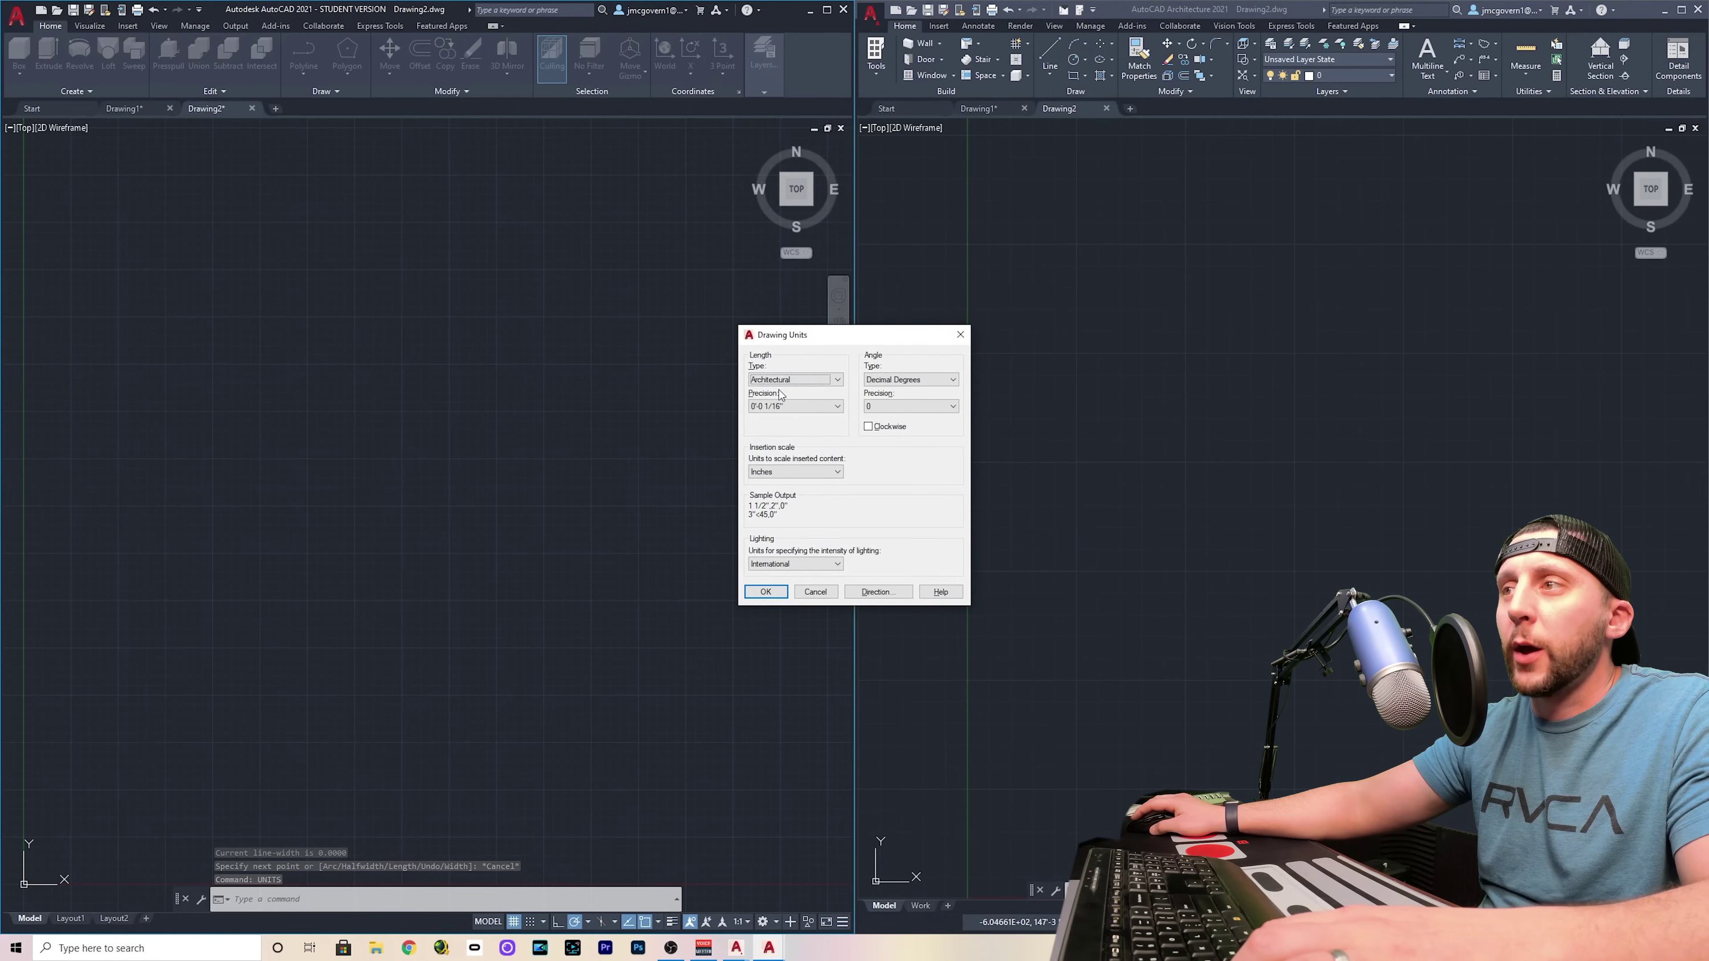
{"action": "left_click", "coordinate": [770, 592]}
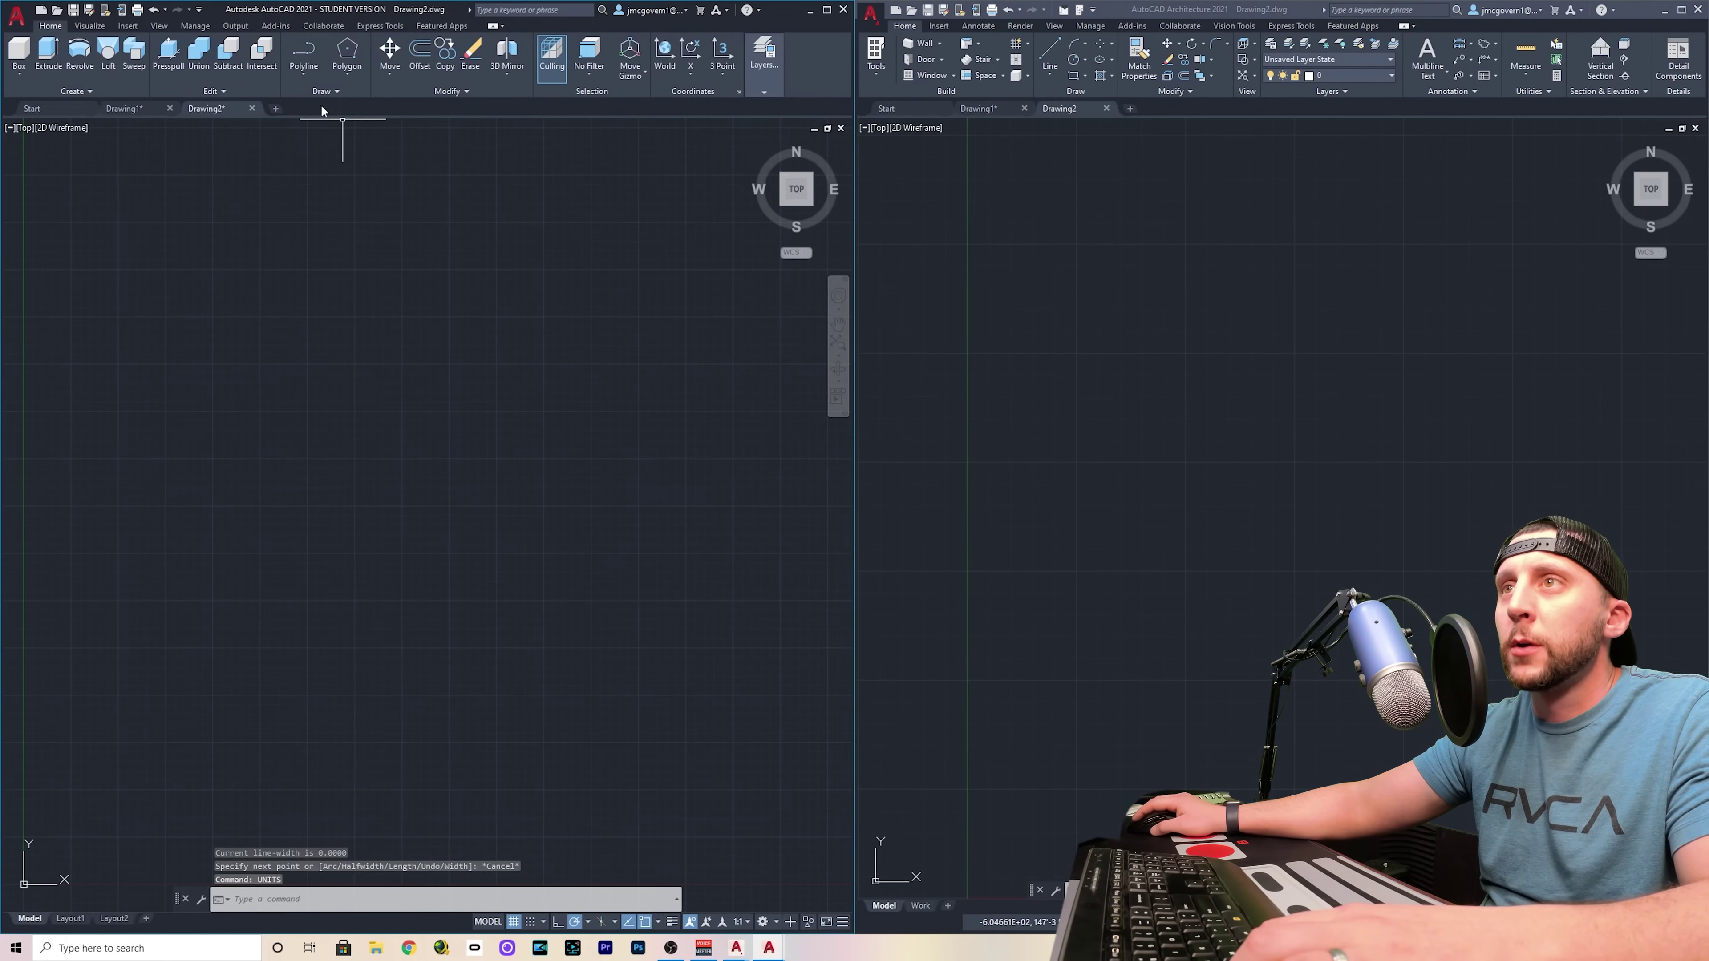
Draw a horizontal polyline 10' long running to the right as the room's upper outer wall line
{"action": "left_click", "coordinate": [303, 68]}
{"action": "left_click", "coordinate": [275, 329]}
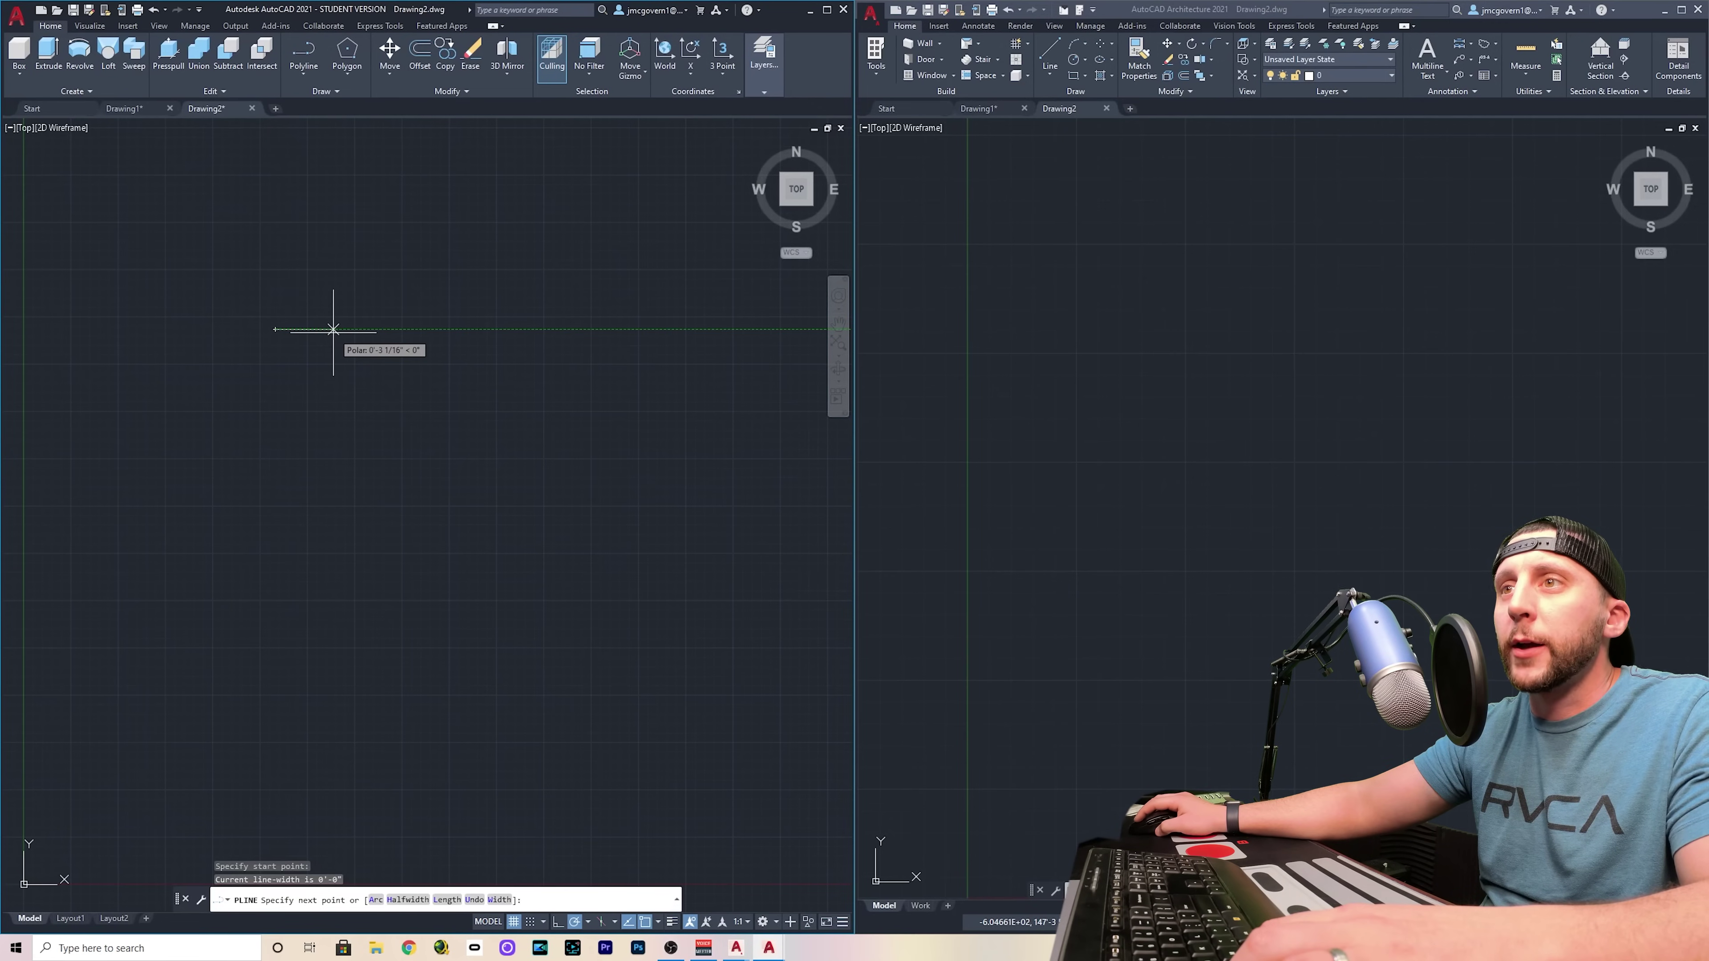
{"action": "type", "text": "10'"}
{"action": "key", "text": "Return"}
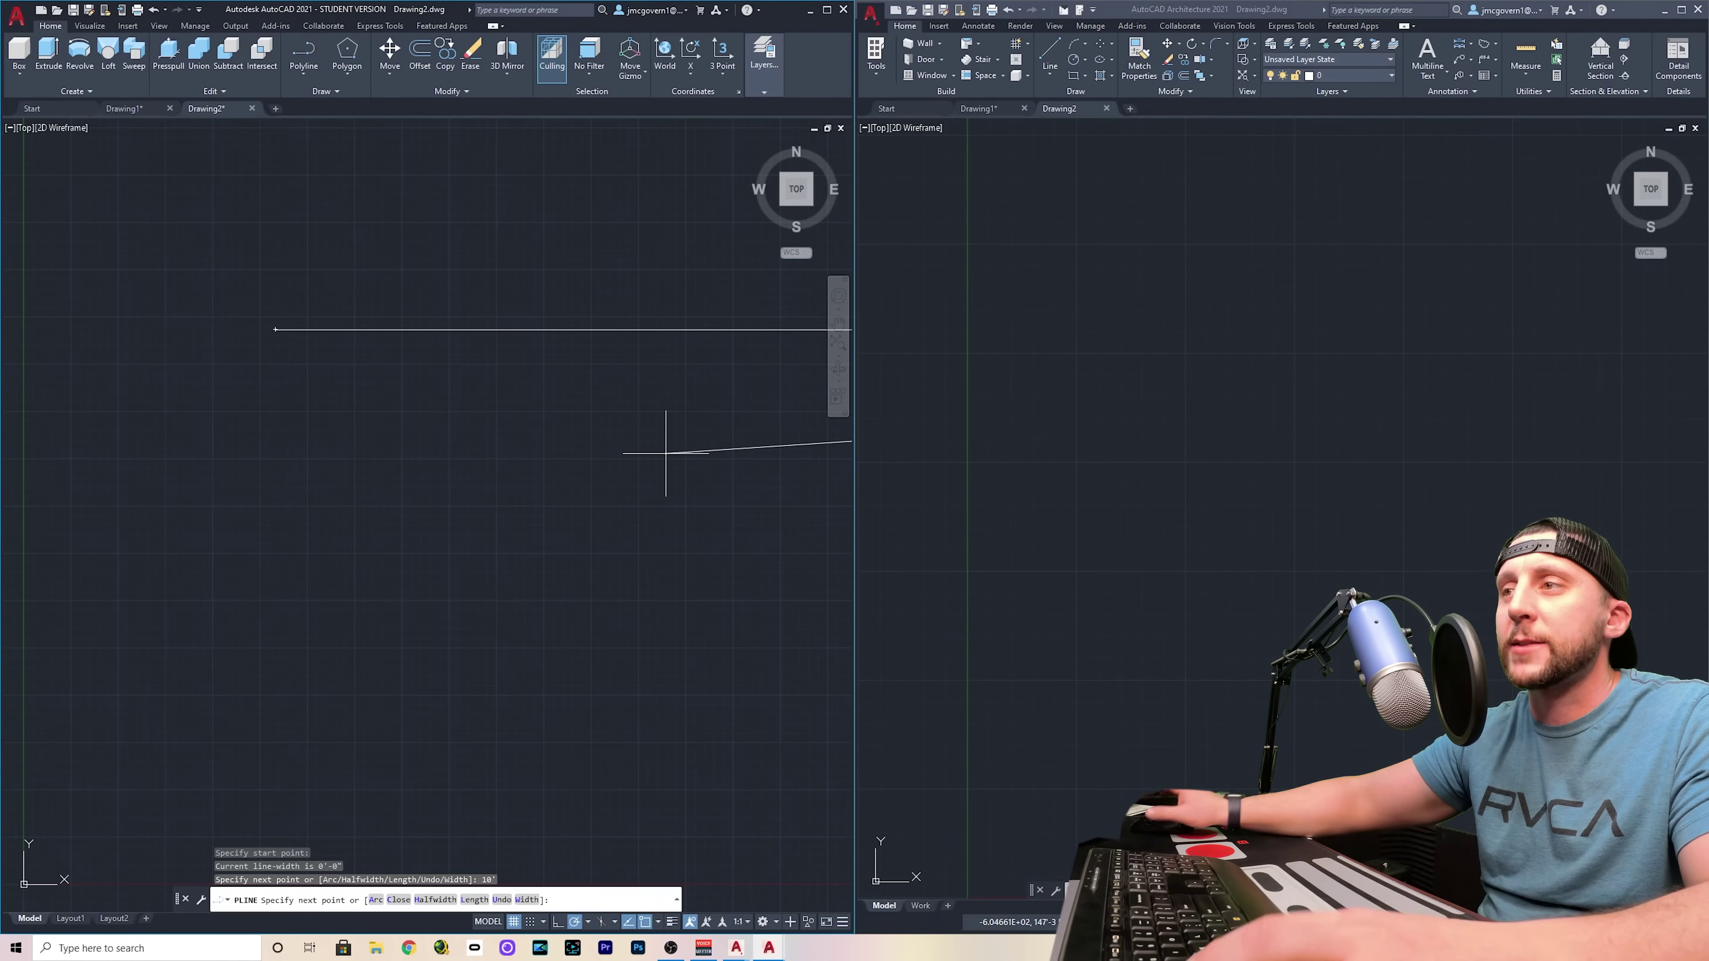
{"action": "key", "text": "Escape"}
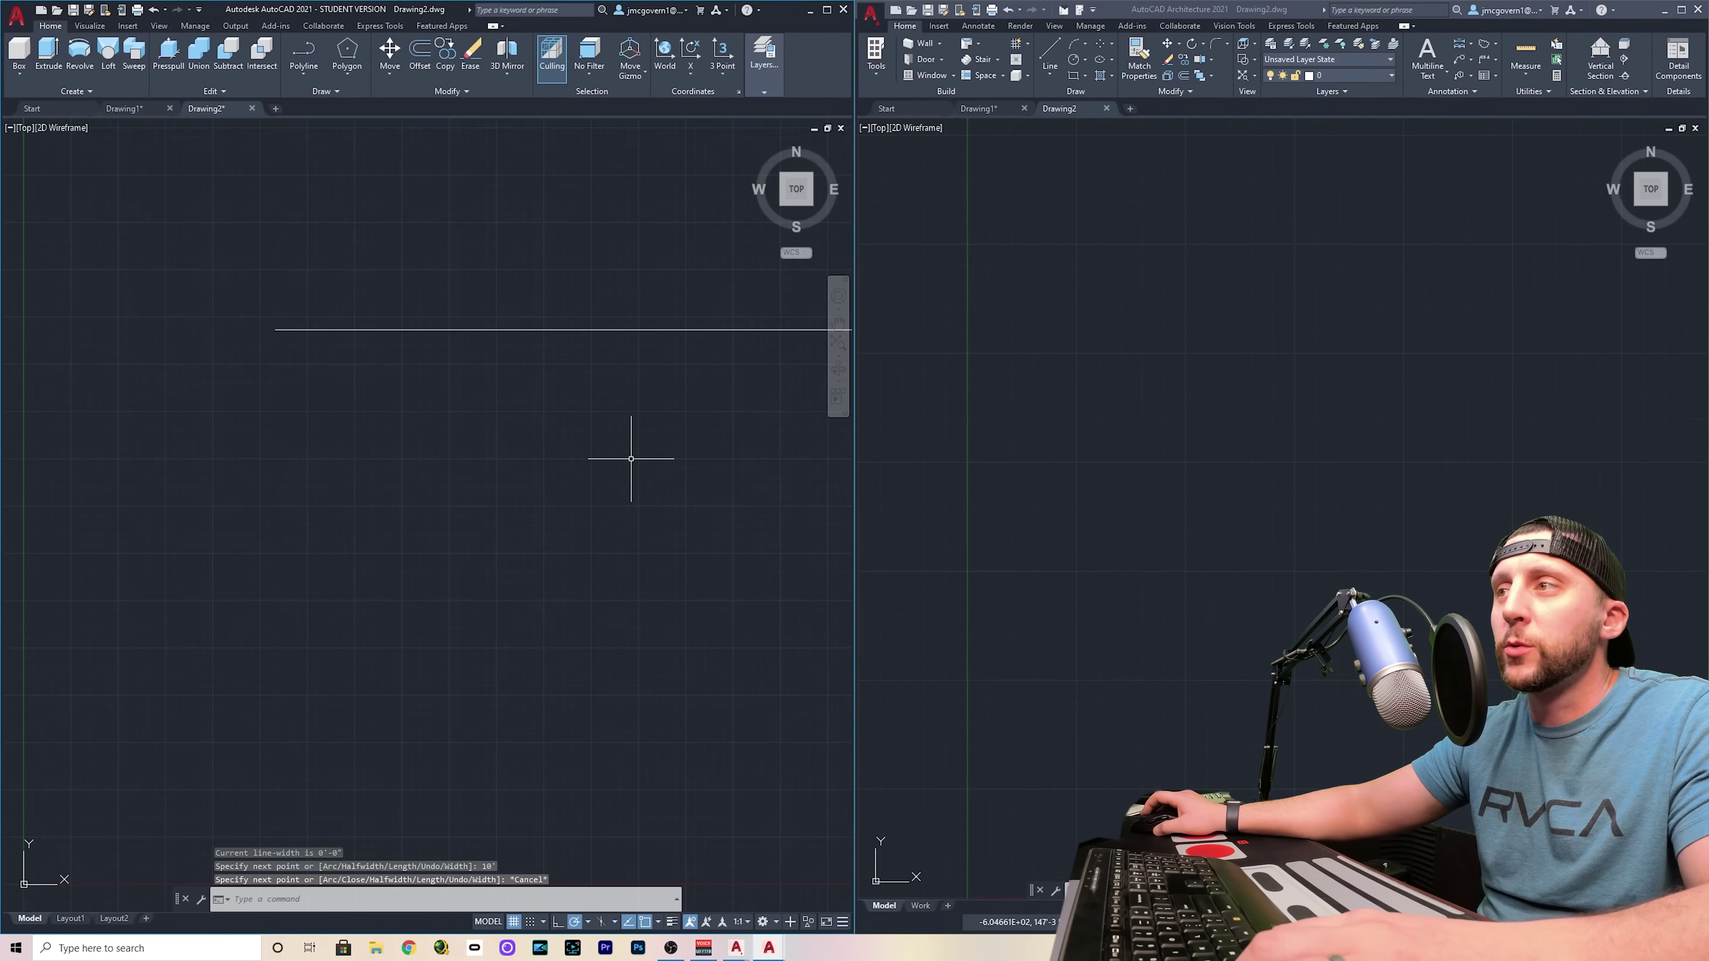
Draw a polyline from the upper line's right end 12' down, 10' left and back up to the upper line's left end
{"action": "middle_click", "coordinate": [631, 458]}
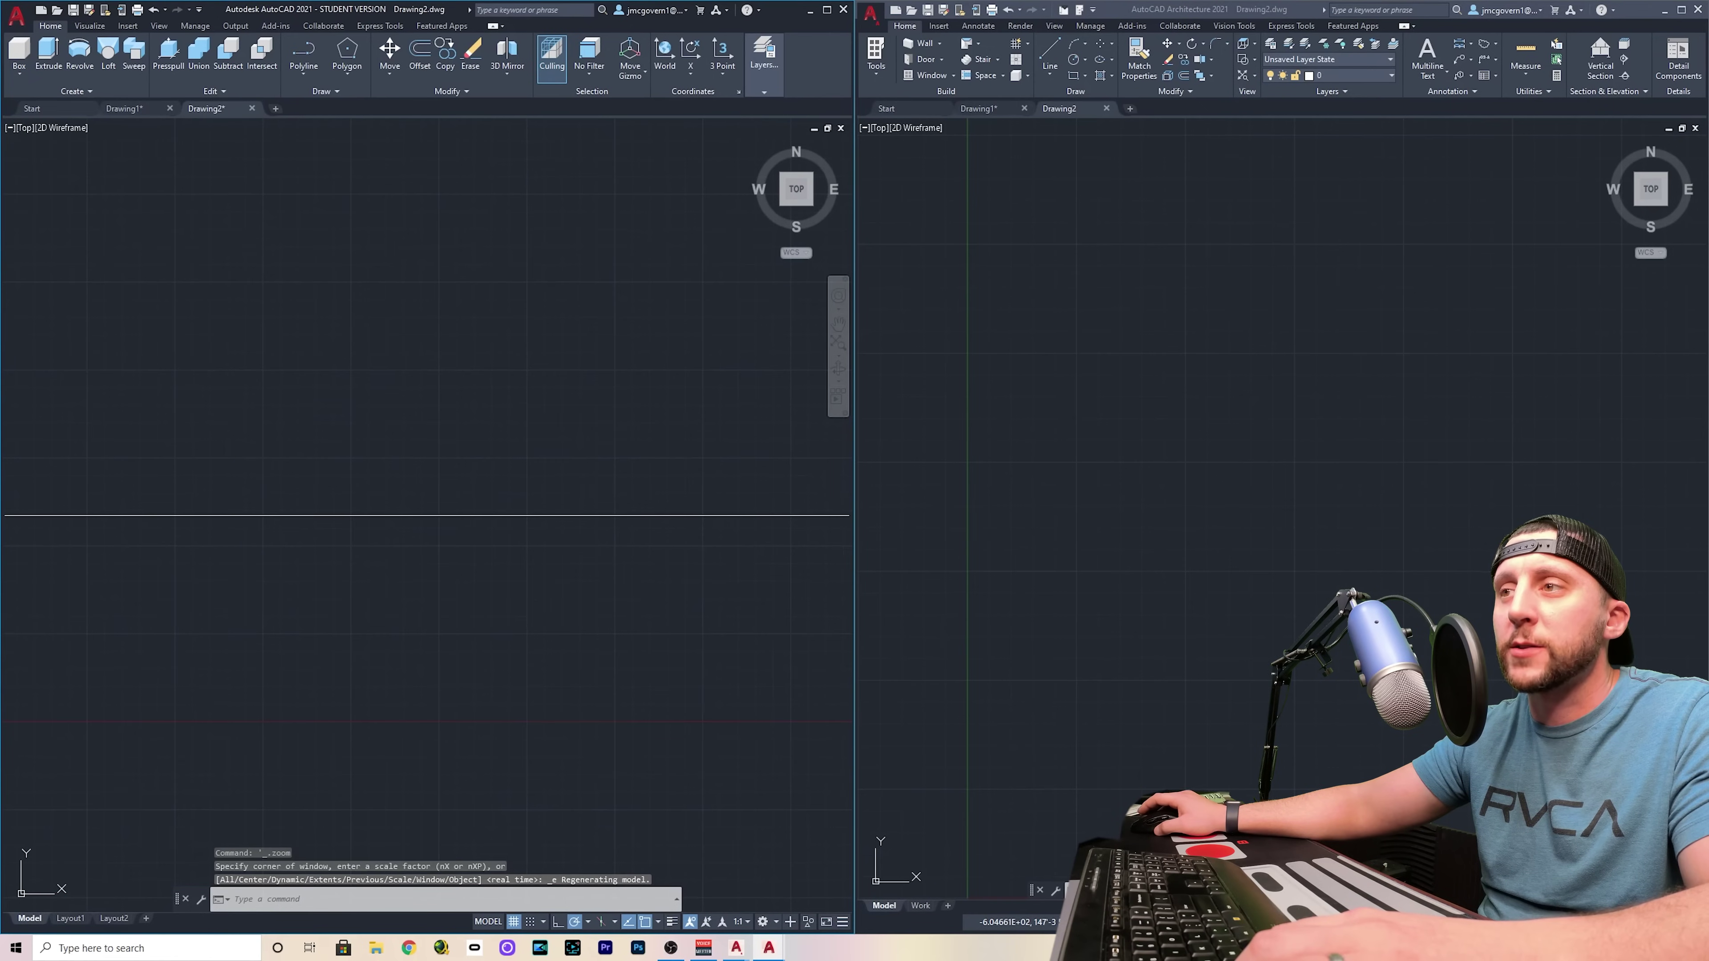
{"action": "left_click", "coordinate": [839, 347]}
{"action": "scroll", "coordinate": [673, 458], "scroll_direction": "down", "scroll_amount": 2}
{"action": "middle_click_drag", "start_coordinate": [672, 474], "coordinate": [580, 305]}
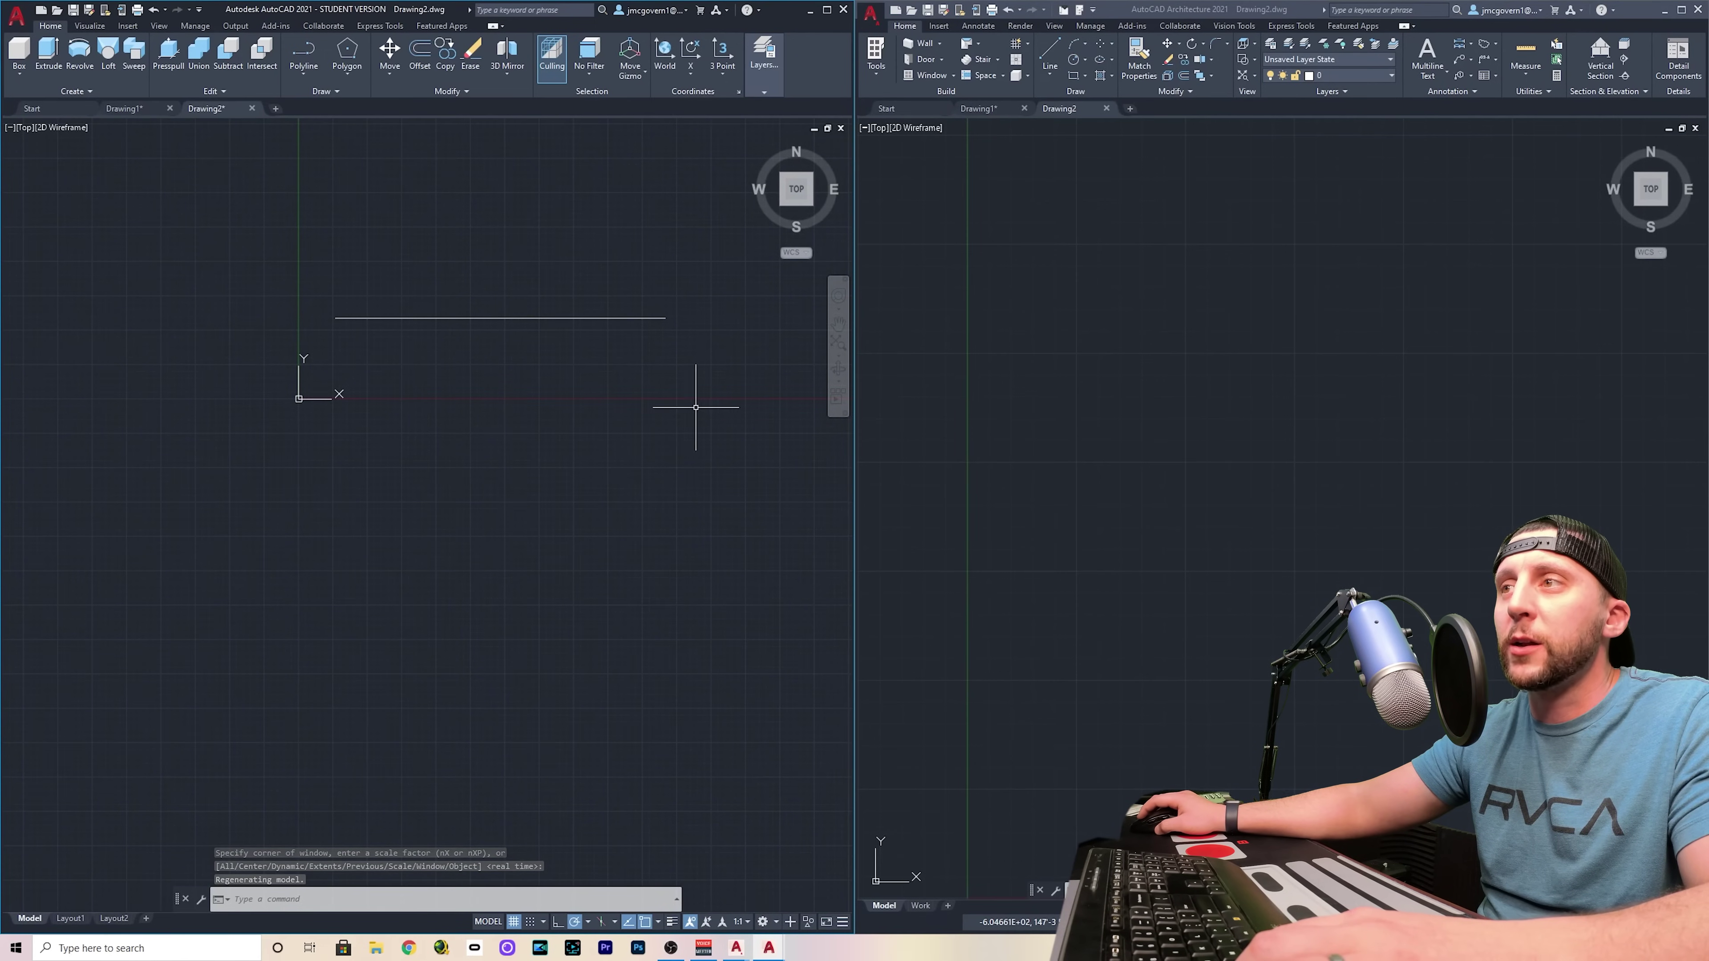
{"action": "left_click", "coordinate": [304, 54]}
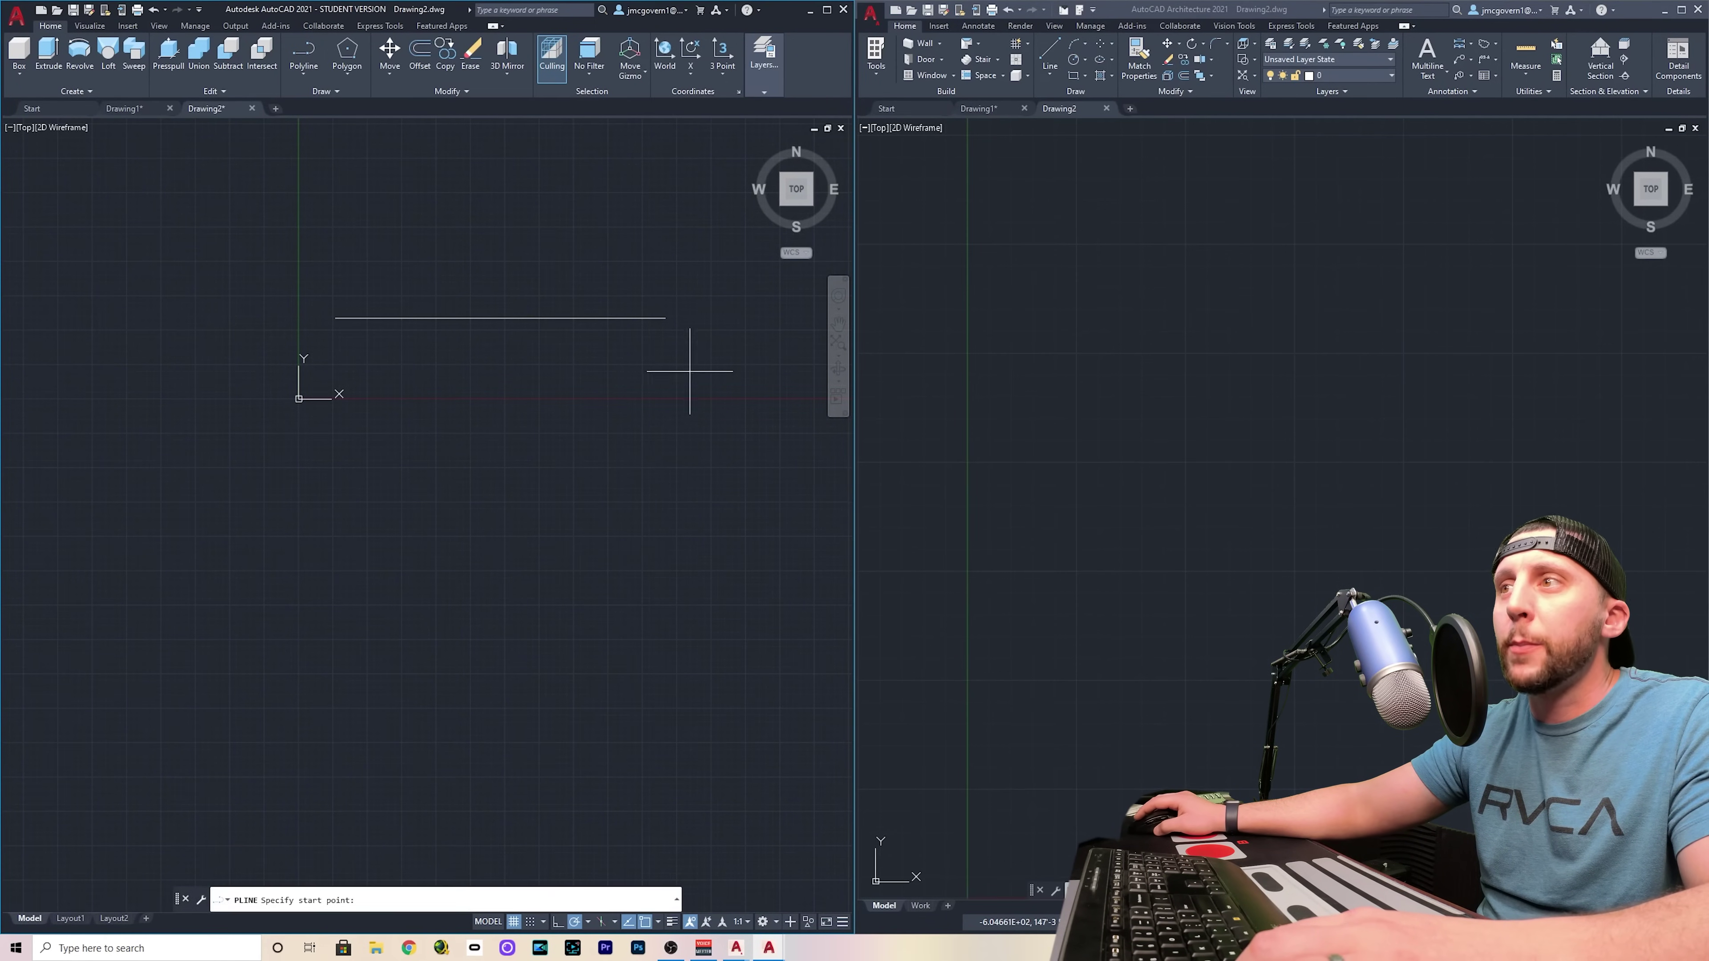
{"action": "left_click", "coordinate": [666, 318]}
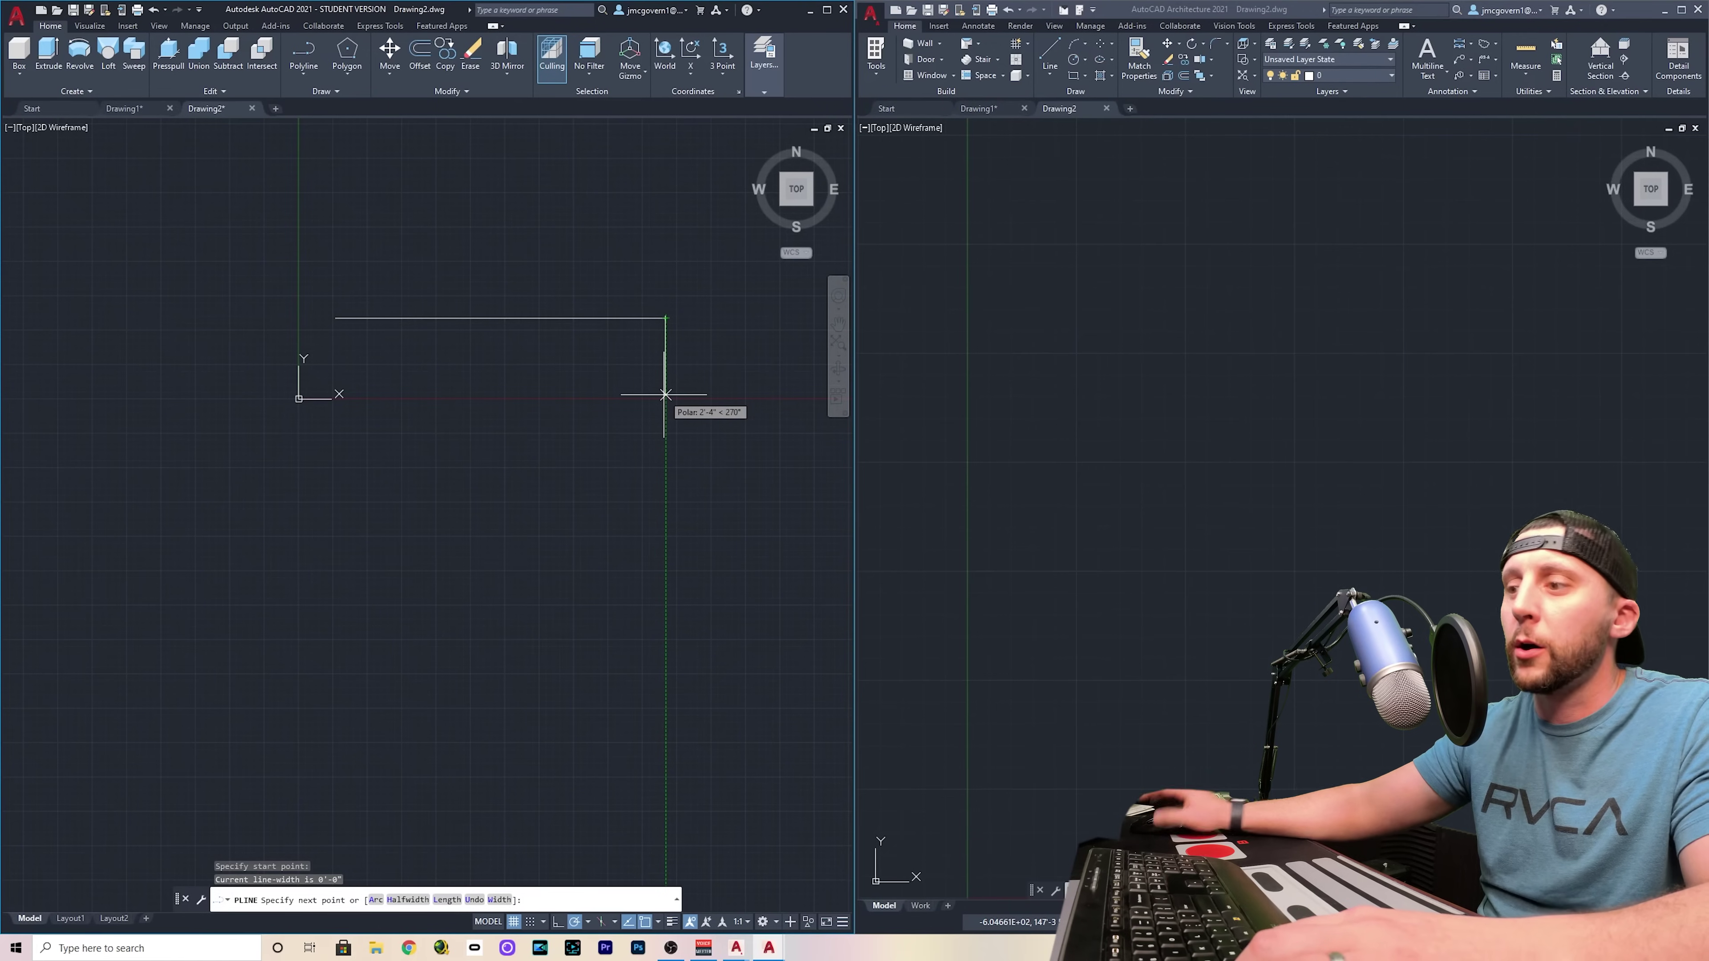
{"action": "key", "text": "Return"}
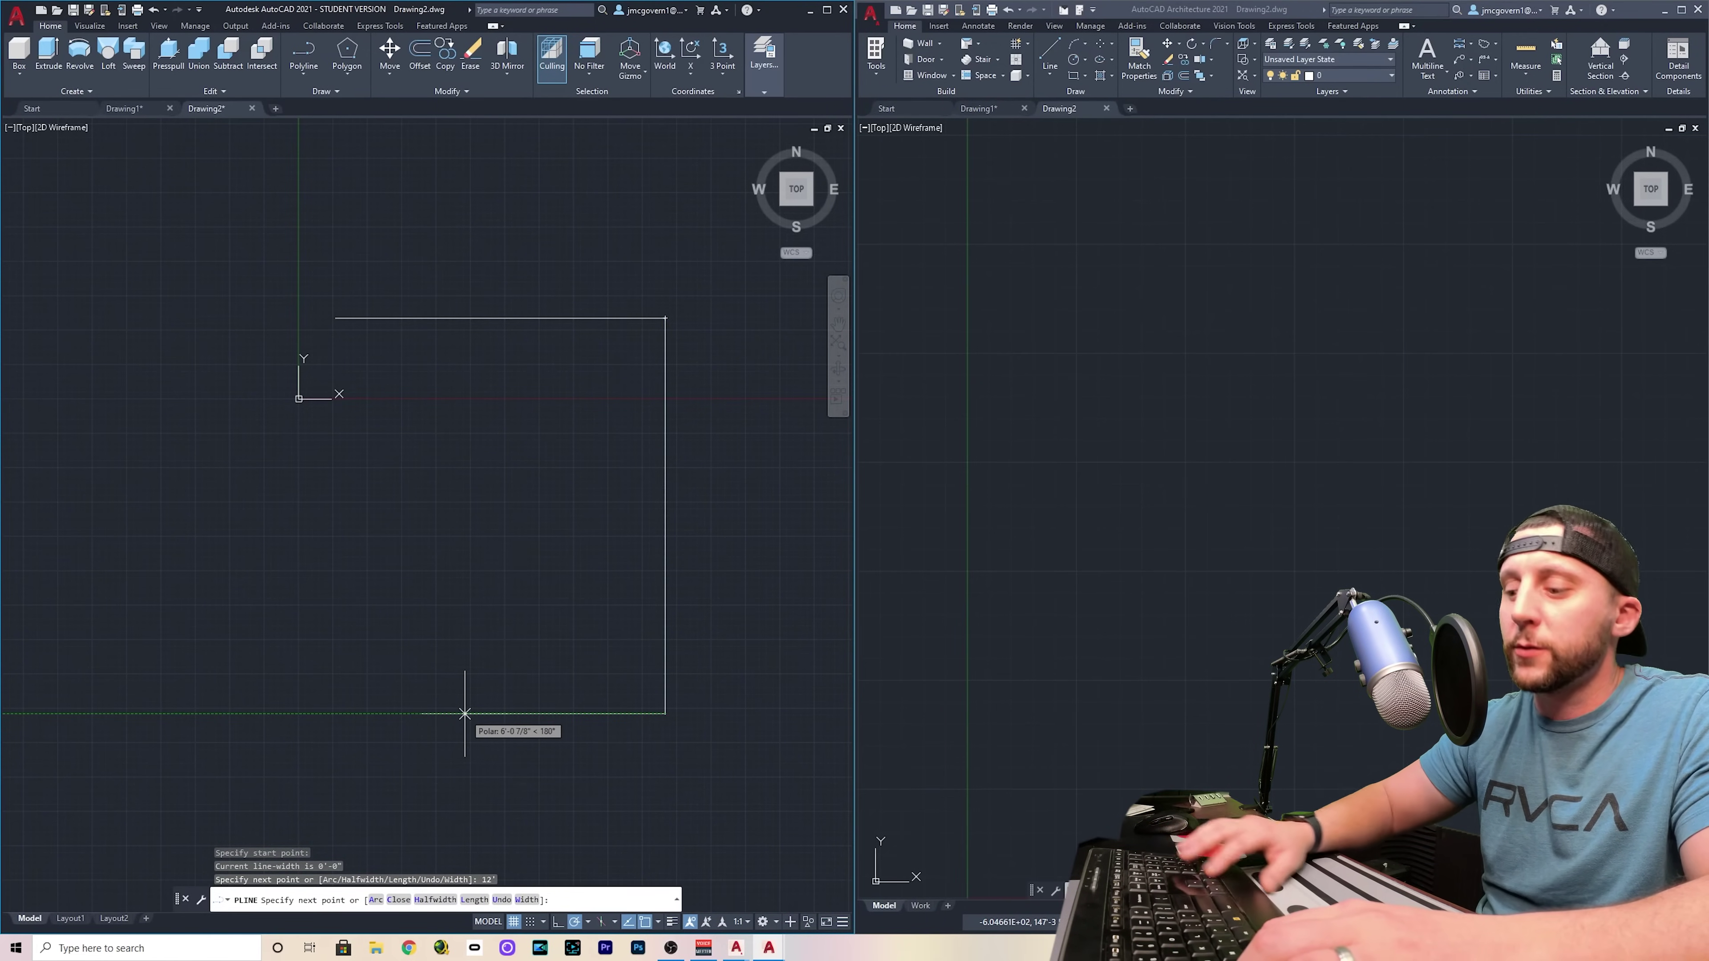
{"action": "type", "text": "10"}
{"action": "key", "text": "Return"}
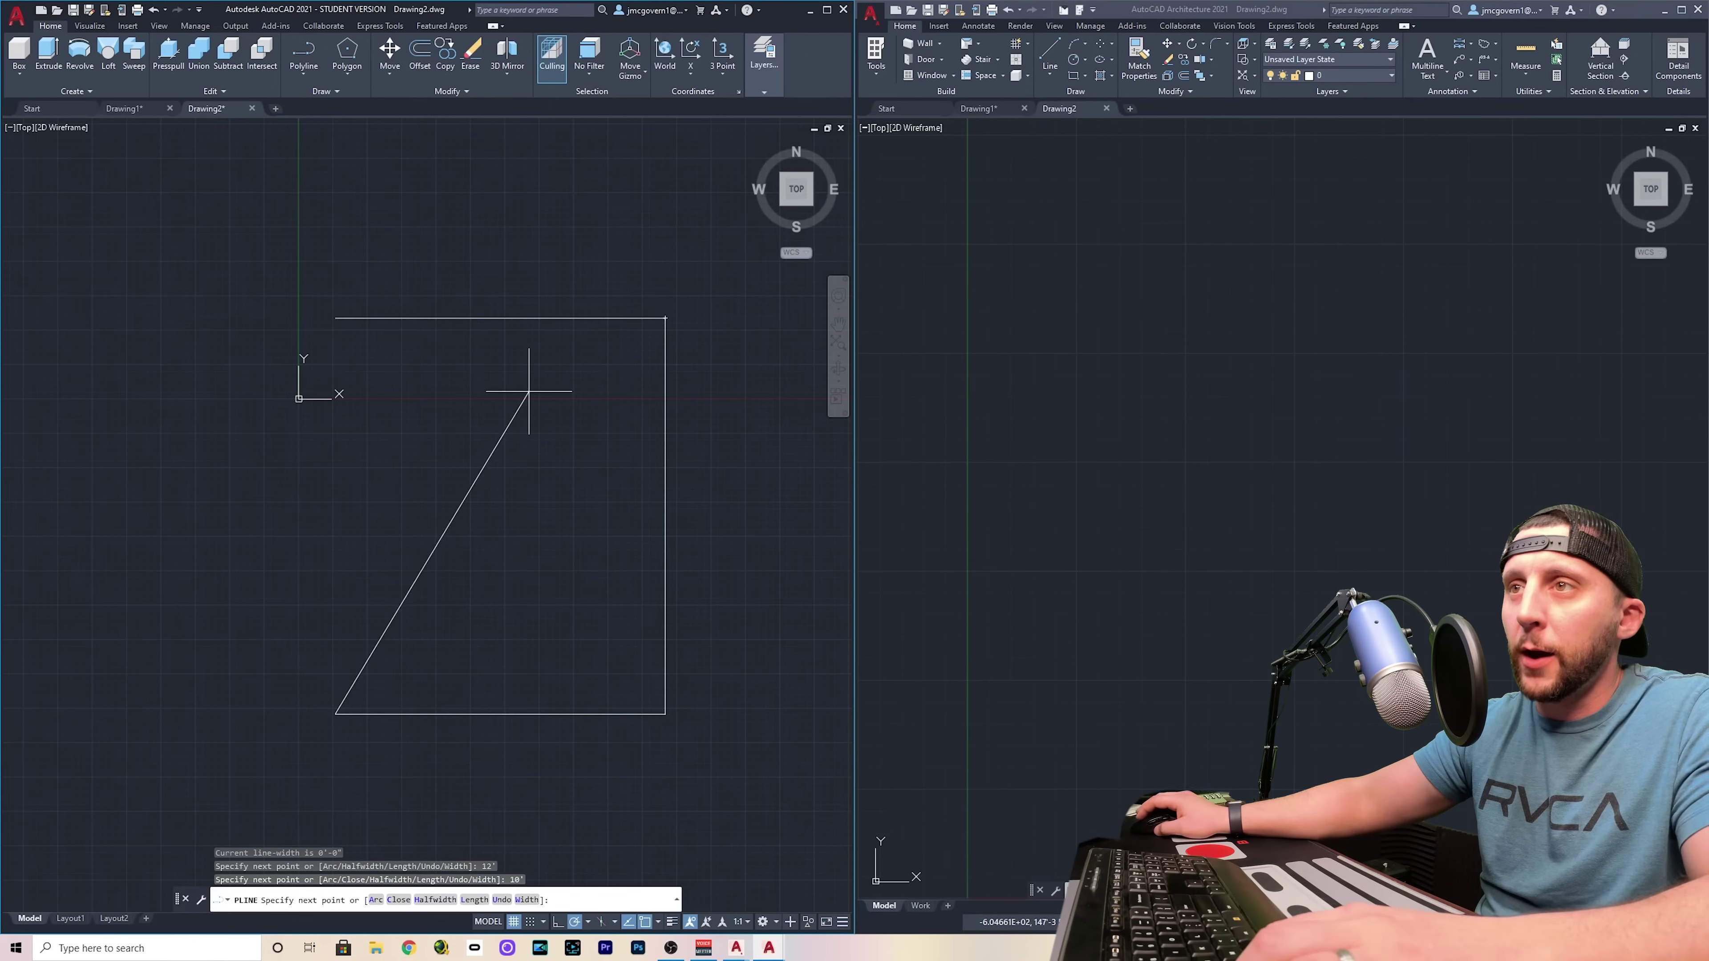
{"action": "left_click", "coordinate": [335, 318]}
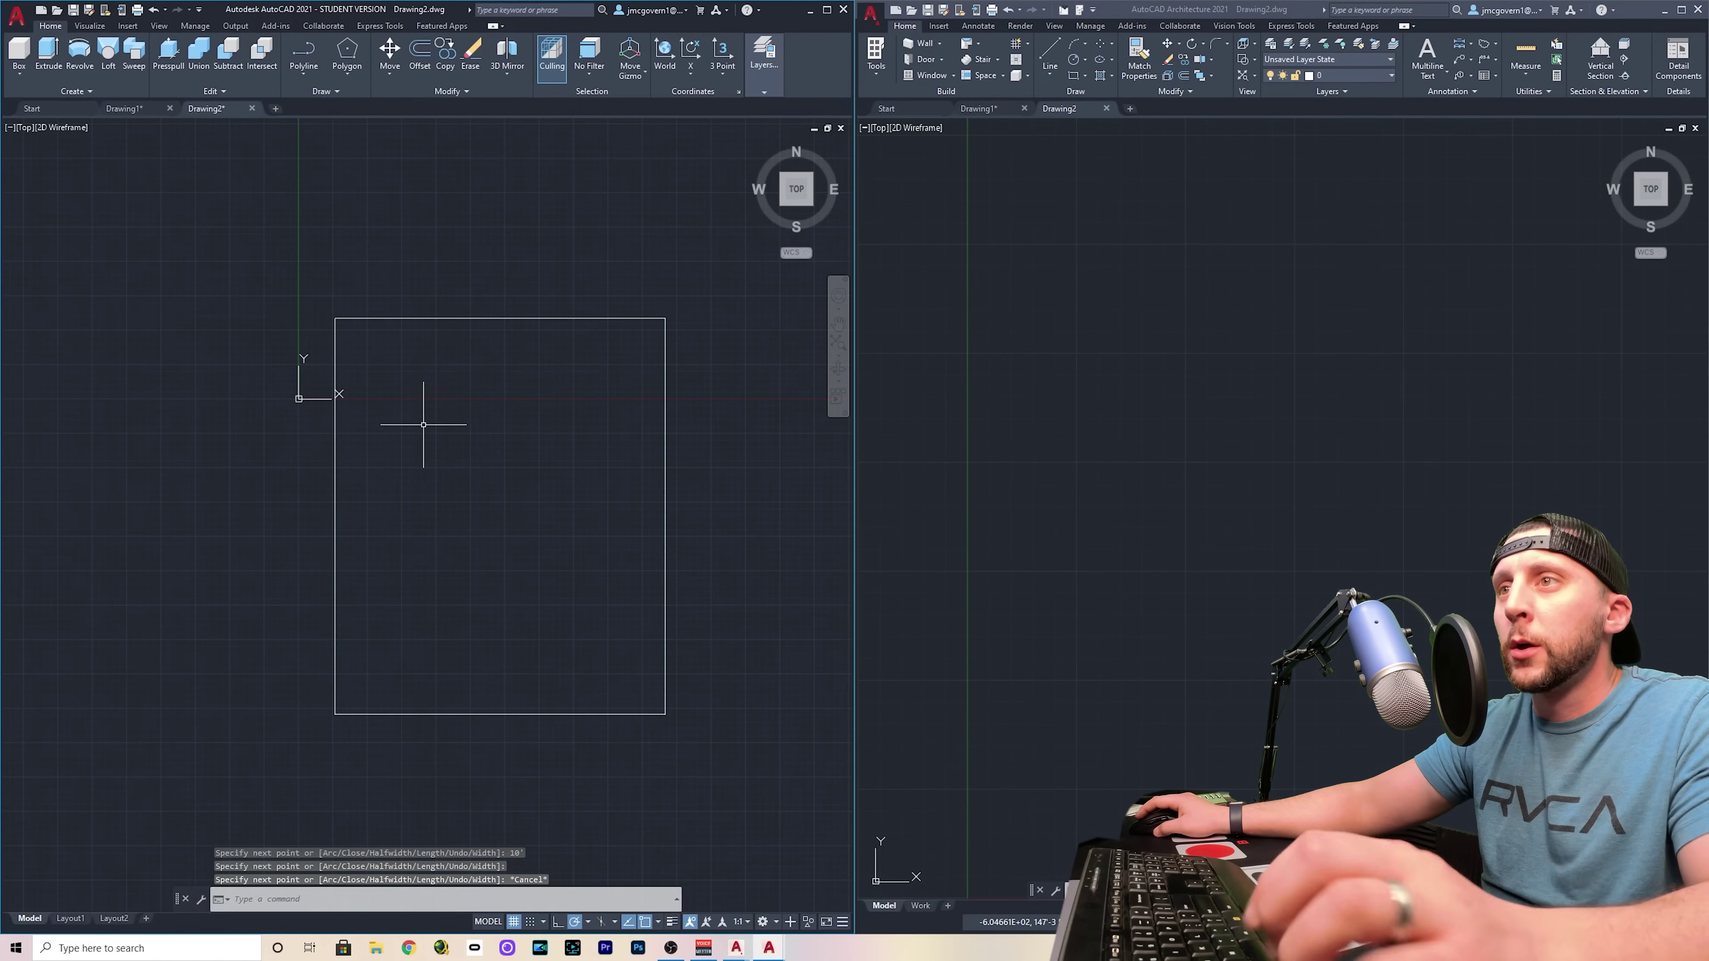
{"action": "key", "text": "Escape"}
Join the upper line and the three-sided polyline into one closed room outline
{"action": "left_click", "coordinate": [500, 319]}
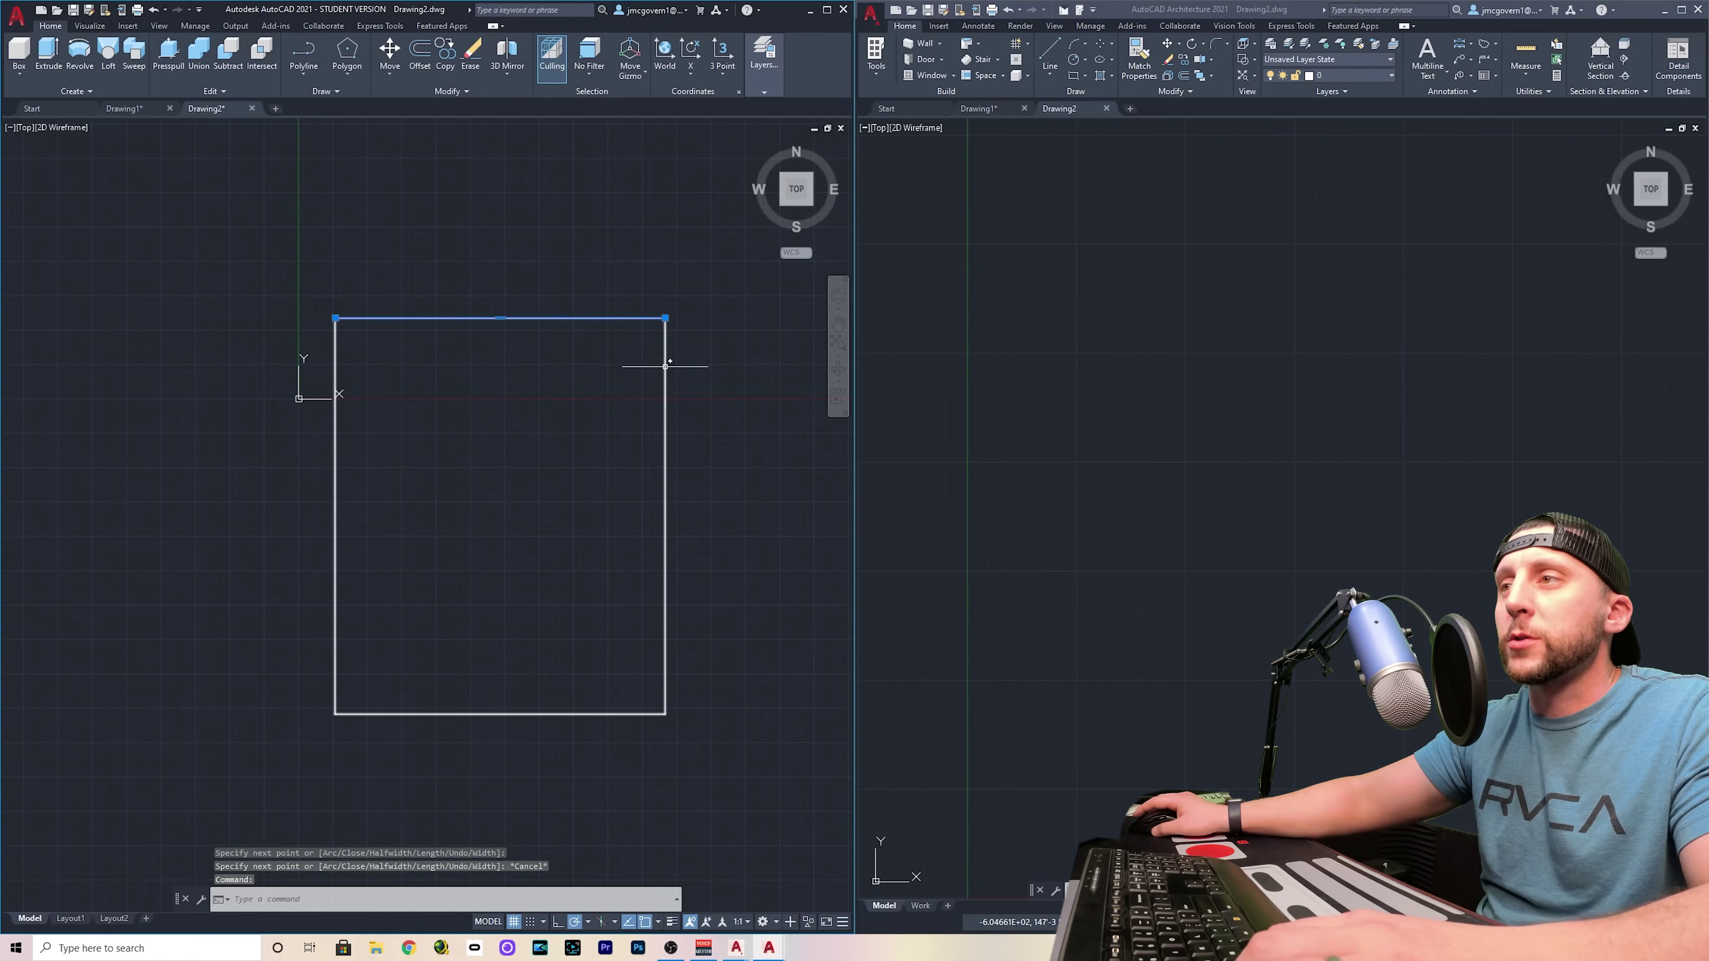
{"action": "left_click", "coordinate": [665, 367]}
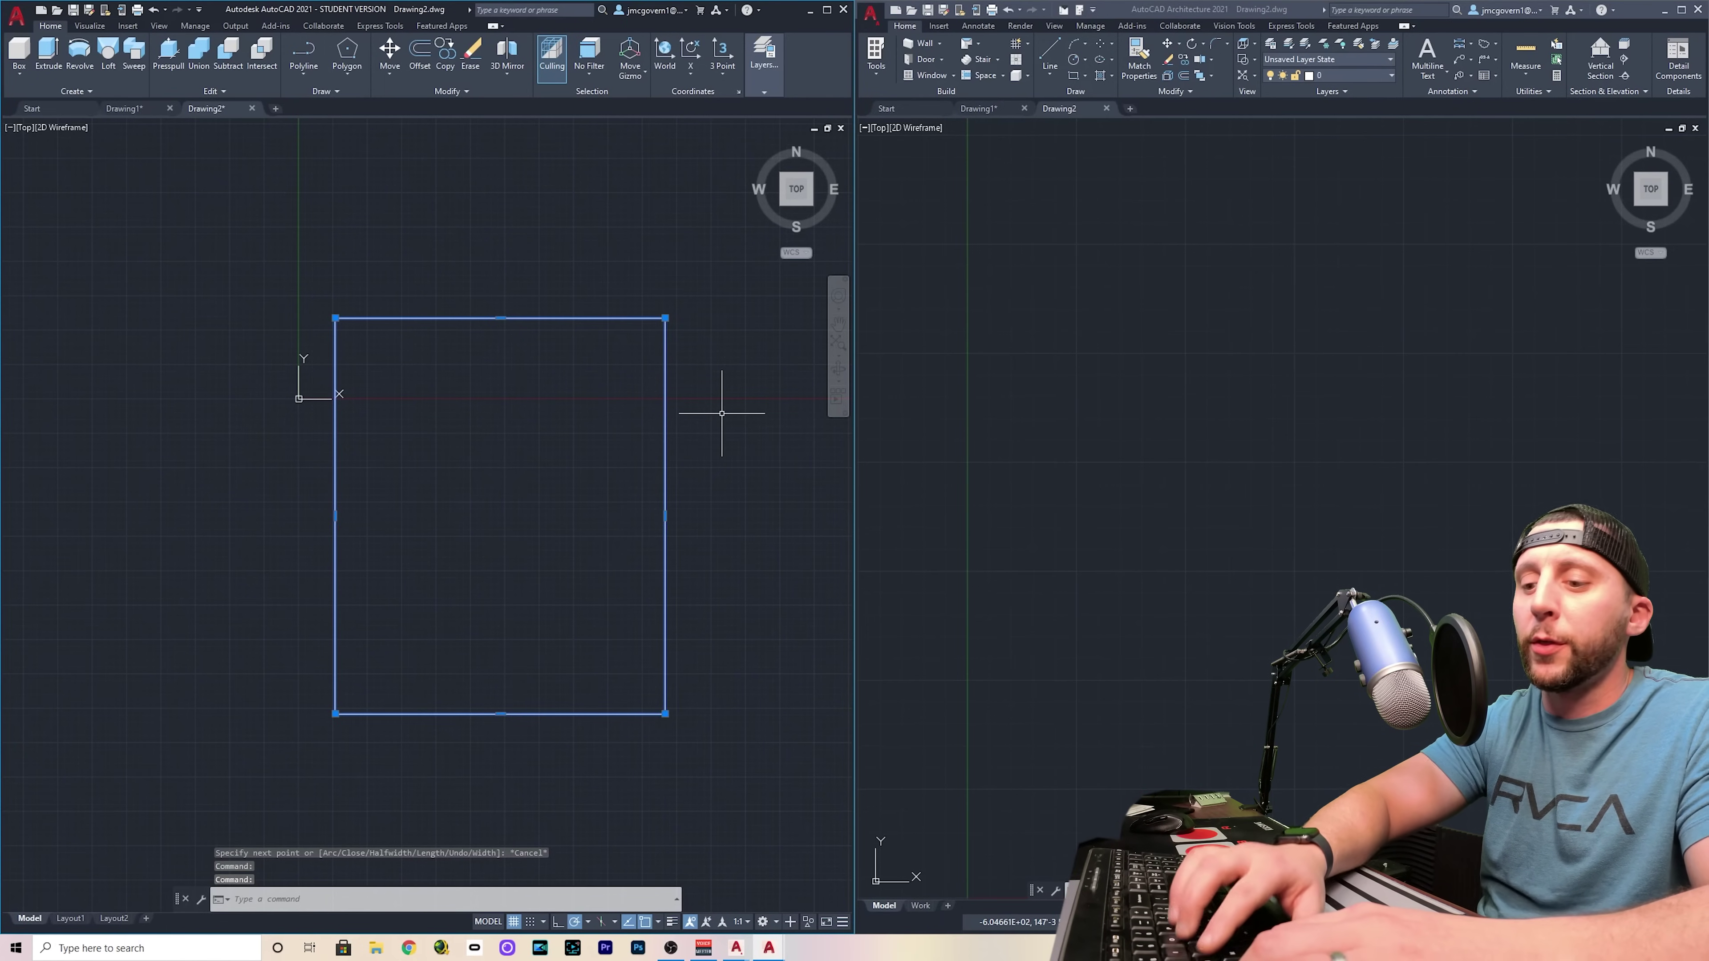
{"action": "type", "text": "join"}
{"action": "key", "text": "Return"}
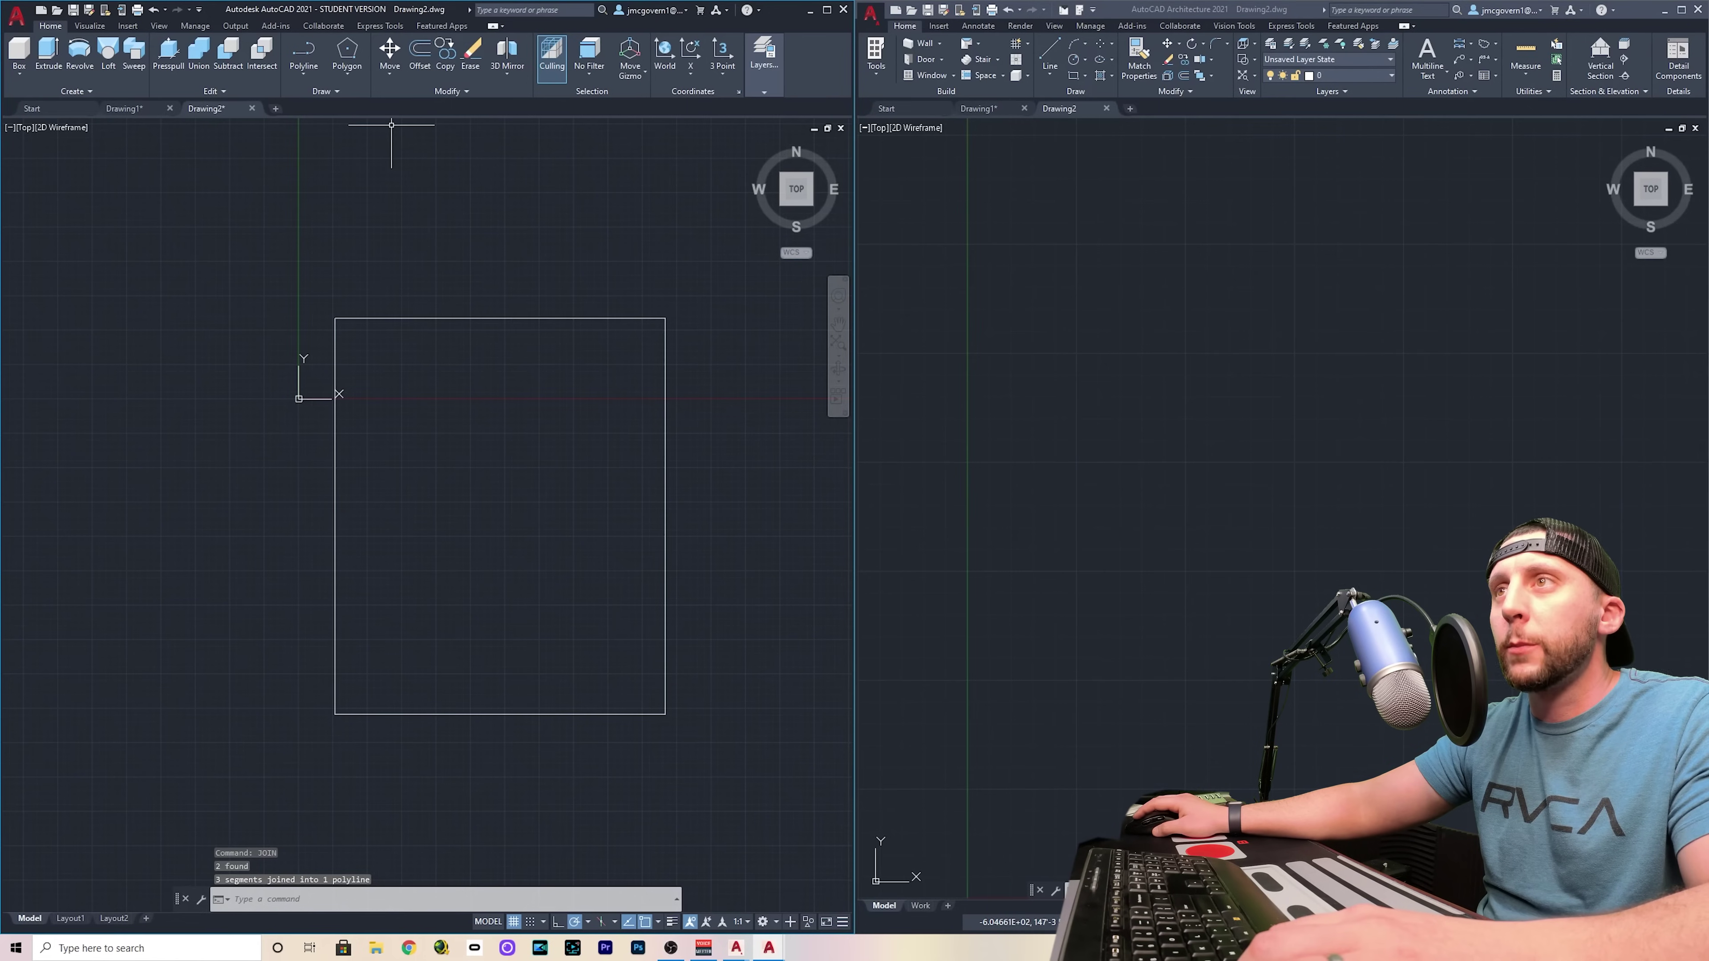
Offset the closed room outline 3.5 inches inward to form the wall thickness
{"action": "left_click", "coordinate": [421, 55]}
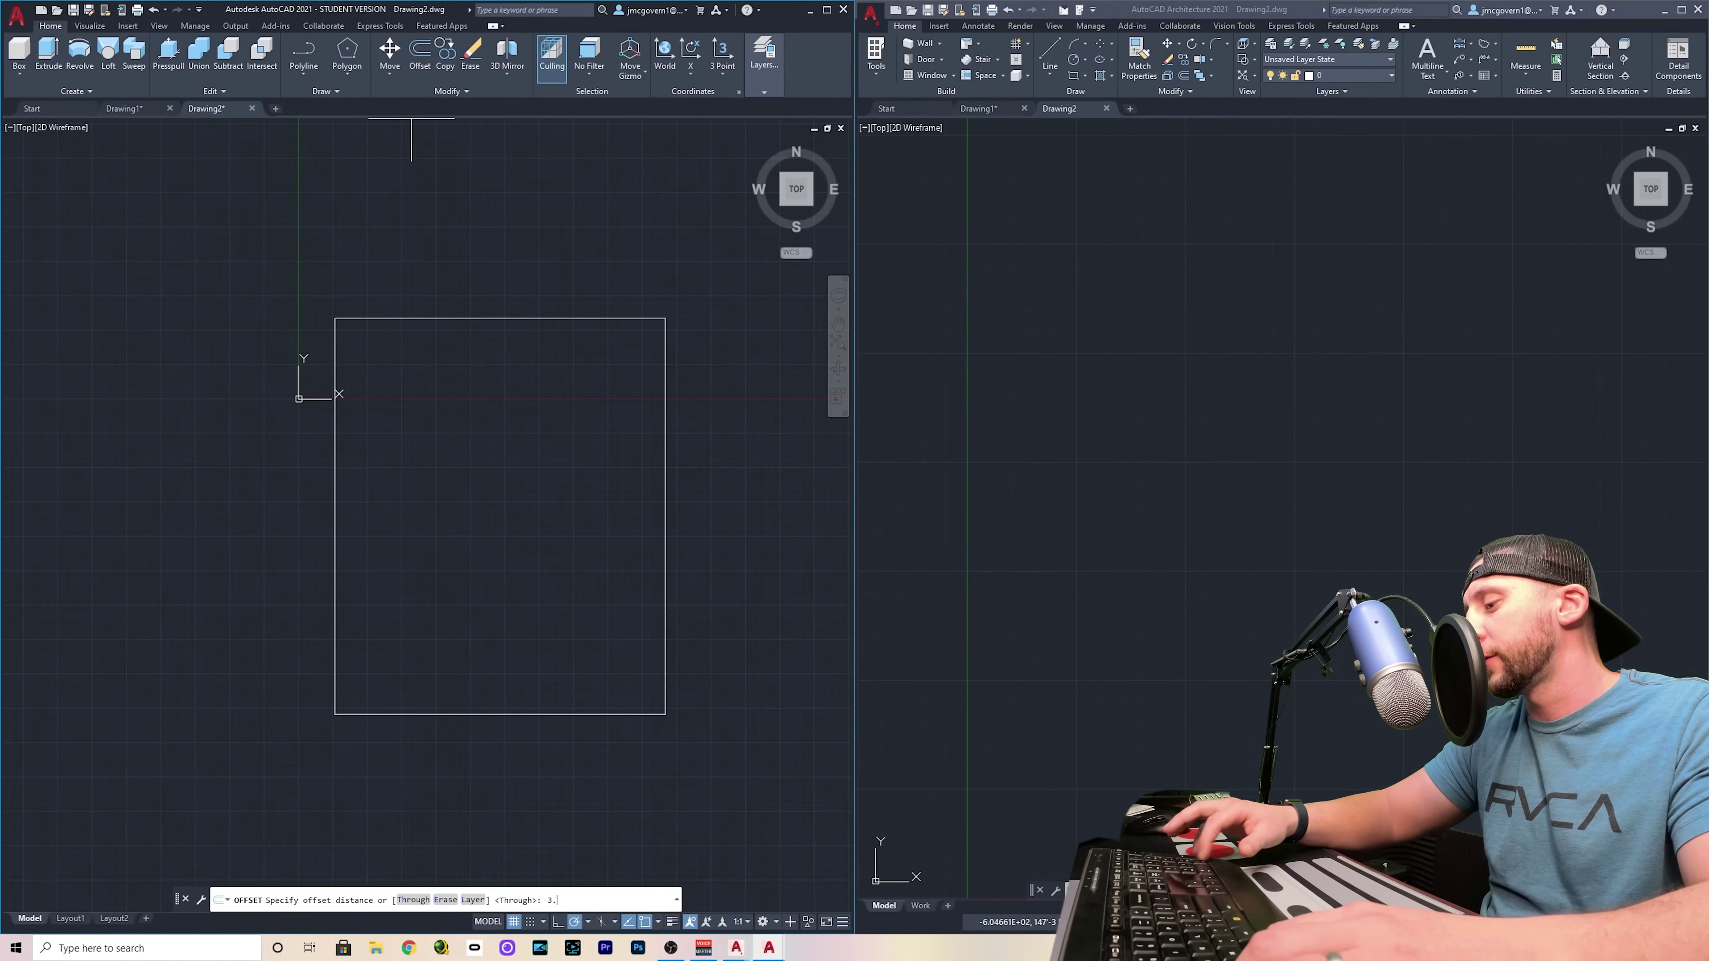
{"action": "type", "text": "3.5"}
{"action": "key", "text": "Return"}
{"action": "left_click", "coordinate": [491, 326]}
{"action": "left_click", "coordinate": [504, 396]}
{"action": "key", "text": "Escape"}
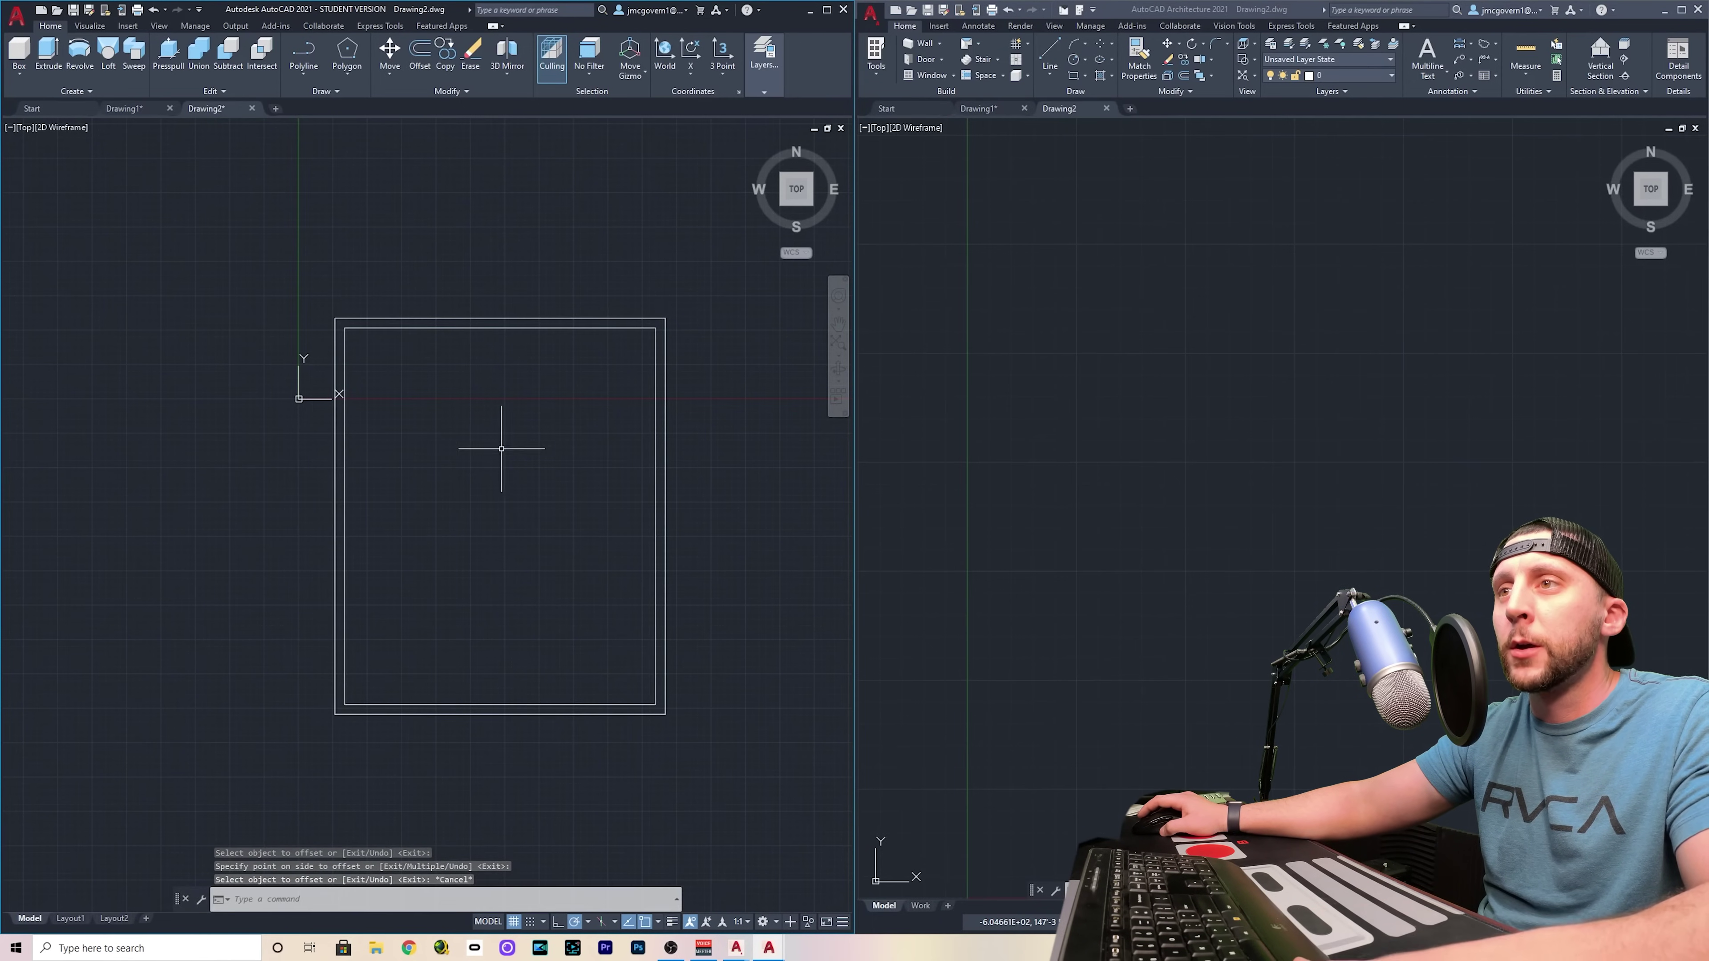
Draw a short line across the wall thickness at the midpoints of the bottom wall and the right wall
{"action": "left_click", "coordinate": [307, 74]}
{"action": "left_click", "coordinate": [314, 97]}
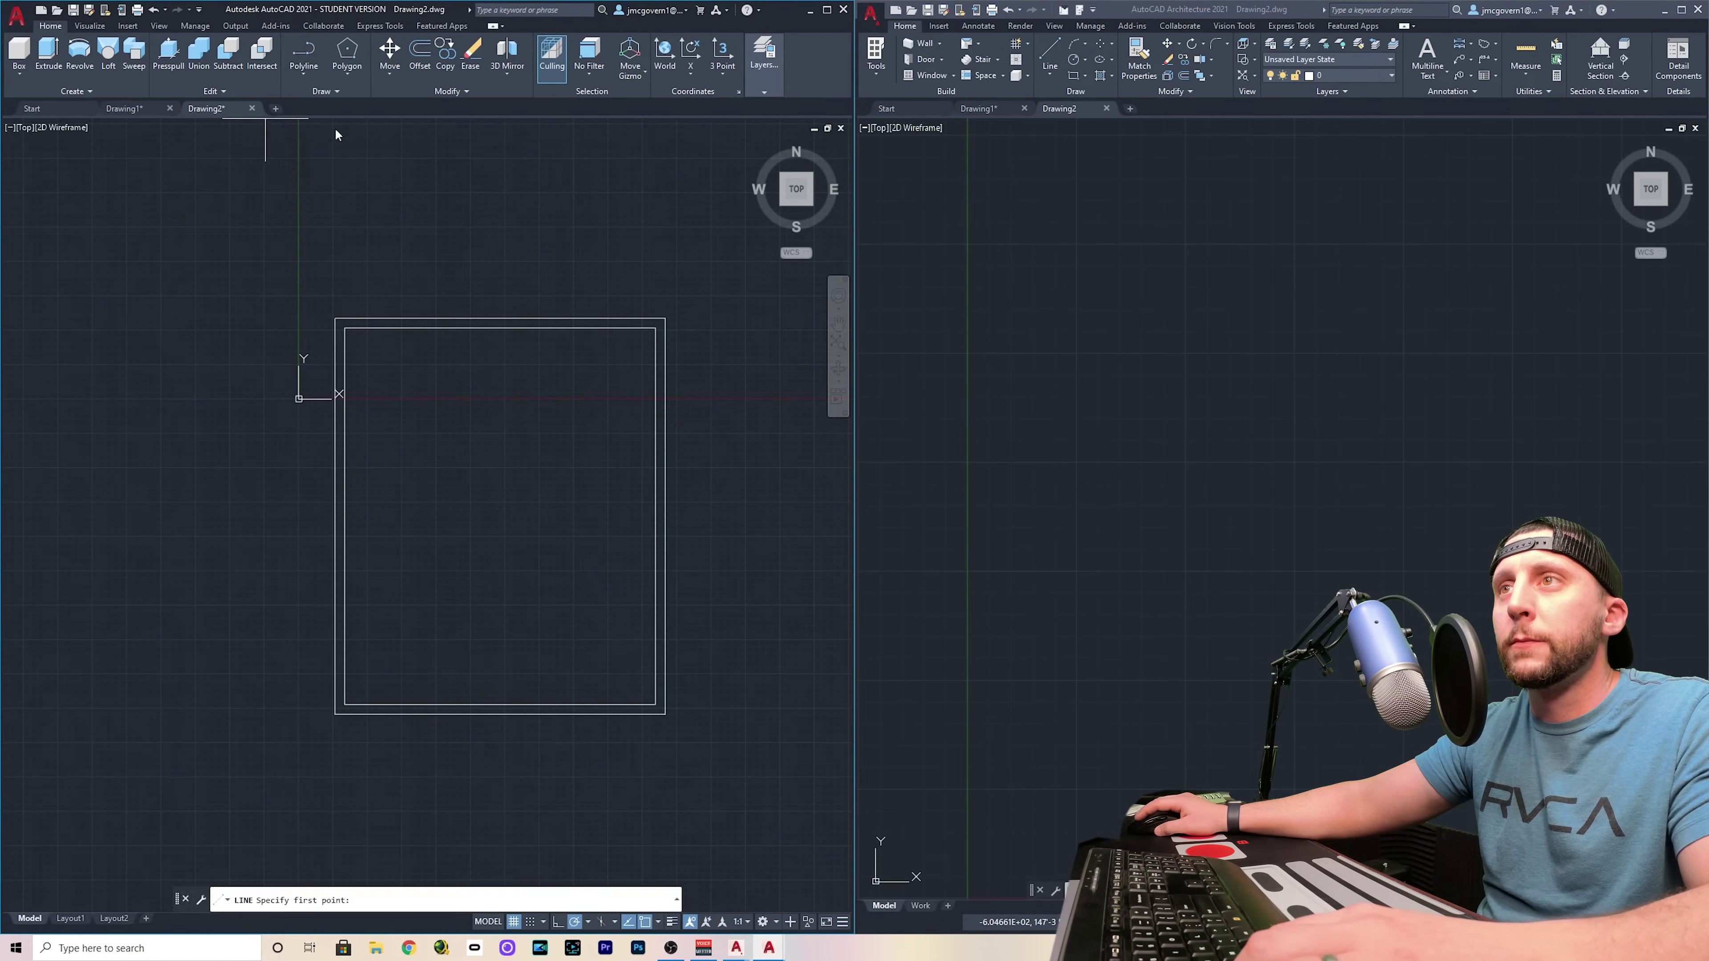
{"action": "left_click", "coordinate": [500, 714]}
{"action": "key", "text": "Return"}
{"action": "key", "text": "Return"}
{"action": "left_click", "coordinate": [665, 516]}
{"action": "key", "text": "Escape"}
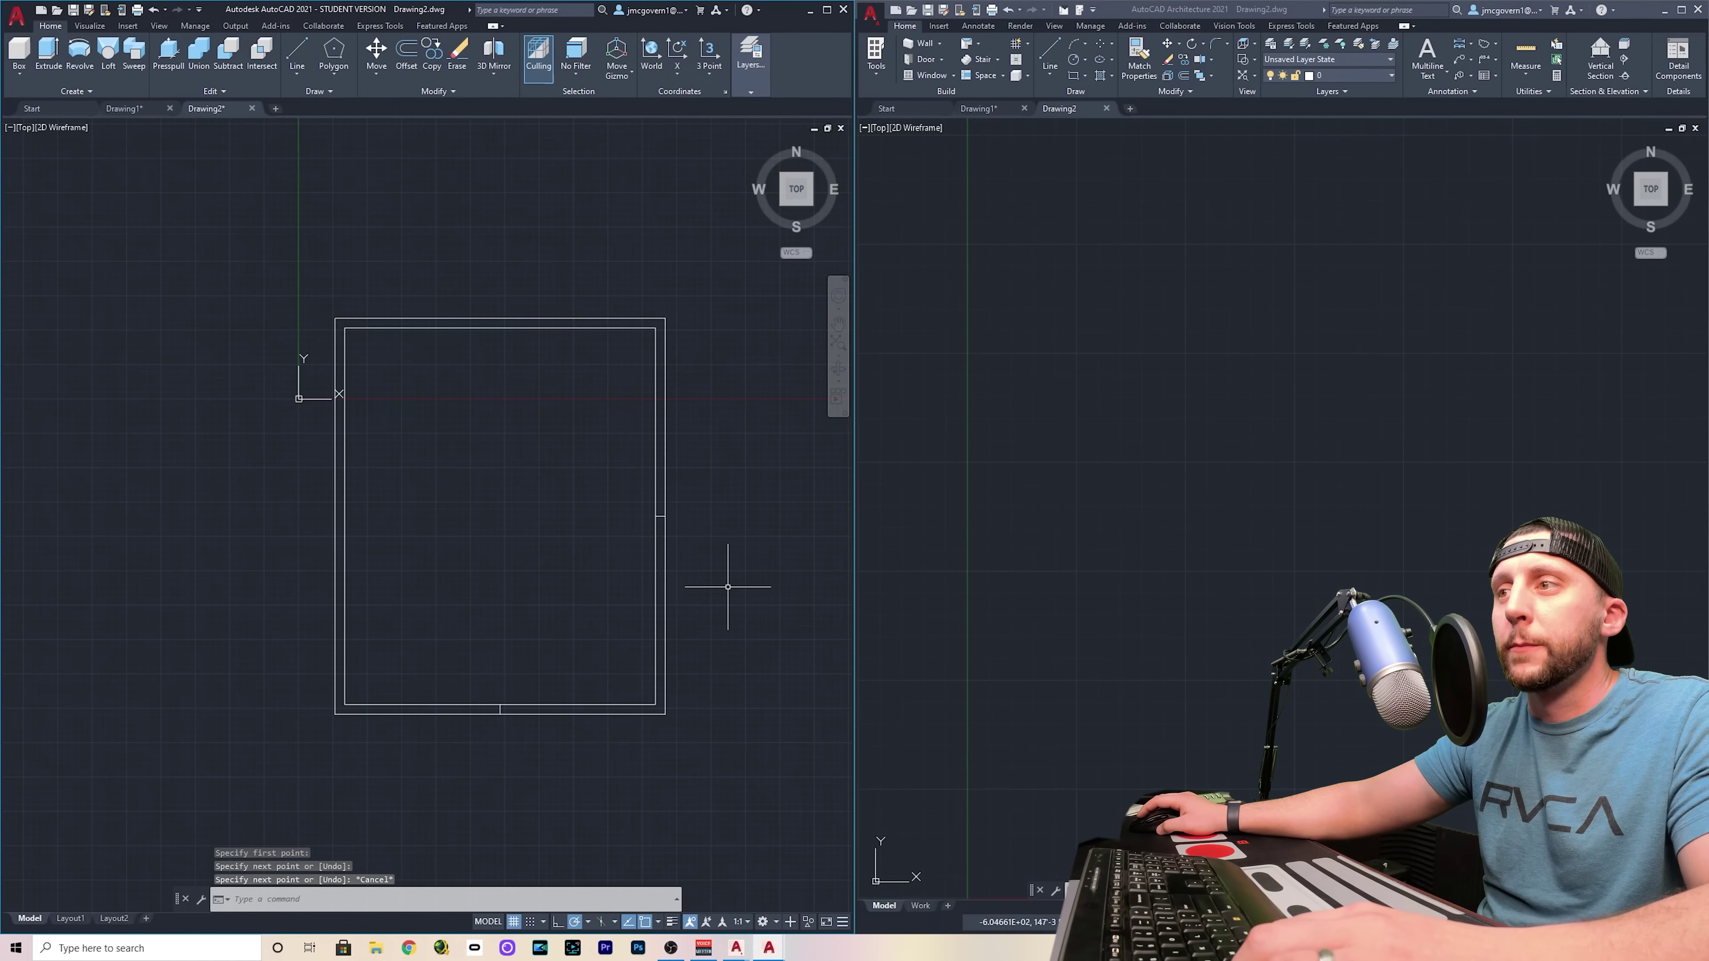
Offset the right wall's midpoint line 18 inches up and down, and delete the original midpoint line
{"action": "left_click", "coordinate": [407, 53]}
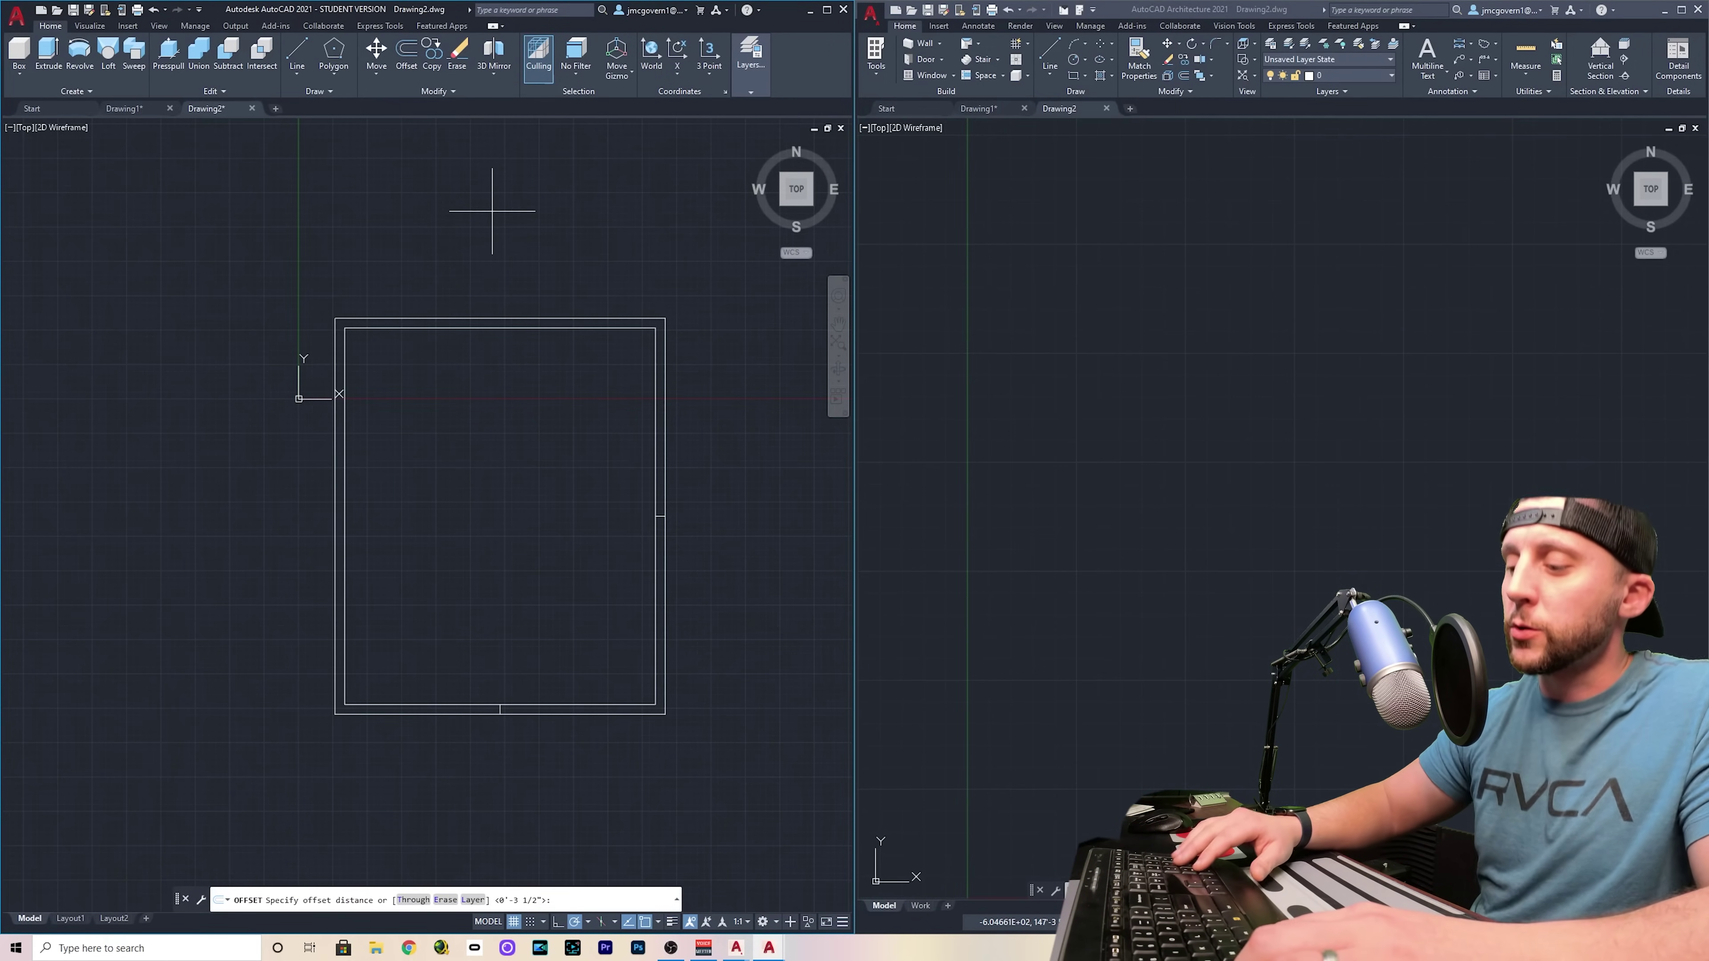
{"action": "type", "text": "18"}
{"action": "key", "text": "Return"}
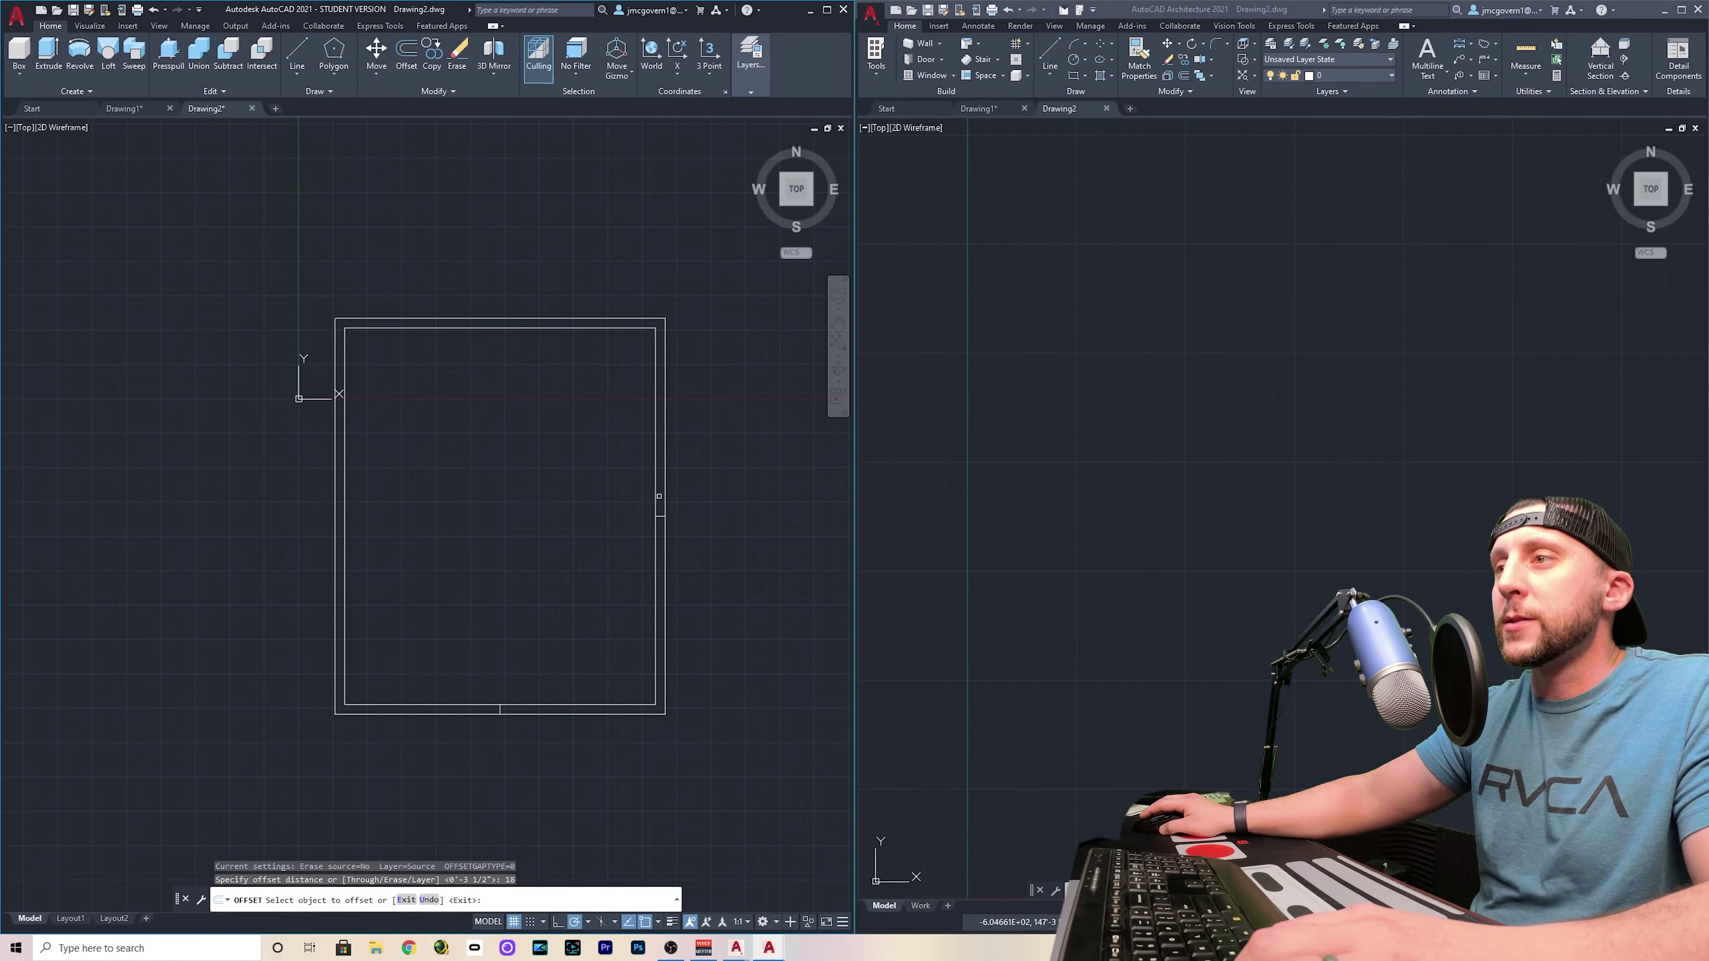
{"action": "left_click", "coordinate": [660, 515]}
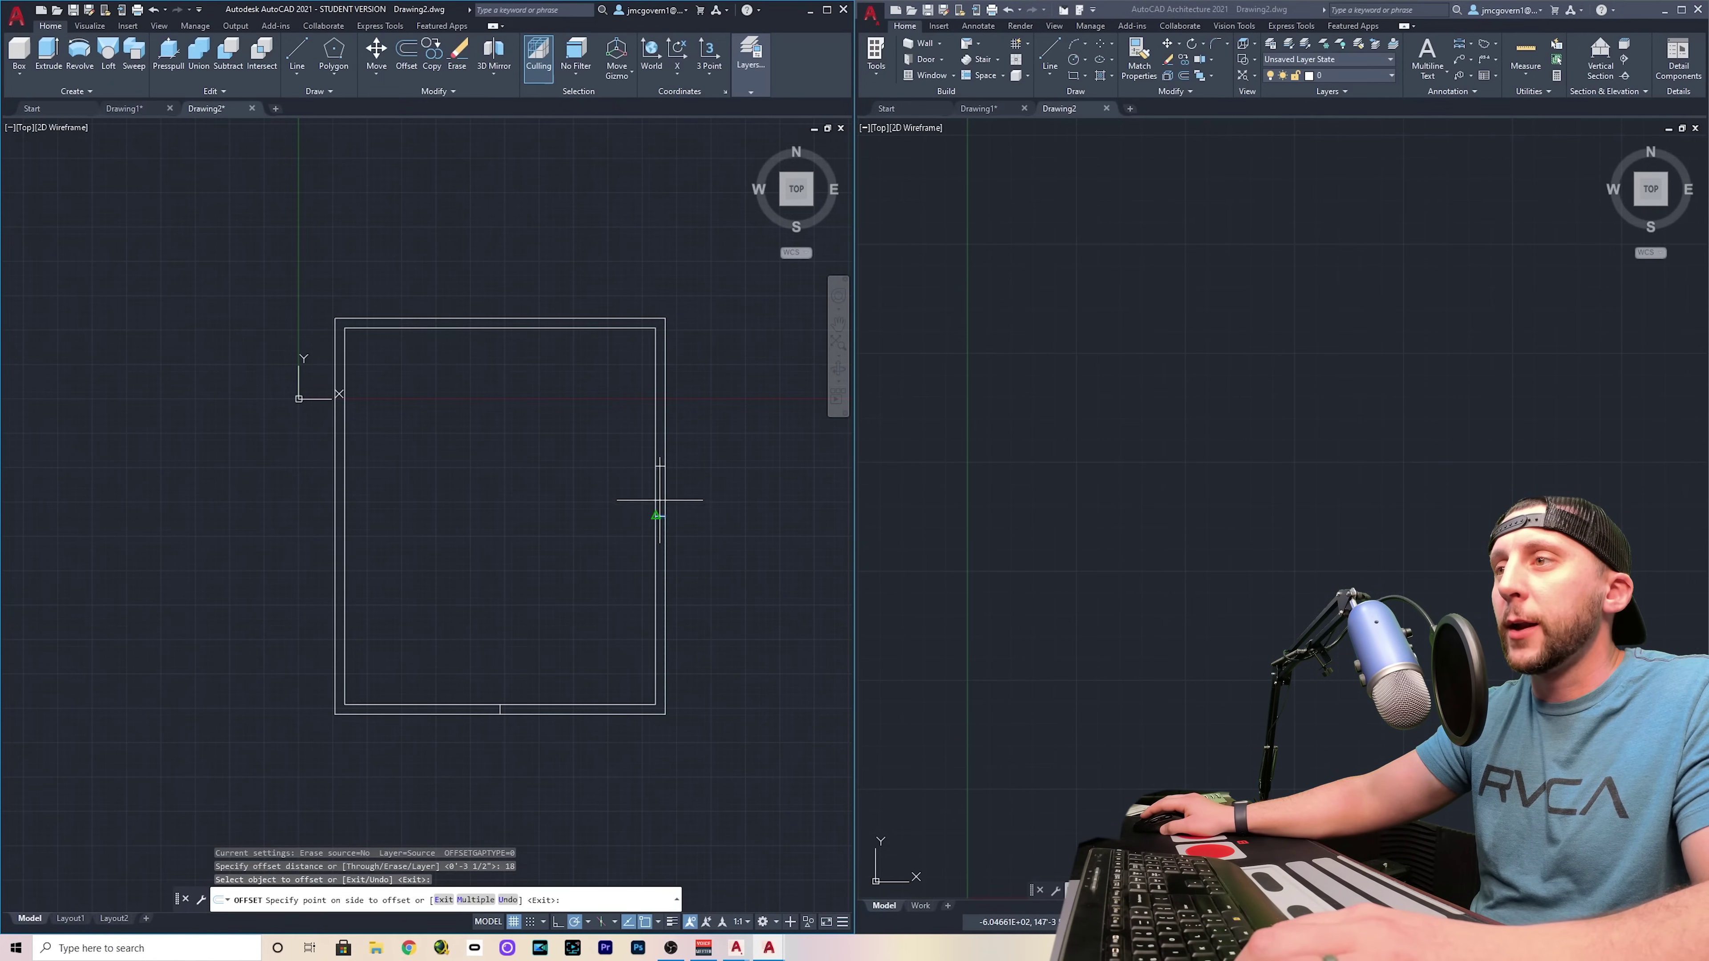
{"action": "left_click", "coordinate": [668, 523]}
{"action": "key", "text": "Escape"}
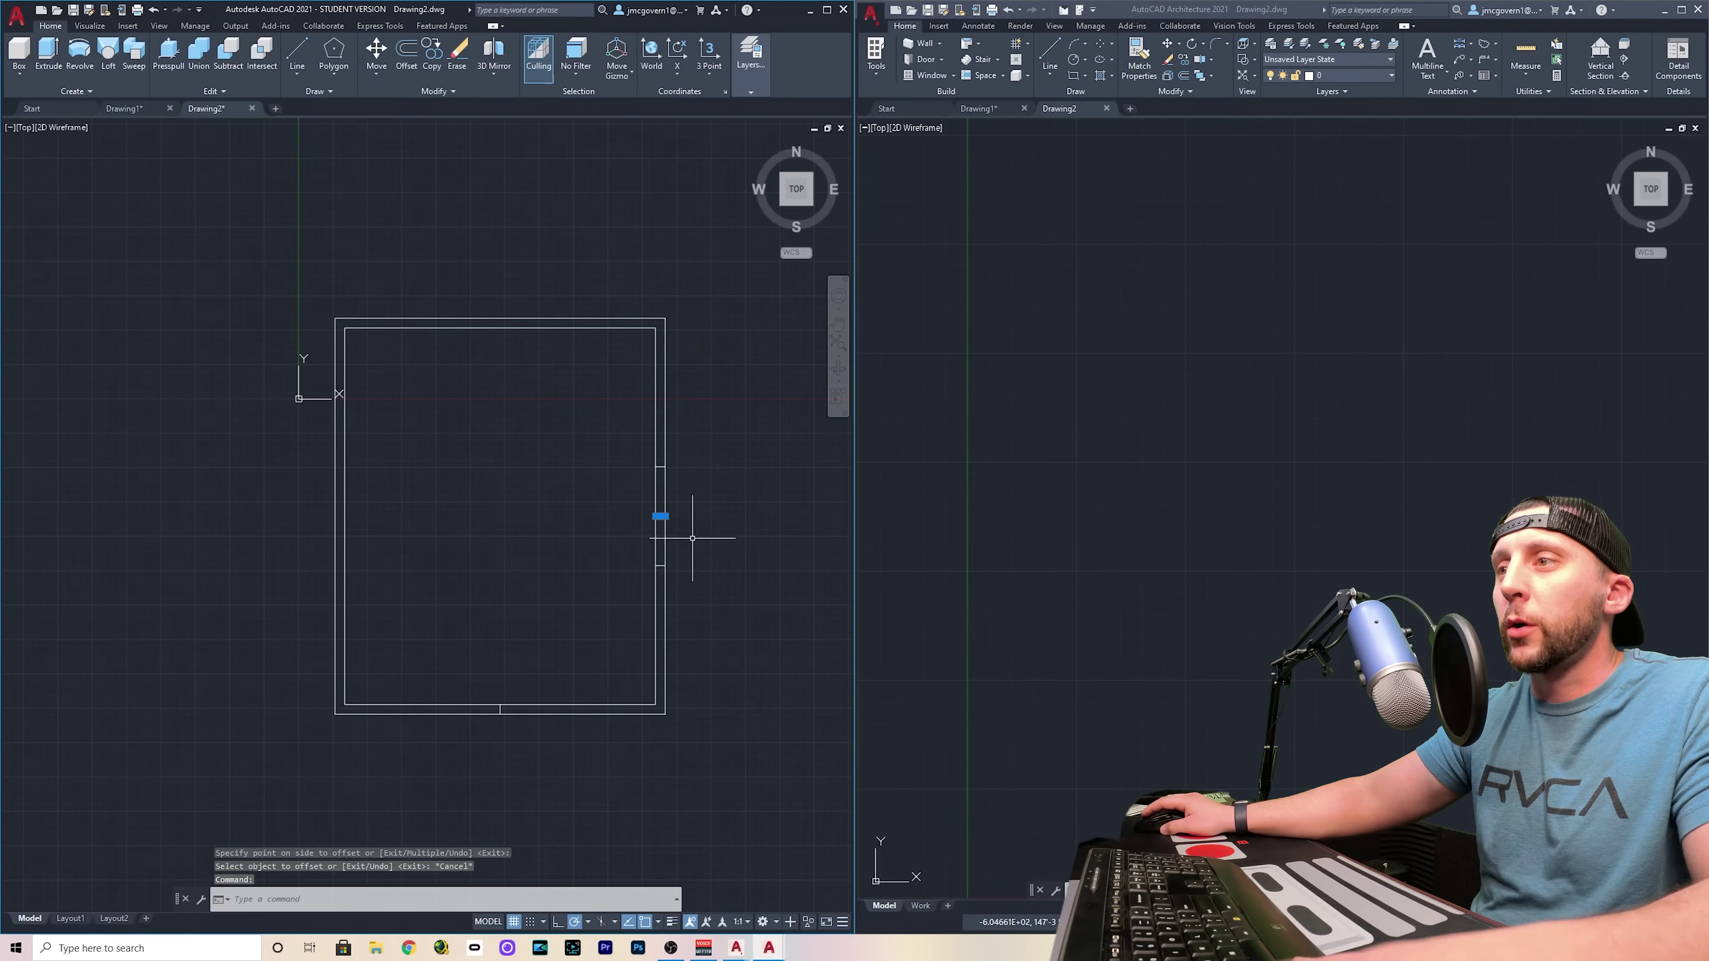
{"action": "key", "text": "Delete"}
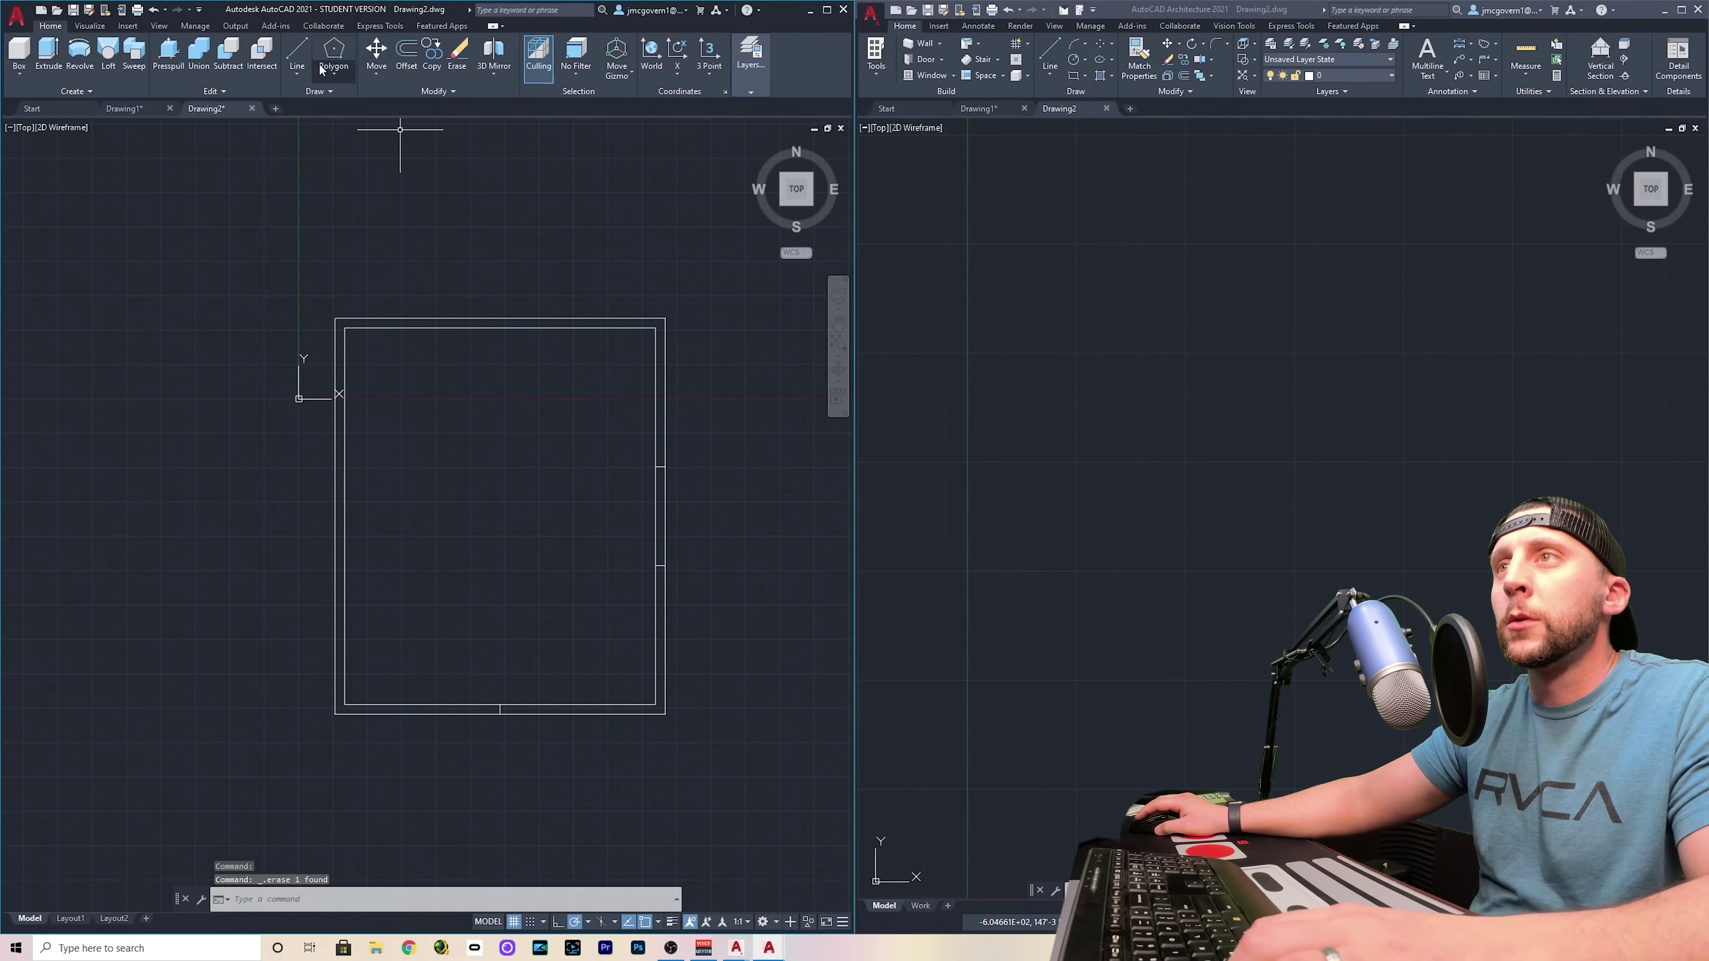
Offset the right wall's two cross lines 24 inches outward, toward the wall's ends, and delete the stray offset line between them
{"action": "left_click", "coordinate": [404, 61]}
{"action": "type", "text": "24"}
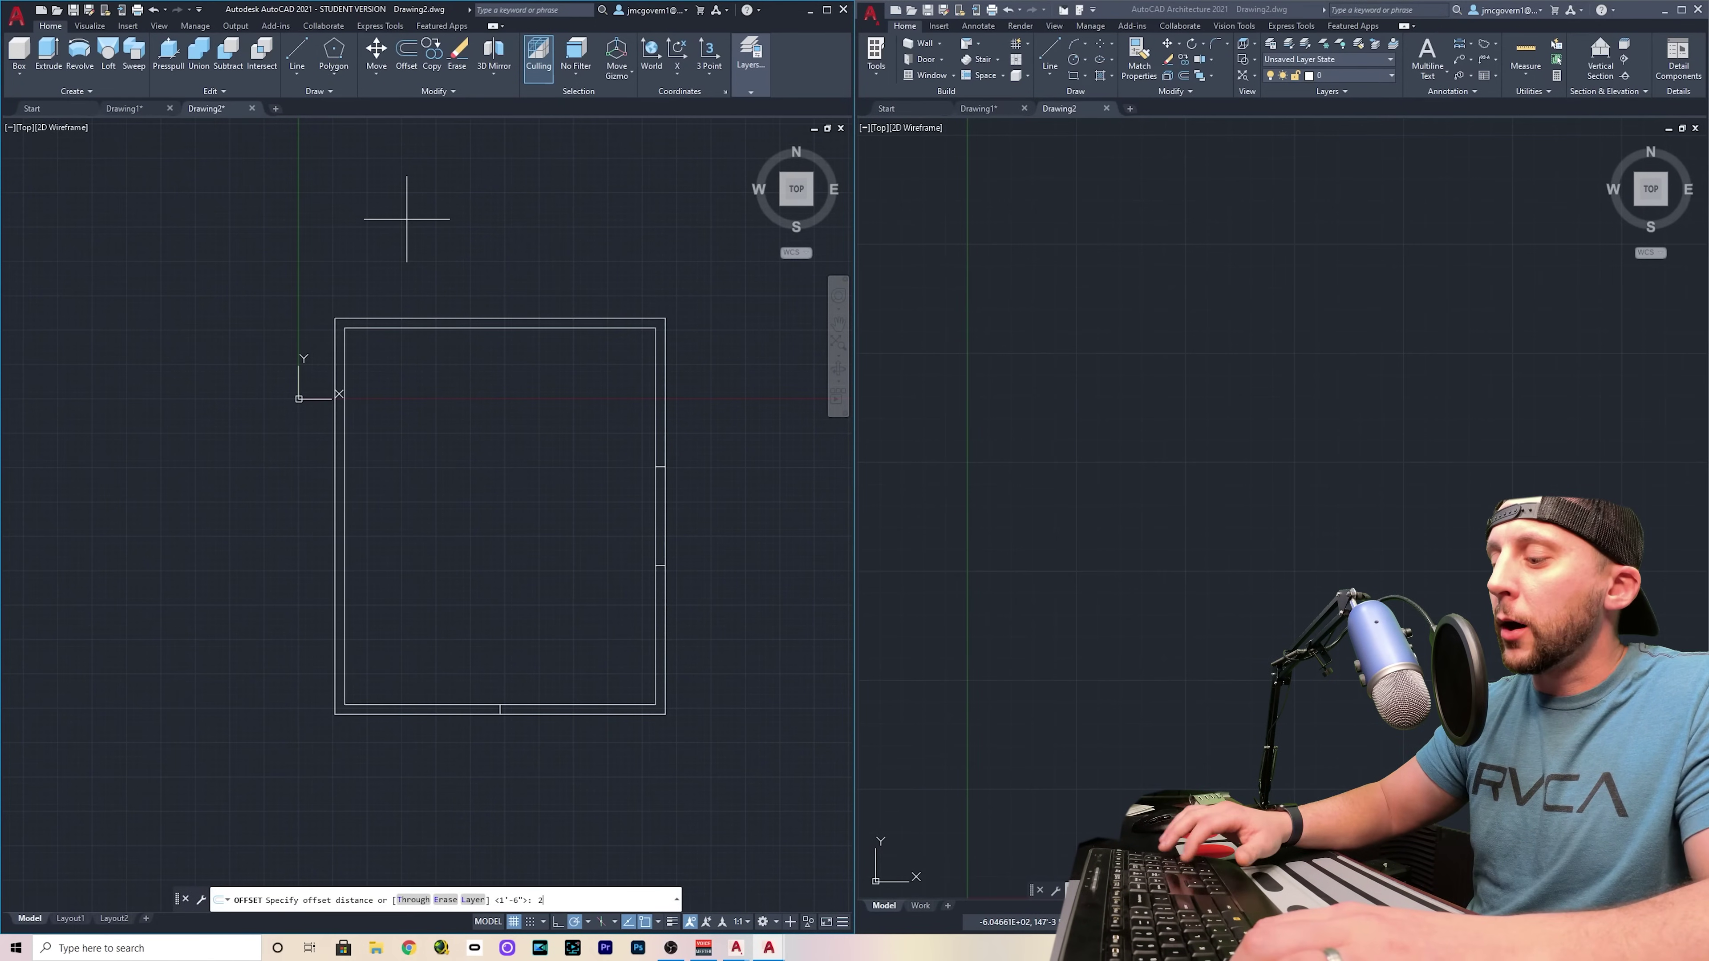
{"action": "key", "text": "Return"}
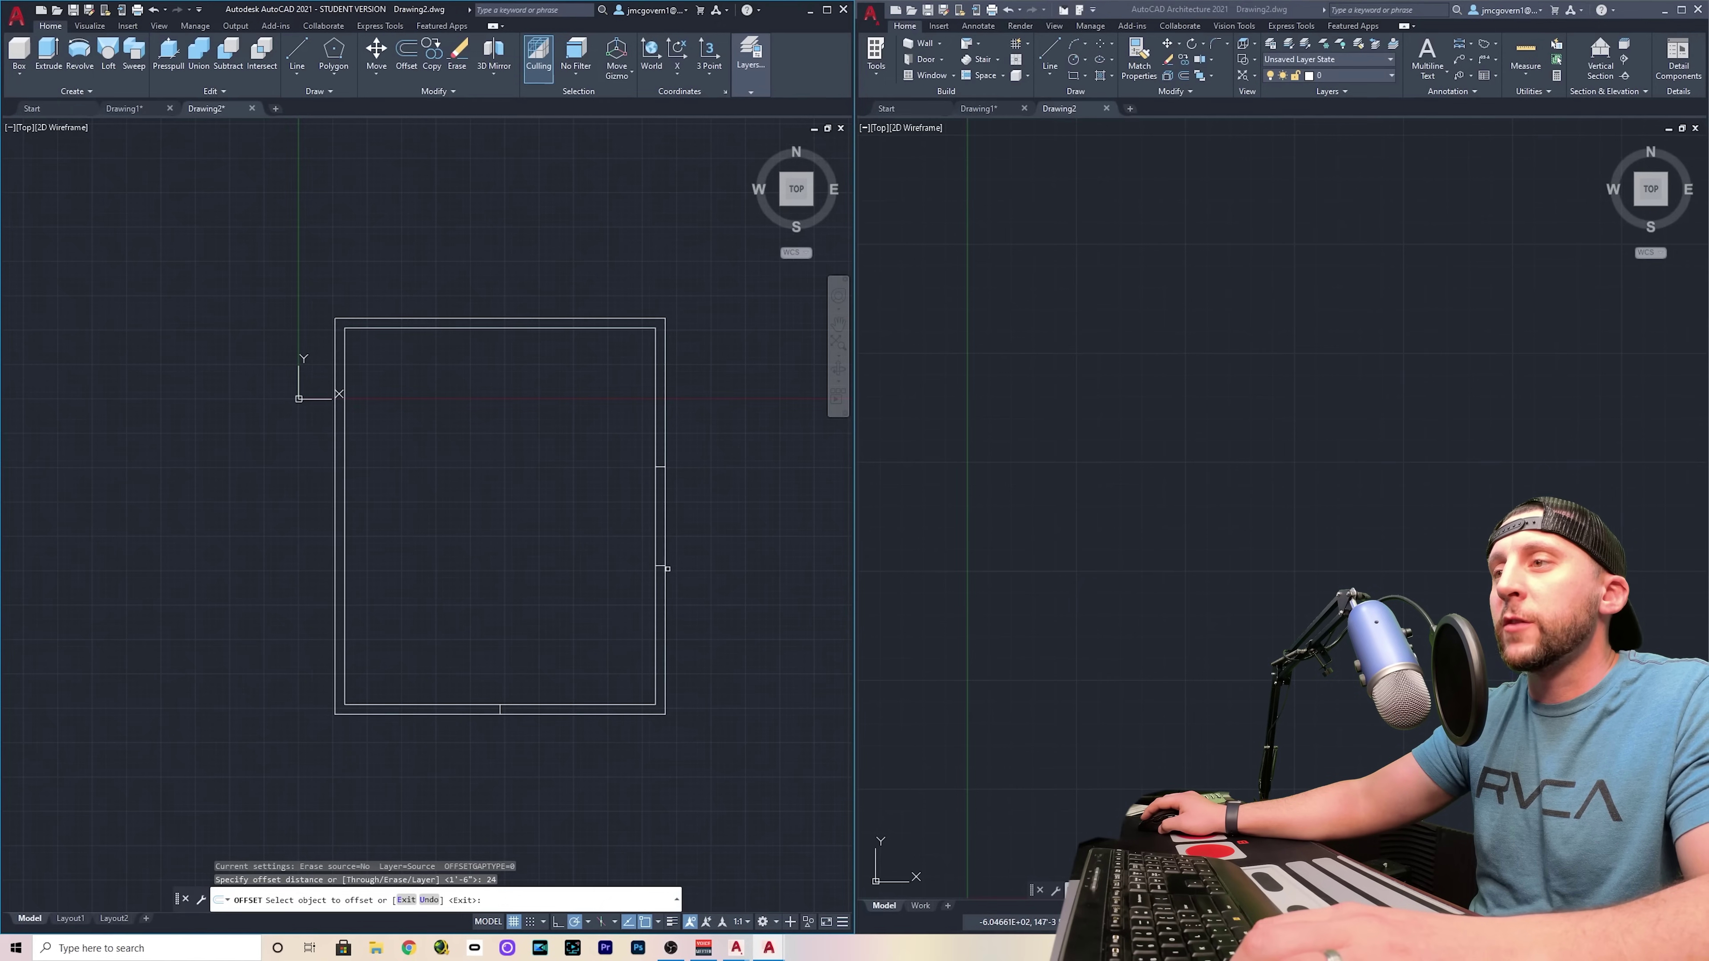
{"action": "left_click", "coordinate": [659, 566]}
{"action": "left_click", "coordinate": [662, 614]}
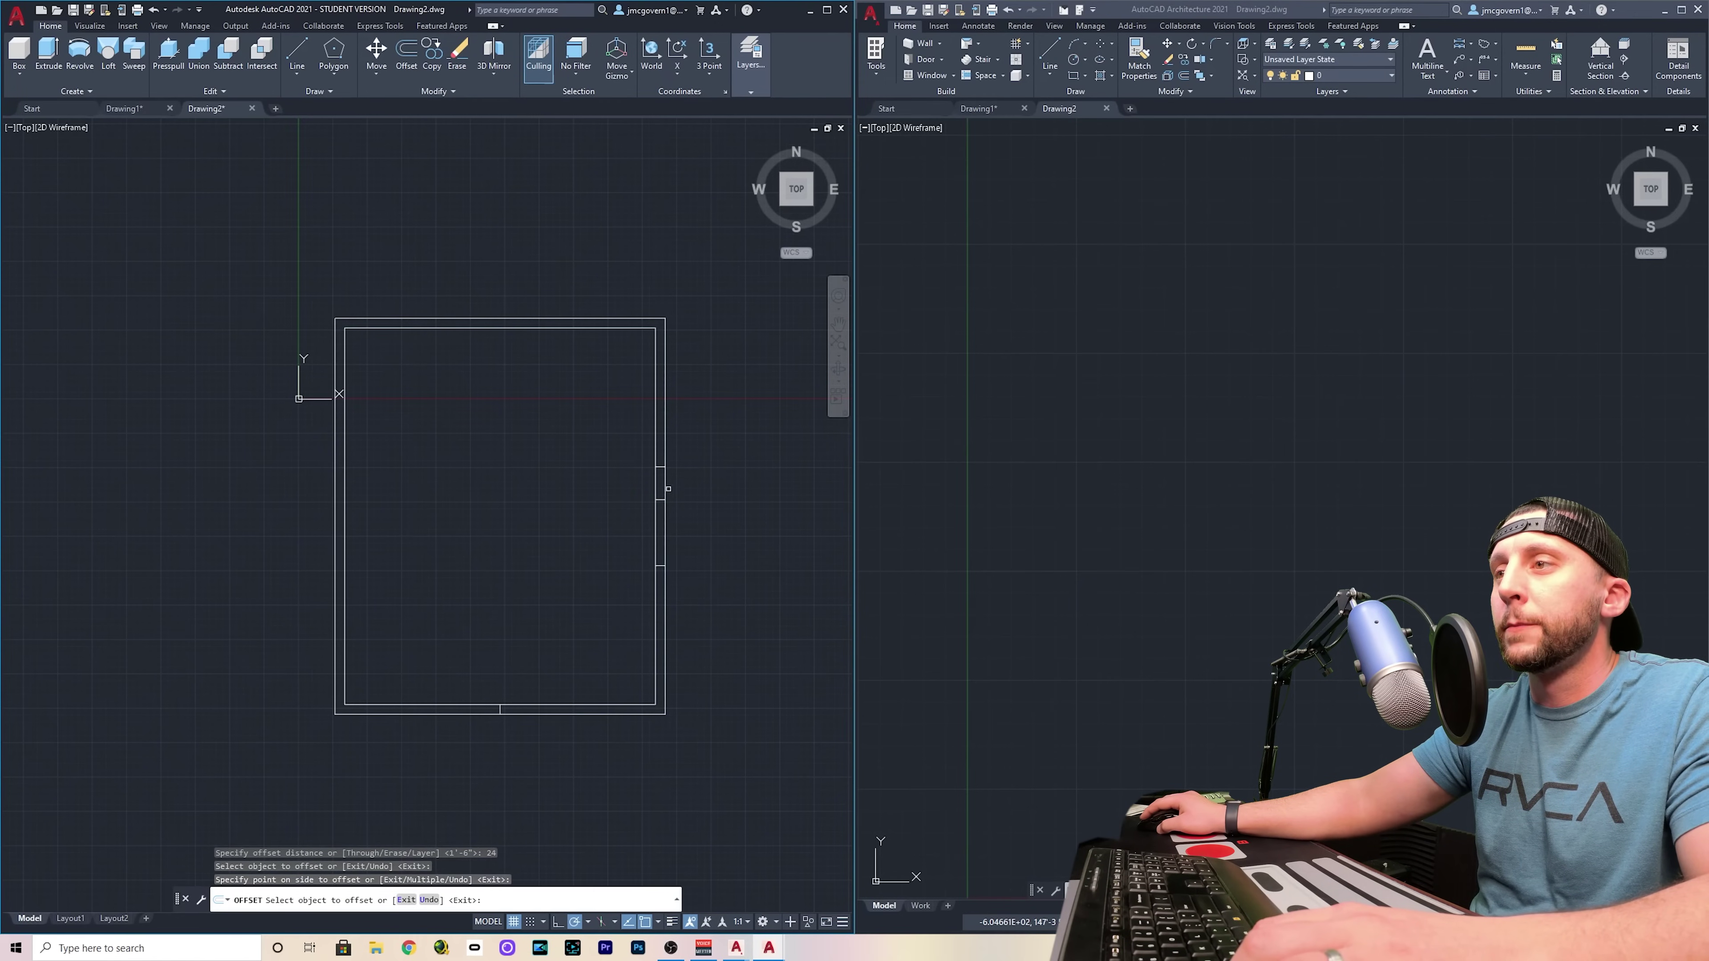
{"action": "left_click", "coordinate": [658, 596]}
{"action": "left_click", "coordinate": [652, 579]}
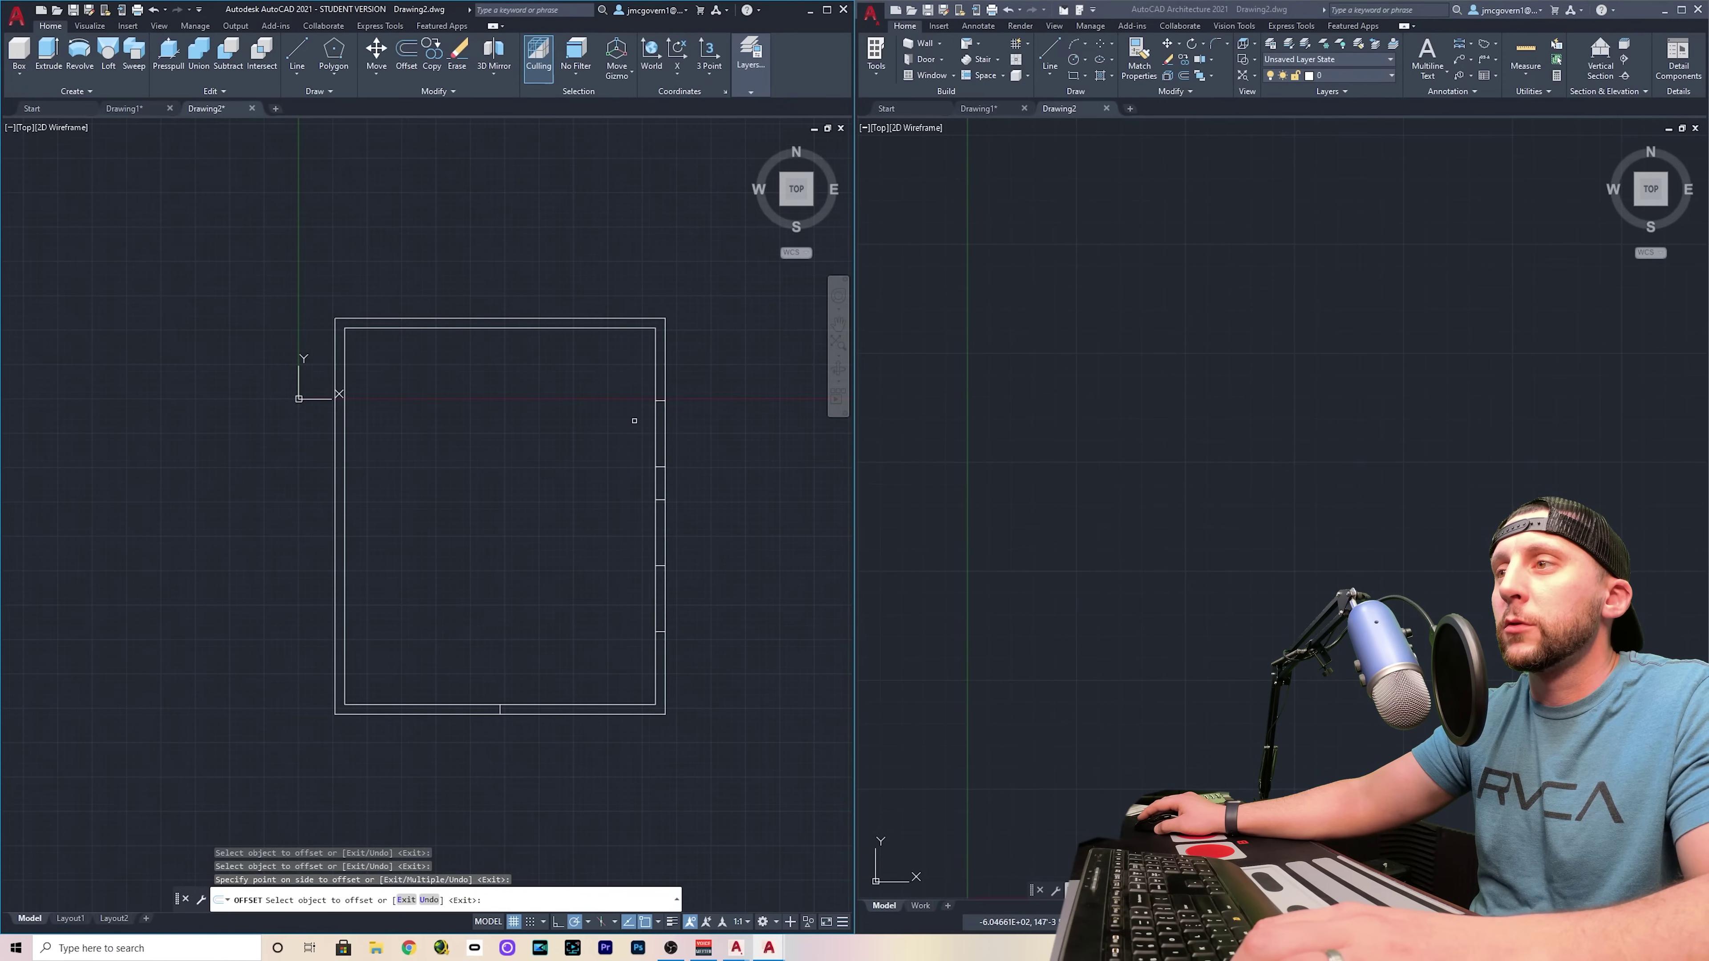
{"action": "key", "text": "Escape"}
{"action": "left_click", "coordinate": [661, 492]}
{"action": "key", "text": "Delete"}
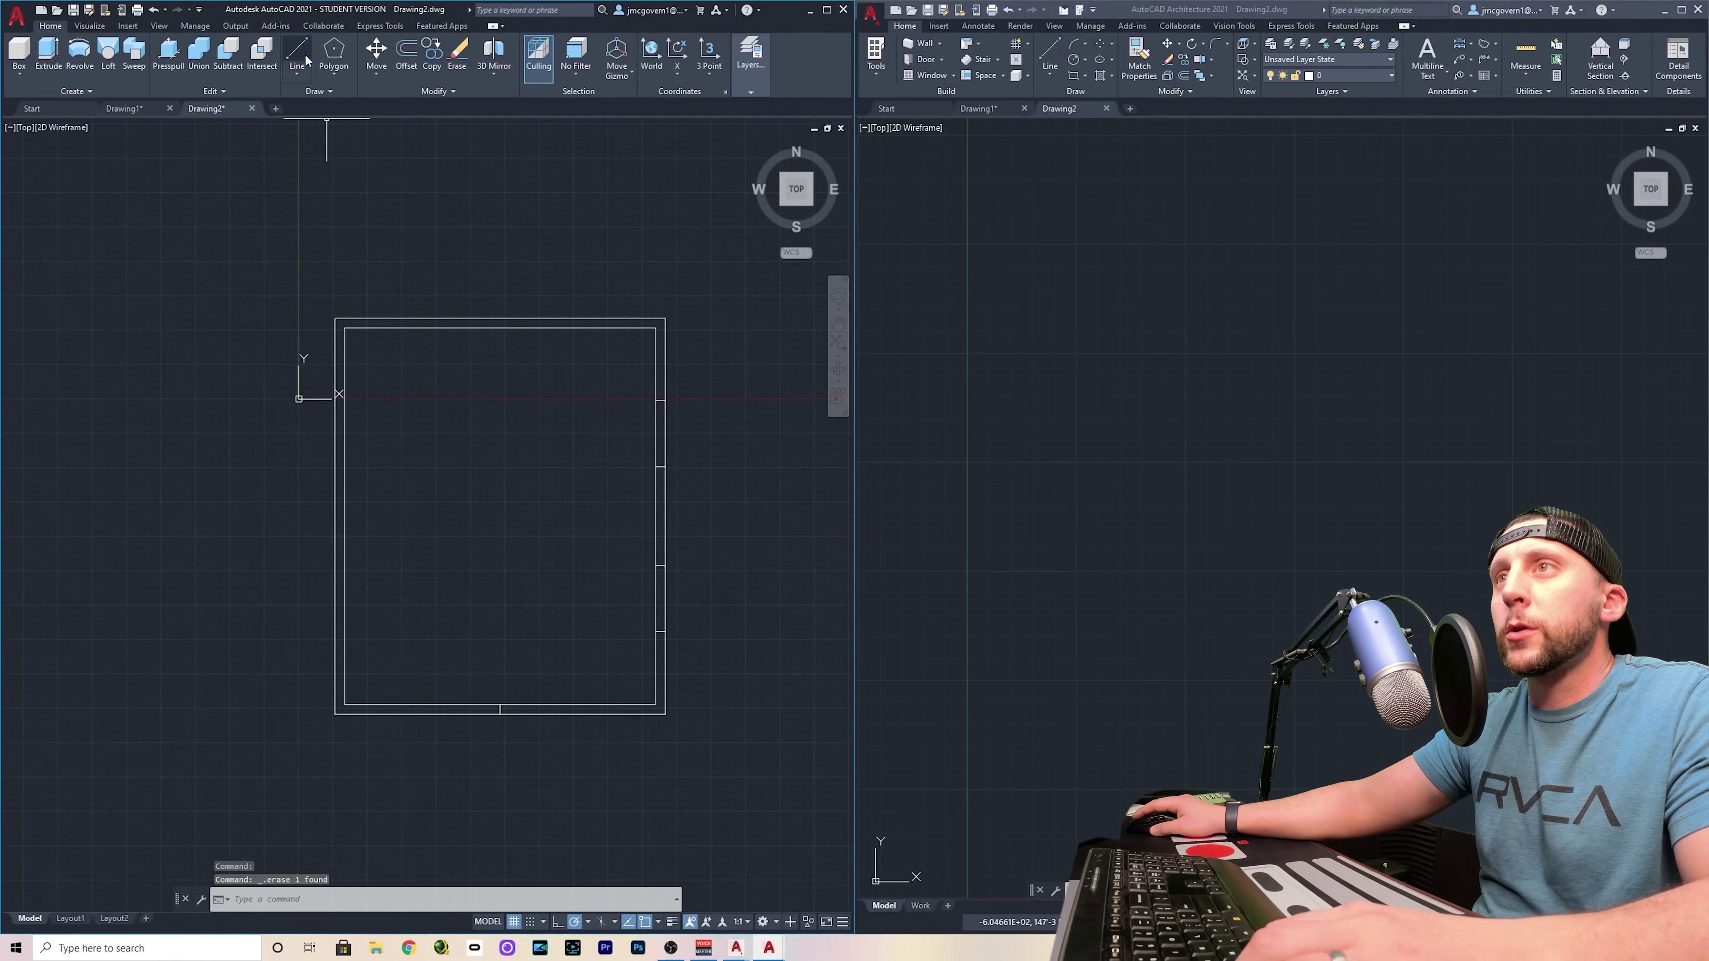
Offset the bottom wall's midpoint line 18 inches to each side, and delete the original midpoint line
{"action": "left_click", "coordinate": [406, 60]}
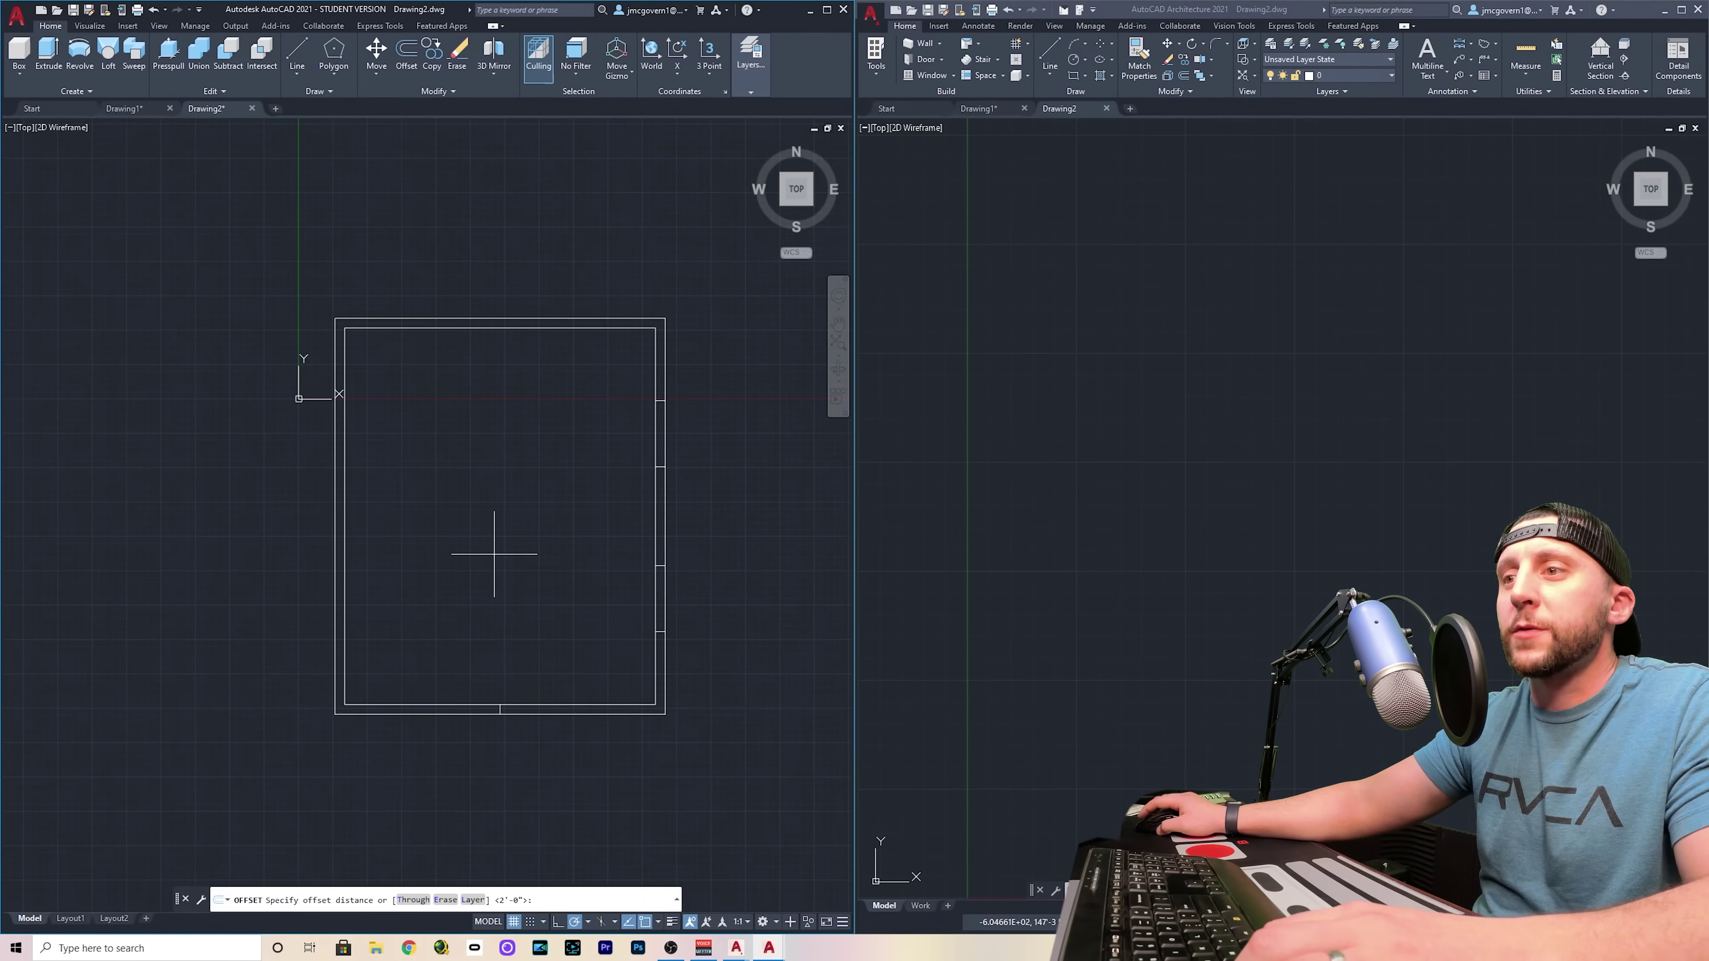
{"action": "type", "text": "18"}
{"action": "key", "text": "Return"}
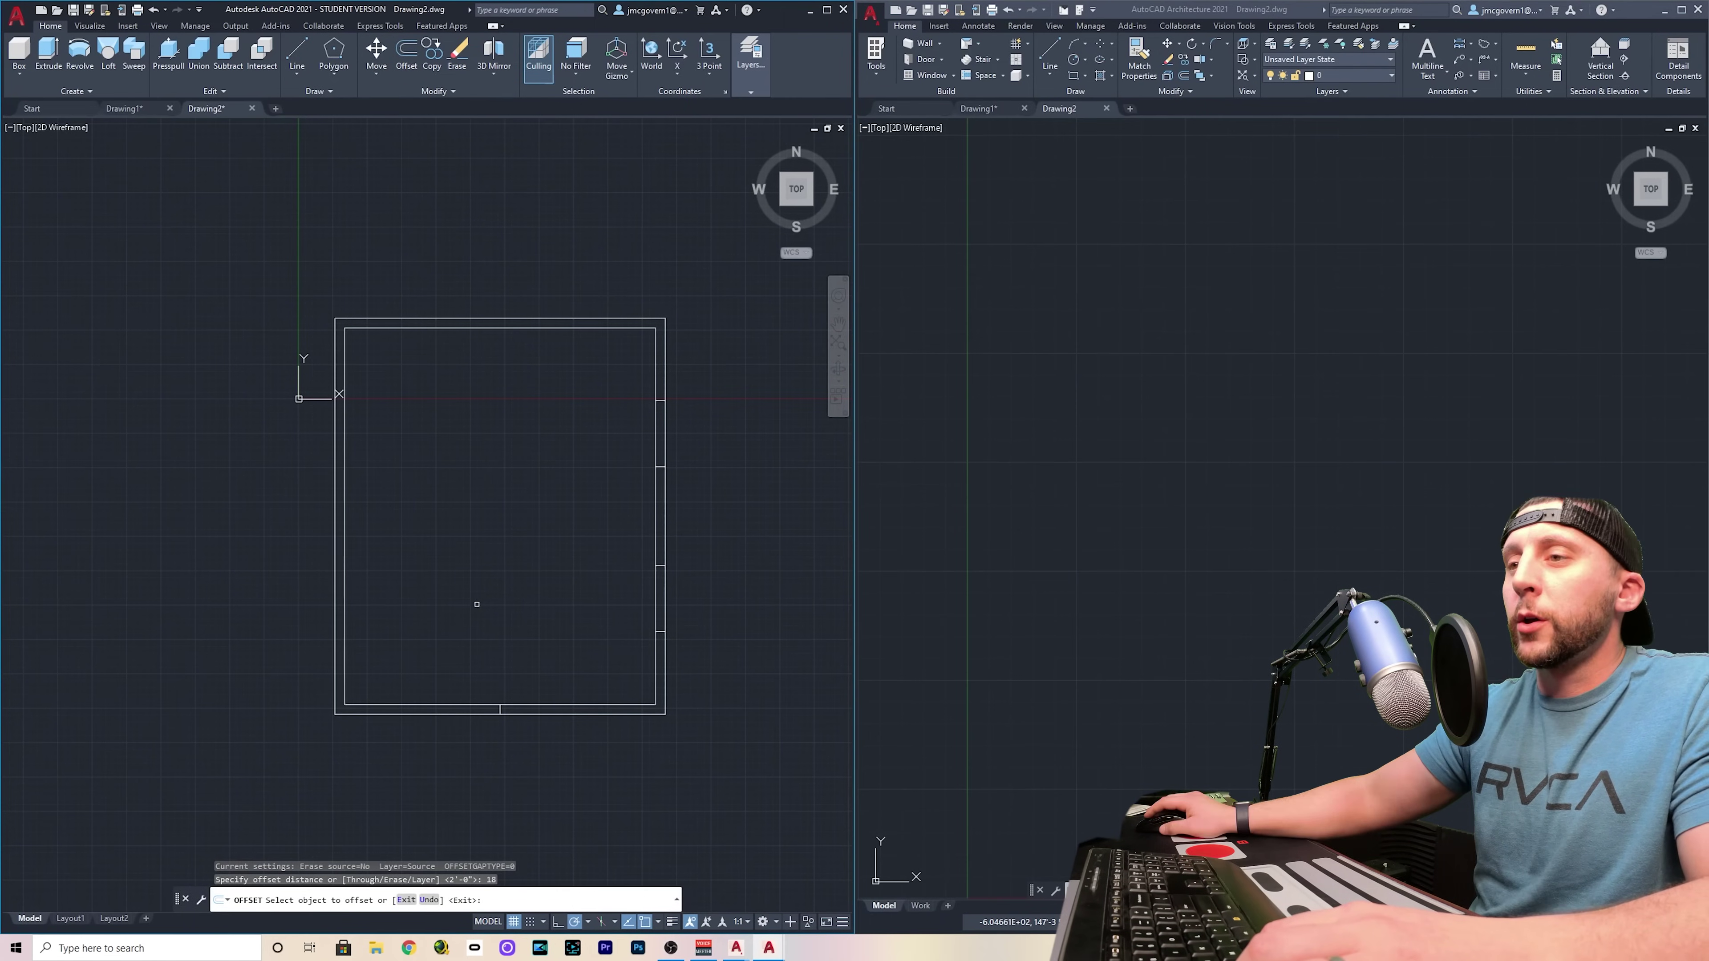
{"action": "left_click", "coordinate": [499, 709]}
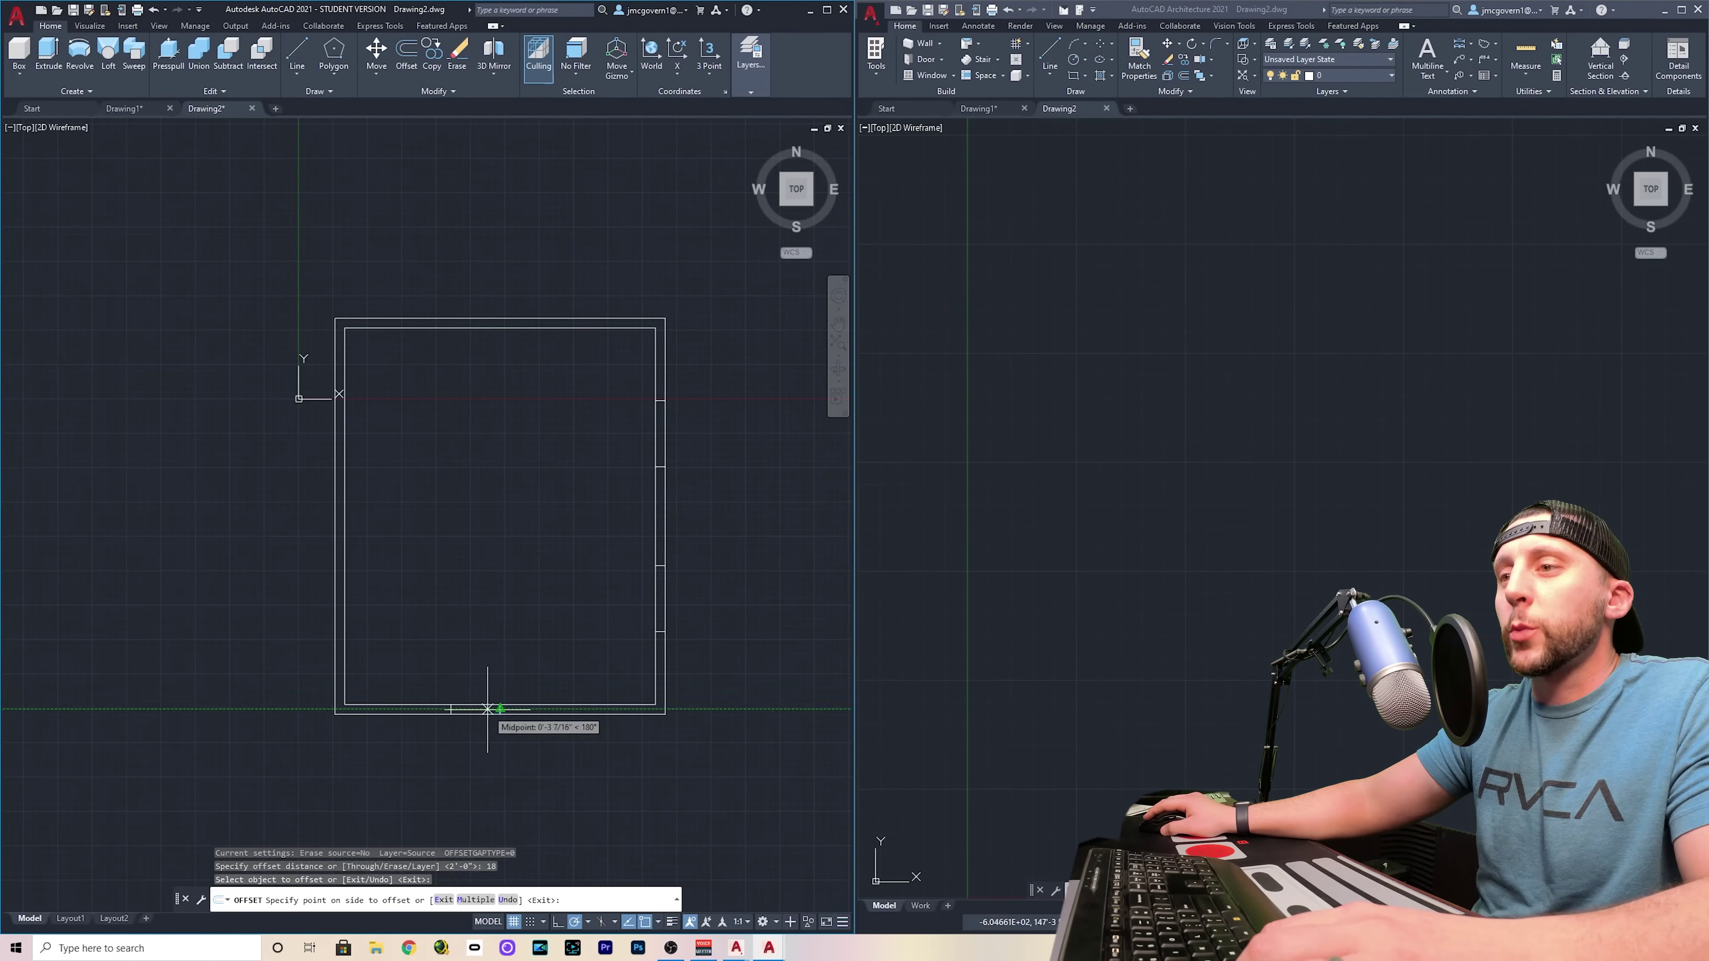
{"action": "left_click", "coordinate": [463, 709]}
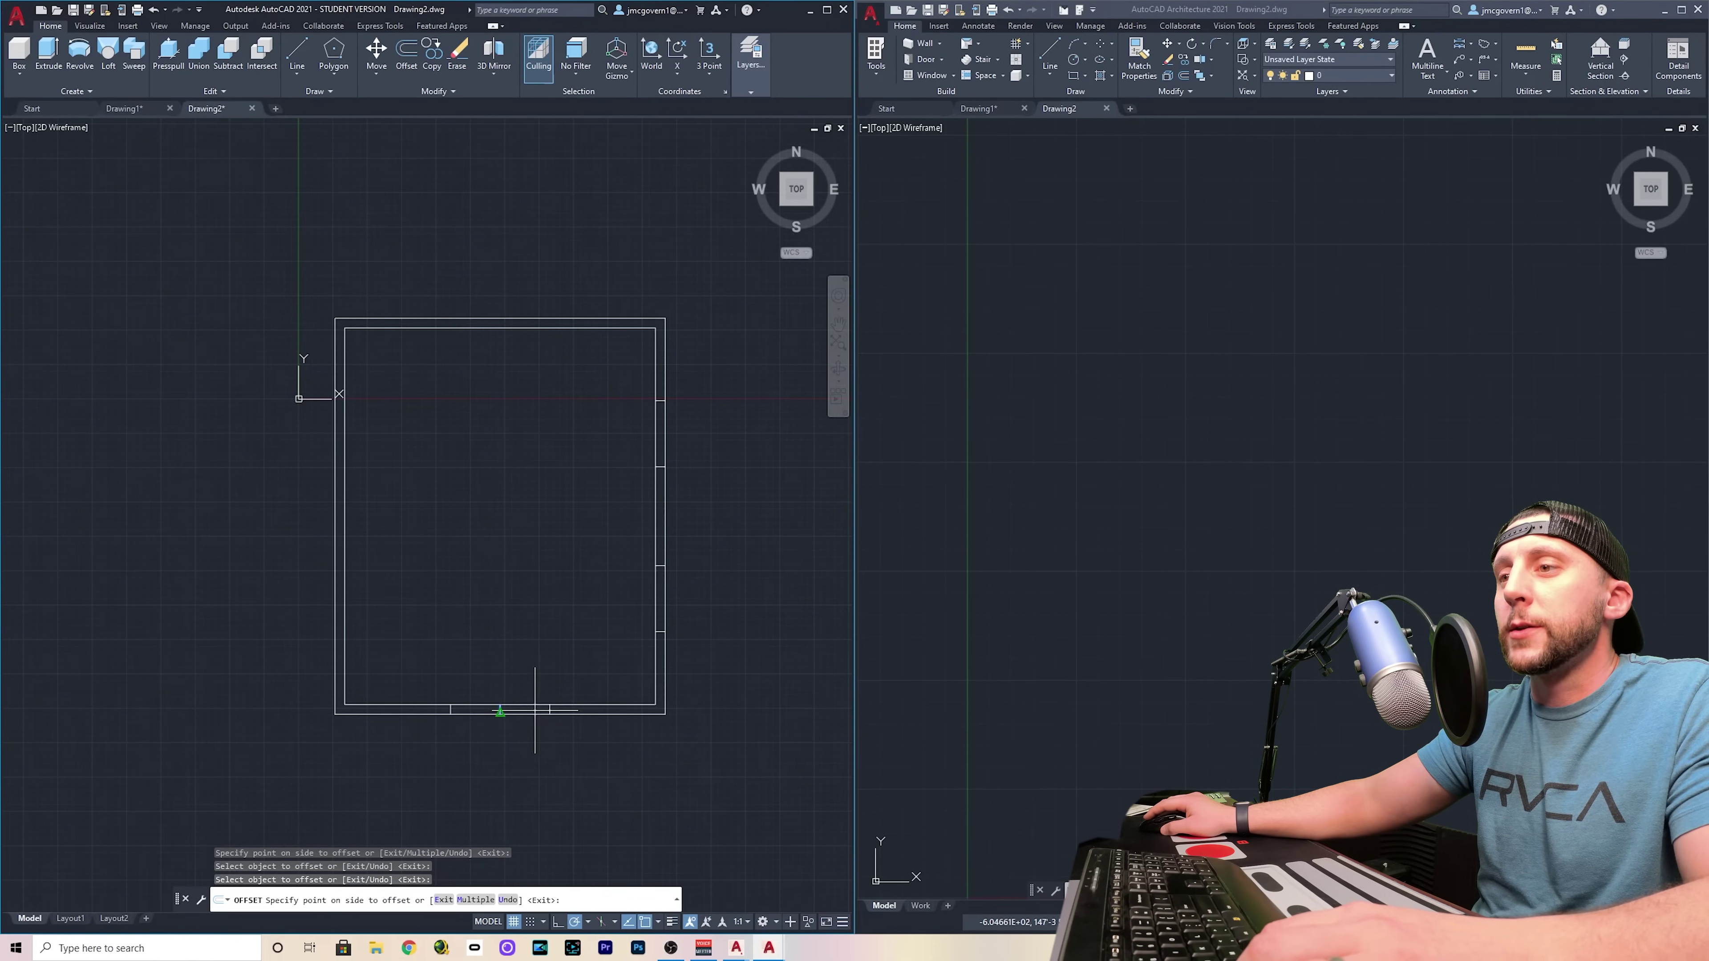
{"action": "key", "text": "Escape"}
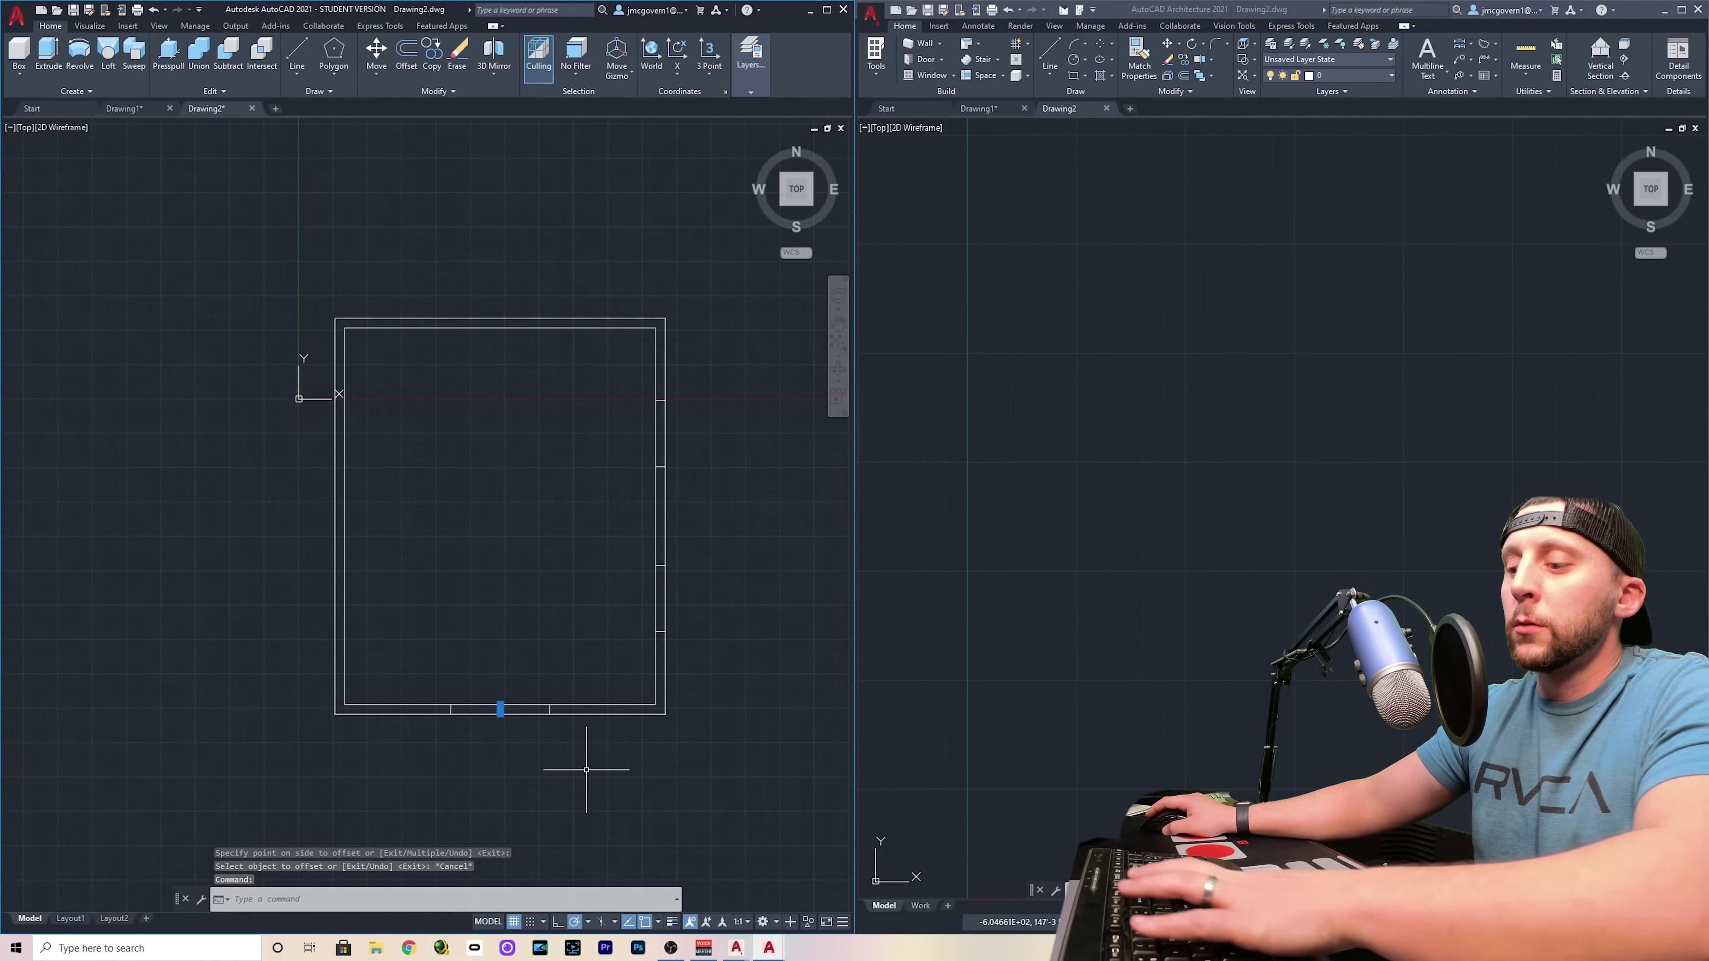
Draw lines along the inner and outer faces of the bottom wall between its two cross lines
{"action": "left_click", "coordinate": [297, 54]}
{"action": "scroll", "coordinate": [455, 688], "scroll_direction": "up", "scroll_amount": 4}
{"action": "left_click", "coordinate": [690, 728]}
{"action": "left_click", "coordinate": [437, 728]}
{"action": "key", "text": "Escape"}
{"action": "middle_click_drag", "start_coordinate": [485, 752], "coordinate": [365, 663]}
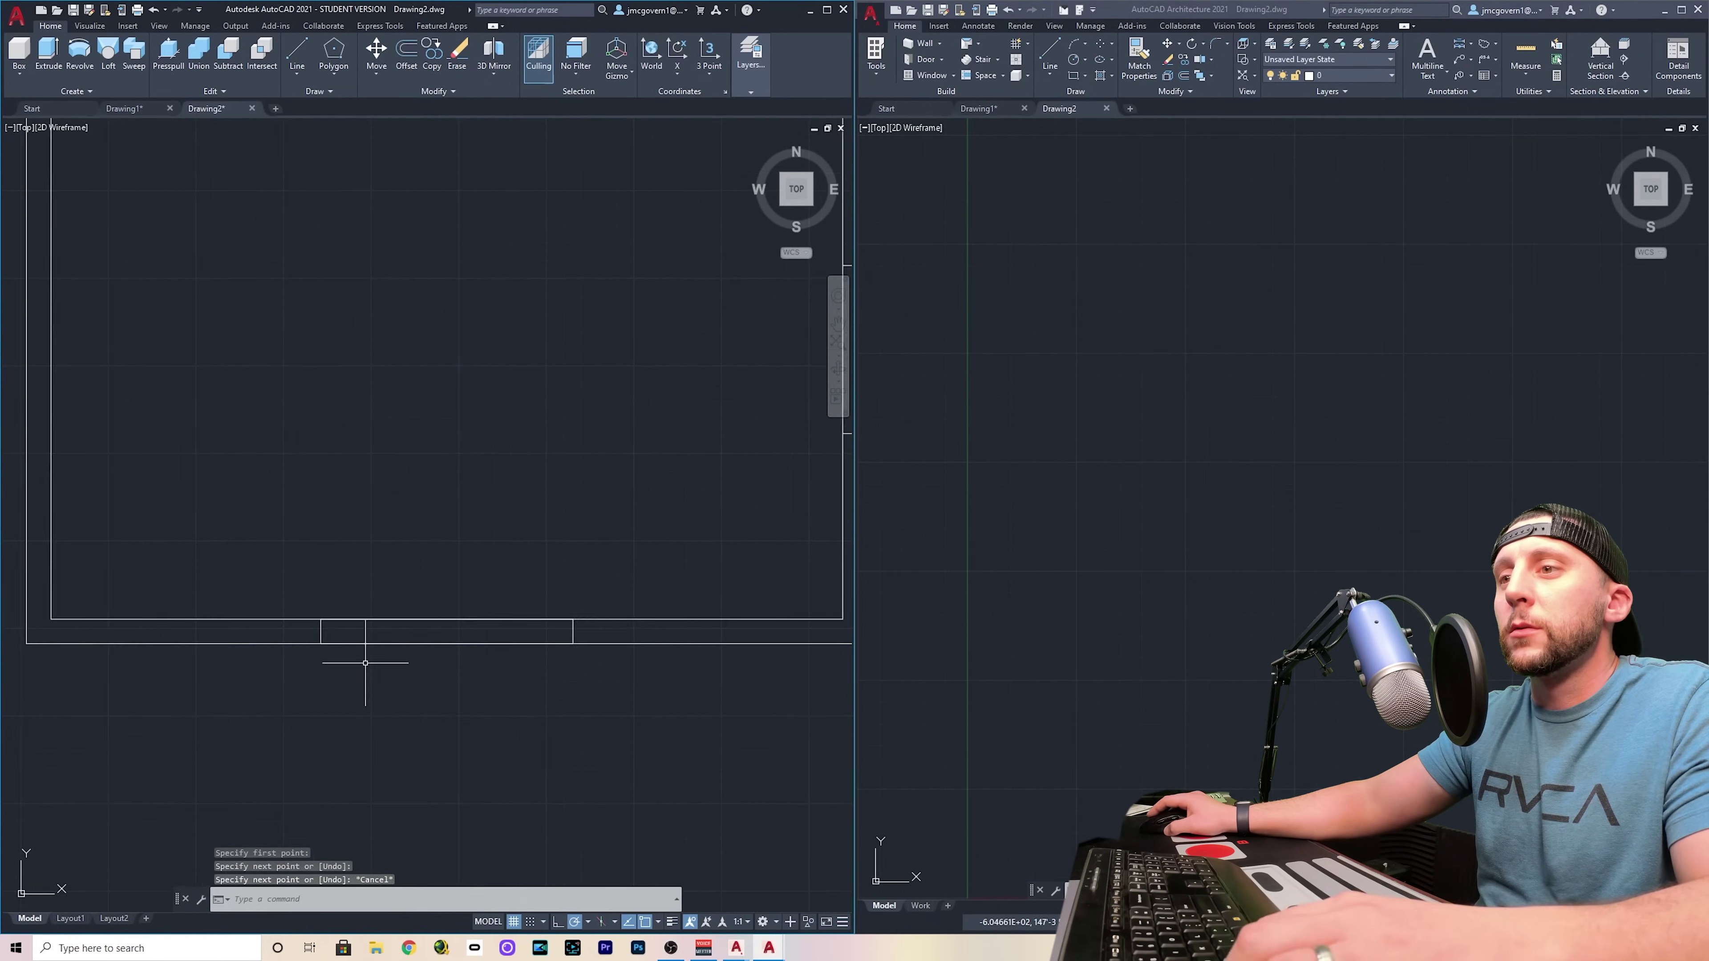
Join the four lines outlining the bottom wall's opening into one closed polyline, and check it by selecting it
{"action": "left_click", "coordinate": [302, 608]}
{"action": "left_click", "coordinate": [610, 676]}
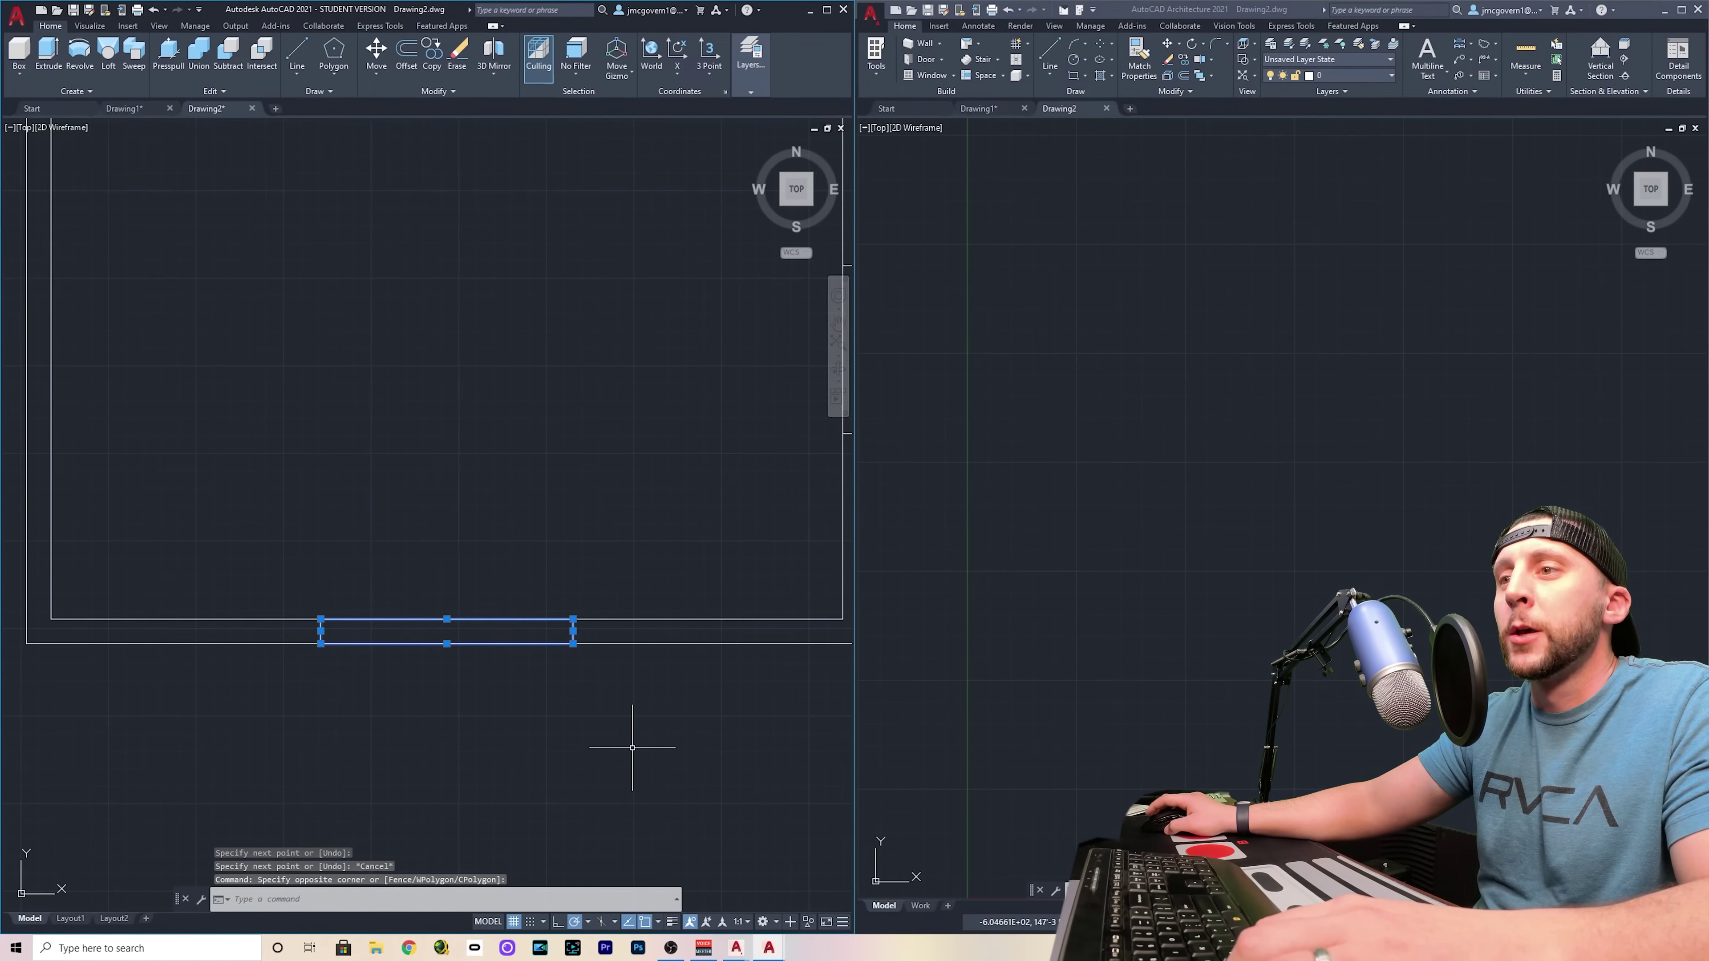
{"action": "type", "text": "join"}
{"action": "key", "text": "Return"}
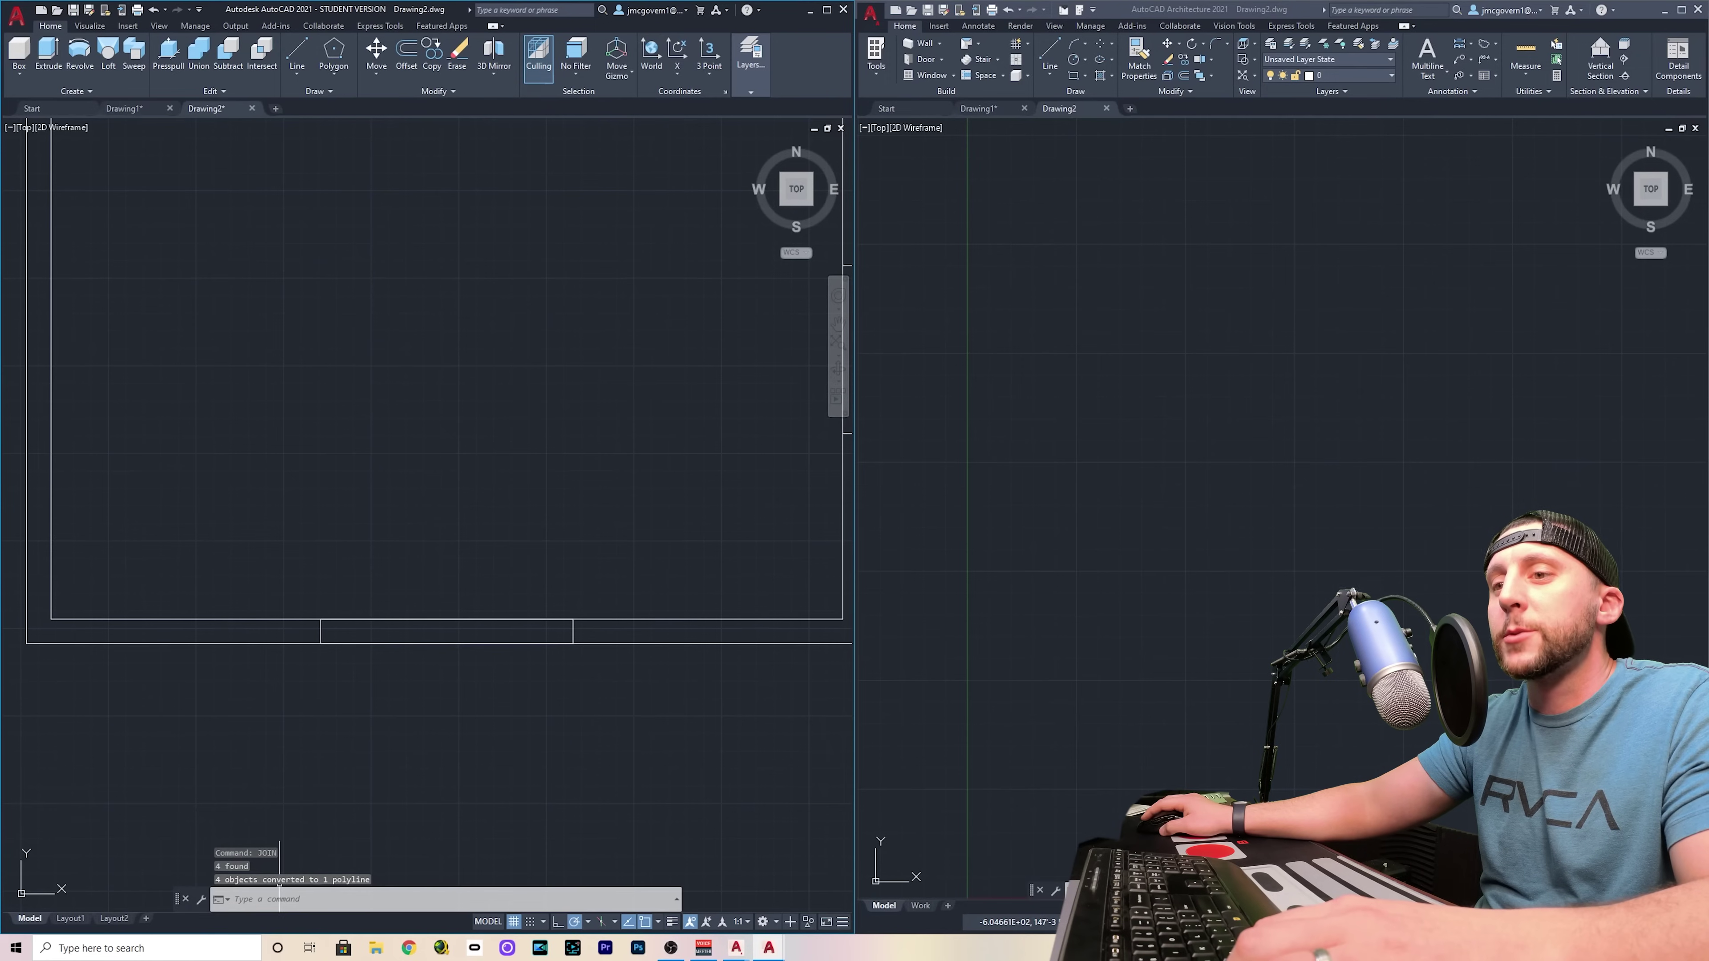
{"action": "left_click", "coordinate": [322, 637]}
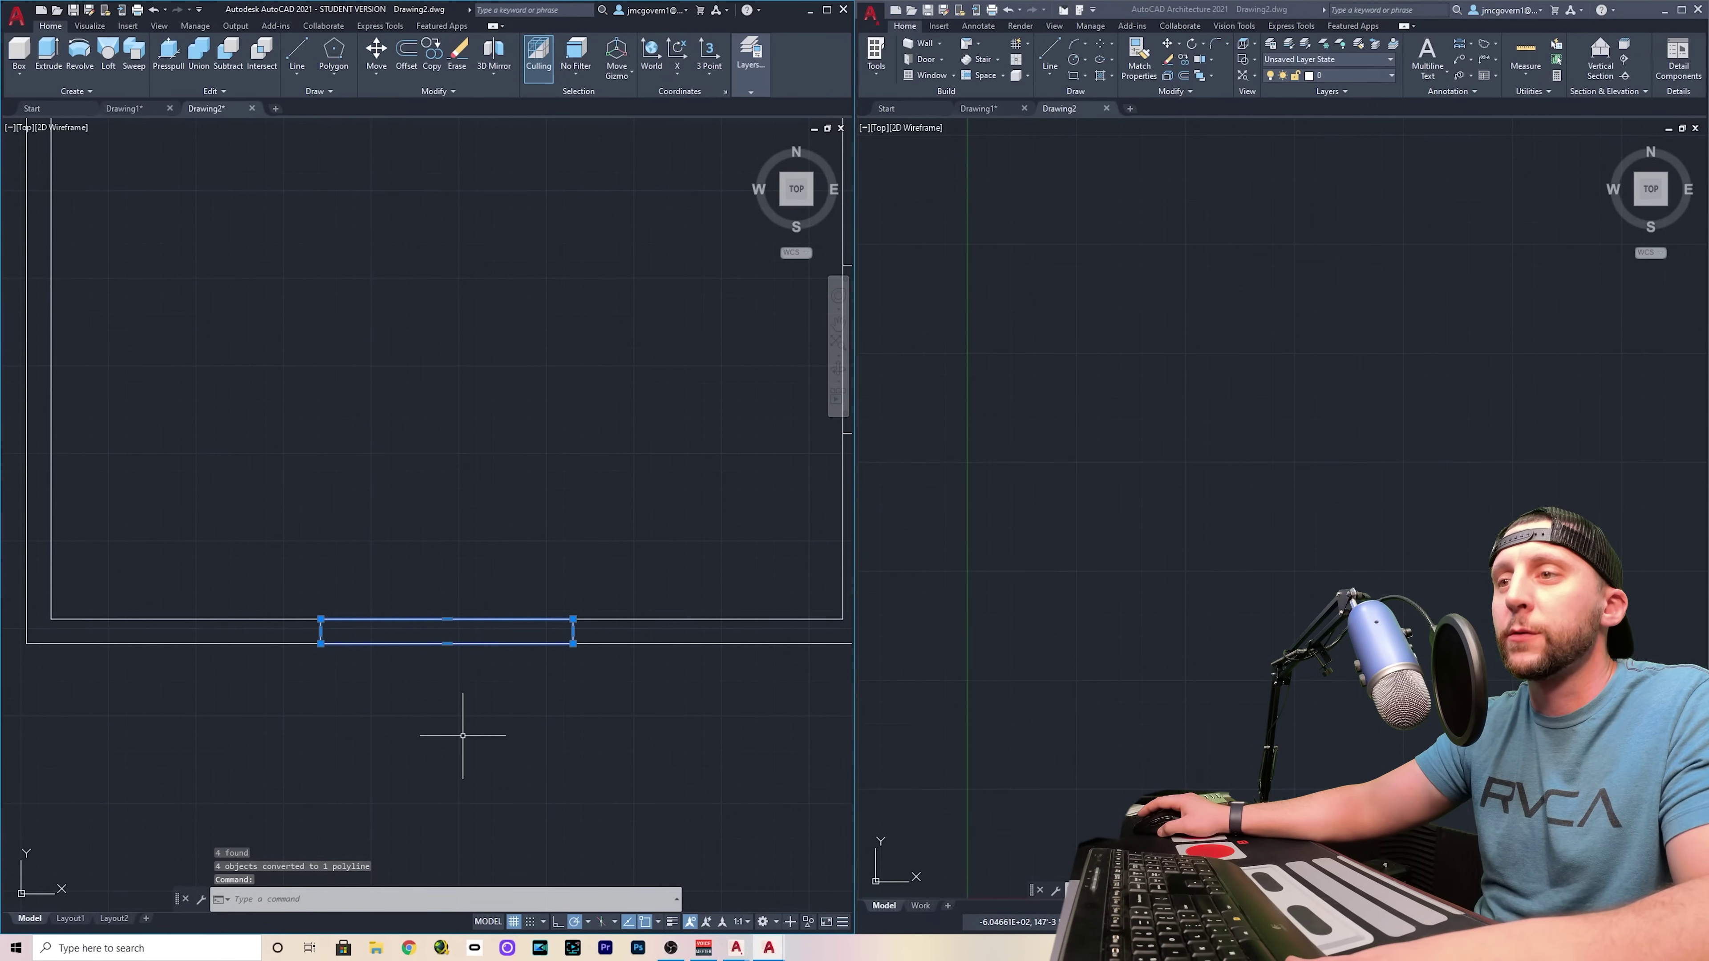
{"action": "key", "text": "Escape"}
Draw lines along both wall faces between the two cross lines of the right wall's lower opening
{"action": "scroll", "coordinate": [484, 690], "scroll_direction": "down", "scroll_amount": 5}
{"action": "scroll", "coordinate": [484, 686], "scroll_direction": "up", "scroll_amount": 8}
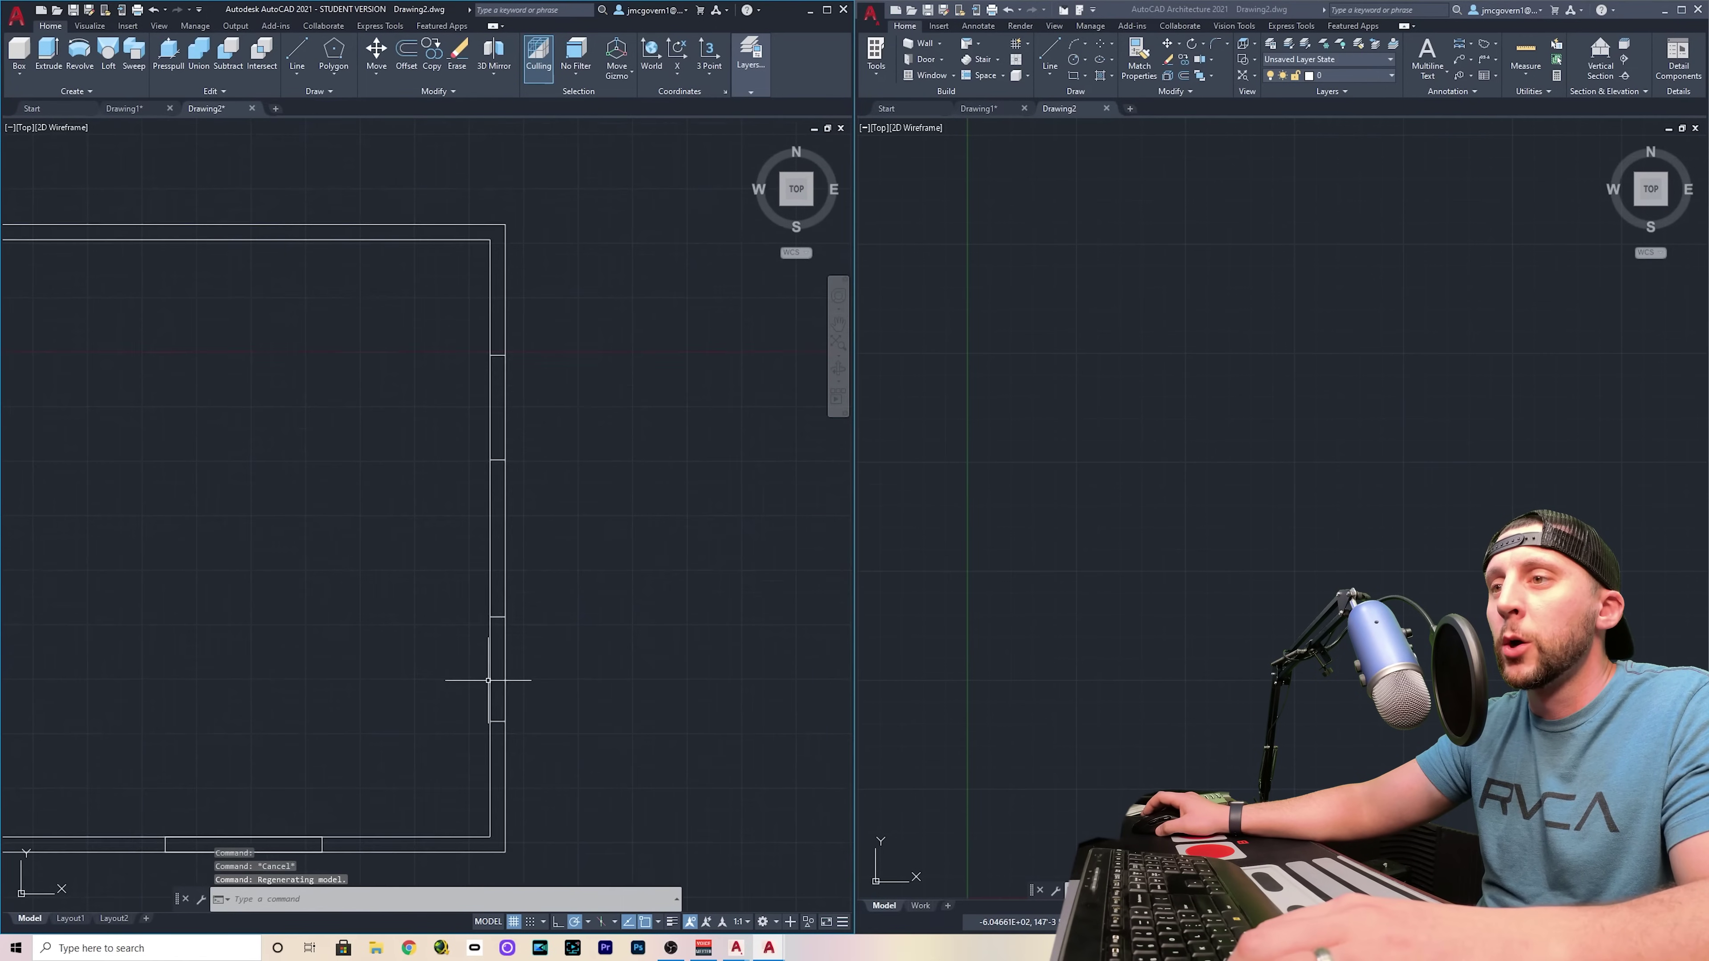
{"action": "left_click", "coordinate": [297, 52]}
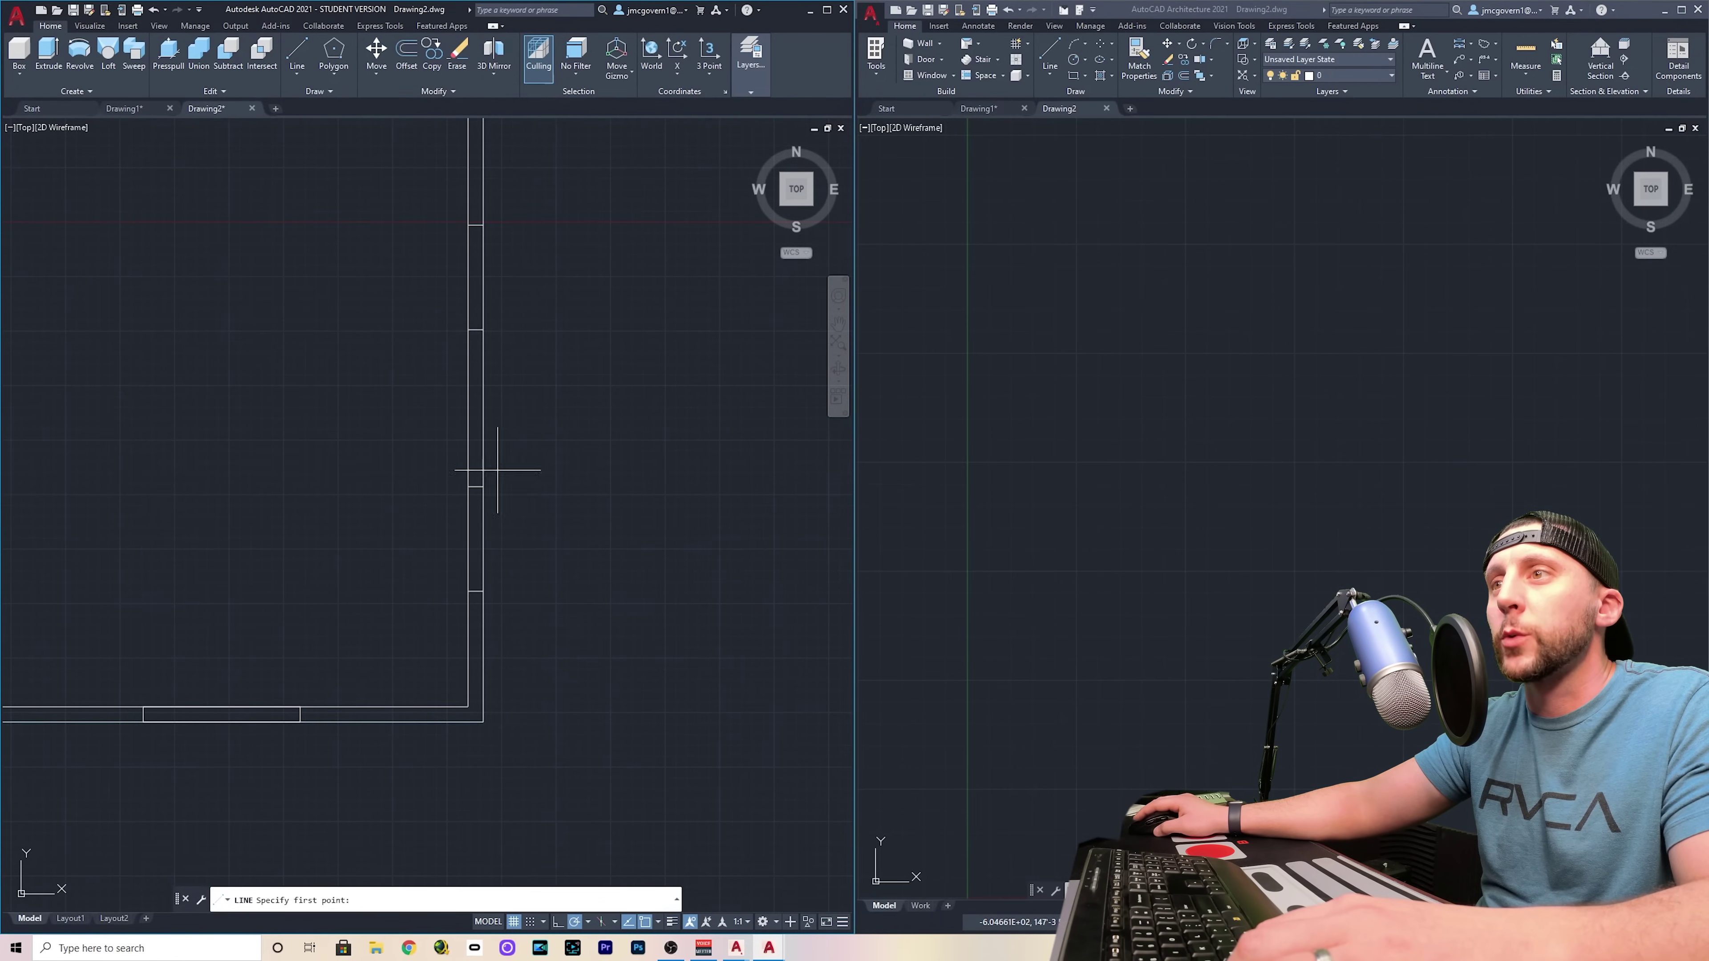
{"action": "left_click", "coordinate": [467, 486]}
{"action": "key", "text": "Escape"}
Join the four lines outlining the right wall's lower opening into one polyline
{"action": "left_click", "coordinate": [443, 458]}
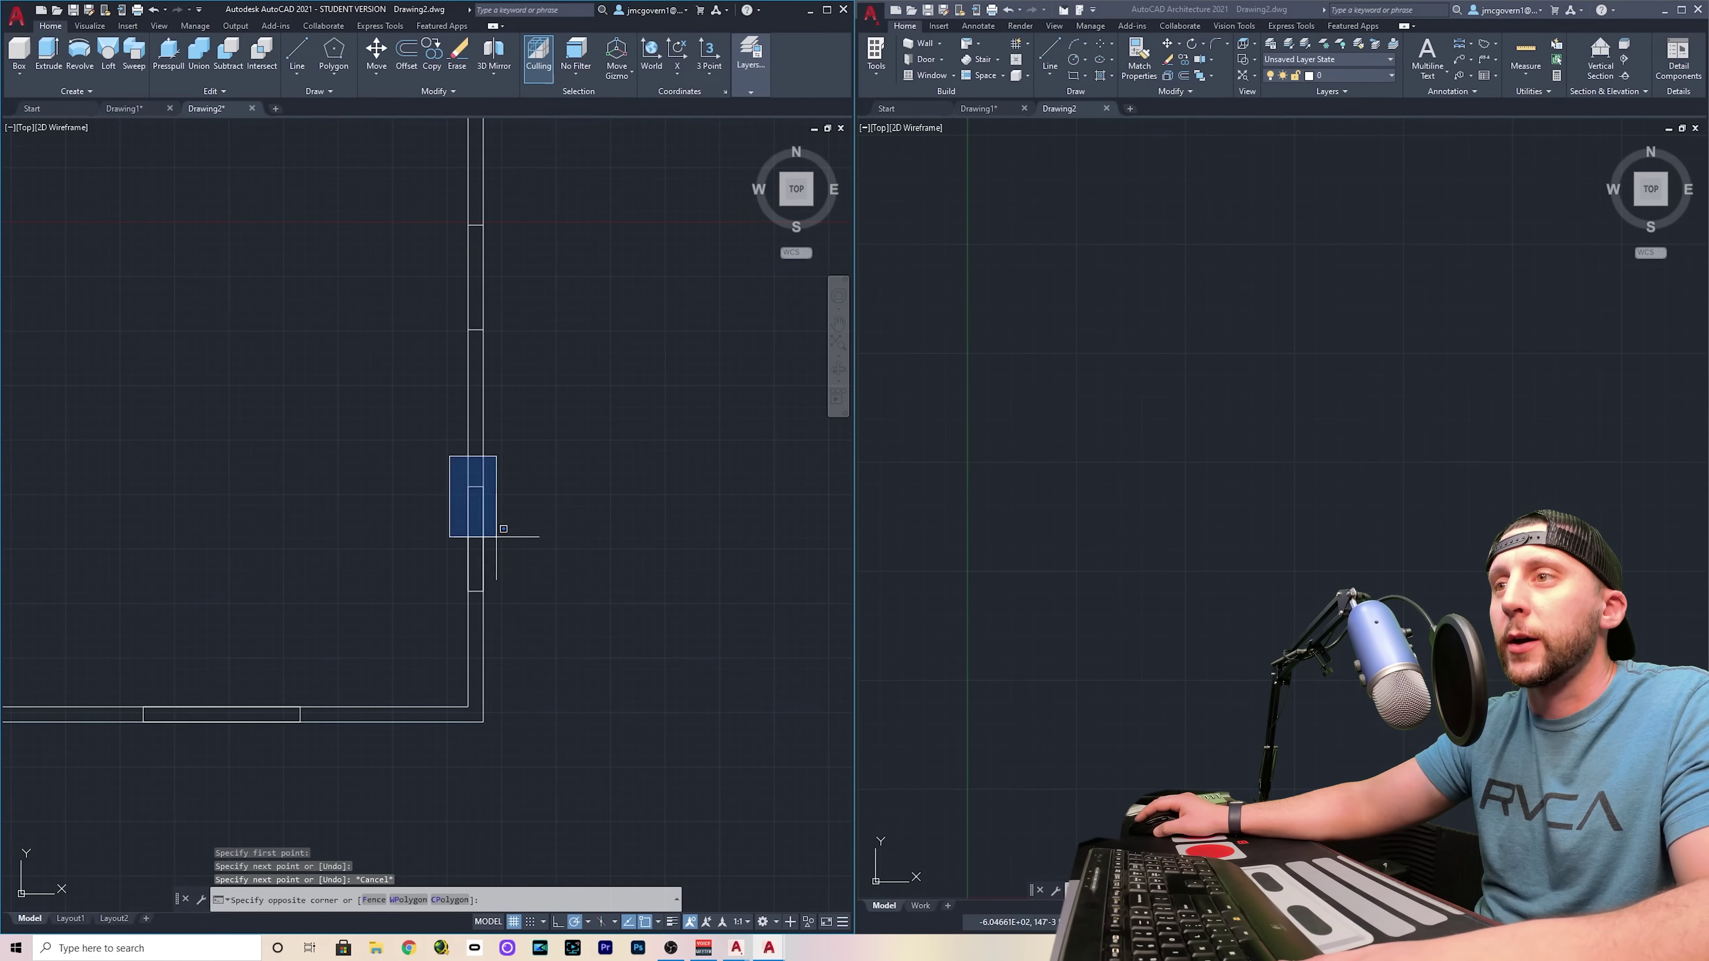
{"action": "left_click", "coordinate": [535, 612]}
{"action": "type", "text": "j"}
{"action": "key", "text": "Return"}
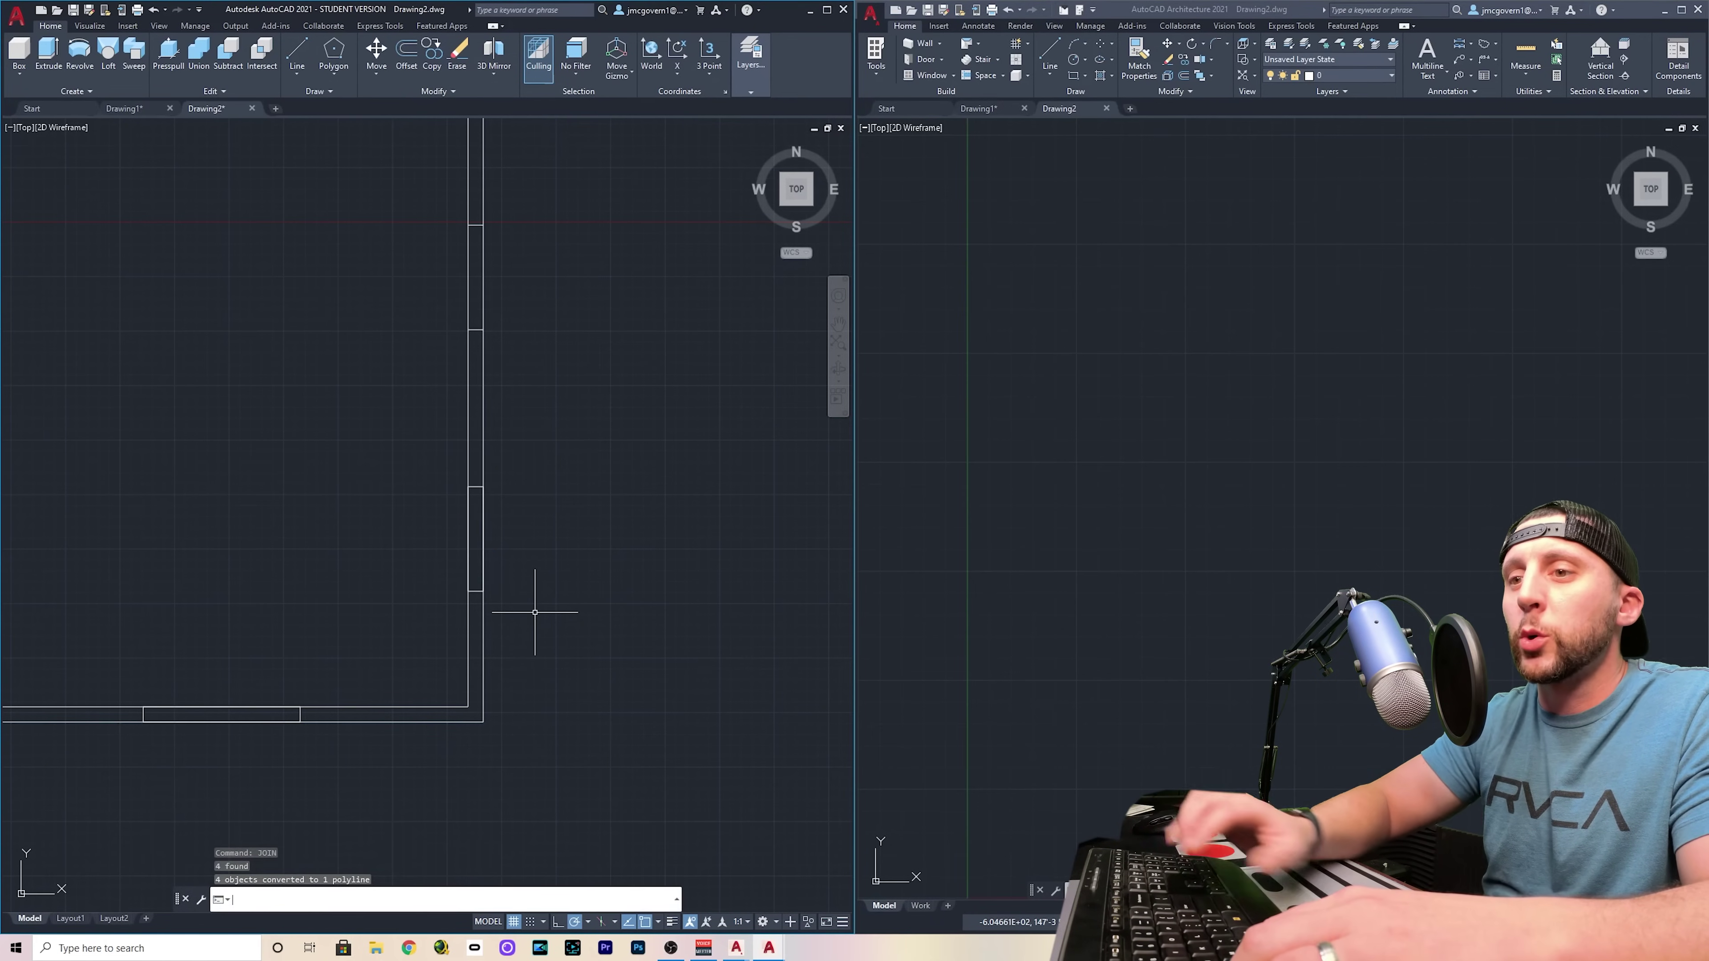
{"action": "scroll", "coordinate": [538, 589], "scroll_direction": "down", "scroll_amount": 2}
{"action": "scroll", "coordinate": [511, 458], "scroll_direction": "up", "scroll_amount": 2}
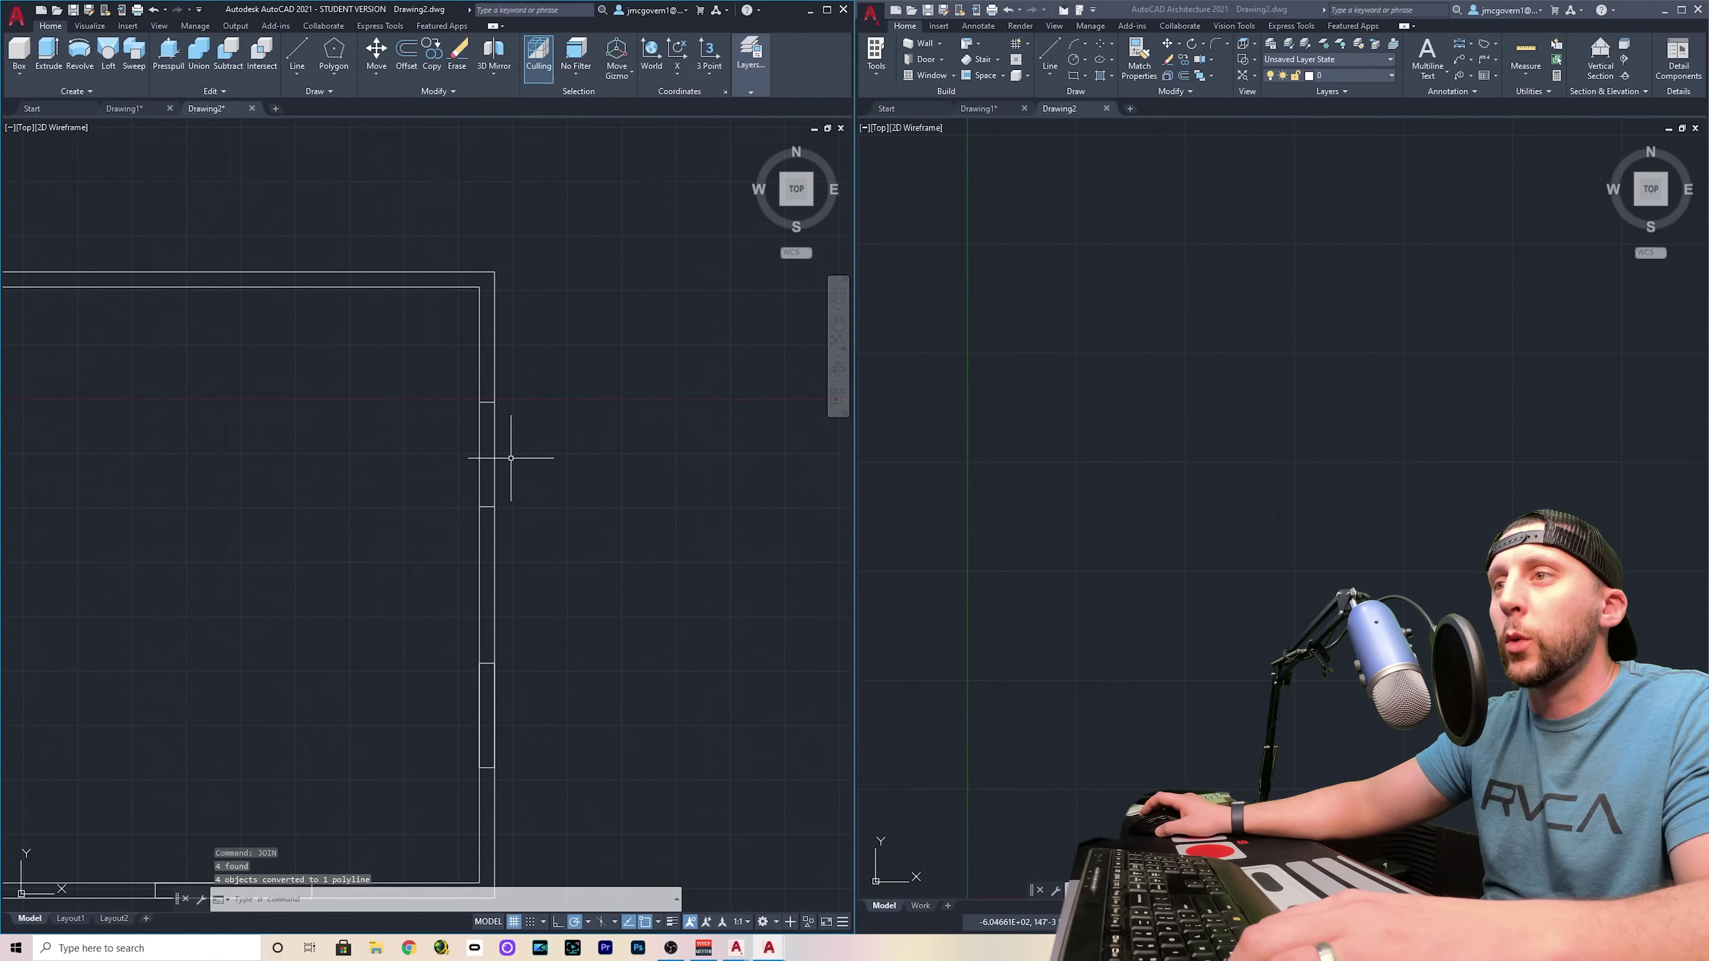
{"action": "left_click", "coordinate": [471, 385]}
{"action": "left_click", "coordinate": [538, 515]}
{"action": "key", "text": "Delete"}
Draw lines along the inner and outer wall faces between the cross lines of the right wall's upper opening
{"action": "type", "text": "l"}
{"action": "key", "text": "Return"}
{"action": "left_click", "coordinate": [486, 402]}
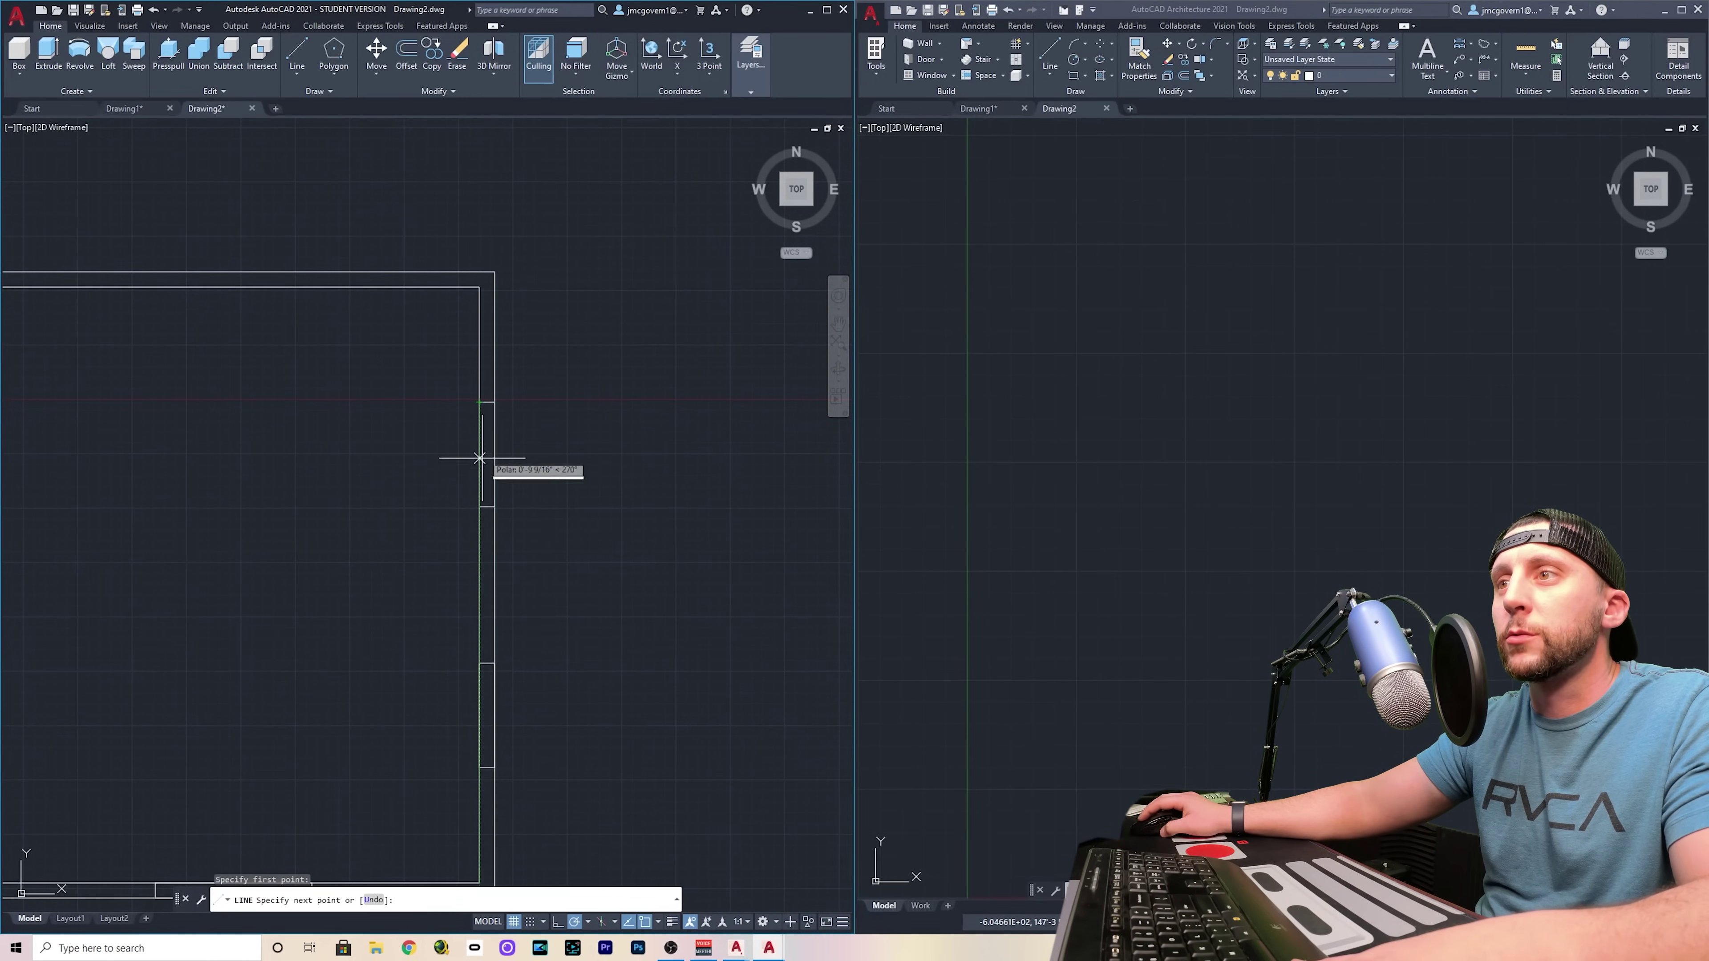
{"action": "left_click", "coordinate": [479, 504]}
{"action": "key", "text": "Return"}
{"action": "key", "text": "Return"}
{"action": "left_click", "coordinate": [498, 403]}
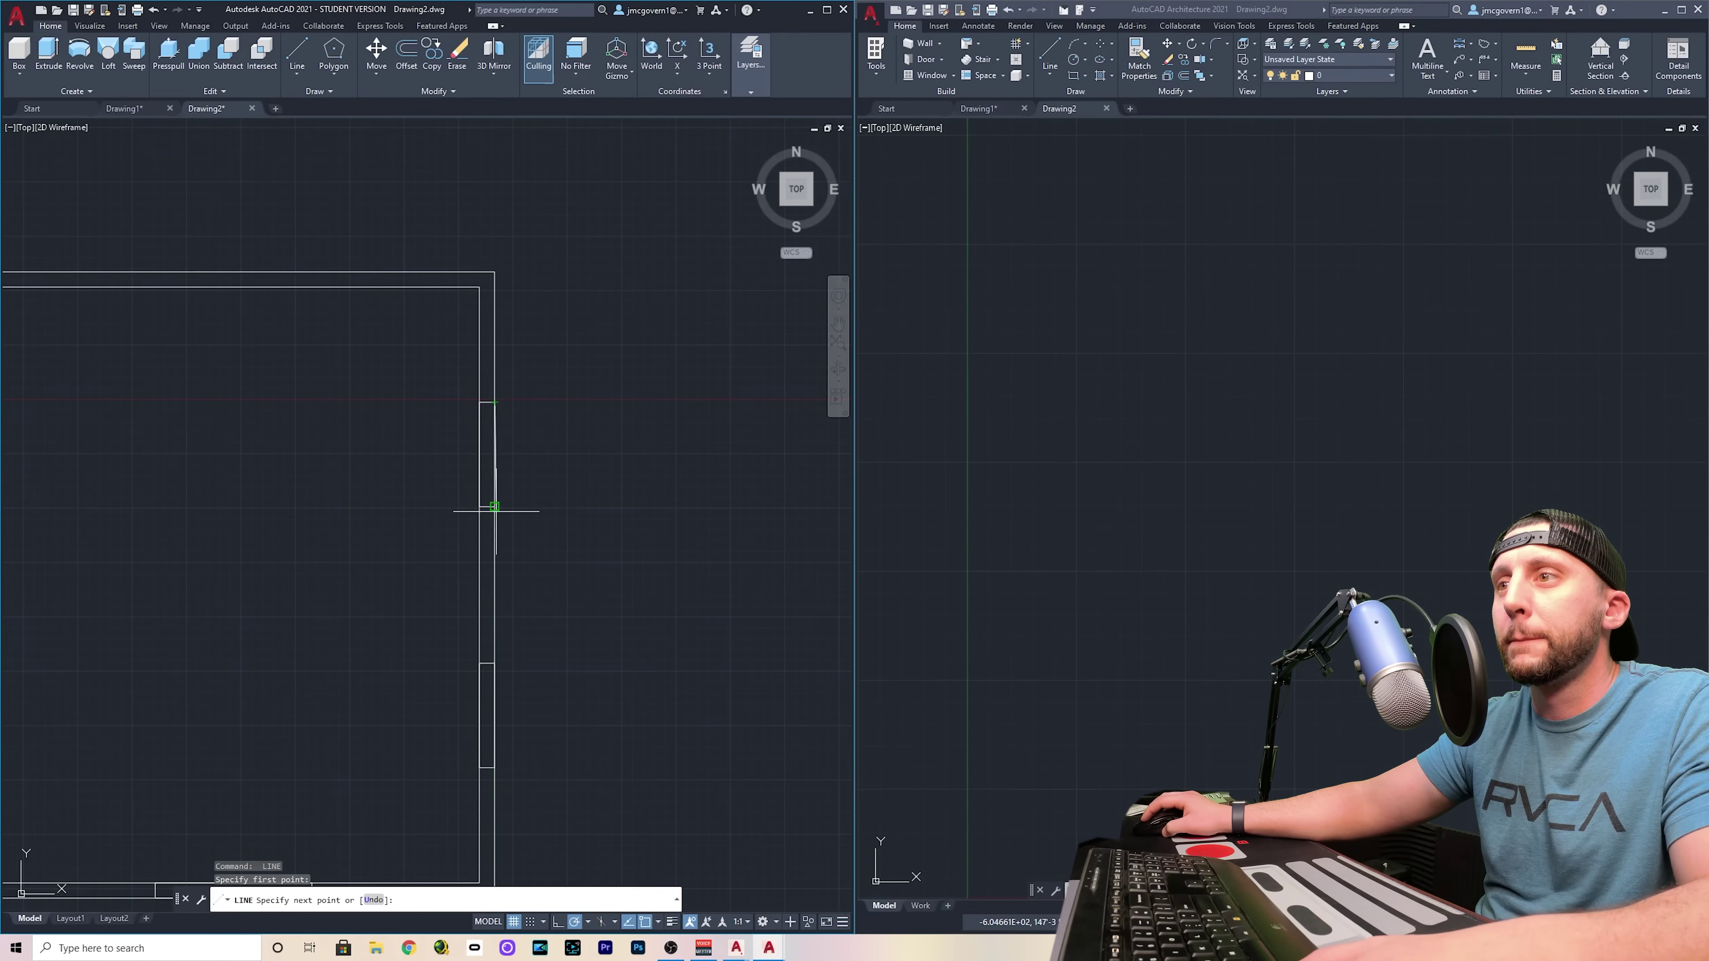
{"action": "key", "text": "Escape"}
{"action": "left_click", "coordinate": [467, 379]}
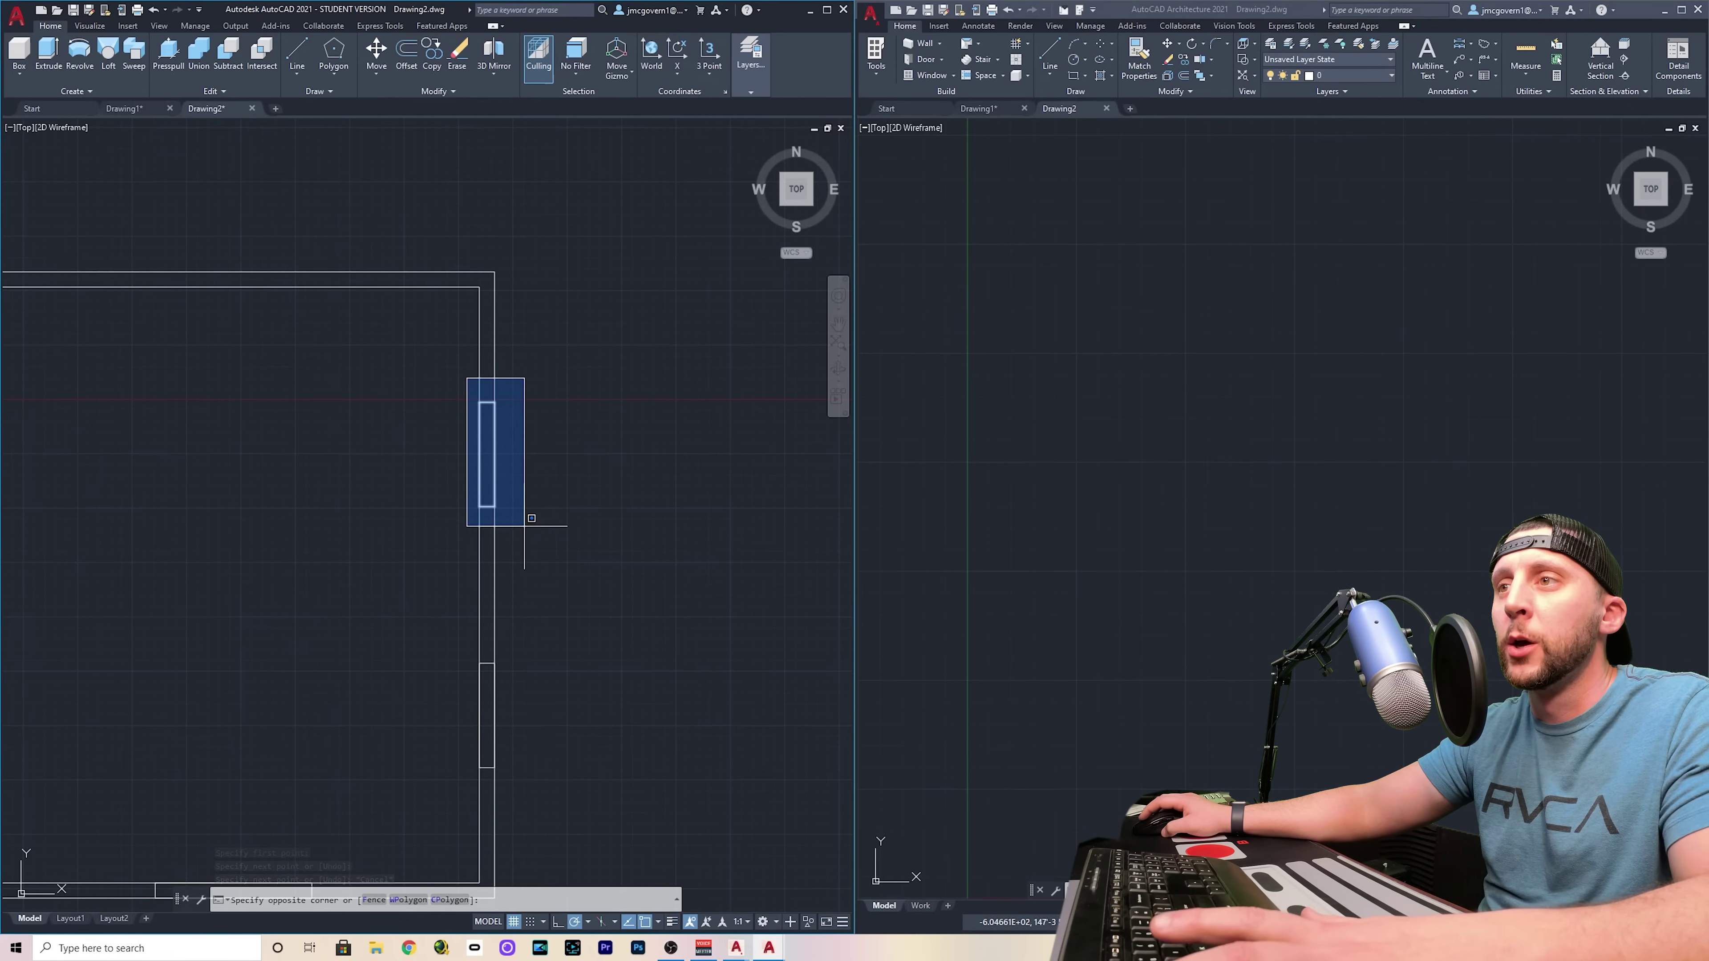
{"action": "key", "text": "Escape"}
{"action": "left_click", "coordinate": [527, 384]}
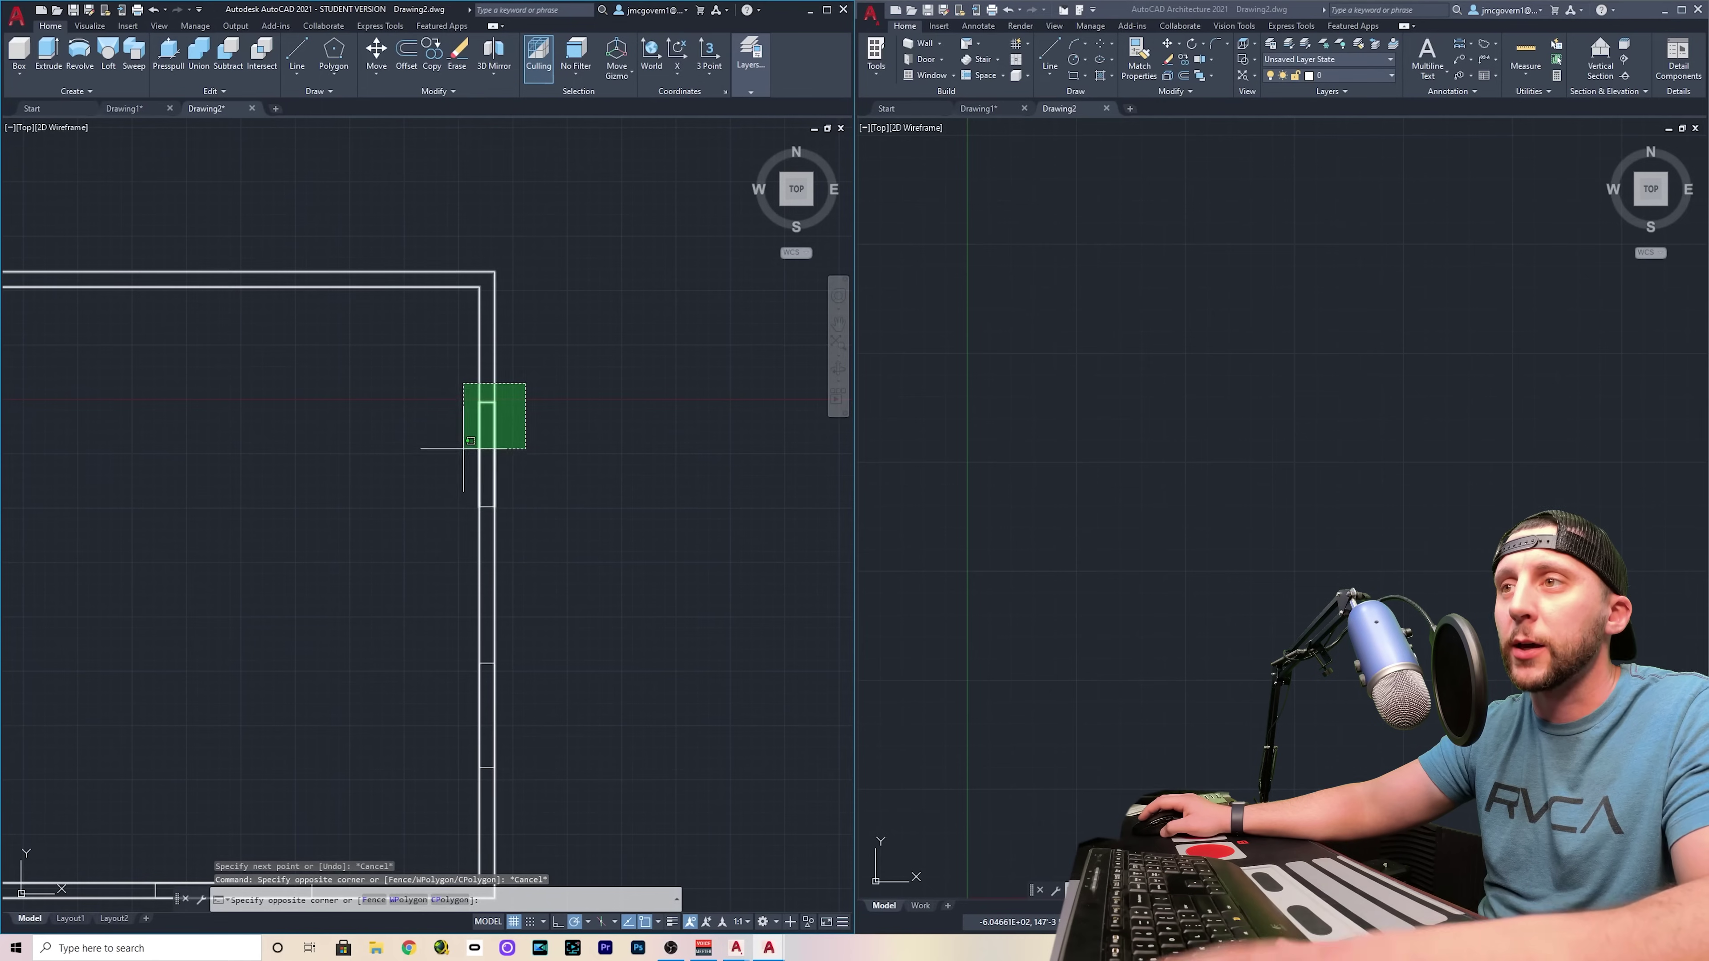
{"action": "key", "text": "Escape"}
Join the four lines outlining the right wall's upper opening into one polyline
{"action": "left_click", "coordinate": [463, 374]}
{"action": "left_click", "coordinate": [525, 537]}
{"action": "type", "text": "jo"}
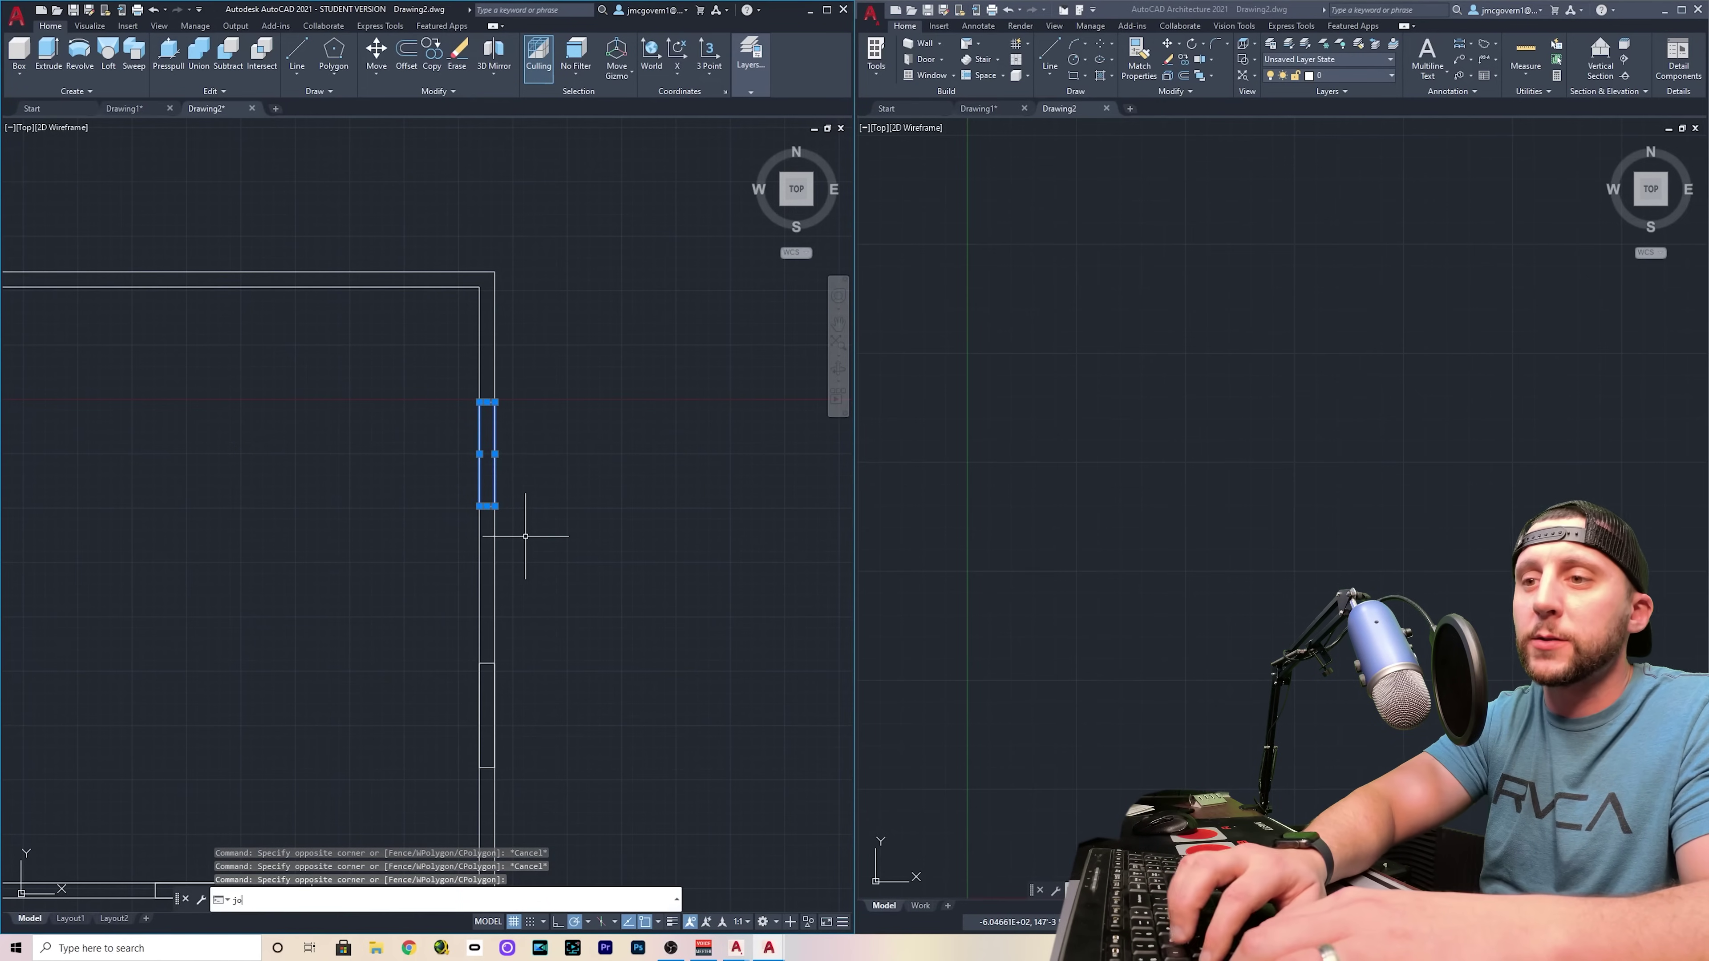
{"action": "key", "text": "Return"}
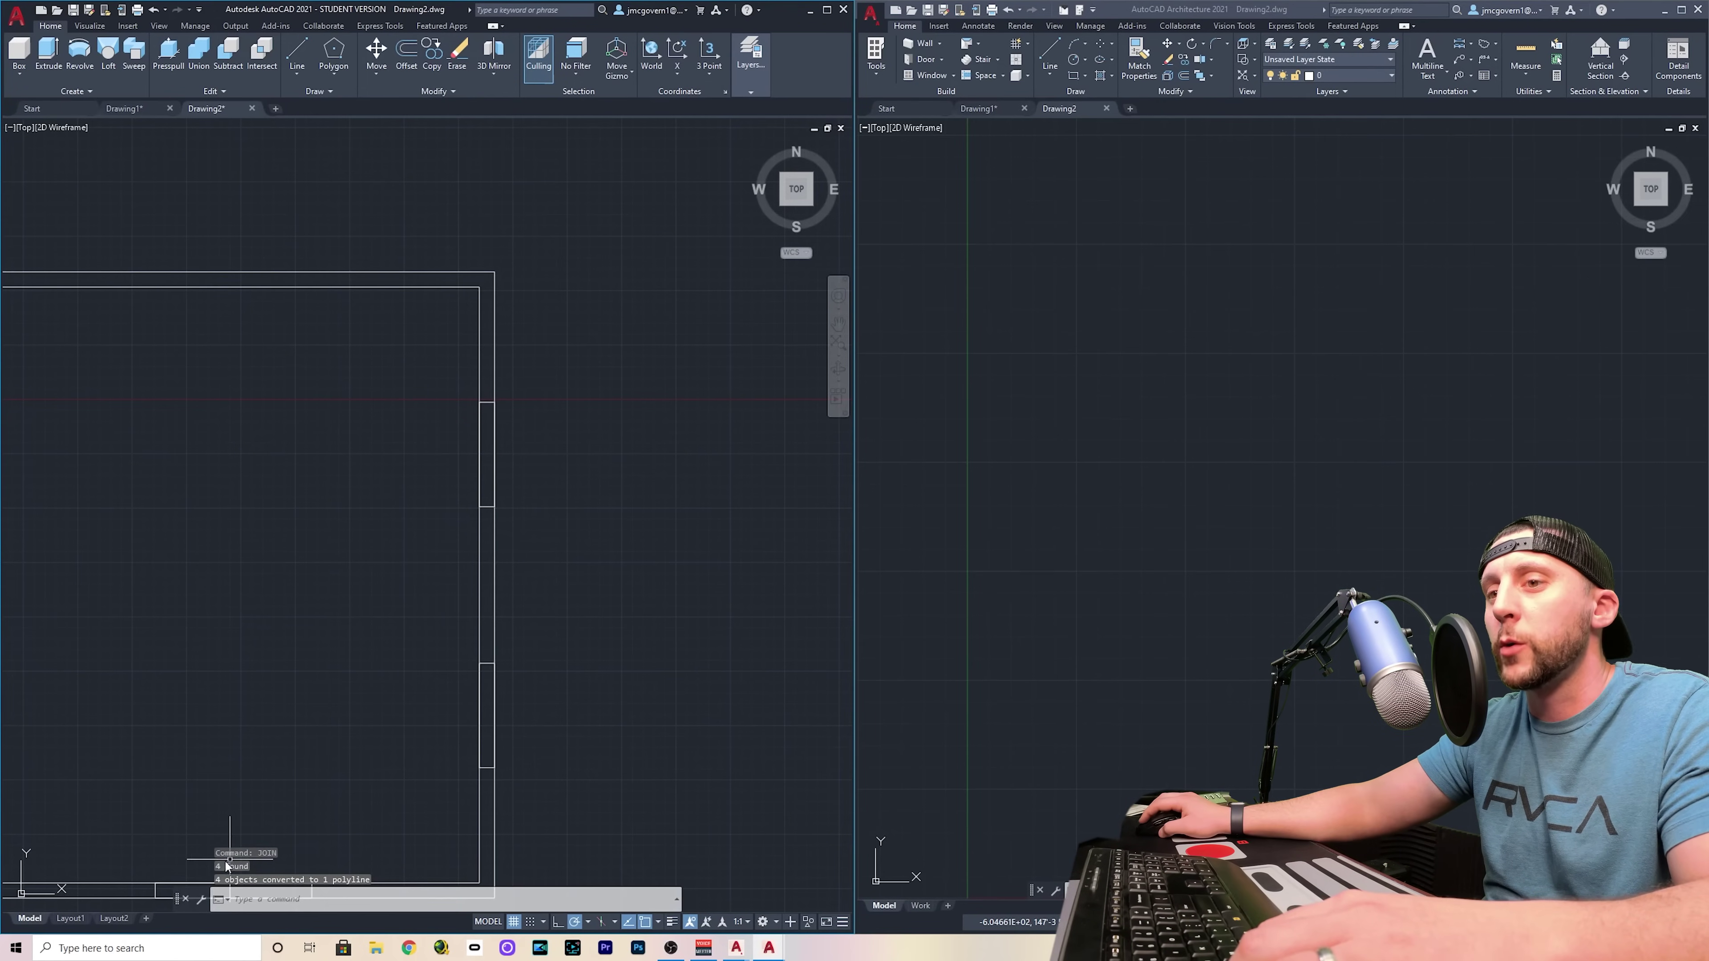
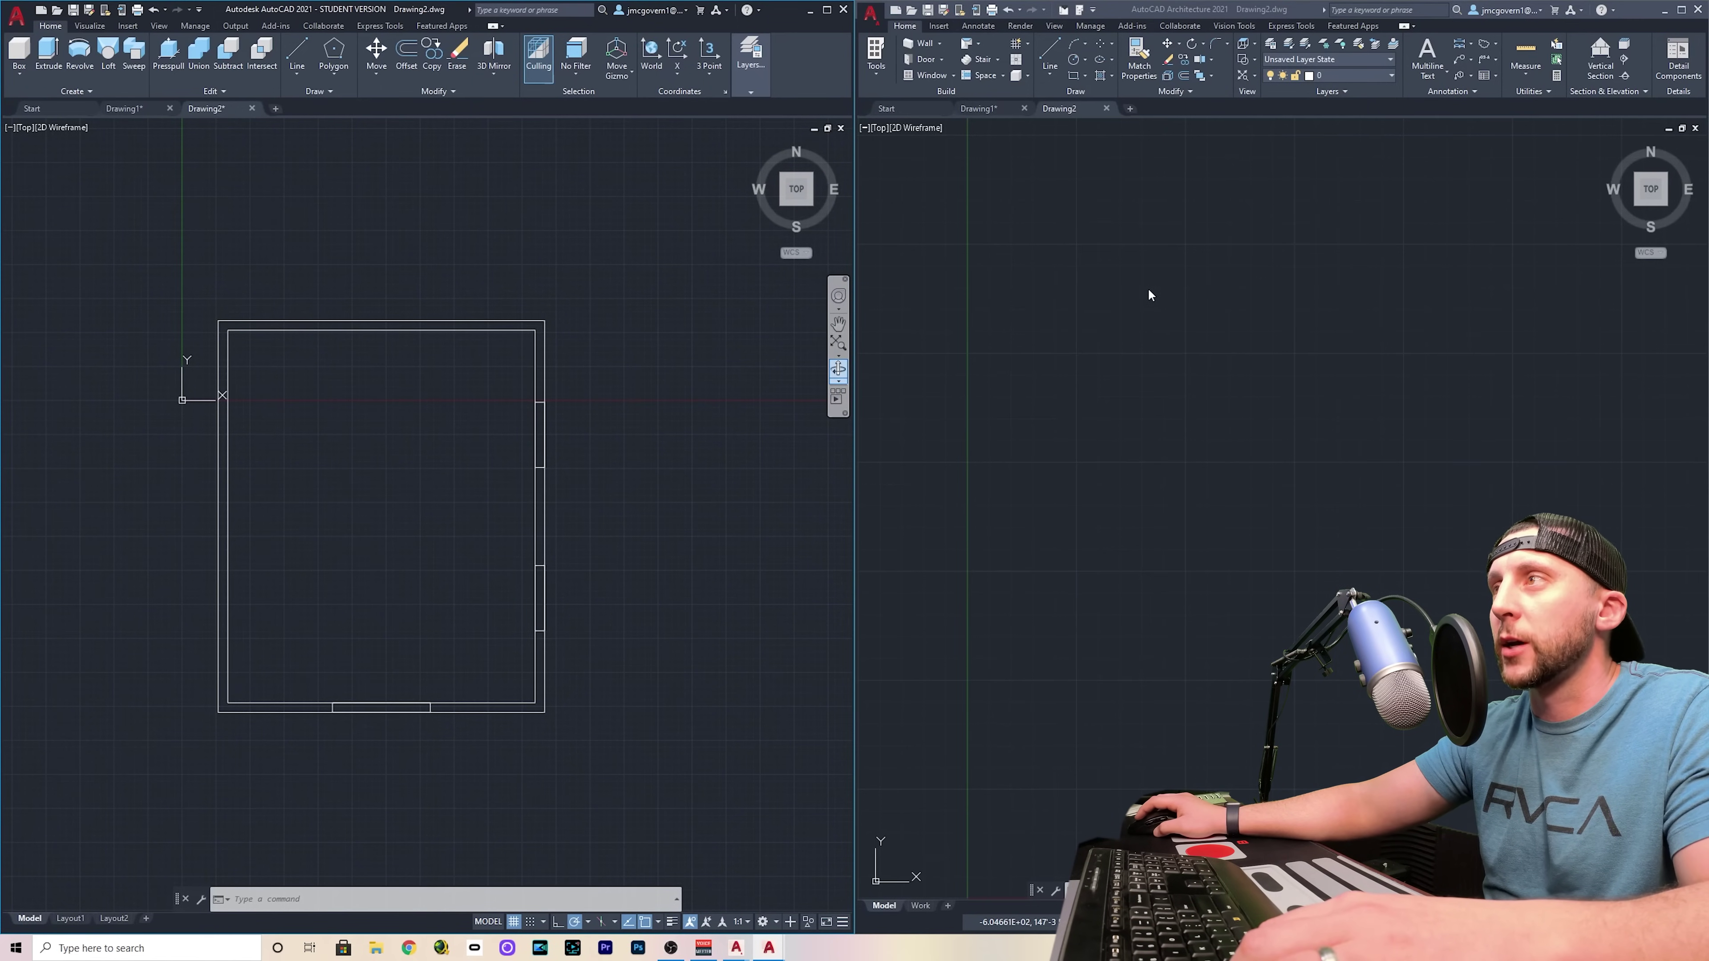
Switch to AutoCAD Architecture and start a wall 3 1/2" wide and 8'-0" high with Left justification
{"action": "left_click", "coordinate": [926, 47]}
{"action": "left_click", "coordinate": [923, 44]}
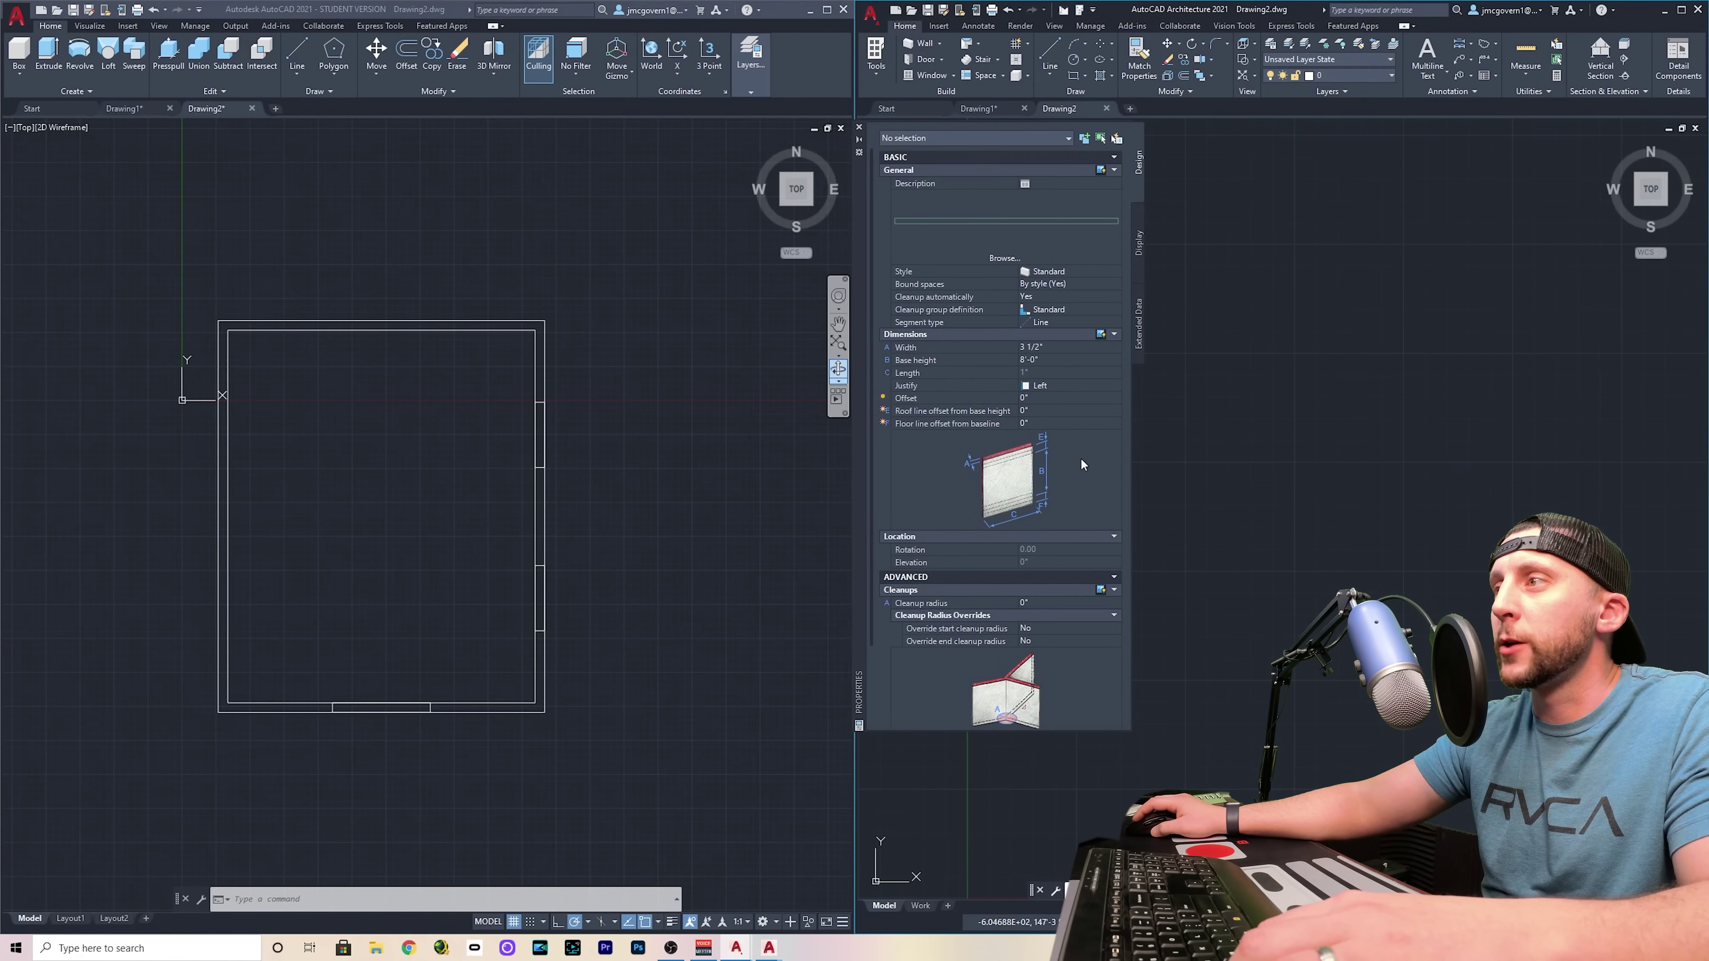
{"action": "left_click", "coordinate": [1036, 349]}
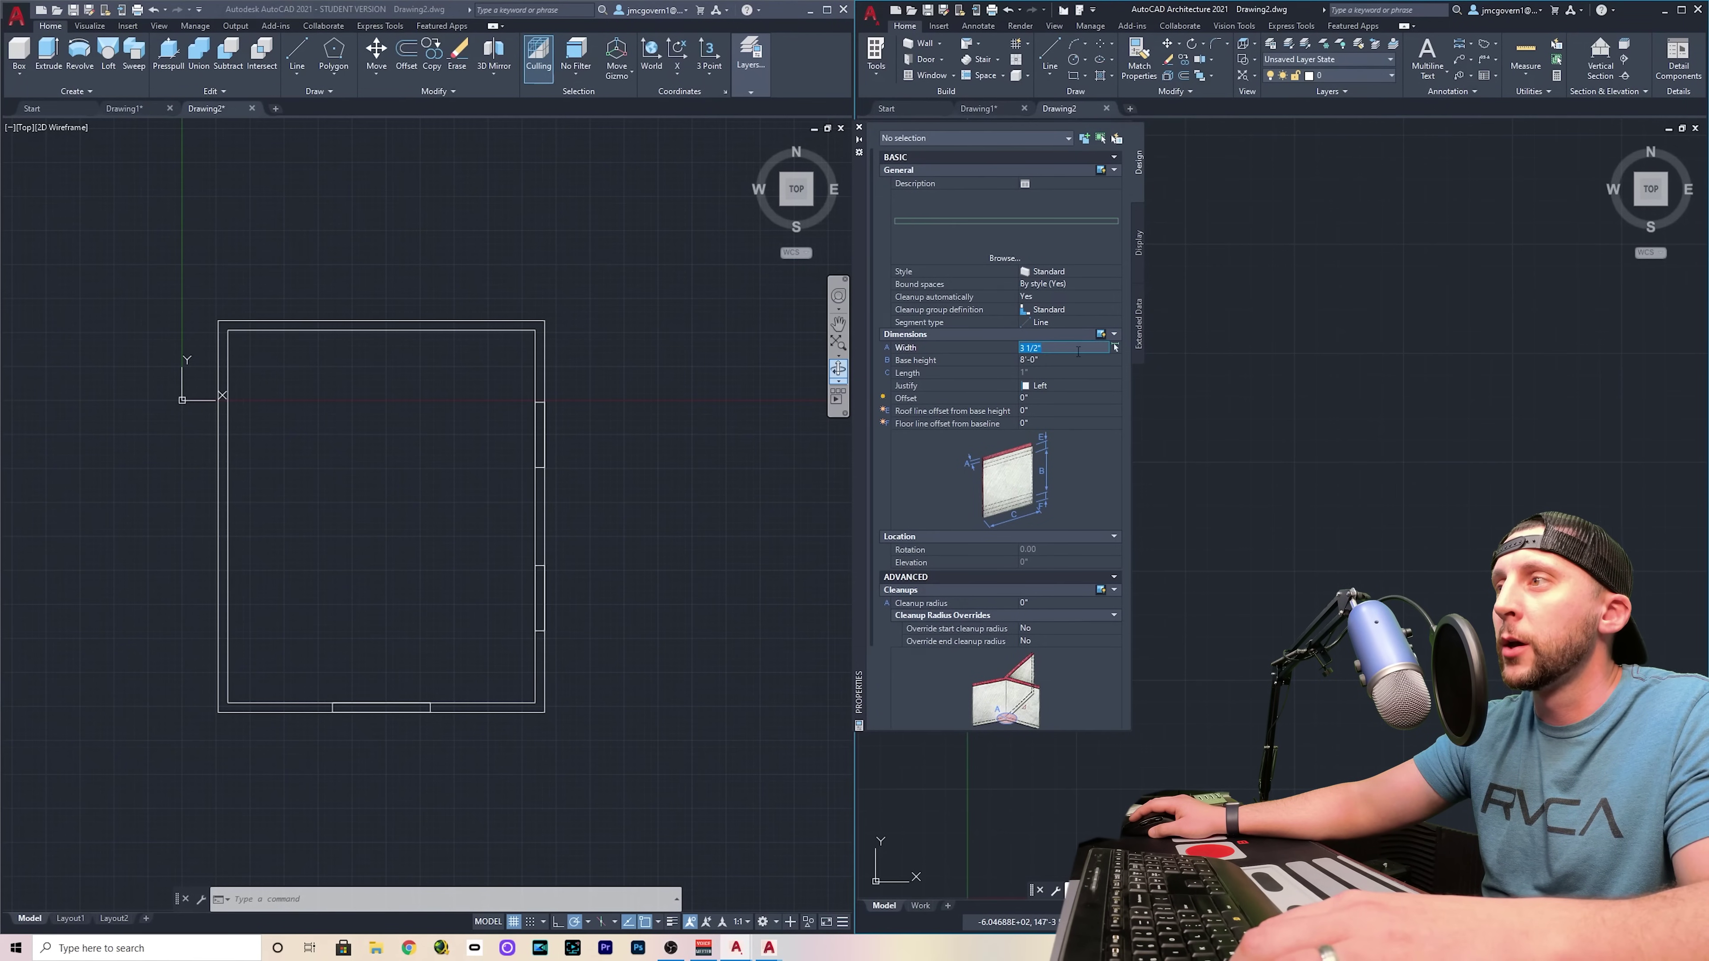
{"action": "left_click", "coordinate": [1033, 361]}
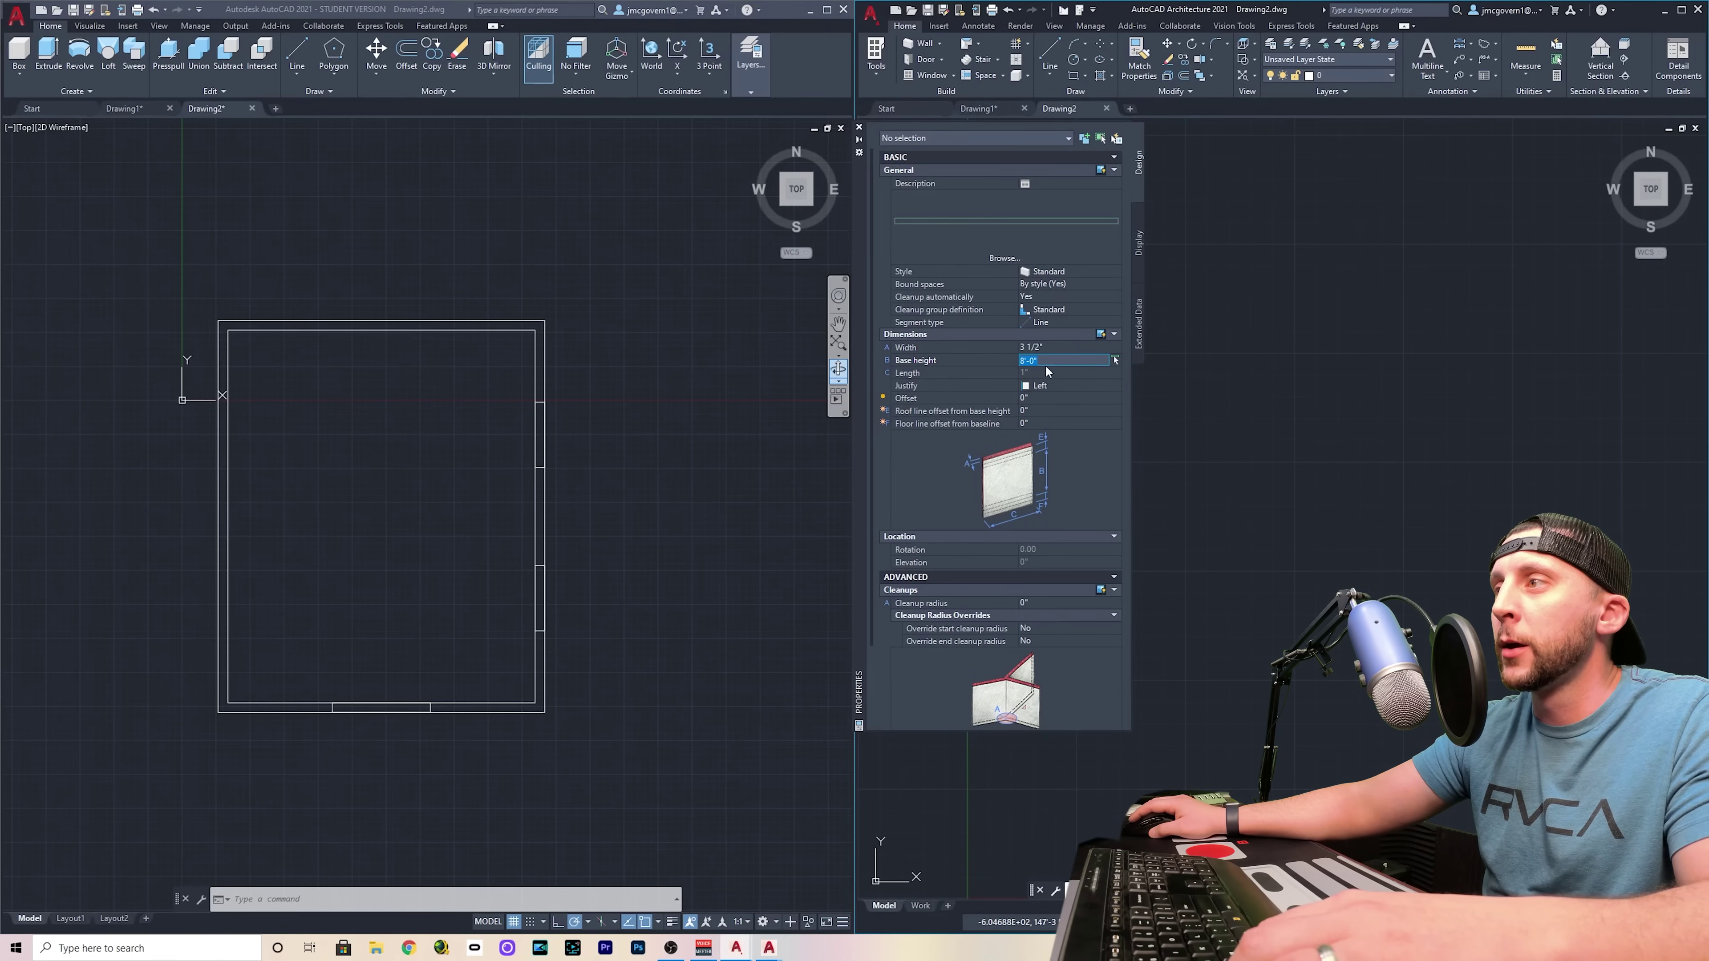
{"action": "left_click", "coordinate": [1051, 385]}
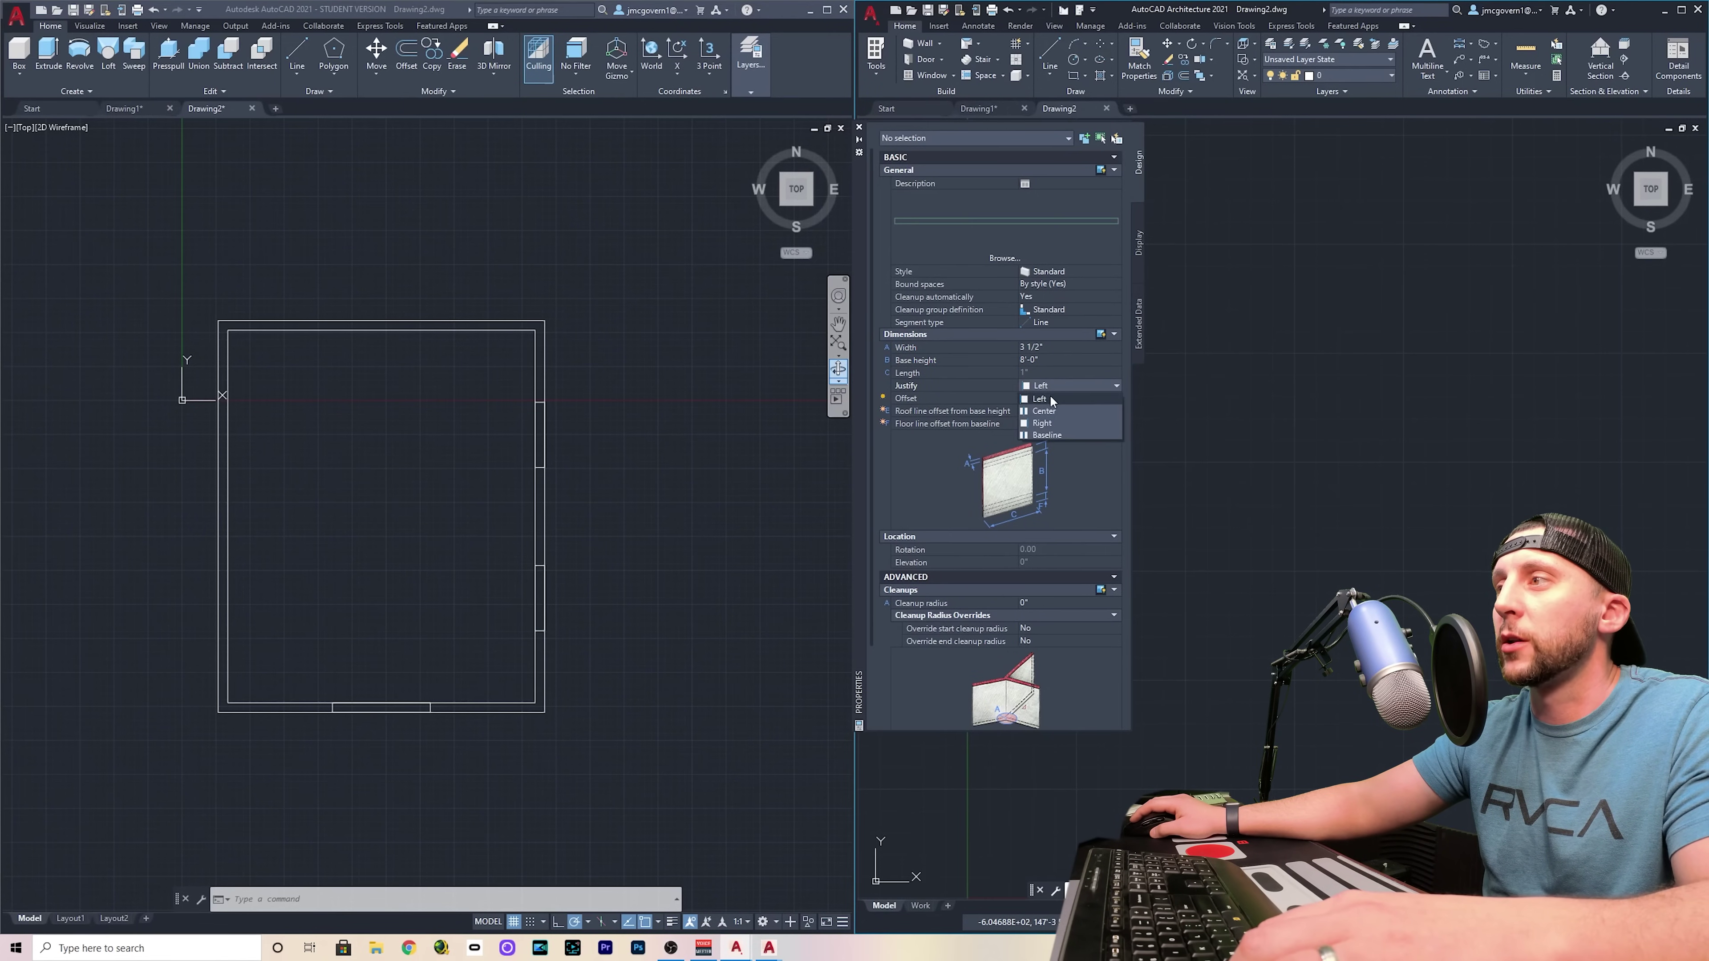
{"action": "left_click", "coordinate": [1054, 401]}
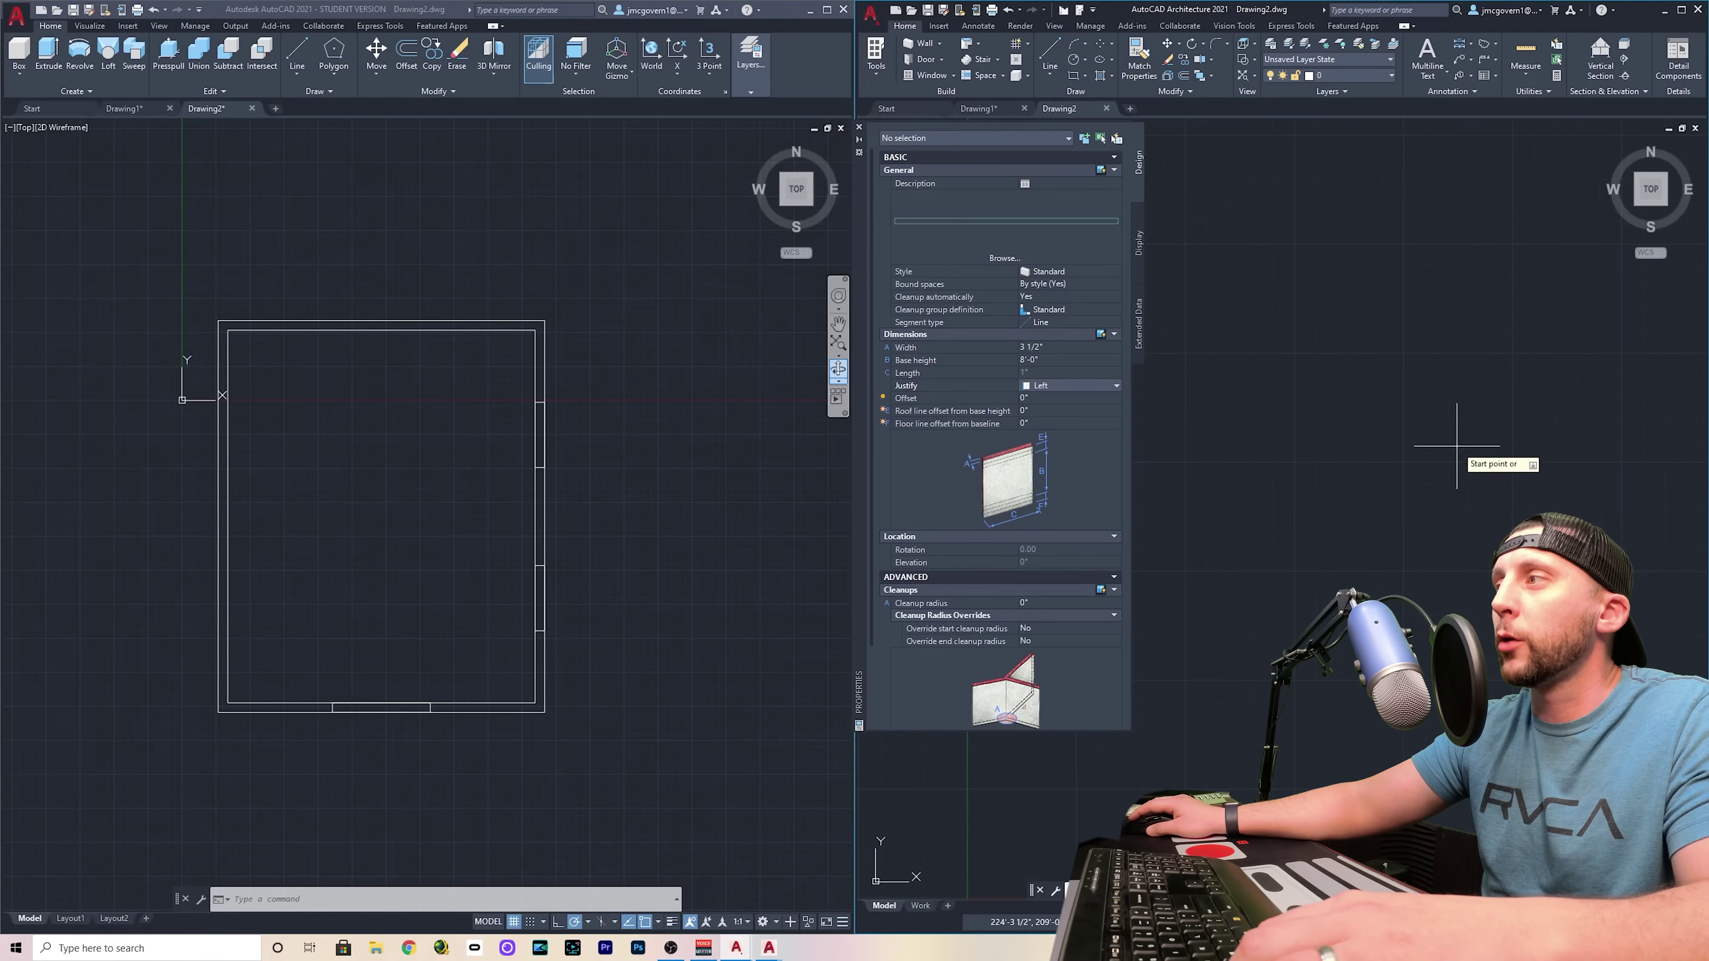
Draw the room's horizontal upper wall 10' long
{"action": "left_click", "coordinate": [1238, 292]}
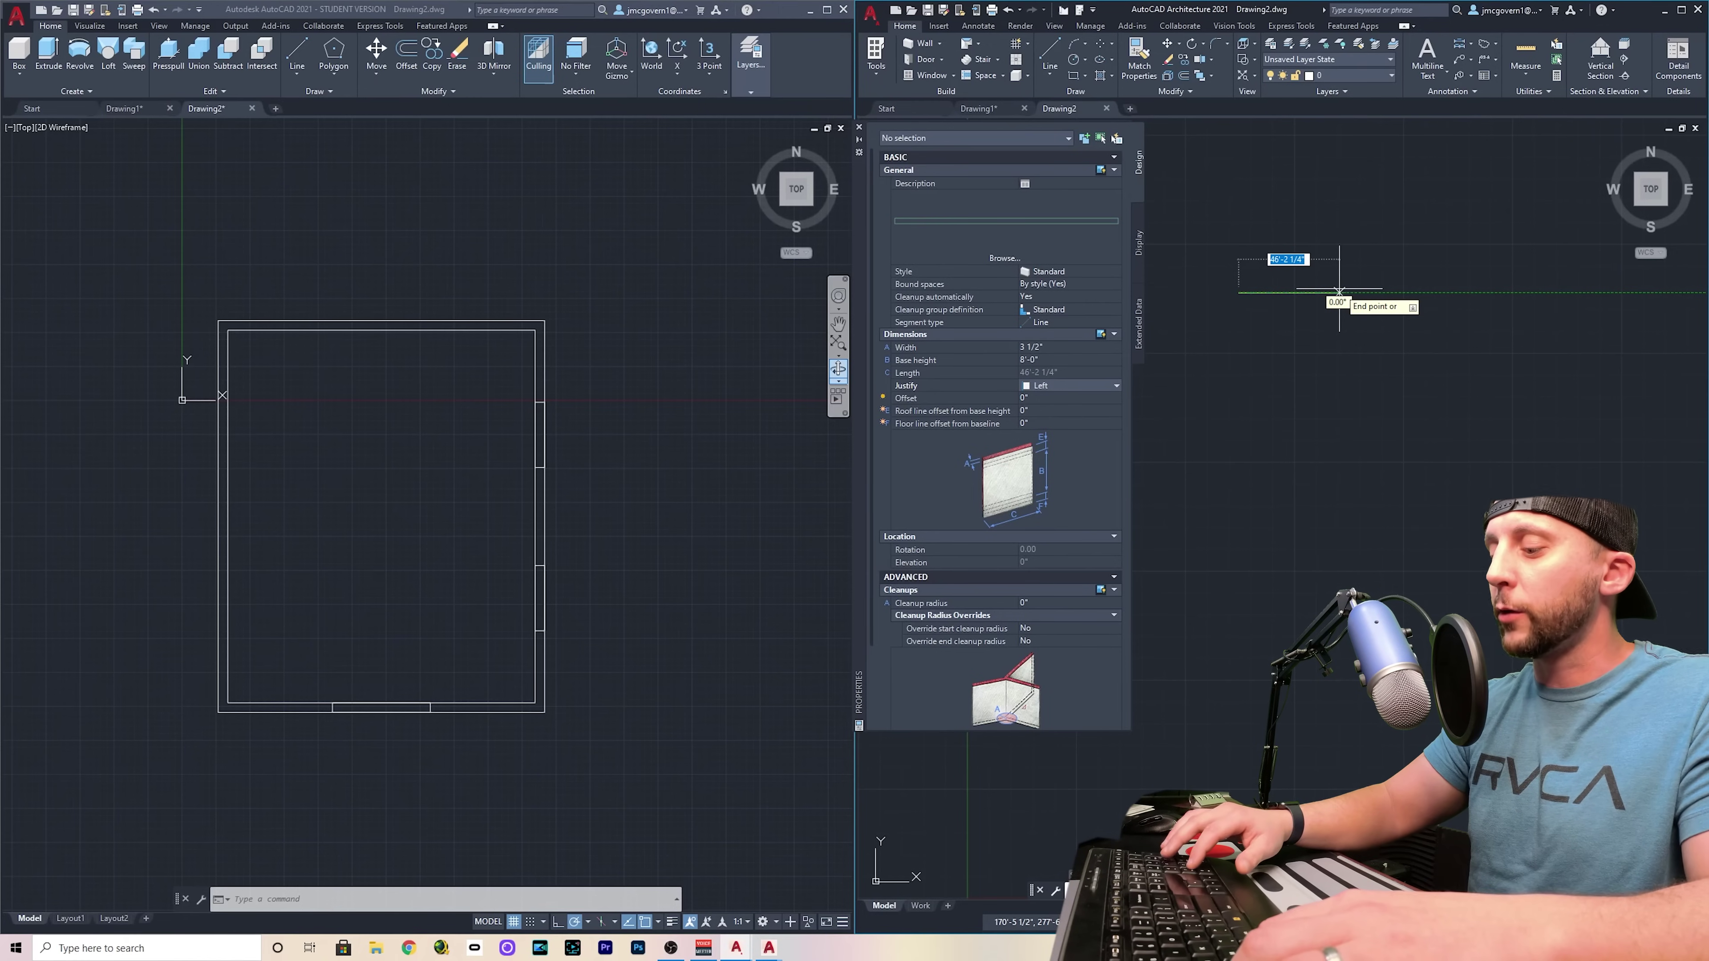
{"action": "type", "text": "10'"}
{"action": "key", "text": "Return"}
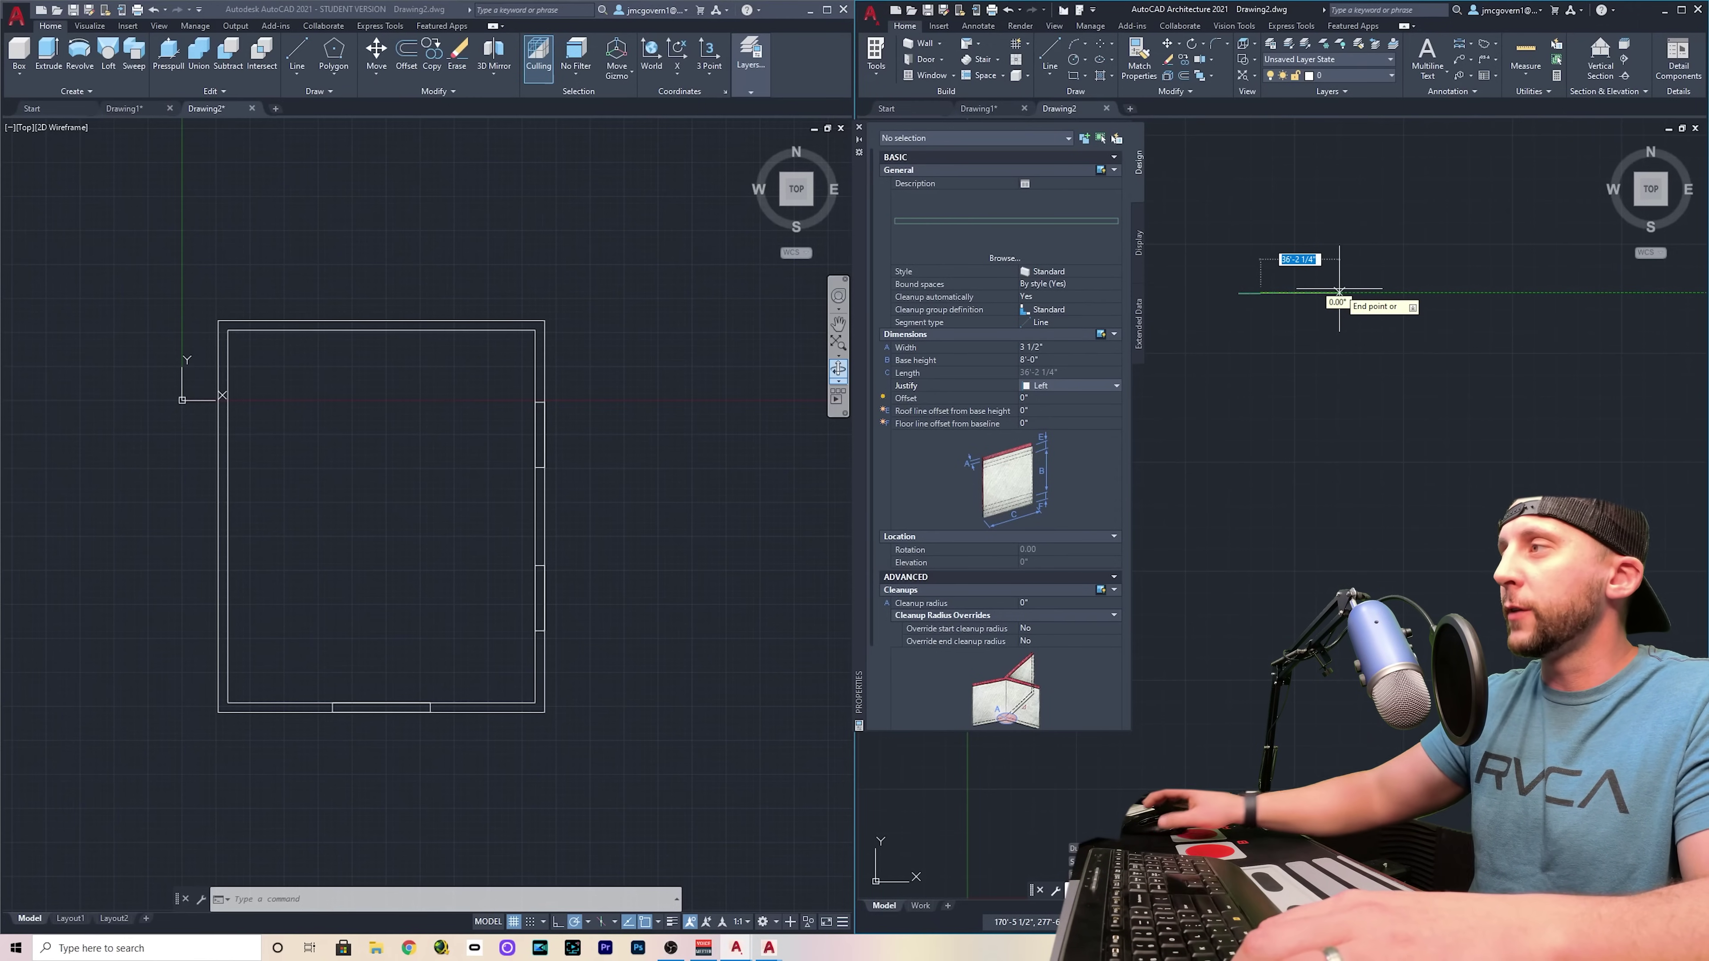
Draw the right wall 12' straight down from the upper wall's end, keeping Left justification
{"action": "scroll", "coordinate": [1338, 294], "scroll_direction": "up", "scroll_amount": 5}
{"action": "middle_click_drag", "start_coordinate": [1181, 384], "coordinate": [1446, 407]}
{"action": "scroll", "coordinate": [1288, 367], "scroll_direction": "up", "scroll_amount": 4}
{"action": "mouse_move", "coordinate": [1287, 367]}
{"action": "middle_mouse_down"}
{"action": "mouse_move", "coordinate": [1418, 500]}
{"action": "mouse_move", "coordinate": [1417, 368]}
{"action": "middle_mouse_up"}
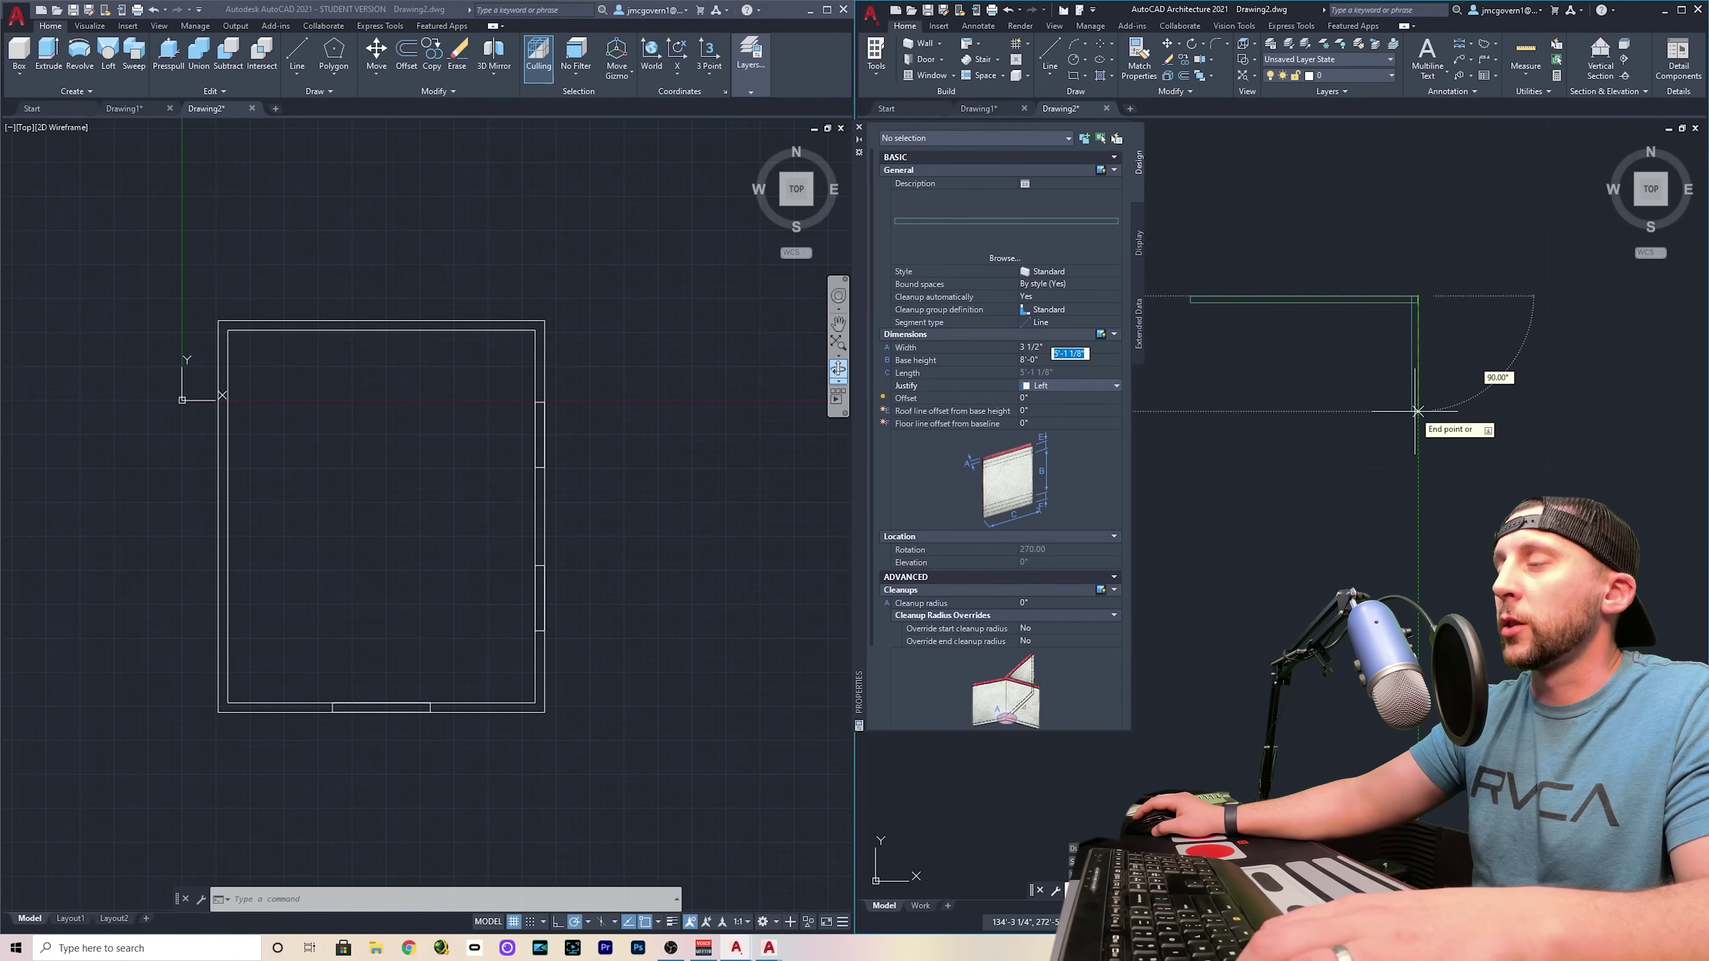
{"action": "key", "text": "shift"}
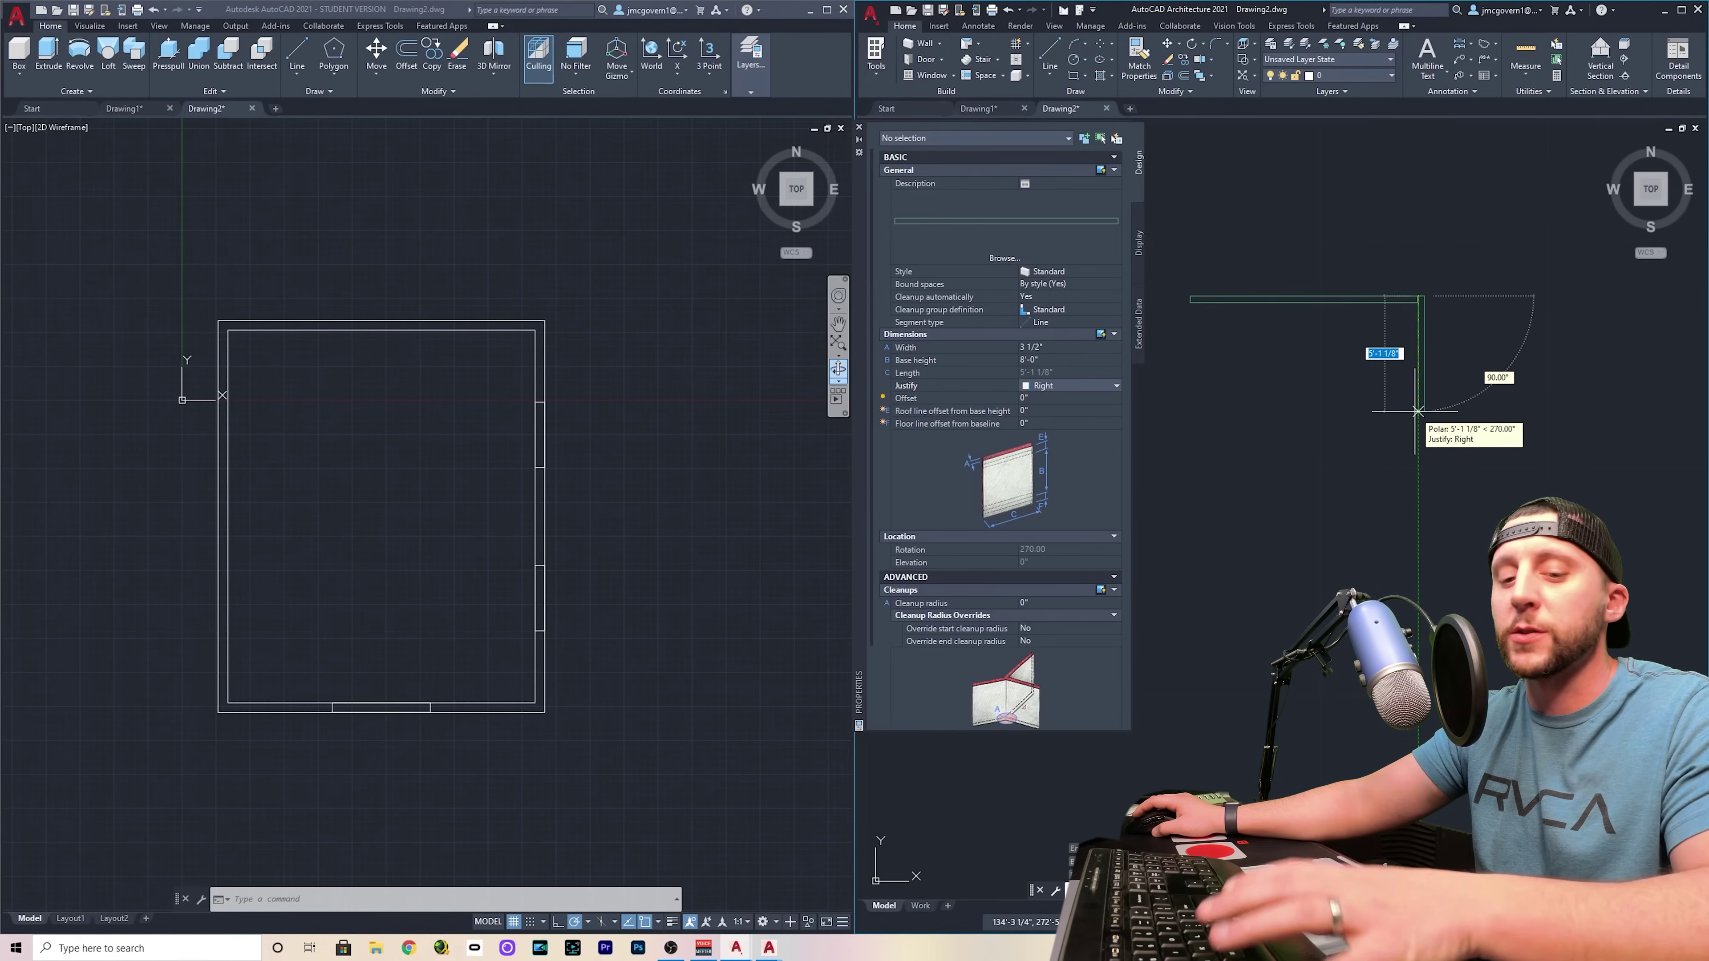
{"action": "key", "text": "ctrl"}
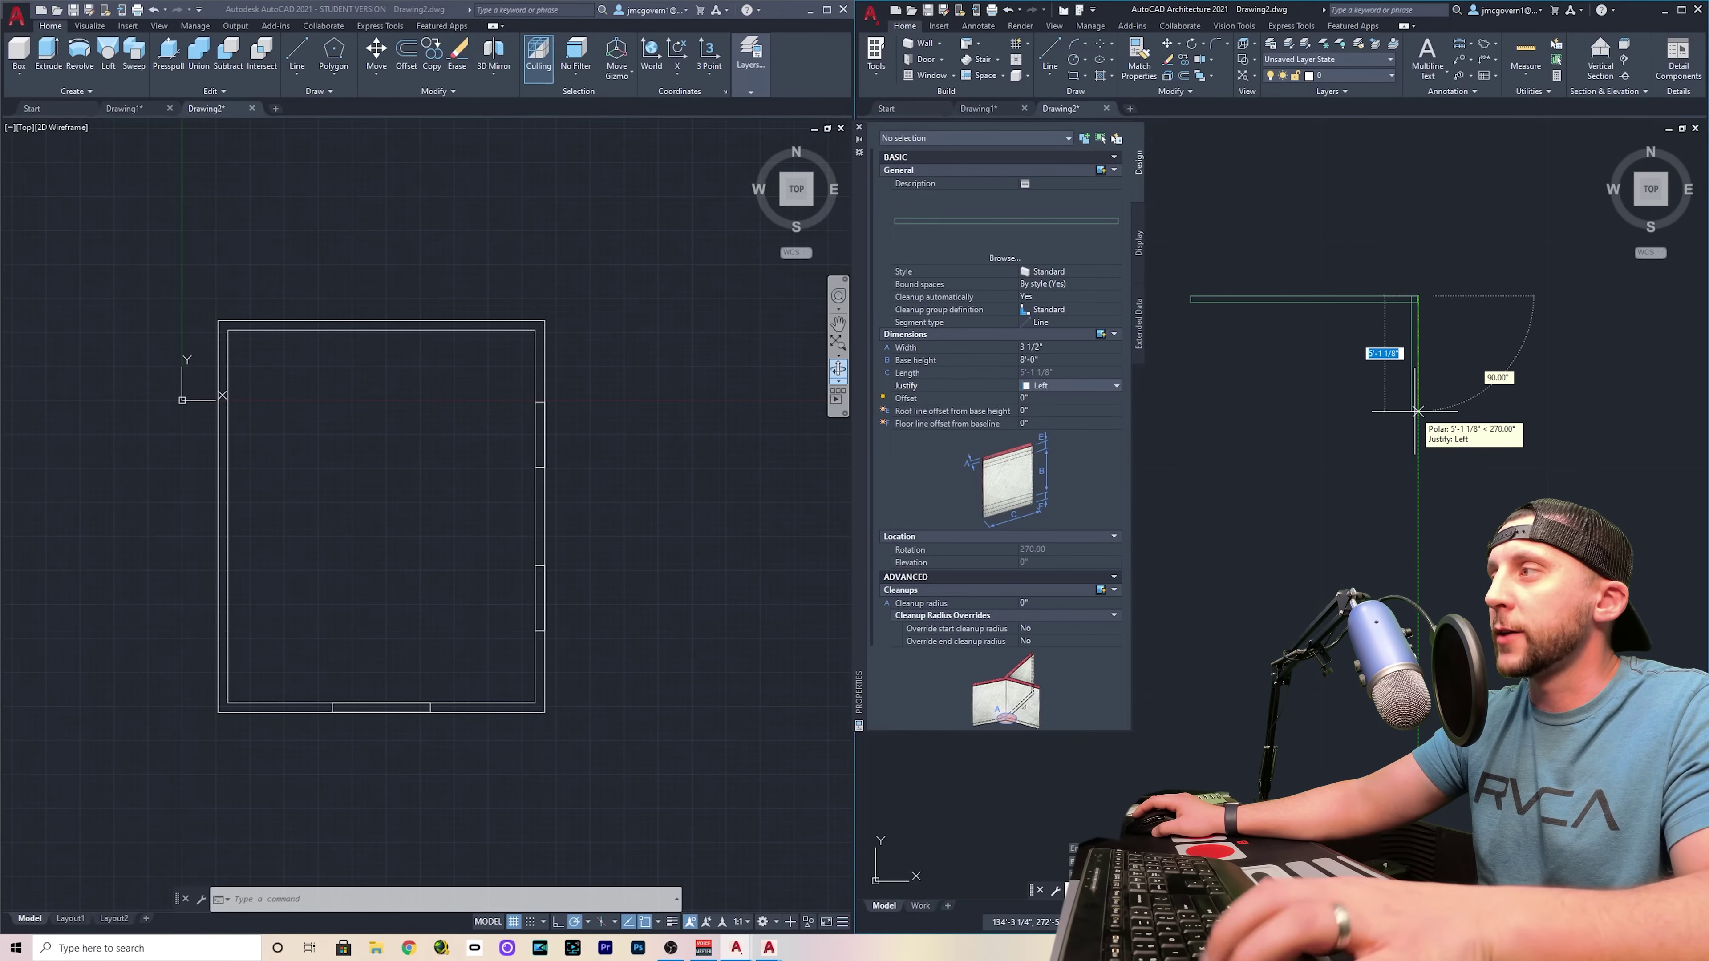
{"action": "type", "text": "12'"}
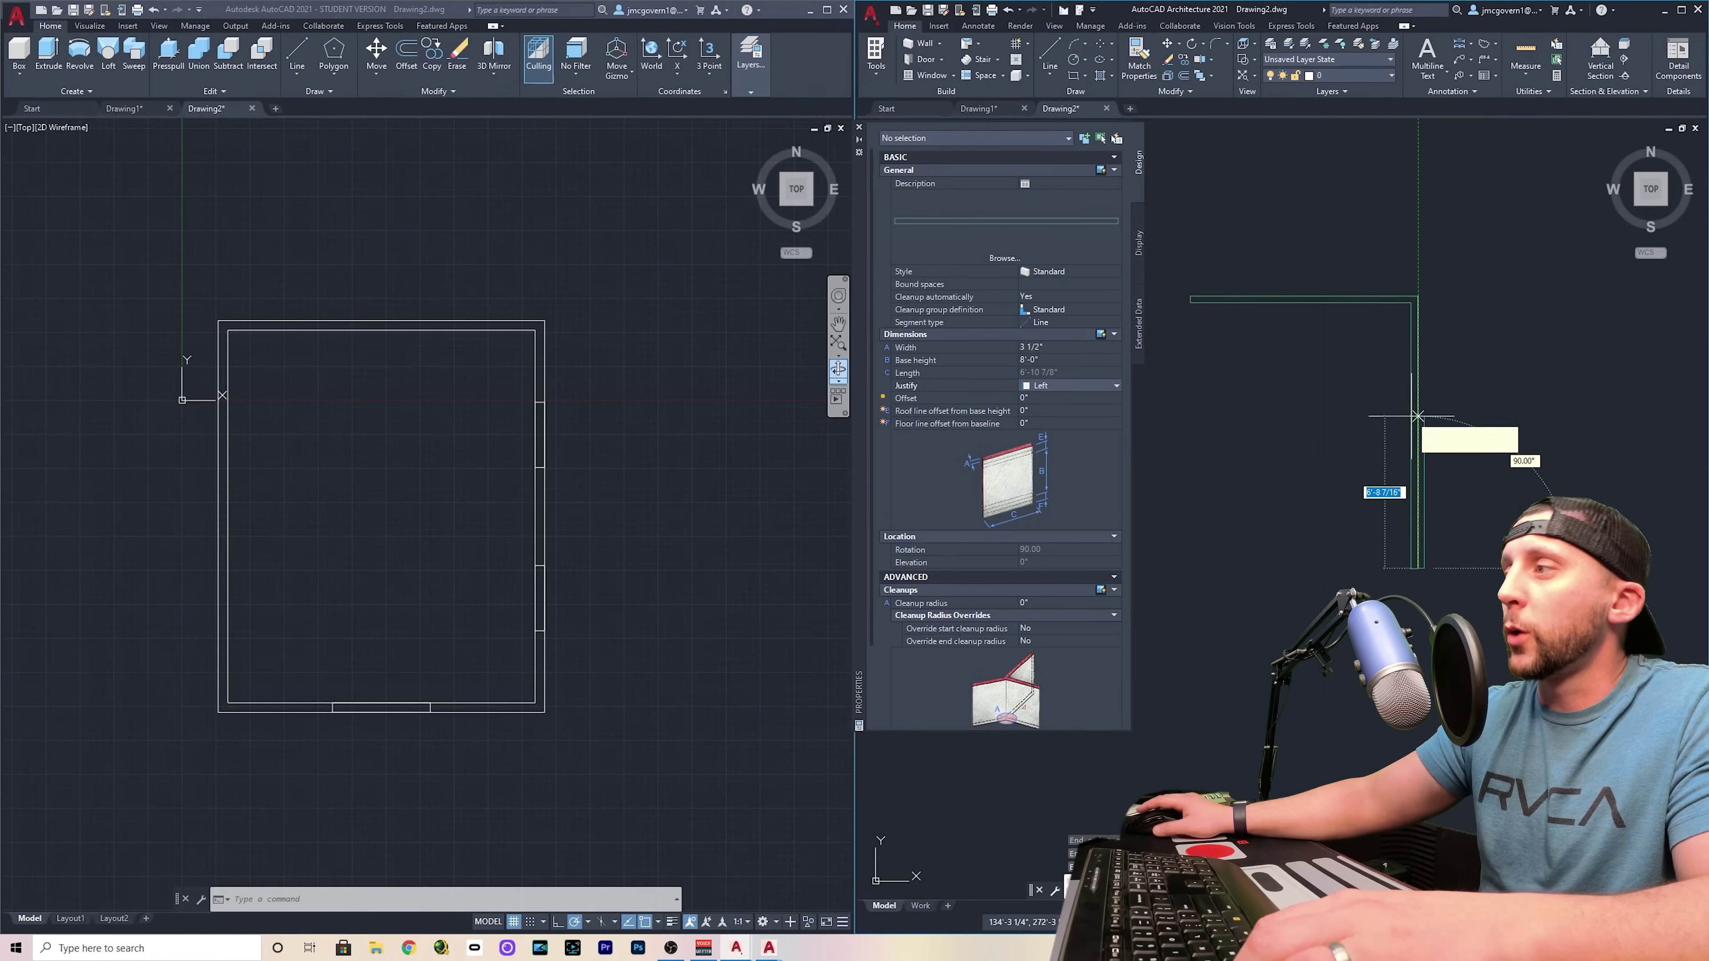
{"action": "key", "text": "Return"}
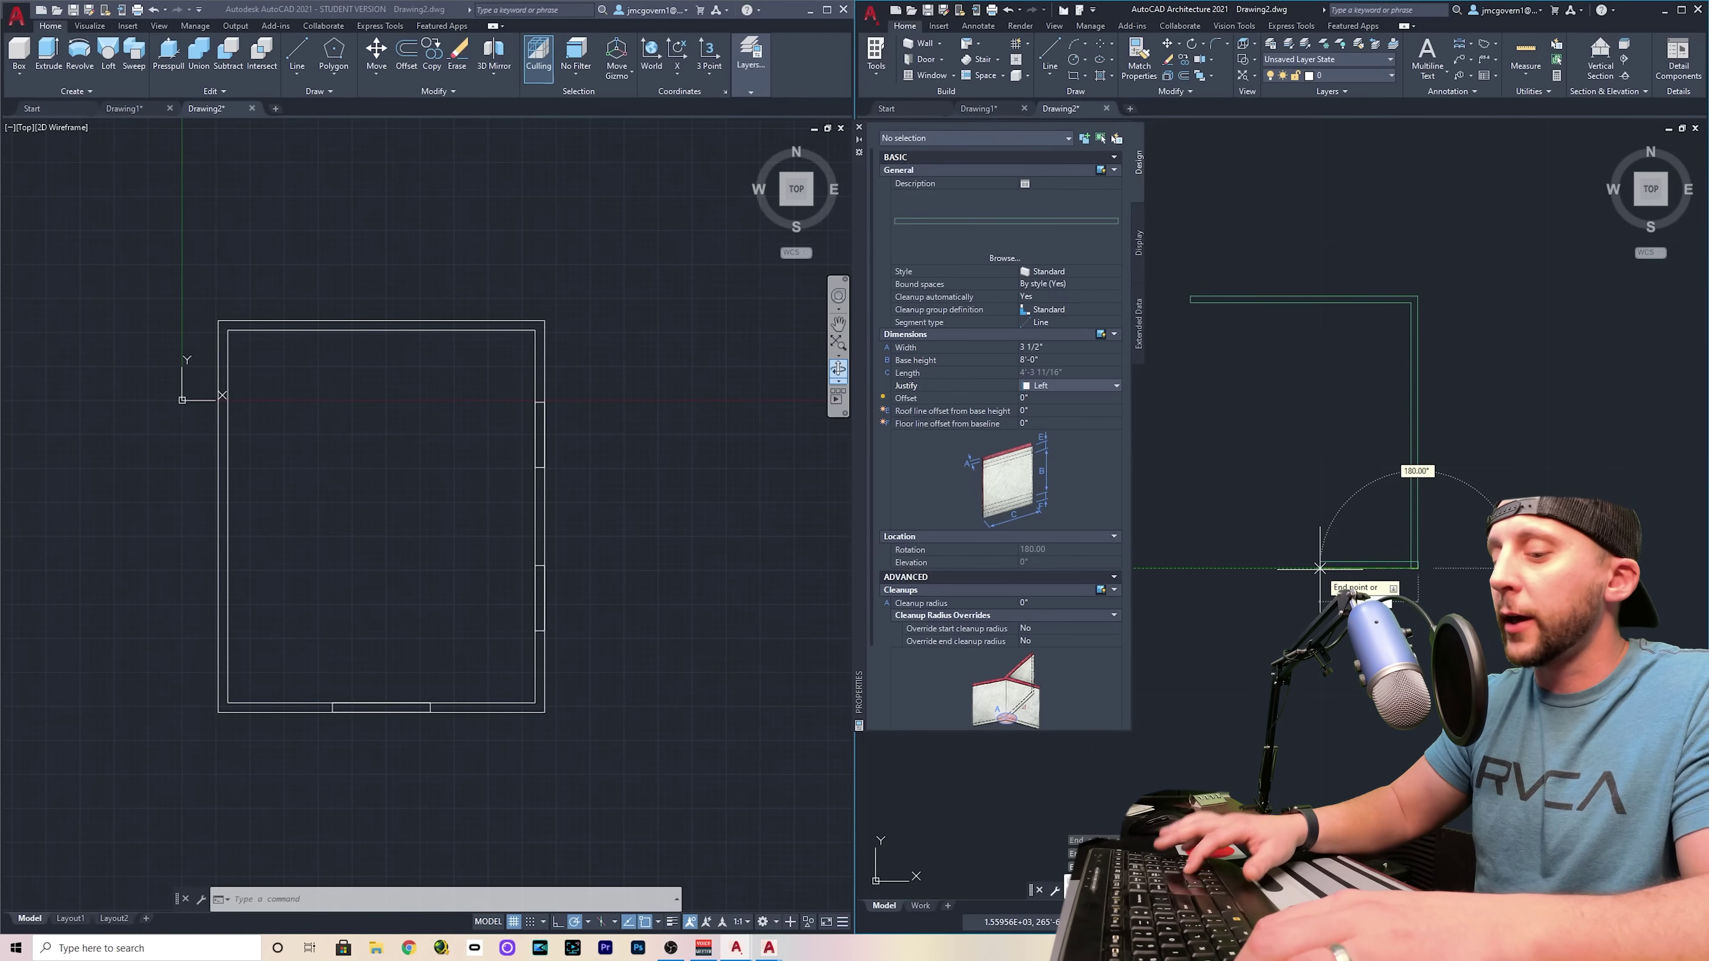
Draw the lower wall 10' toward the left and close the room with the last wall
{"action": "type", "text": "10'"}
{"action": "key", "text": "Return"}
{"action": "type", "text": "c"}
{"action": "key", "text": "Return"}
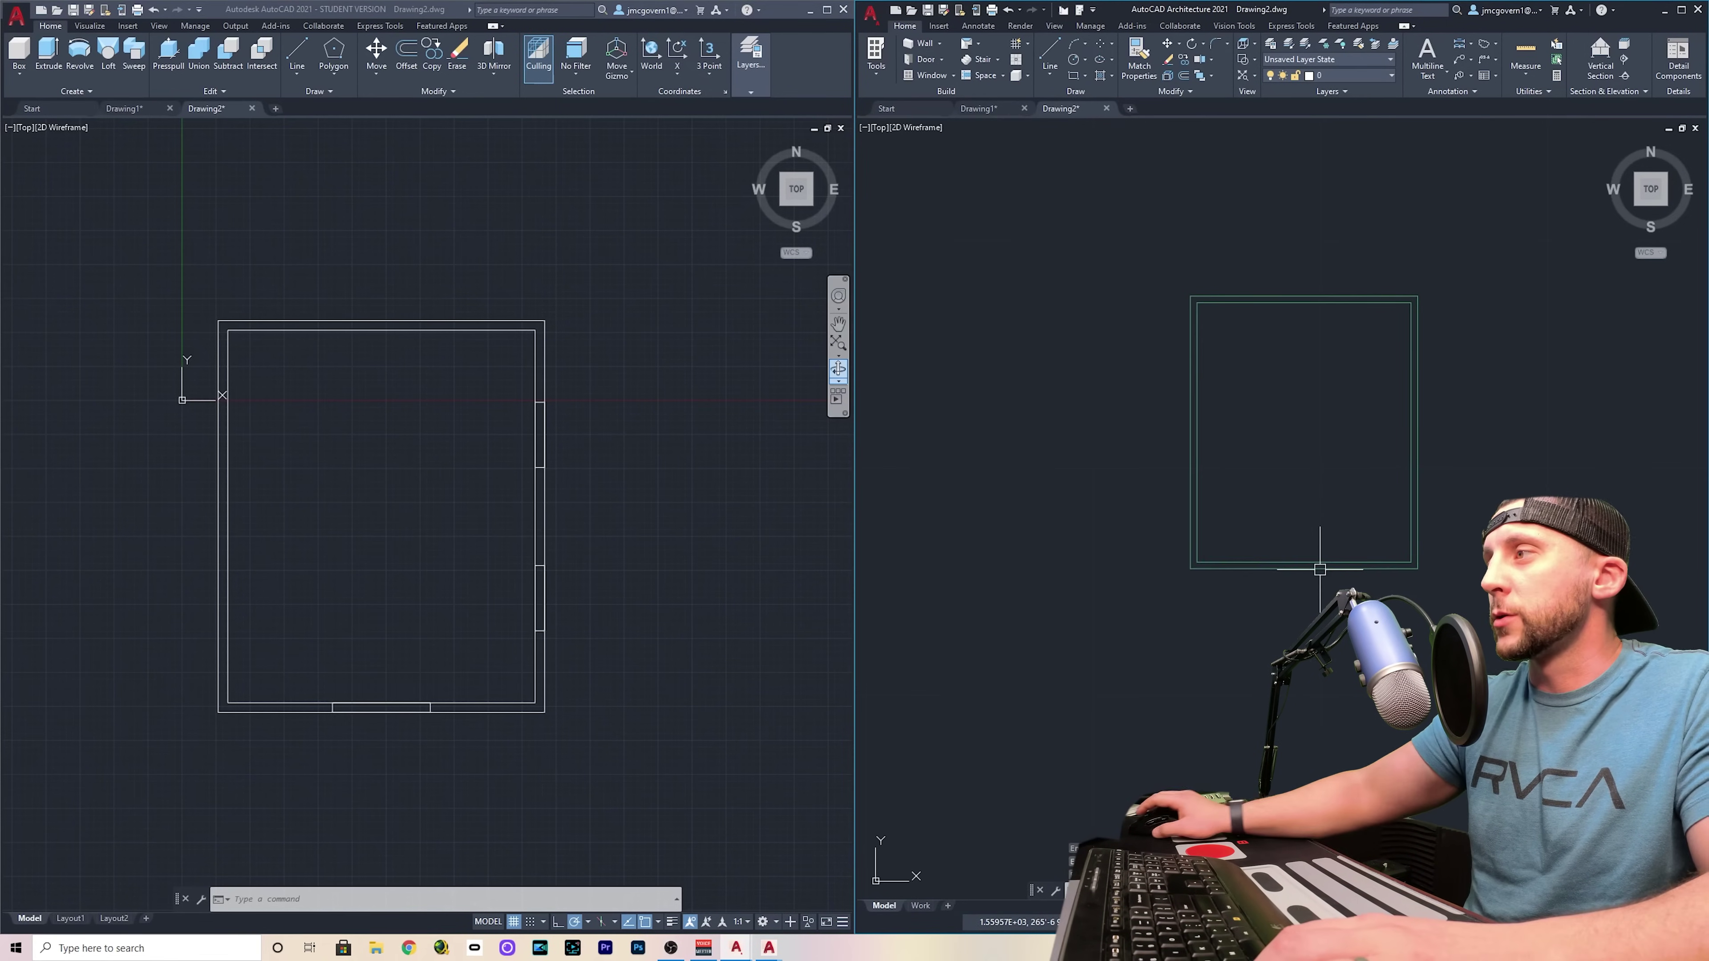
{"action": "middle_click_drag", "start_coordinate": [1315, 513], "coordinate": [1266, 552]}
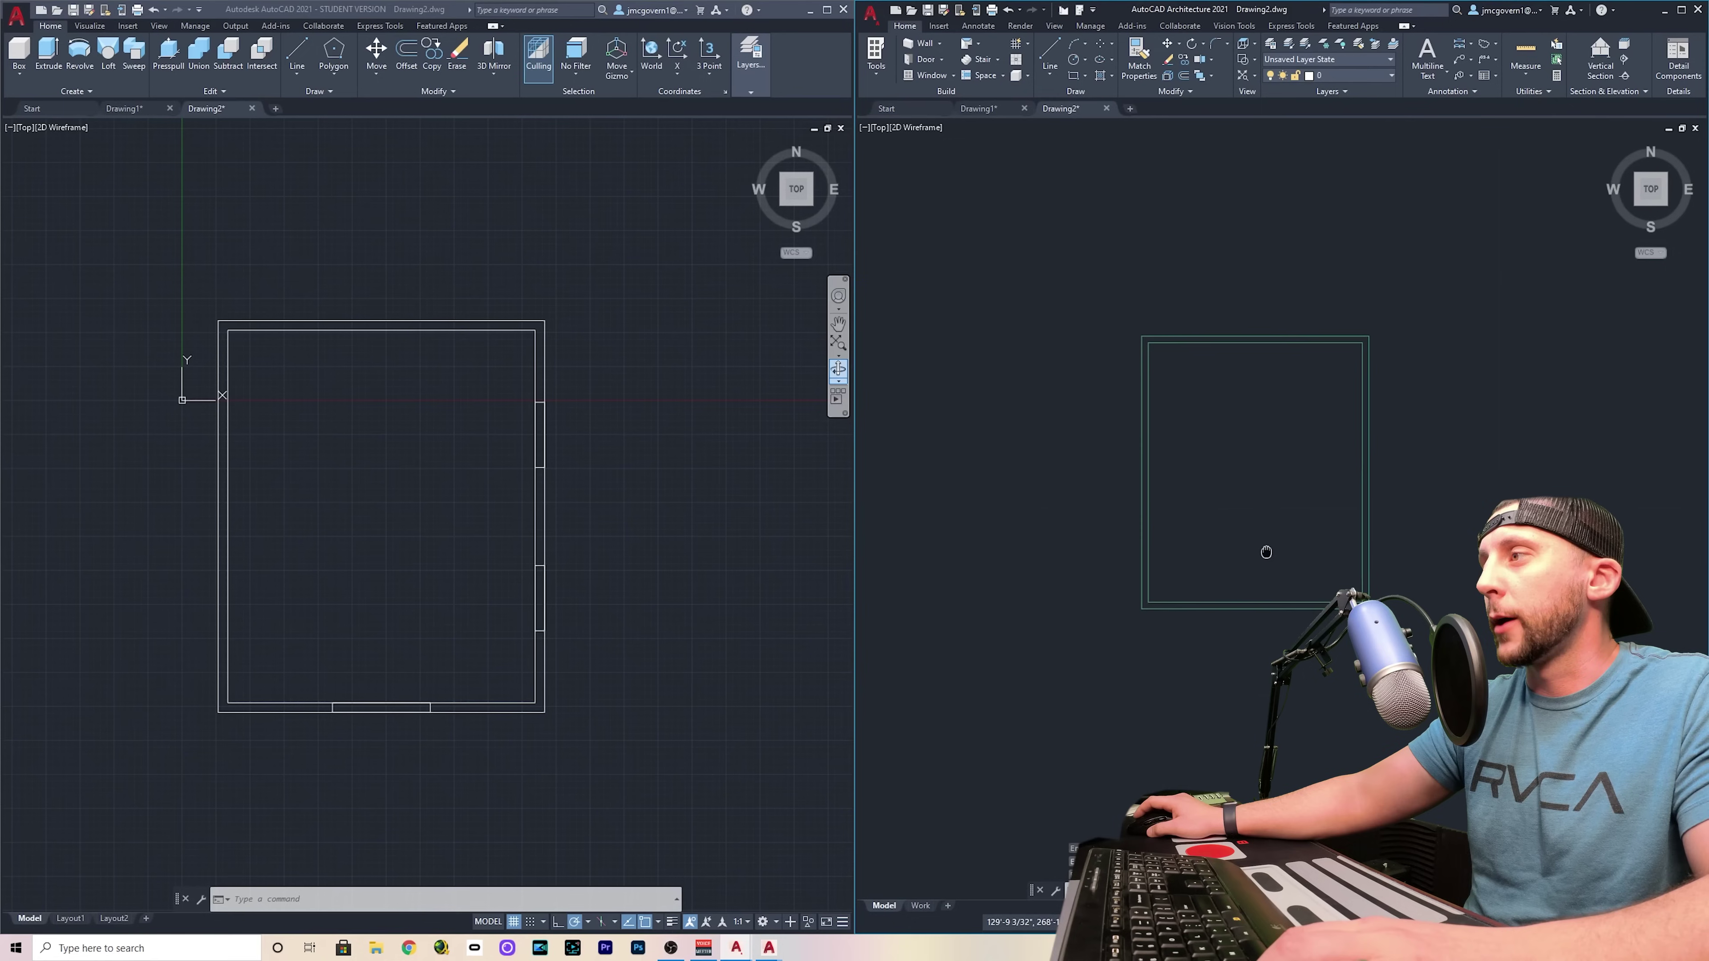
{"action": "left_click", "coordinate": [924, 61]}
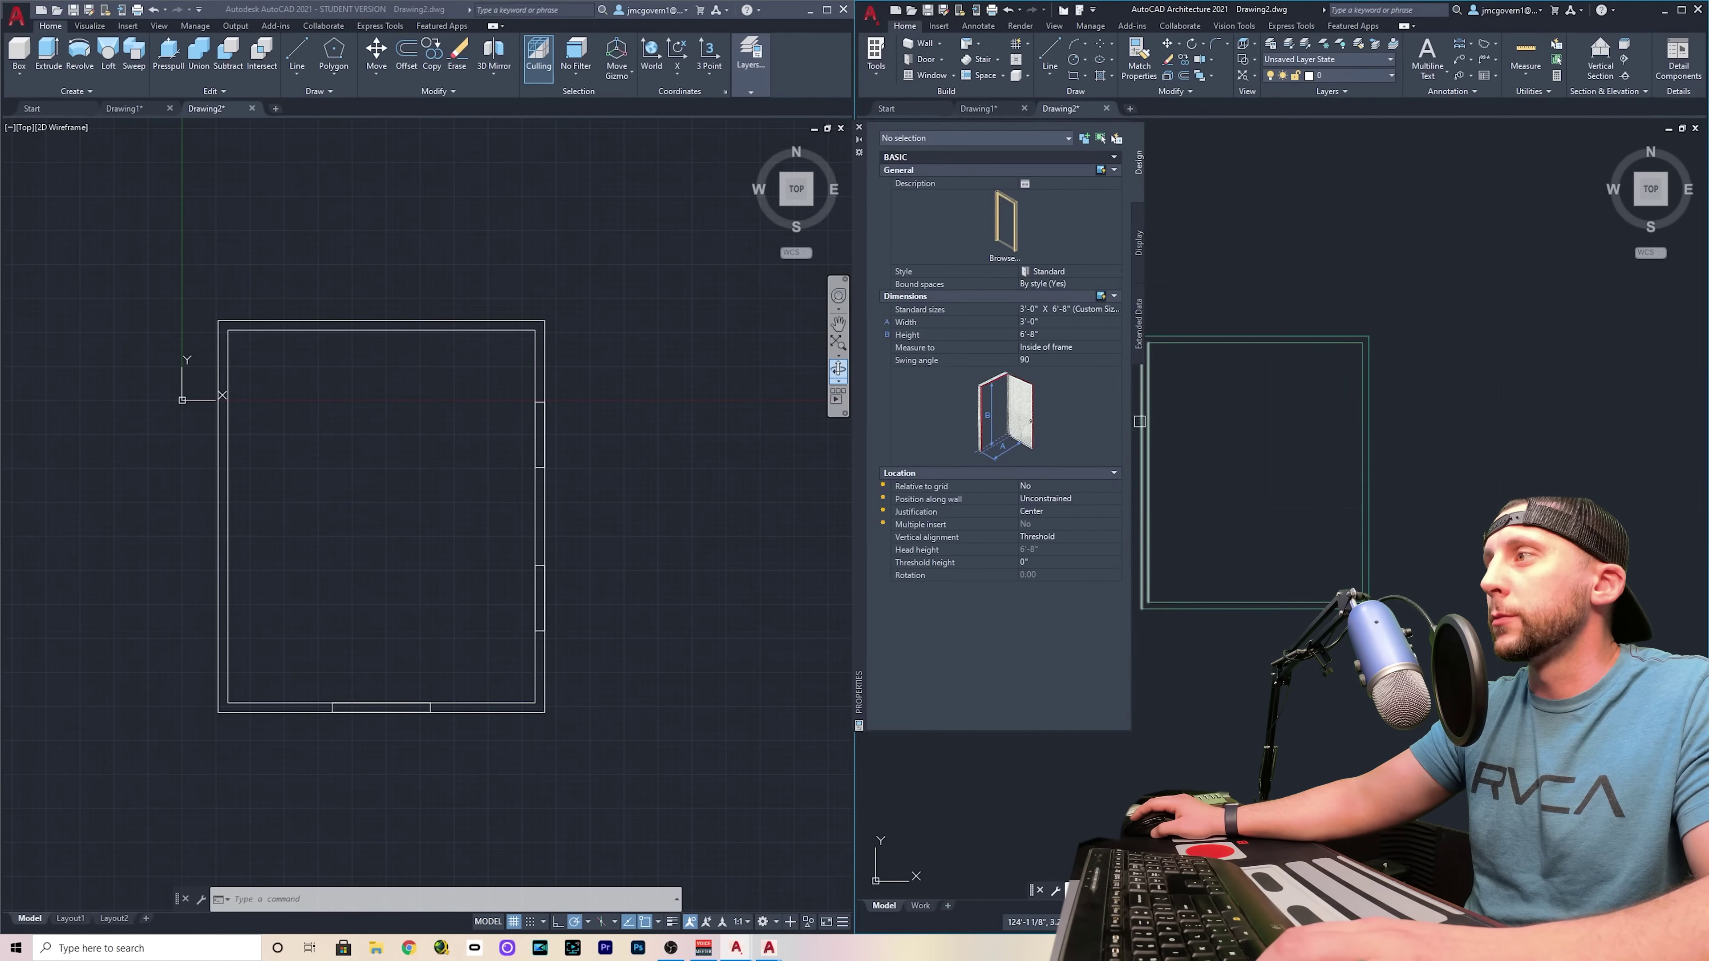
{"action": "key", "text": "Escape"}
{"action": "middle_click_drag", "start_coordinate": [1220, 439], "coordinate": [1265, 399]}
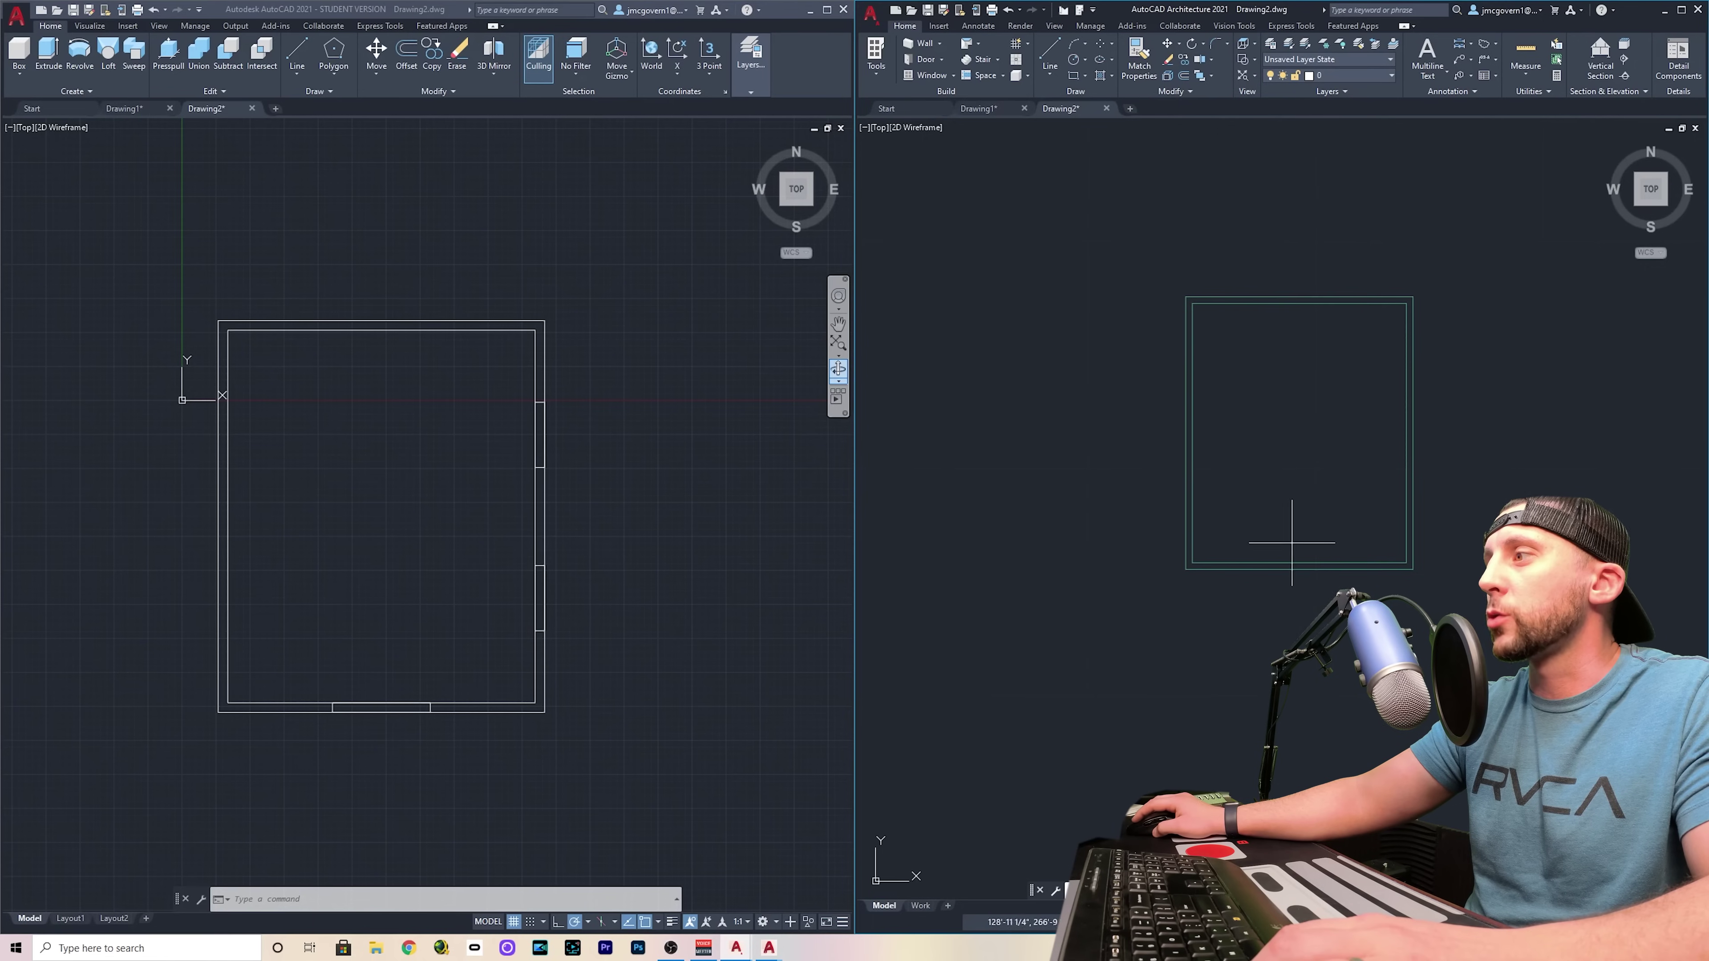
Draw short cross lines through the wall thickness at the midpoints of the lower and right walls
{"action": "scroll", "coordinate": [1299, 560], "scroll_direction": "up", "scroll_amount": 3}
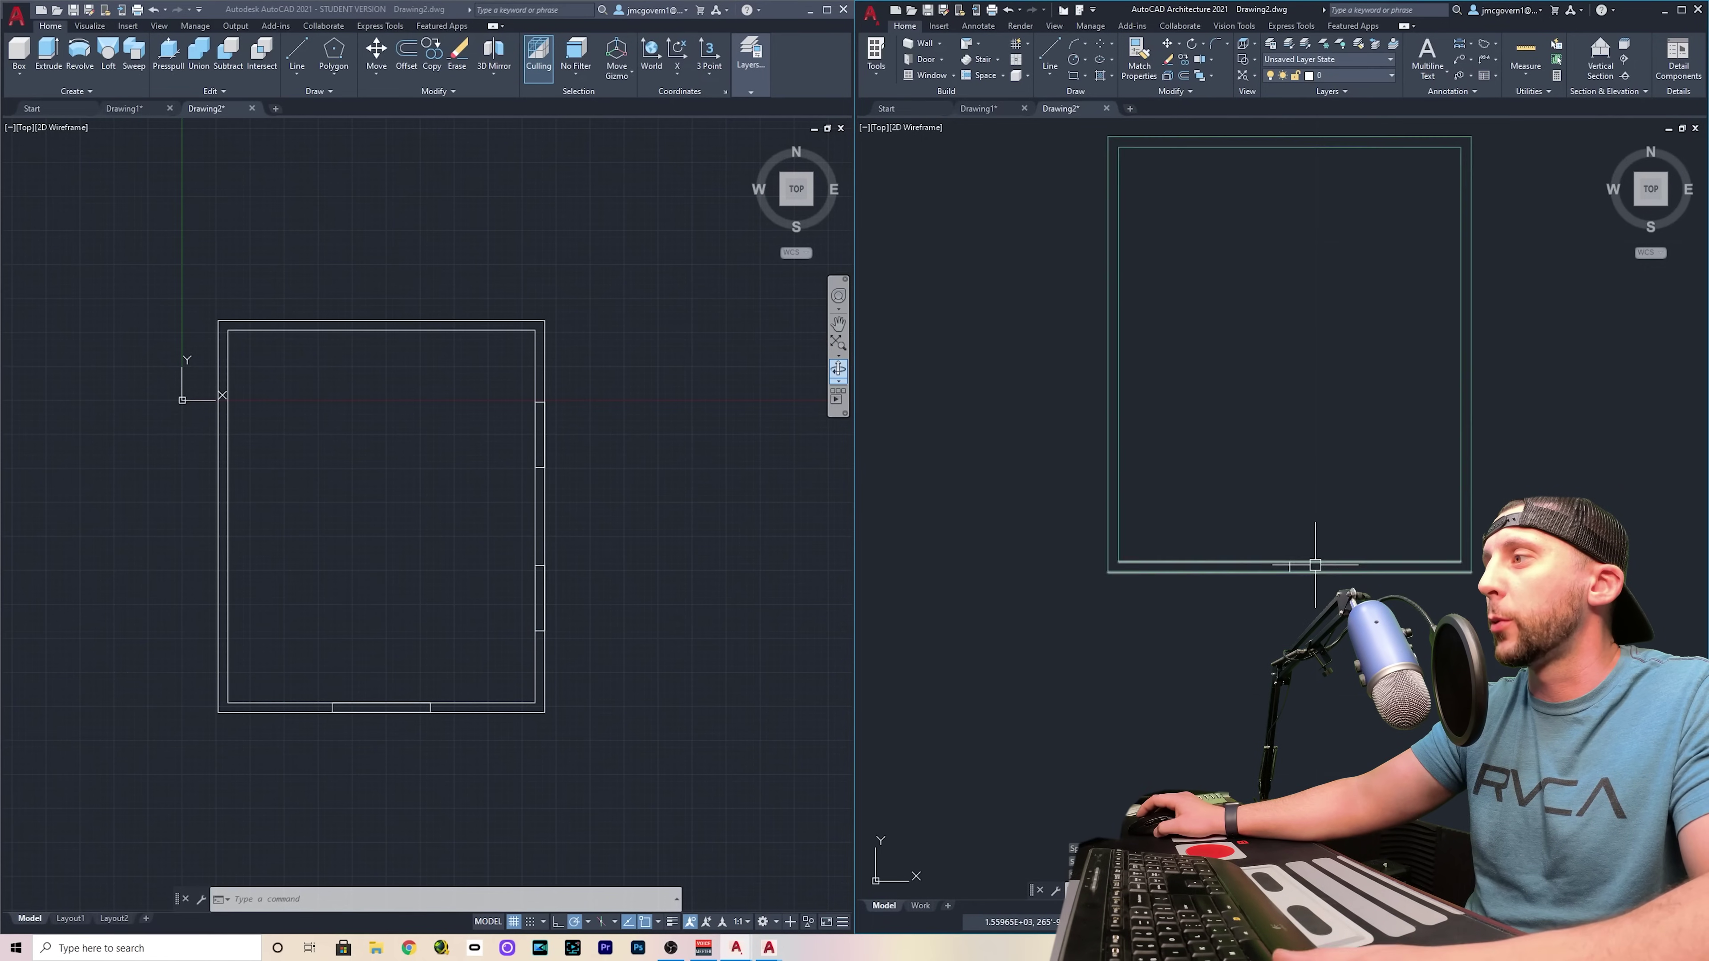
{"action": "type", "text": "l"}
{"action": "key", "text": "space"}
{"action": "left_click", "coordinate": [1327, 429]}
{"action": "left_click", "coordinate": [1337, 425]}
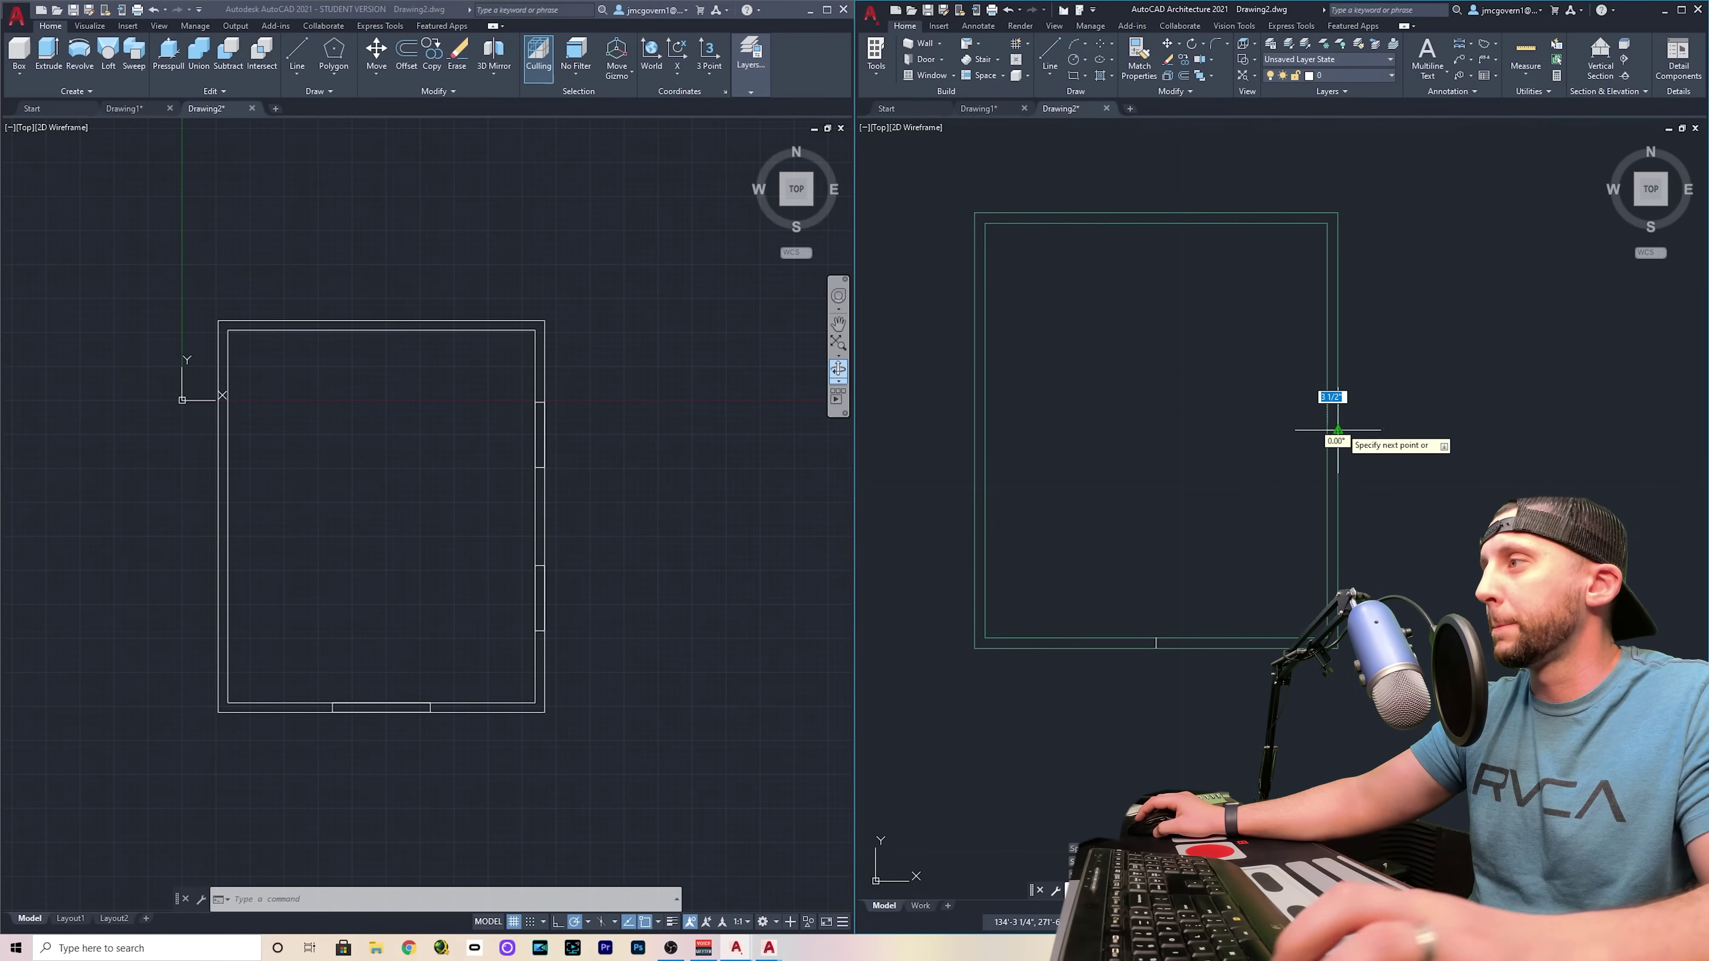
{"action": "key", "text": "Escape"}
Offset the right wall's midpoint cross line once upward and once downward, and delete the original line
{"action": "scroll", "coordinate": [1344, 443], "scroll_direction": "up", "scroll_amount": 2}
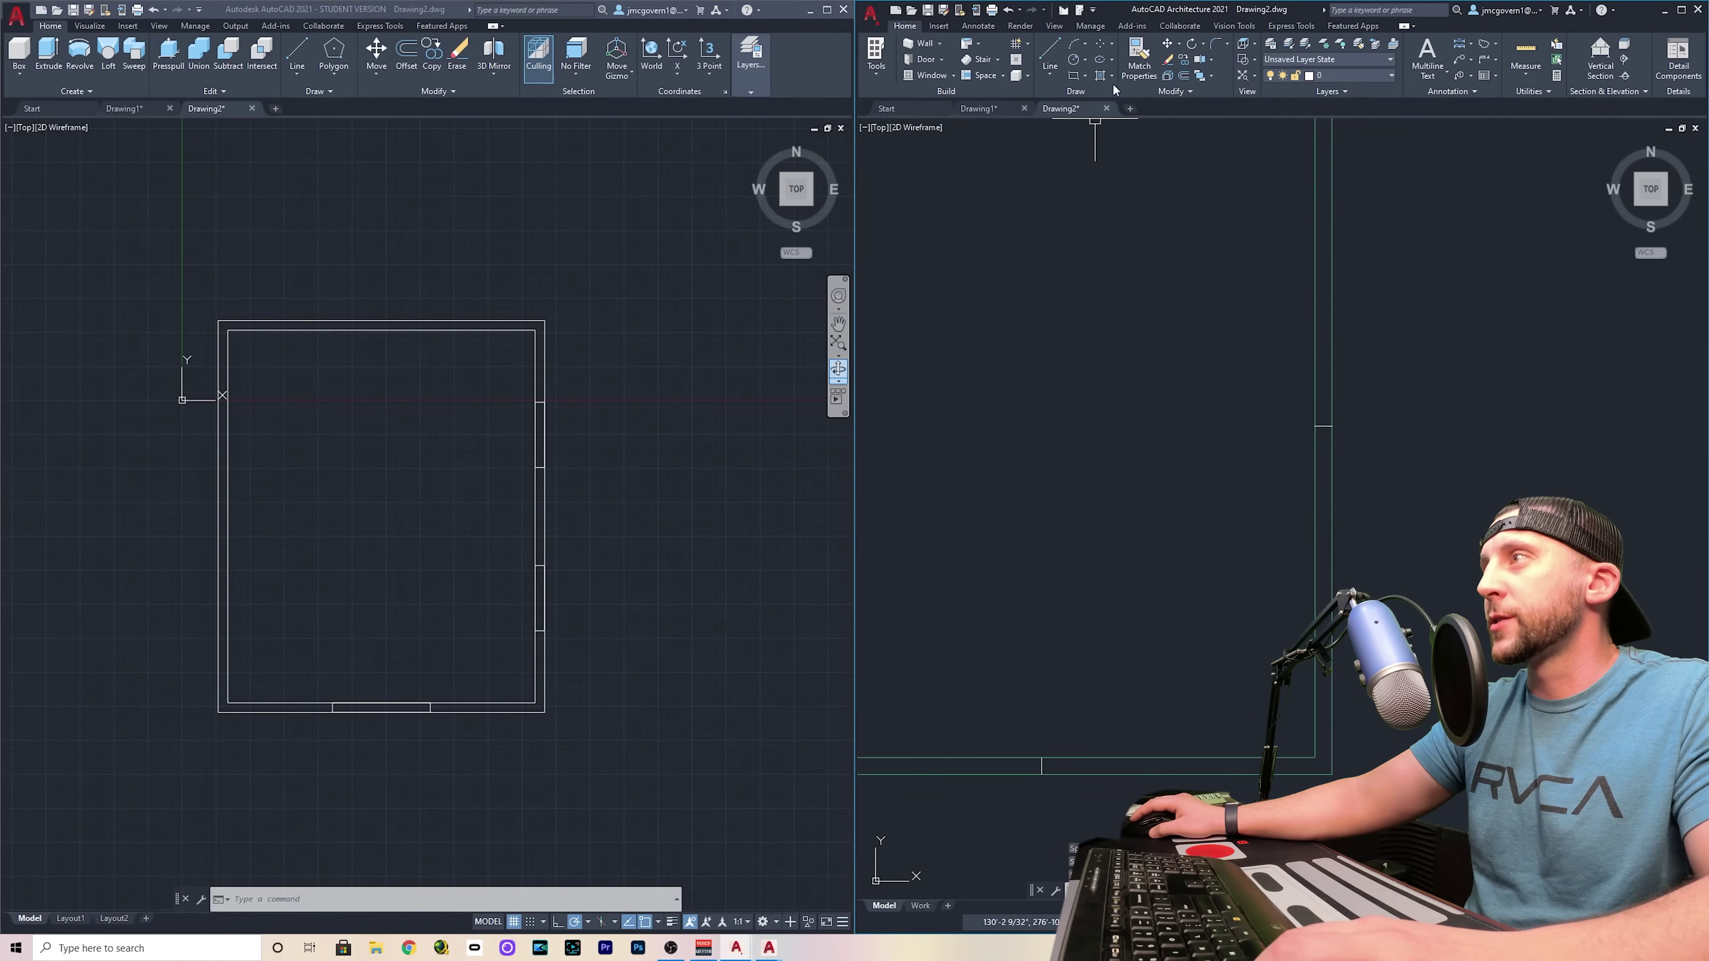
{"action": "type", "text": "60"}
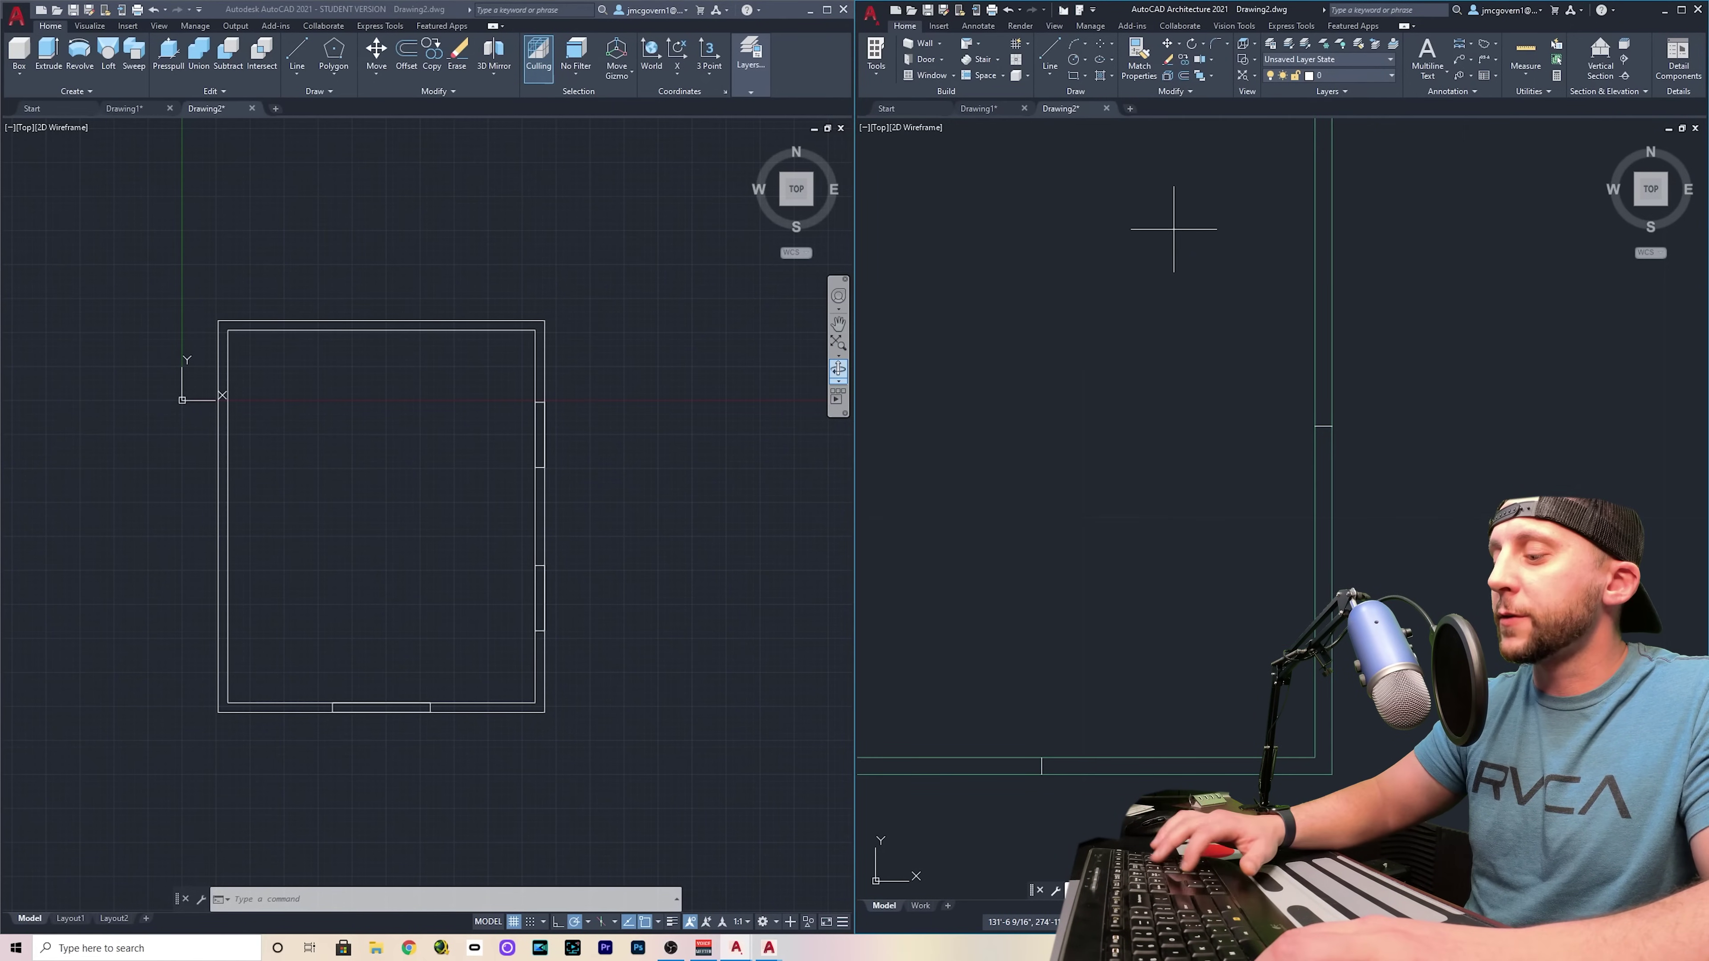
{"action": "key", "text": "Return"}
{"action": "left_click", "coordinate": [1324, 425]}
{"action": "left_click", "coordinate": [1240, 291]}
{"action": "left_click", "coordinate": [1324, 428]}
{"action": "left_click", "coordinate": [1293, 542]}
{"action": "key", "text": "Escape"}
{"action": "left_click", "coordinate": [1326, 426]}
{"action": "key", "text": "Delete"}
{"action": "scroll", "coordinate": [1539, 505], "scroll_direction": "down", "scroll_amount": 2}
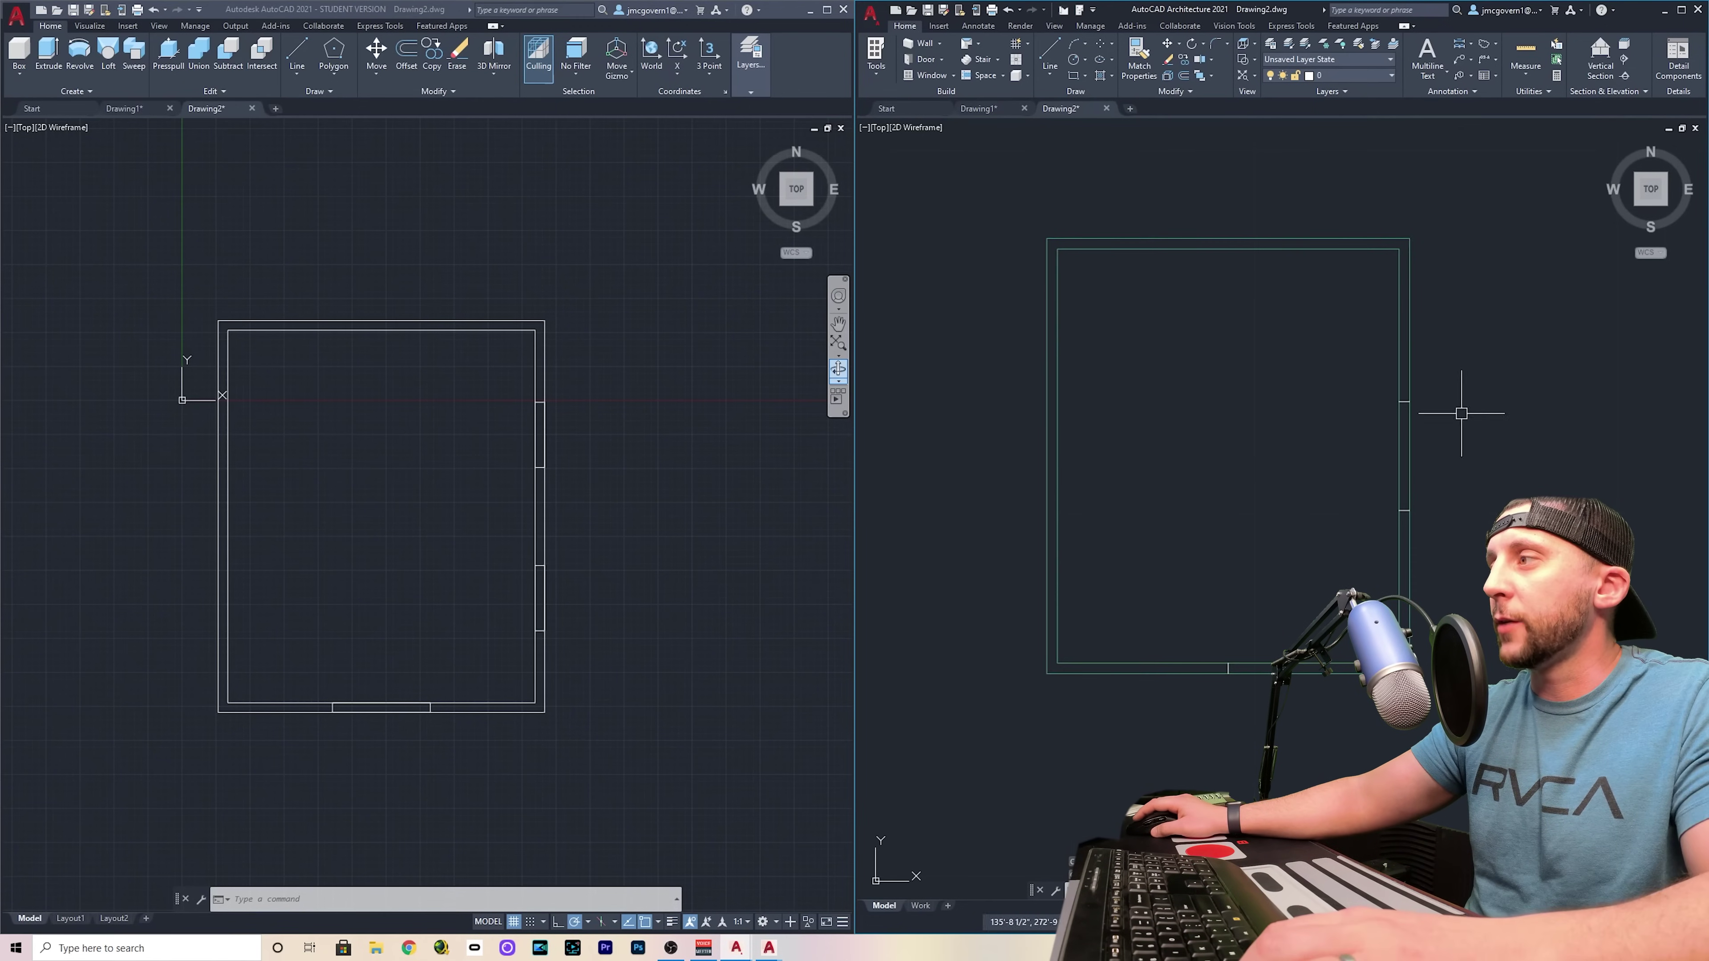
Offset the lower wall's midpoint cross line to the left by the same distance and delete the original line
{"action": "scroll", "coordinate": [1241, 683], "scroll_direction": "up", "scroll_amount": 2}
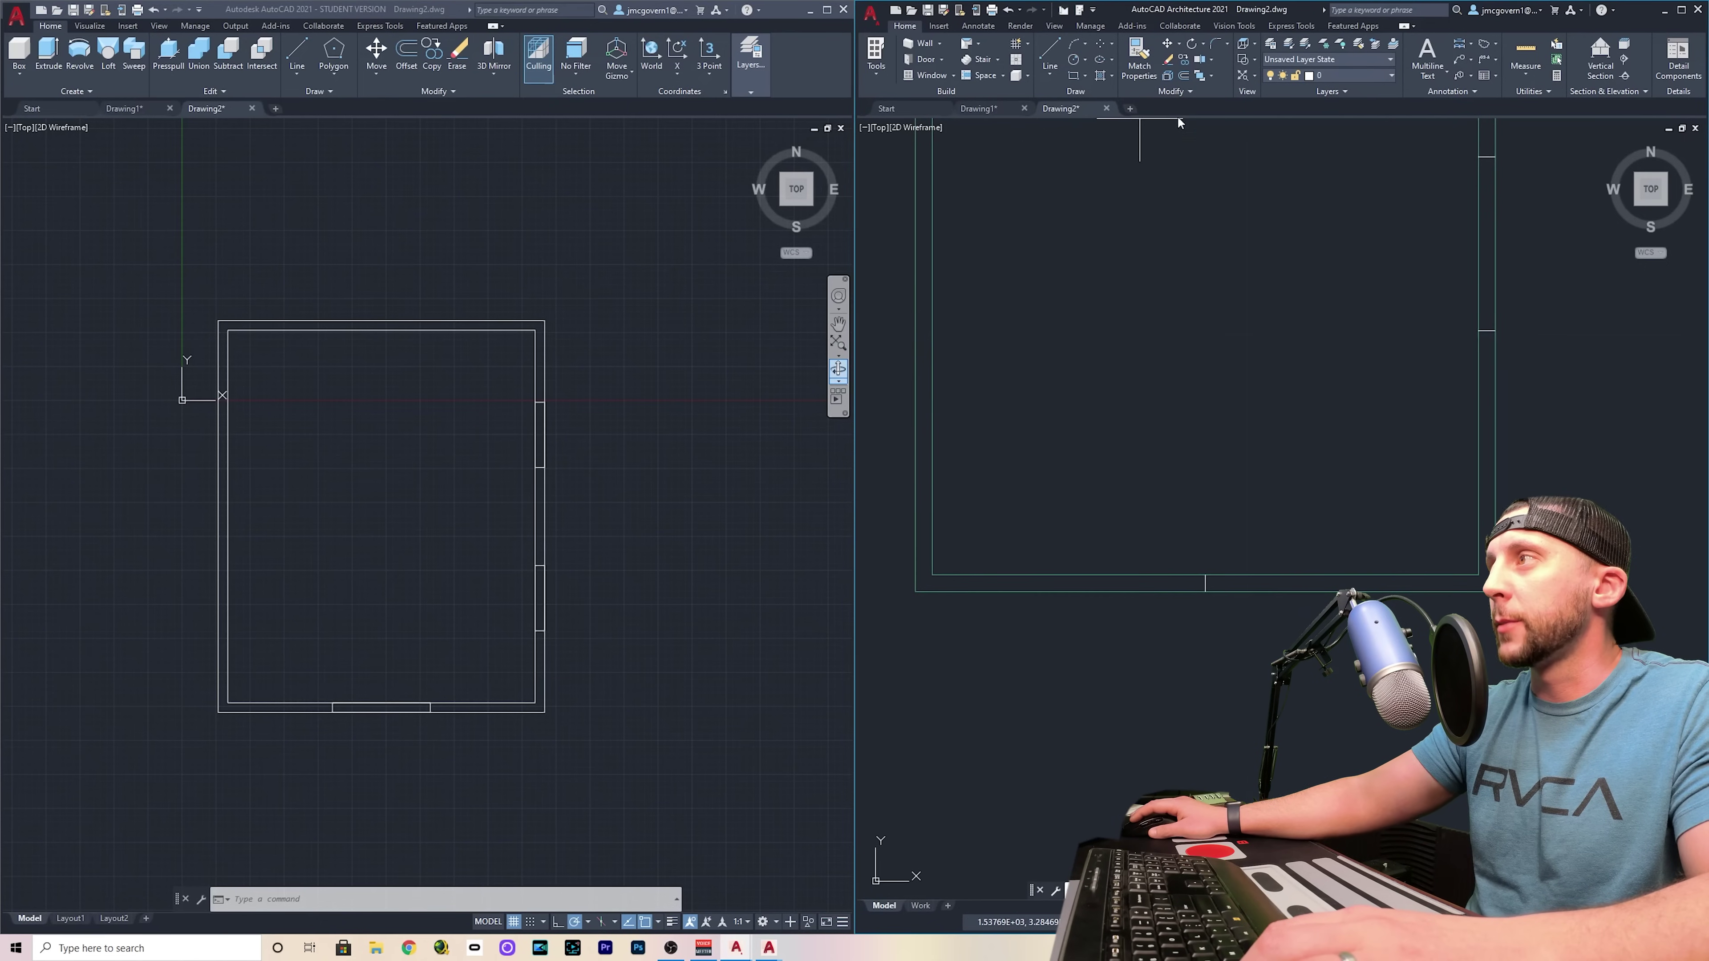
{"action": "type", "text": "o"}
{"action": "key", "text": "Return"}
{"action": "key", "text": "Return"}
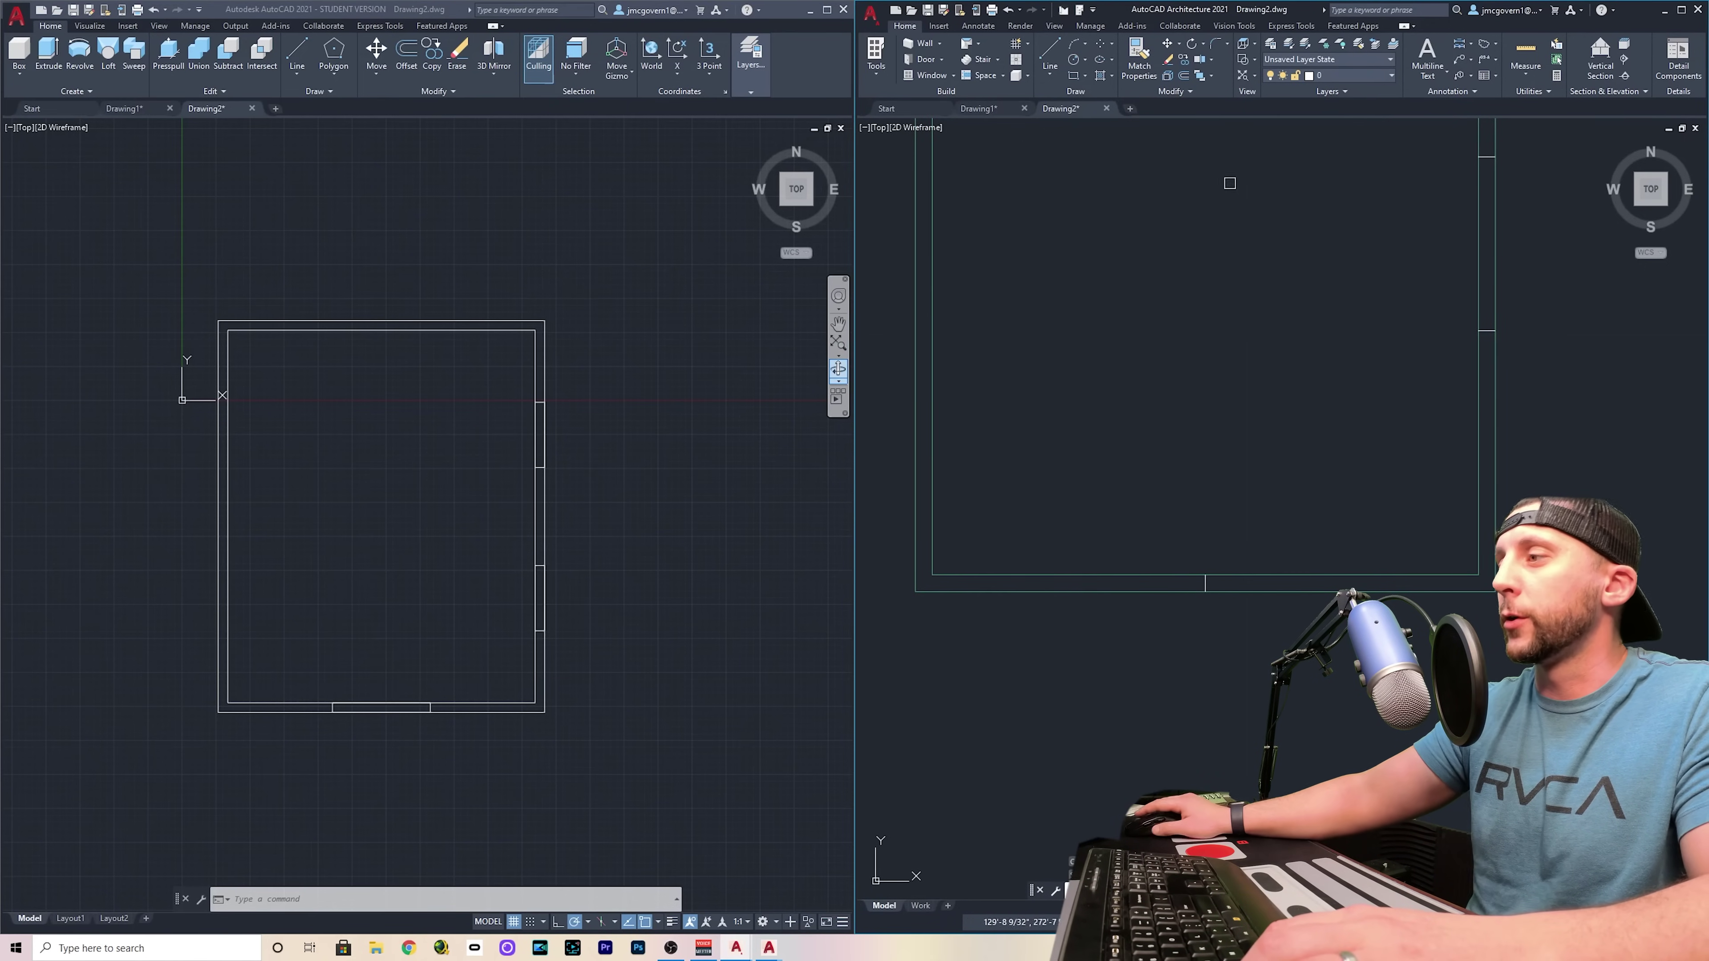
{"action": "left_click", "coordinate": [1206, 583]}
{"action": "left_click", "coordinate": [1028, 588]}
{"action": "key", "text": "Escape"}
{"action": "left_click", "coordinate": [1182, 563]}
{"action": "left_click", "coordinate": [1238, 612]}
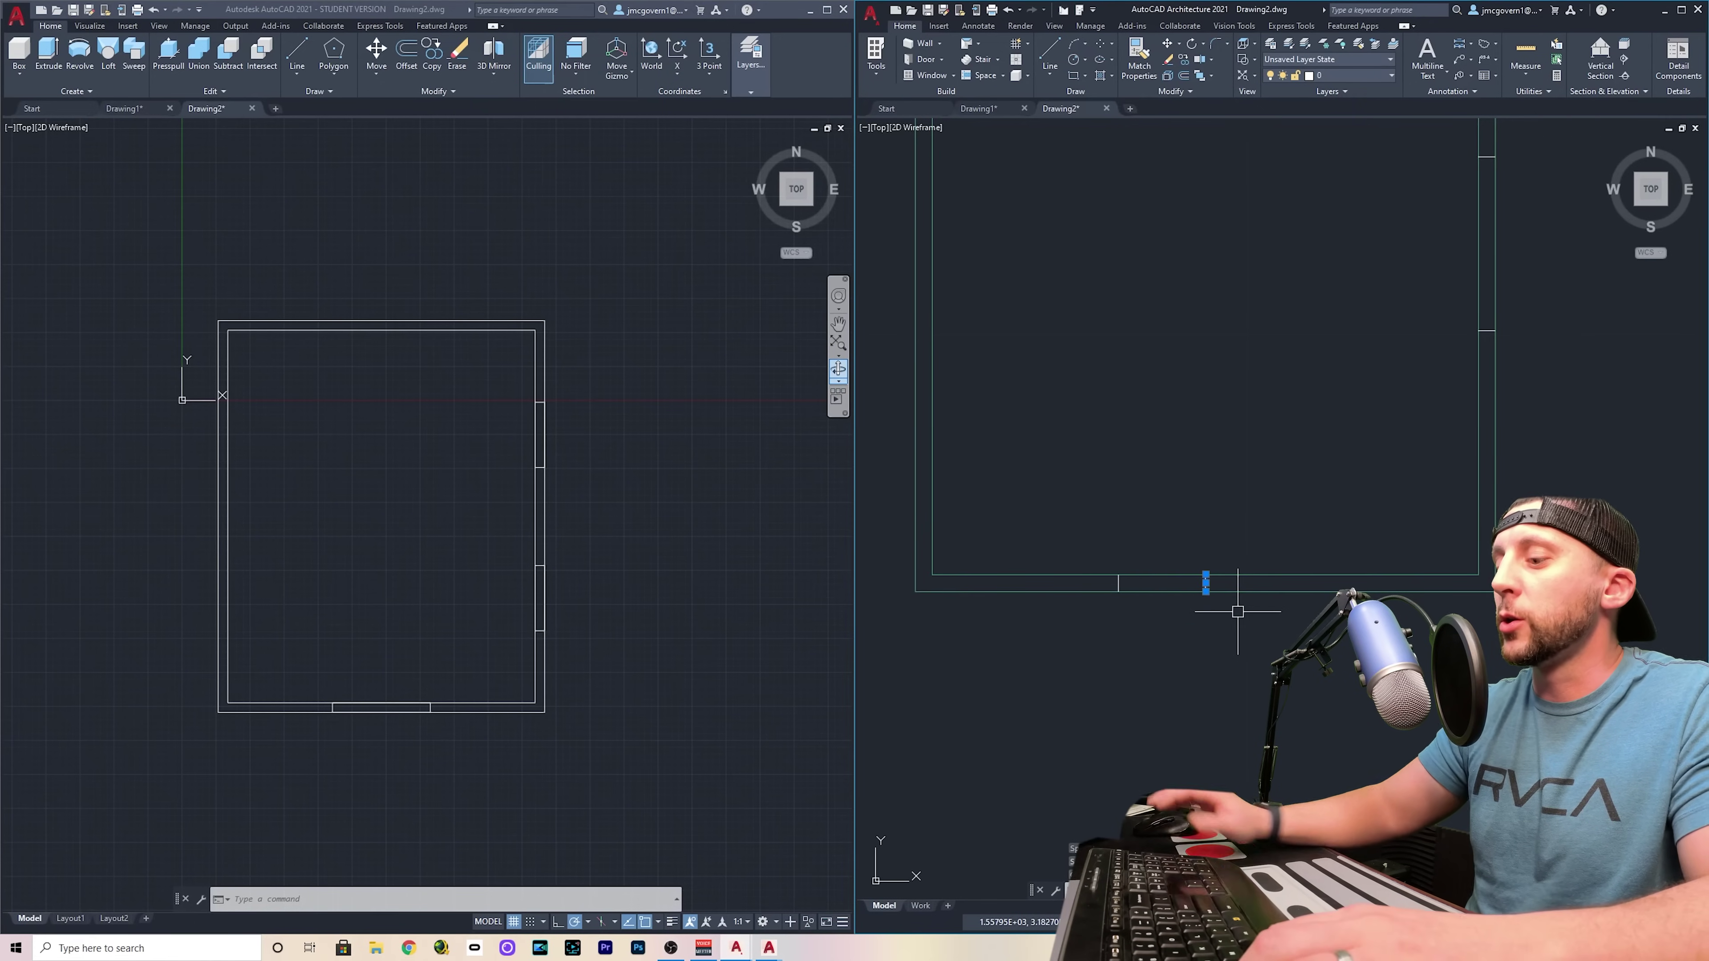
{"action": "key", "text": "Delete"}
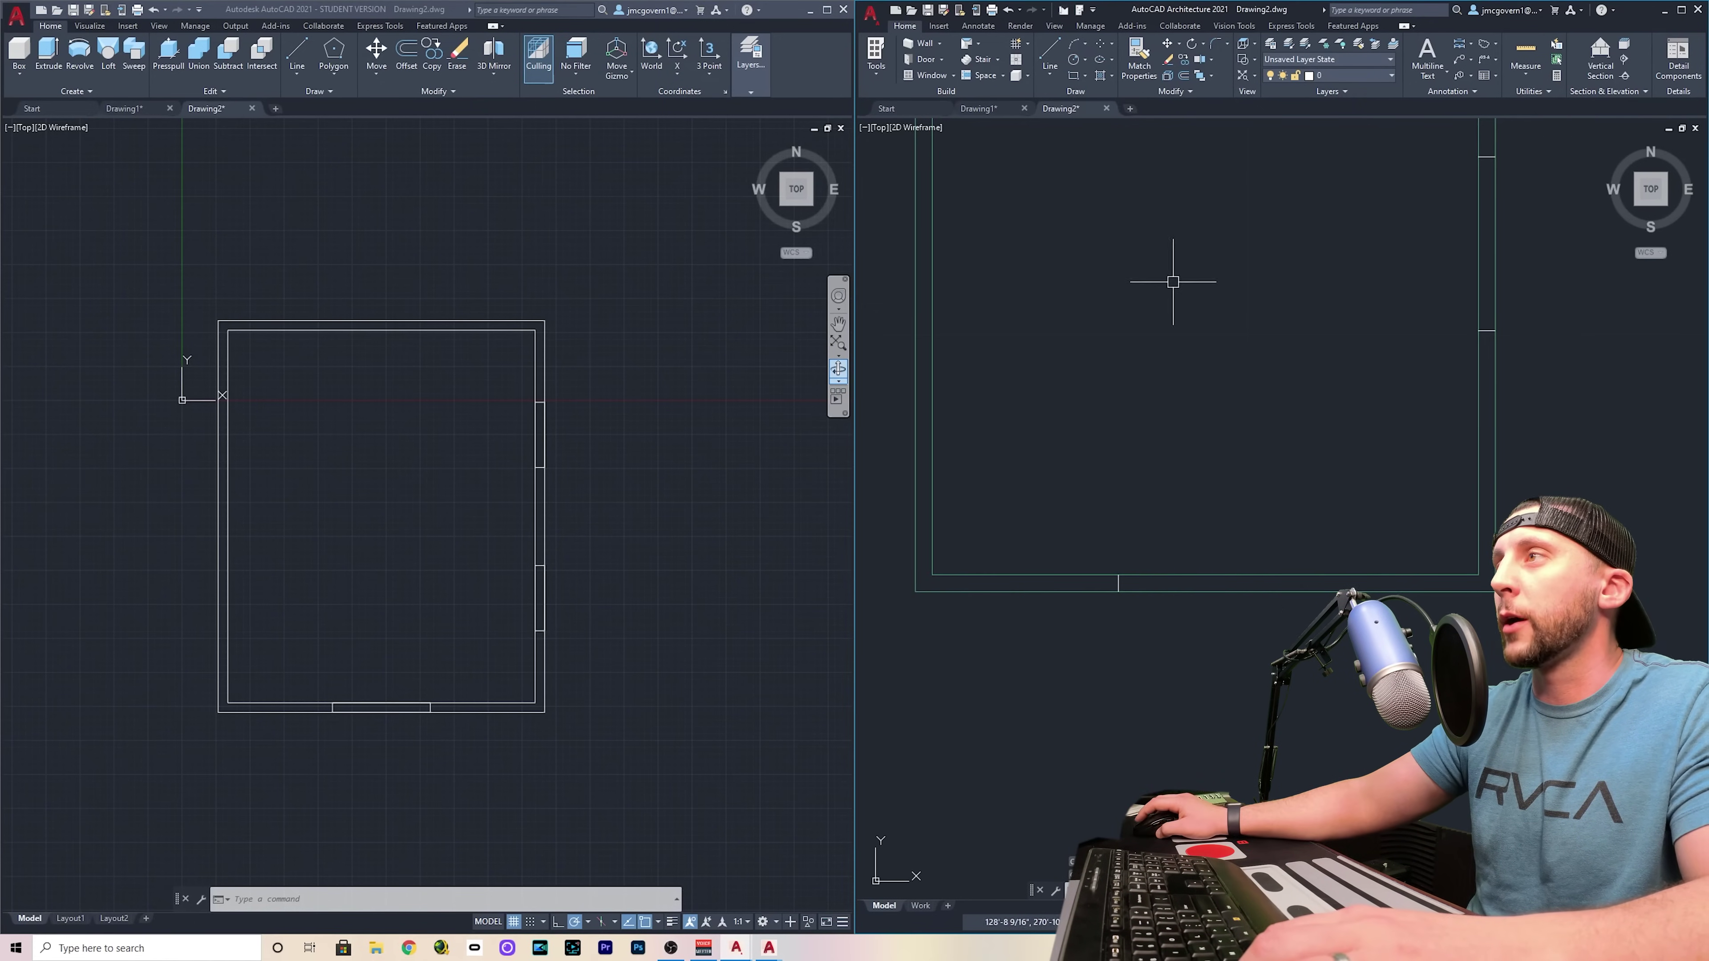
Start a door and give it the paneled Hinged - Single - Exterior style from the content library
{"action": "left_click", "coordinate": [926, 59]}
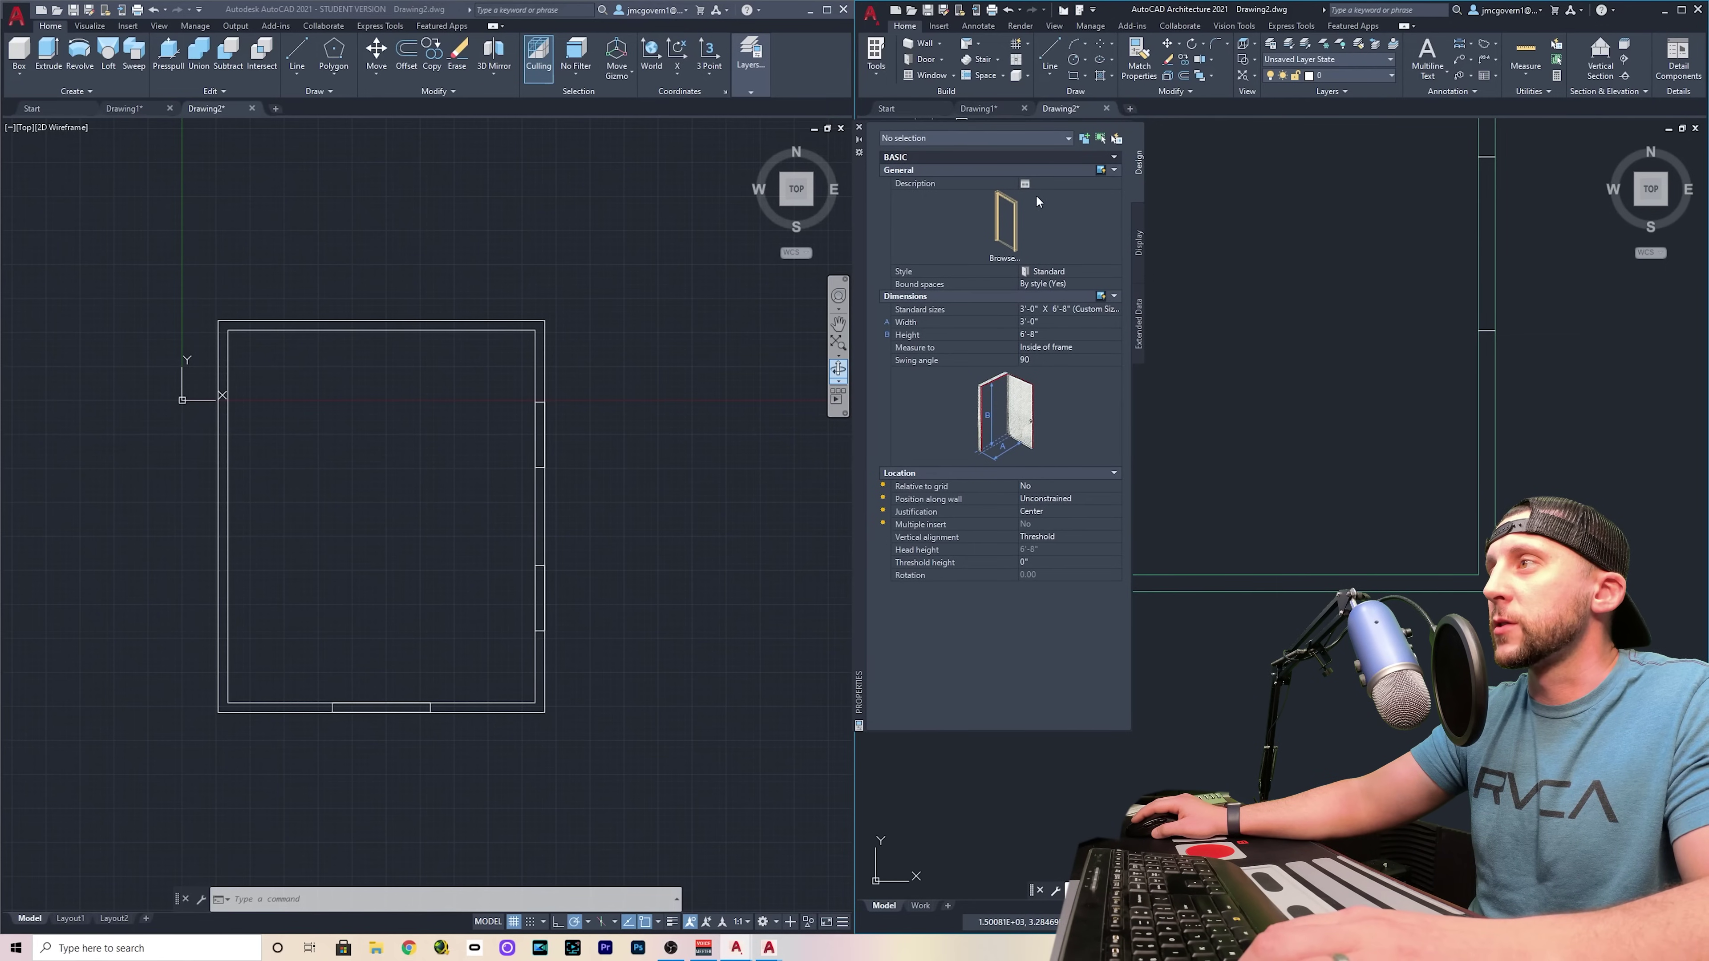
{"action": "left_click", "coordinate": [1002, 259]}
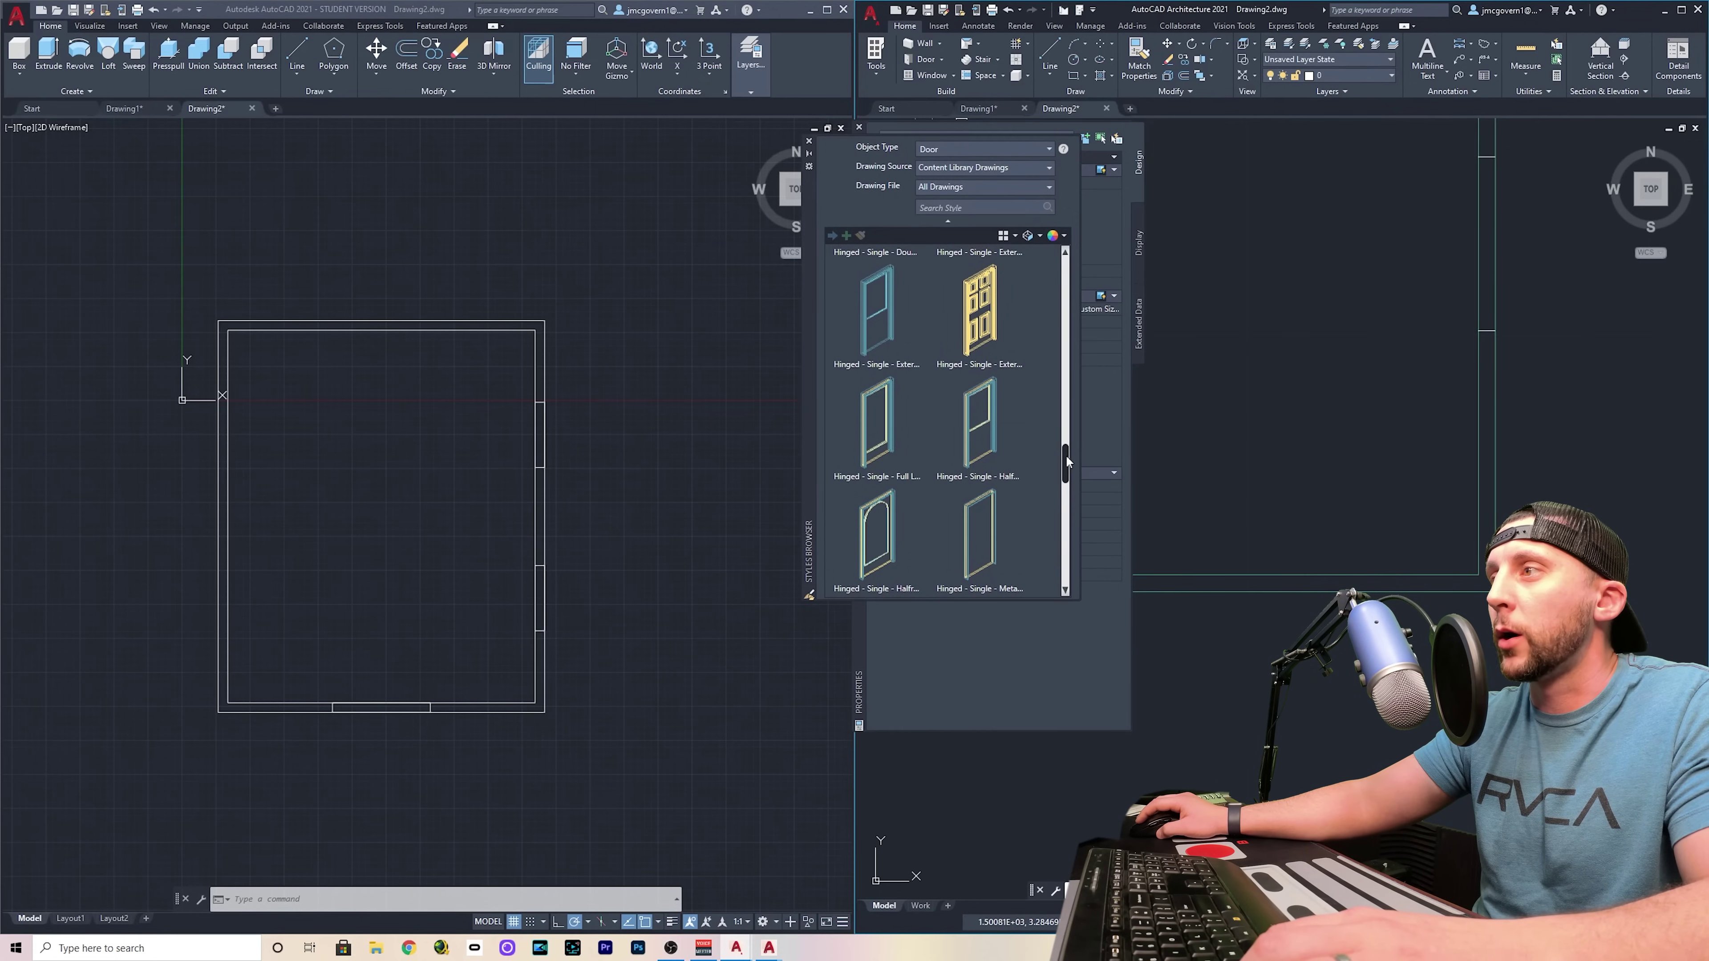
{"action": "scroll", "coordinate": [954, 430], "scroll_direction": "up", "scroll_amount": 1}
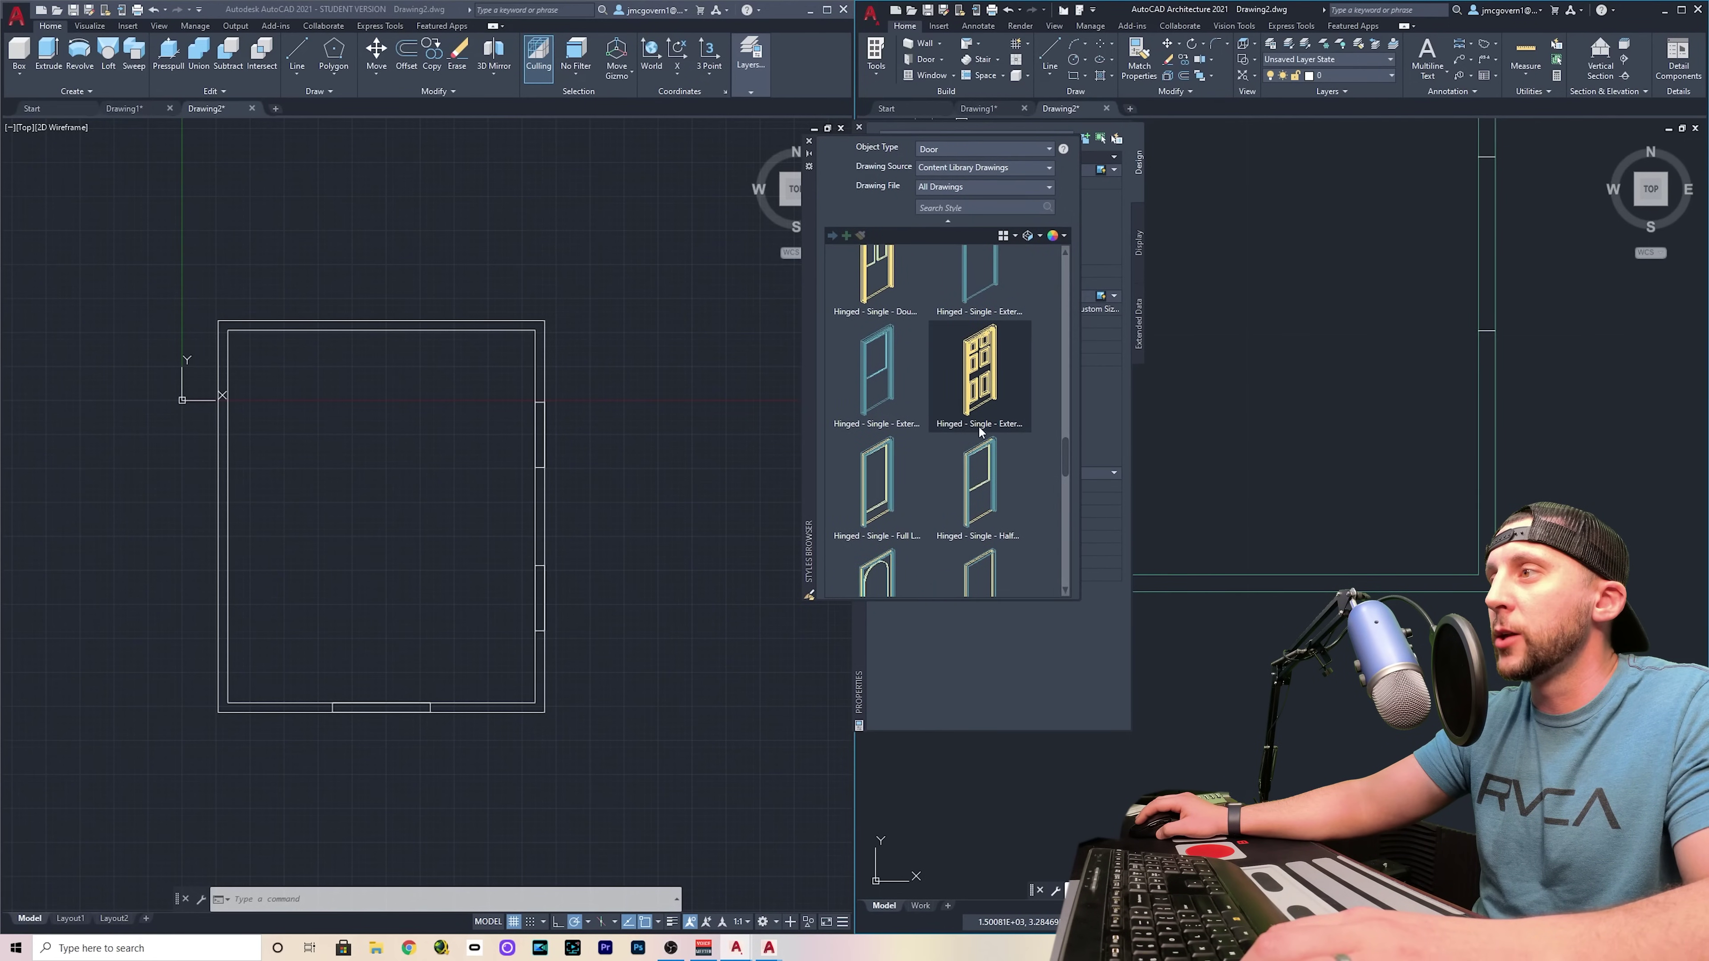
{"action": "left_click", "coordinate": [987, 382]}
{"action": "left_click", "coordinate": [809, 141]}
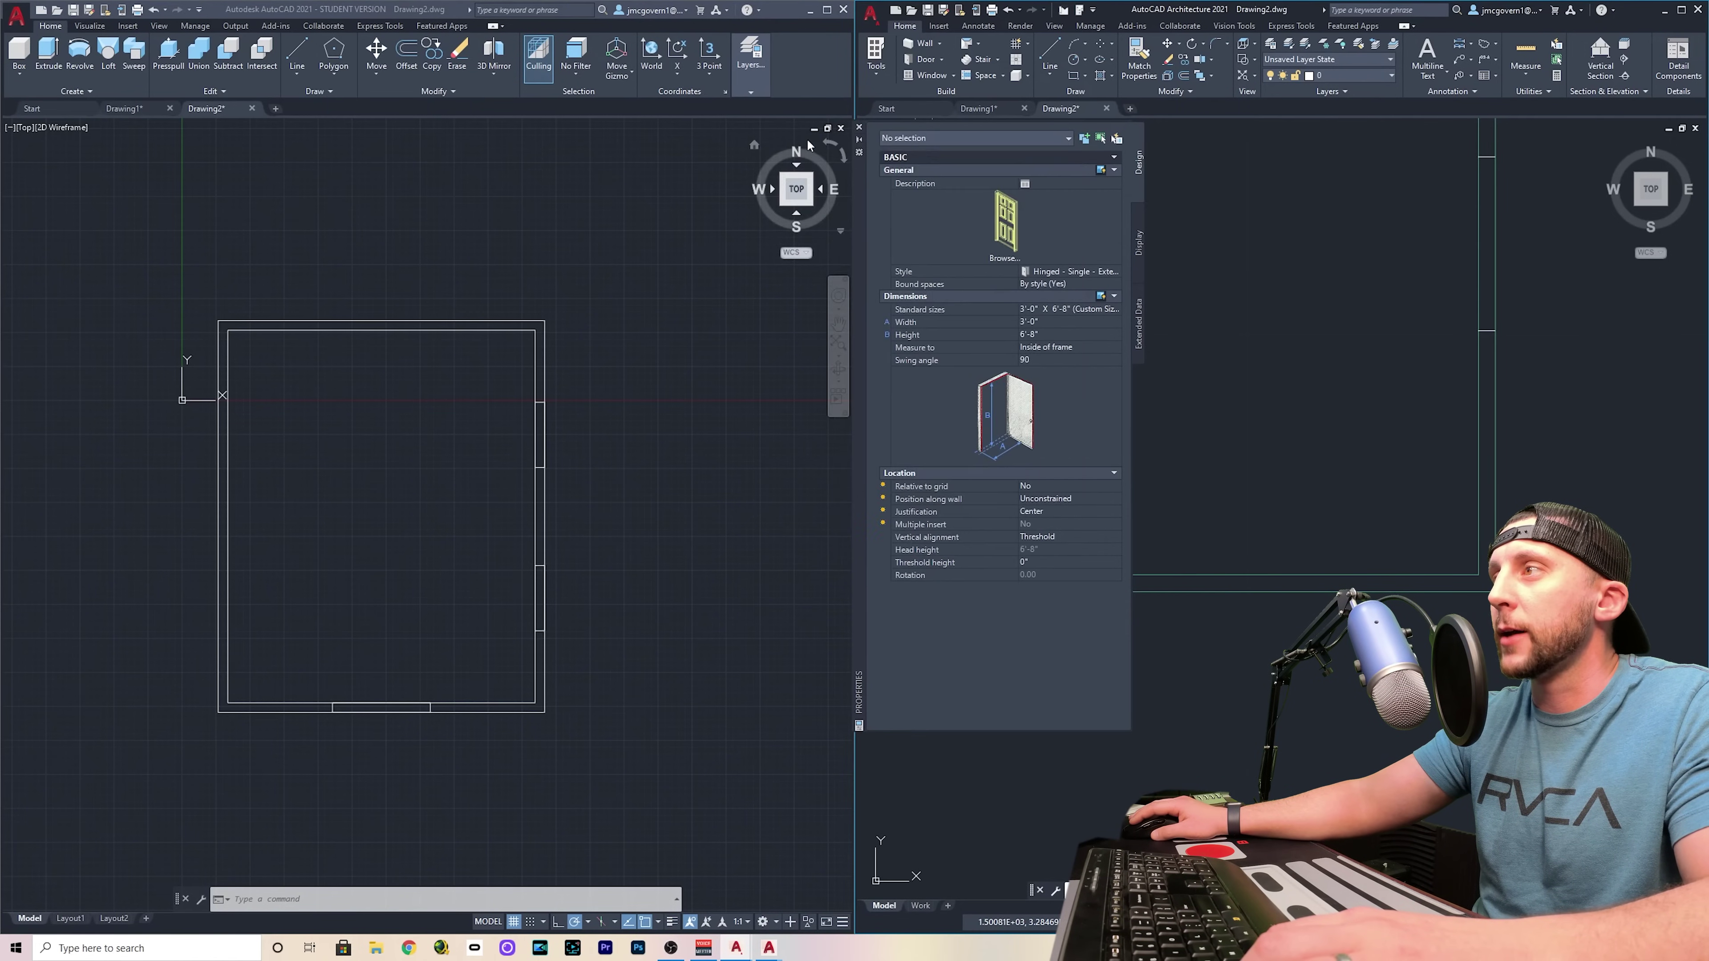
{"action": "left_click", "coordinate": [858, 127]}
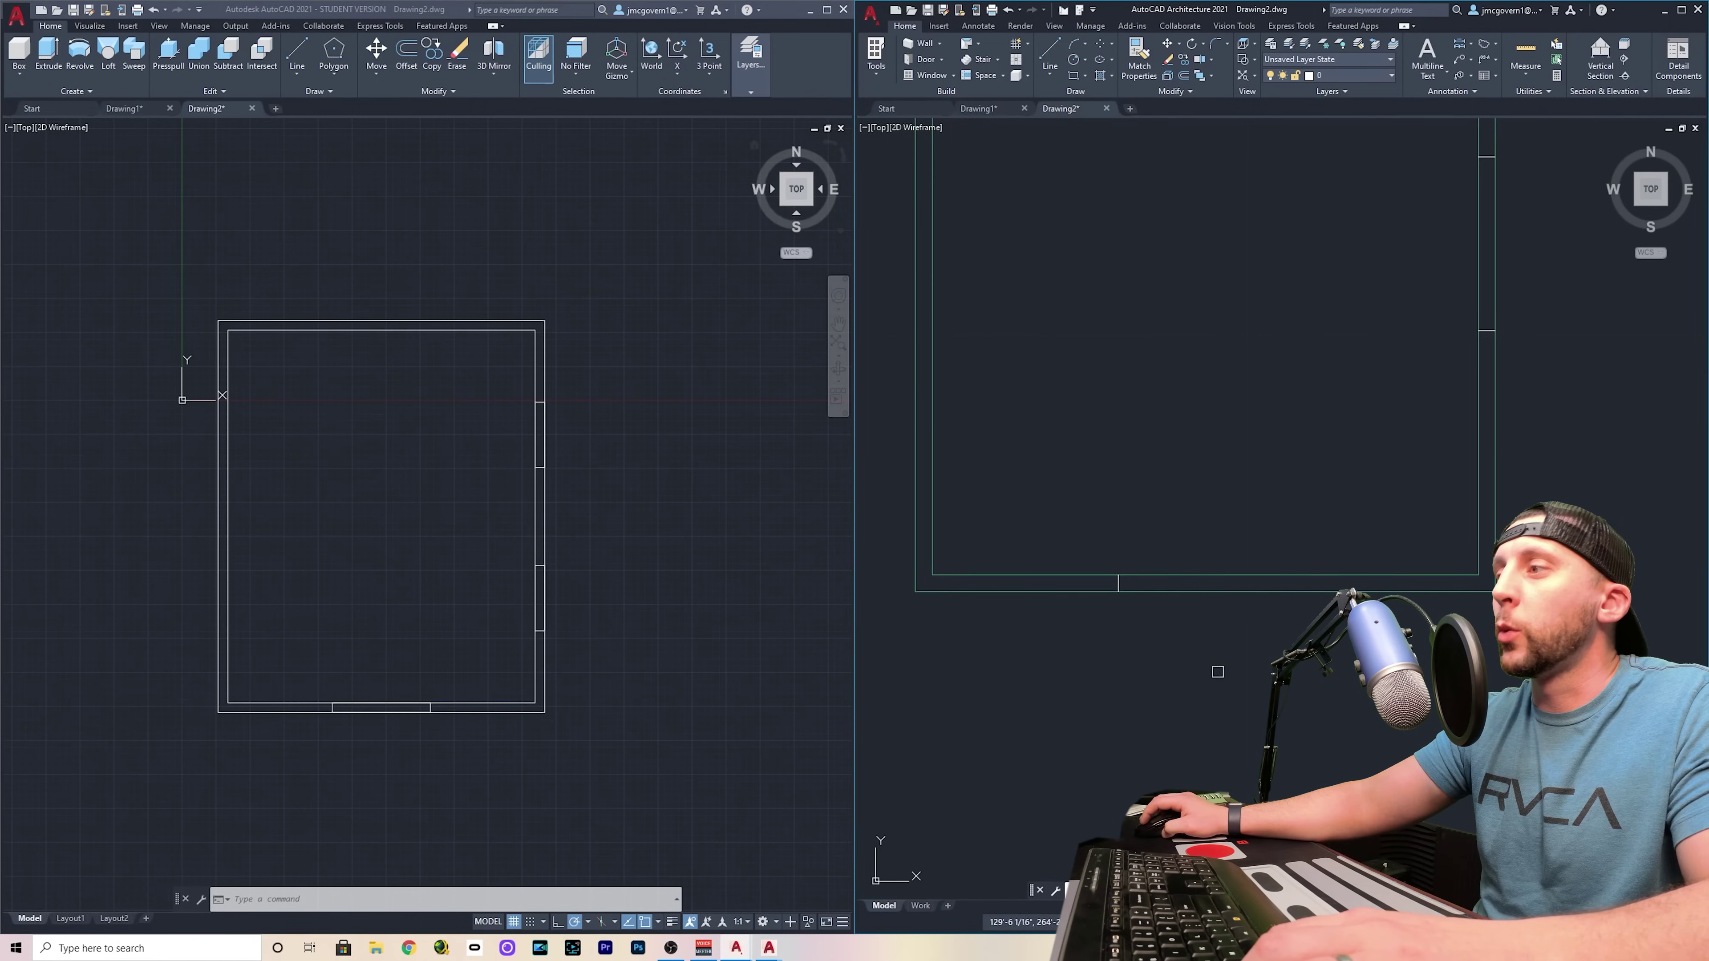
Insert the door in the lower wall, to the right of the cross line and swinging outward
{"action": "left_click", "coordinate": [1204, 592]}
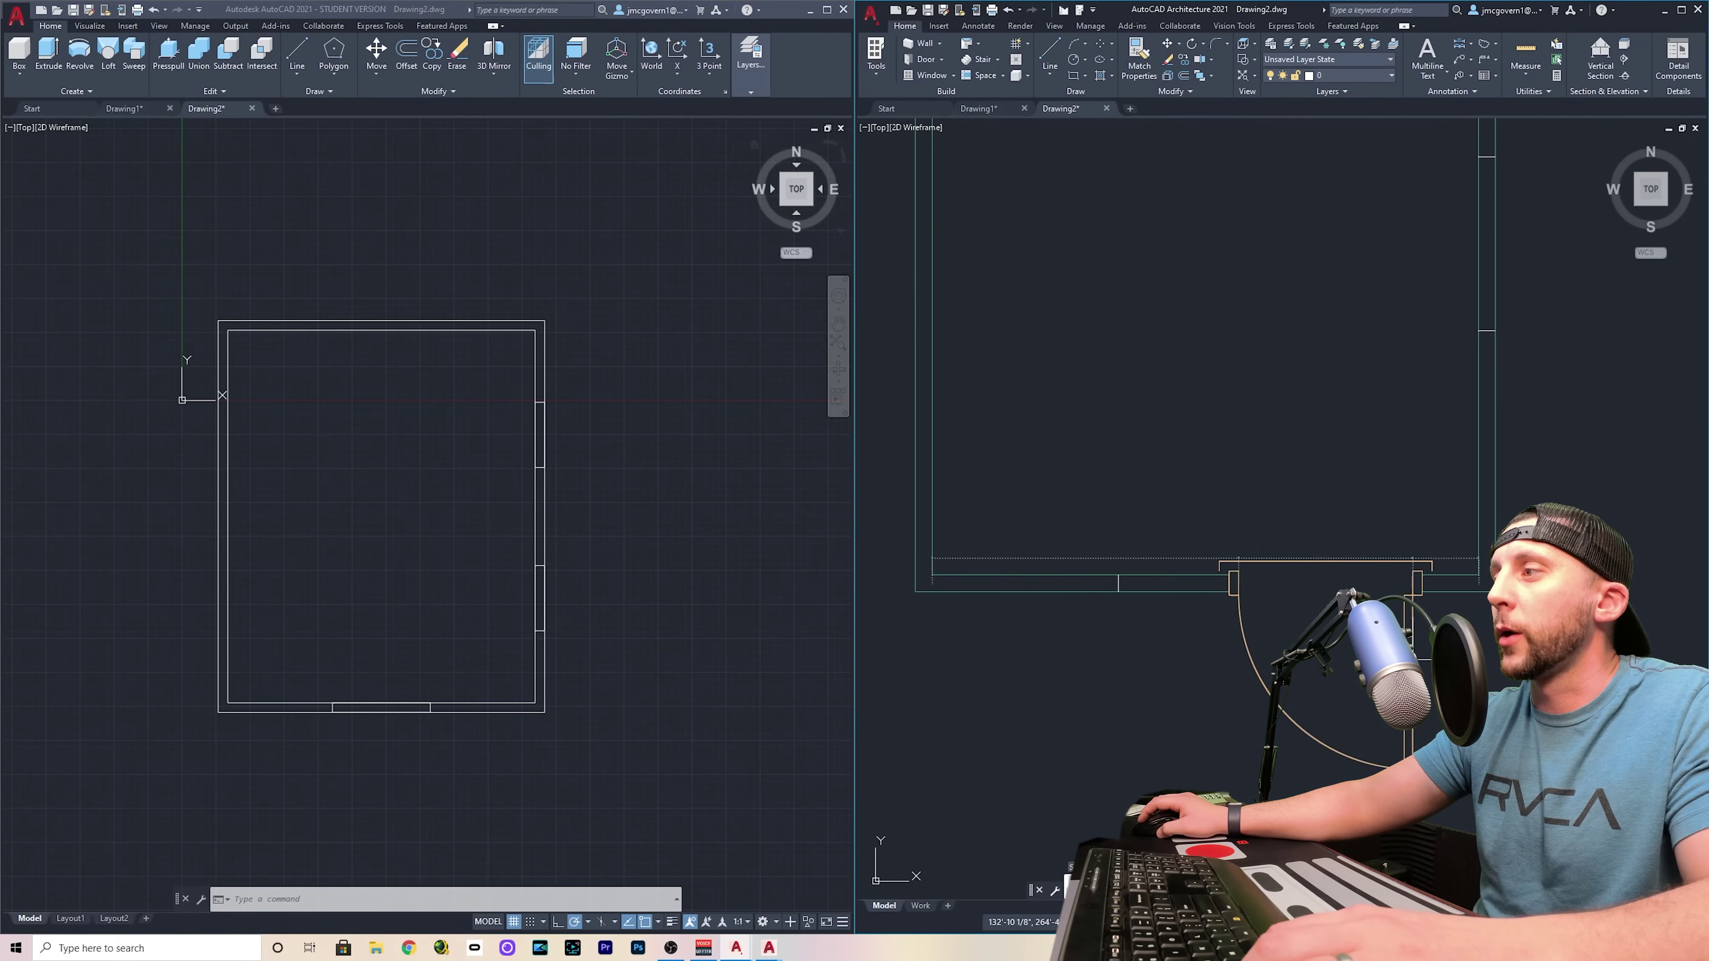
{"action": "left_click", "coordinate": [1396, 660]}
{"action": "key", "text": "Escape"}
Move the door left along the lower wall, from its left jamb's upper corner to the cross line marking the opening
{"action": "left_click", "coordinate": [1314, 749]}
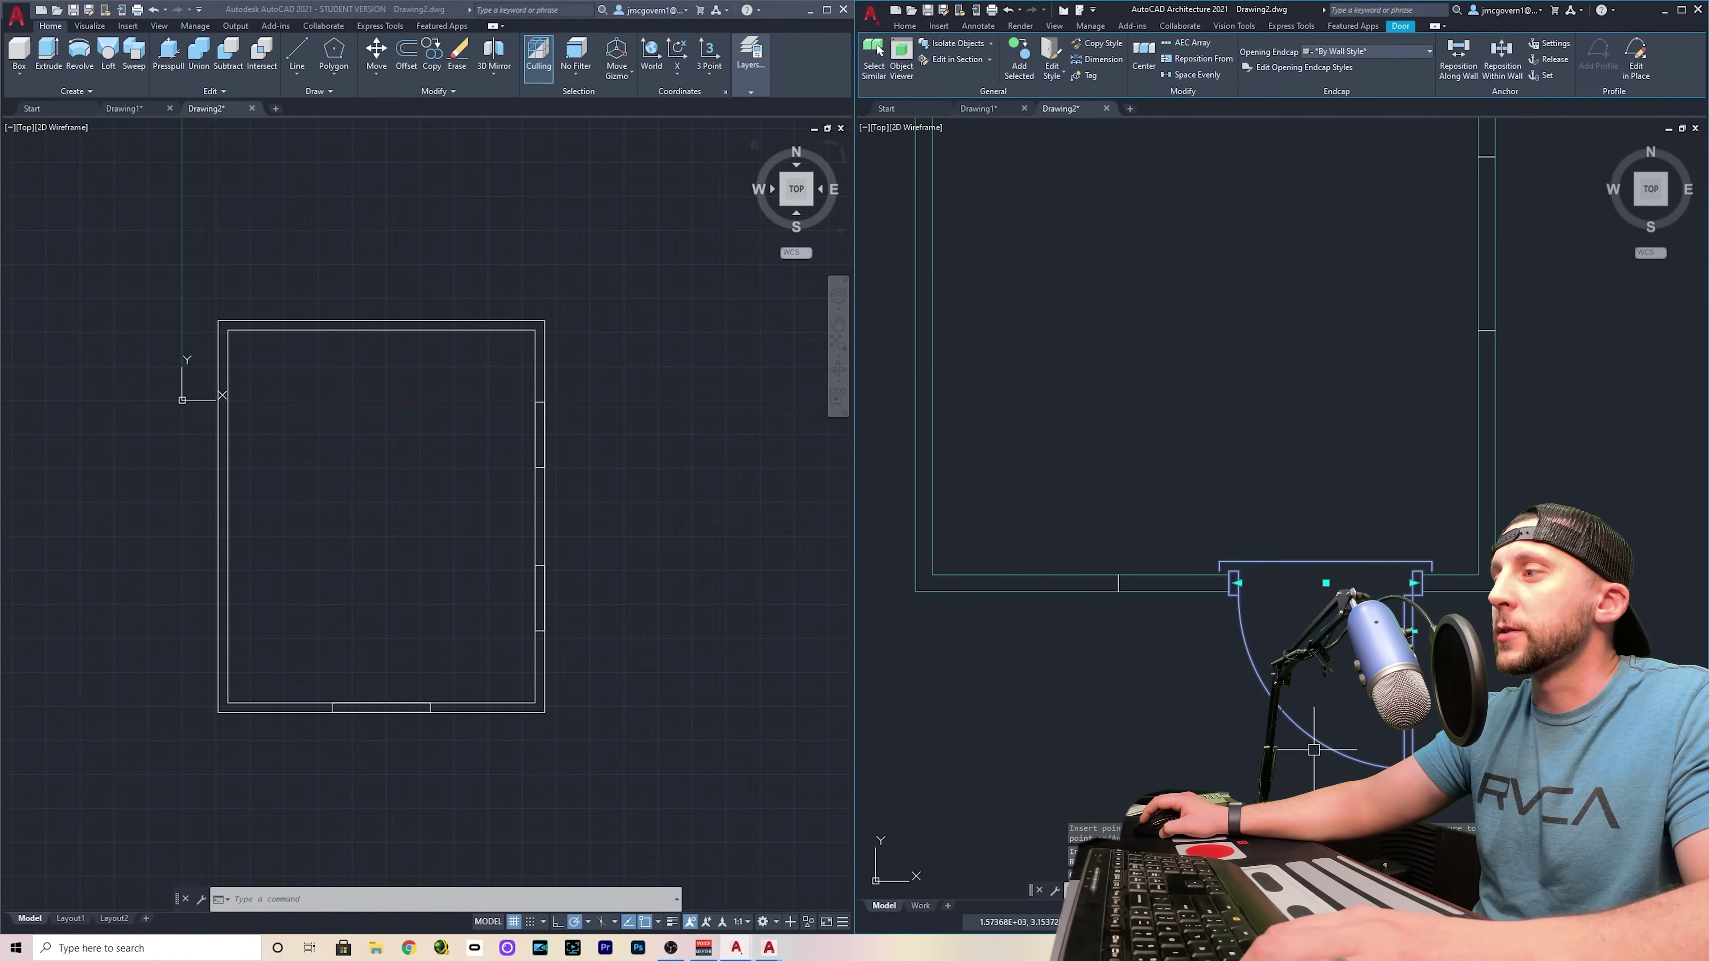
{"action": "key", "text": "Escape"}
{"action": "scroll", "coordinate": [1280, 576], "scroll_direction": "up", "scroll_amount": 4}
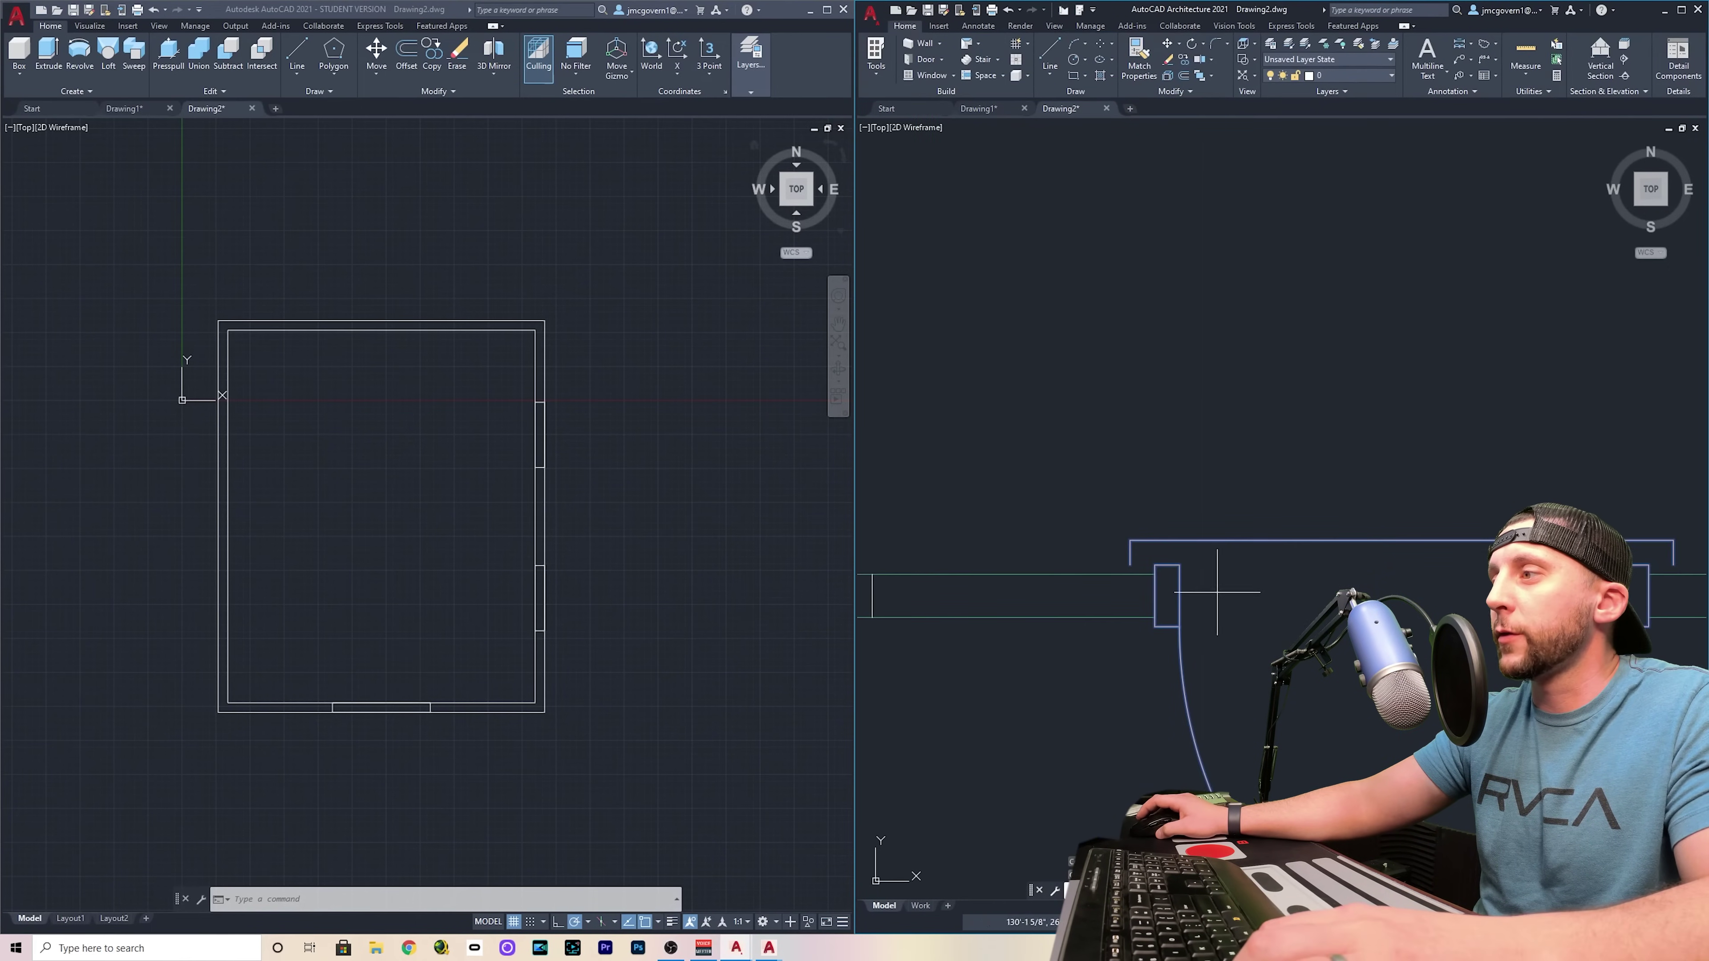
{"action": "left_click", "coordinate": [1180, 565]}
{"action": "middle_click_drag", "start_coordinate": [1013, 586], "coordinate": [1194, 585]}
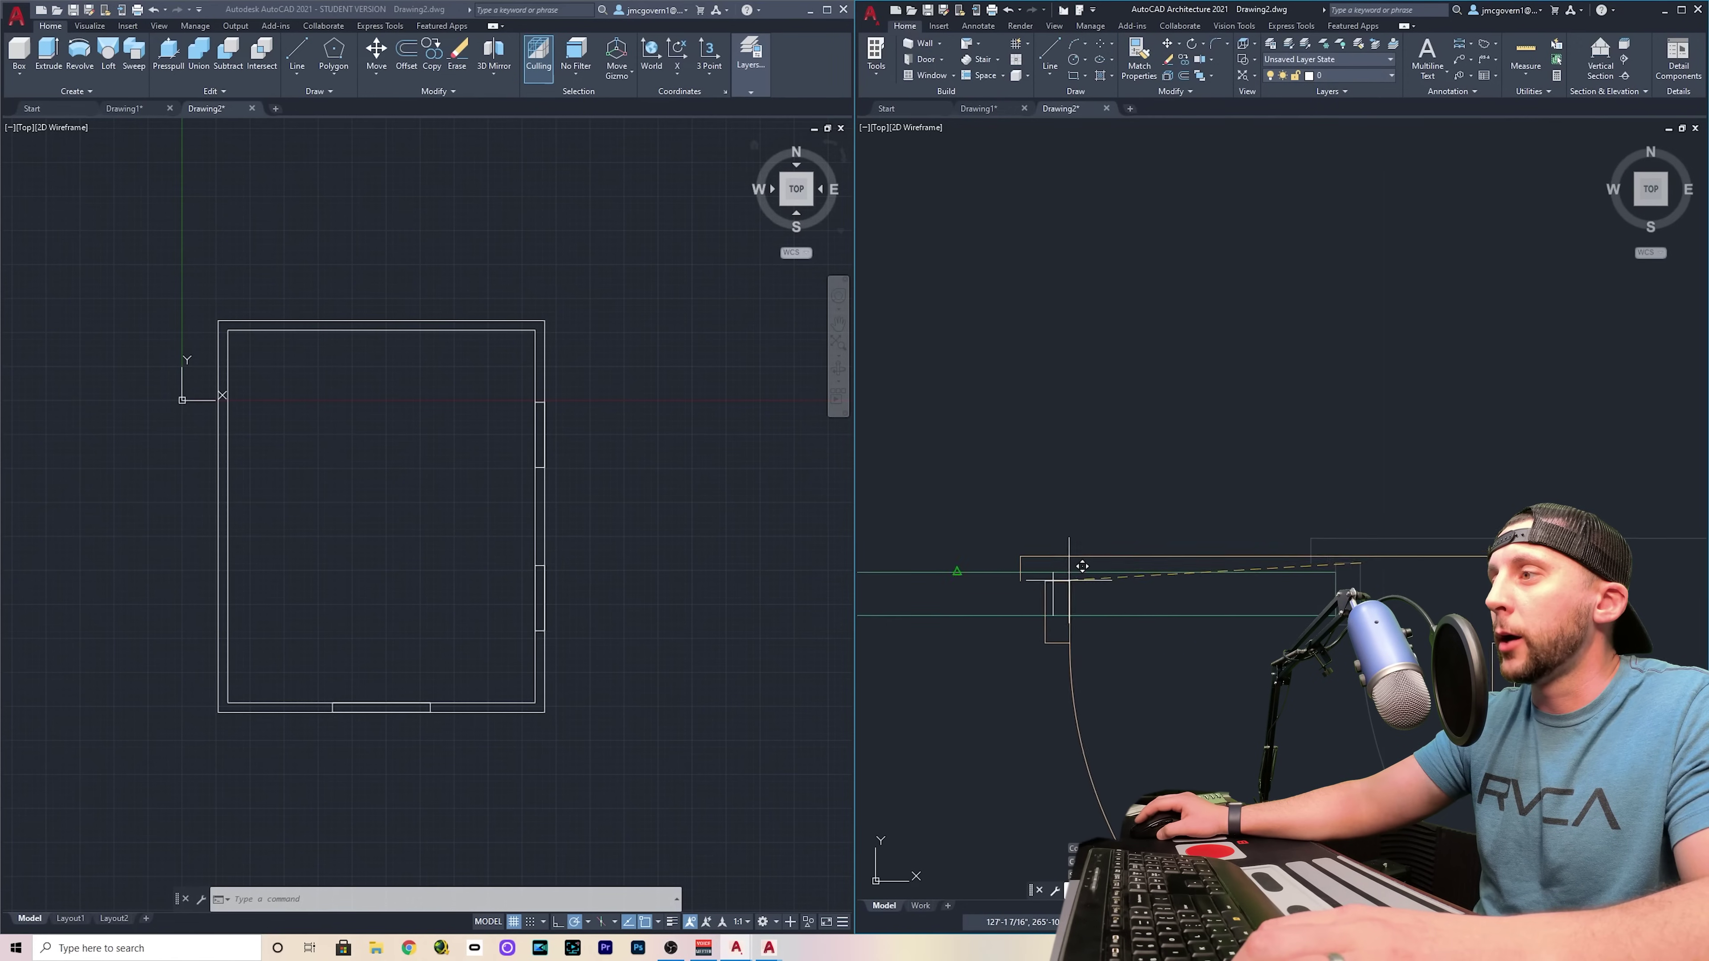
{"action": "left_click", "coordinate": [1047, 577]}
{"action": "scroll", "coordinate": [1101, 612], "scroll_direction": "down", "scroll_amount": 2}
{"action": "middle_click_drag", "start_coordinate": [1101, 612], "coordinate": [1116, 585]}
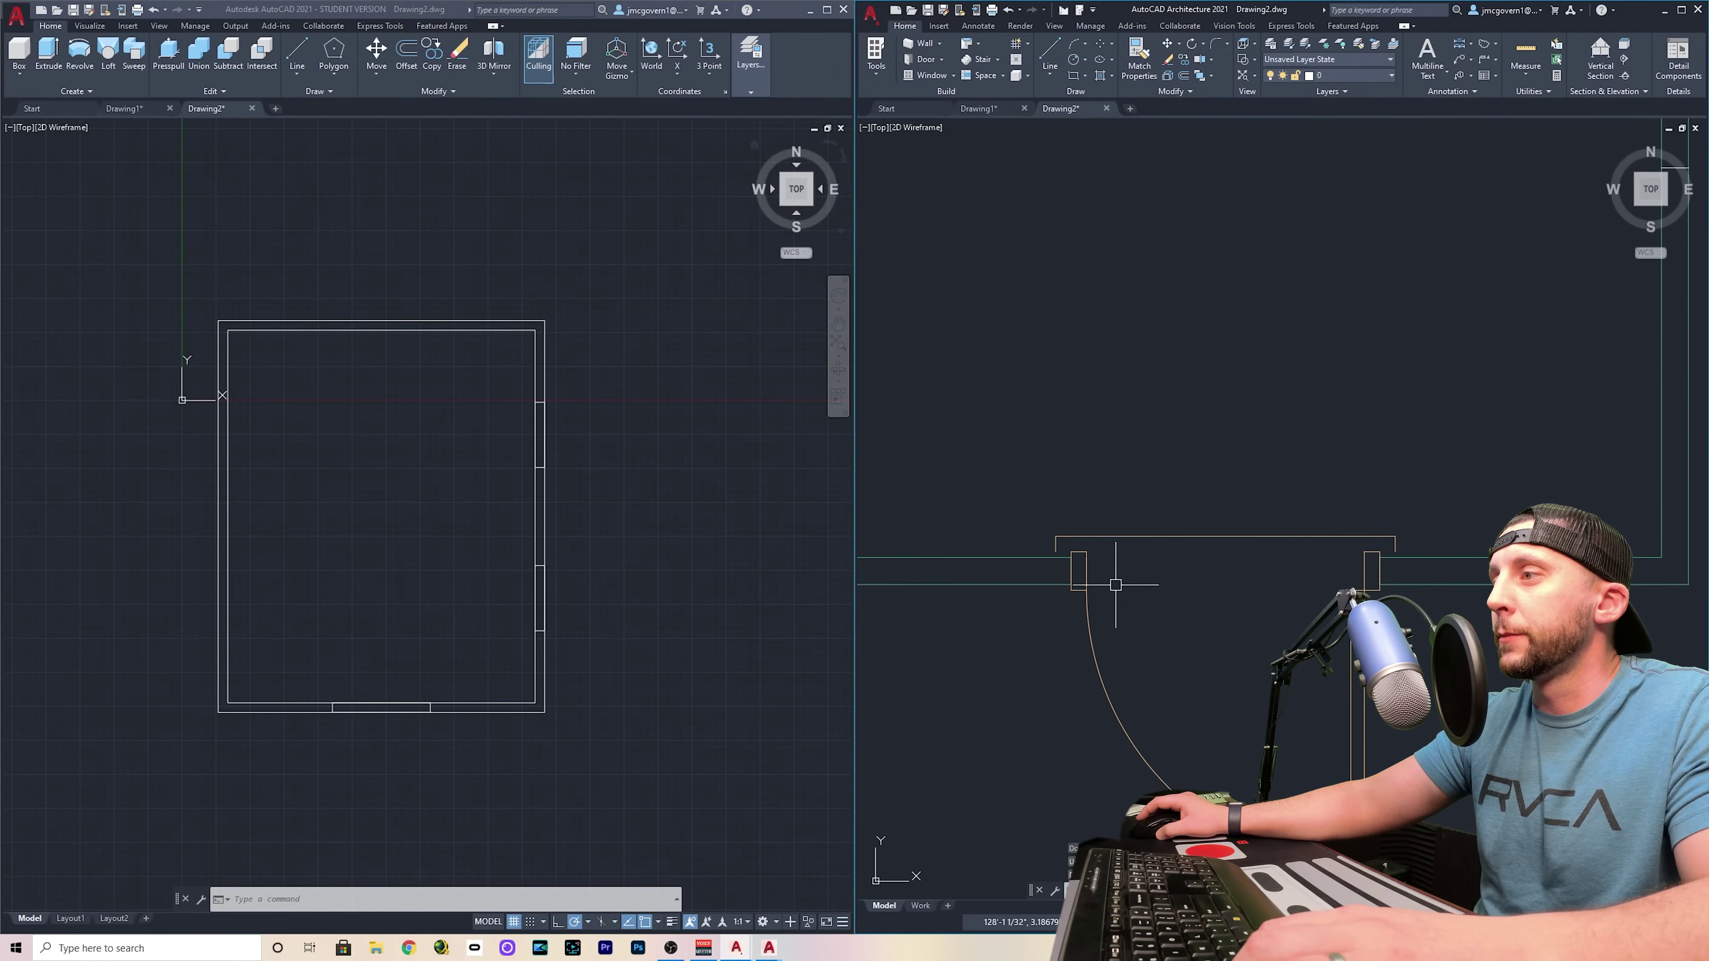
Delete the leftover cross line at the door's left jamb and flip the door to swing into the room, hinged on its left jamb
{"action": "left_click", "coordinate": [1086, 571]}
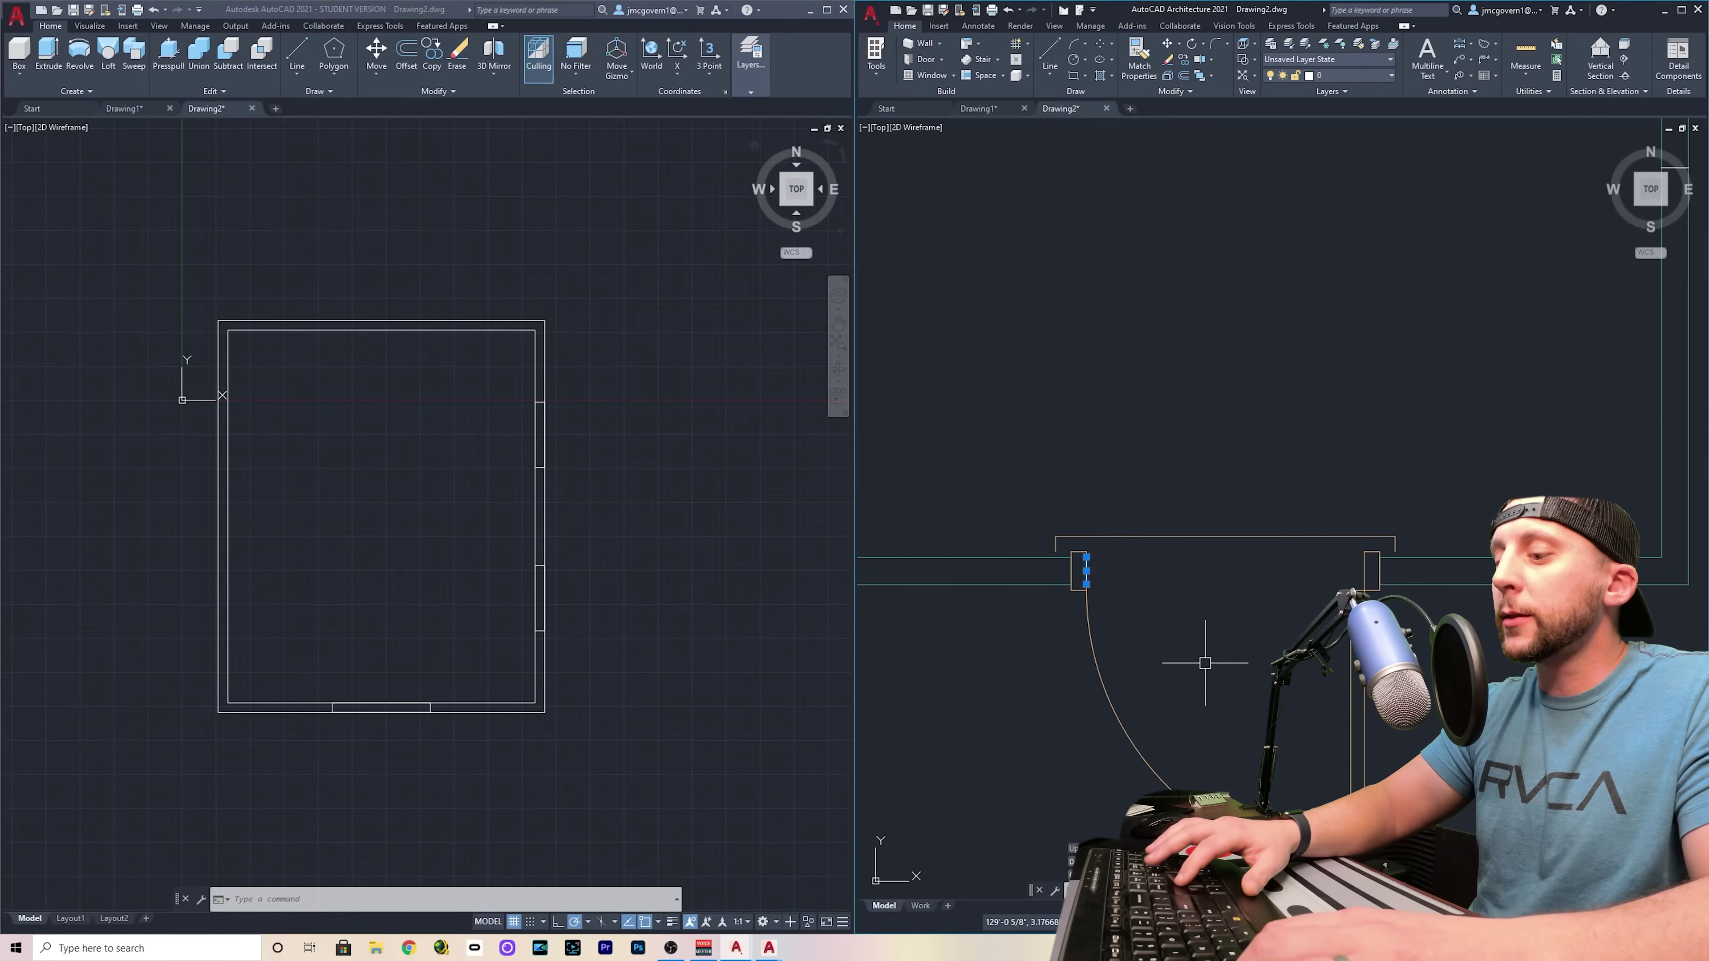
{"action": "key", "text": "Delete"}
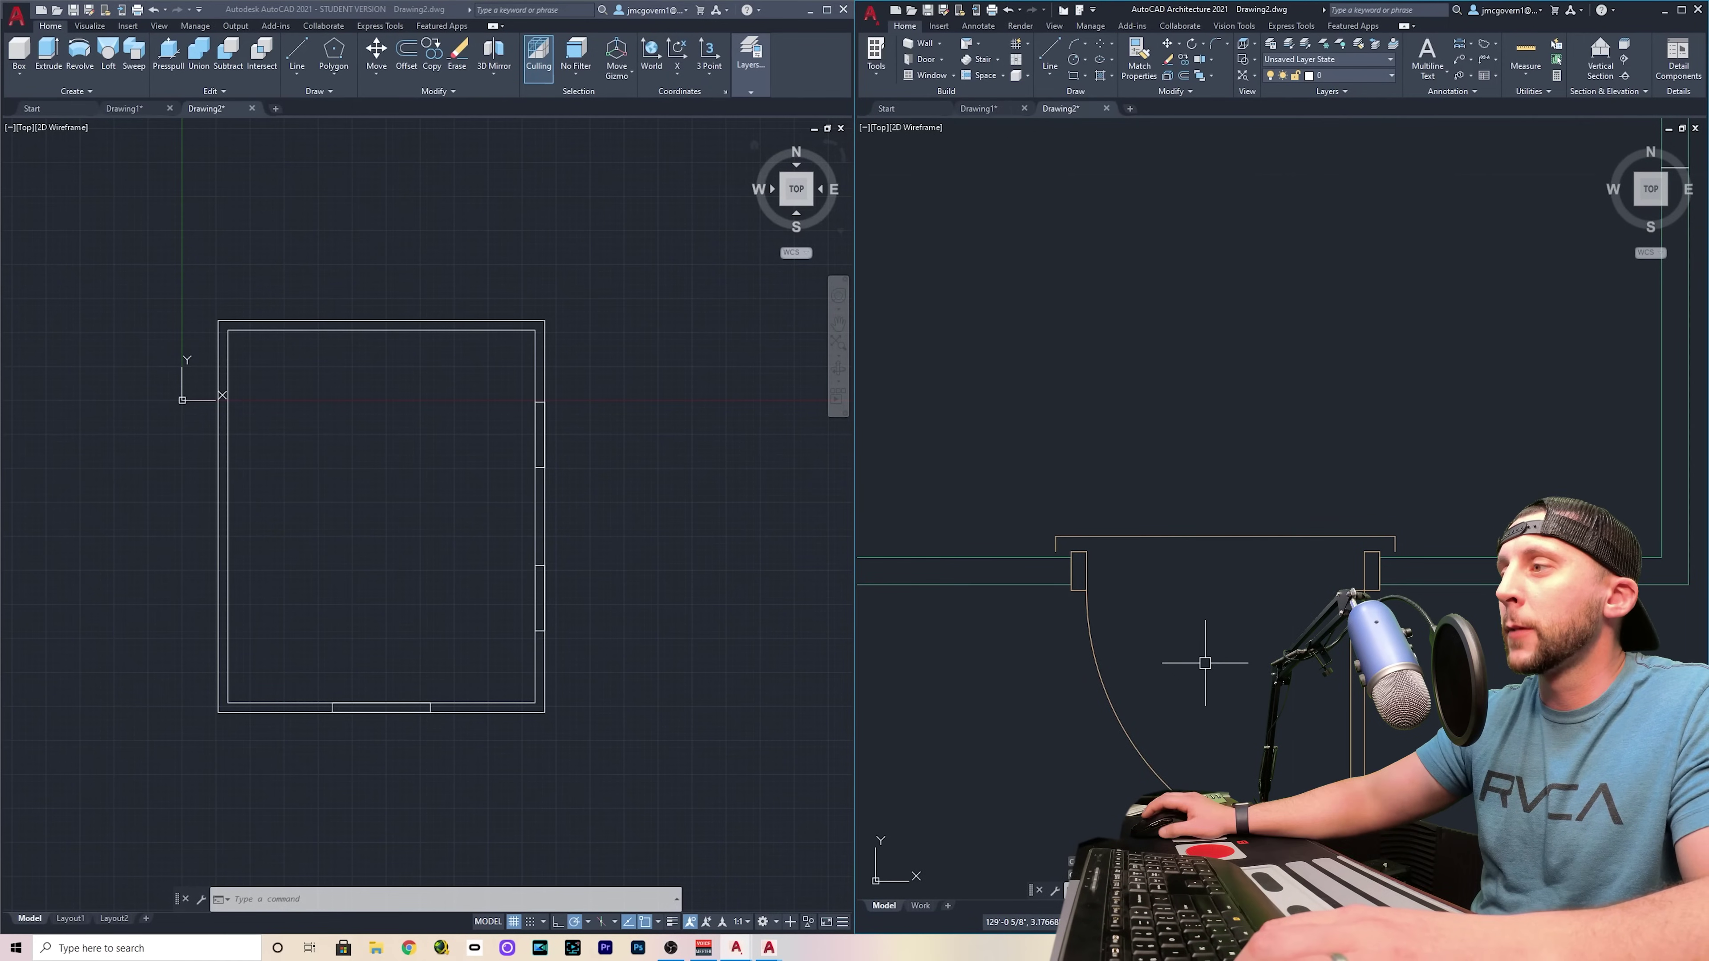
{"action": "middle_click_drag", "start_coordinate": [1411, 626], "coordinate": [1417, 526]}
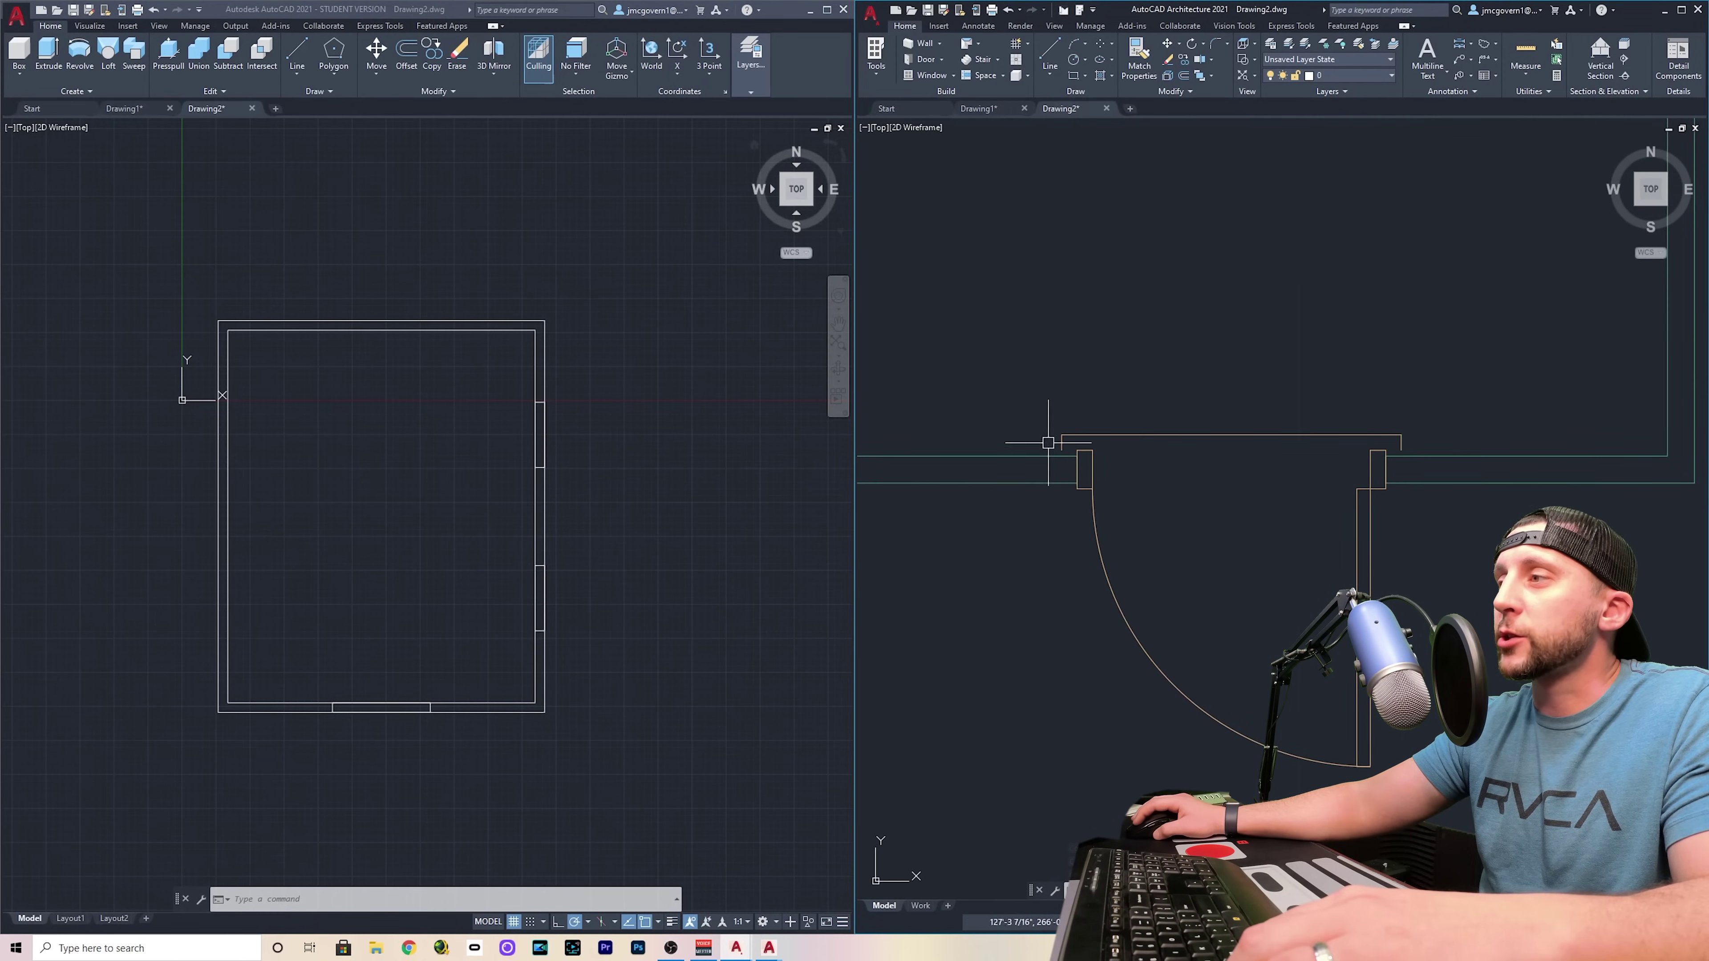
{"action": "left_click", "coordinate": [1354, 565]}
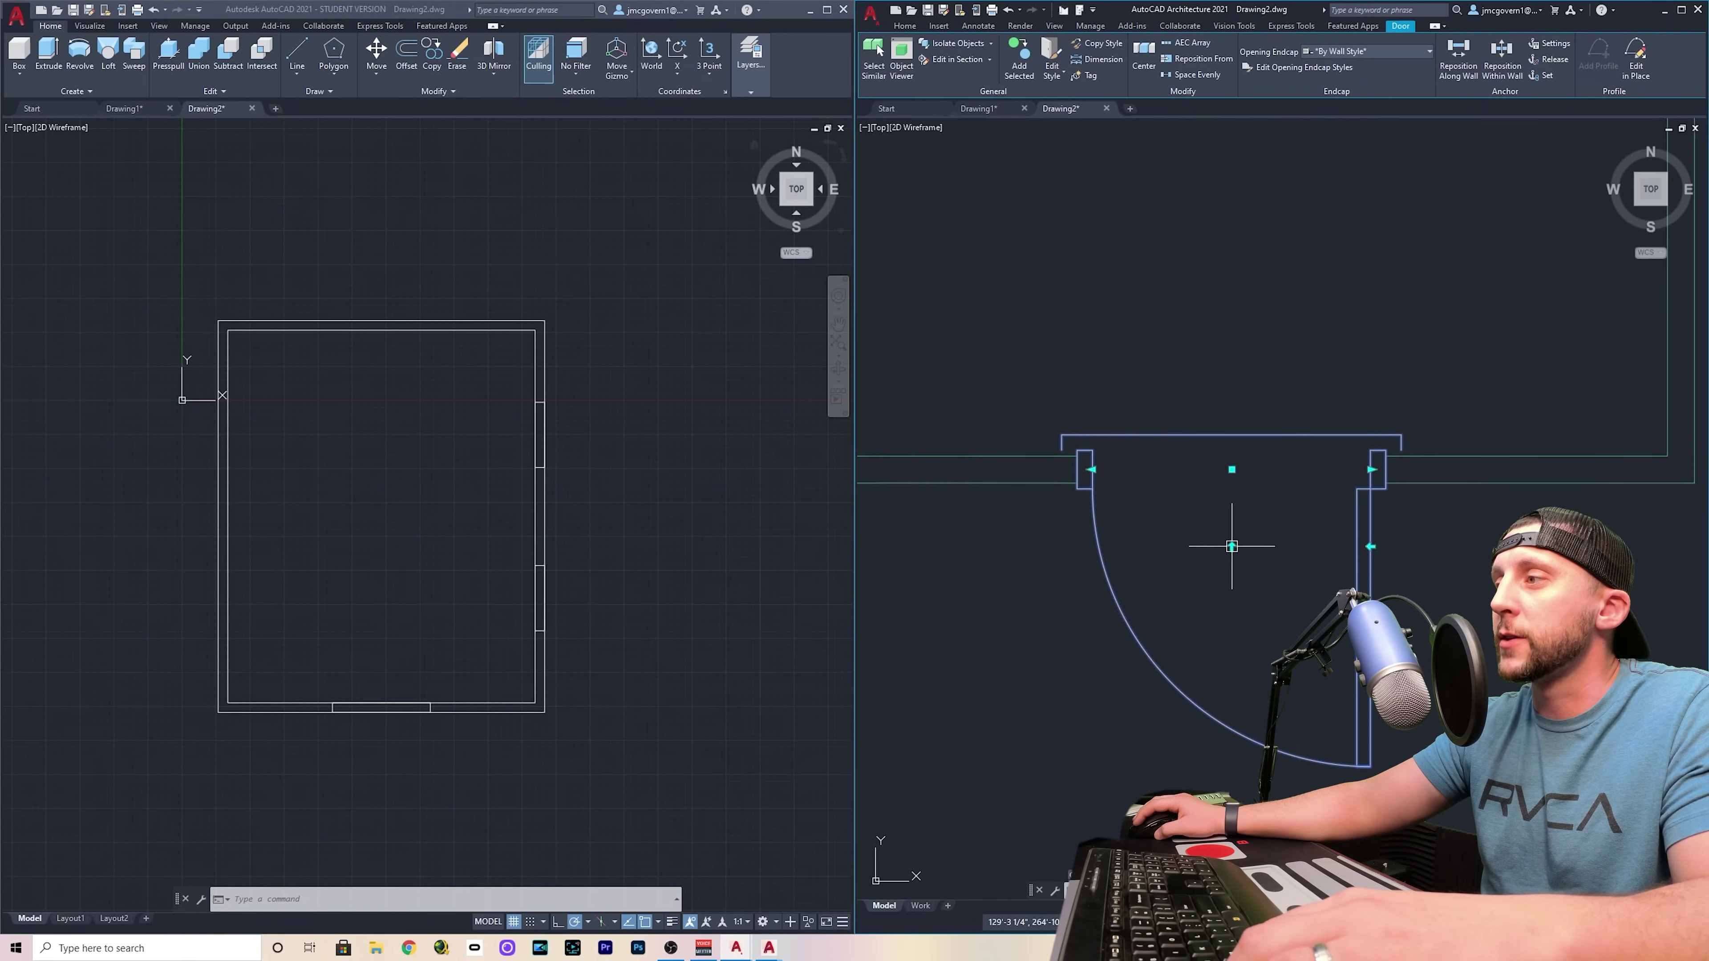
{"action": "left_click", "coordinate": [1231, 546]}
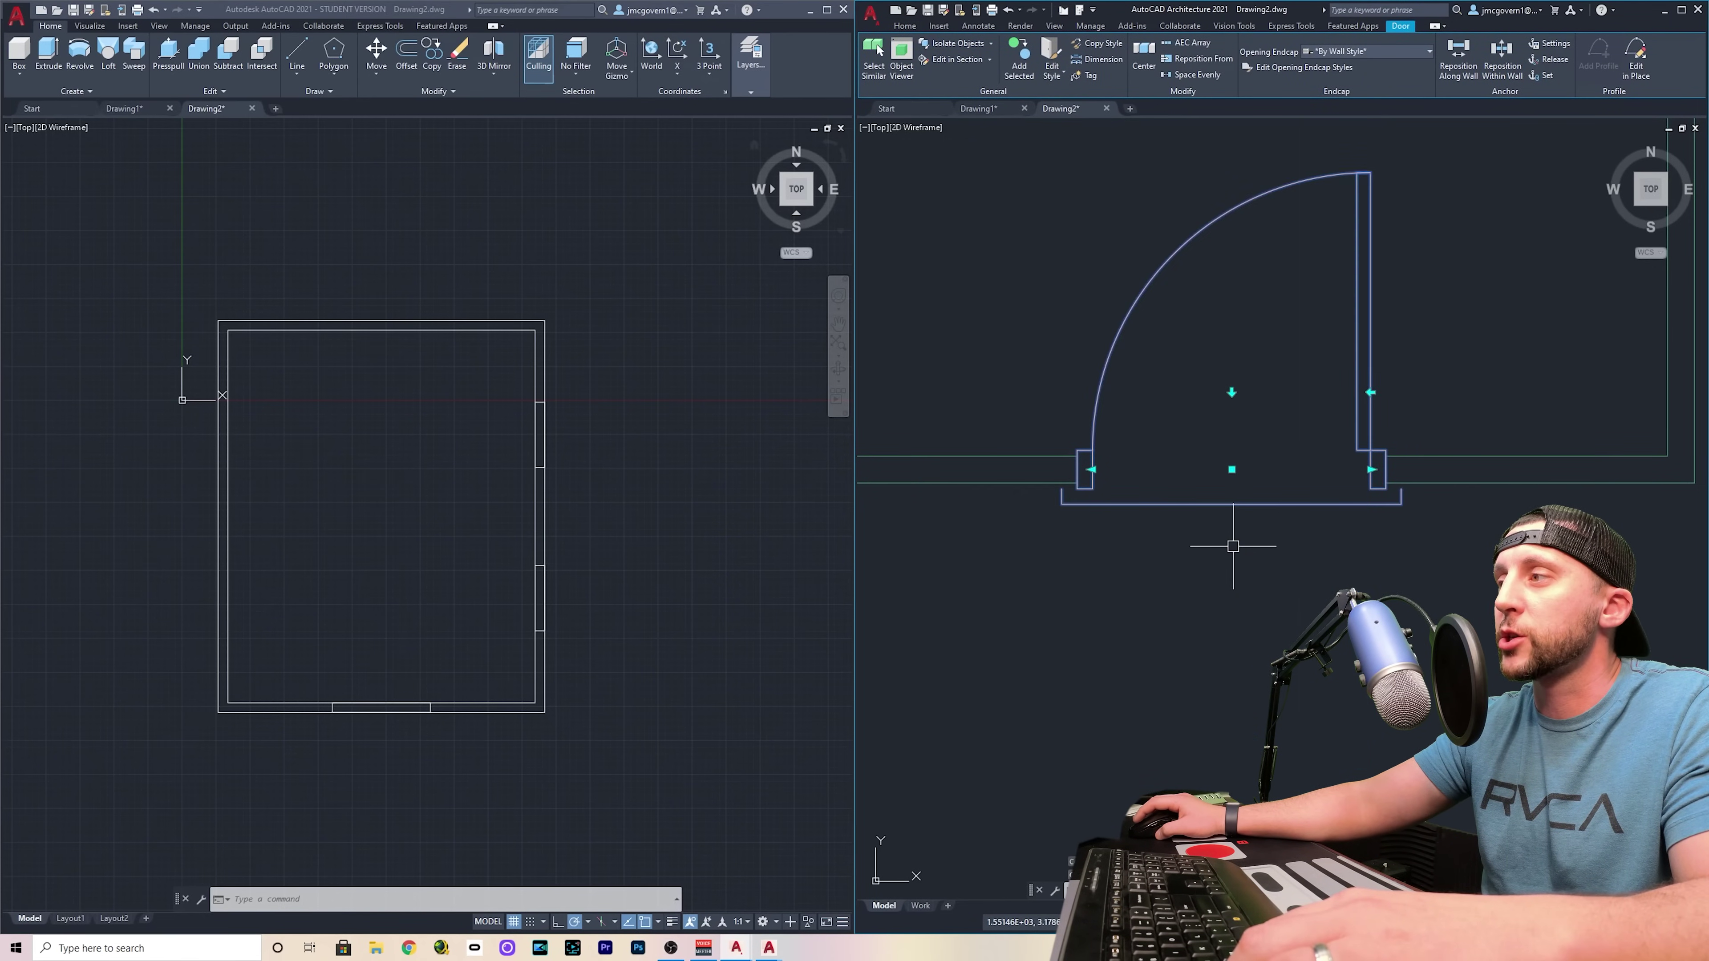
{"action": "left_click", "coordinate": [1371, 391]}
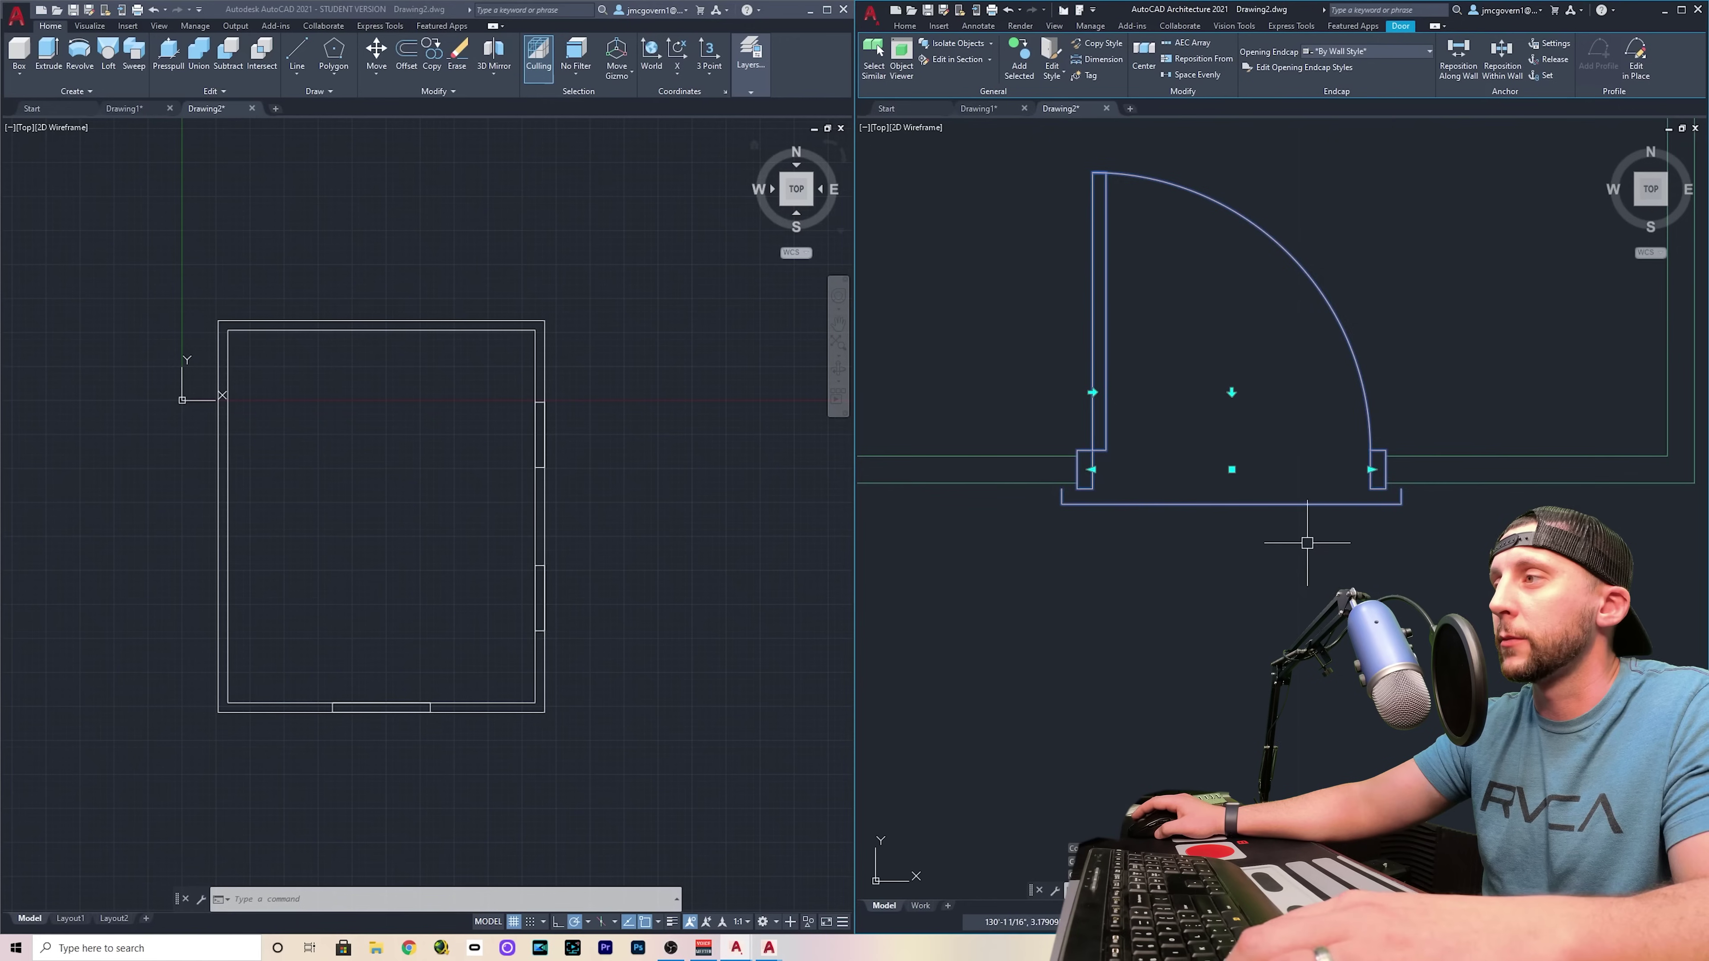
{"action": "key", "text": "Escape"}
{"action": "left_click", "coordinate": [1010, 410]}
{"action": "left_click", "coordinate": [1179, 536]}
Start a window and give it the Double Hung style from the content library
{"action": "scroll", "coordinate": [1360, 555], "scroll_direction": "down", "scroll_amount": 3}
{"action": "scroll", "coordinate": [1270, 565], "scroll_direction": "up", "scroll_amount": 8}
{"action": "middle_click_drag", "start_coordinate": [1233, 453], "coordinate": [1240, 377]}
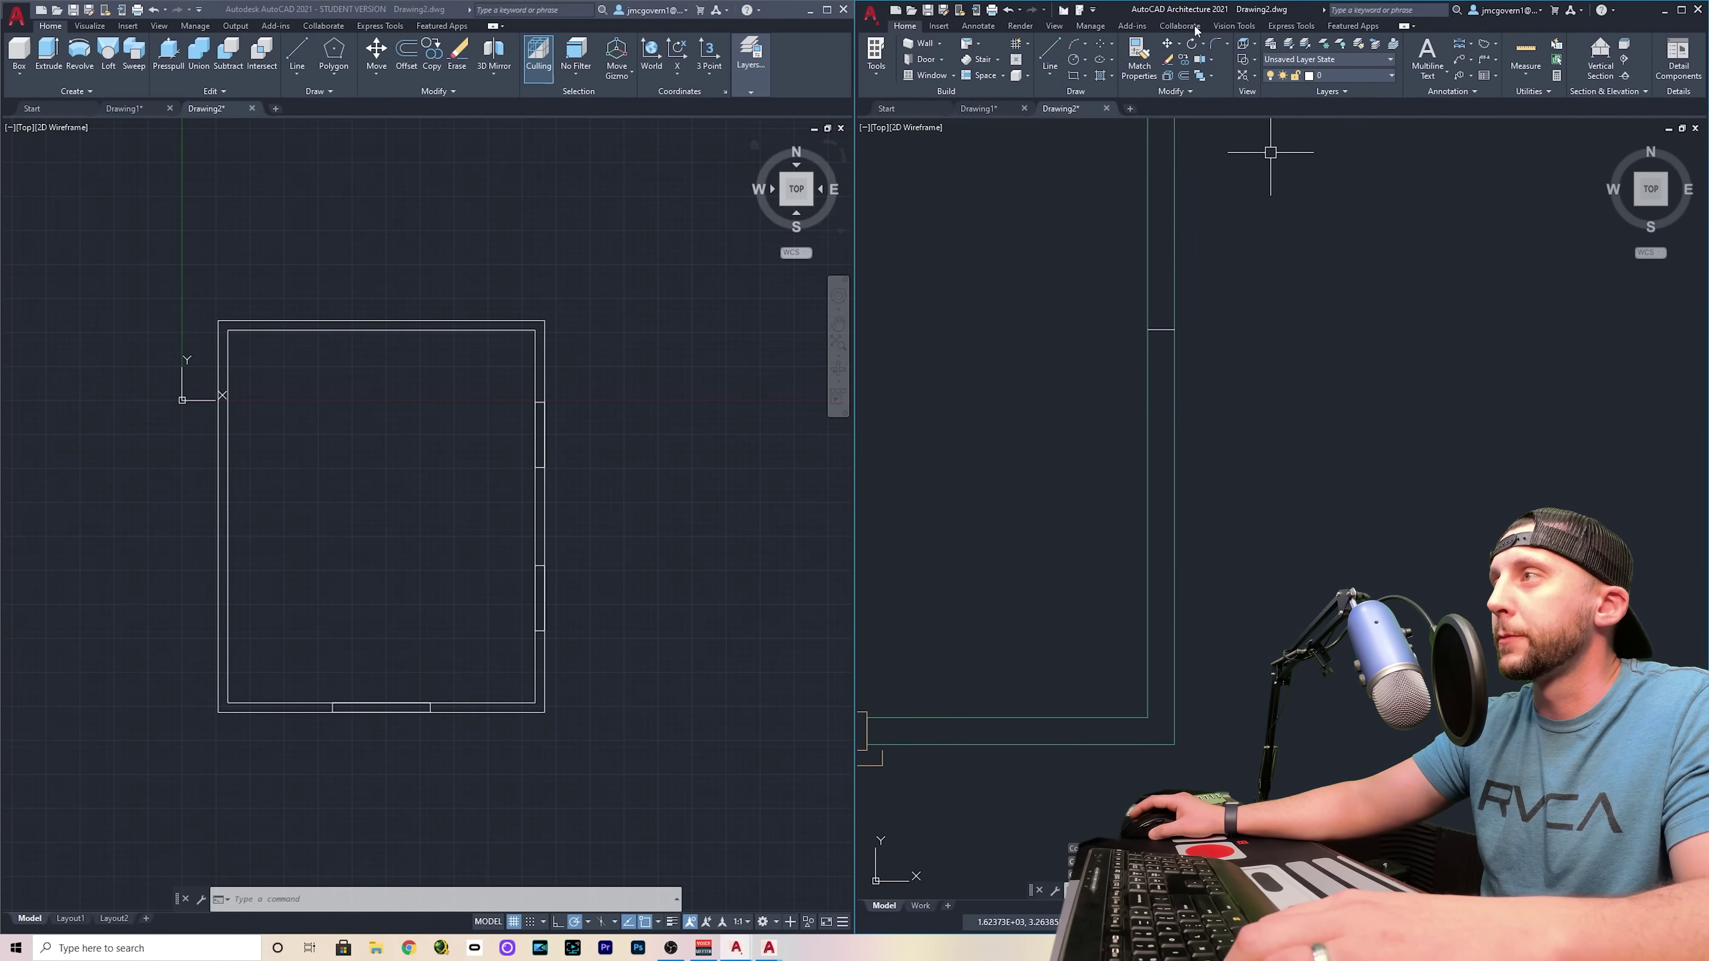
{"action": "left_click", "coordinate": [929, 75]}
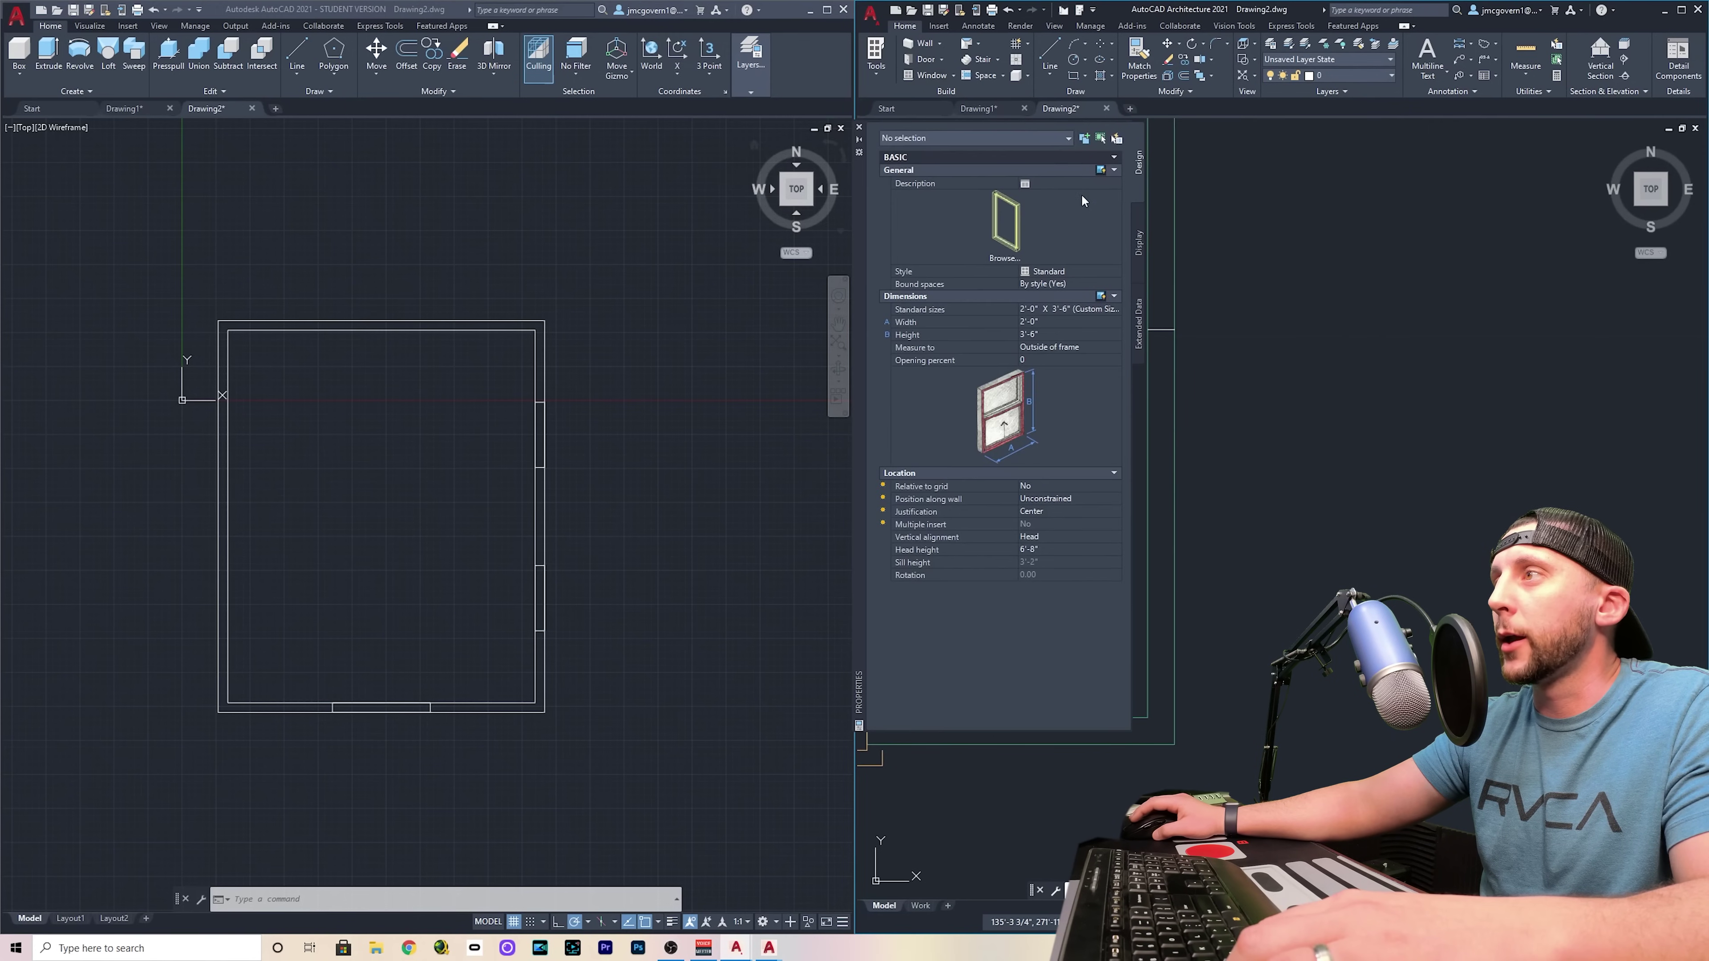
{"action": "left_click", "coordinate": [1000, 257]}
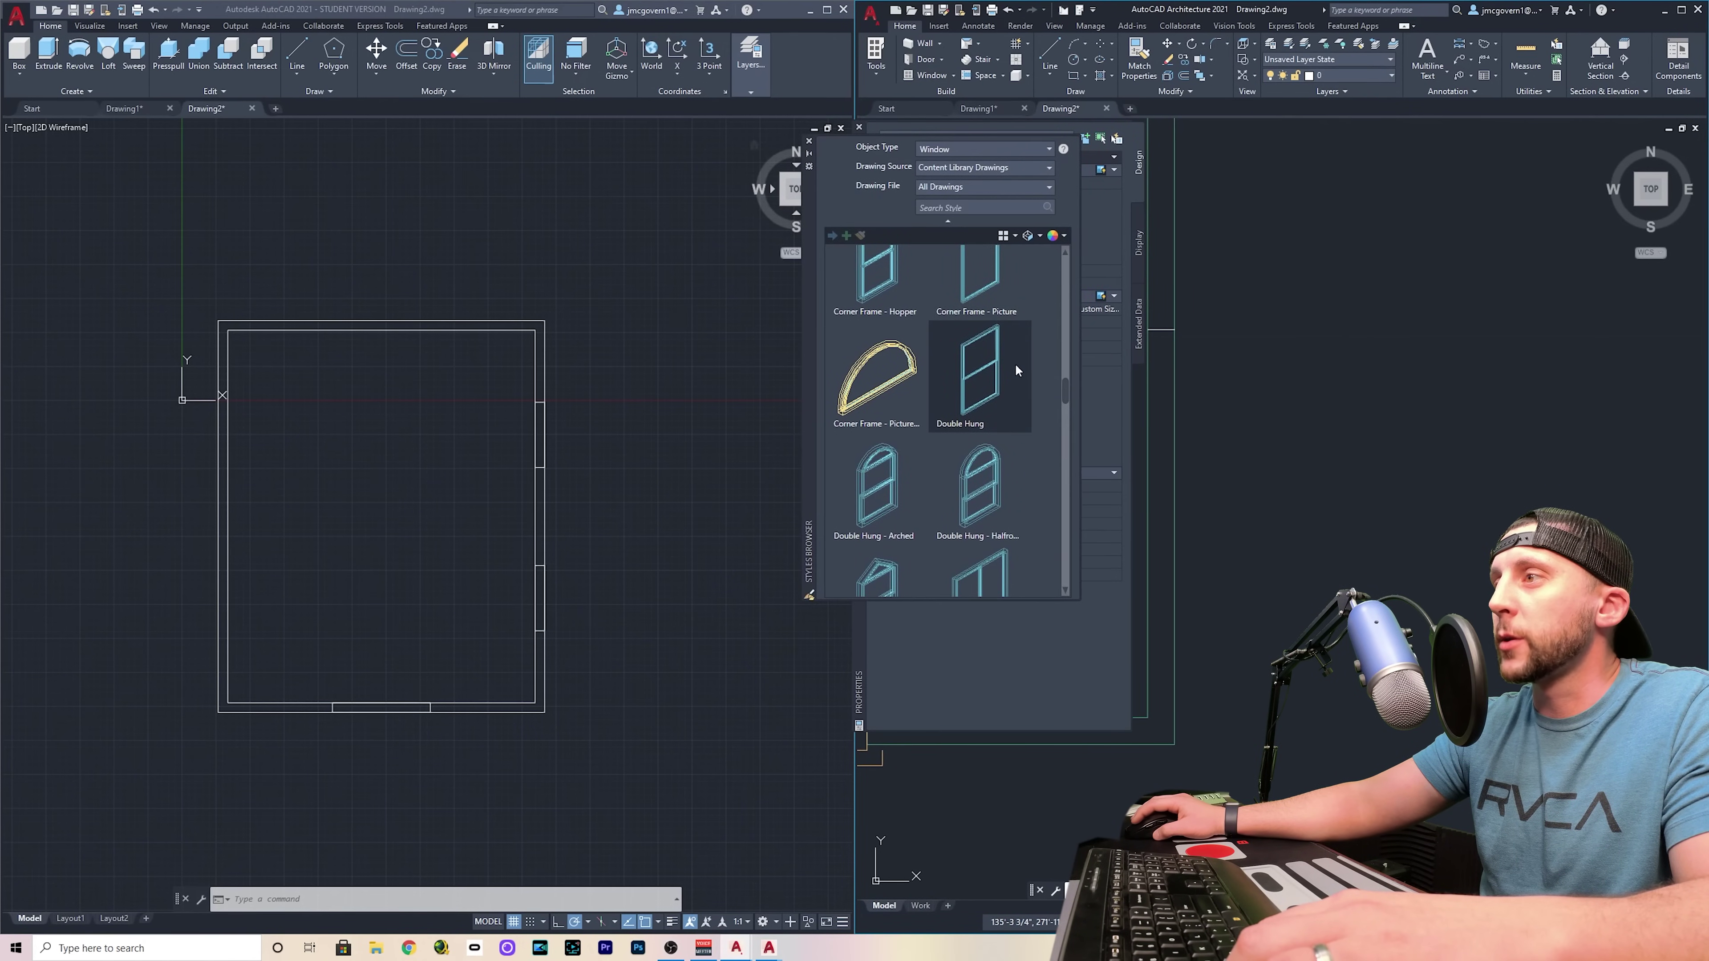
{"action": "left_click", "coordinate": [979, 367]}
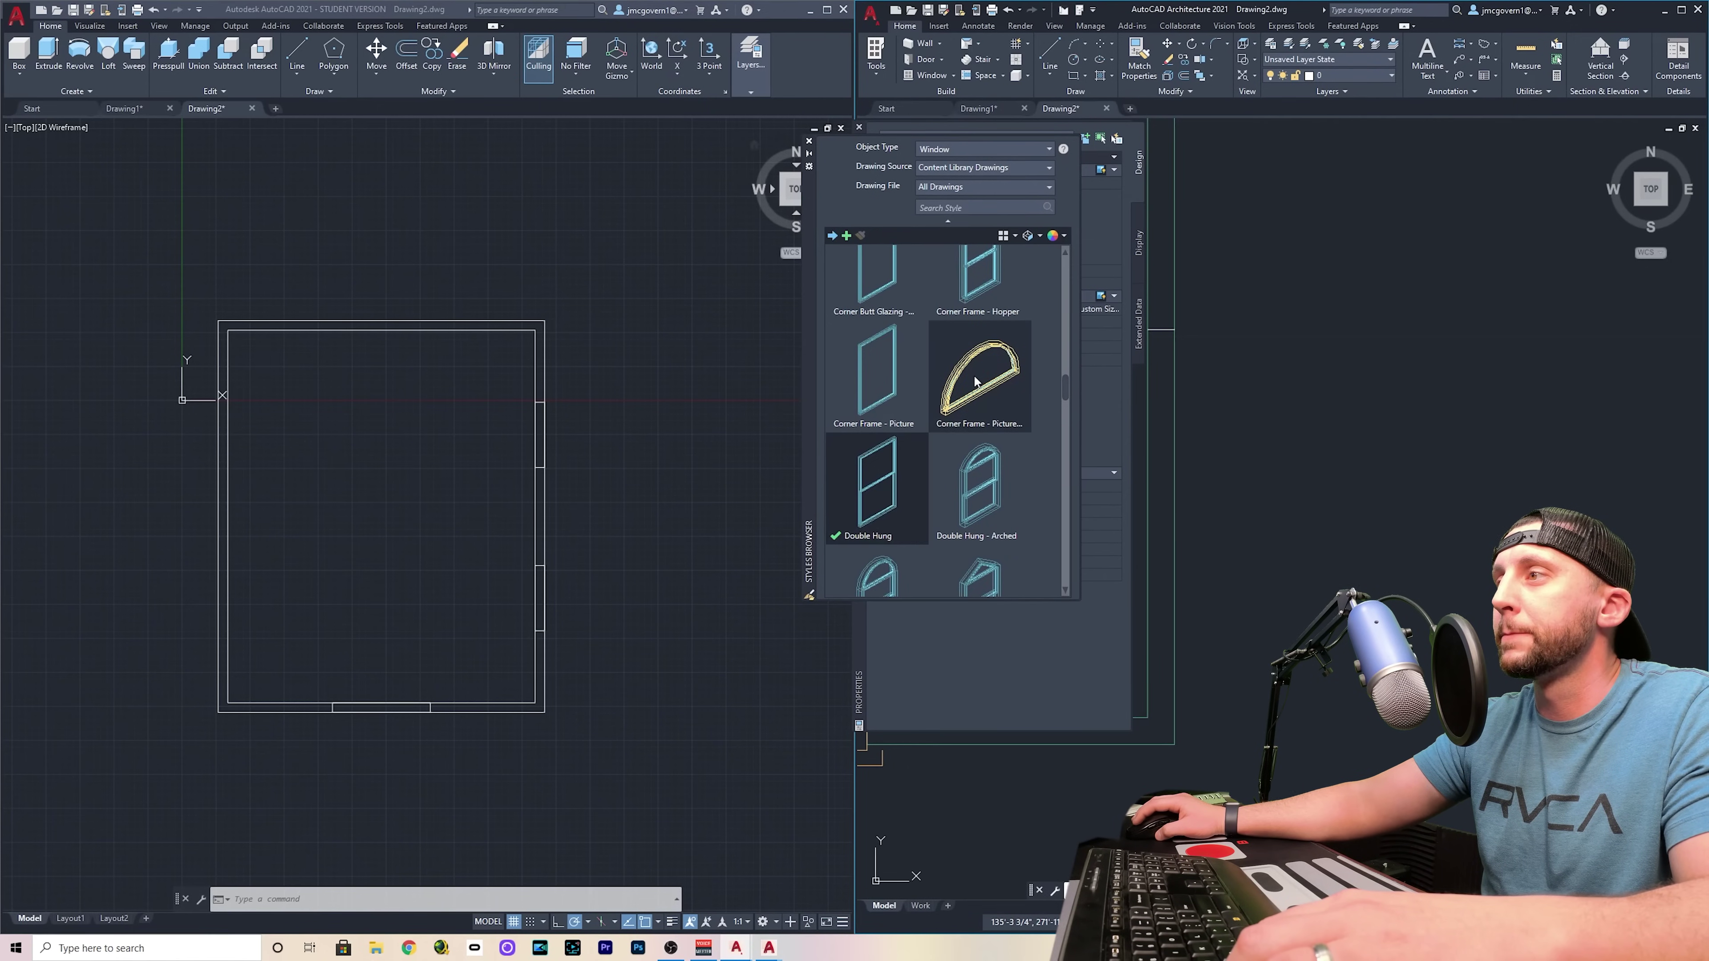
{"action": "left_click", "coordinate": [810, 142]}
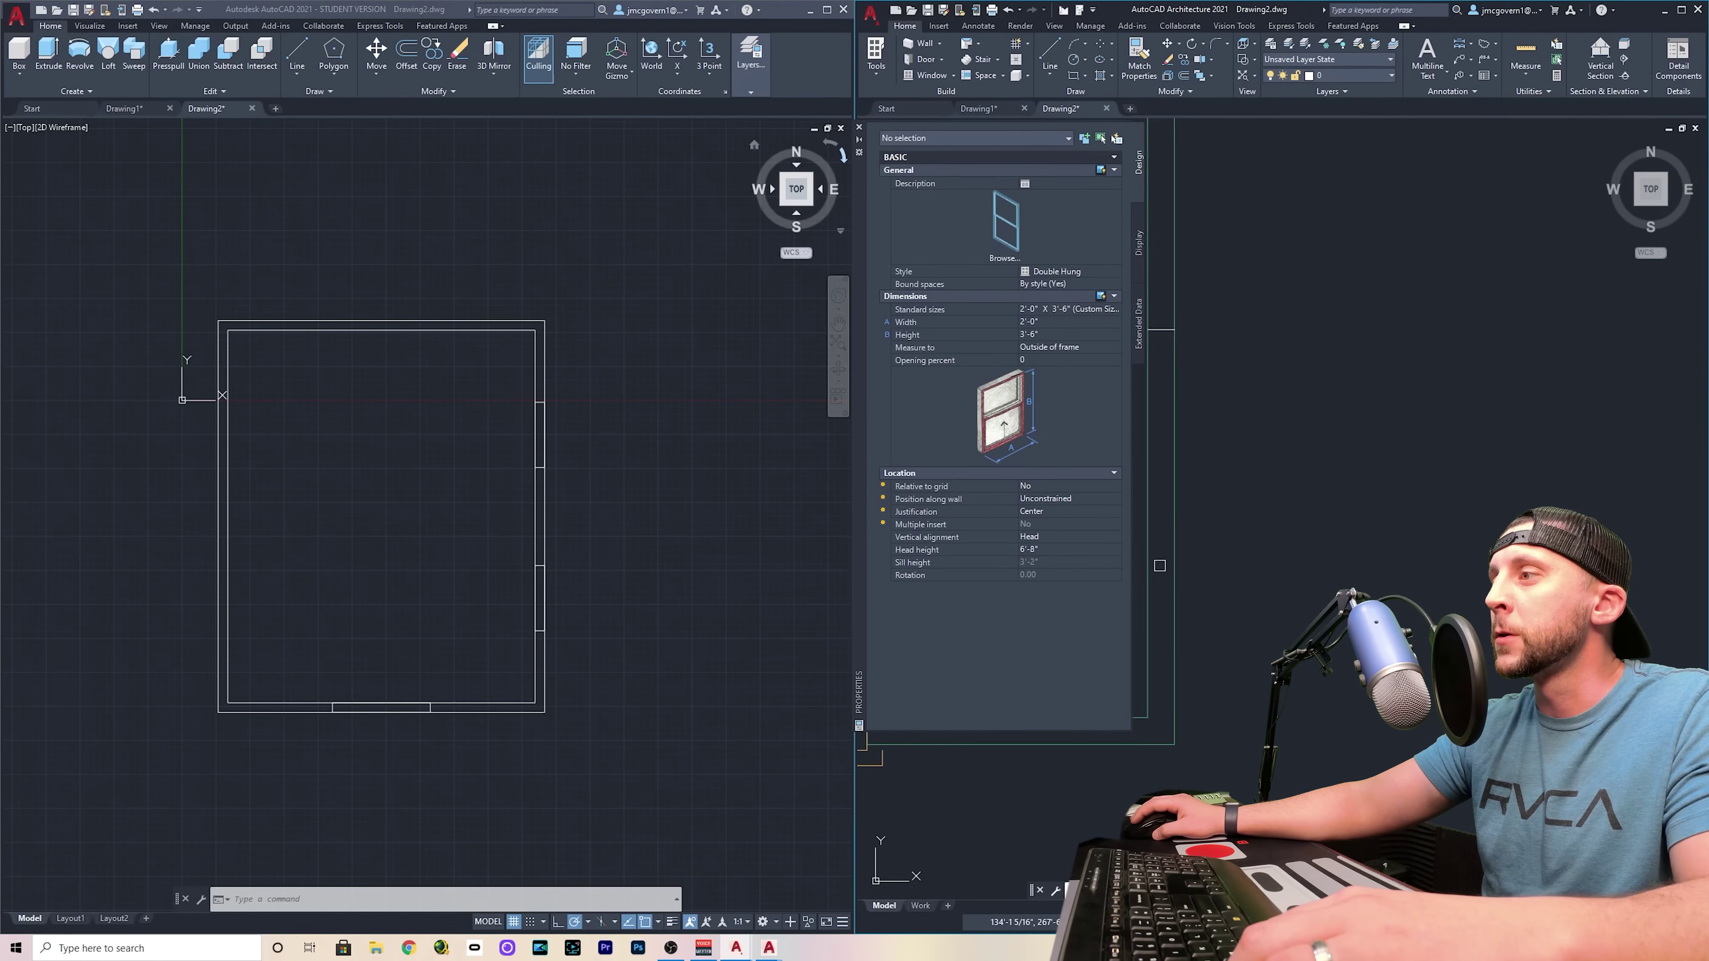
Insert two Double Hung windows in the right wall, one below the lower cross line and one above it
{"action": "middle_click_drag", "start_coordinate": [1174, 561], "coordinate": [1368, 569]}
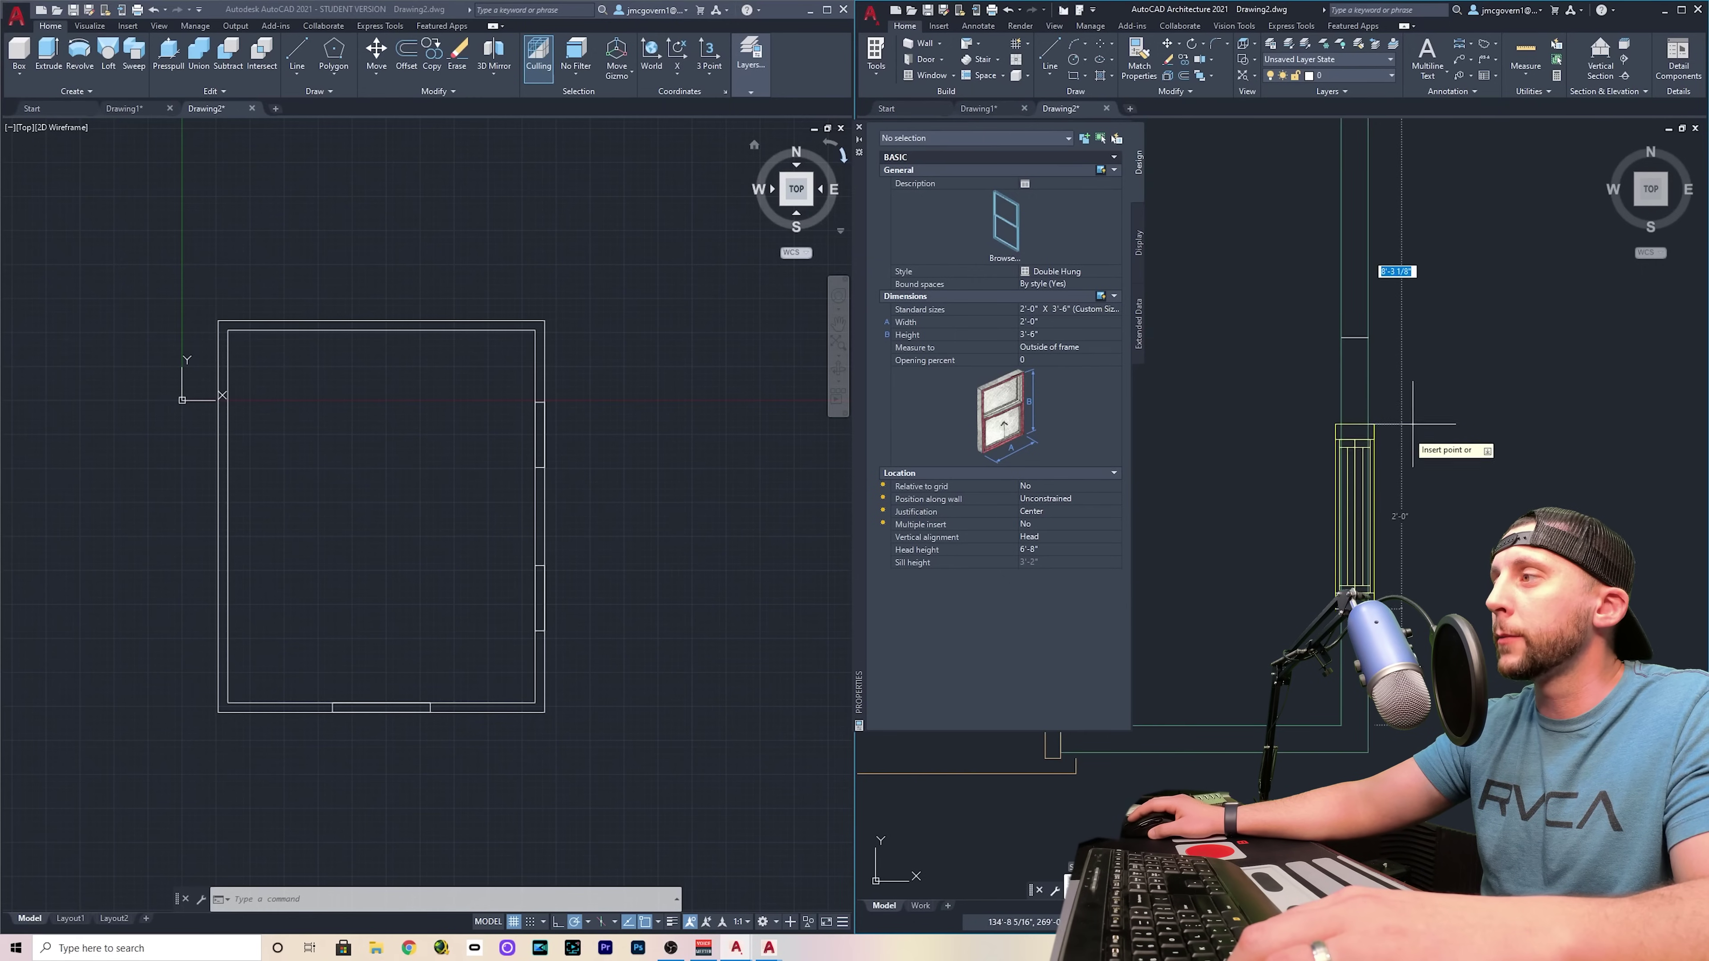
{"action": "scroll", "coordinate": [1466, 427], "scroll_direction": "down", "scroll_amount": 1}
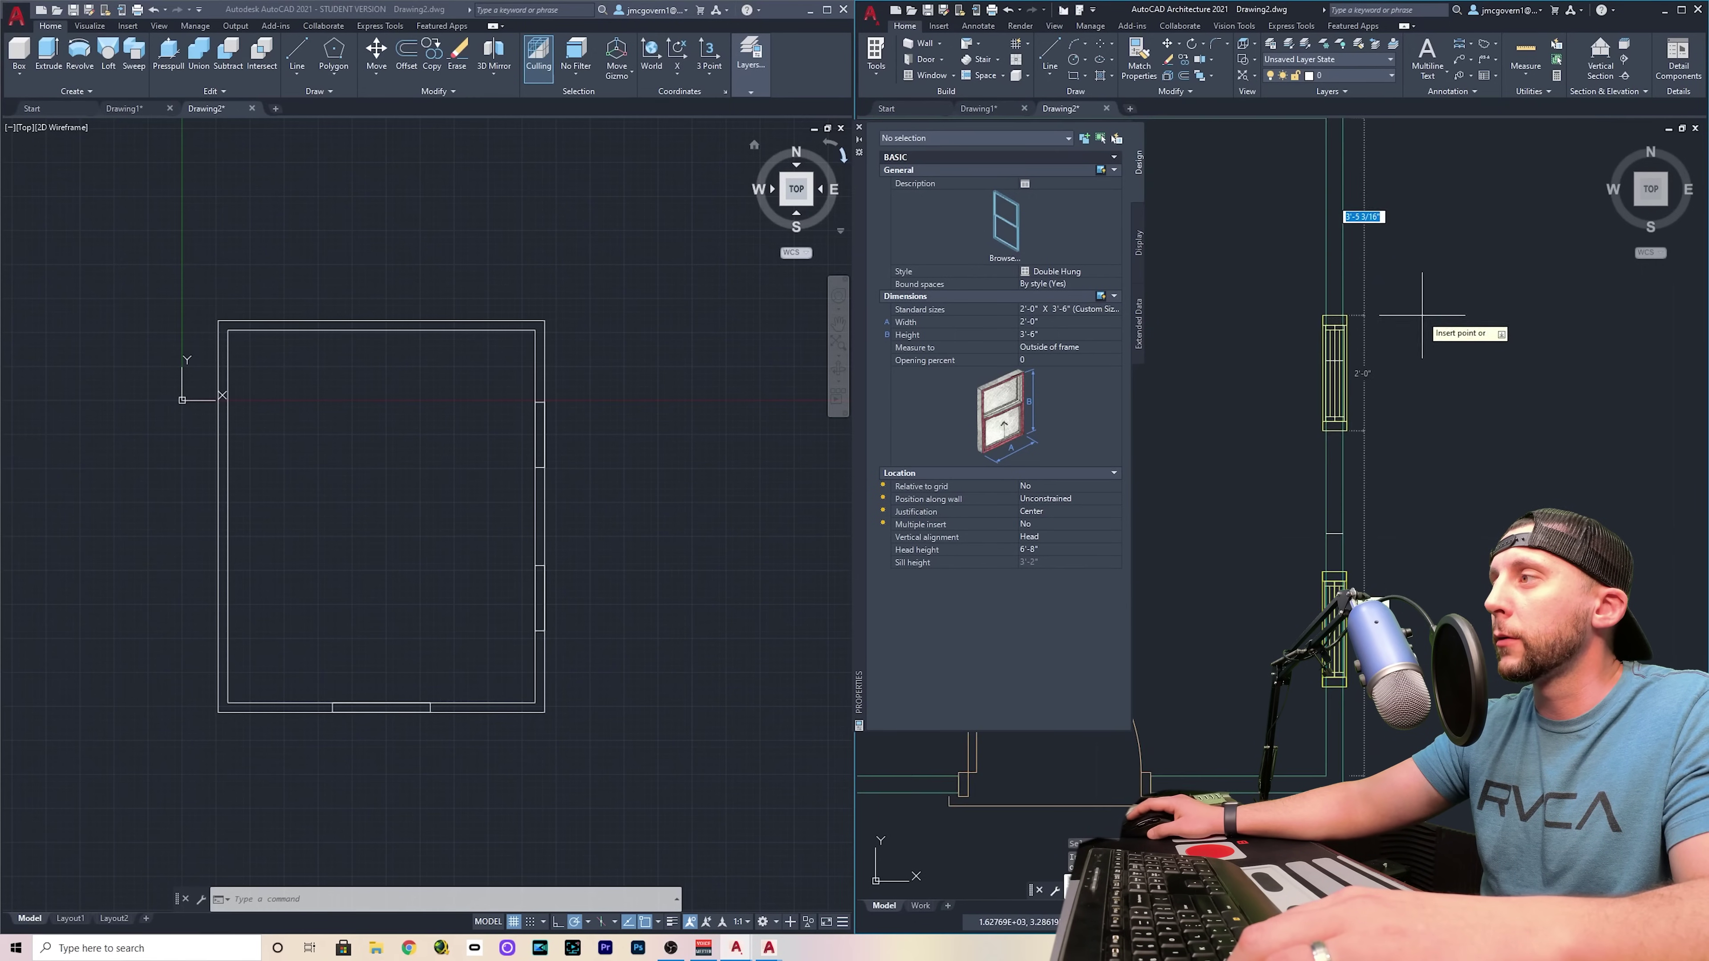
{"action": "scroll", "coordinate": [1420, 303], "scroll_direction": "down", "scroll_amount": 1}
{"action": "key", "text": "Escape"}
Move the lower window up along the right wall, from its upper end on the wall's outer face to the cross line above it
{"action": "middle_click_drag", "start_coordinate": [1344, 652], "coordinate": [1152, 507]}
{"action": "scroll", "coordinate": [1134, 551], "scroll_direction": "up", "scroll_amount": 2}
{"action": "scroll", "coordinate": [1125, 471], "scroll_direction": "up", "scroll_amount": 3}
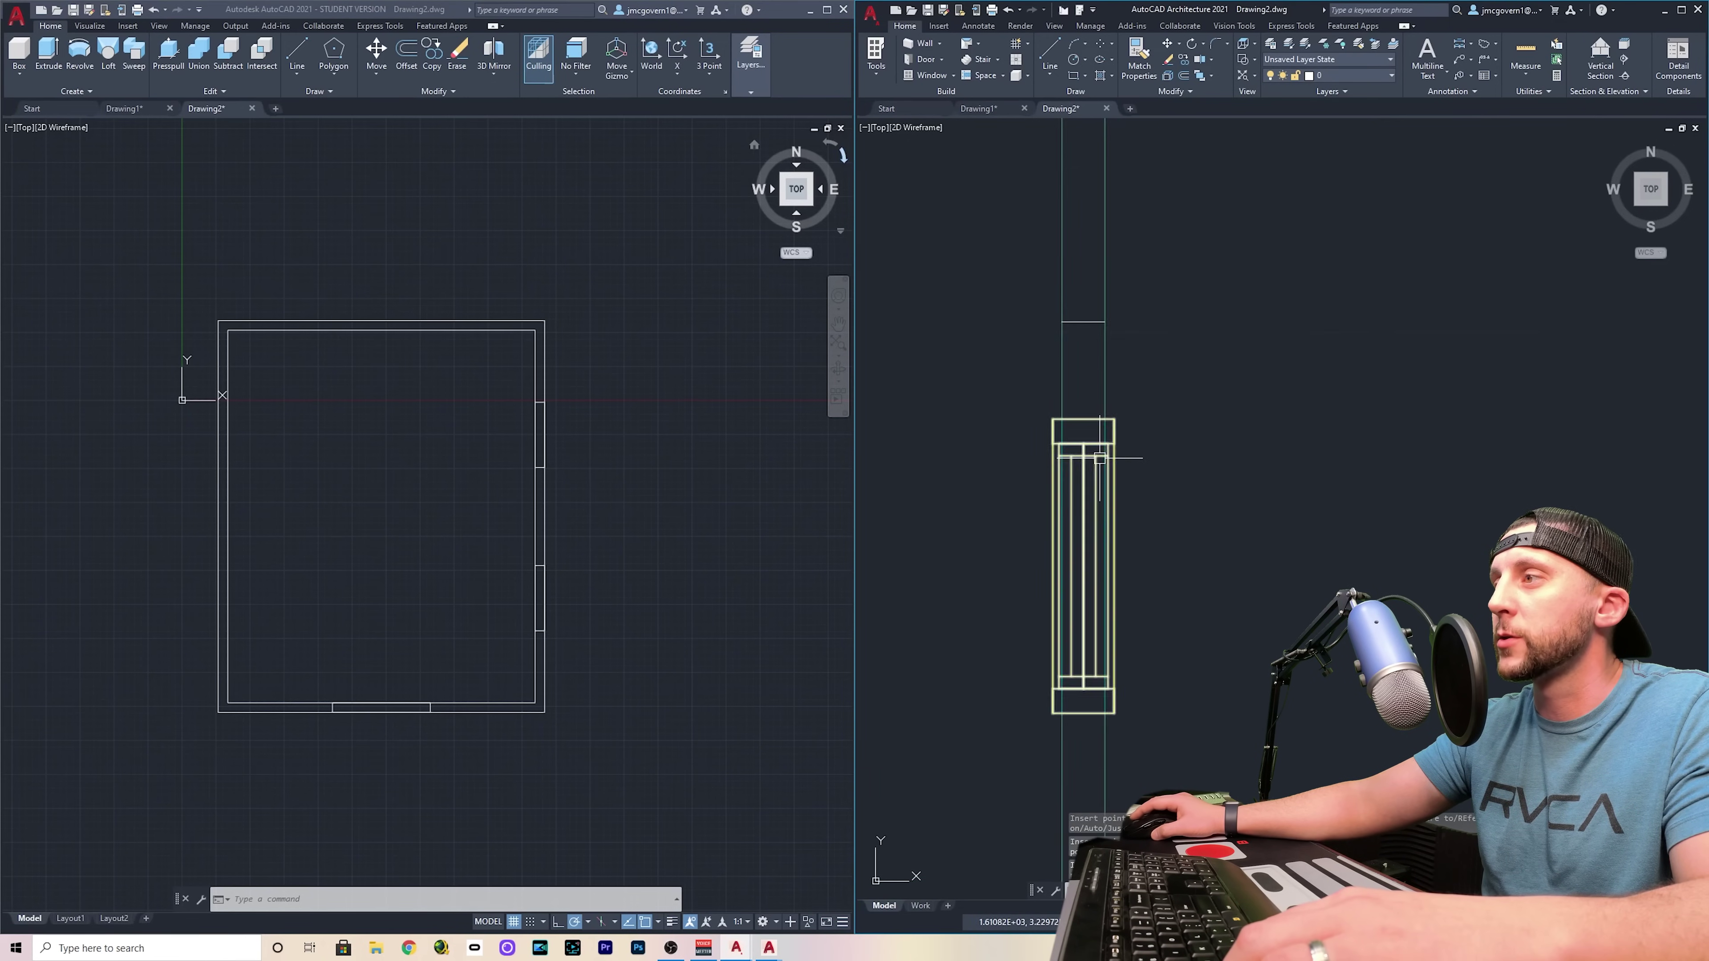
{"action": "left_click", "coordinate": [1133, 477]}
{"action": "key", "text": "Return"}
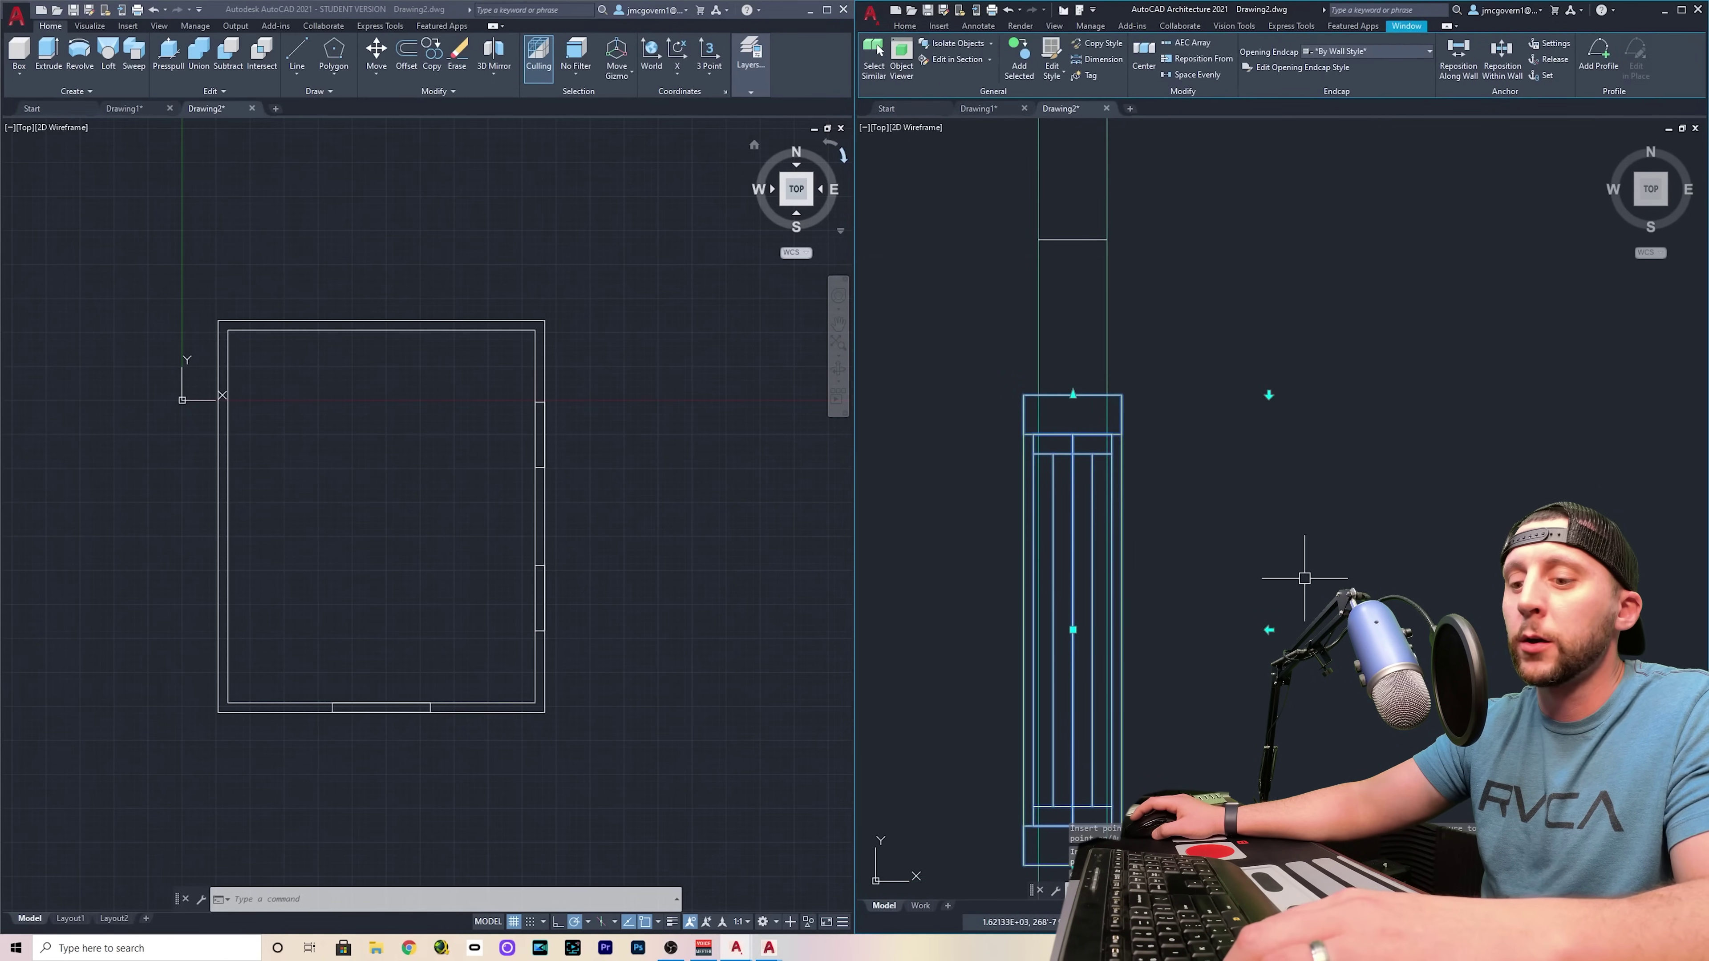
{"action": "type", "text": "m"}
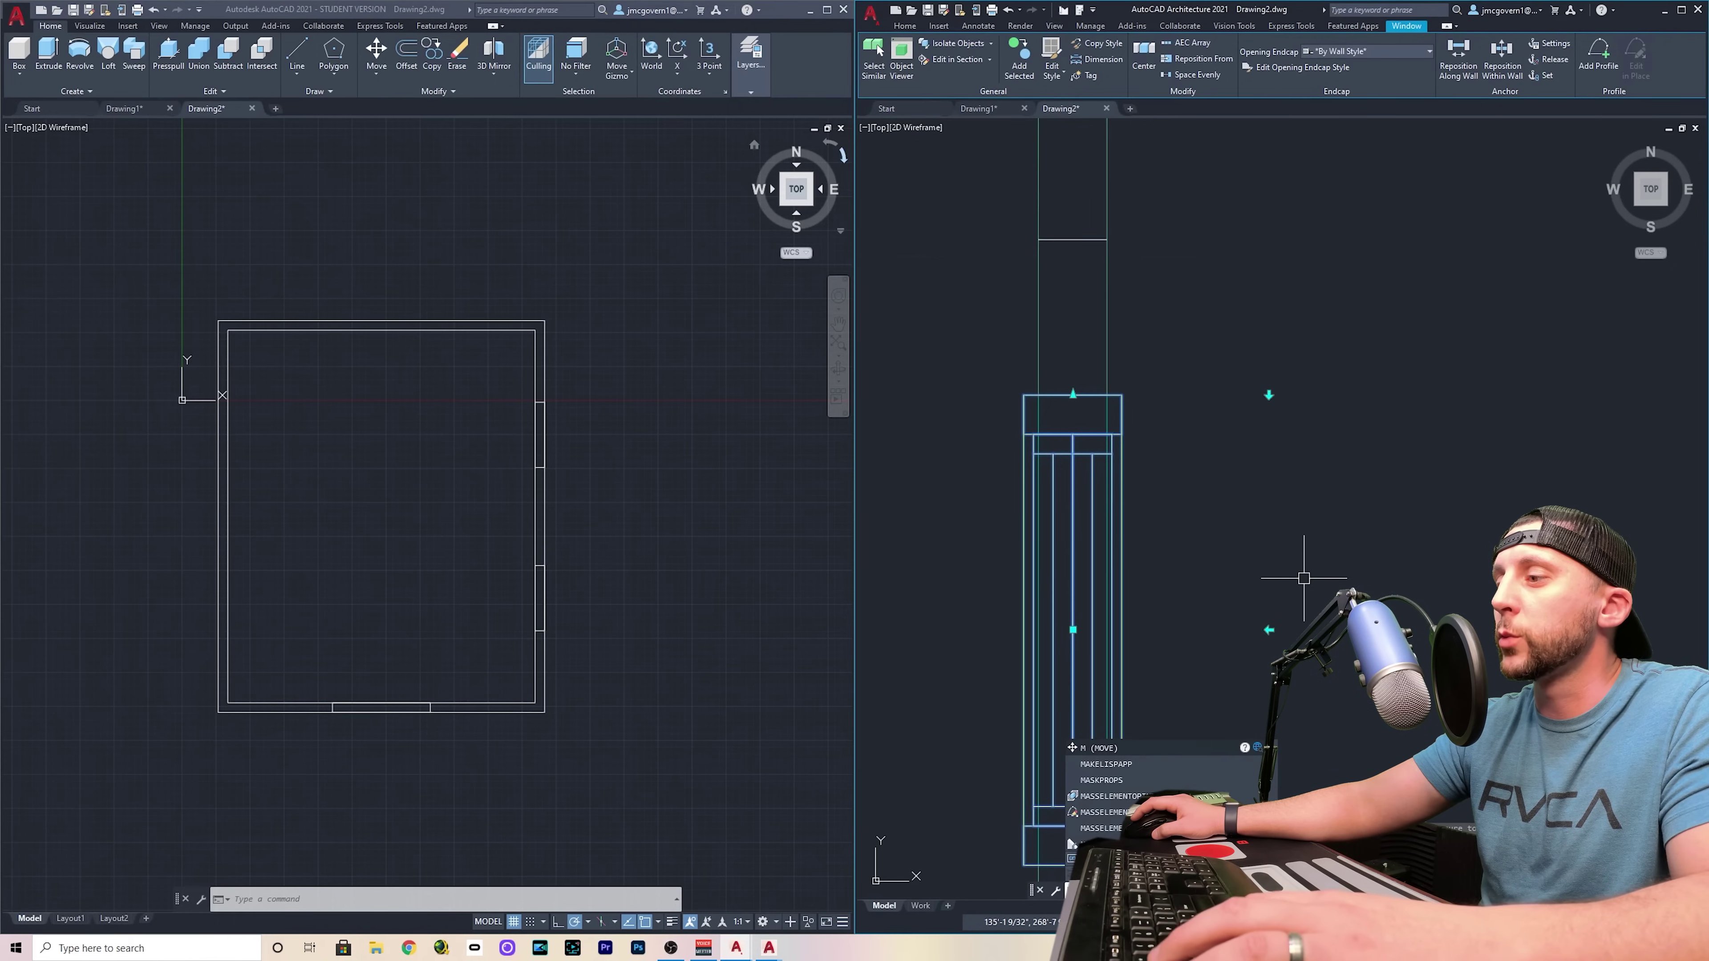
{"action": "key", "text": "Return"}
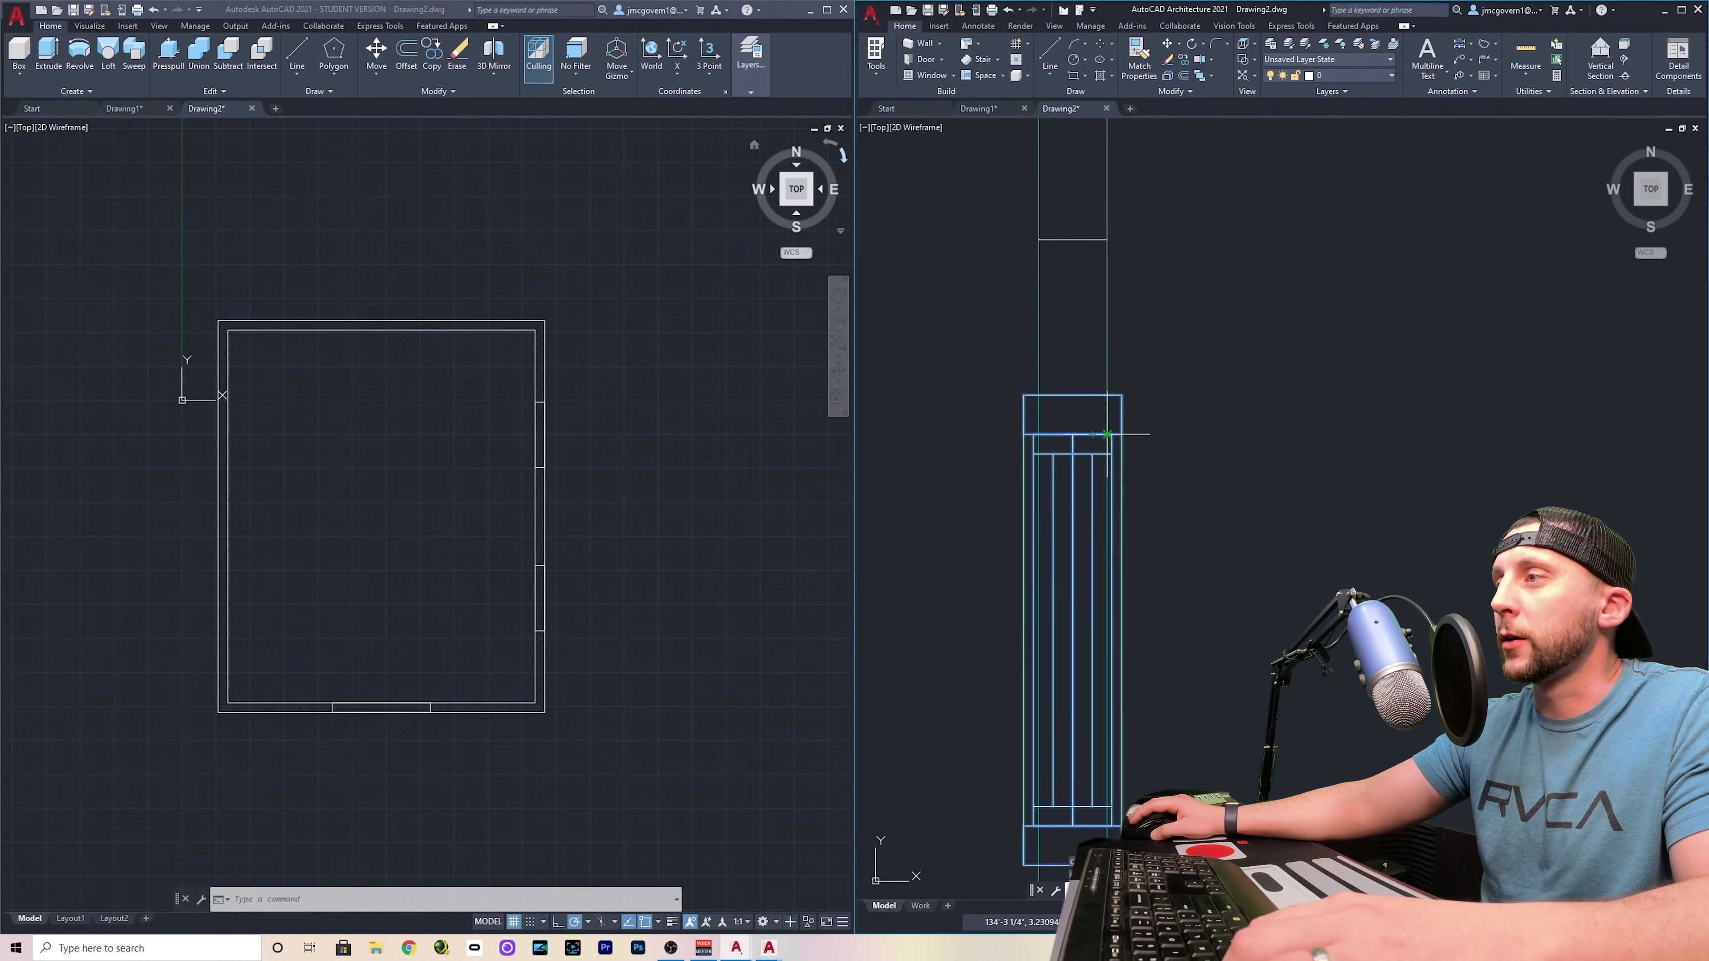
{"action": "left_click", "coordinate": [1107, 434]}
{"action": "left_click", "coordinate": [1107, 241]}
{"action": "left_click", "coordinate": [990, 228]}
{"action": "left_click", "coordinate": [1208, 279]}
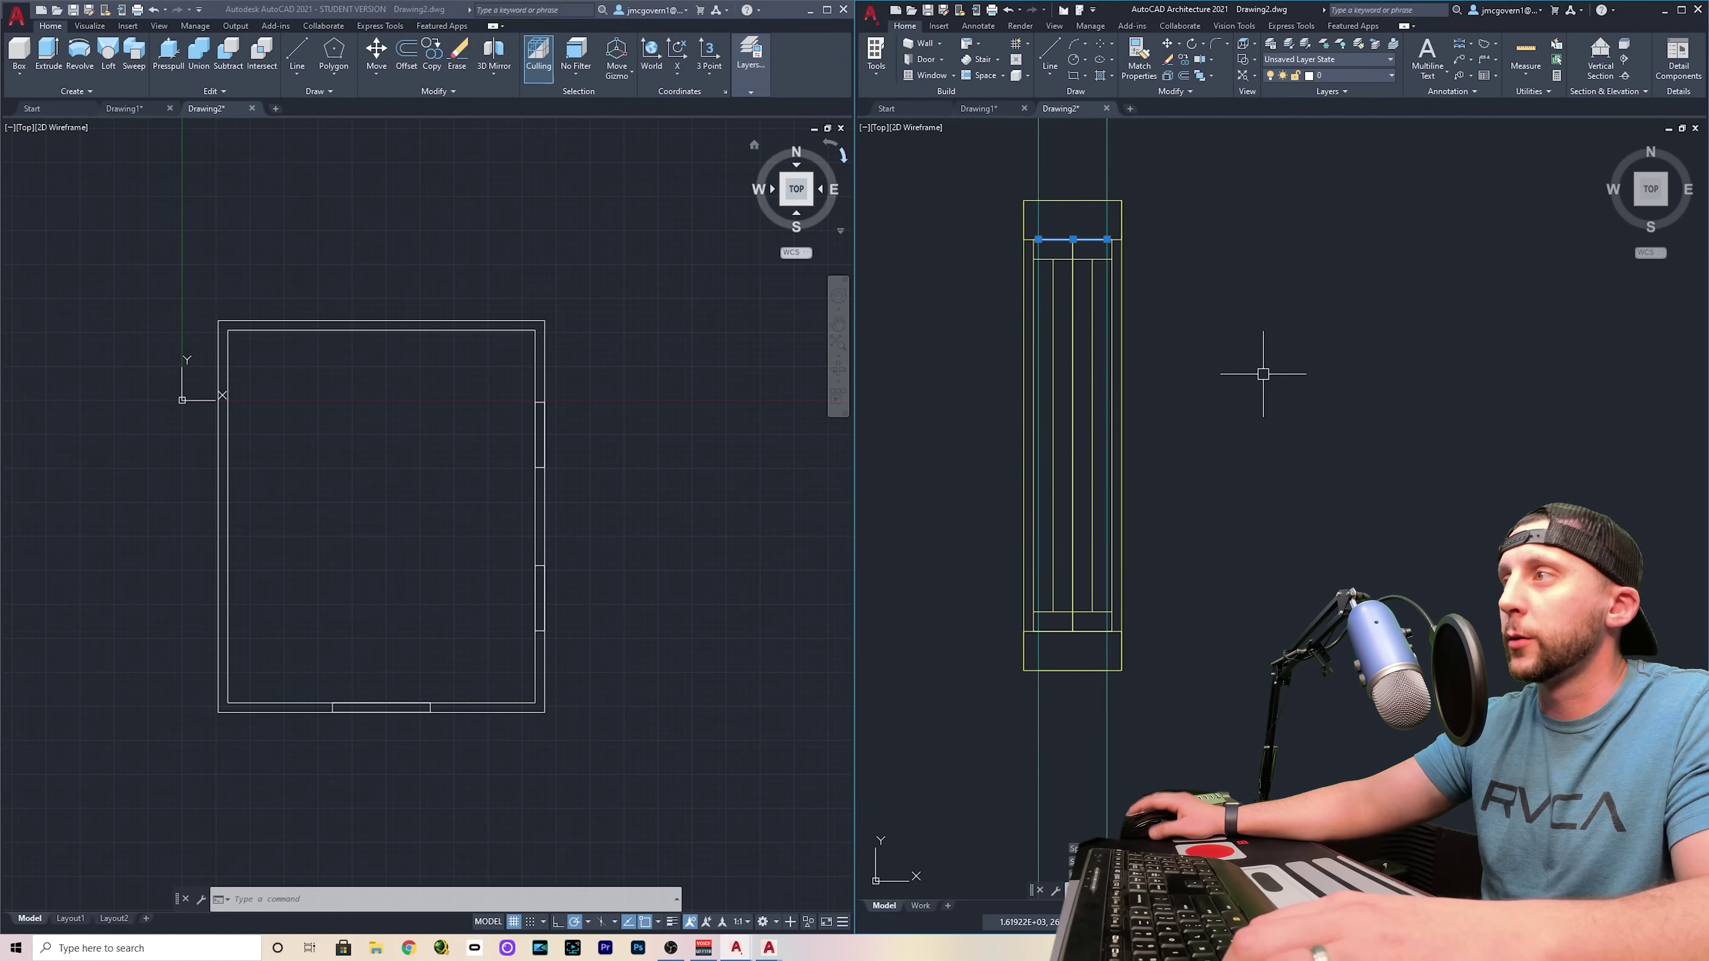
{"action": "key", "text": "Escape"}
Move the upper window down along the right wall, from its lower end to the cross line below it, and select that line
{"action": "scroll", "coordinate": [1281, 339], "scroll_direction": "down", "scroll_amount": 4}
{"action": "middle_click_drag", "start_coordinate": [1281, 339], "coordinate": [1072, 684]}
{"action": "middle_click_drag", "start_coordinate": [1065, 363], "coordinate": [1079, 414]}
{"action": "left_click", "coordinate": [1002, 379]}
{"action": "key", "text": "Escape"}
{"action": "scroll", "coordinate": [1053, 388], "scroll_direction": "up", "scroll_amount": 4}
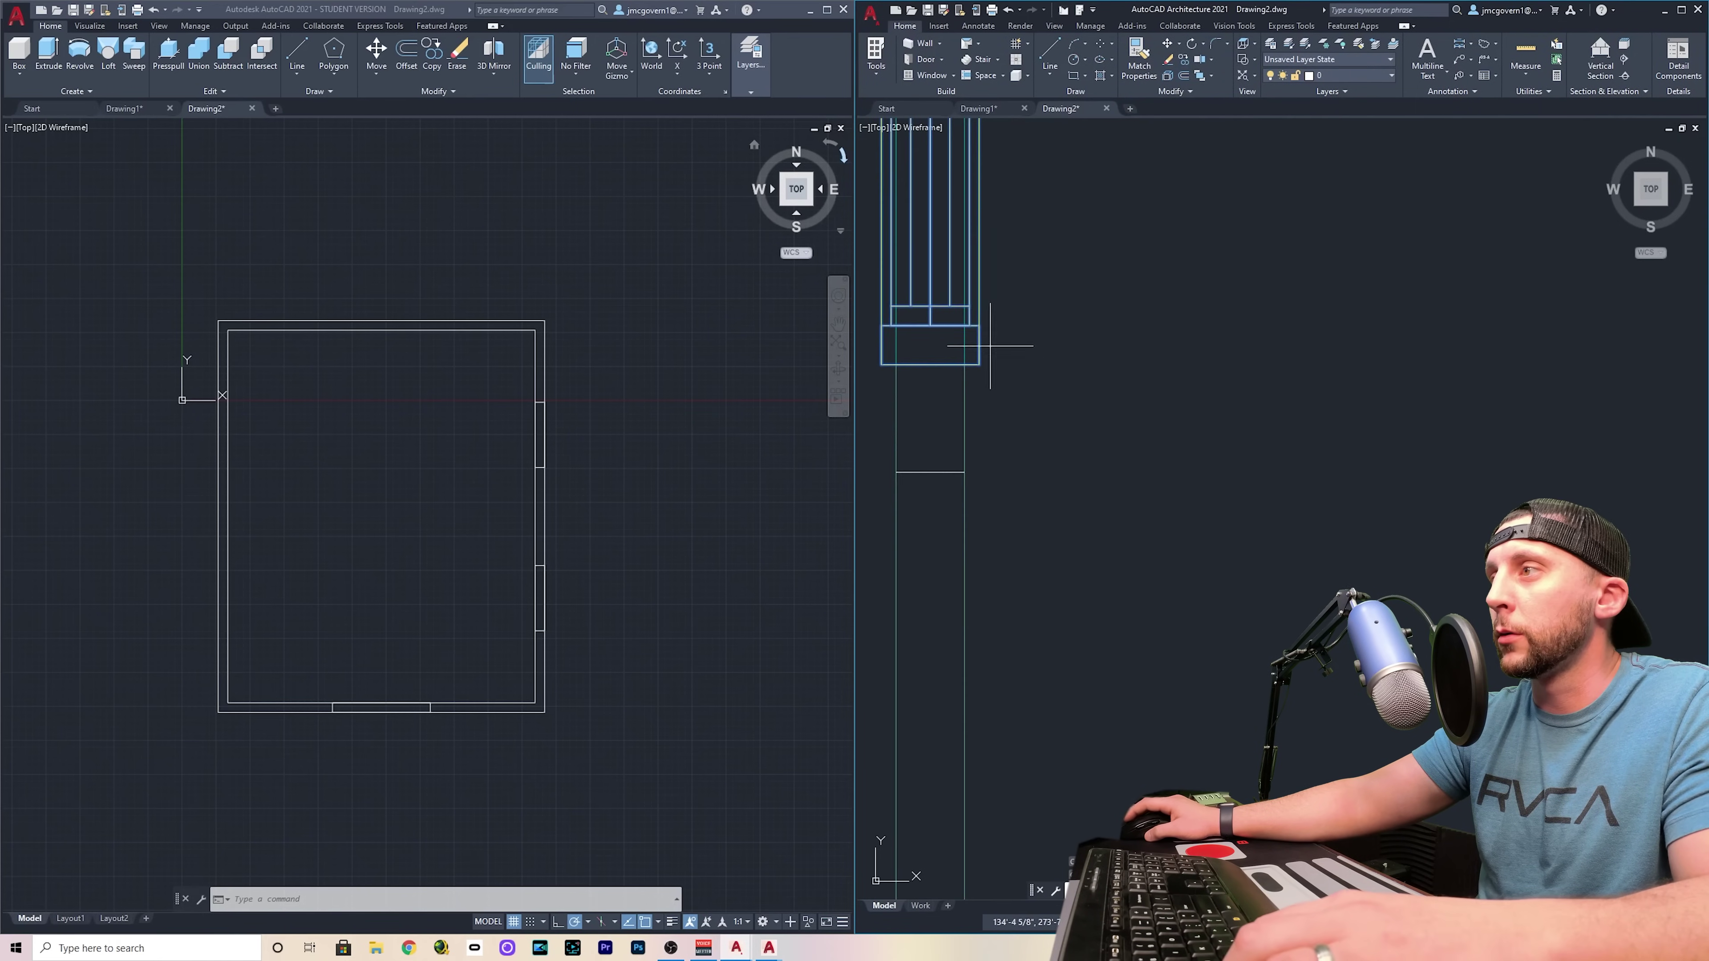
{"action": "left_click", "coordinate": [967, 470]}
{"action": "middle_click_drag", "start_coordinate": [896, 477], "coordinate": [983, 399]}
{"action": "left_click", "coordinate": [1081, 412]}
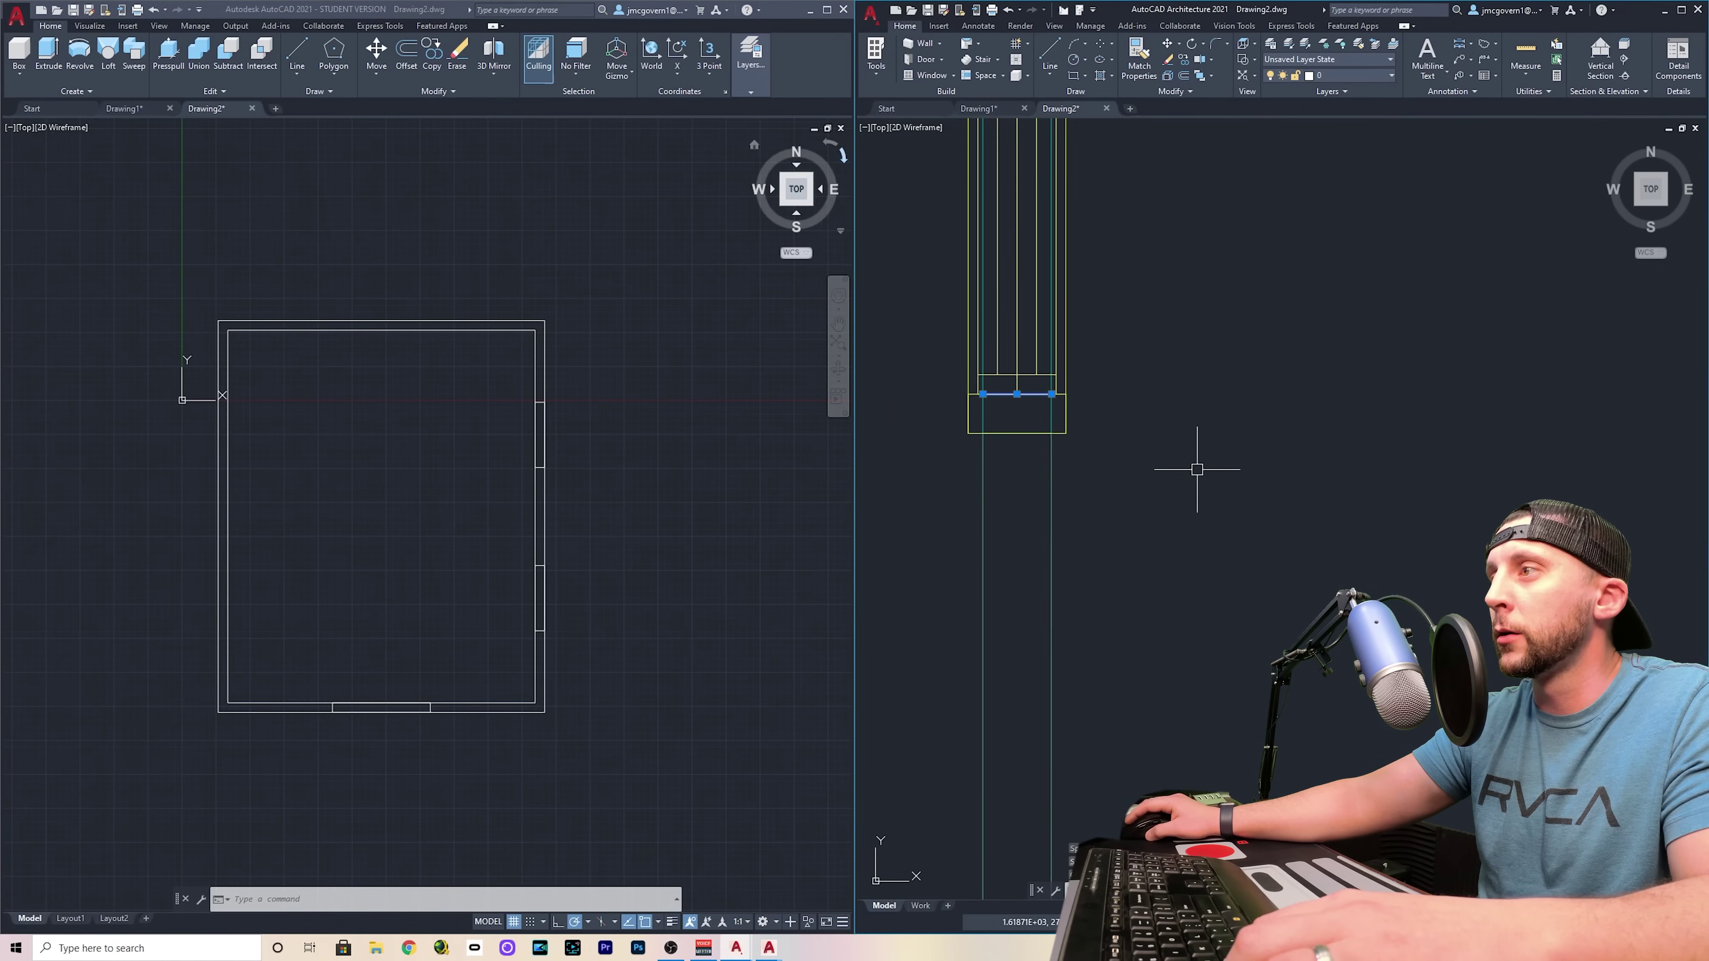
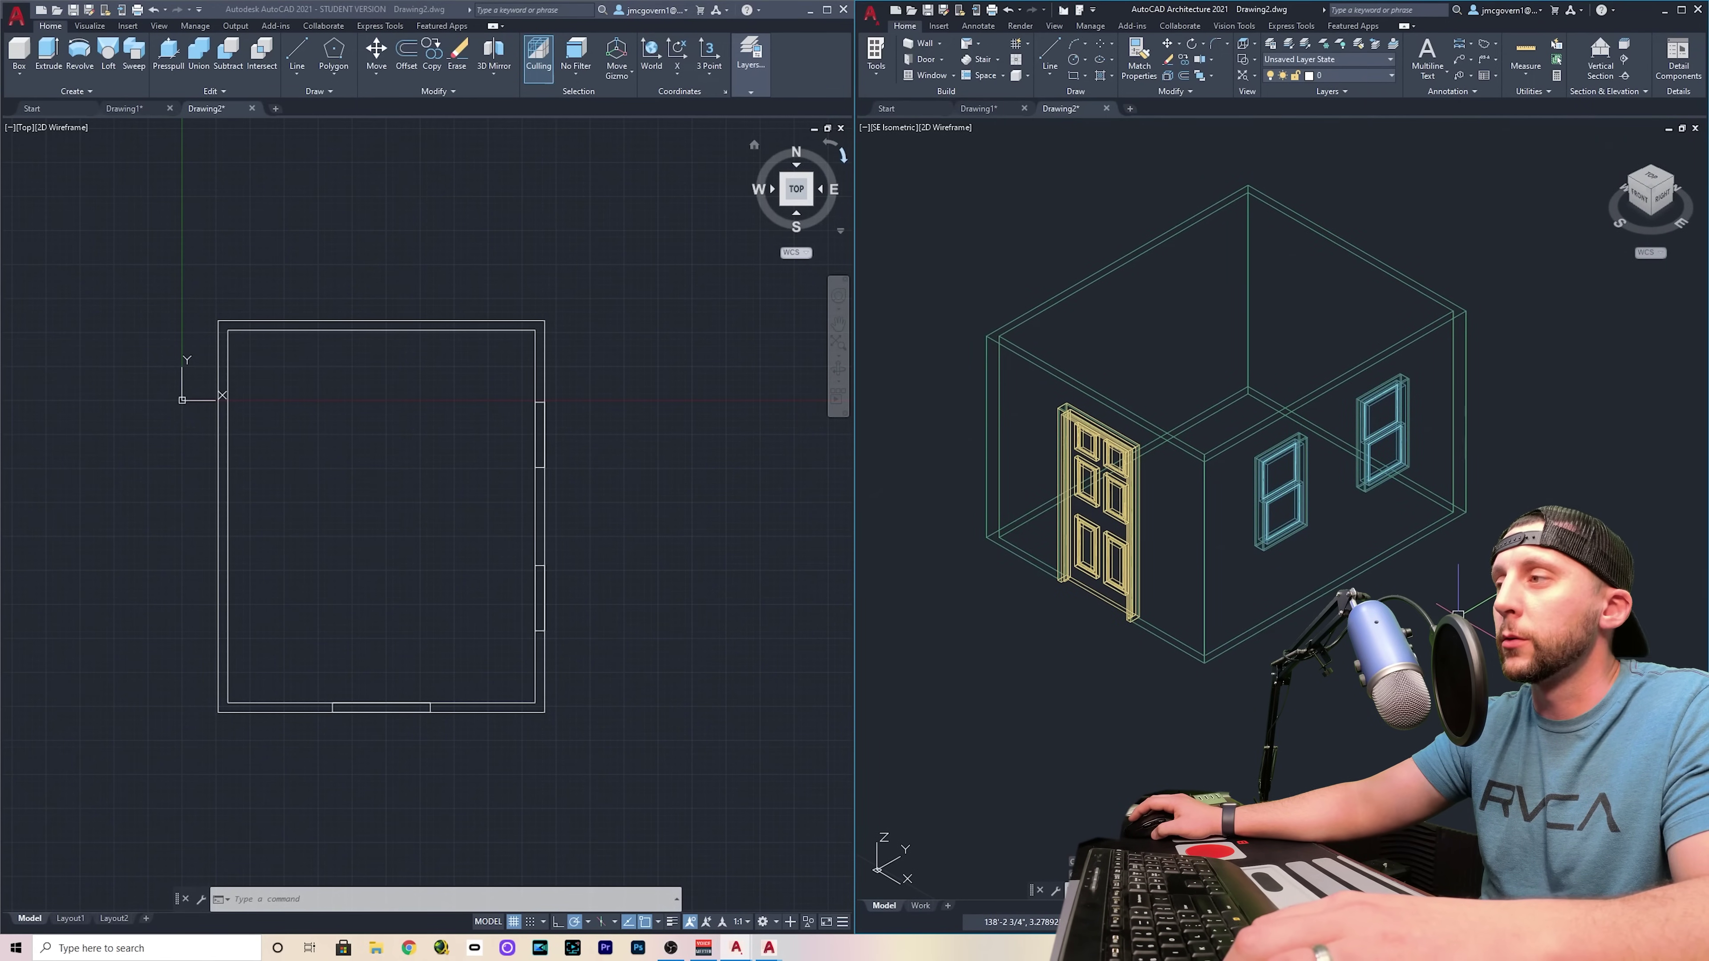
Switch to the regular AutoCAD drawing, view it in SE Isometric and extrude both wall rectangles 8' high
{"action": "left_click", "coordinate": [632, 499]}
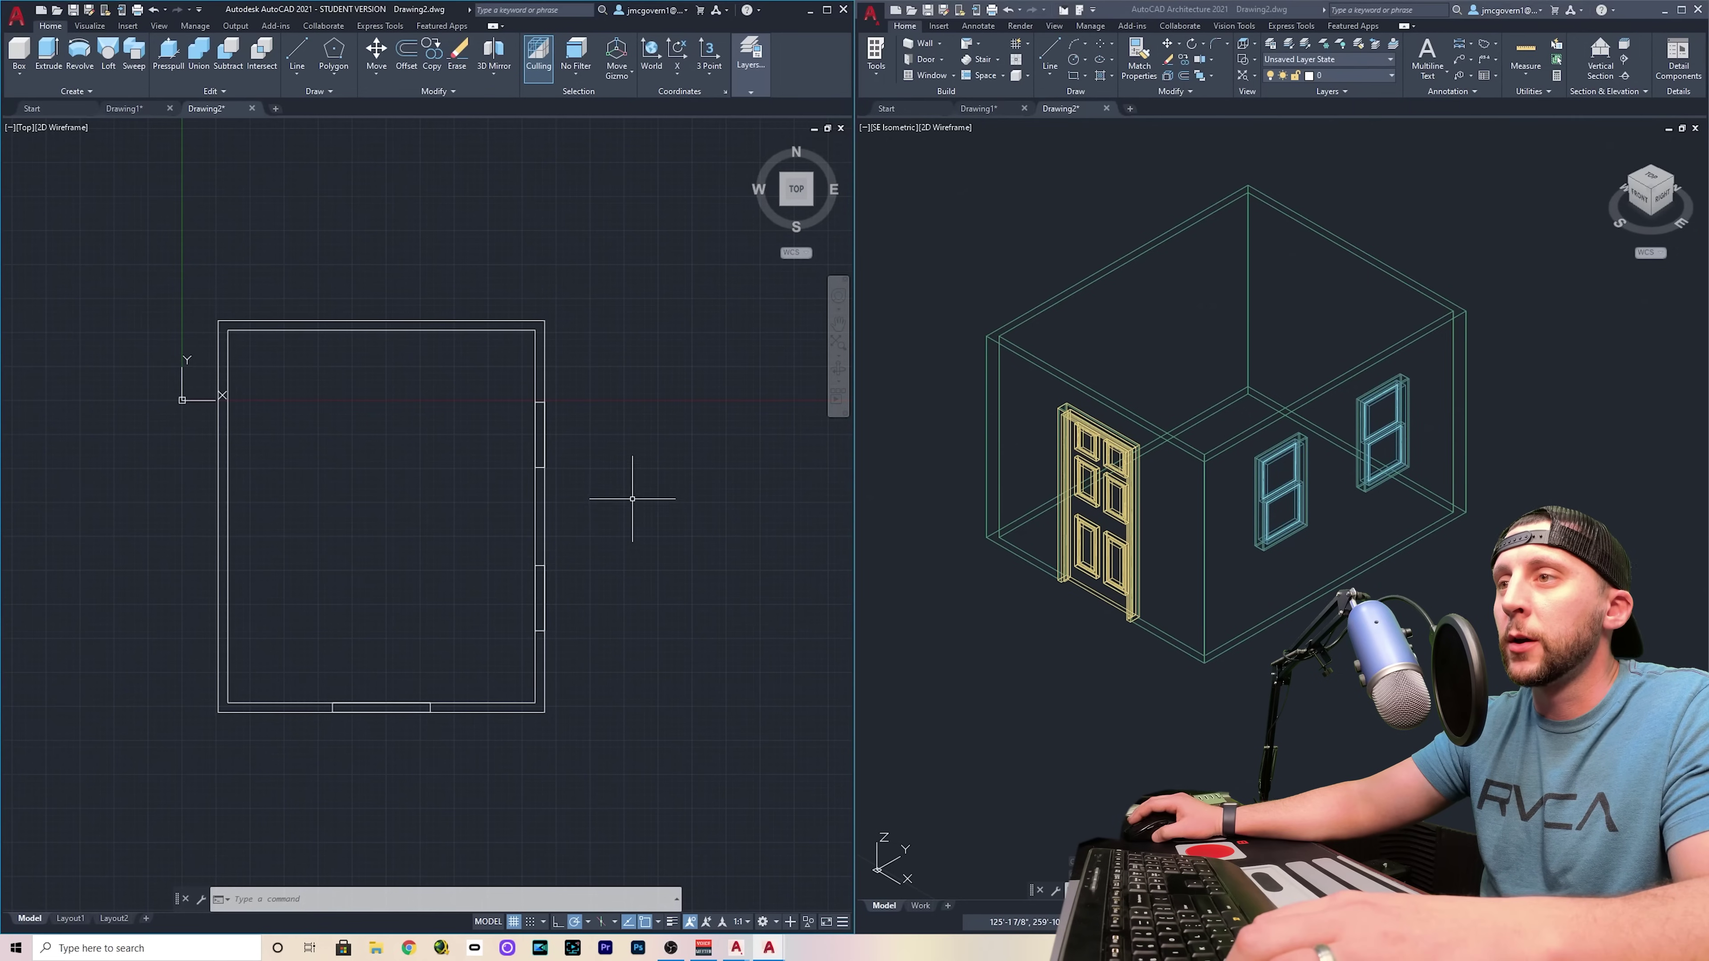
{"action": "left_click", "coordinate": [813, 207]}
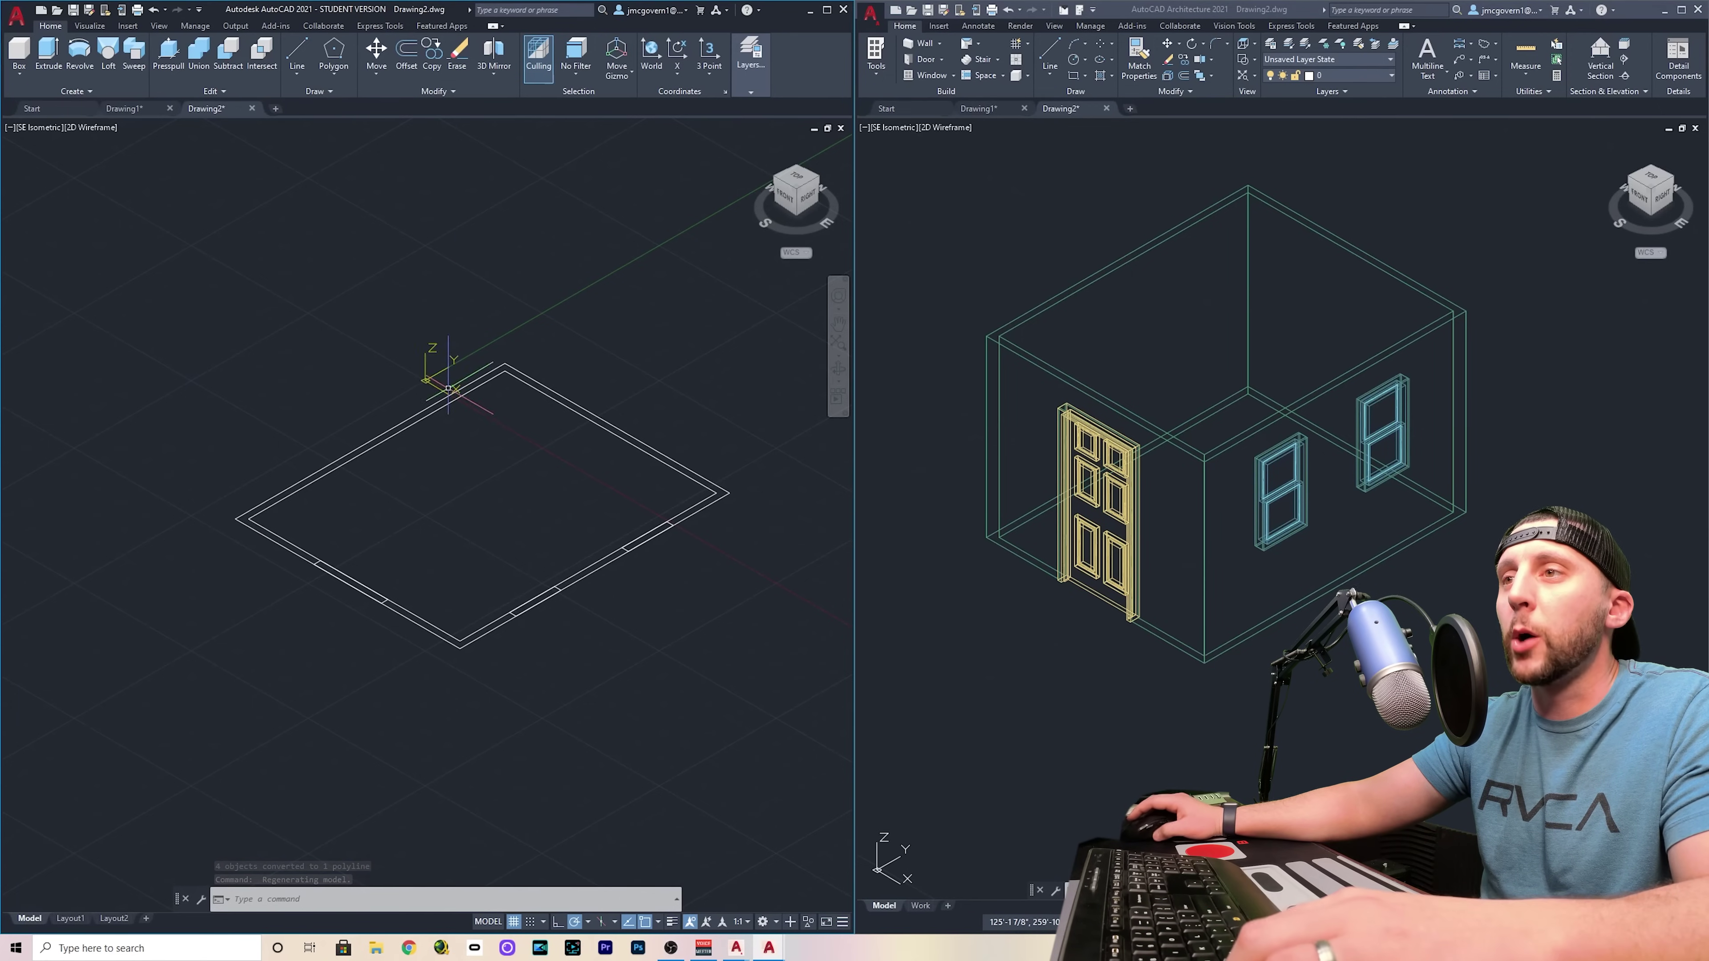
{"action": "left_click", "coordinate": [287, 547]}
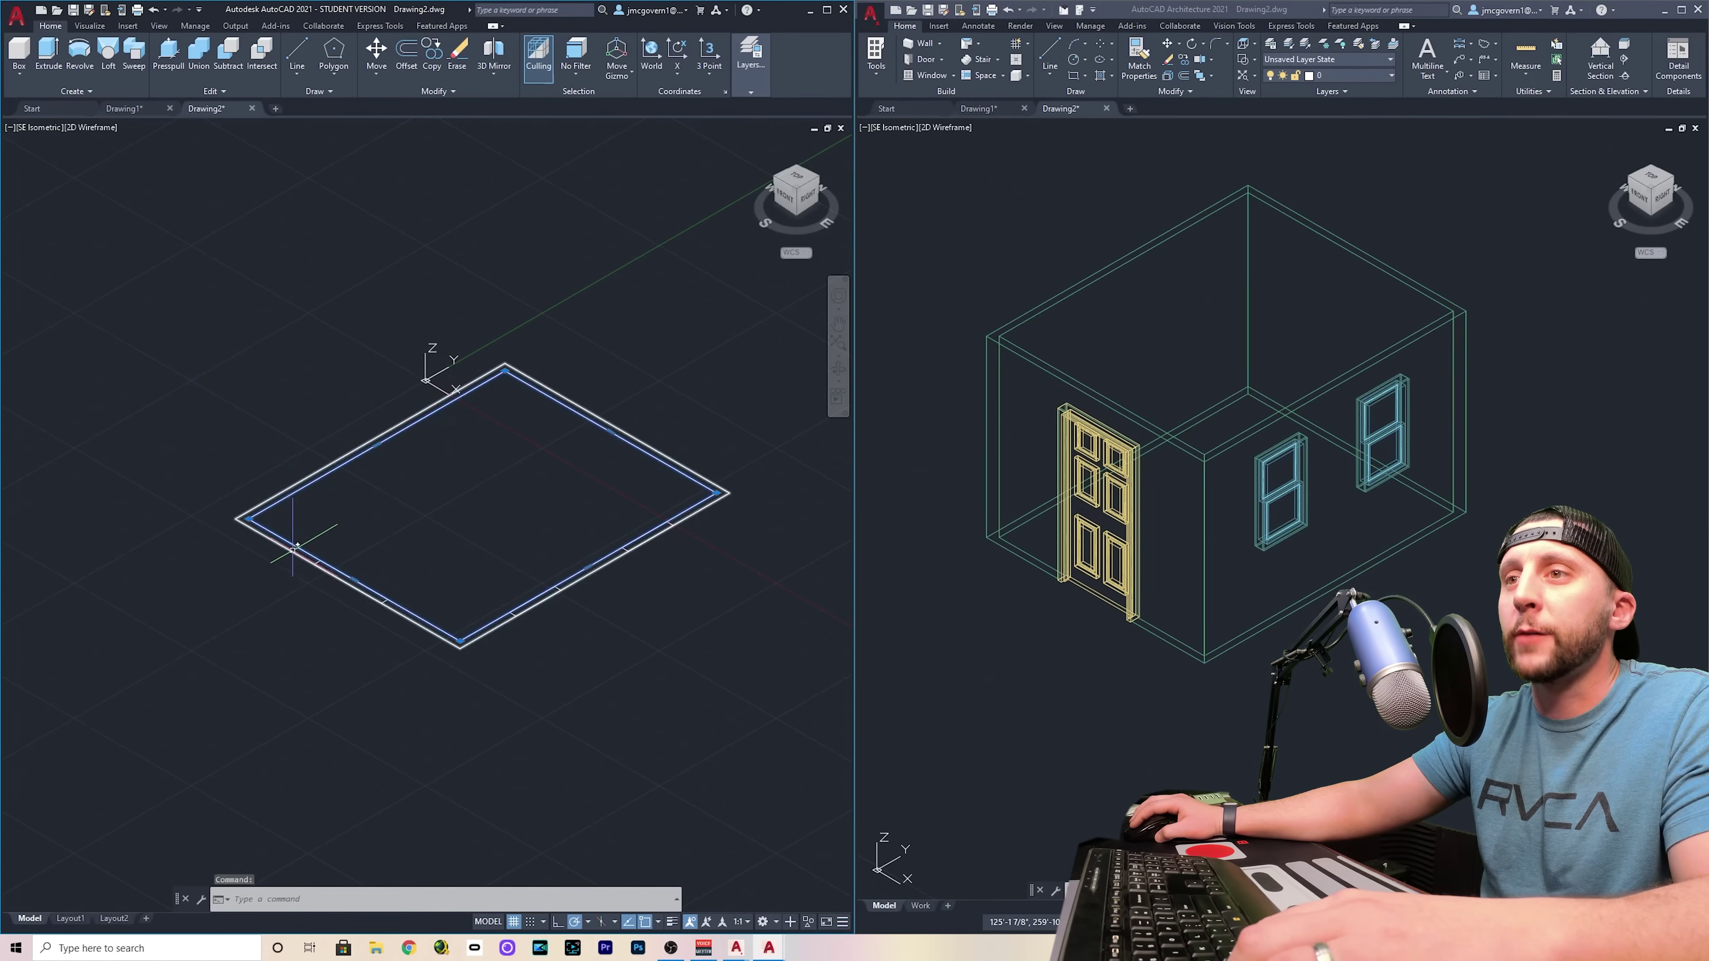
{"action": "type", "text": "extrud"}
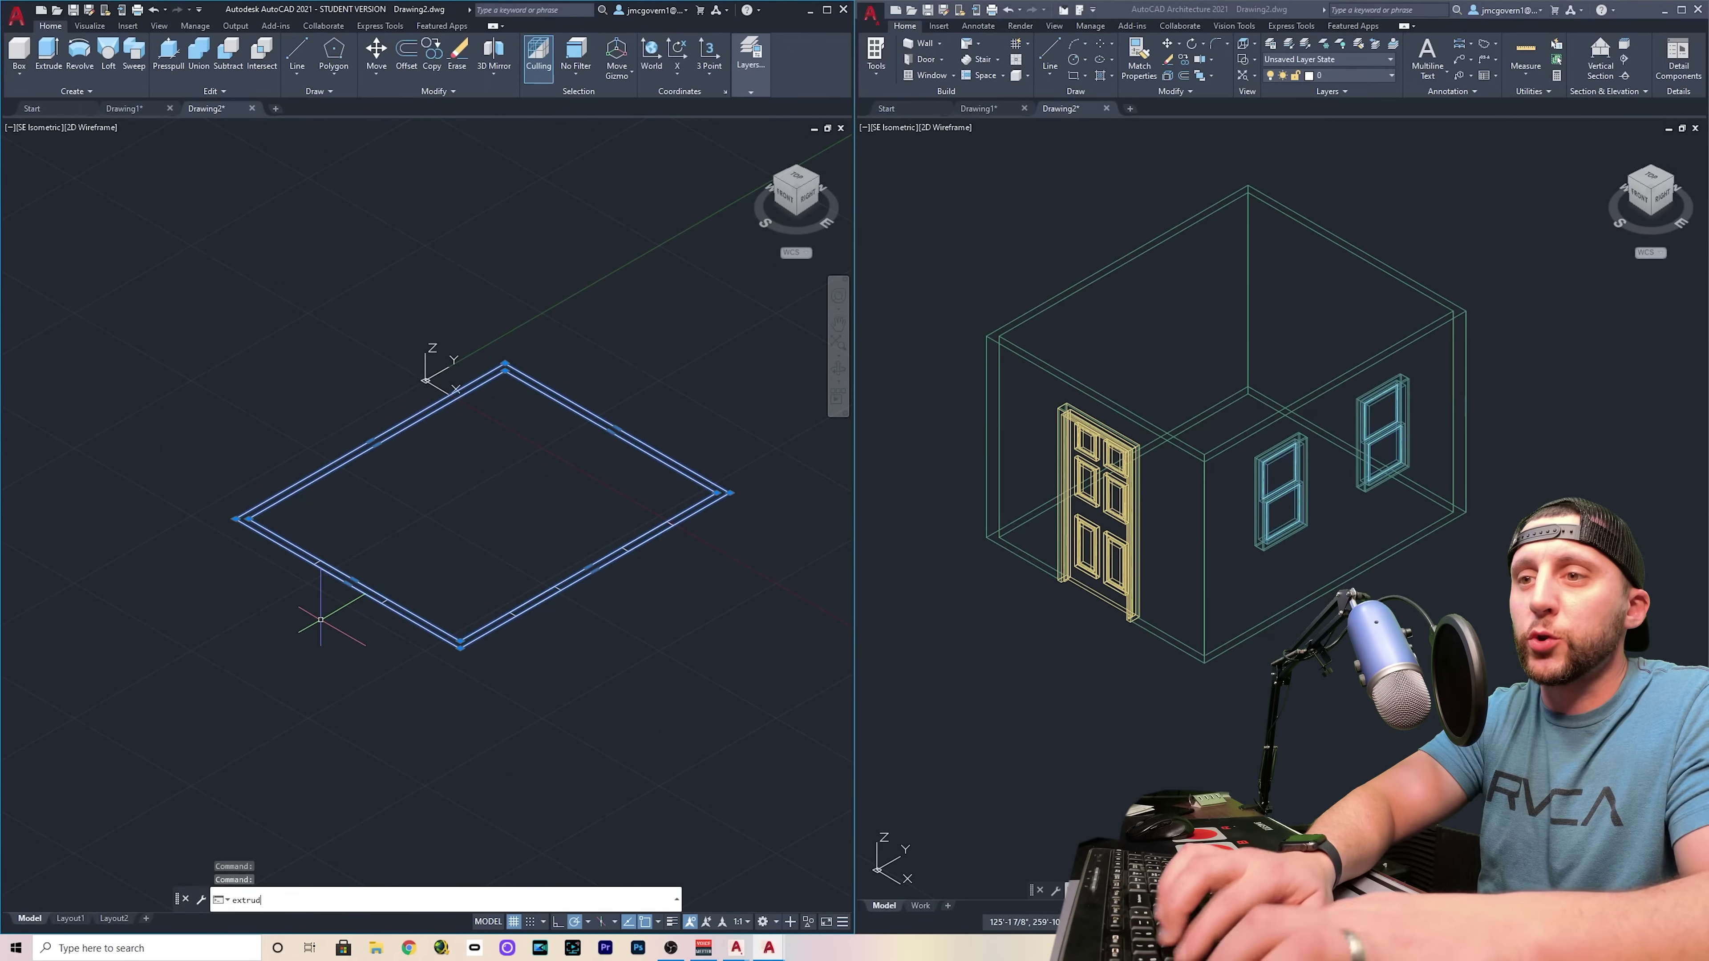
{"action": "key", "text": "Return"}
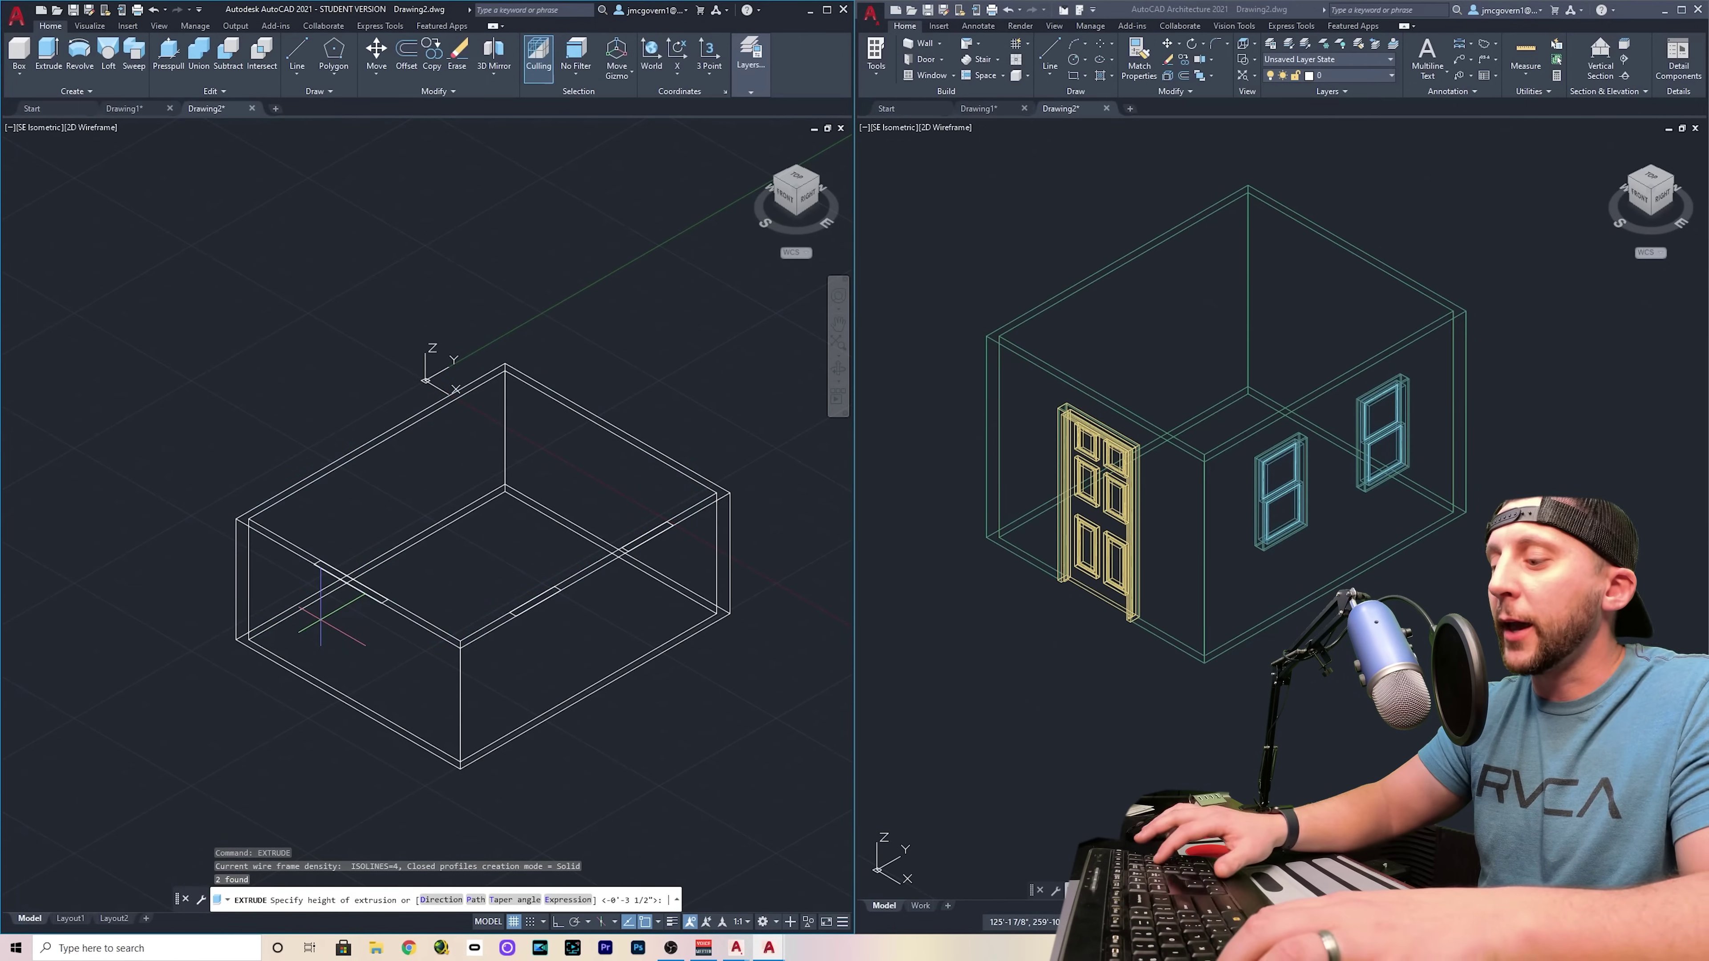
{"action": "type", "text": "8'"}
{"action": "key", "text": "Return"}
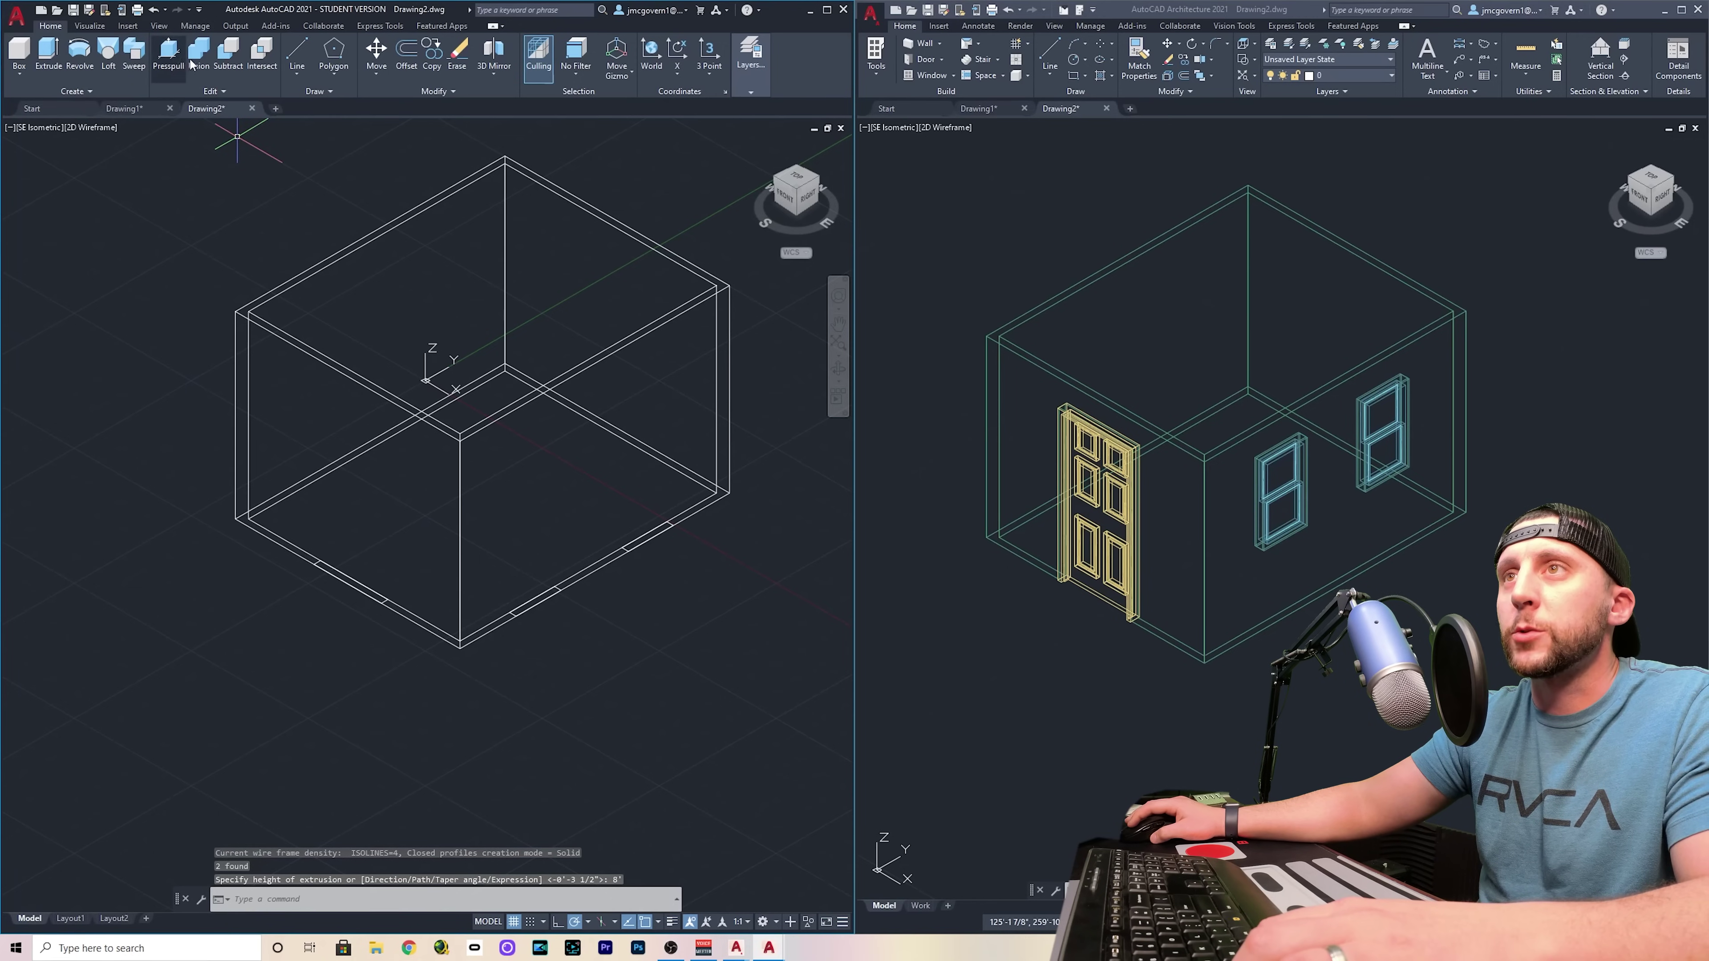
Subtract the inner box from the outer box to hollow the solid into four walls
{"action": "left_click", "coordinate": [228, 54]}
{"action": "left_click", "coordinate": [236, 313]}
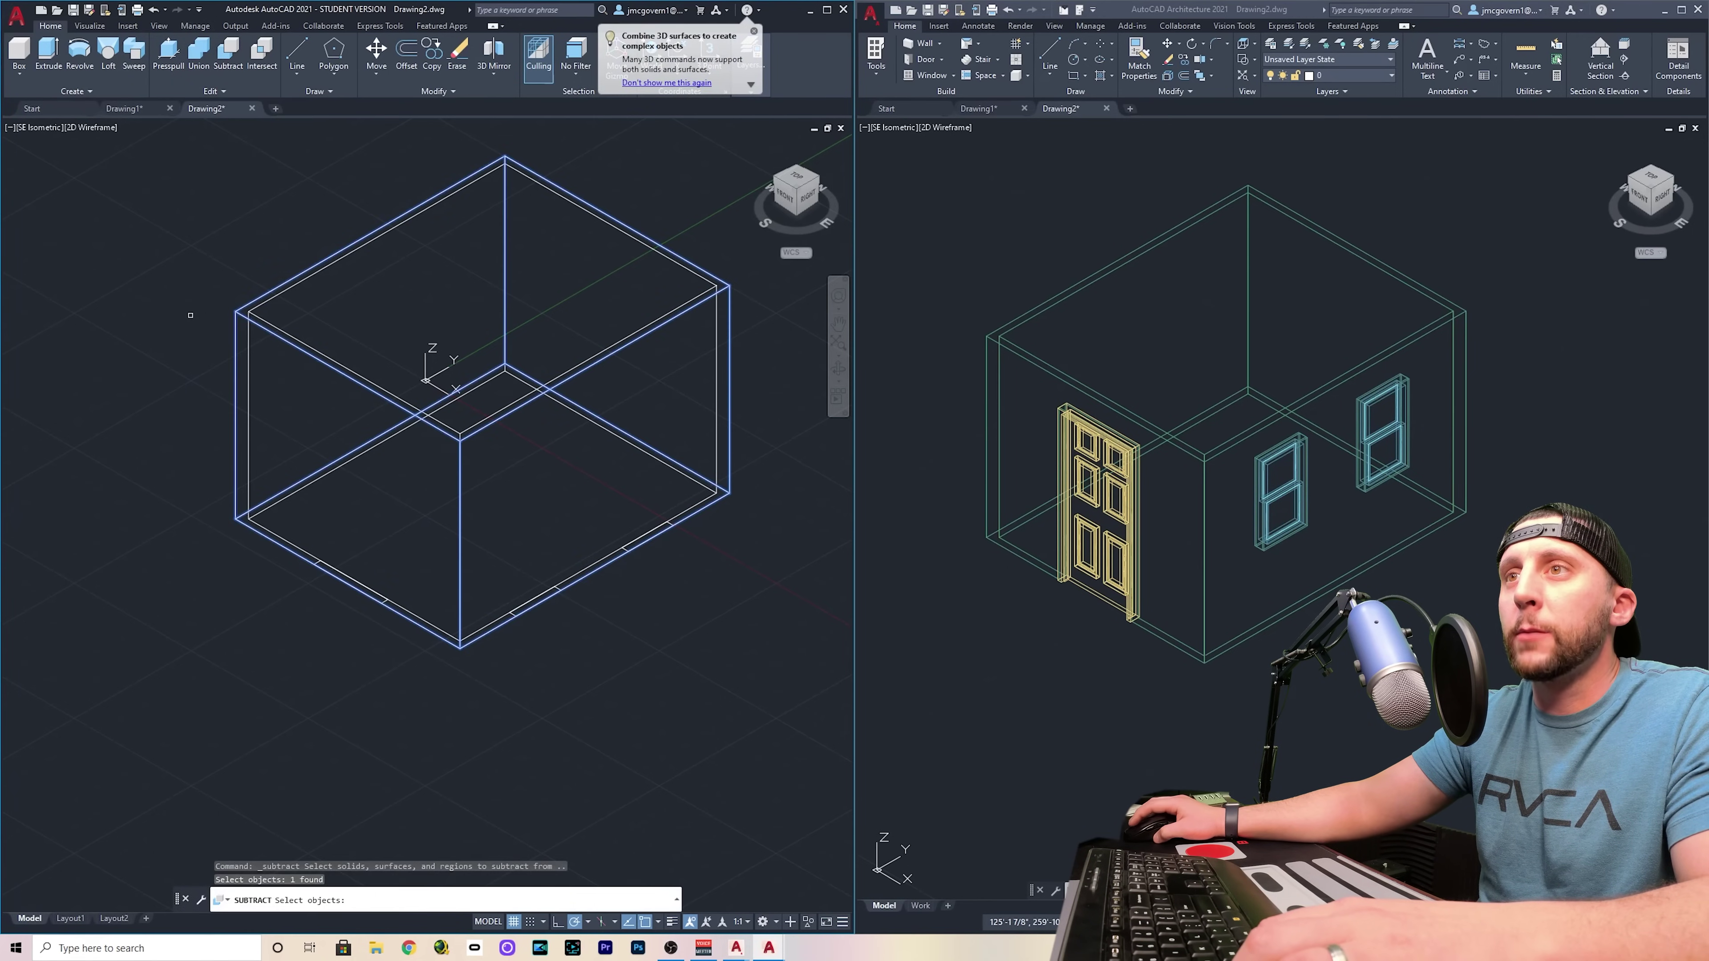
{"action": "key", "text": "Return"}
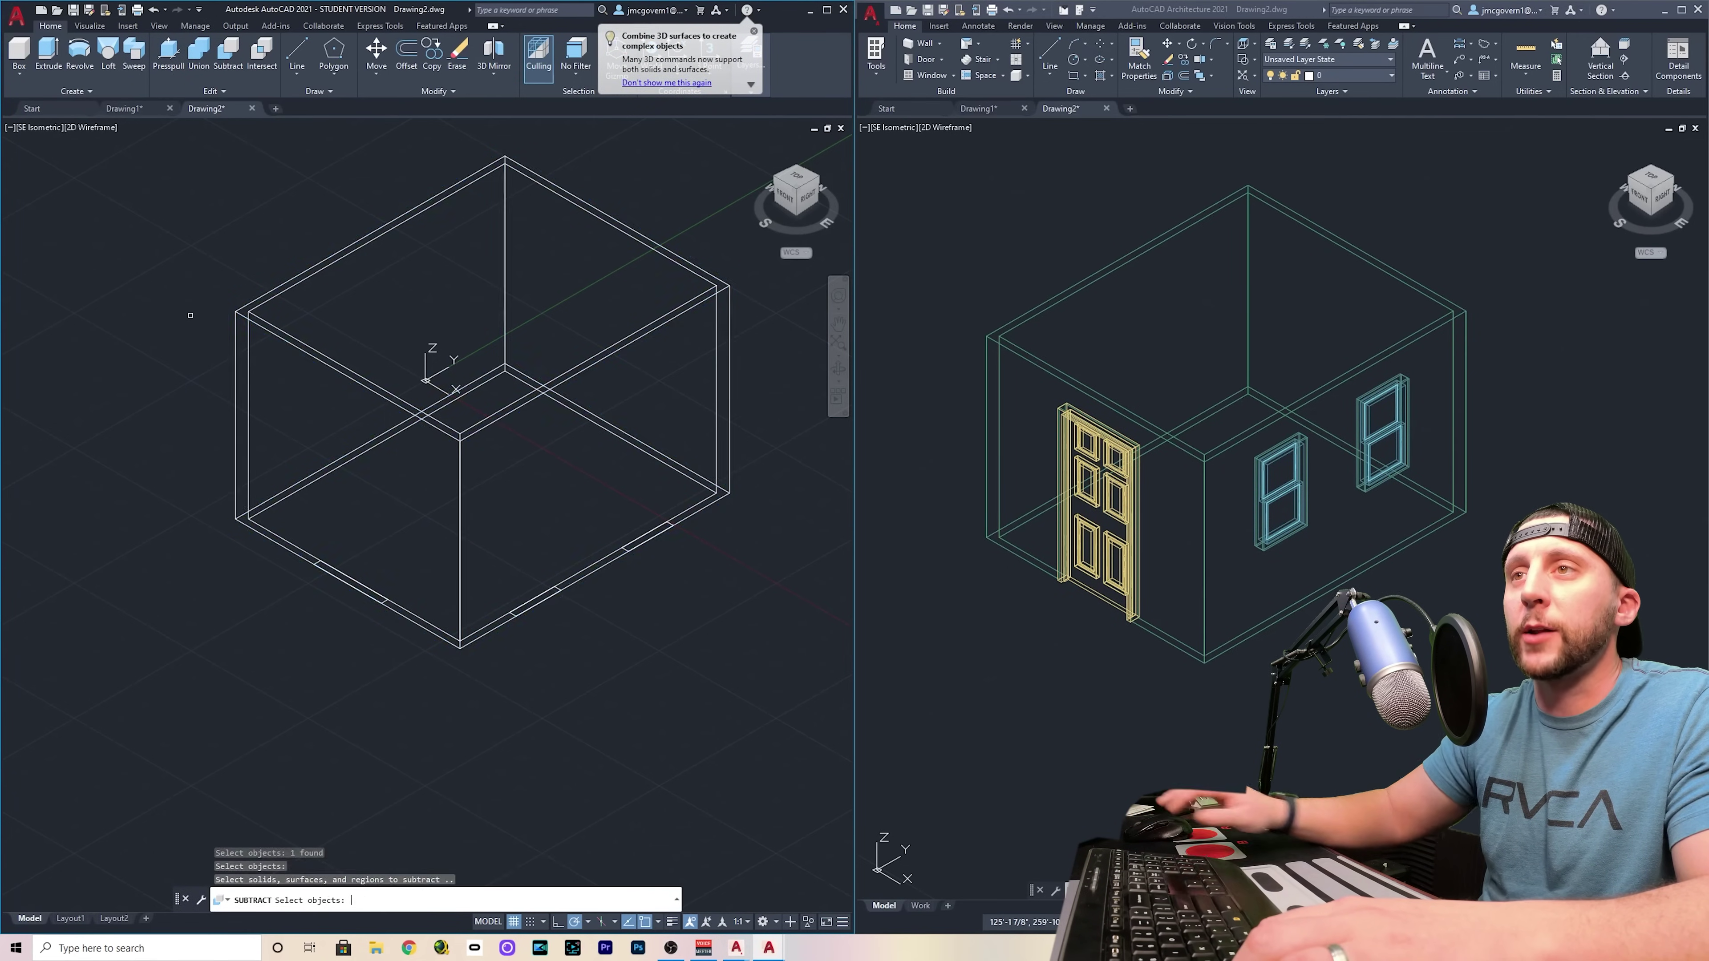
{"action": "left_click", "coordinate": [295, 324]}
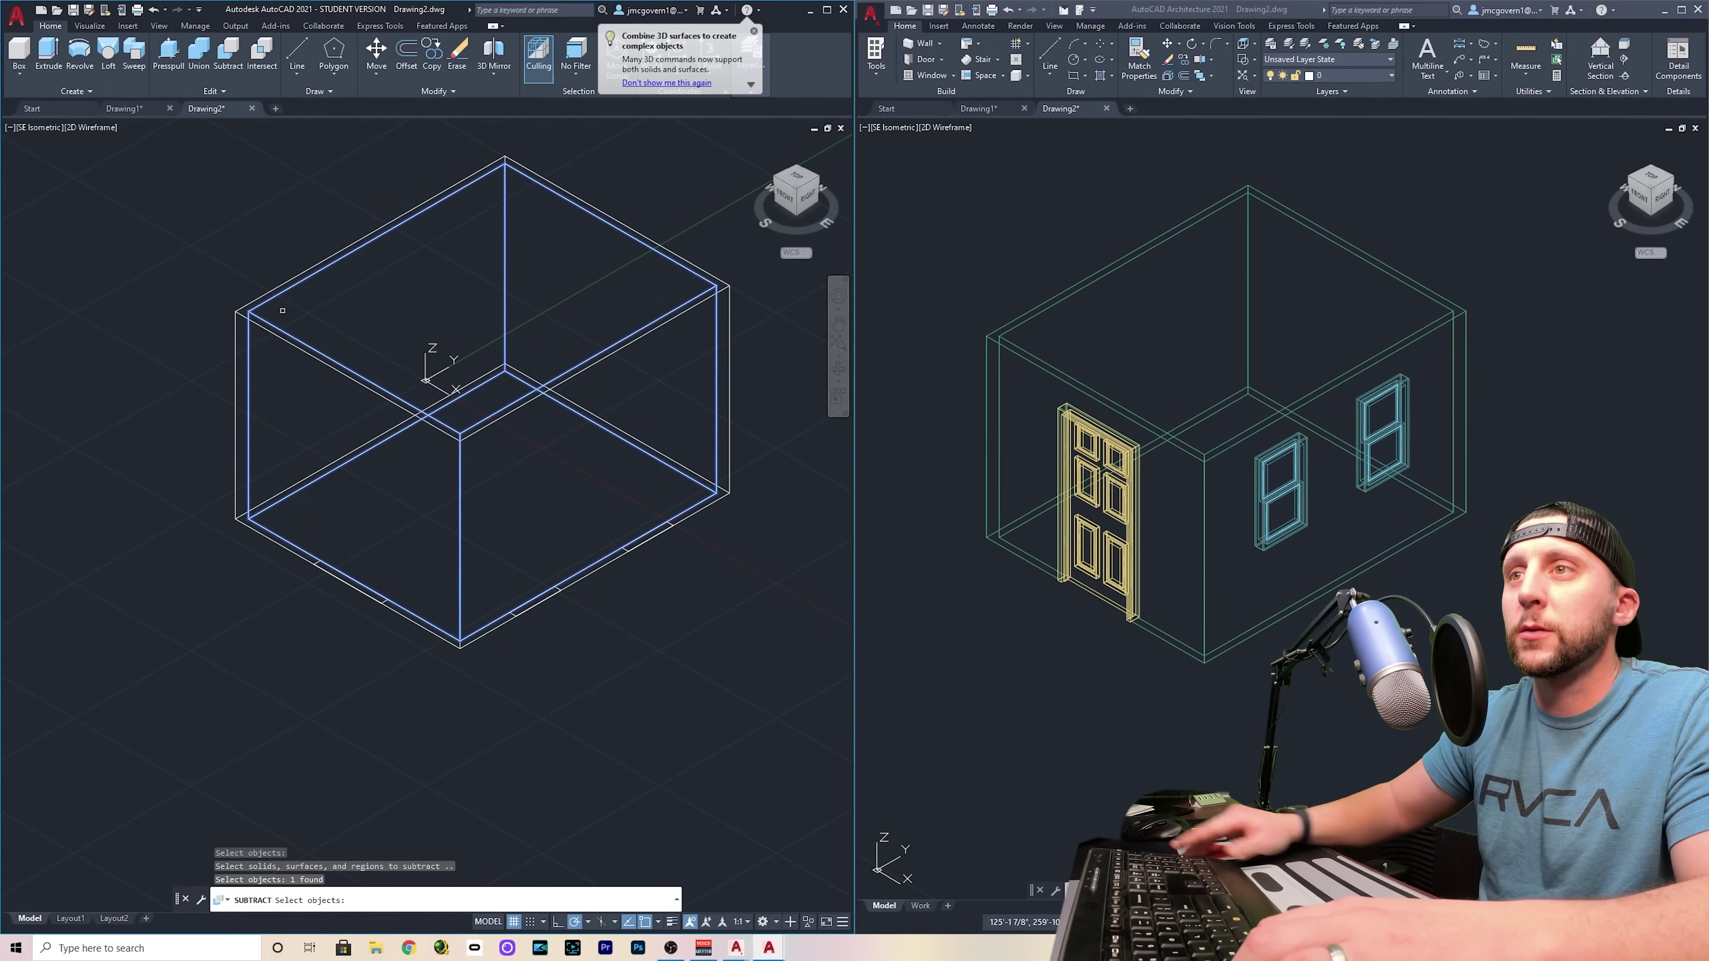
{"action": "key", "text": "Return"}
Preview the hollow walls in the Conceptual visual style and return to 2D Wireframe
{"action": "left_click", "coordinate": [107, 128]}
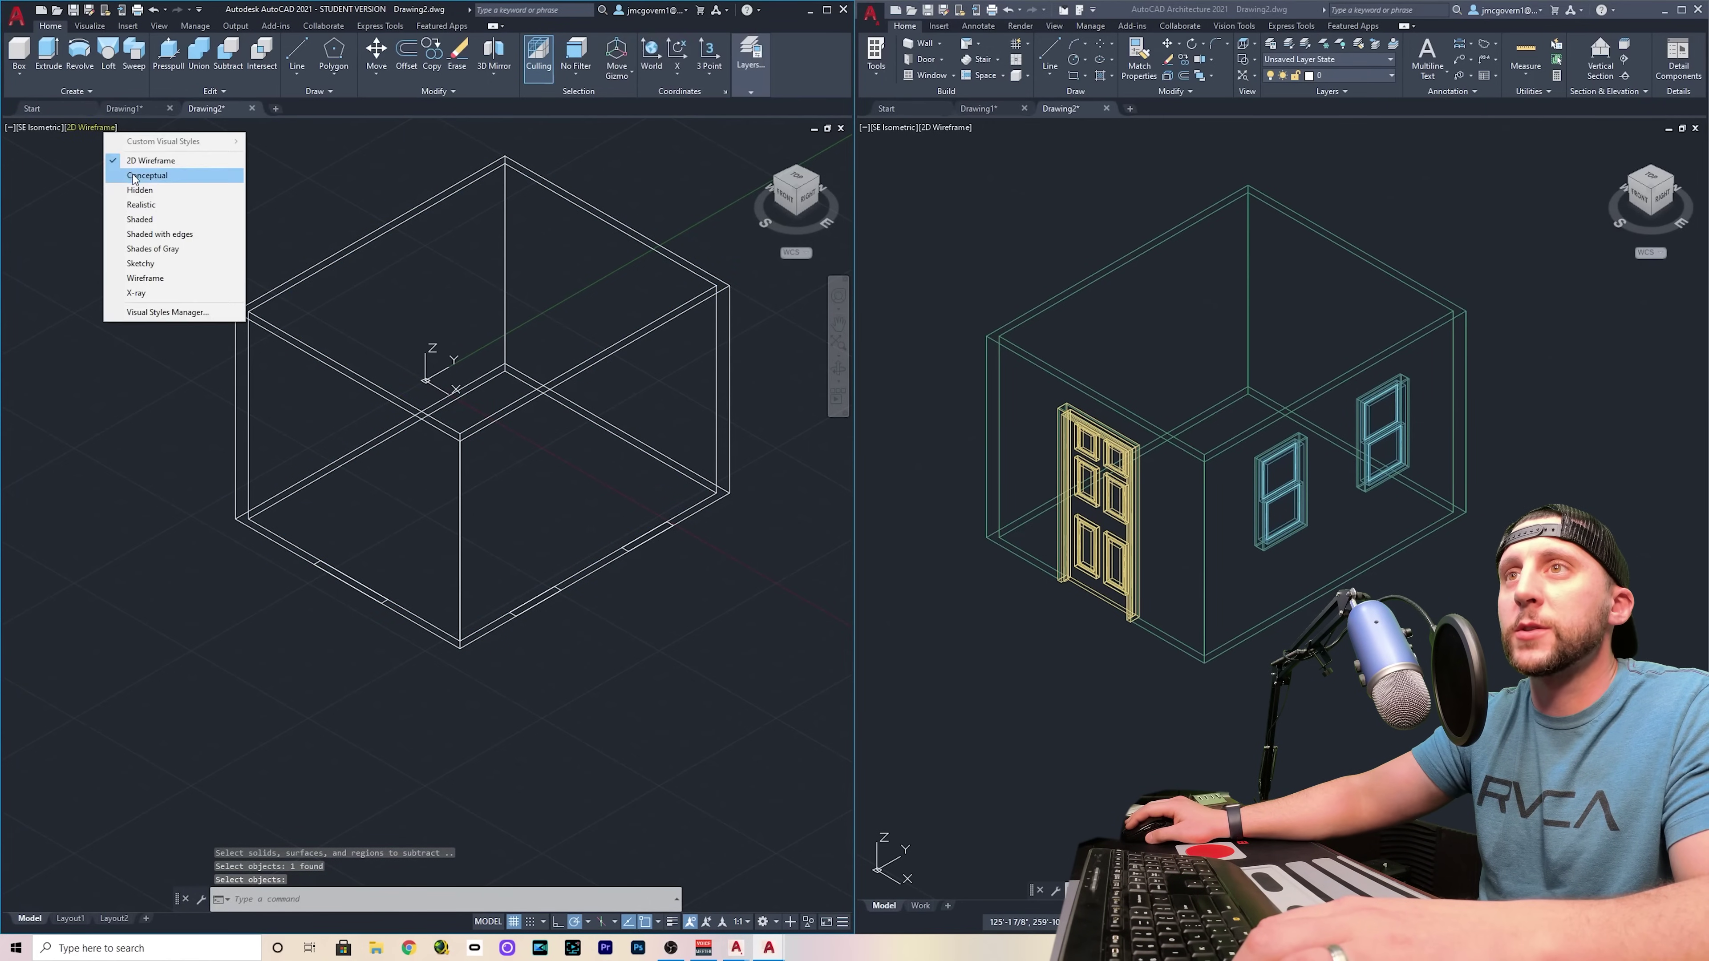
{"action": "left_click", "coordinate": [134, 176]}
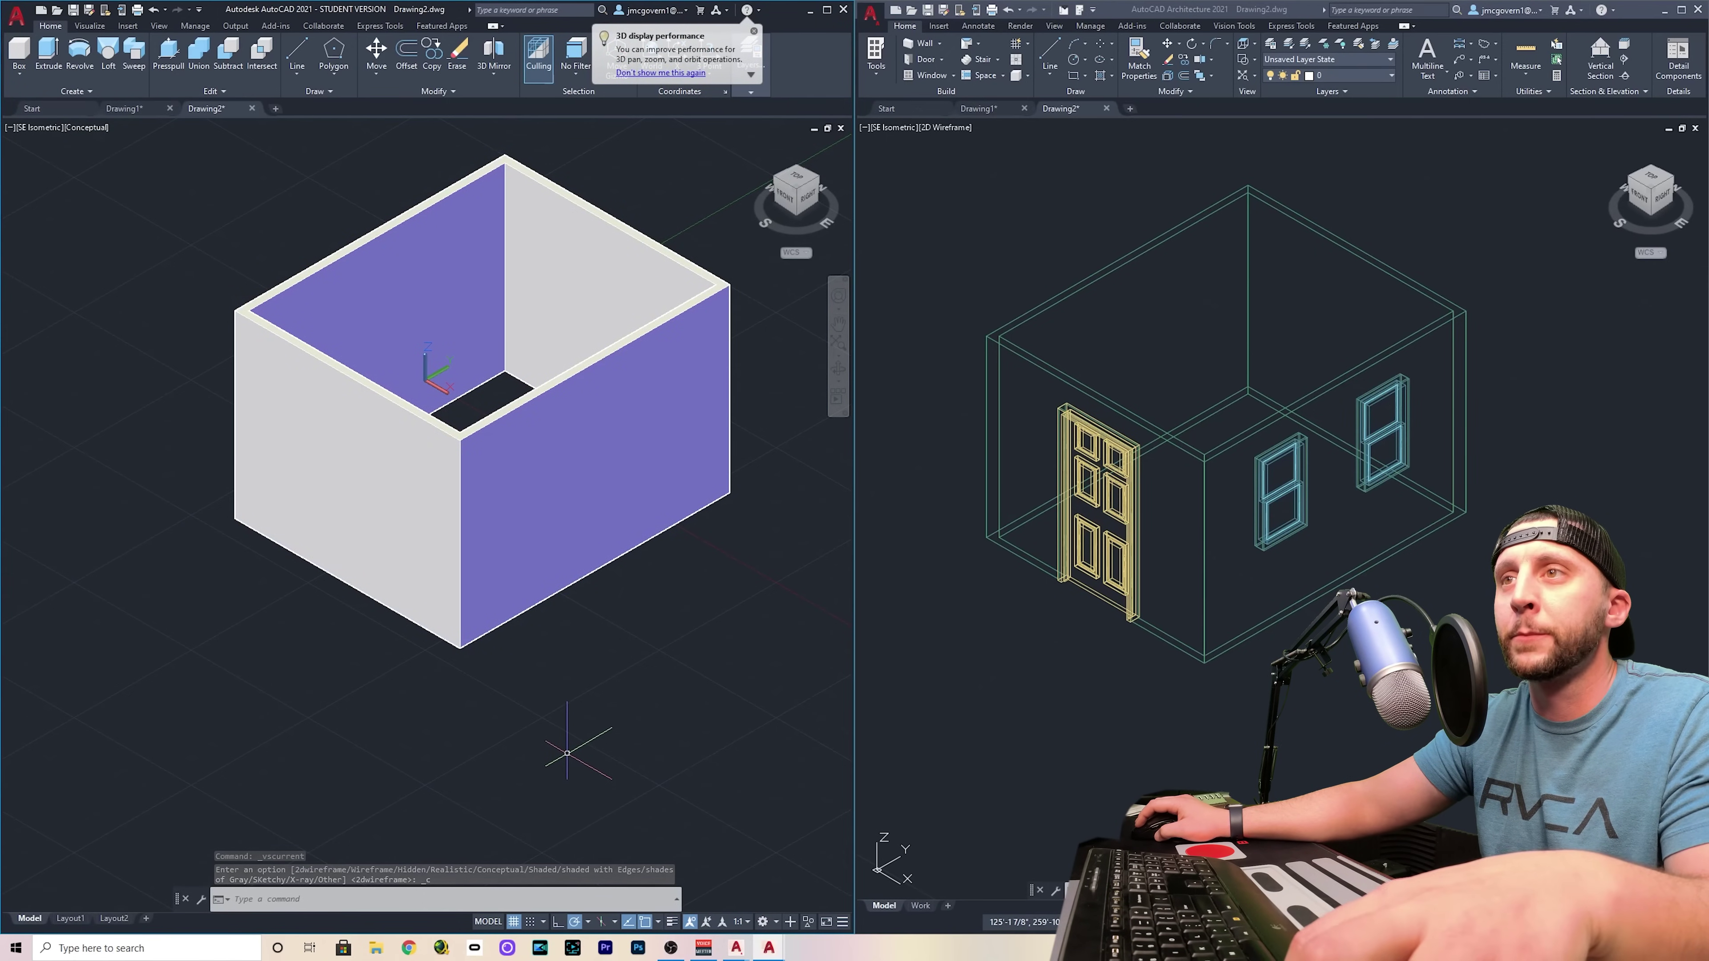
{"action": "key", "text": "ctrl+z"}
Extrude the door rectangle in the front wall to a height of 6'8"
{"action": "left_click", "coordinate": [300, 541]}
{"action": "left_click", "coordinate": [399, 628]}
{"action": "type", "text": "extrud"}
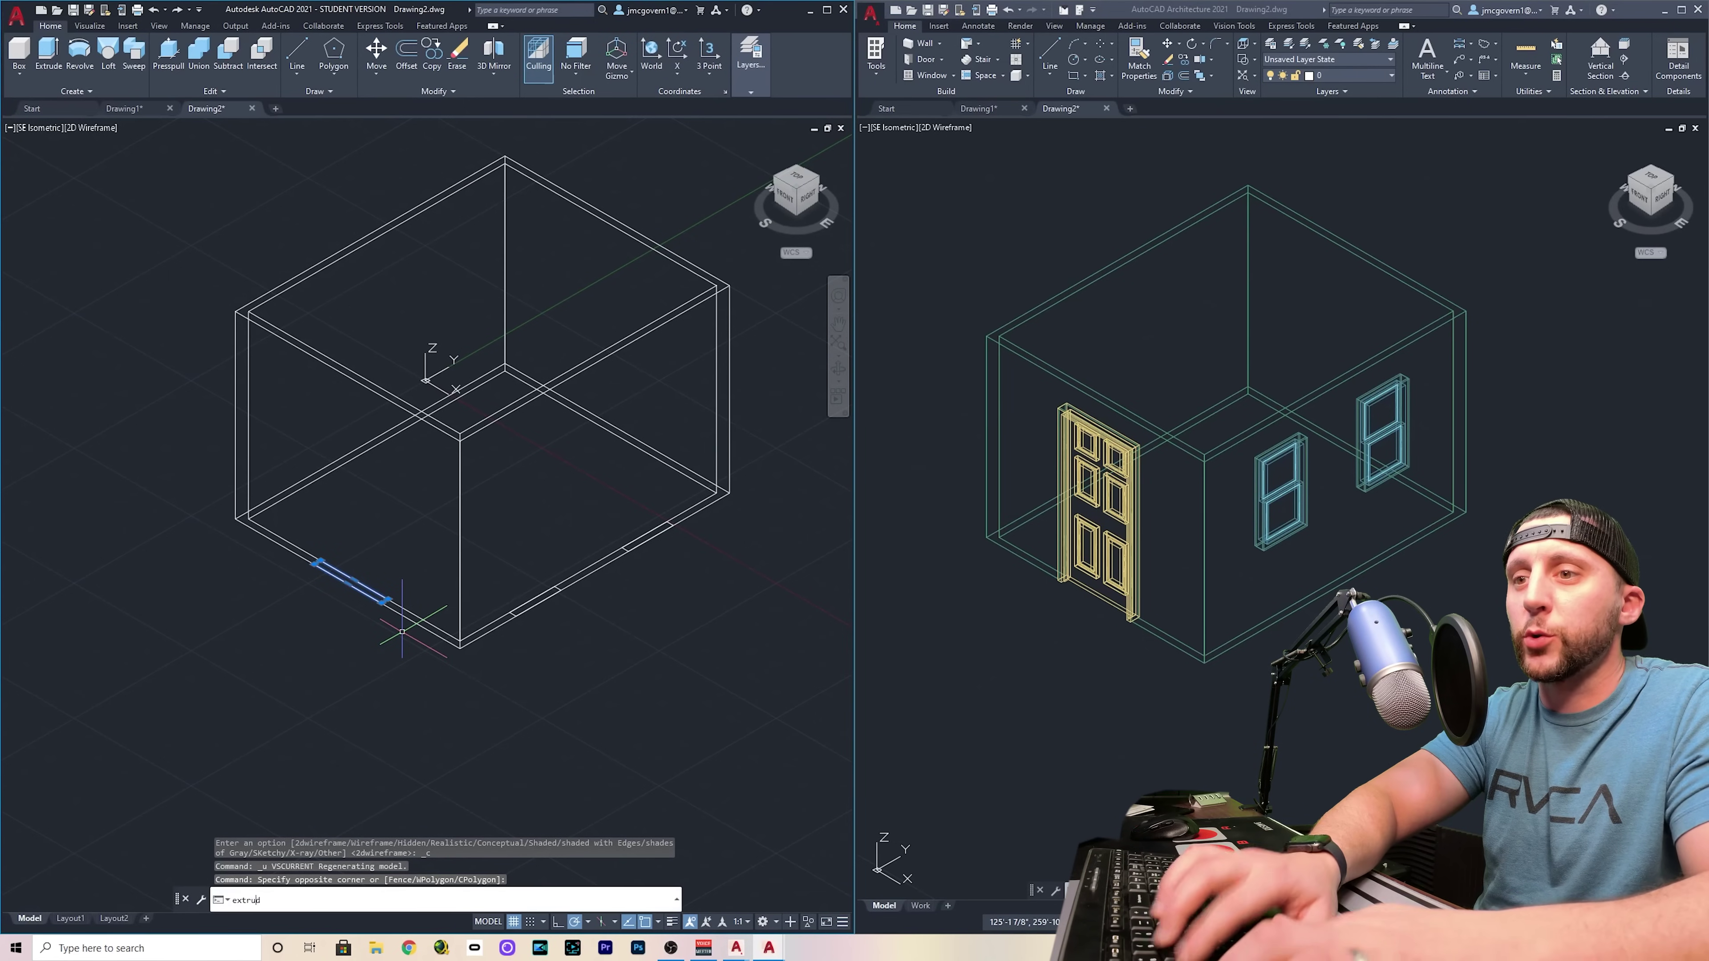
{"action": "key", "text": "Return"}
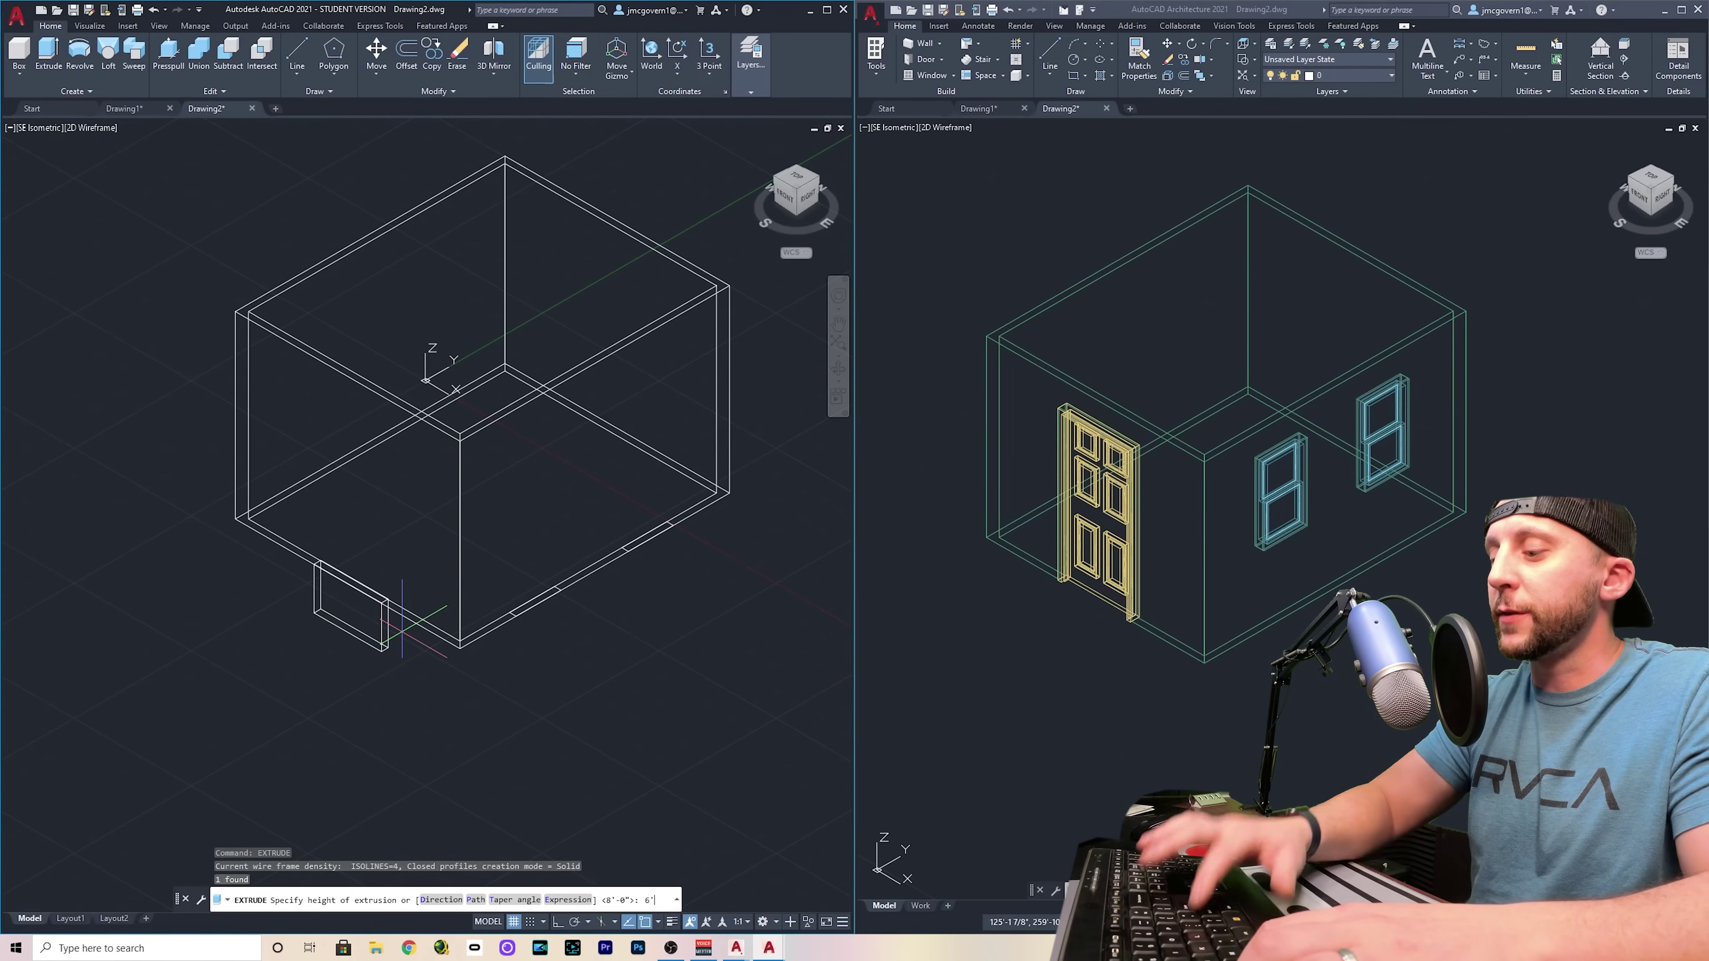
{"action": "key", "text": "Return"}
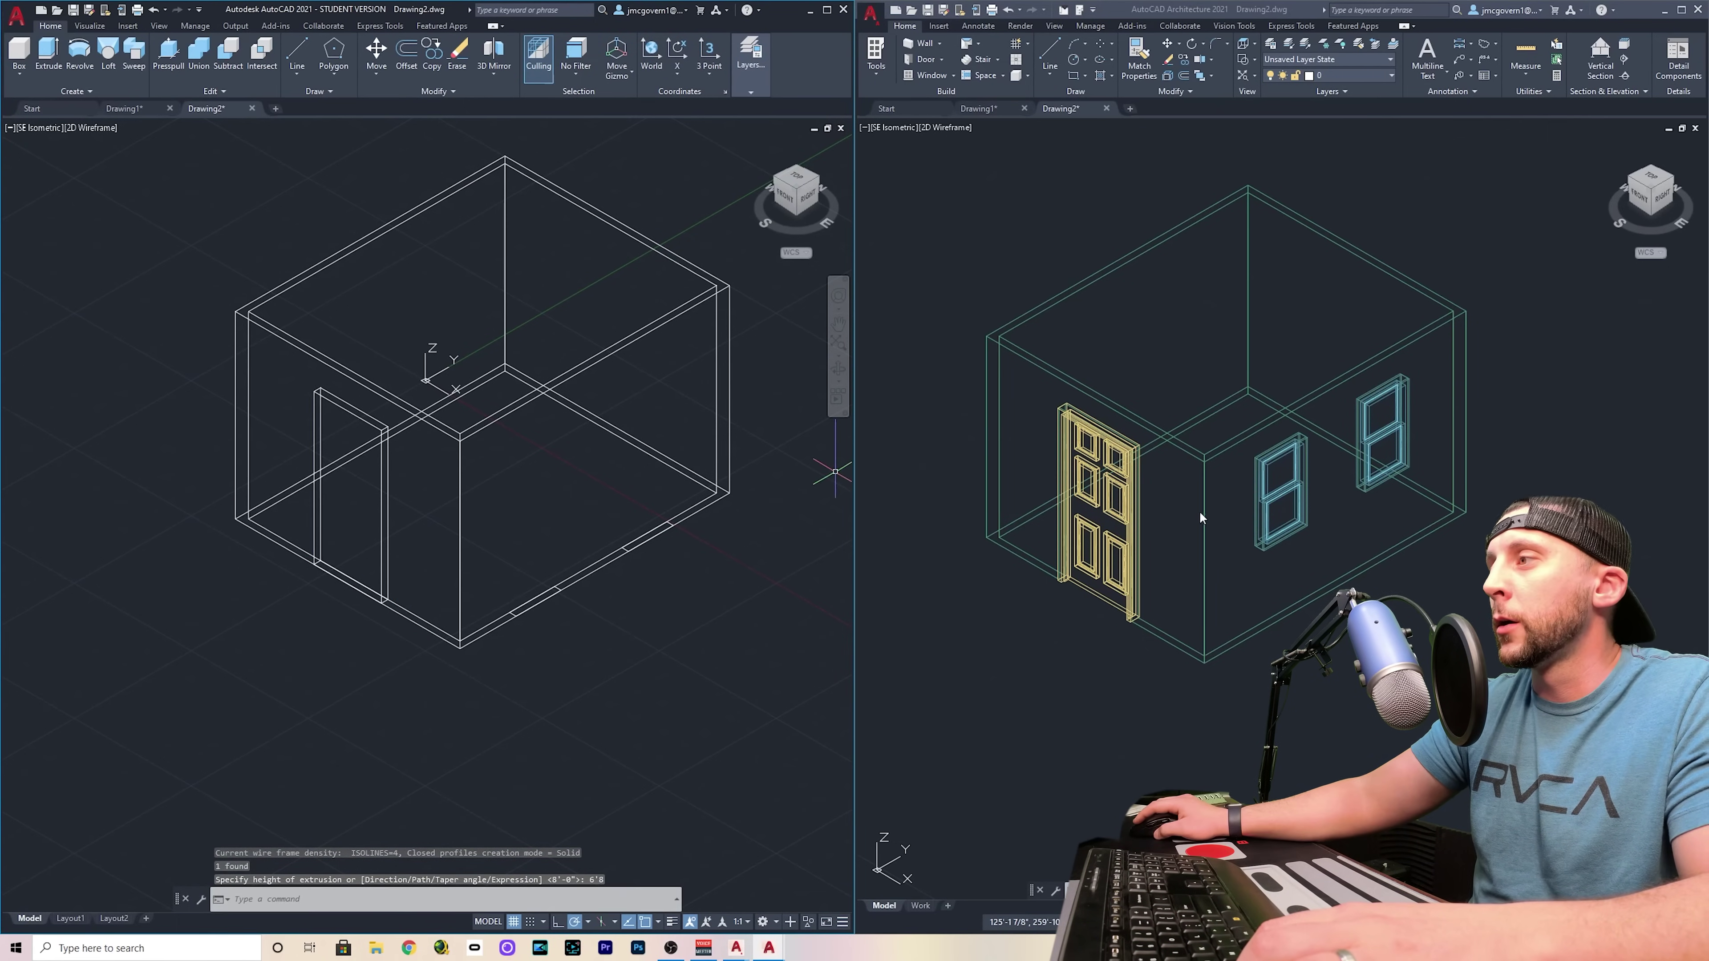
{"action": "left_click", "coordinate": [687, 579]}
{"action": "left_click", "coordinate": [463, 549]}
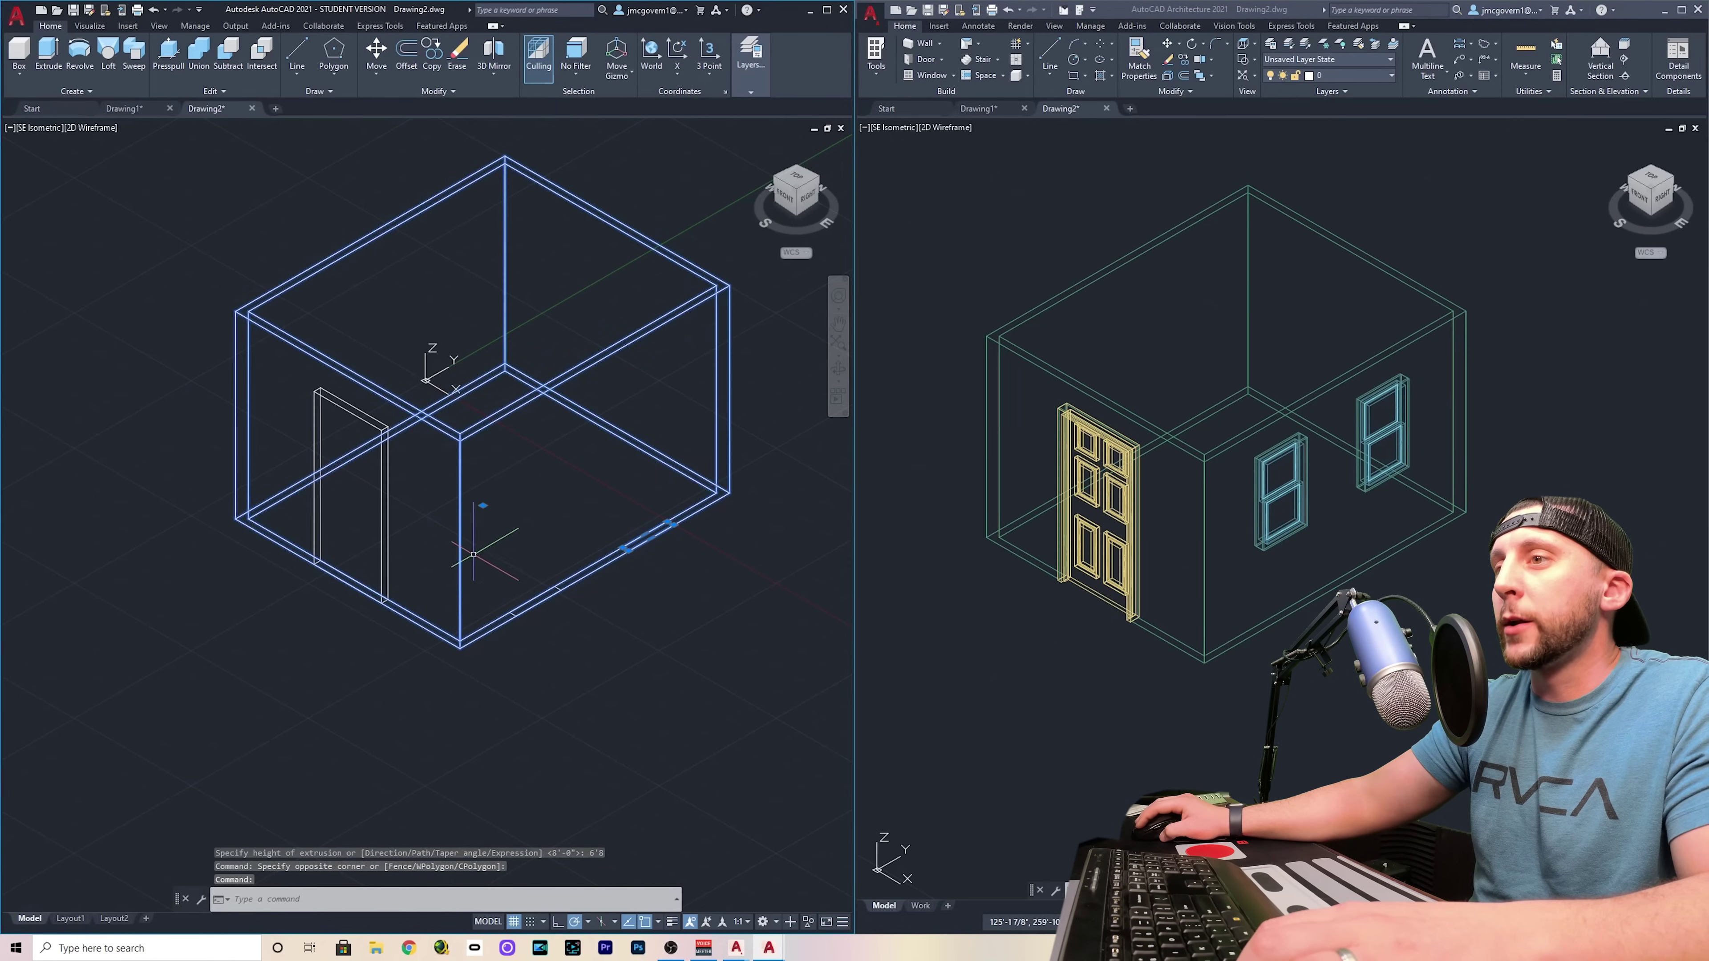
{"action": "key", "text": "Escape"}
Move both window rectangles in the side wall 6'8" straight up along the Z axis
{"action": "left_click", "coordinate": [497, 560]}
{"action": "left_click", "coordinate": [607, 652]}
{"action": "left_click", "coordinate": [590, 508]}
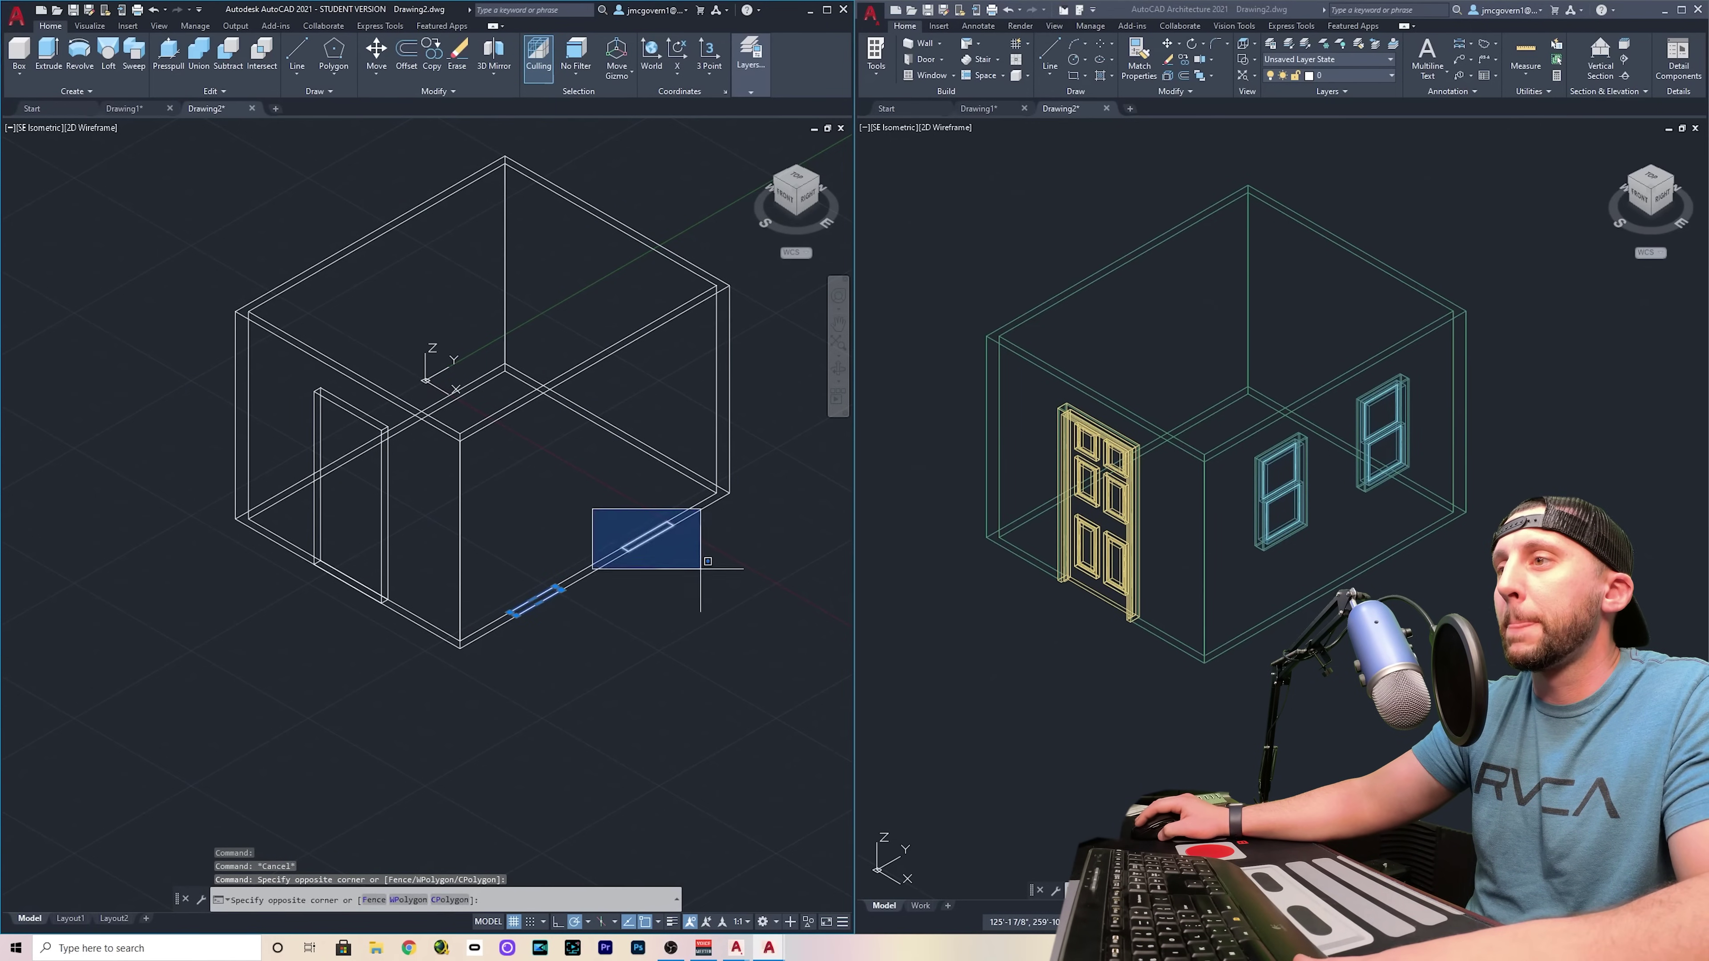
{"action": "left_click", "coordinate": [710, 575]}
{"action": "type", "text": "m"}
{"action": "key", "text": "Return"}
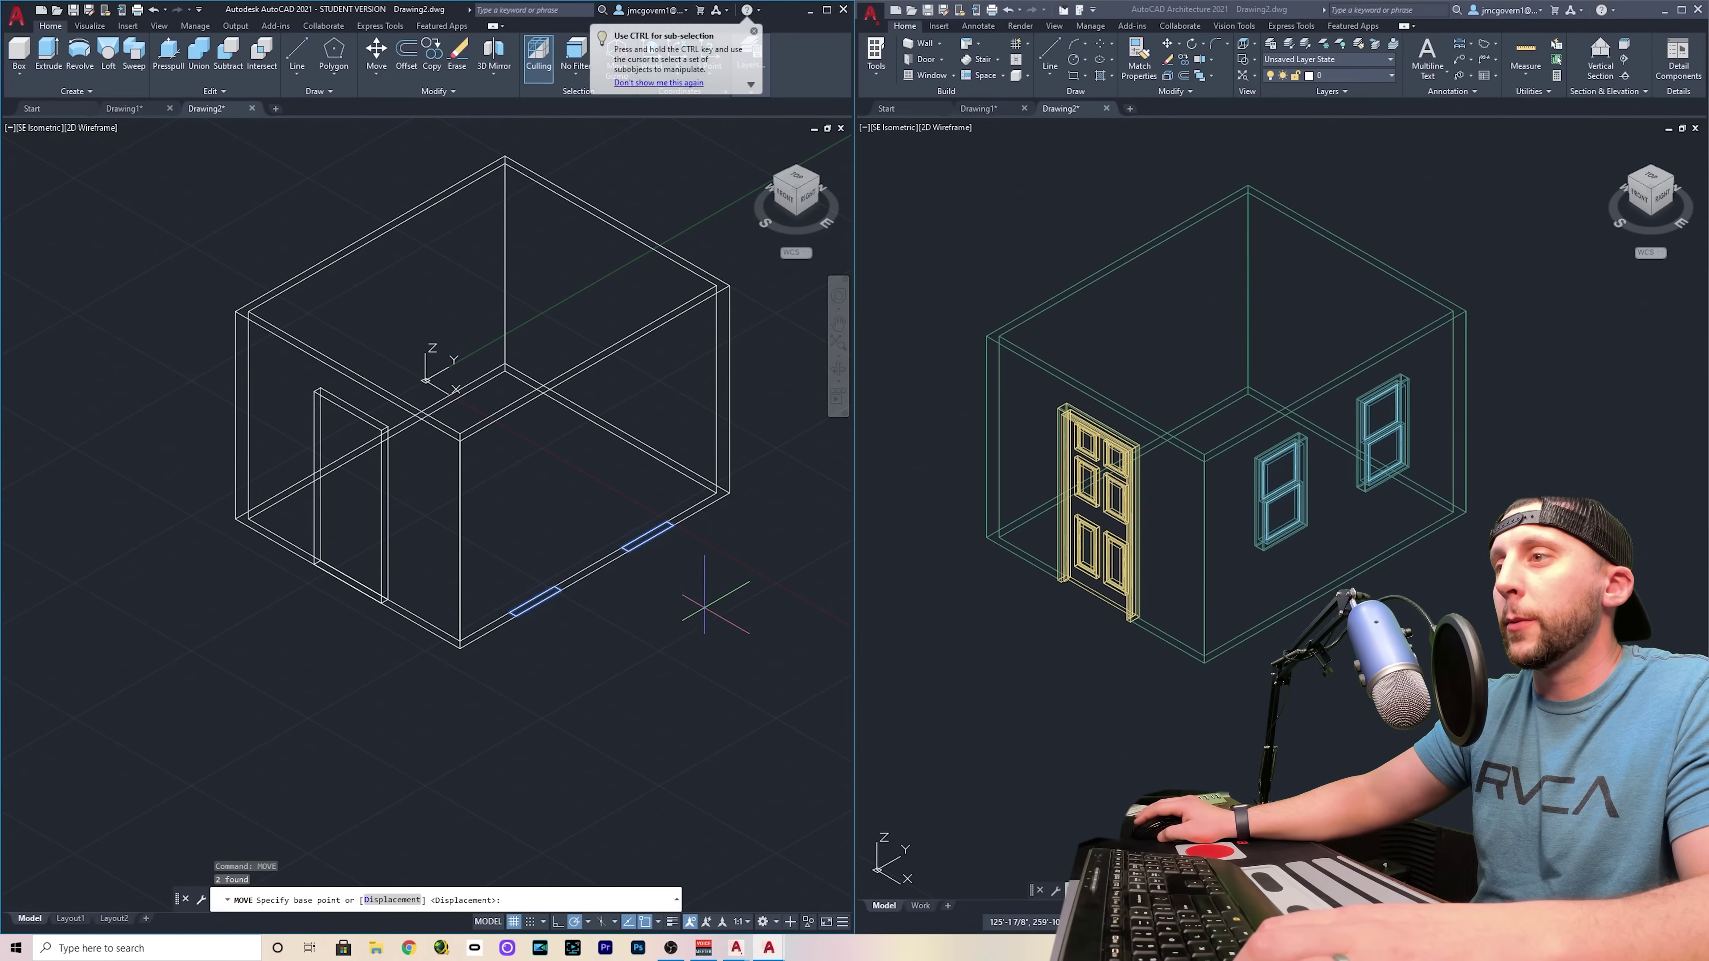
{"action": "left_click", "coordinate": [701, 650]}
{"action": "type", "text": "6'8"}
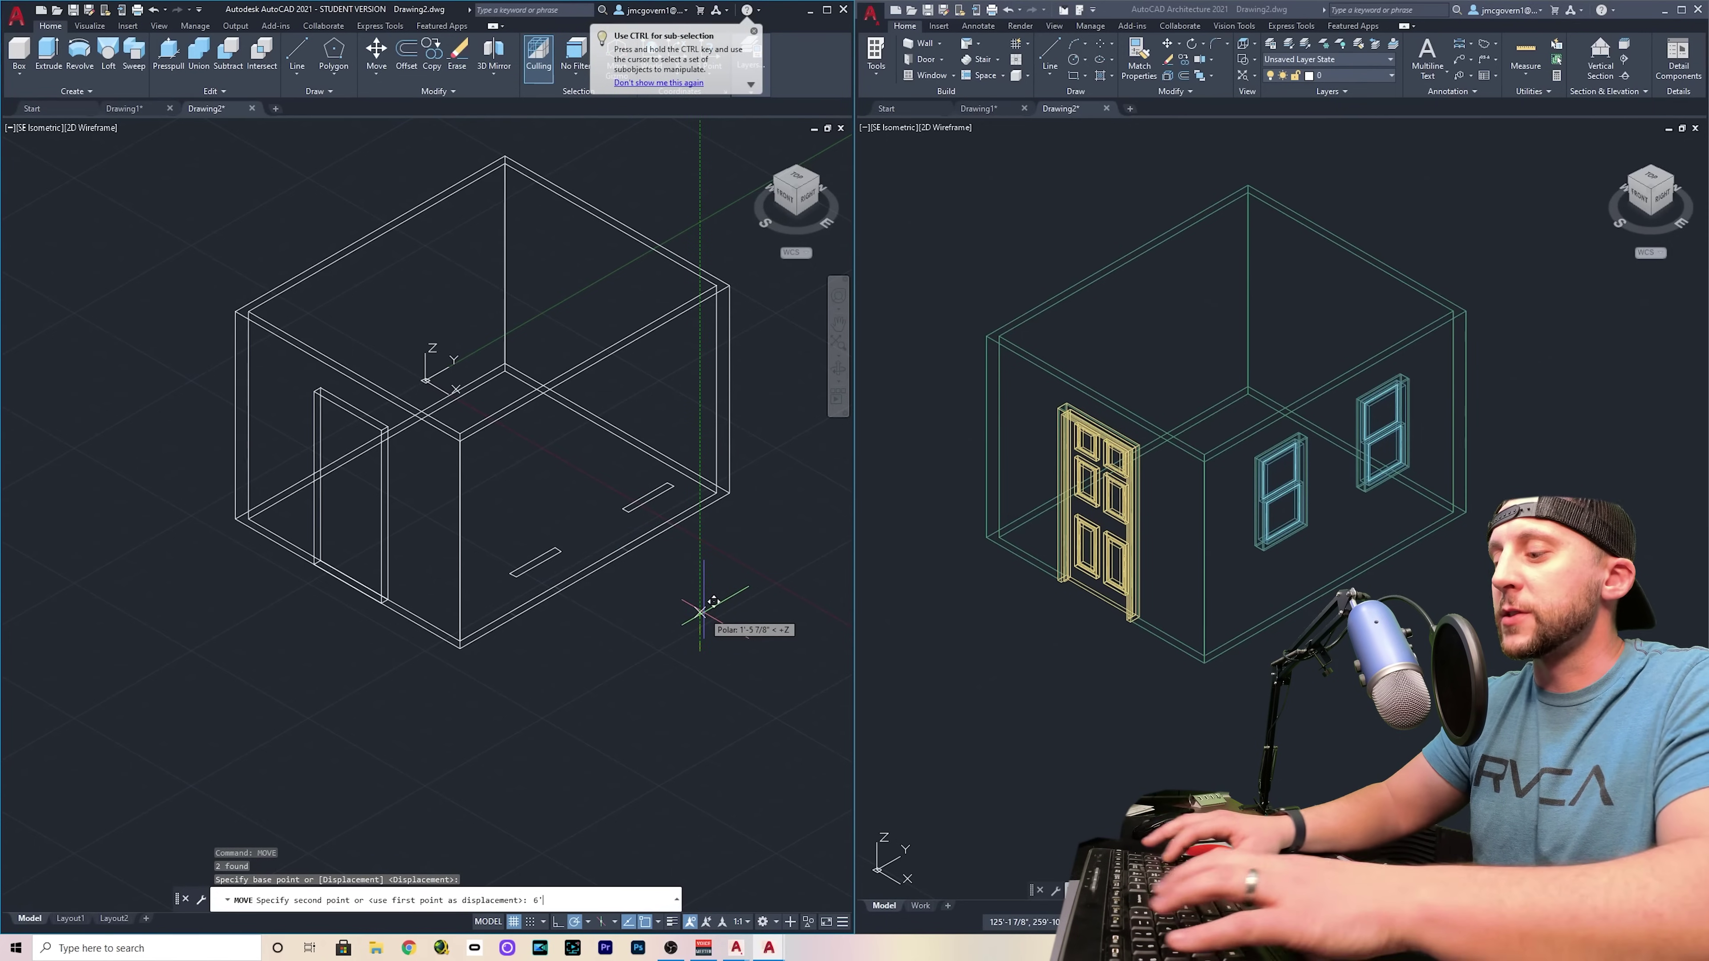
{"action": "key", "text": "Return"}
{"action": "double_click", "coordinate": [543, 431]}
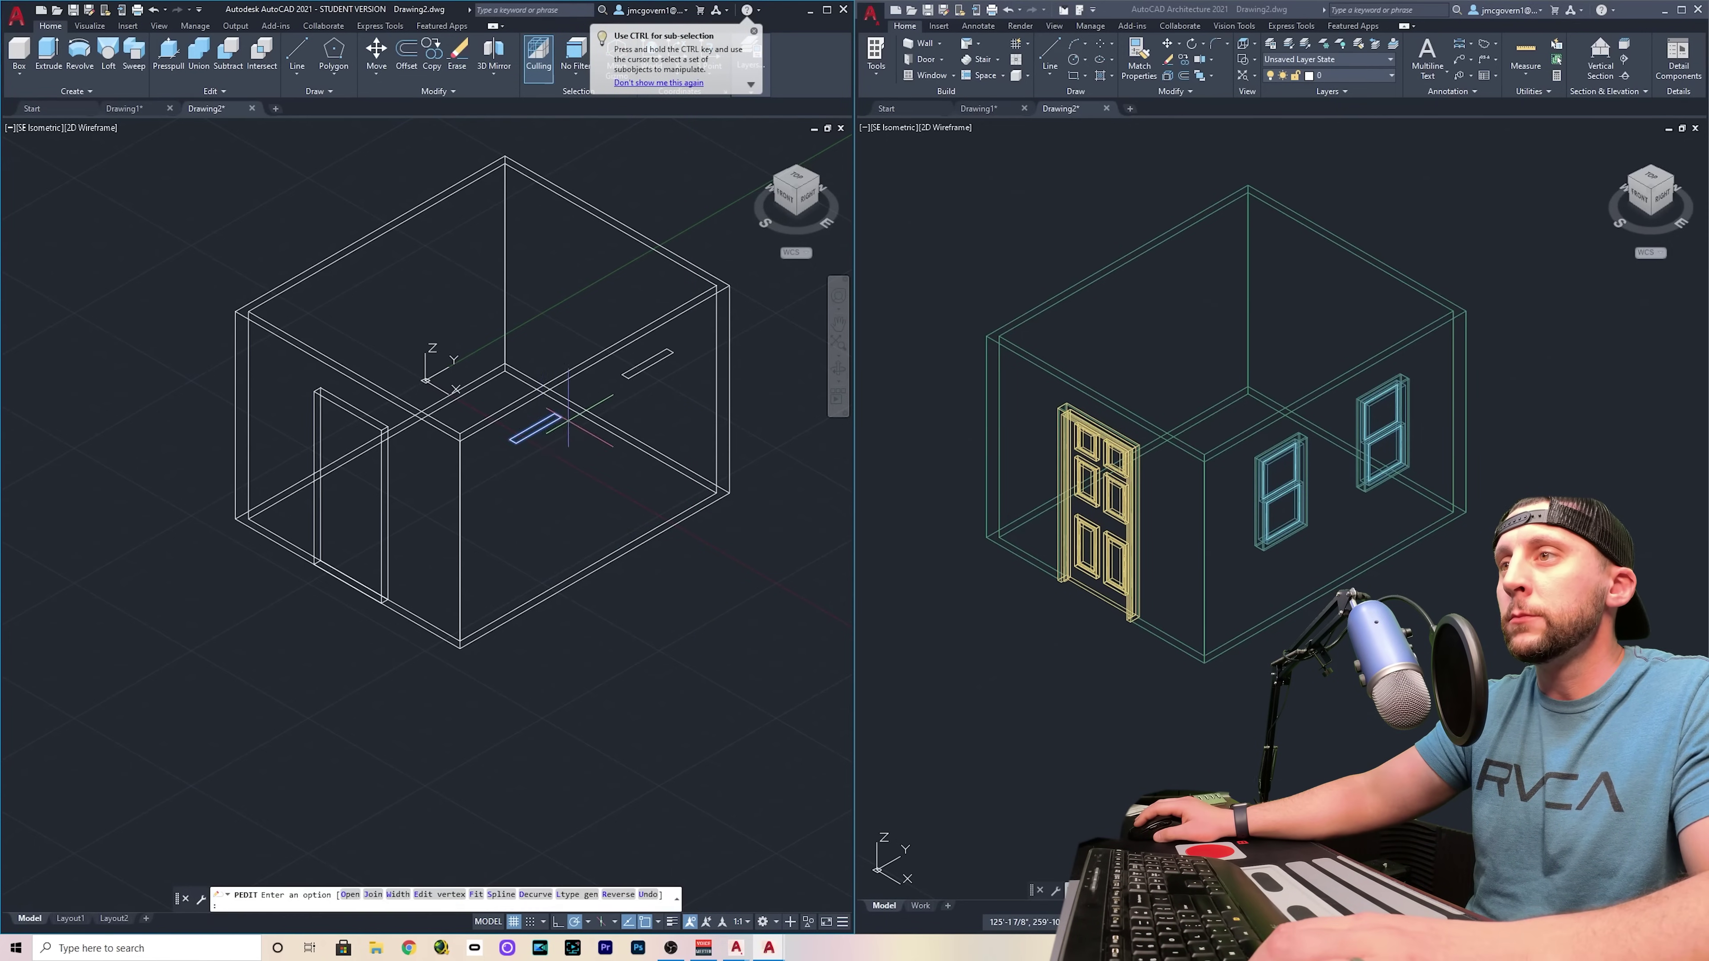
{"action": "key", "text": "Escape"}
{"action": "key", "text": "Escape"}
Extrude both raised window rectangles downward by -3'6"
{"action": "left_click", "coordinate": [543, 429]}
{"action": "left_click", "coordinate": [650, 365]}
{"action": "type", "text": "extr"}
{"action": "key", "text": "Return"}
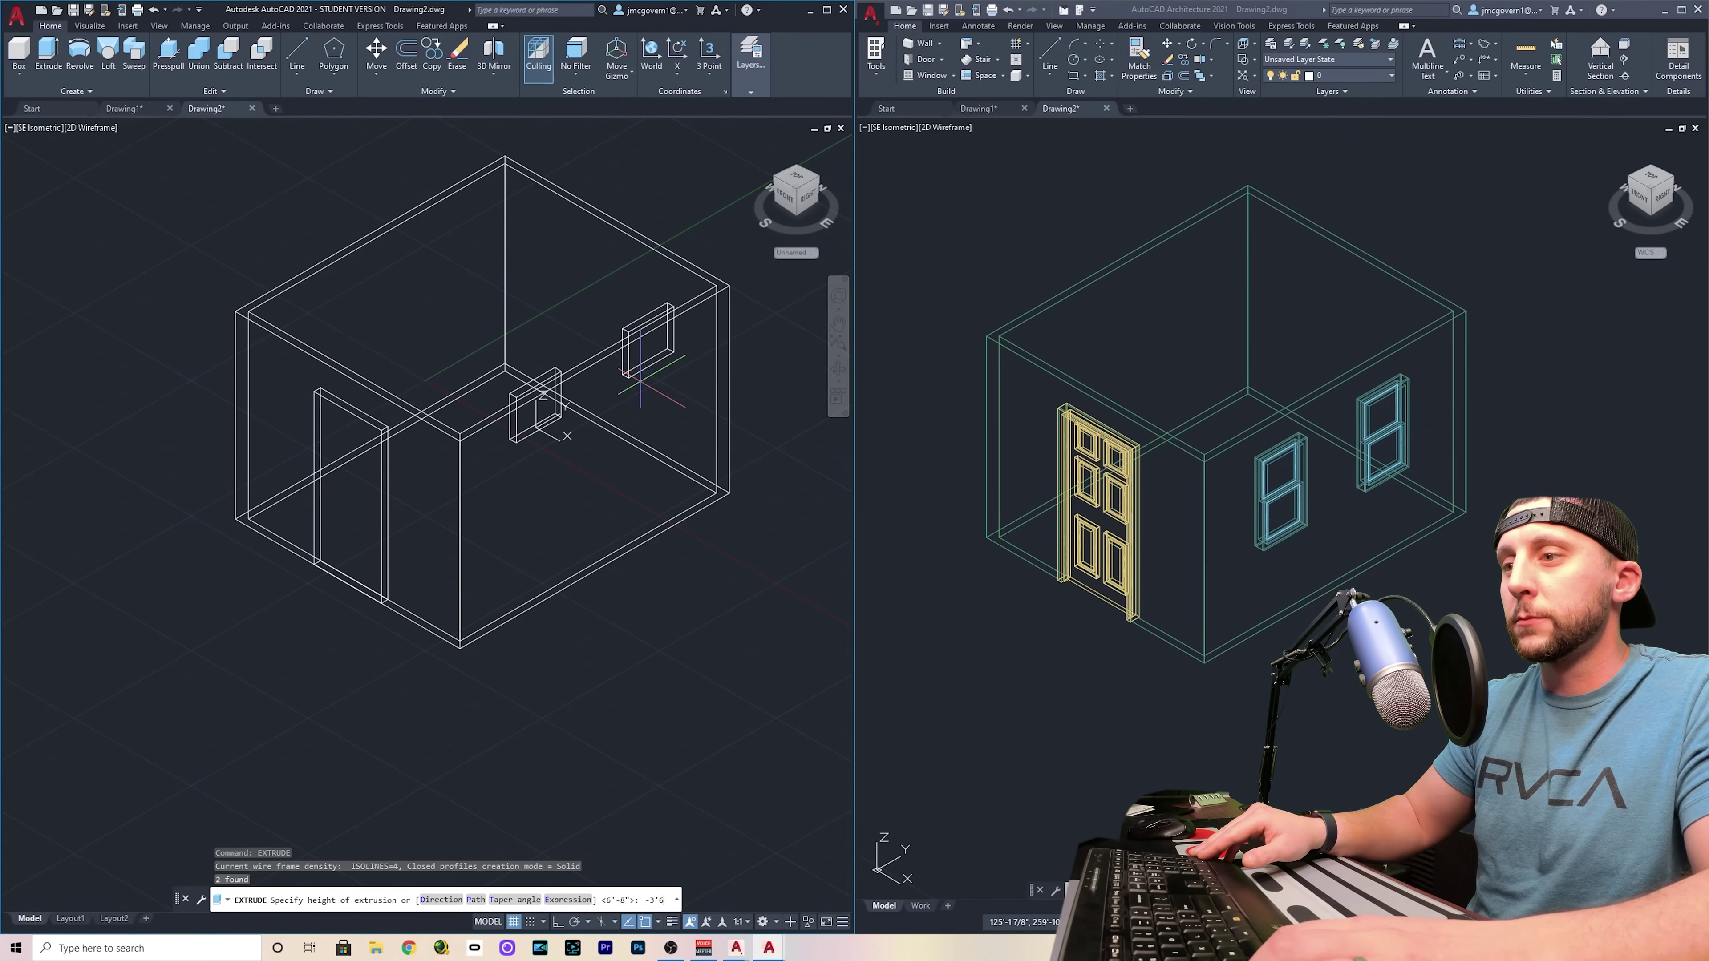
{"action": "key", "text": "Return"}
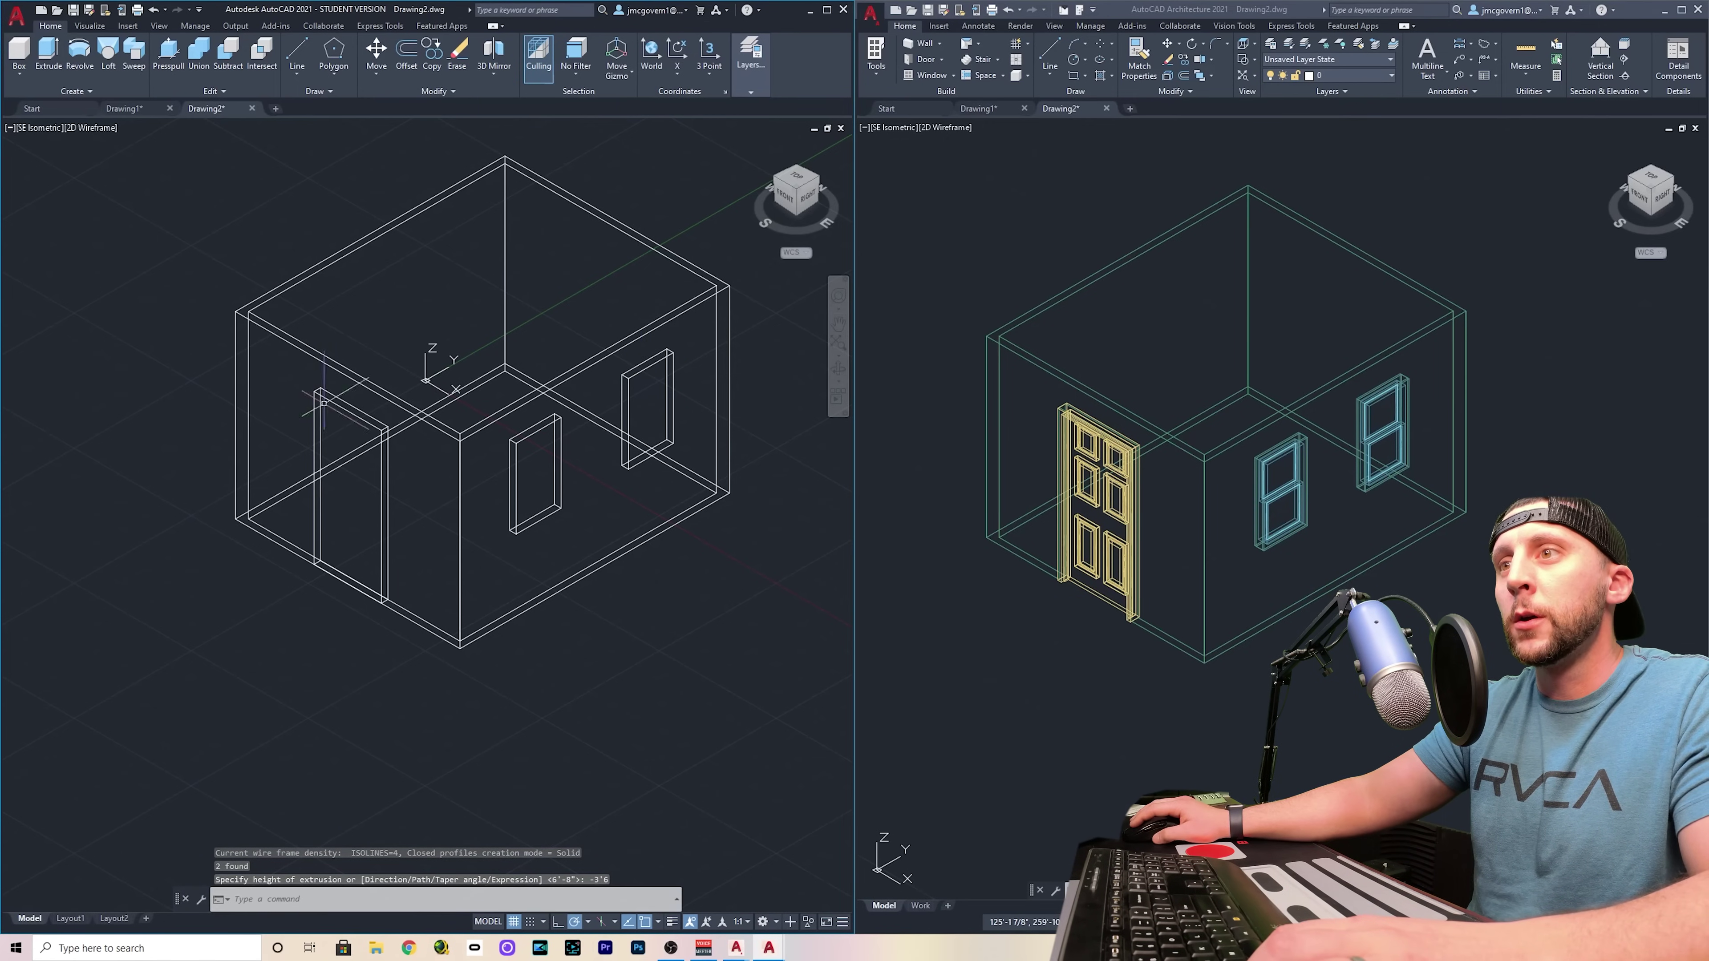
Copy the door solid and both window solids and paste the copies in the empty space beside the room
{"action": "left_click", "coordinate": [377, 492]}
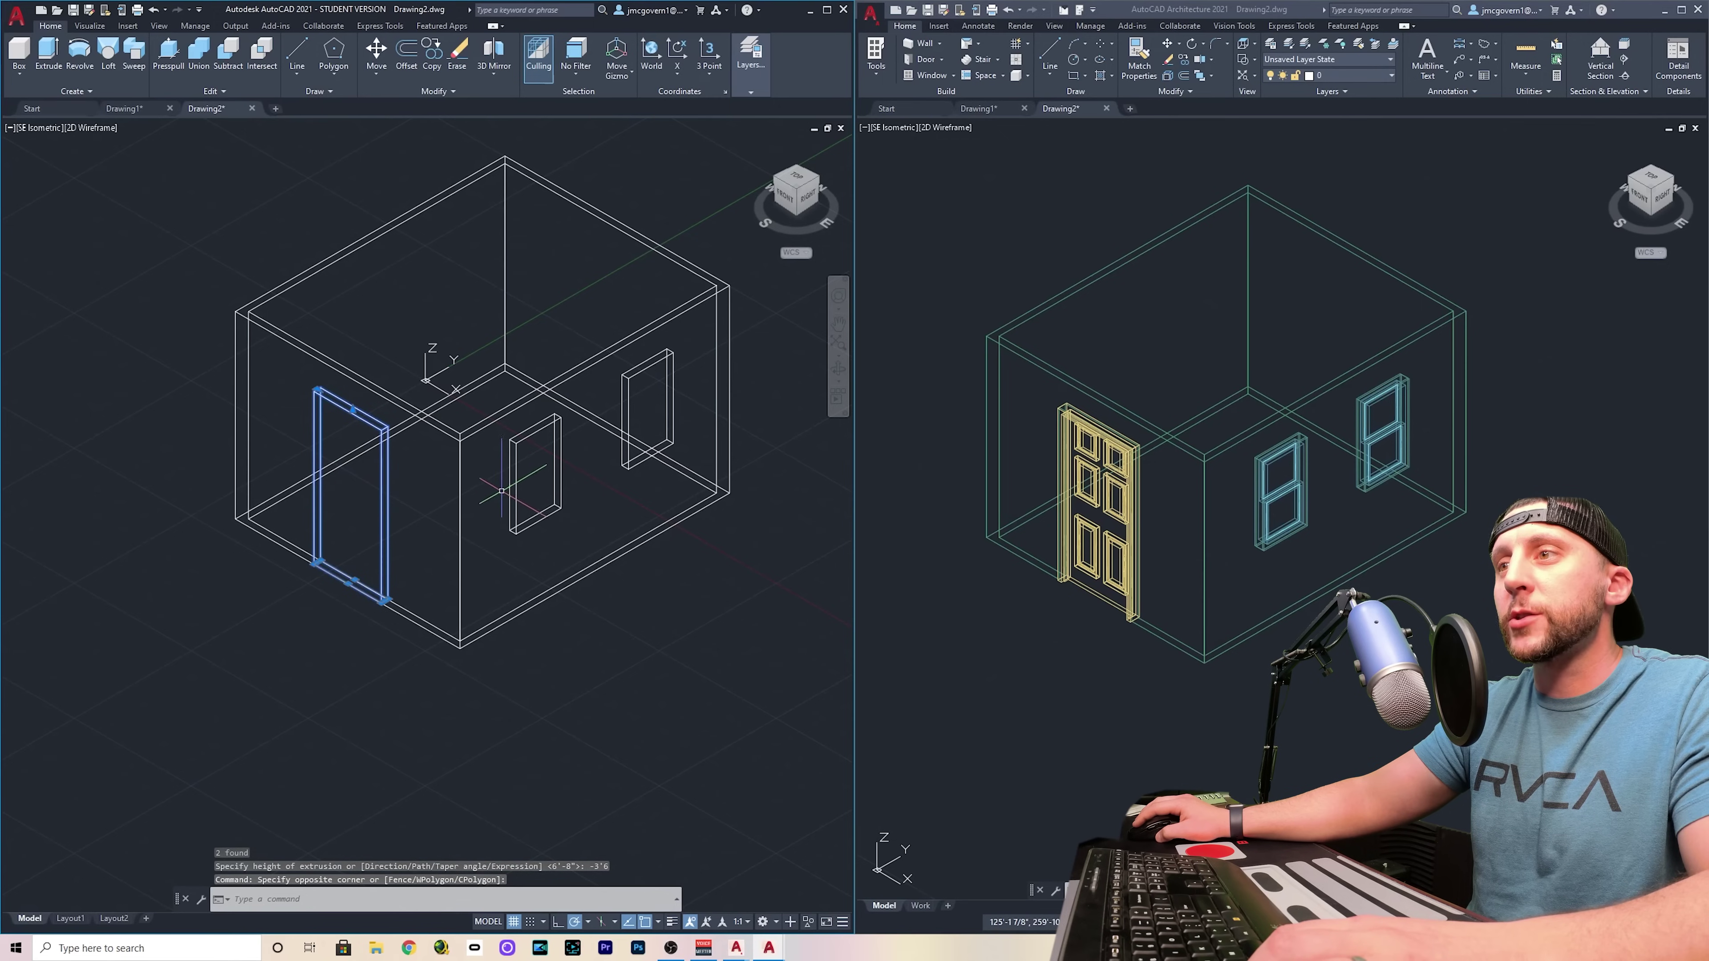
{"action": "left_click", "coordinate": [512, 483]}
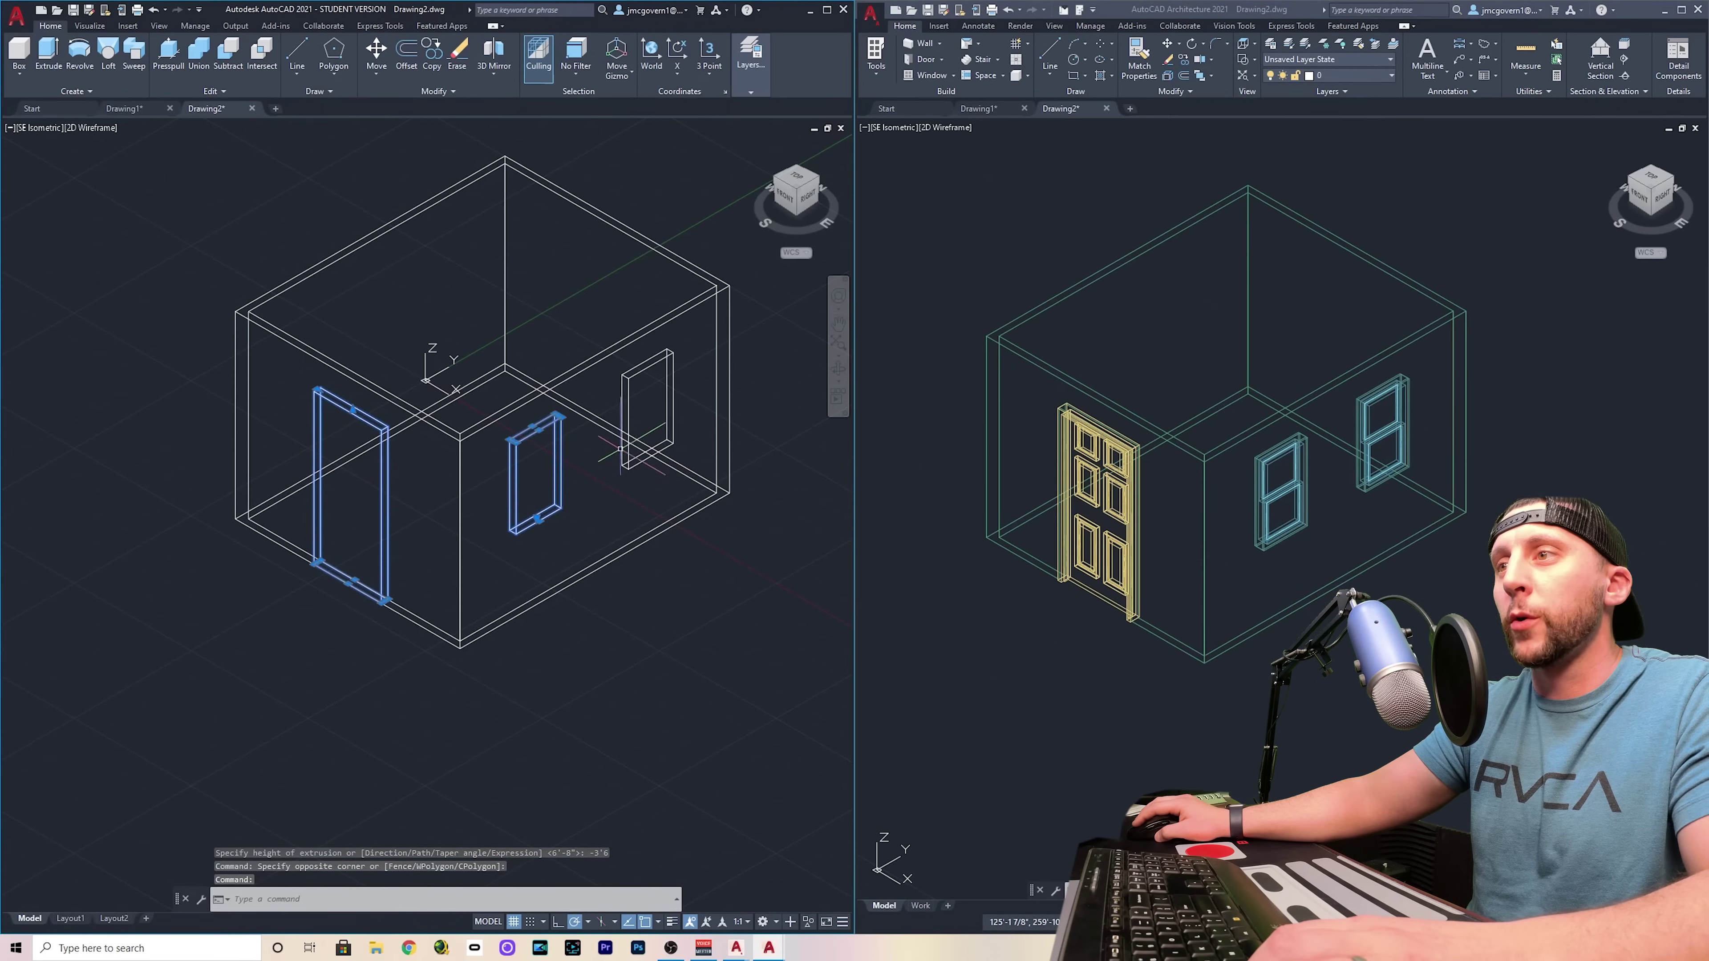
{"action": "left_click", "coordinate": [624, 411]}
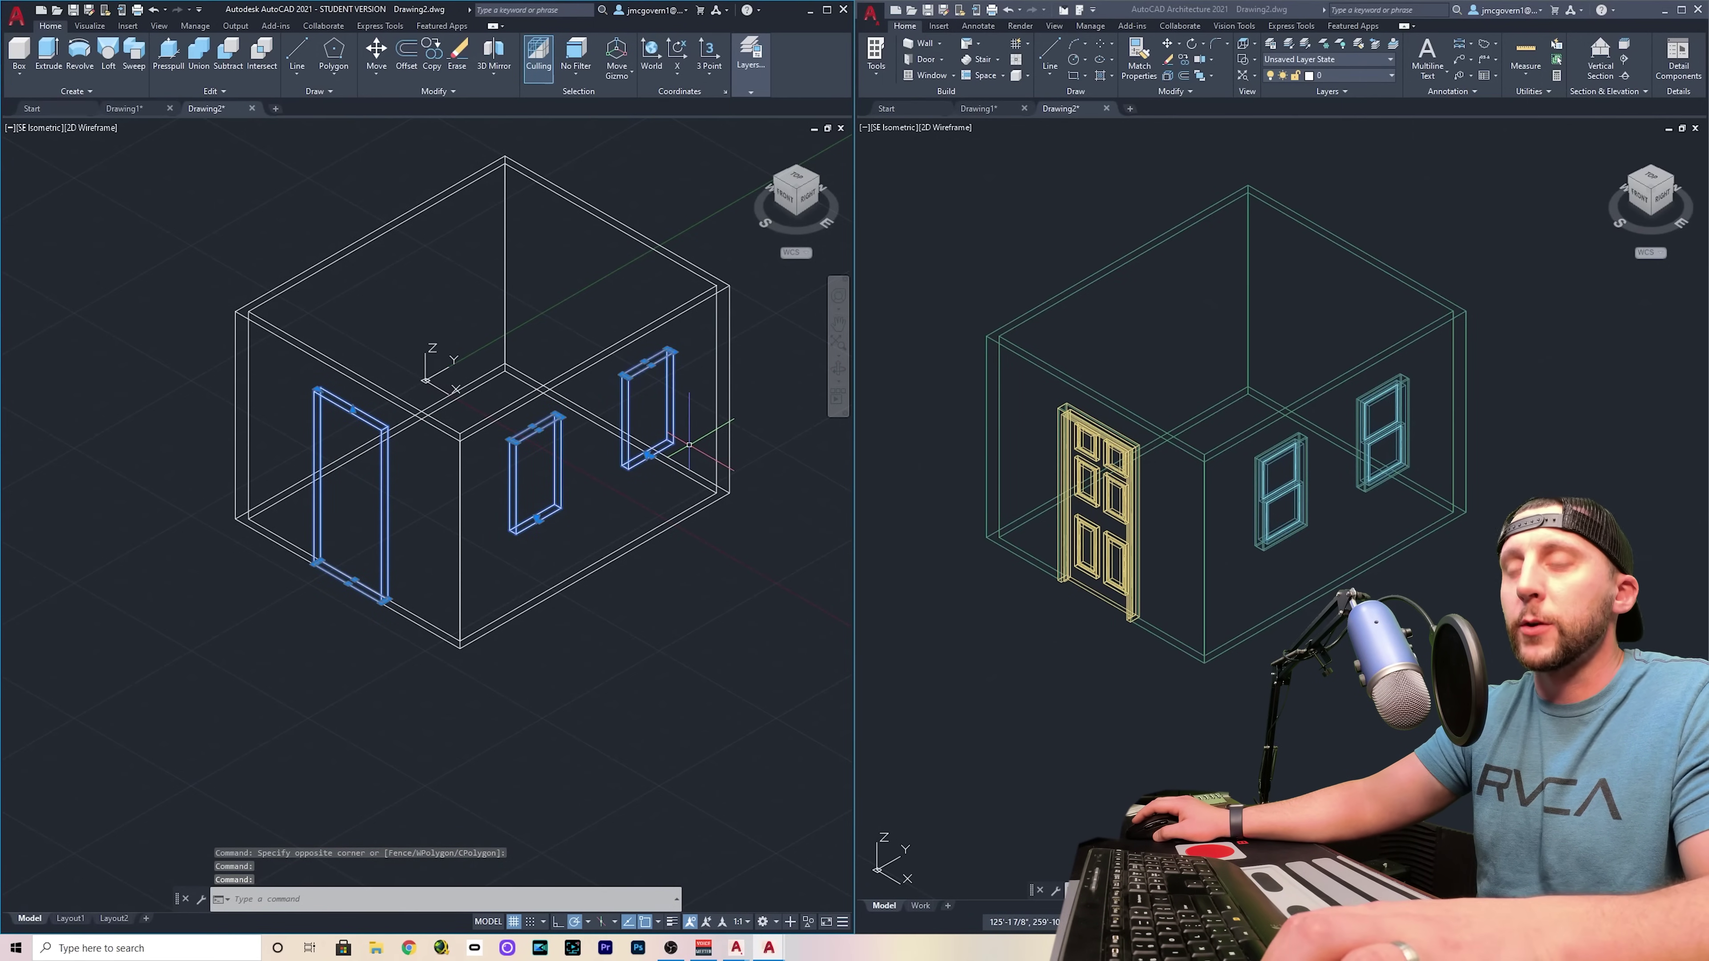
{"action": "key", "text": "ctrl+c"}
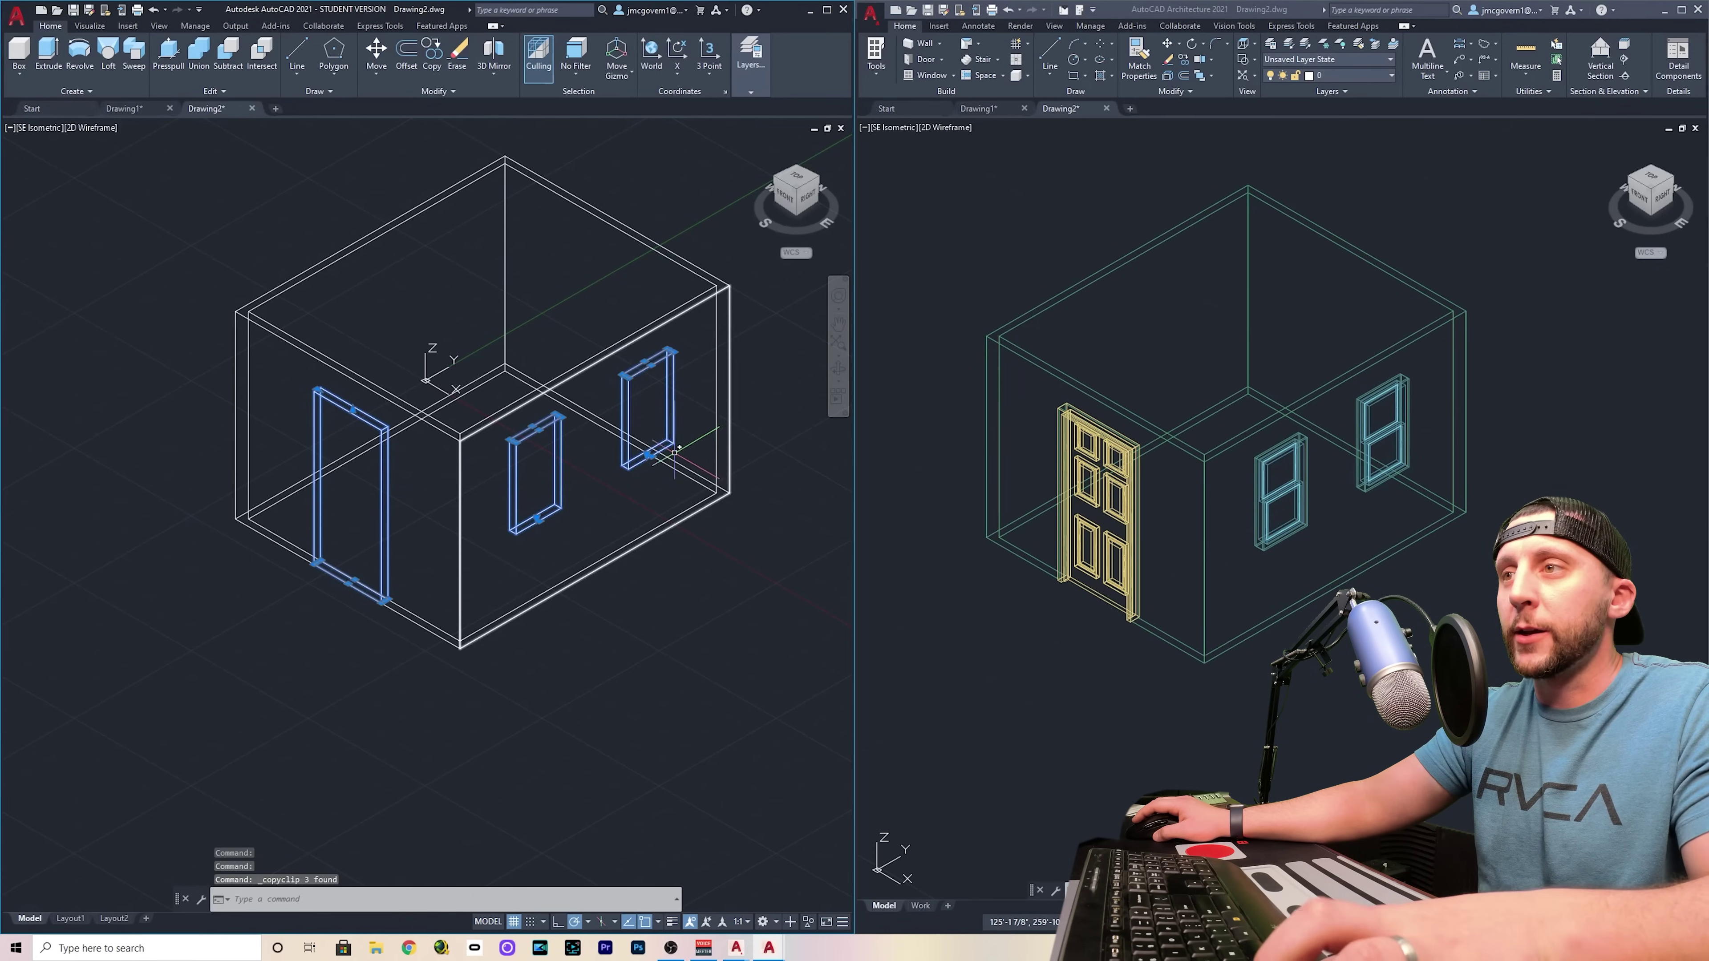
{"action": "key", "text": "ctrl+v"}
{"action": "scroll", "coordinate": [679, 448], "scroll_direction": "down", "scroll_amount": 2}
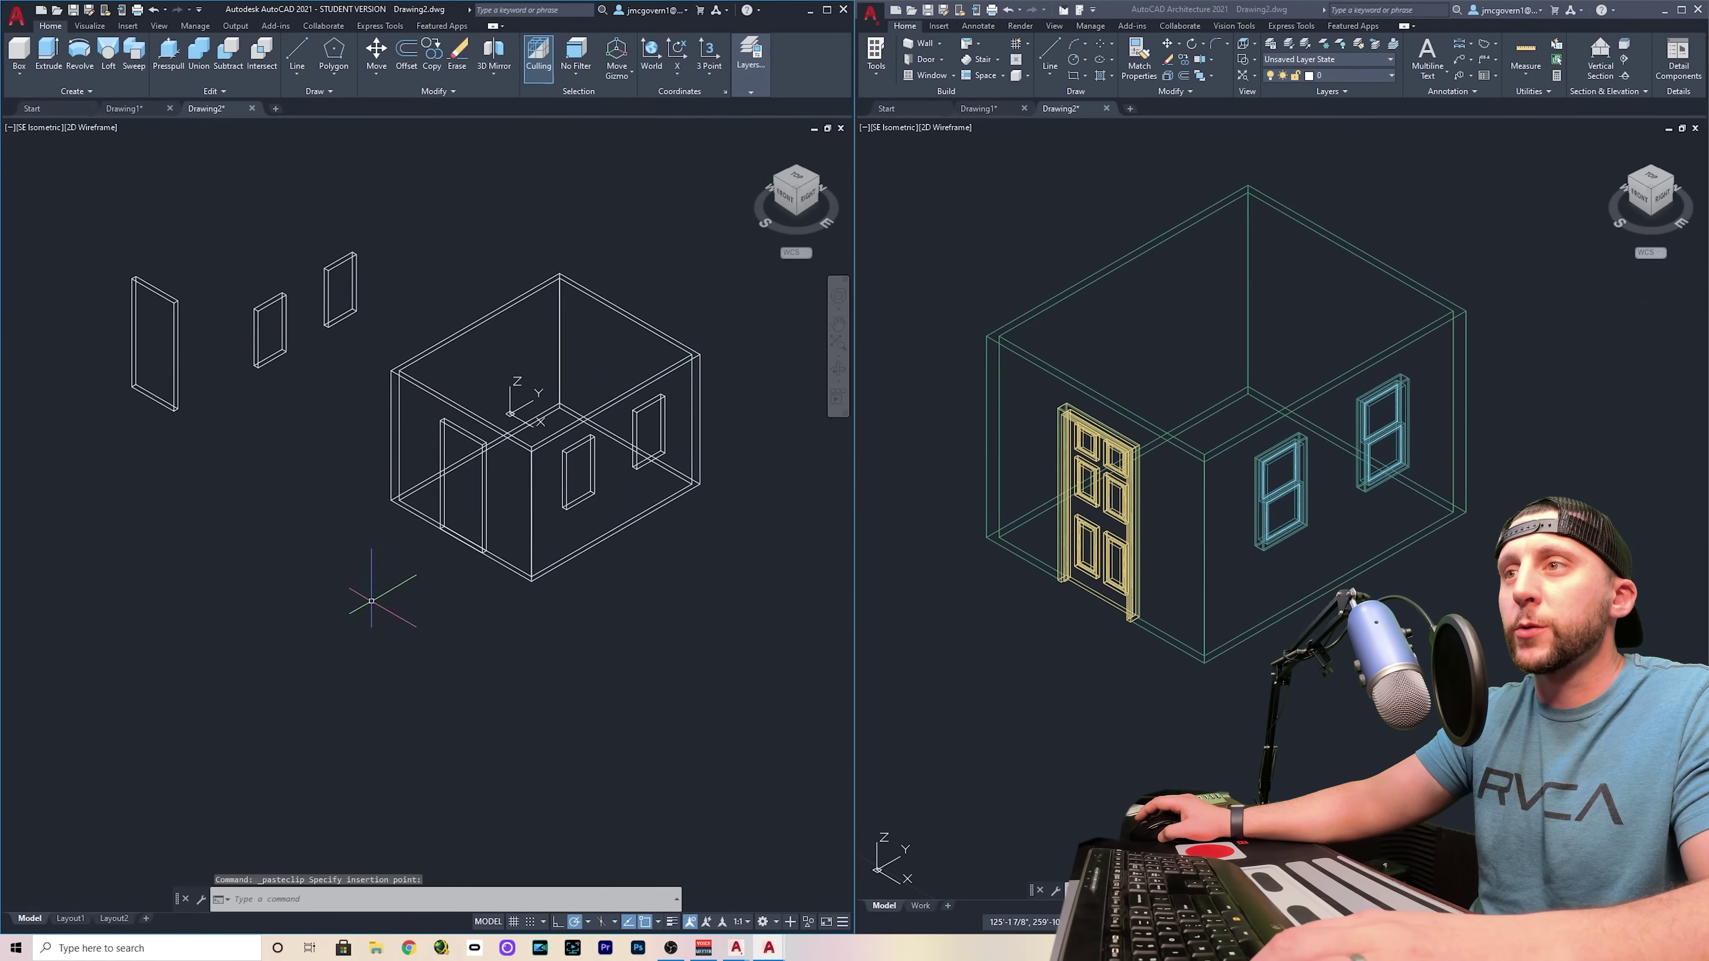
{"action": "key", "text": "F7"}
Subtract the door and two window solids from the walls, and display the model in the Conceptual visual style
{"action": "middle_click_drag", "start_coordinate": [371, 600], "coordinate": [321, 601]}
{"action": "scroll", "coordinate": [449, 537], "scroll_direction": "up", "scroll_amount": 4}
{"action": "middle_click_drag", "start_coordinate": [454, 536], "coordinate": [357, 554]}
{"action": "scroll", "coordinate": [358, 554], "scroll_direction": "down", "scroll_amount": 2}
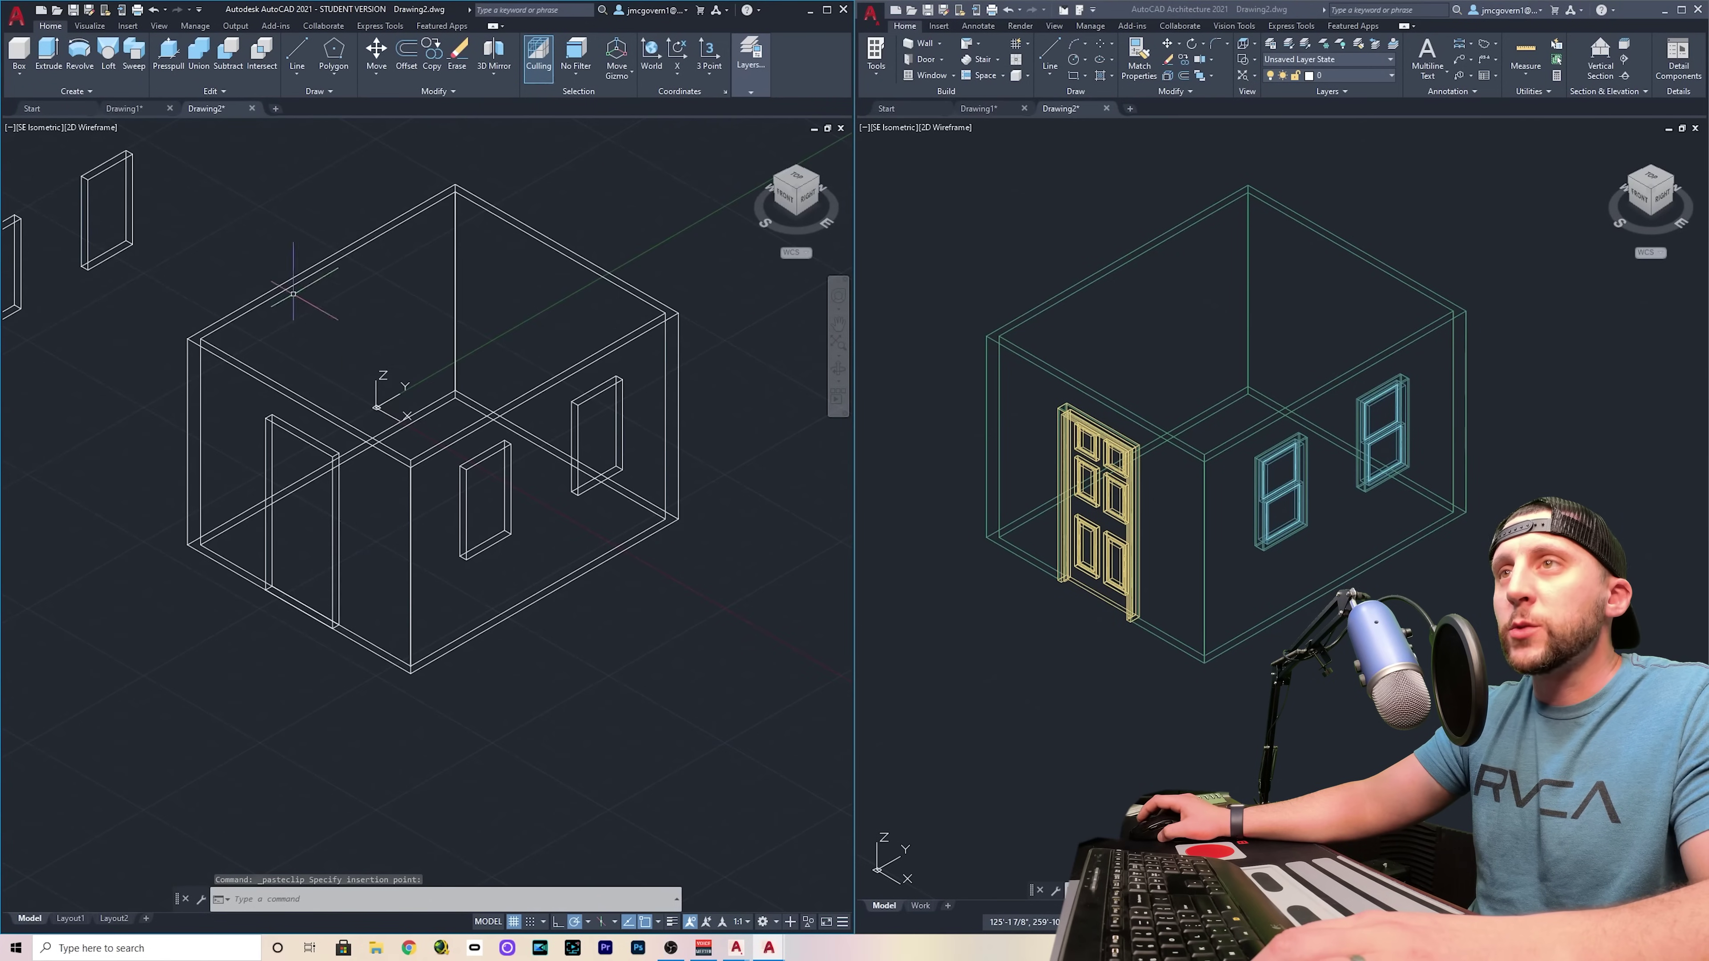
{"action": "left_click", "coordinate": [229, 54]}
{"action": "left_click", "coordinate": [227, 556]}
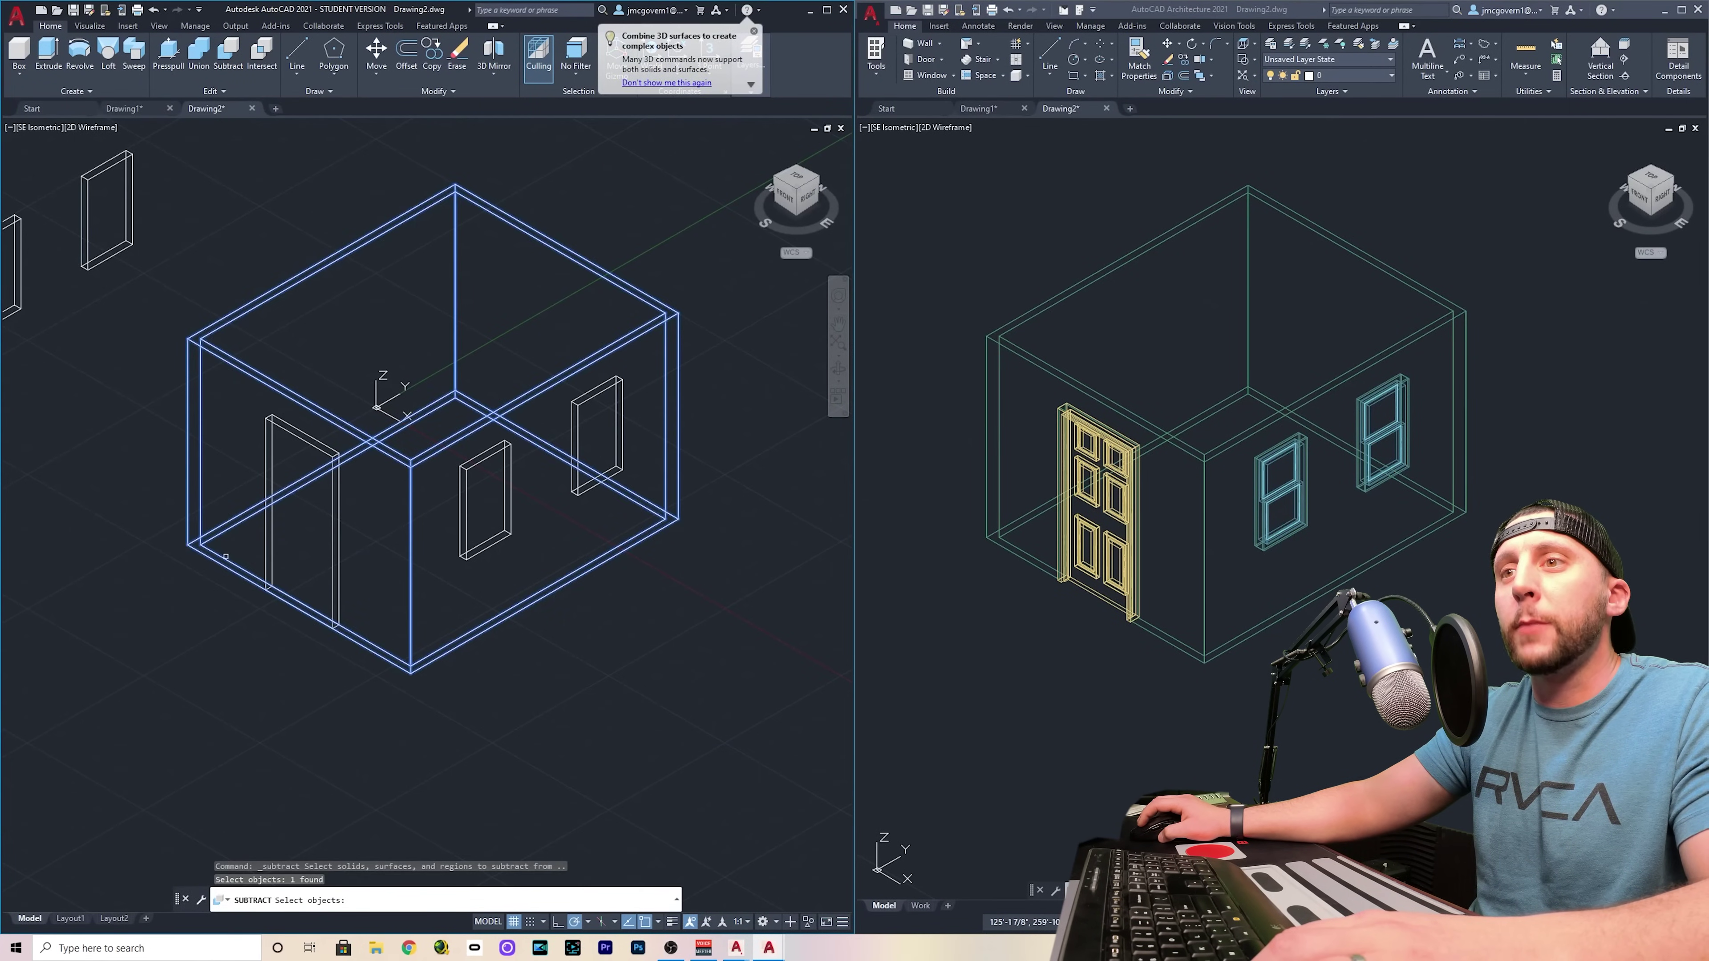
{"action": "key", "text": "Return"}
{"action": "left_click", "coordinate": [339, 547]}
{"action": "left_click", "coordinate": [469, 520]}
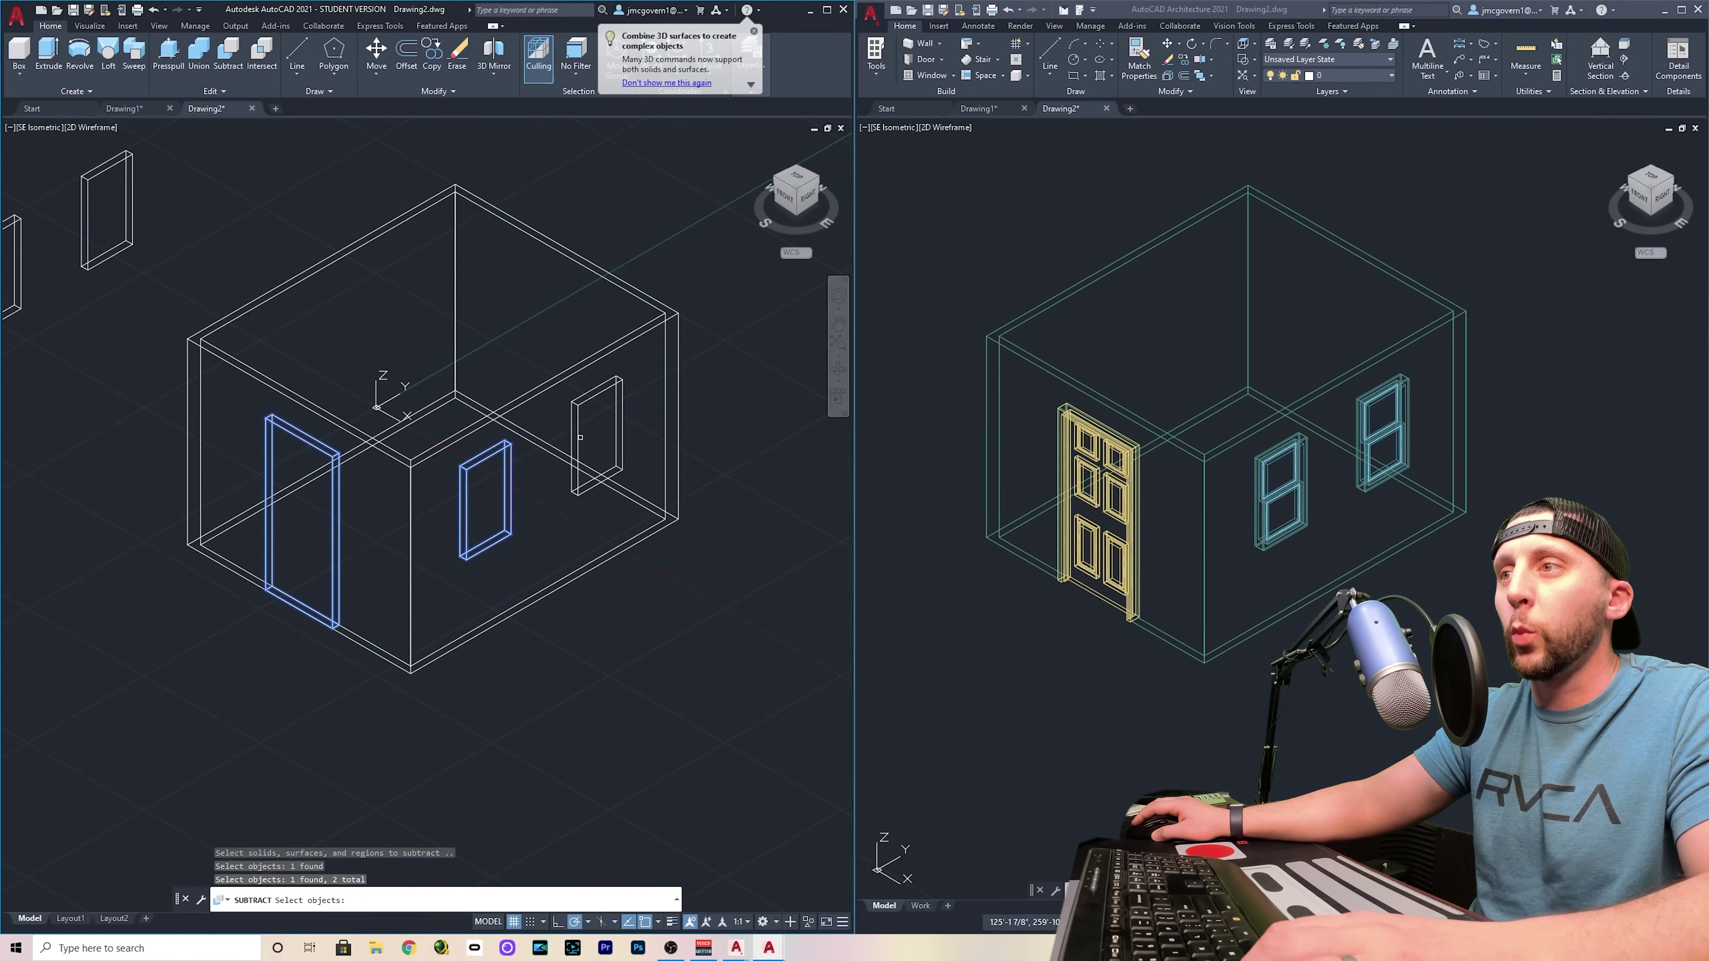
{"action": "left_click", "coordinate": [607, 478]}
{"action": "key", "text": "Return"}
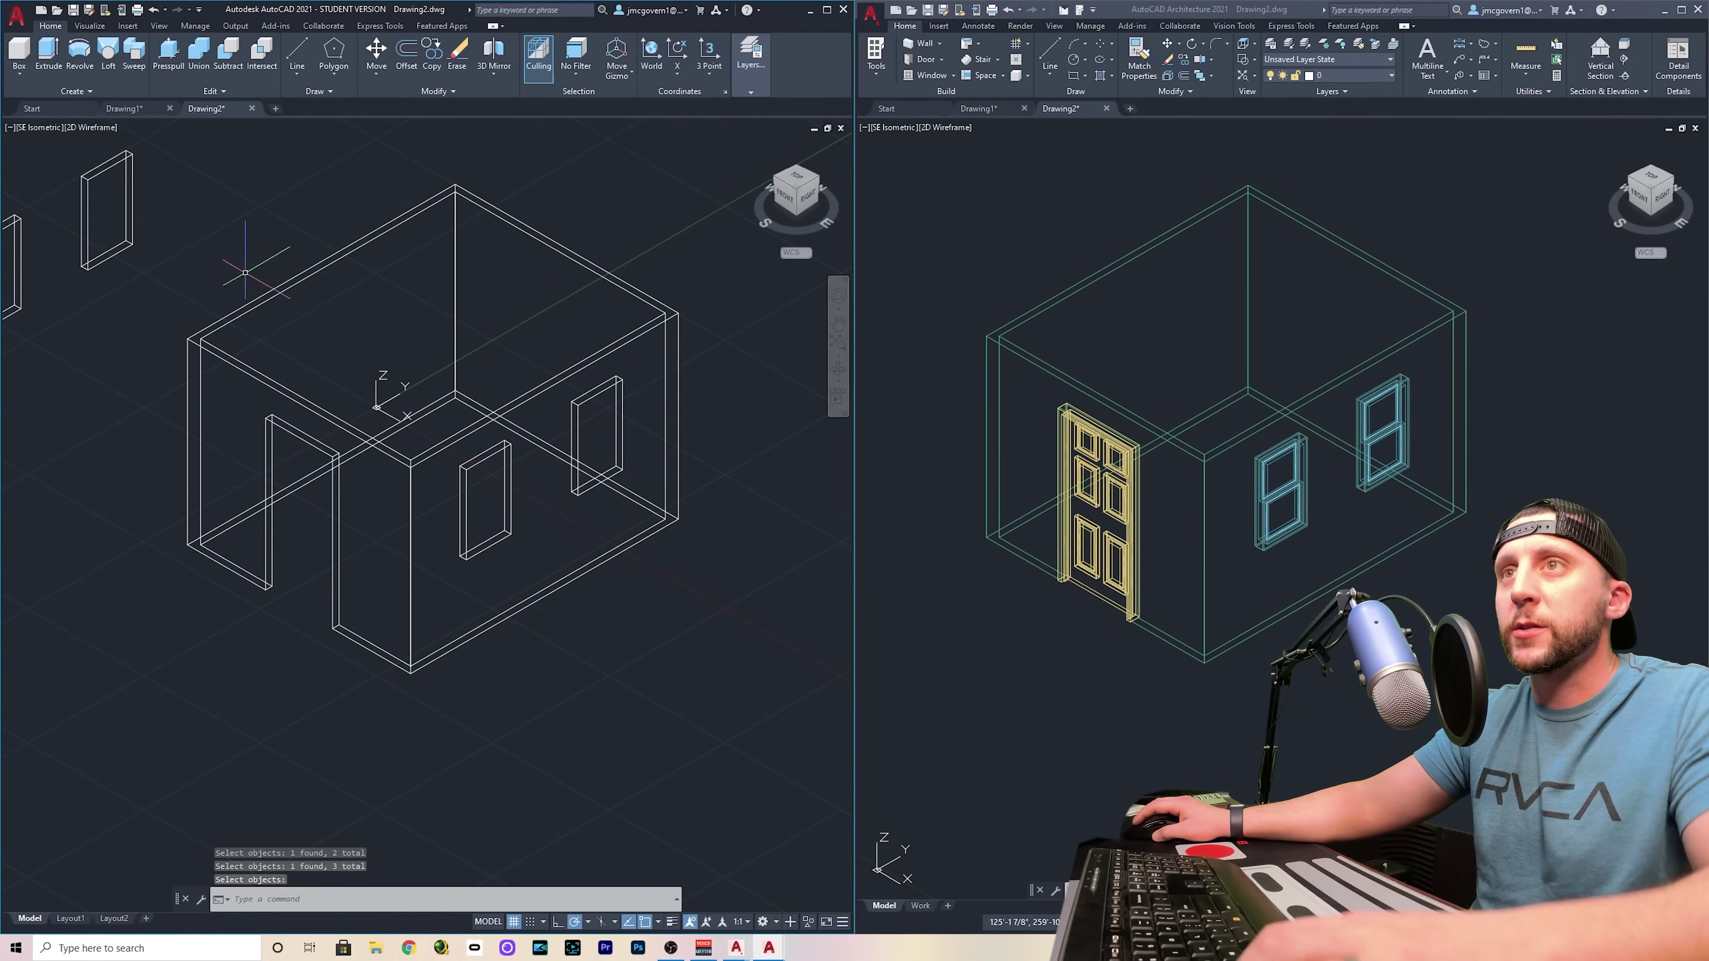
{"action": "left_click", "coordinate": [90, 127]}
{"action": "left_click", "coordinate": [116, 175]}
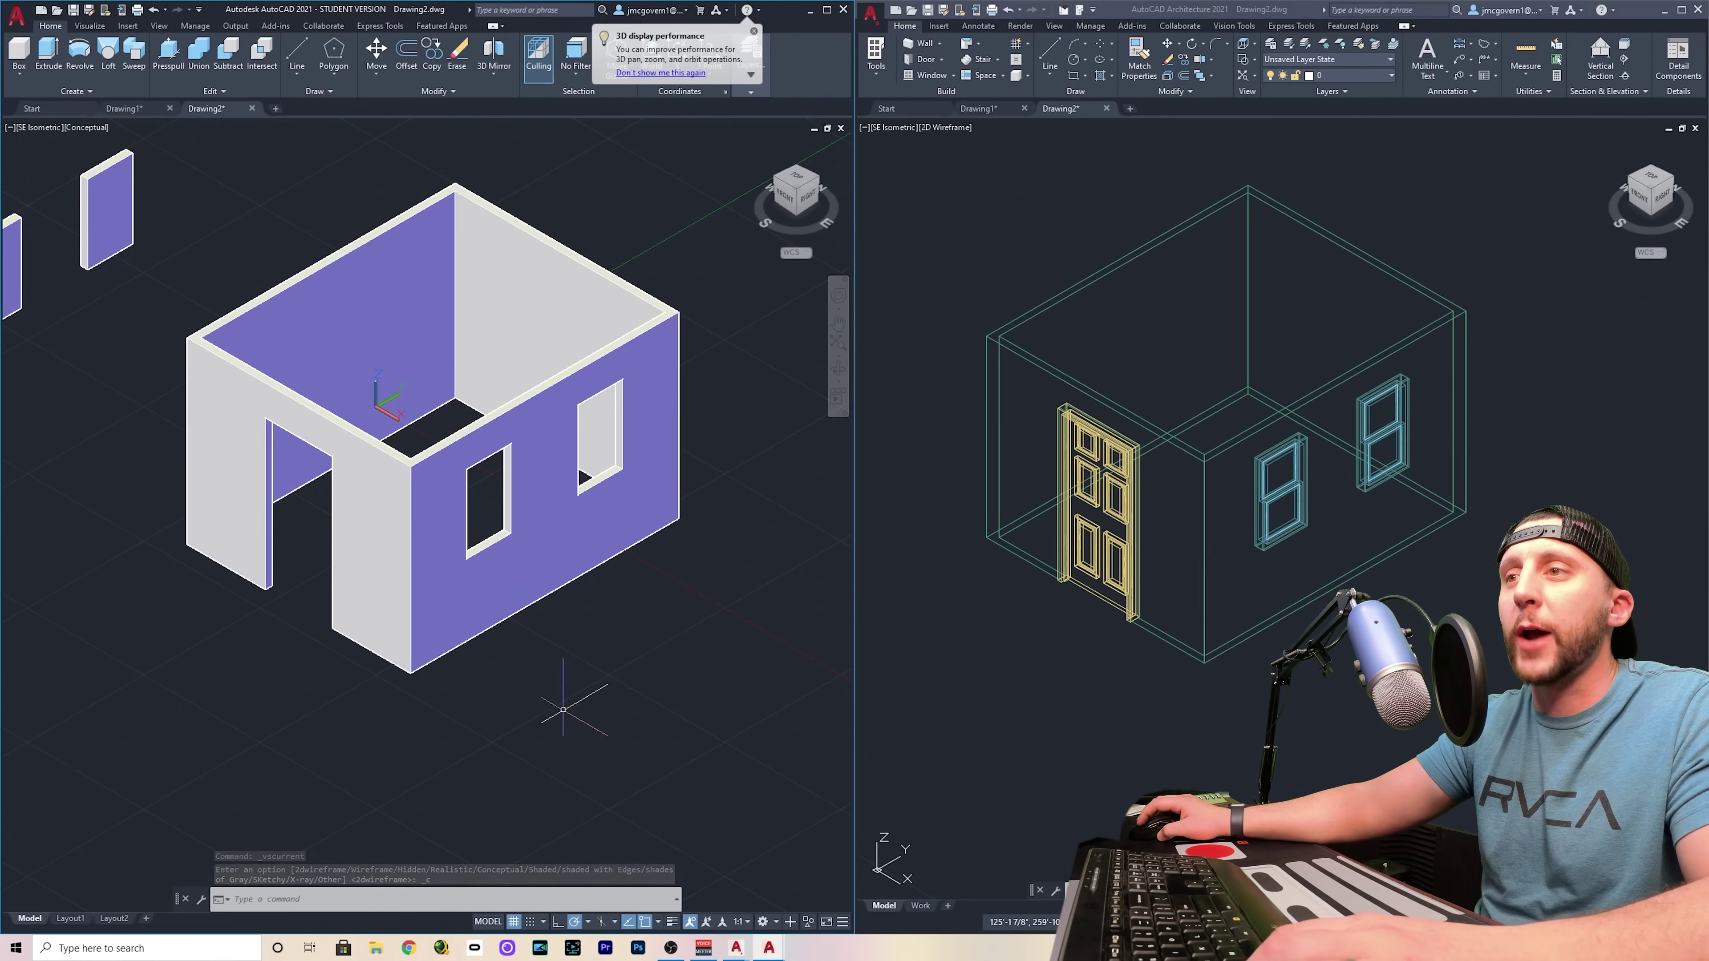
{"action": "scroll", "coordinate": [711, 686], "scroll_direction": "down", "scroll_amount": 2}
{"action": "left_click", "coordinate": [396, 357]}
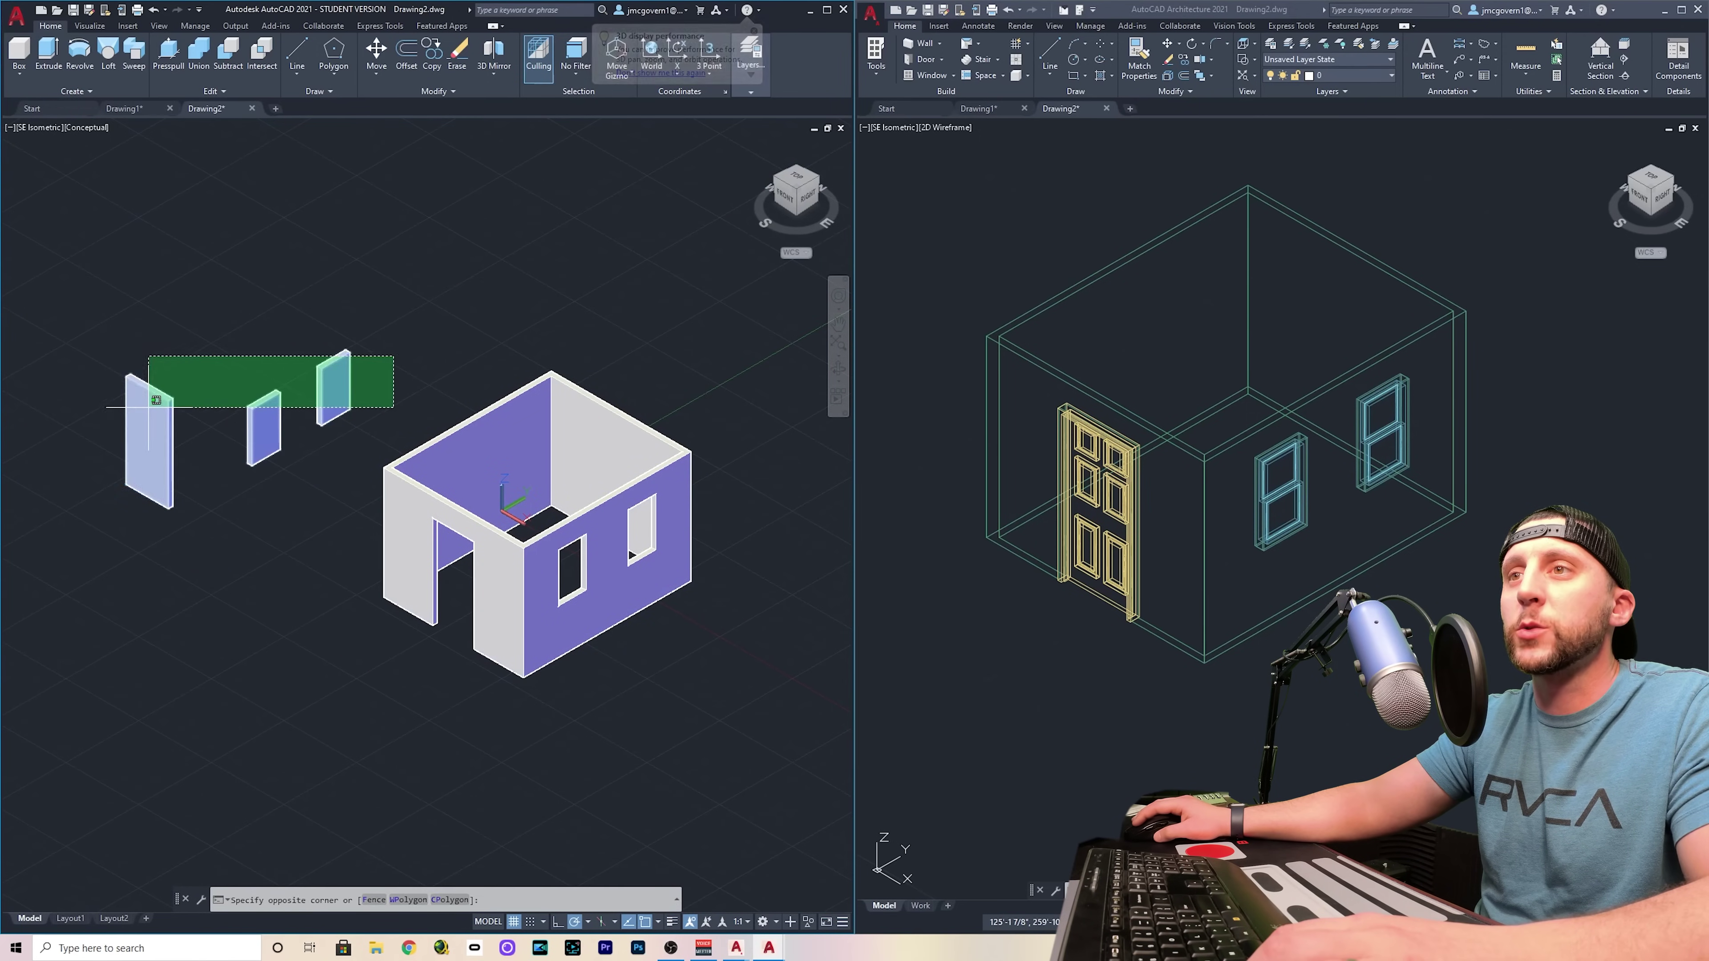
{"action": "left_click", "coordinate": [130, 408]}
{"action": "type", "text": "m"}
{"action": "key", "text": "Return"}
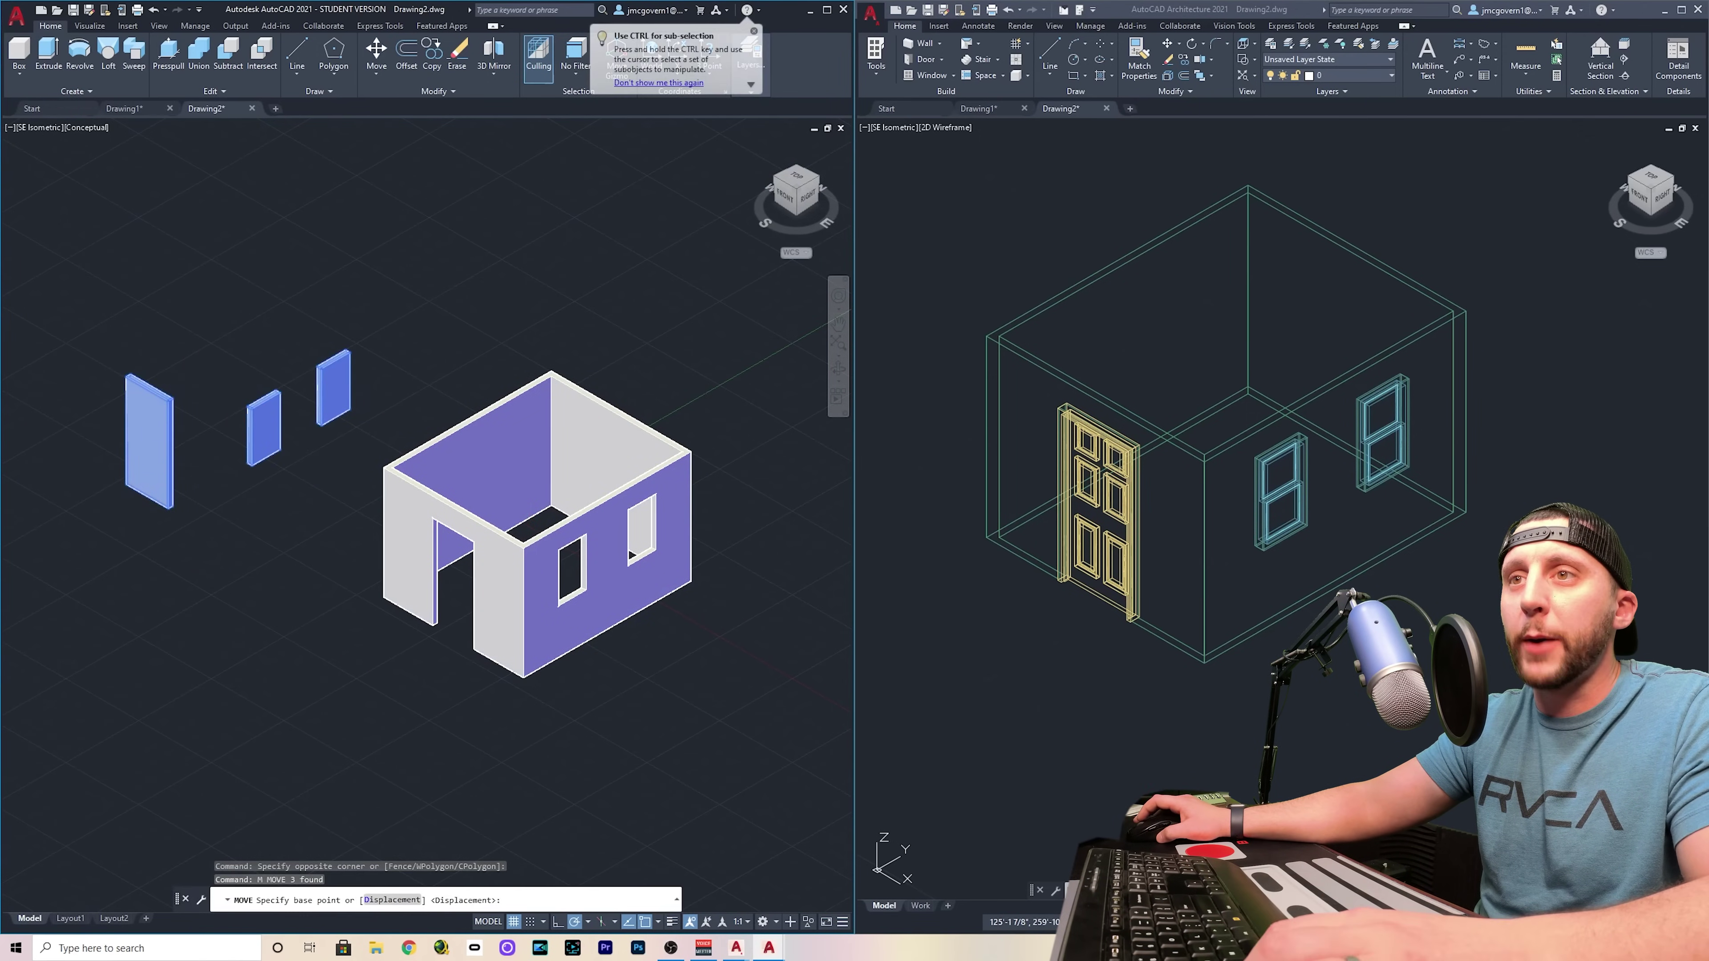
{"action": "scroll", "coordinate": [123, 466], "scroll_direction": "up", "scroll_amount": 6}
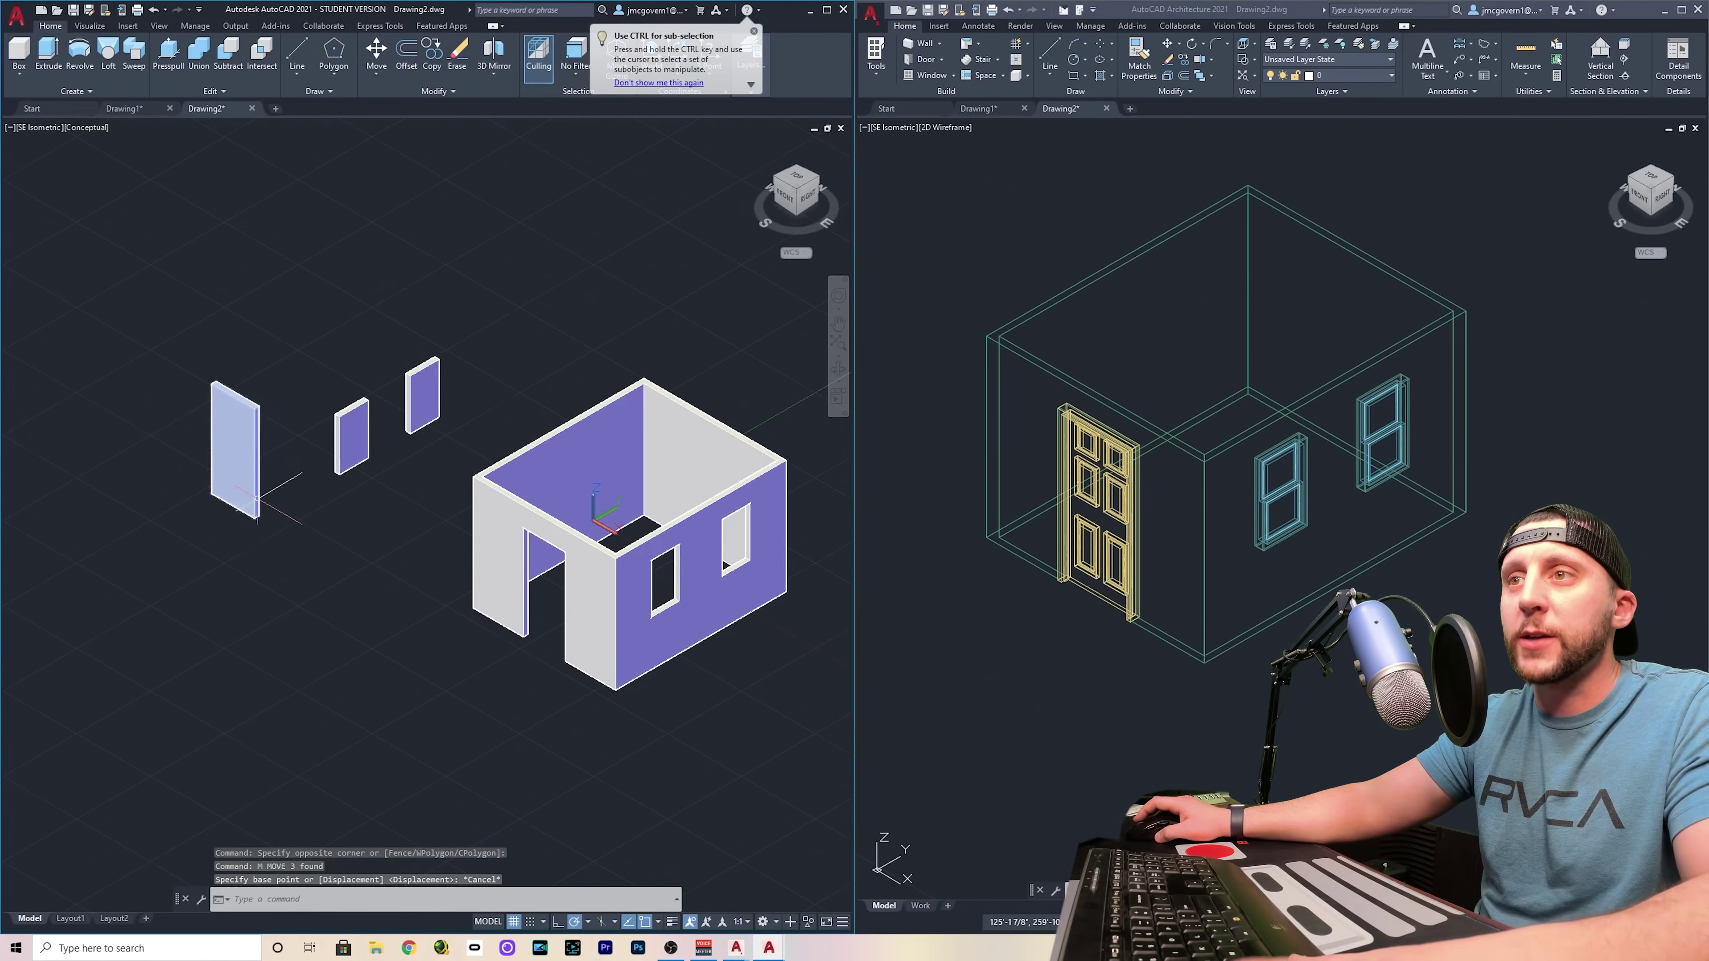
Move the copied door solid by its lower corner into the door opening in the front wall
{"action": "left_click", "coordinate": [274, 502]}
{"action": "left_click", "coordinate": [221, 560]}
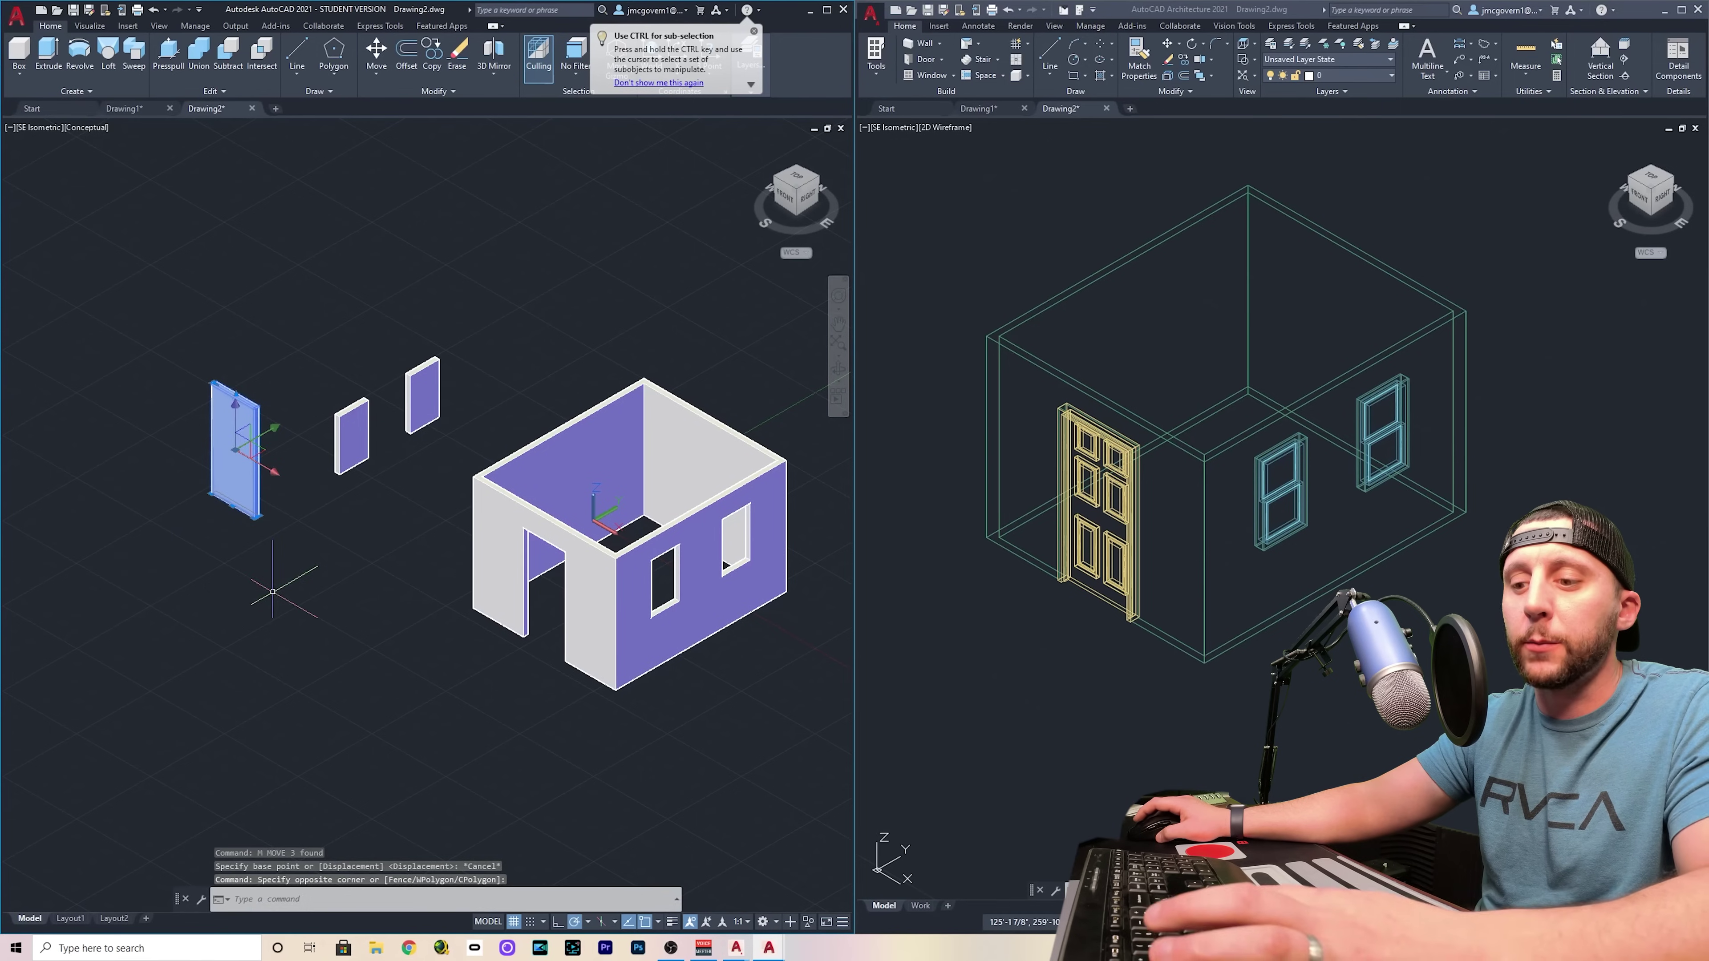
{"action": "type", "text": "m"}
{"action": "key", "text": "Return"}
{"action": "scroll", "coordinate": [217, 580], "scroll_direction": "up", "scroll_amount": 4}
{"action": "left_click", "coordinate": [197, 349]}
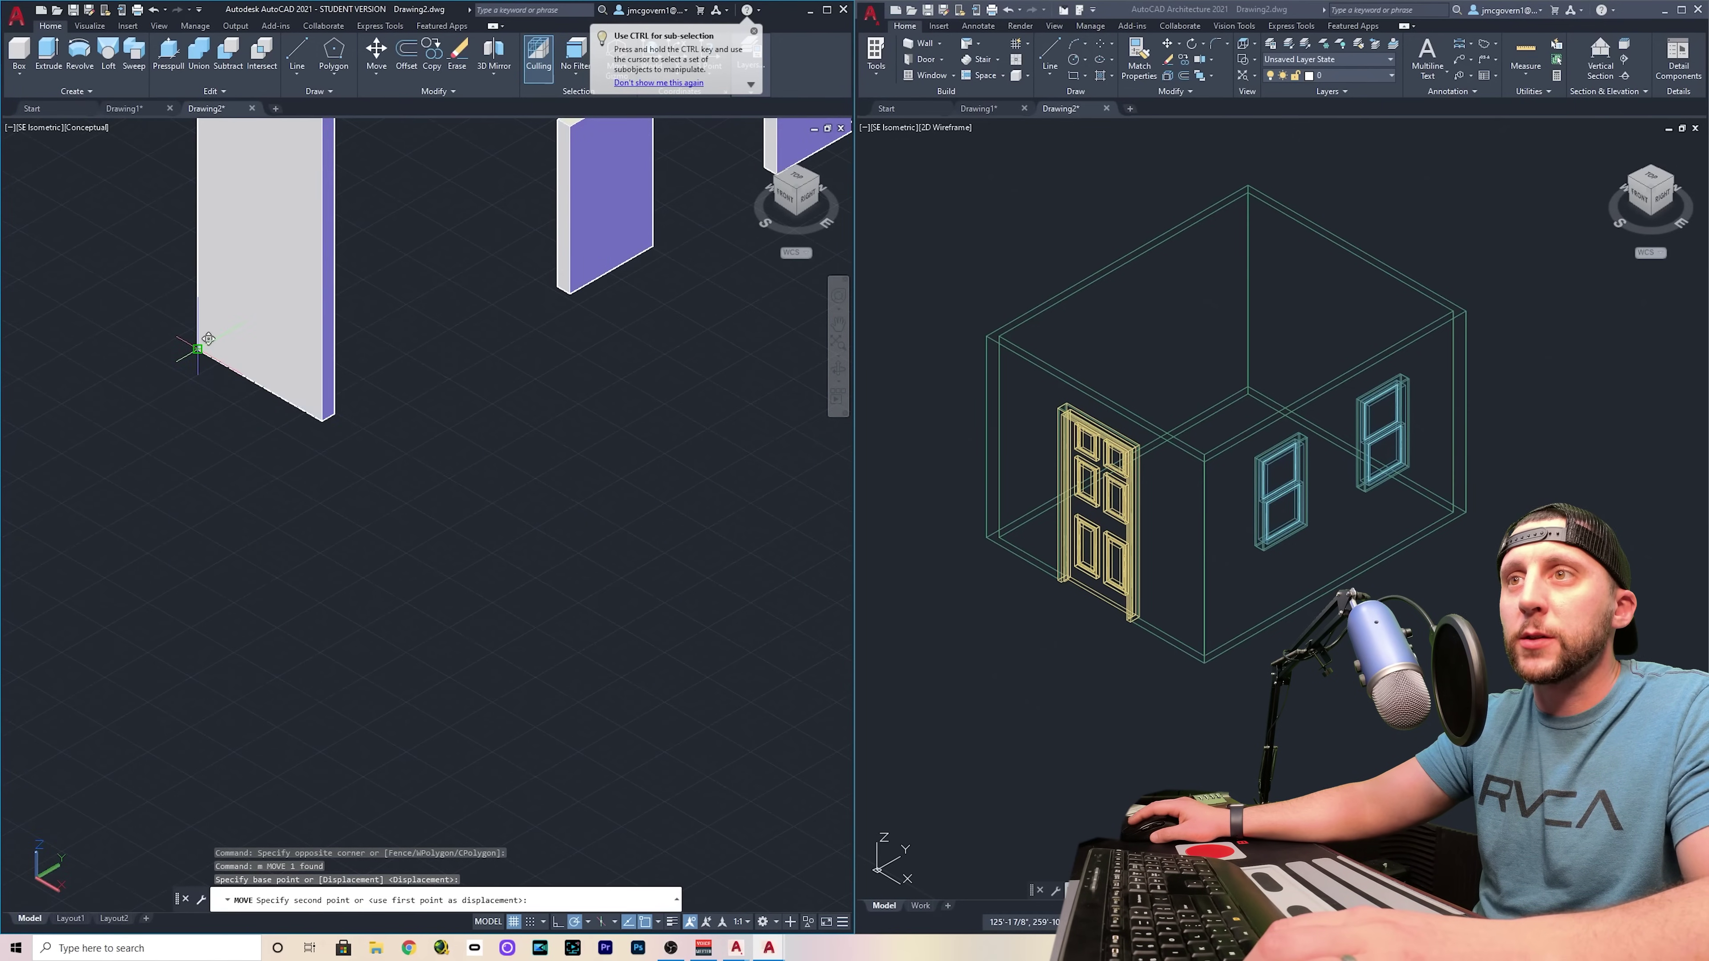
{"action": "scroll", "coordinate": [188, 346], "scroll_direction": "down", "scroll_amount": 6}
{"action": "scroll", "coordinate": [352, 404], "scroll_direction": "up", "scroll_amount": 6}
{"action": "scroll", "coordinate": [353, 405], "scroll_direction": "up", "scroll_amount": 4}
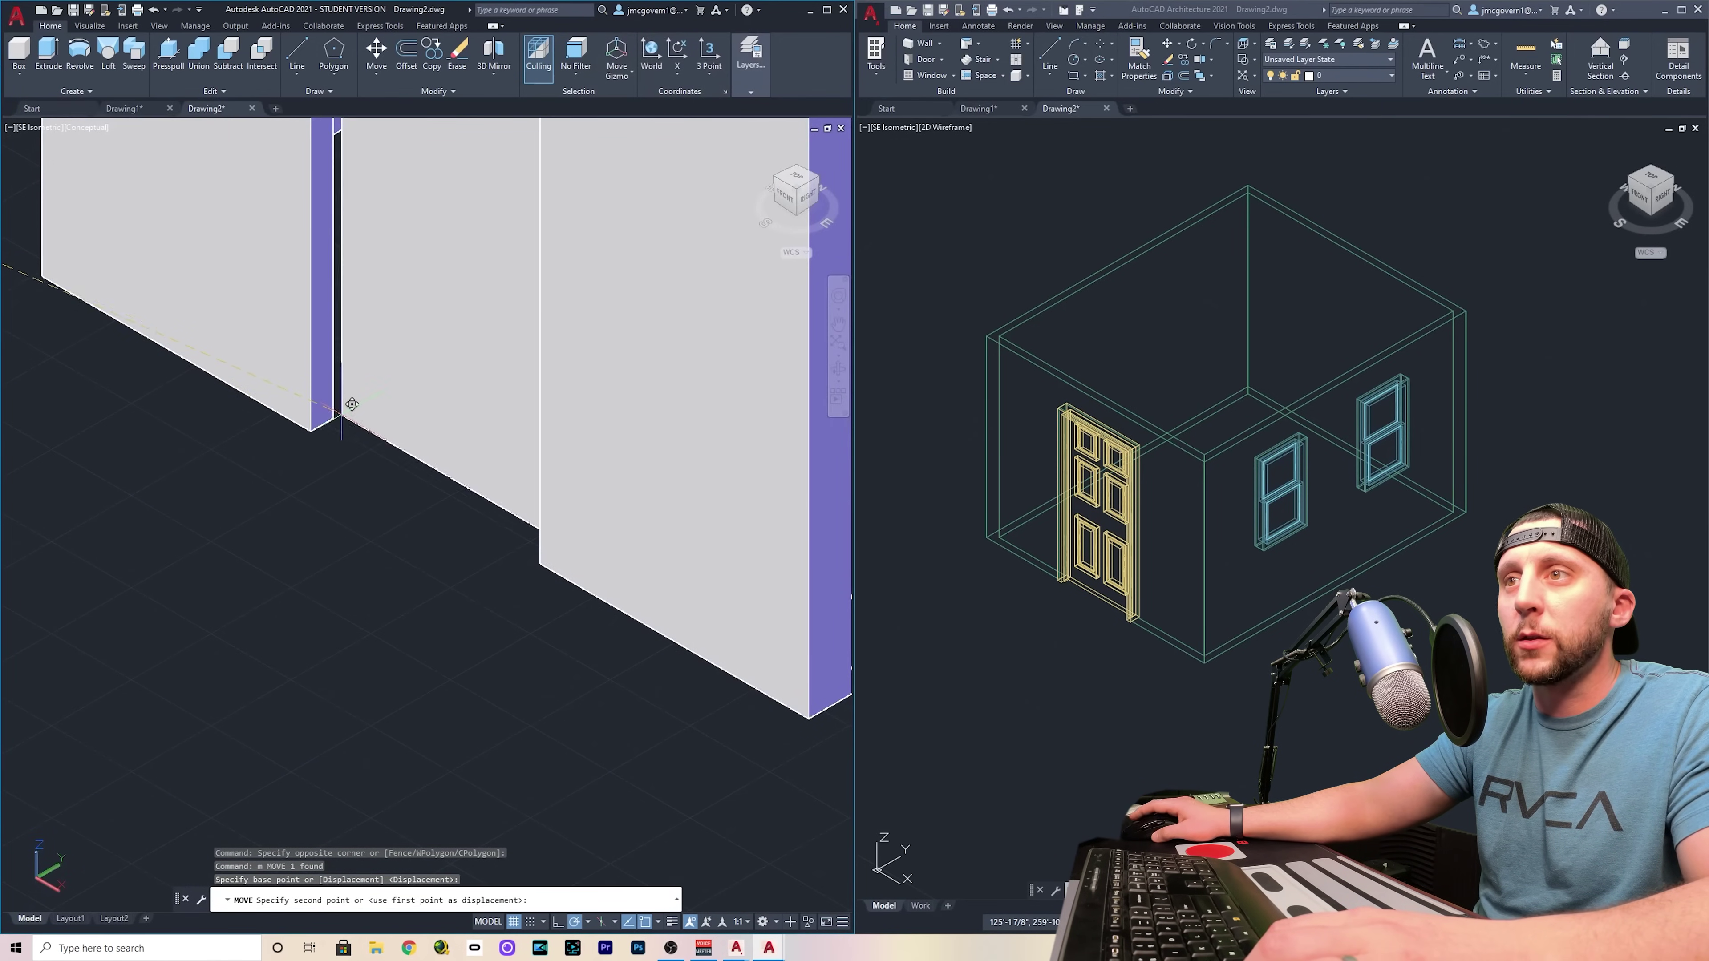
{"action": "left_click", "coordinate": [332, 414]}
{"action": "scroll", "coordinate": [323, 424], "scroll_direction": "down", "scroll_amount": 6}
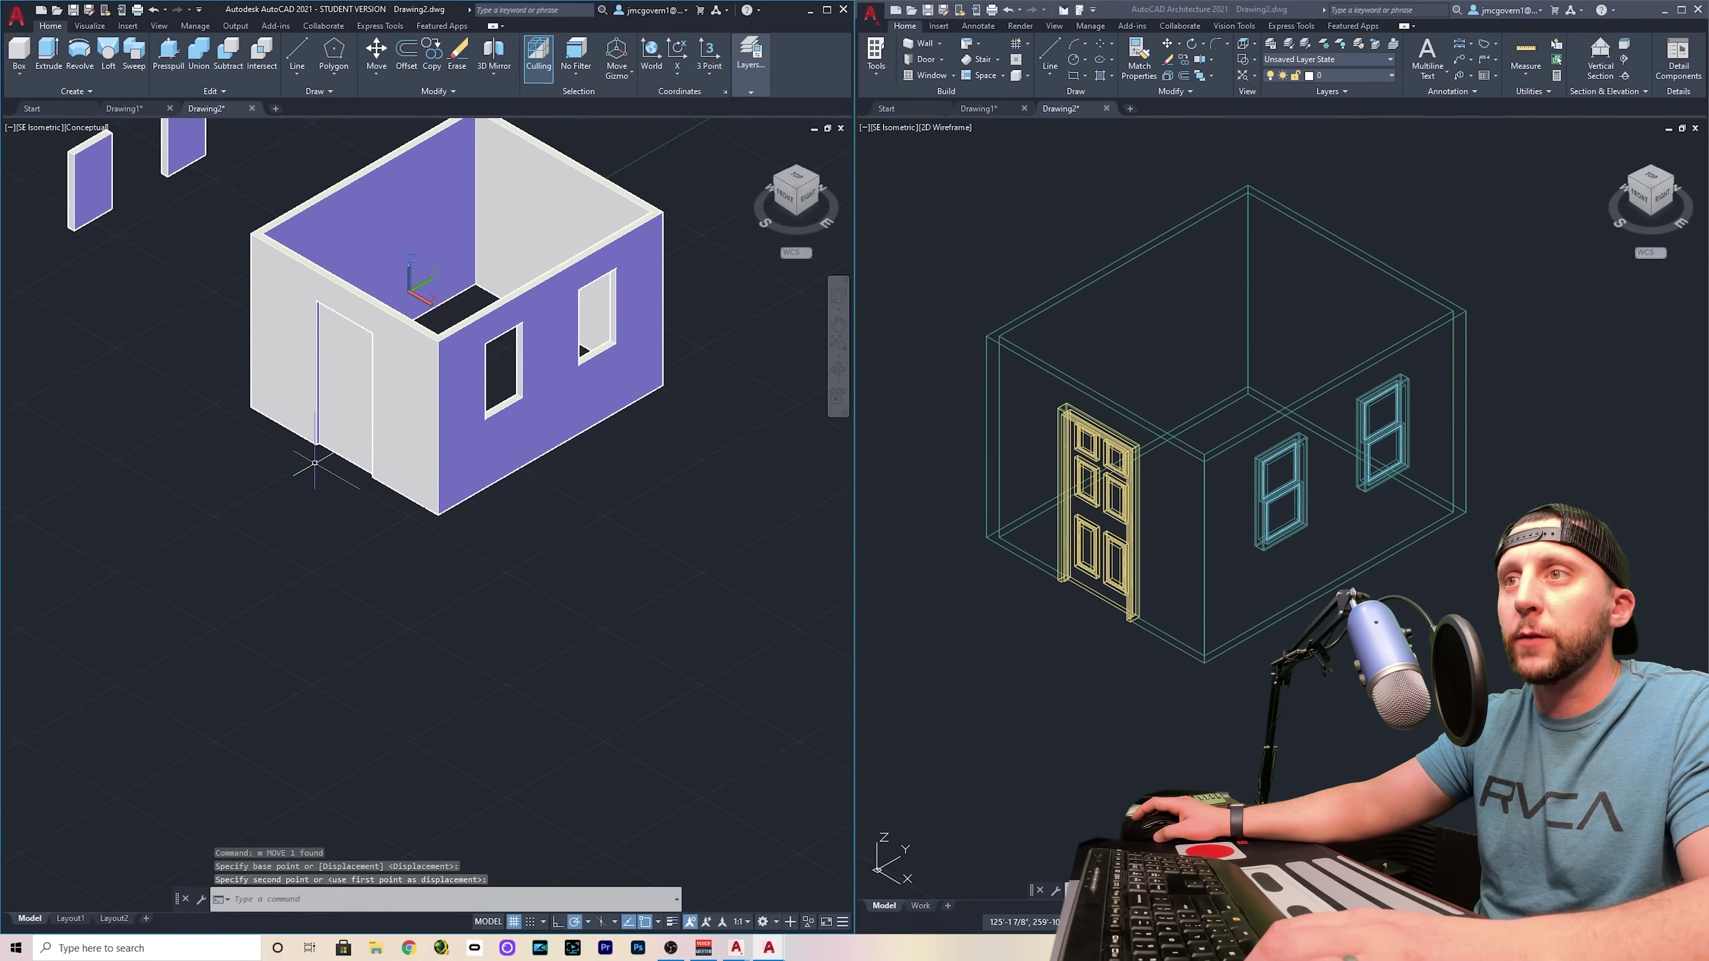
Move both copied window solids together by a lower corner into the window openings in the side wall
{"action": "middle_click_drag", "start_coordinate": [331, 540], "coordinate": [395, 645]}
{"action": "left_click", "coordinate": [240, 323]}
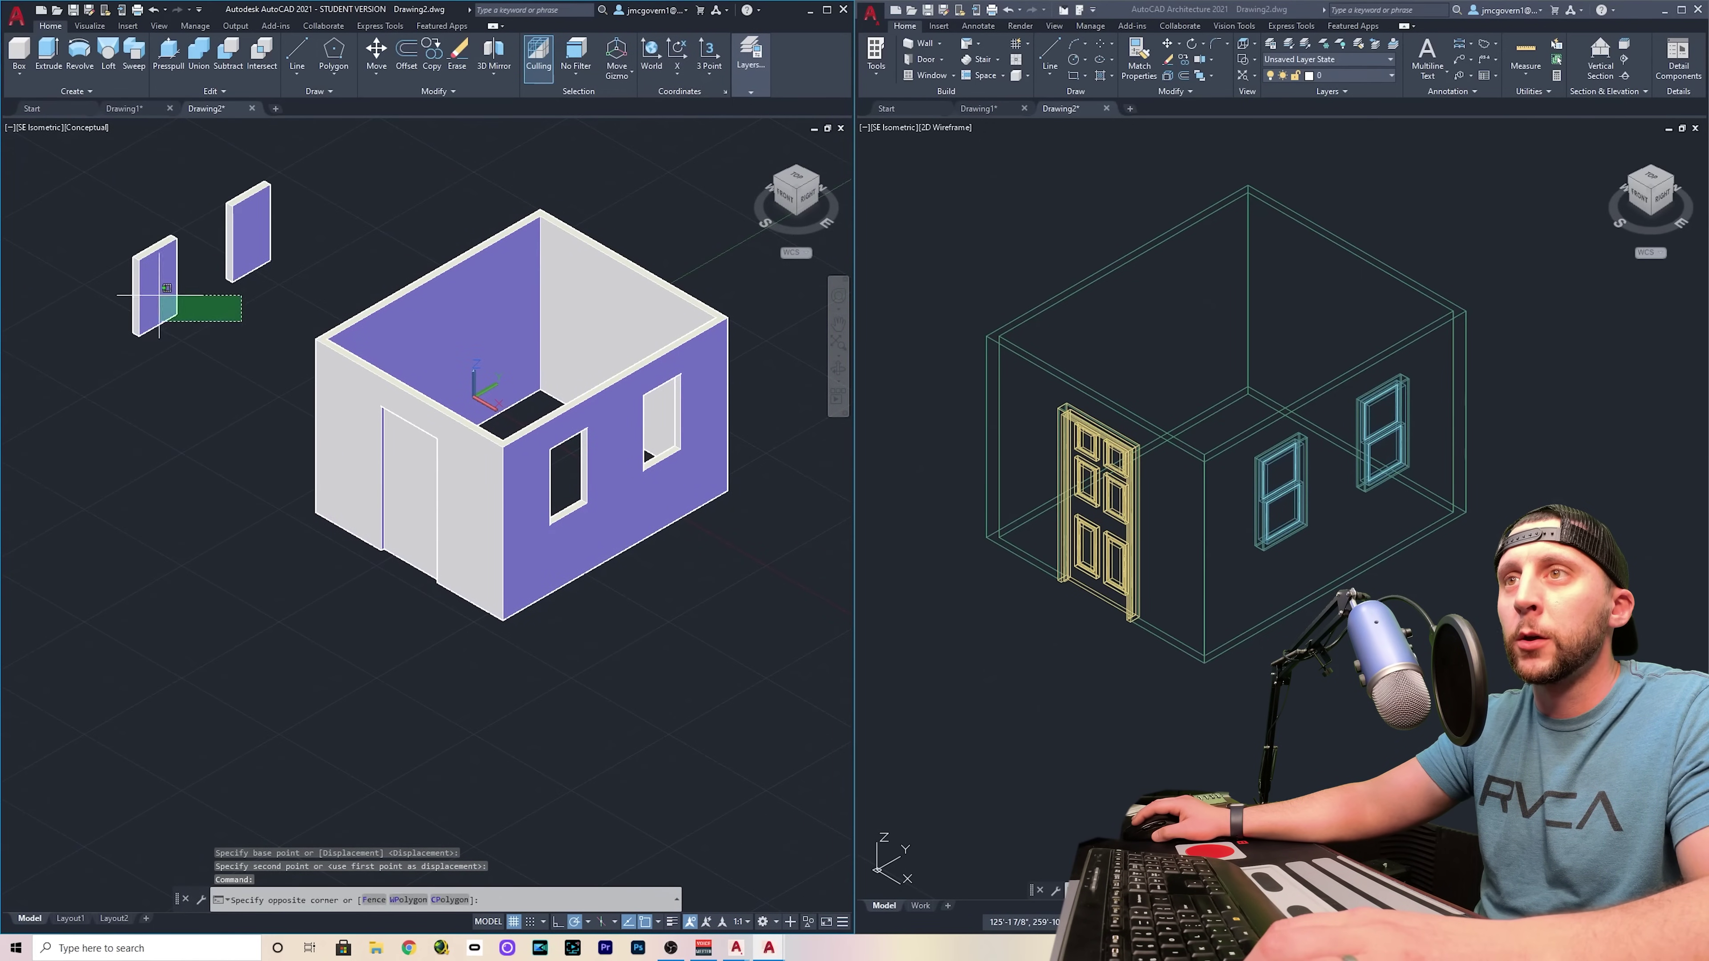
{"action": "left_click", "coordinate": [108, 246]}
{"action": "type", "text": "m"}
{"action": "key", "text": "Return"}
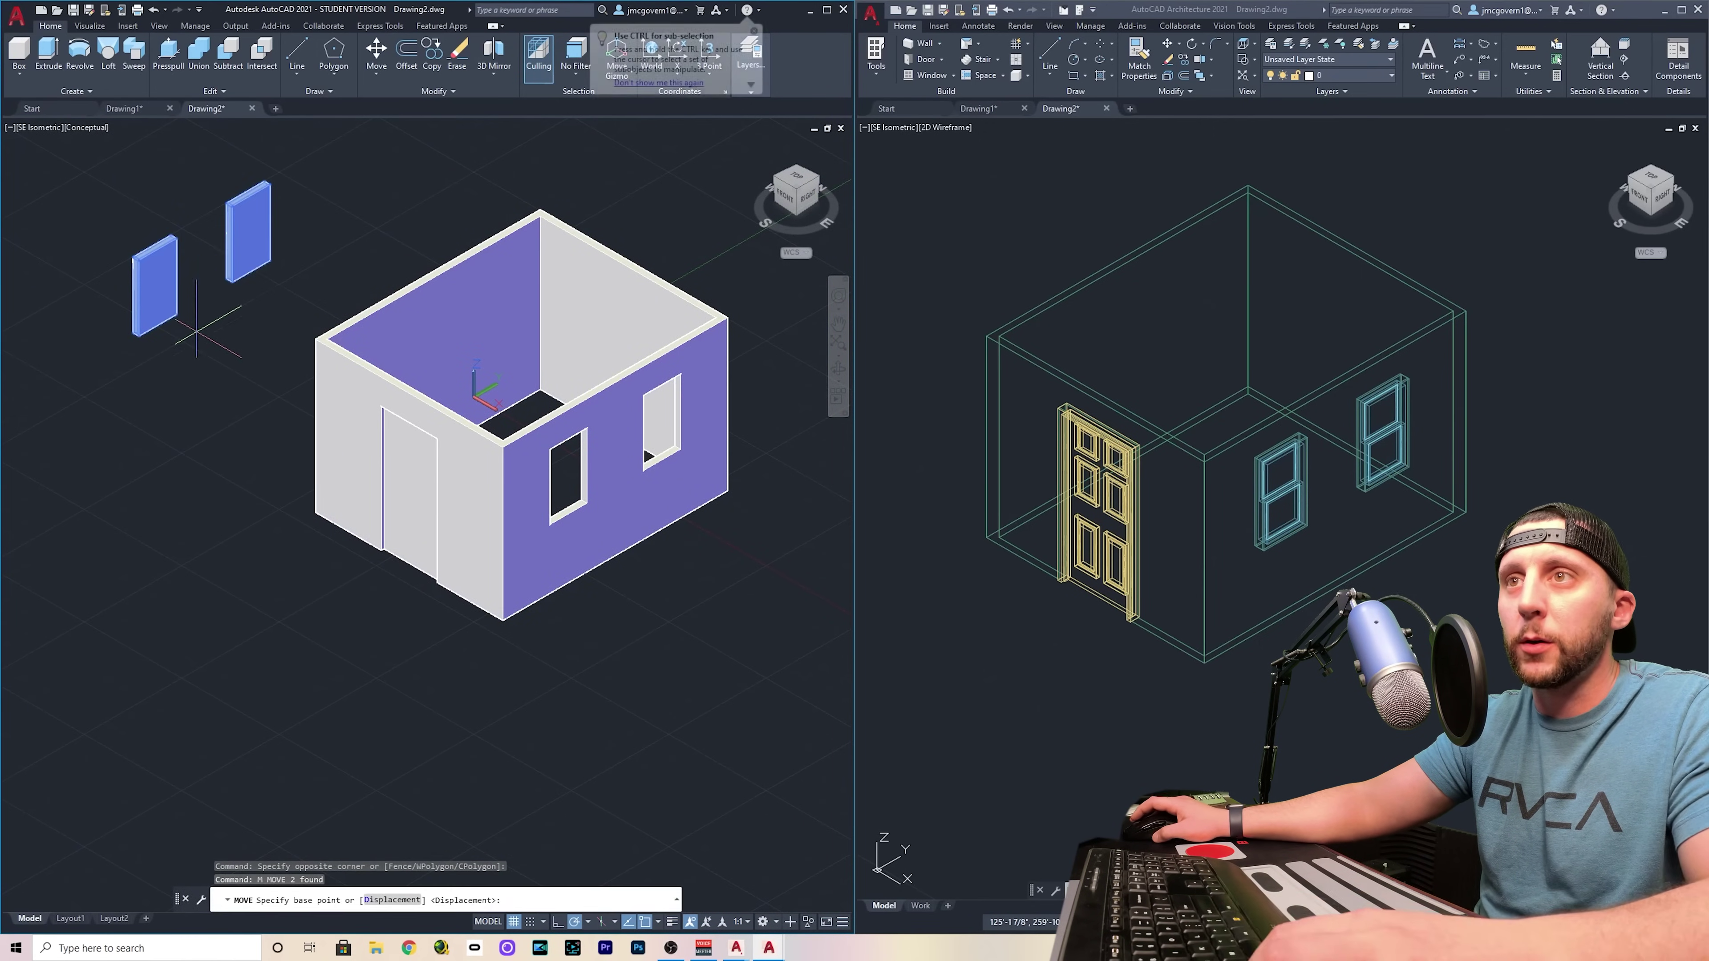
{"action": "scroll", "coordinate": [148, 323], "scroll_direction": "up", "scroll_amount": 5}
{"action": "left_click", "coordinate": [156, 308]}
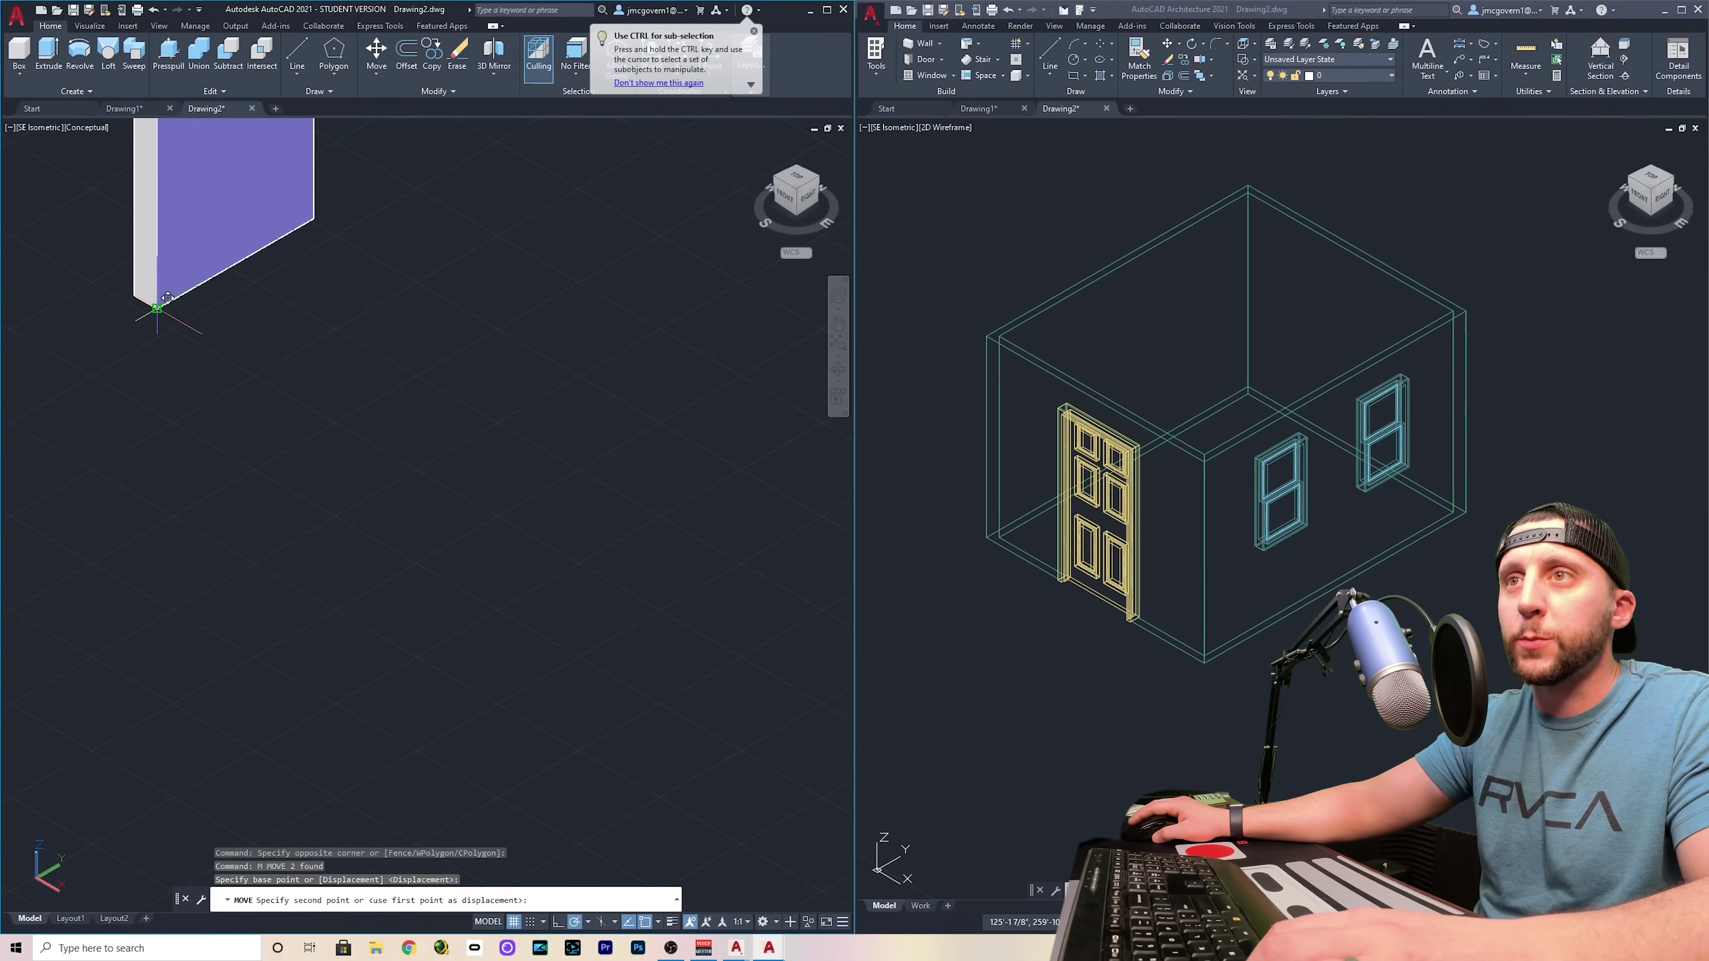
{"action": "scroll", "coordinate": [156, 309], "scroll_direction": "down", "scroll_amount": 5}
{"action": "scroll", "coordinate": [416, 392], "scroll_direction": "up", "scroll_amount": 8}
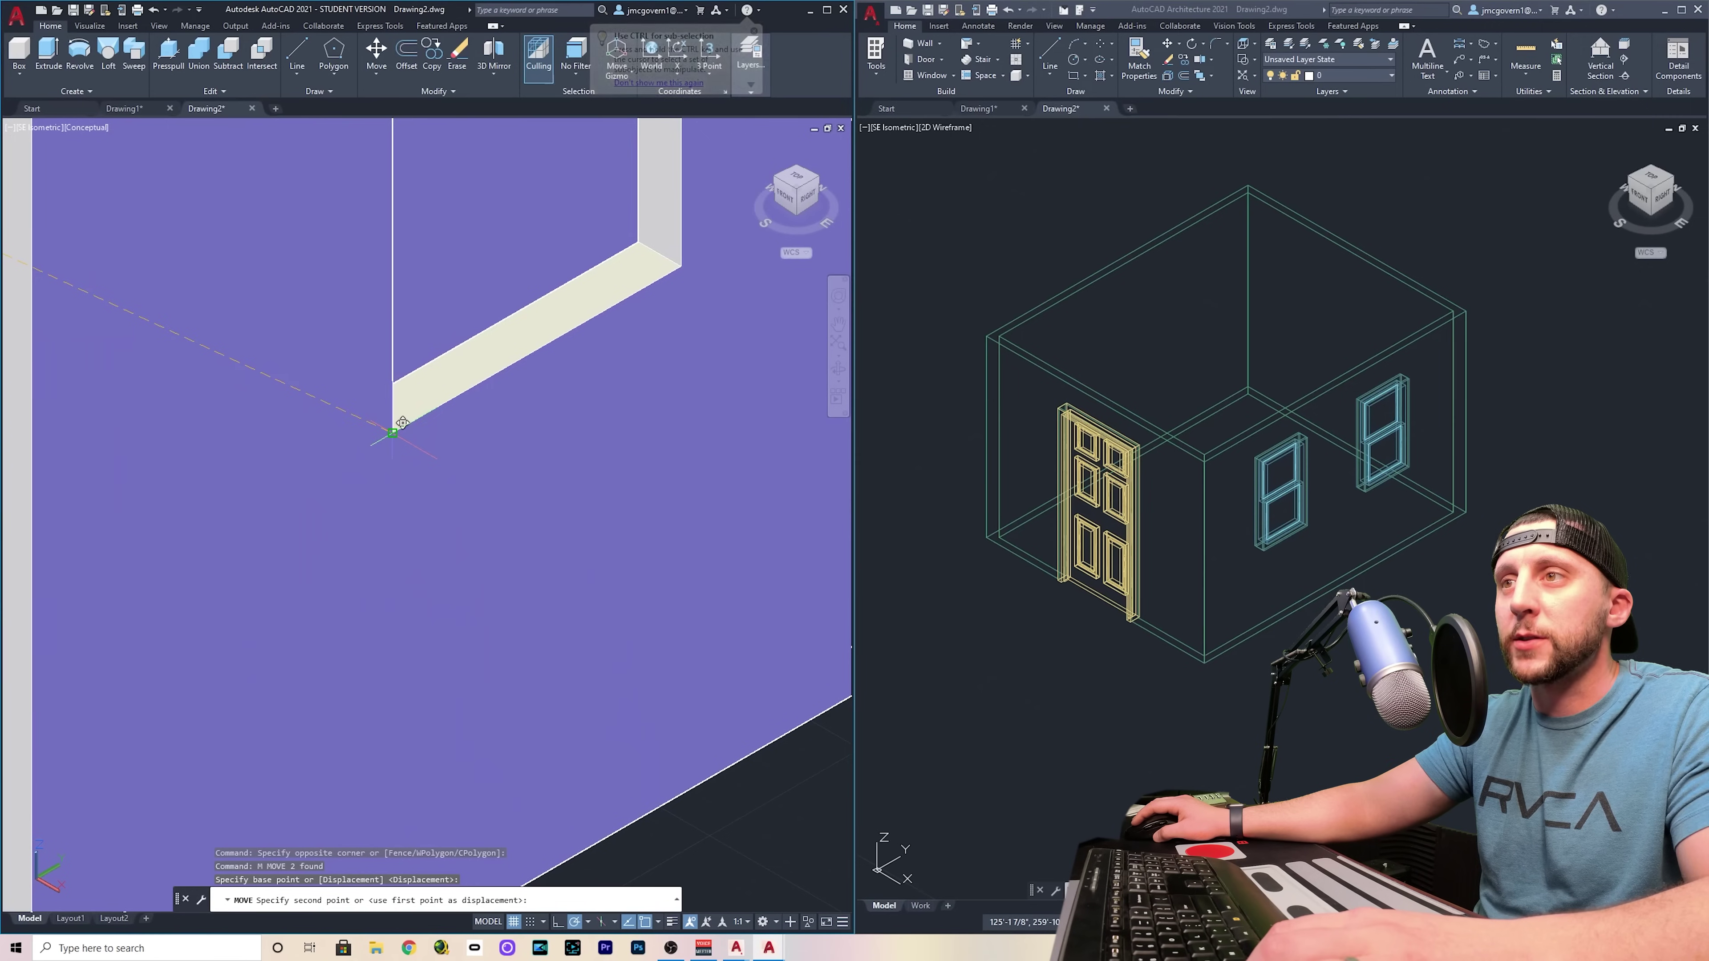
{"action": "left_click", "coordinate": [381, 411]}
{"action": "scroll", "coordinate": [381, 411], "scroll_direction": "down", "scroll_amount": 8}
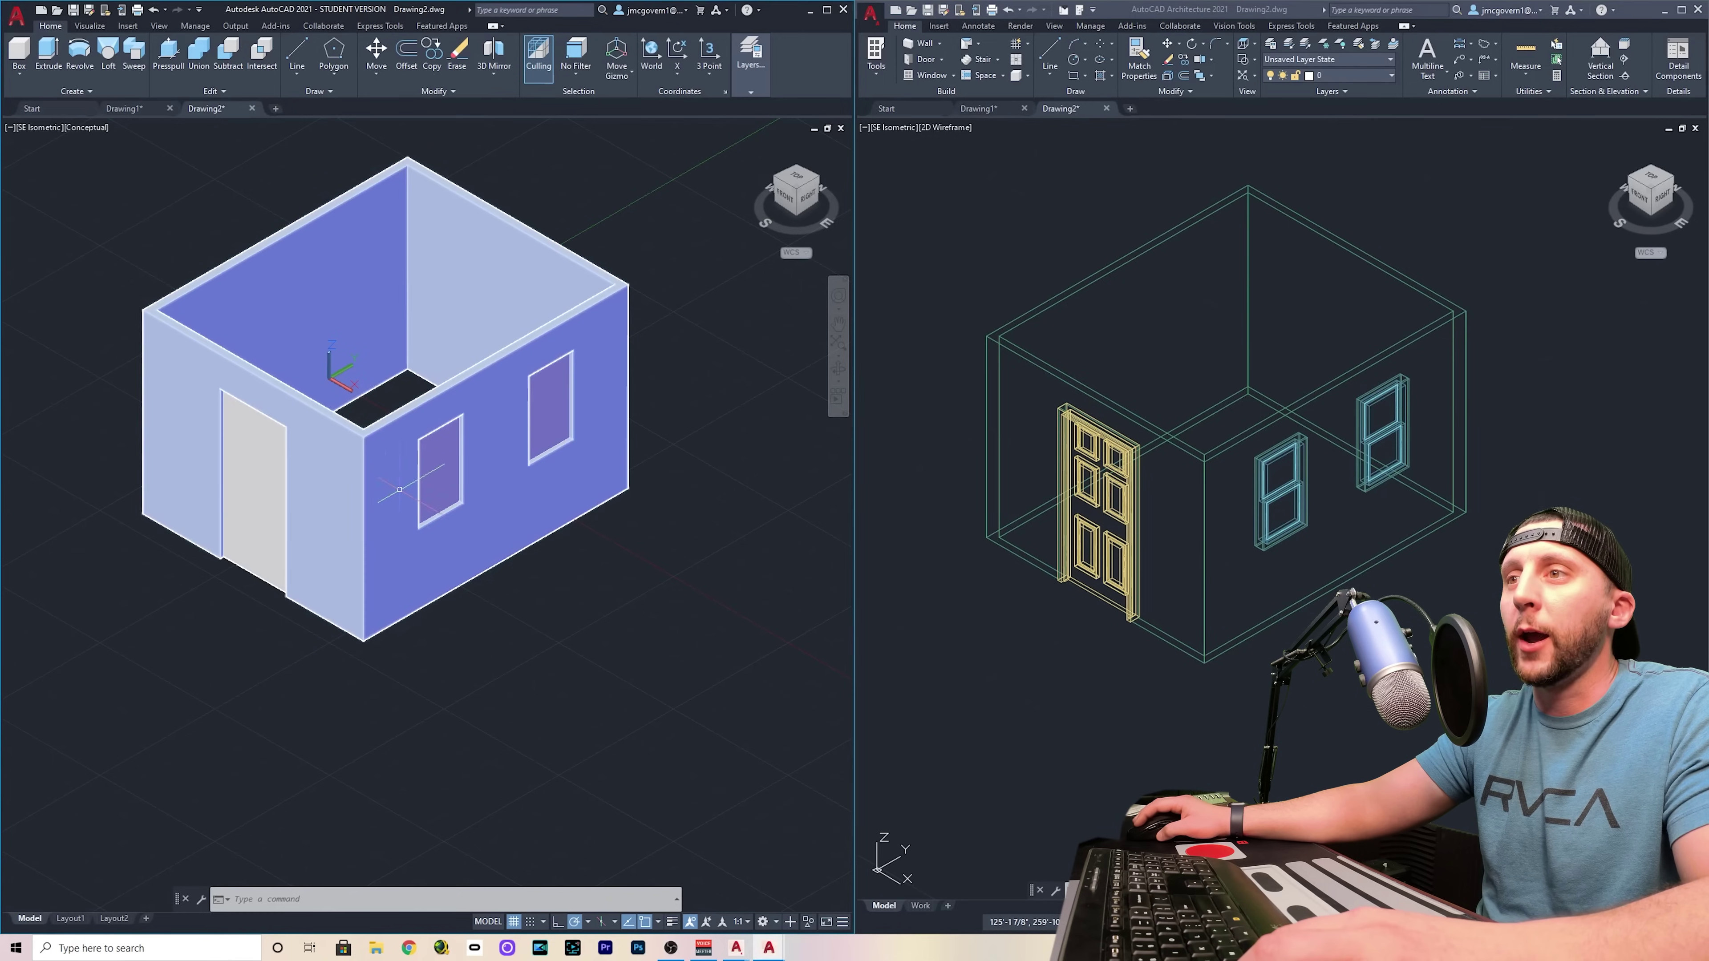
Display the AutoCAD Architecture room in the Conceptual visual style to compare it with the regular AutoCAD model
{"action": "left_click", "coordinate": [1078, 177]}
{"action": "left_click", "coordinate": [951, 128]}
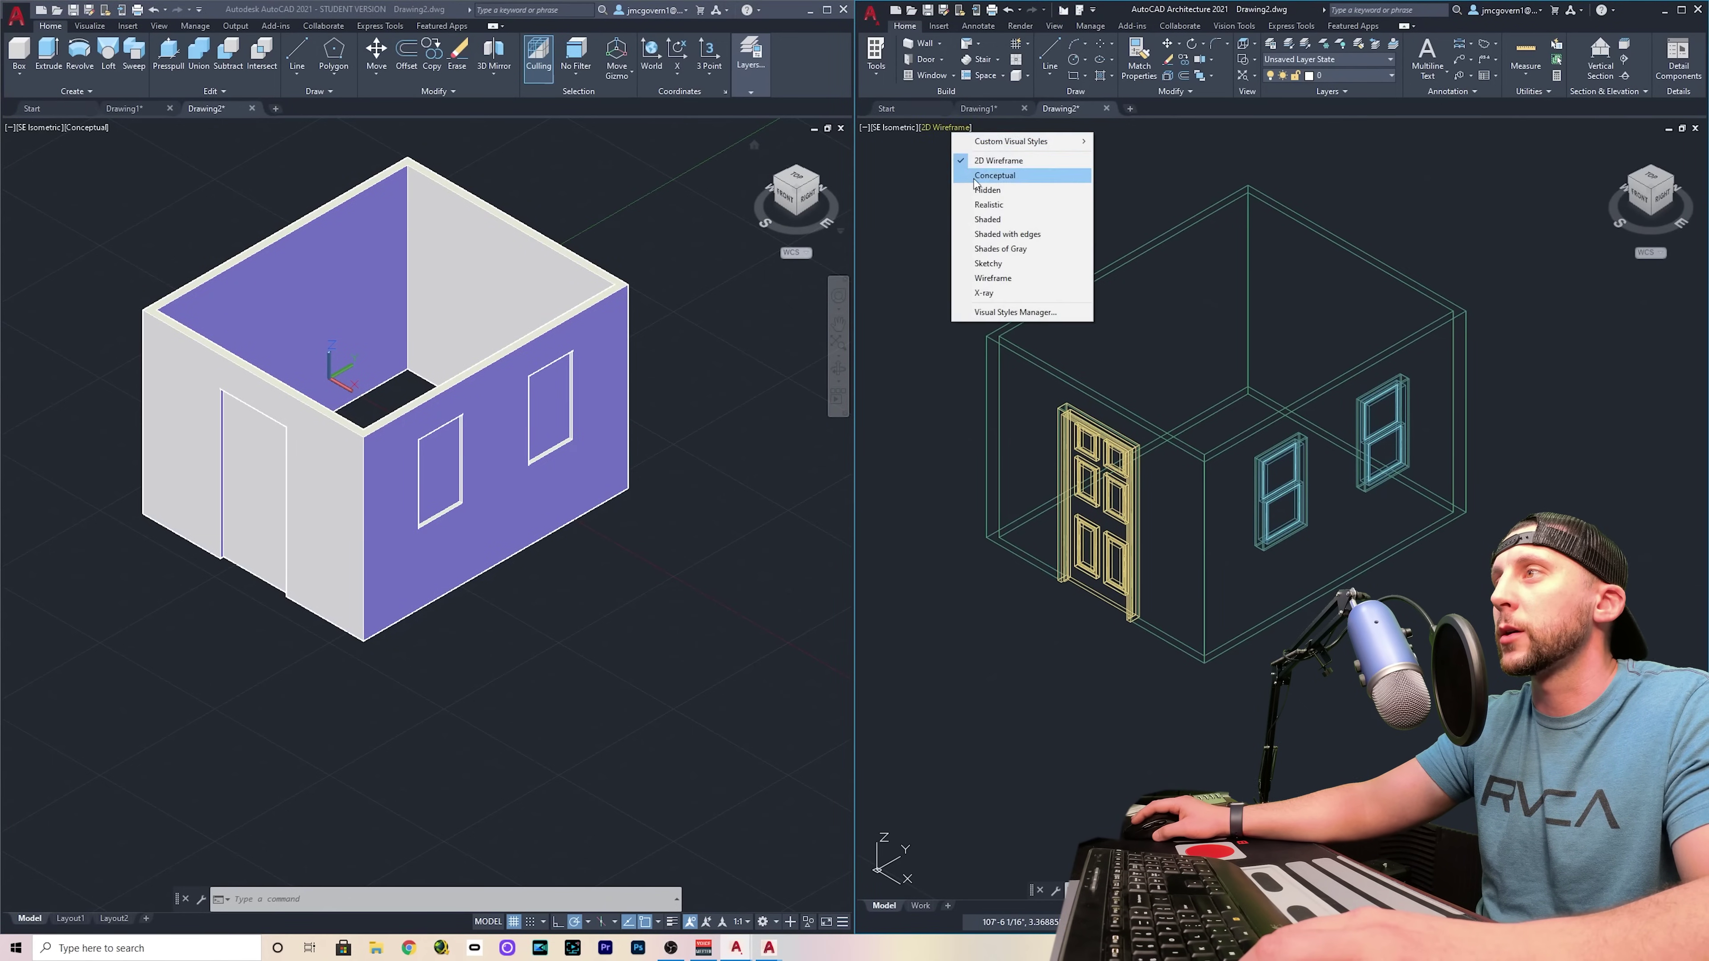
{"action": "left_click", "coordinate": [976, 156]}
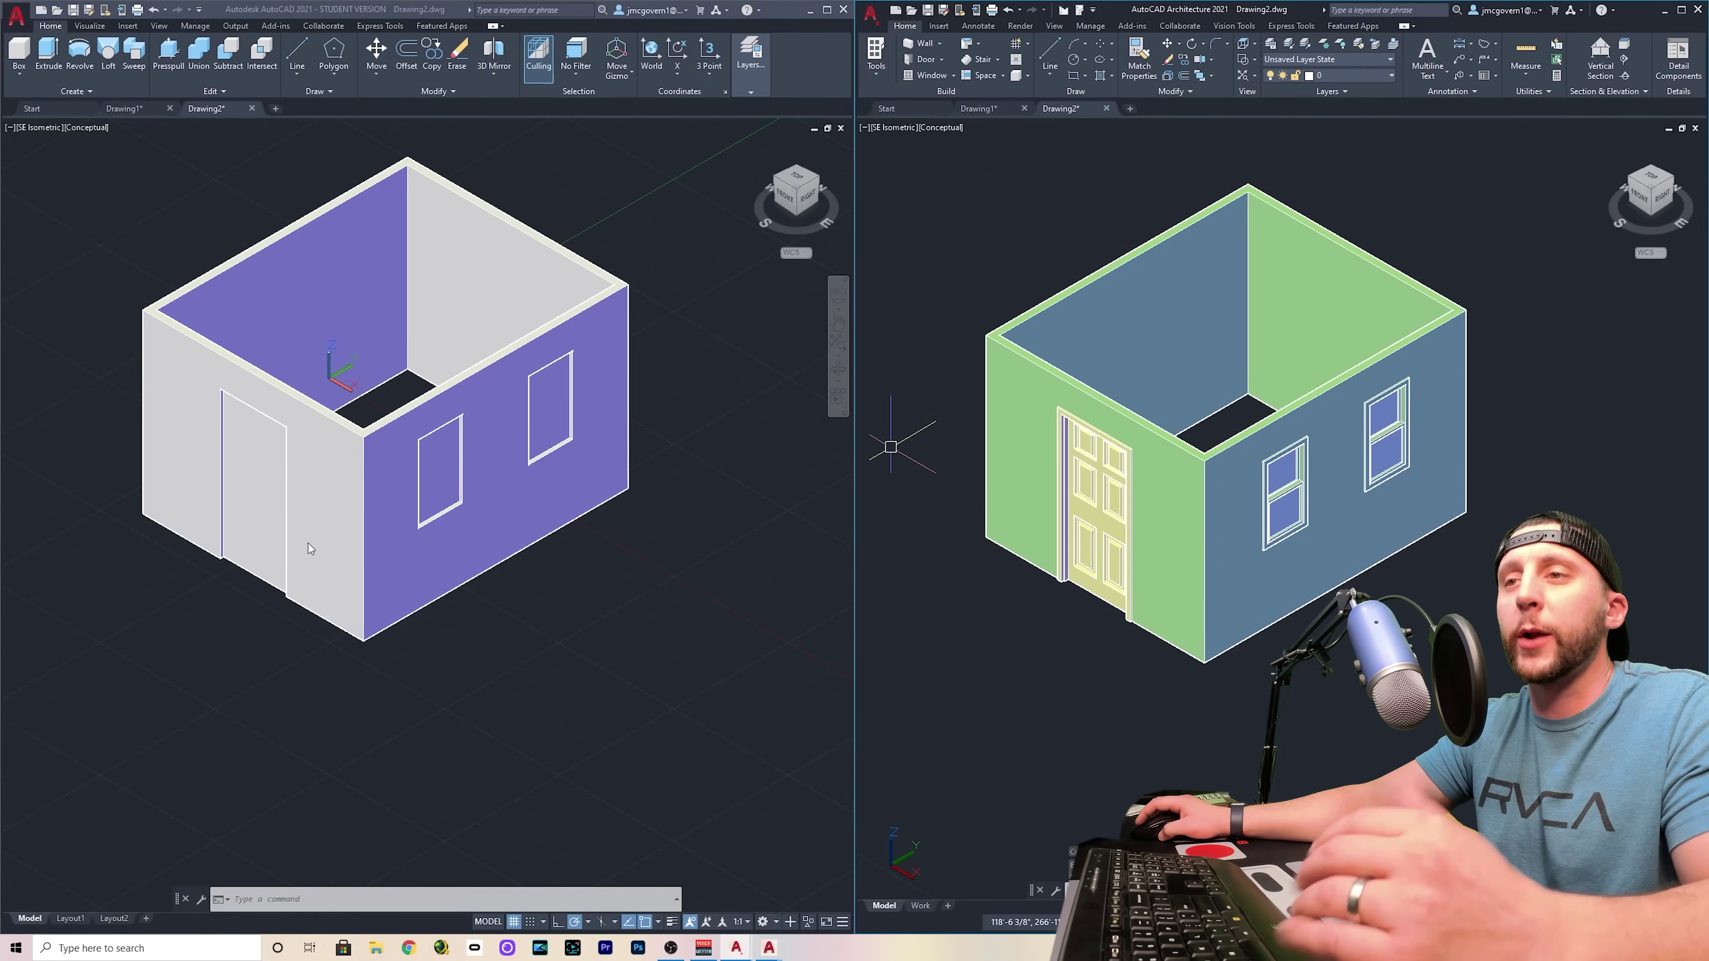
{"action": "left_click", "coordinate": [250, 606]}
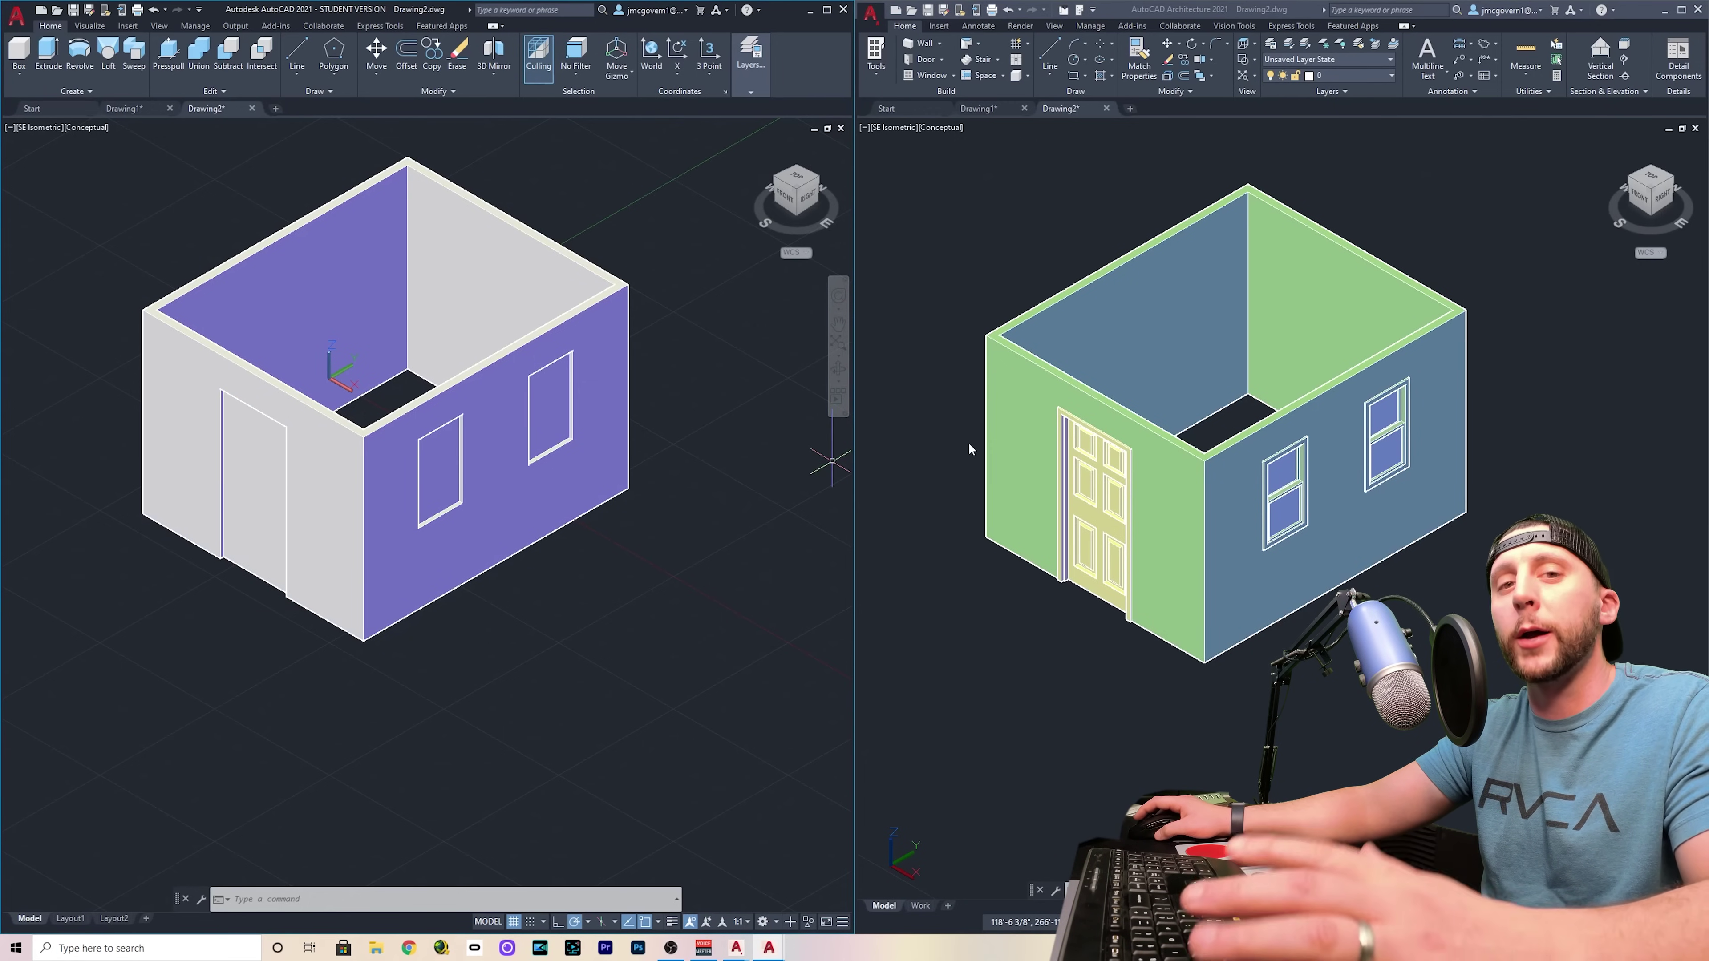
Switch both the AutoCAD Architecture drawing and the regular AutoCAD drawing to the Top view
{"action": "left_click", "coordinate": [901, 132]}
{"action": "left_click", "coordinate": [884, 127]}
{"action": "left_click", "coordinate": [895, 156]}
{"action": "left_click", "coordinate": [29, 128]}
{"action": "left_click", "coordinate": [29, 127]}
{"action": "left_click", "coordinate": [40, 156]}
Set the visual style of both top-view drawings to 2D Wireframe, with both floor plans fully in view
{"action": "left_click", "coordinate": [63, 127]}
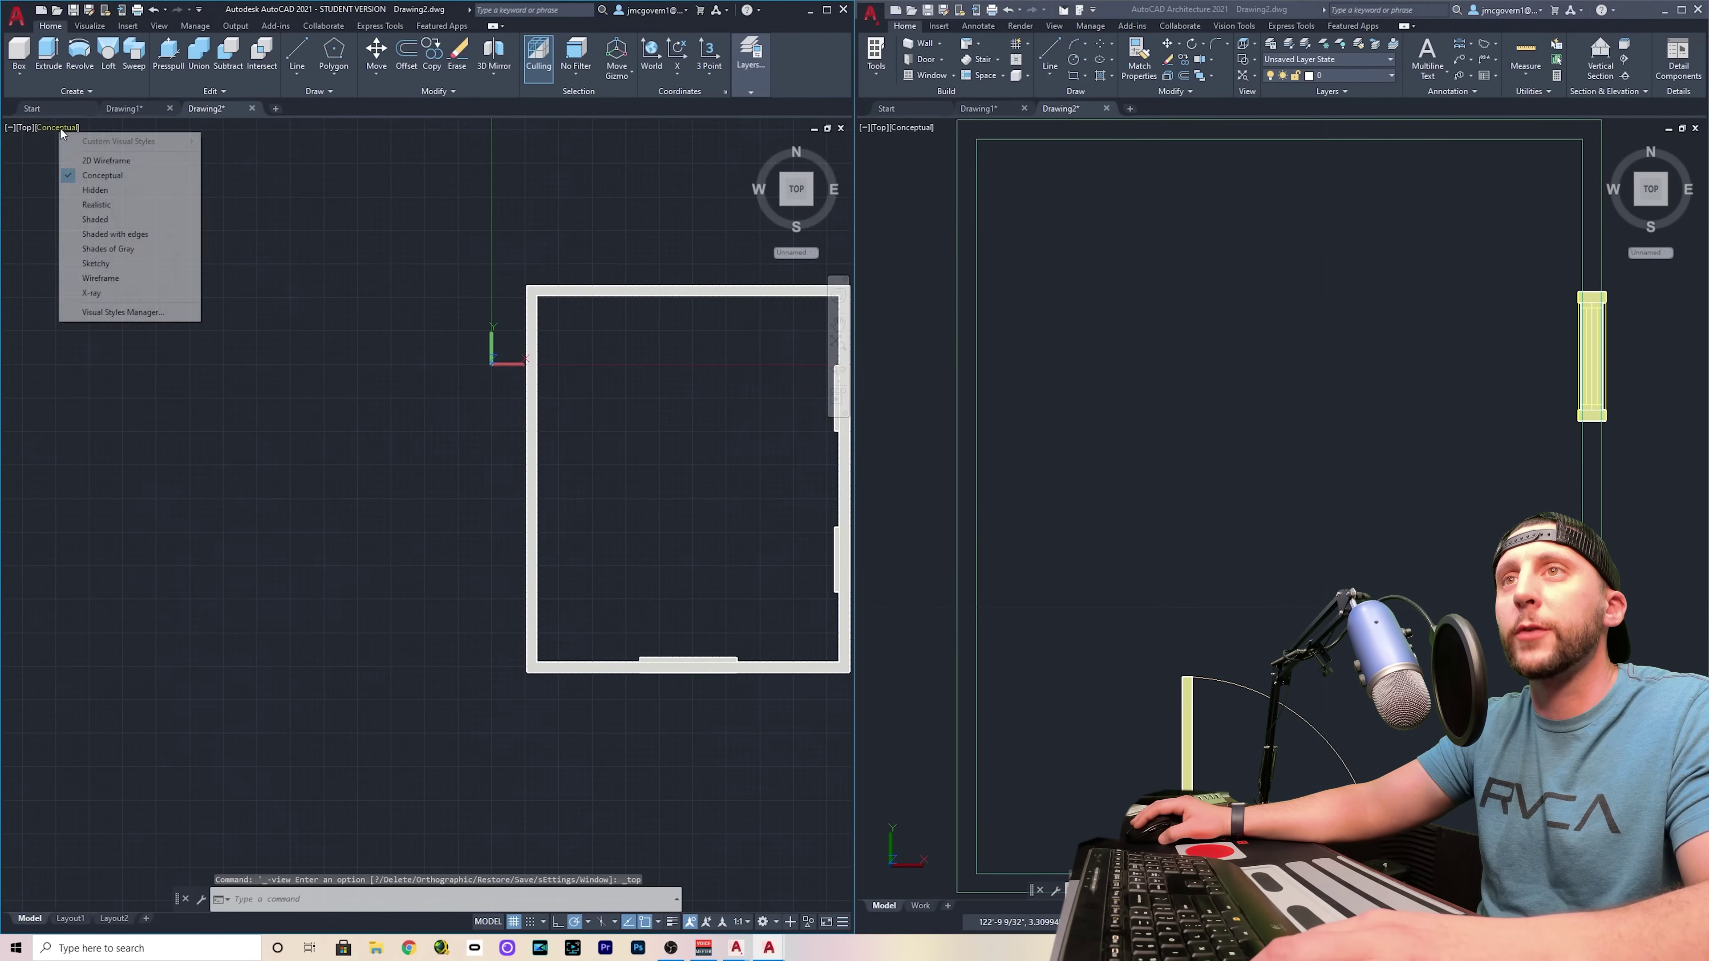
{"action": "left_click", "coordinate": [80, 160]}
{"action": "left_click", "coordinate": [911, 129]}
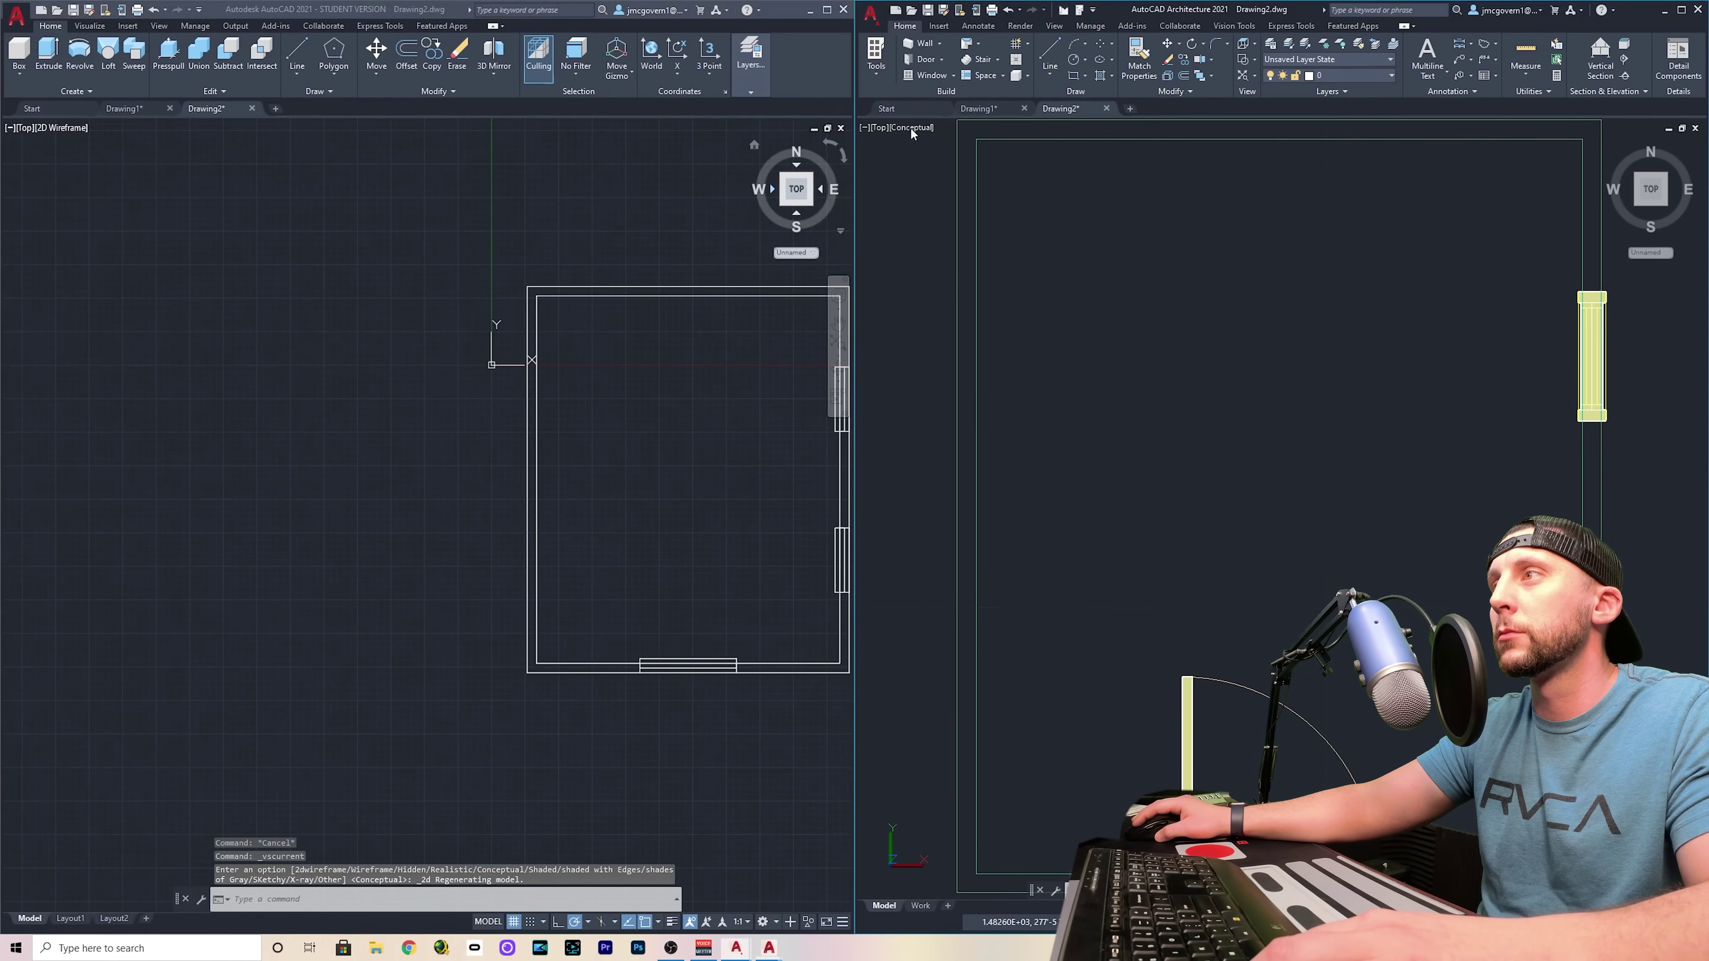
{"action": "left_click", "coordinate": [919, 127]}
{"action": "left_click", "coordinate": [942, 160]}
{"action": "scroll", "coordinate": [1106, 335], "scroll_direction": "down", "scroll_amount": 4}
{"action": "middle_click_drag", "start_coordinate": [1106, 335], "coordinate": [1097, 404]}
{"action": "left_click", "coordinate": [624, 366]}
{"action": "middle_click_drag", "start_coordinate": [637, 386], "coordinate": [330, 385]}
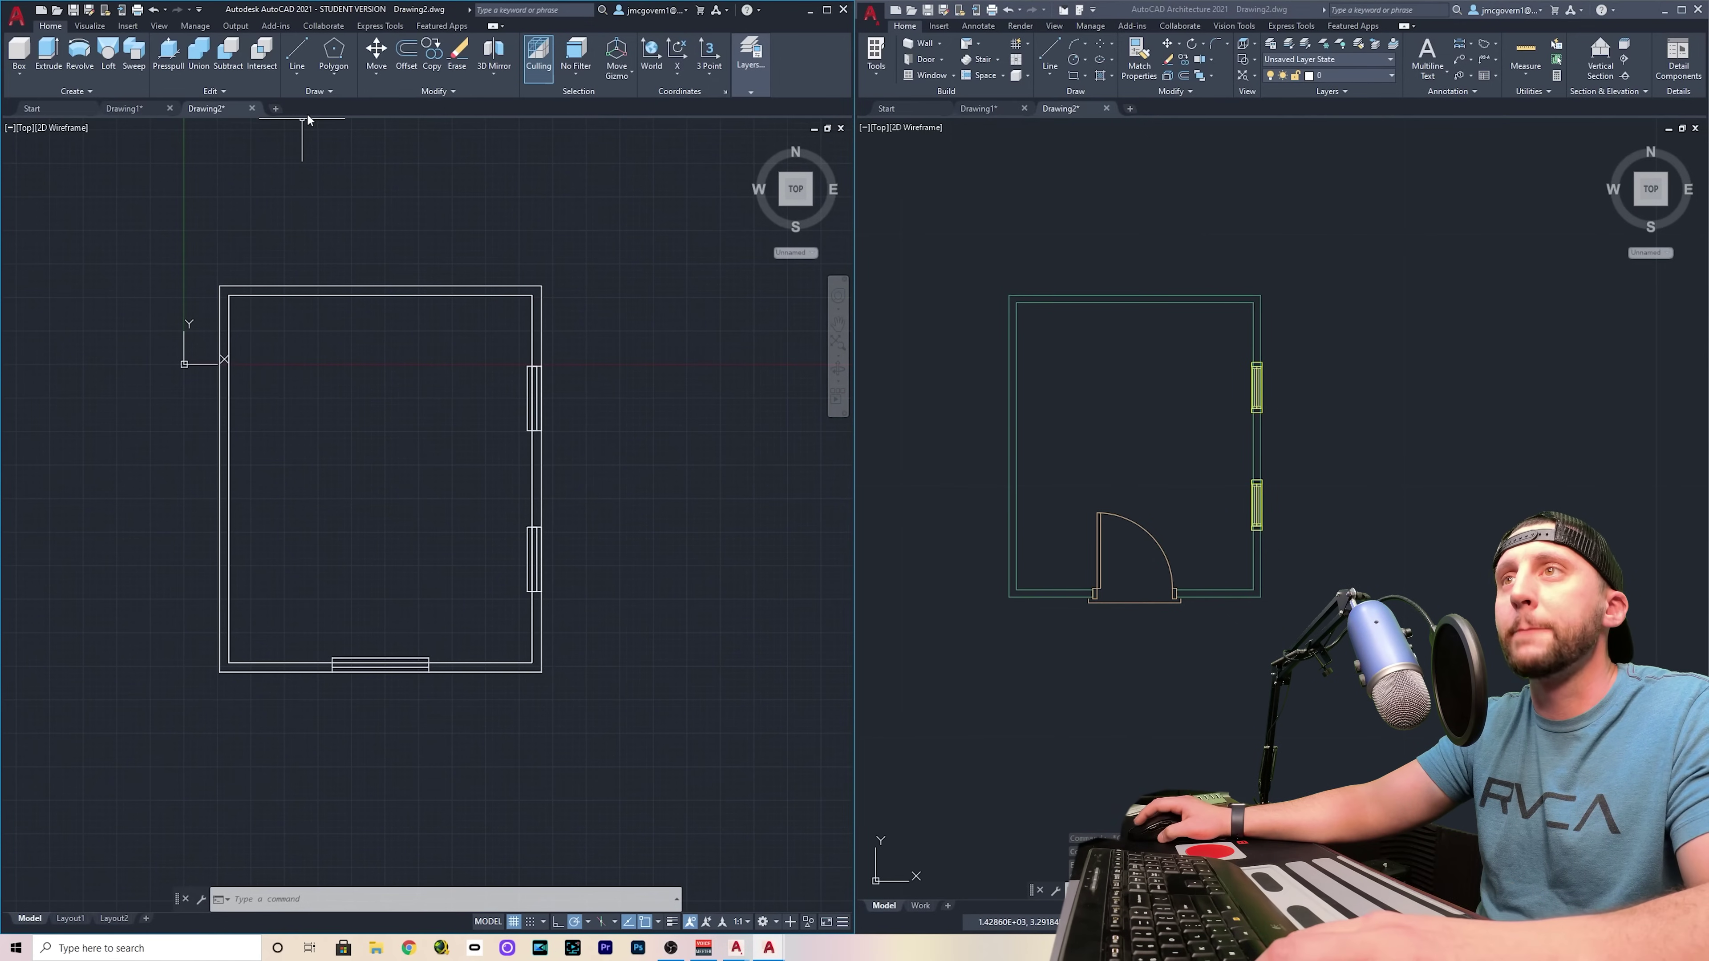
In AutoCAD Architecture, try a hip roof with a Square edge cut around the room's four outer wall corners, and delete it
{"action": "left_click", "coordinate": [1036, 166]}
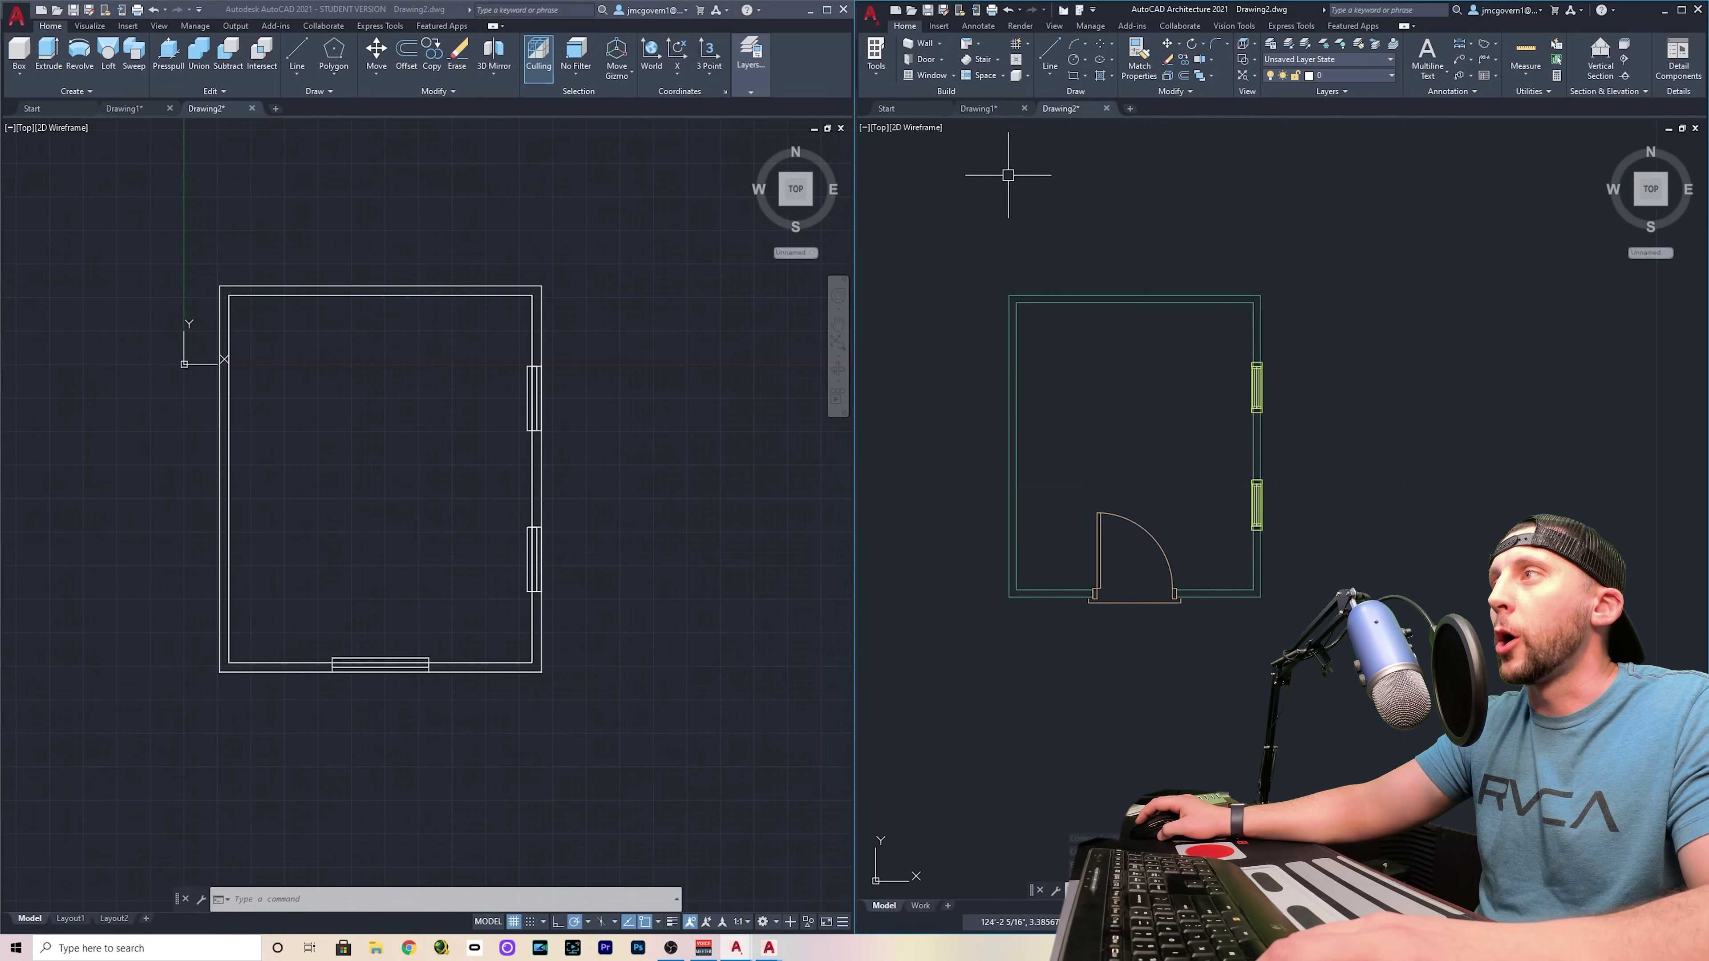
{"action": "left_click", "coordinate": [980, 46]}
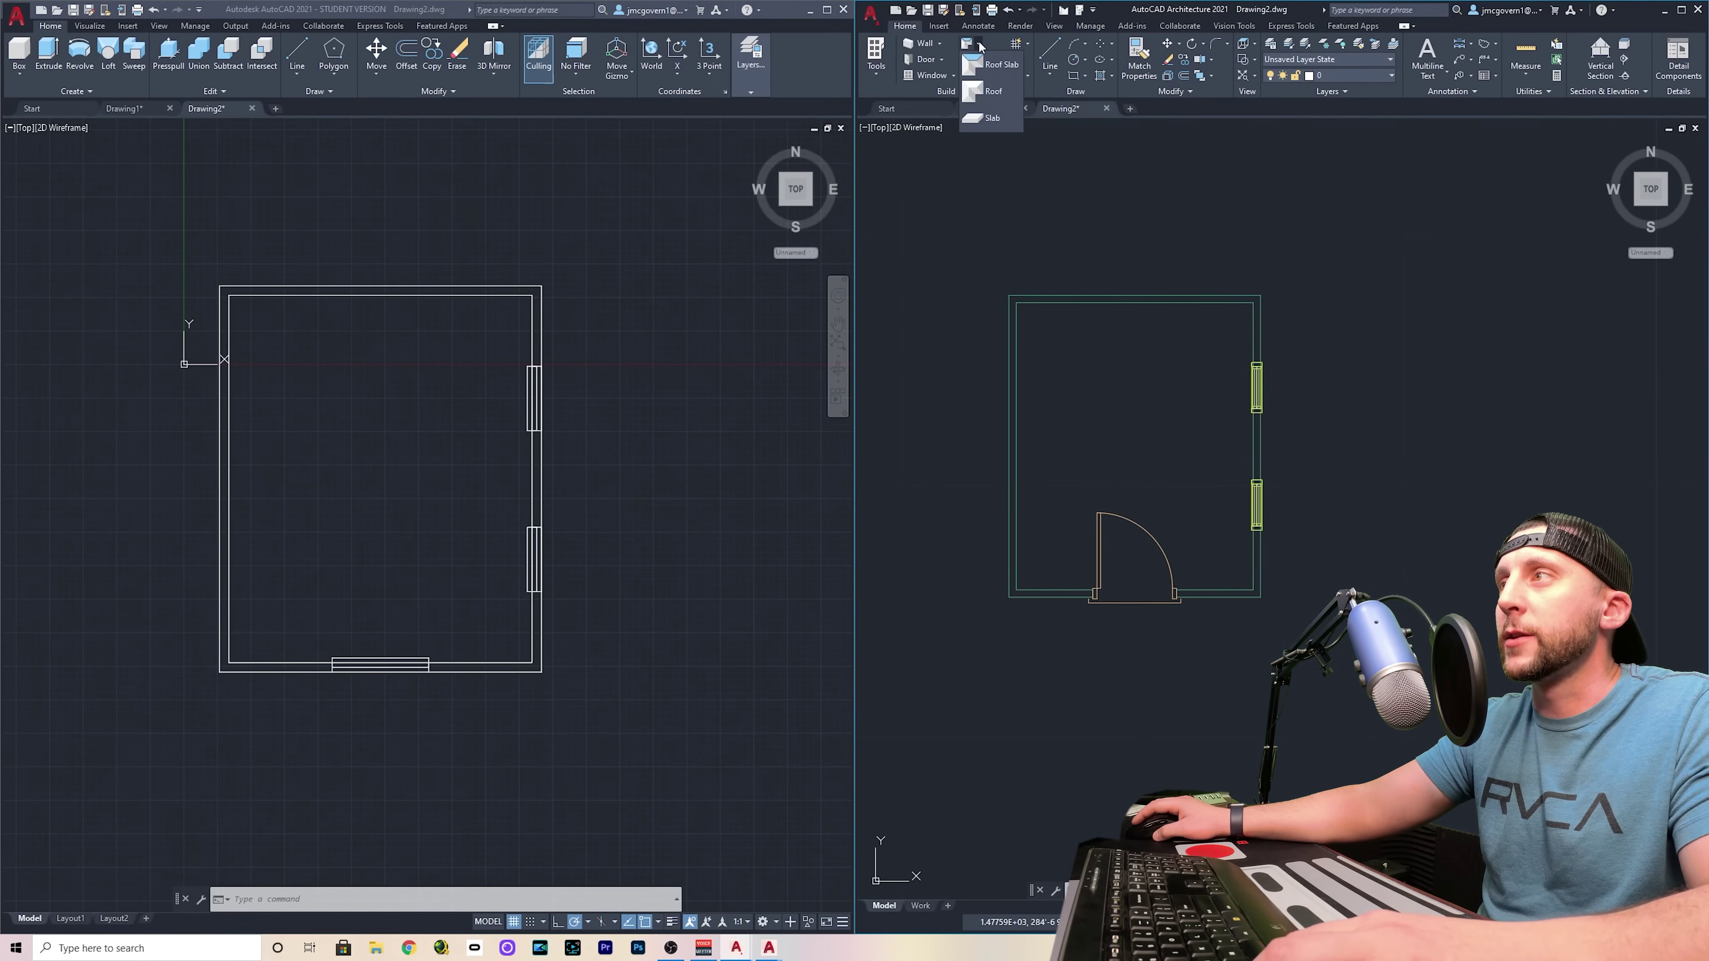
{"action": "left_click", "coordinate": [993, 91]}
{"action": "middle_click_drag", "start_coordinate": [1288, 328], "coordinate": [1489, 328]}
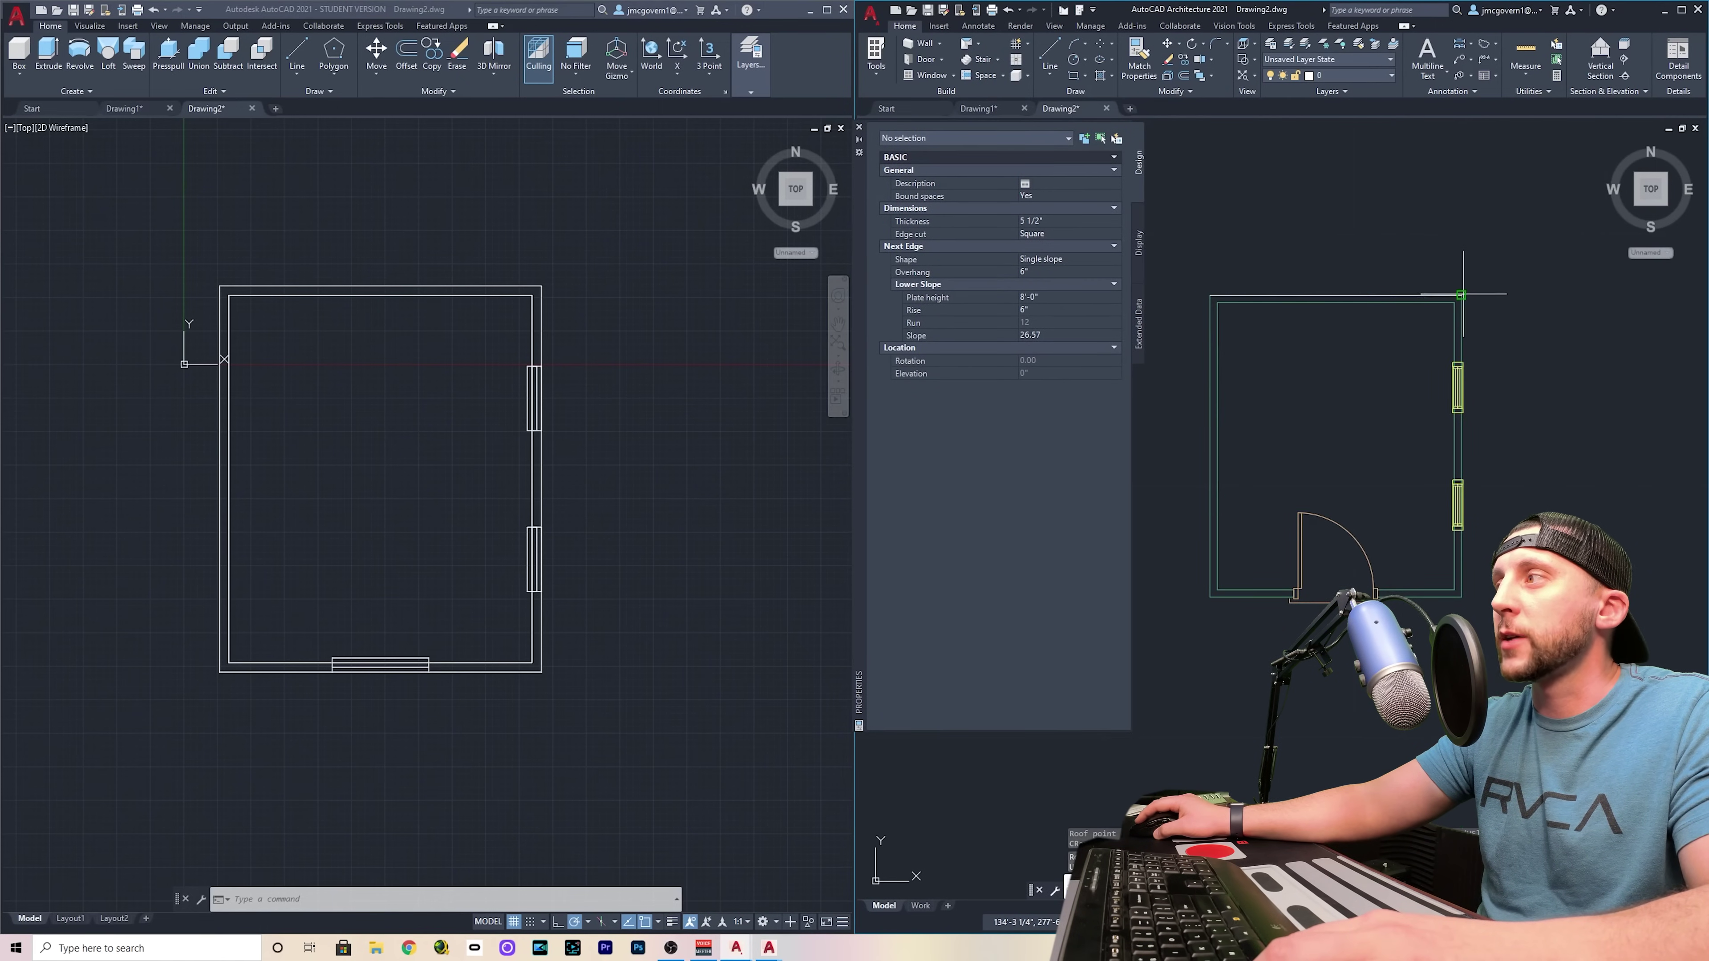
{"action": "left_click", "coordinate": [1461, 597]}
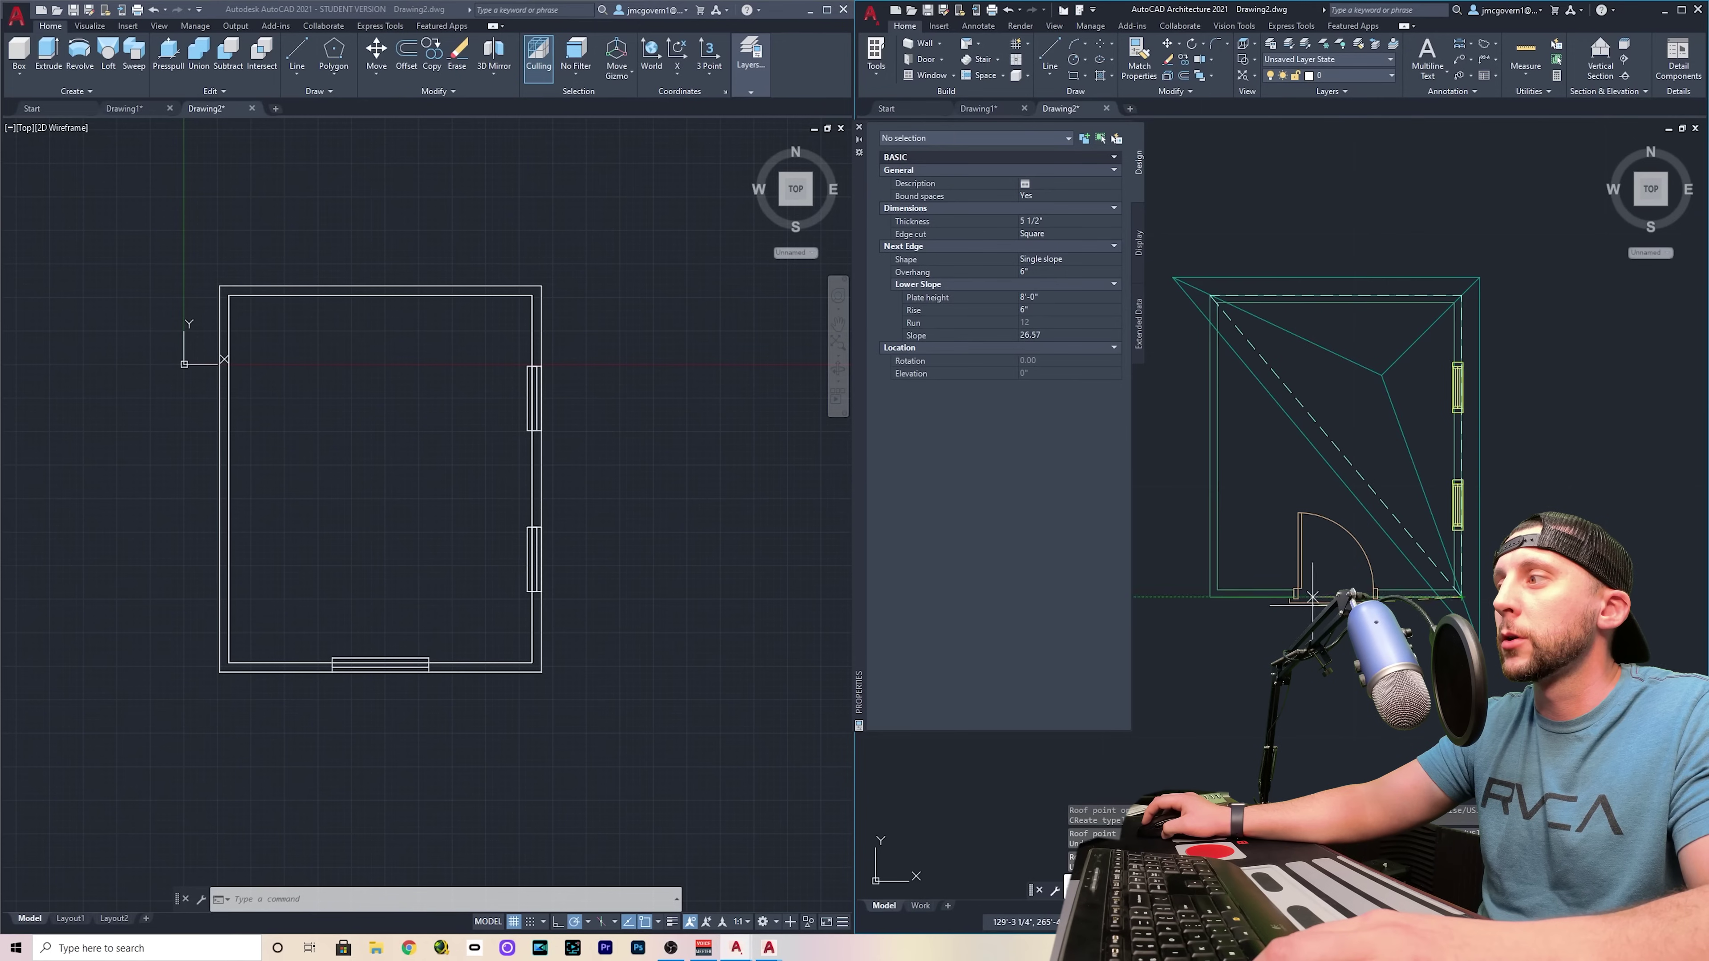
{"action": "left_click", "coordinate": [1210, 597]}
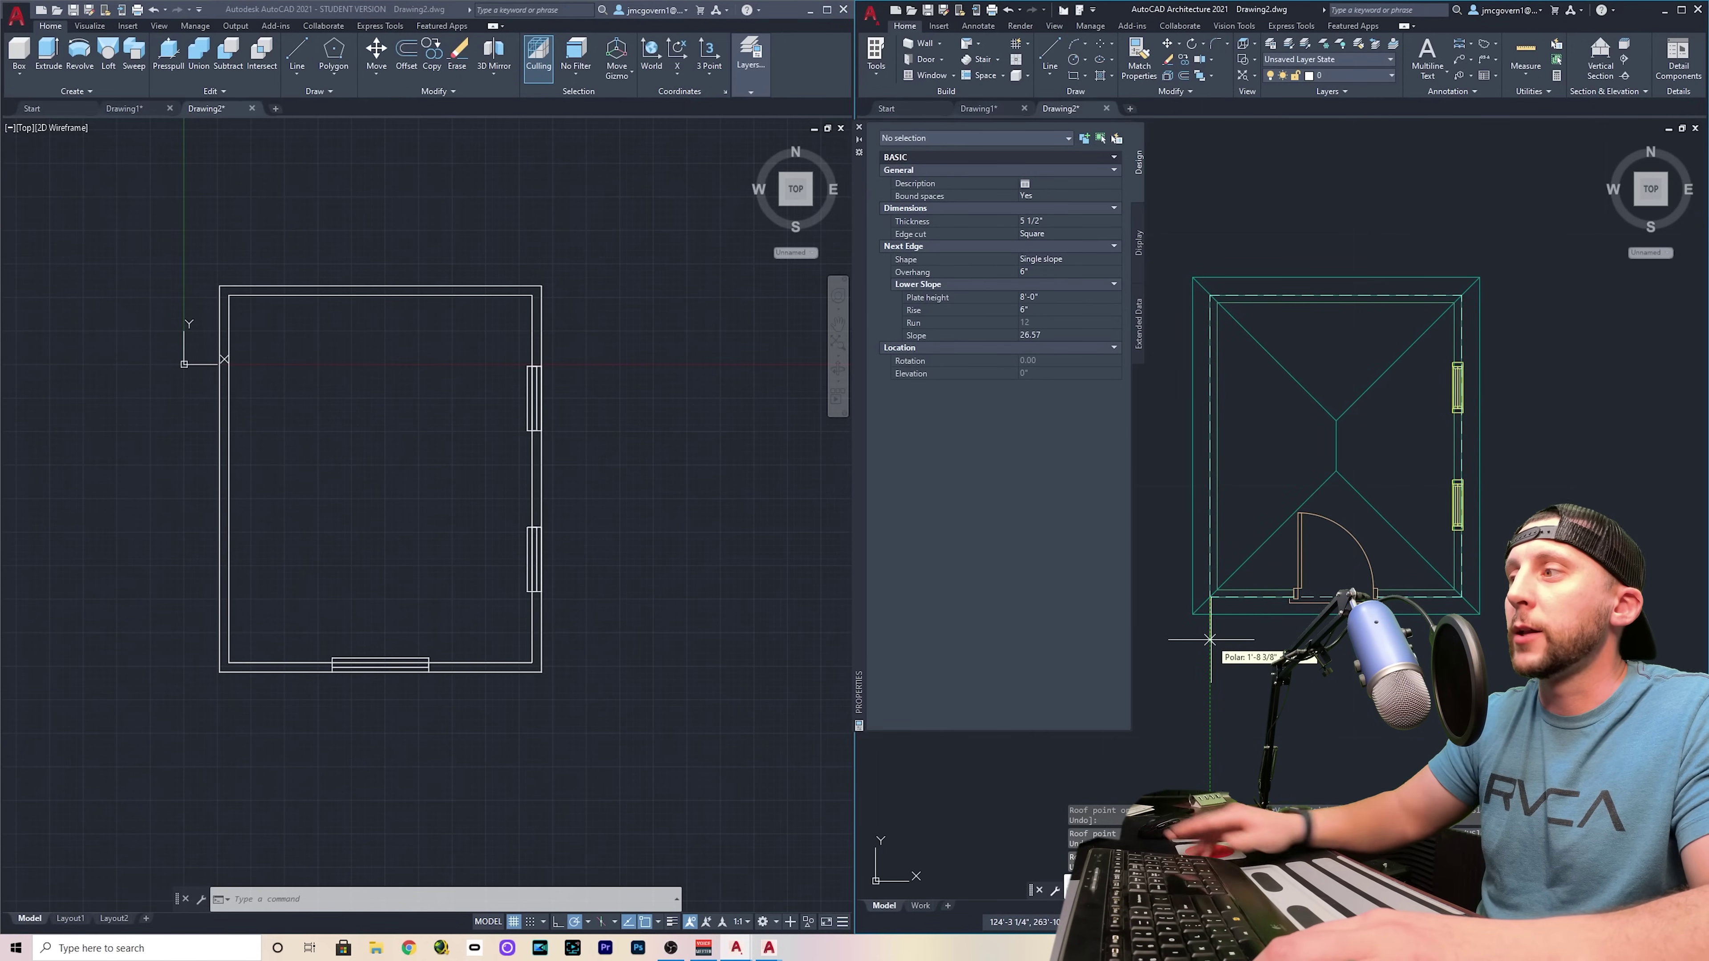
{"action": "key", "text": "Return"}
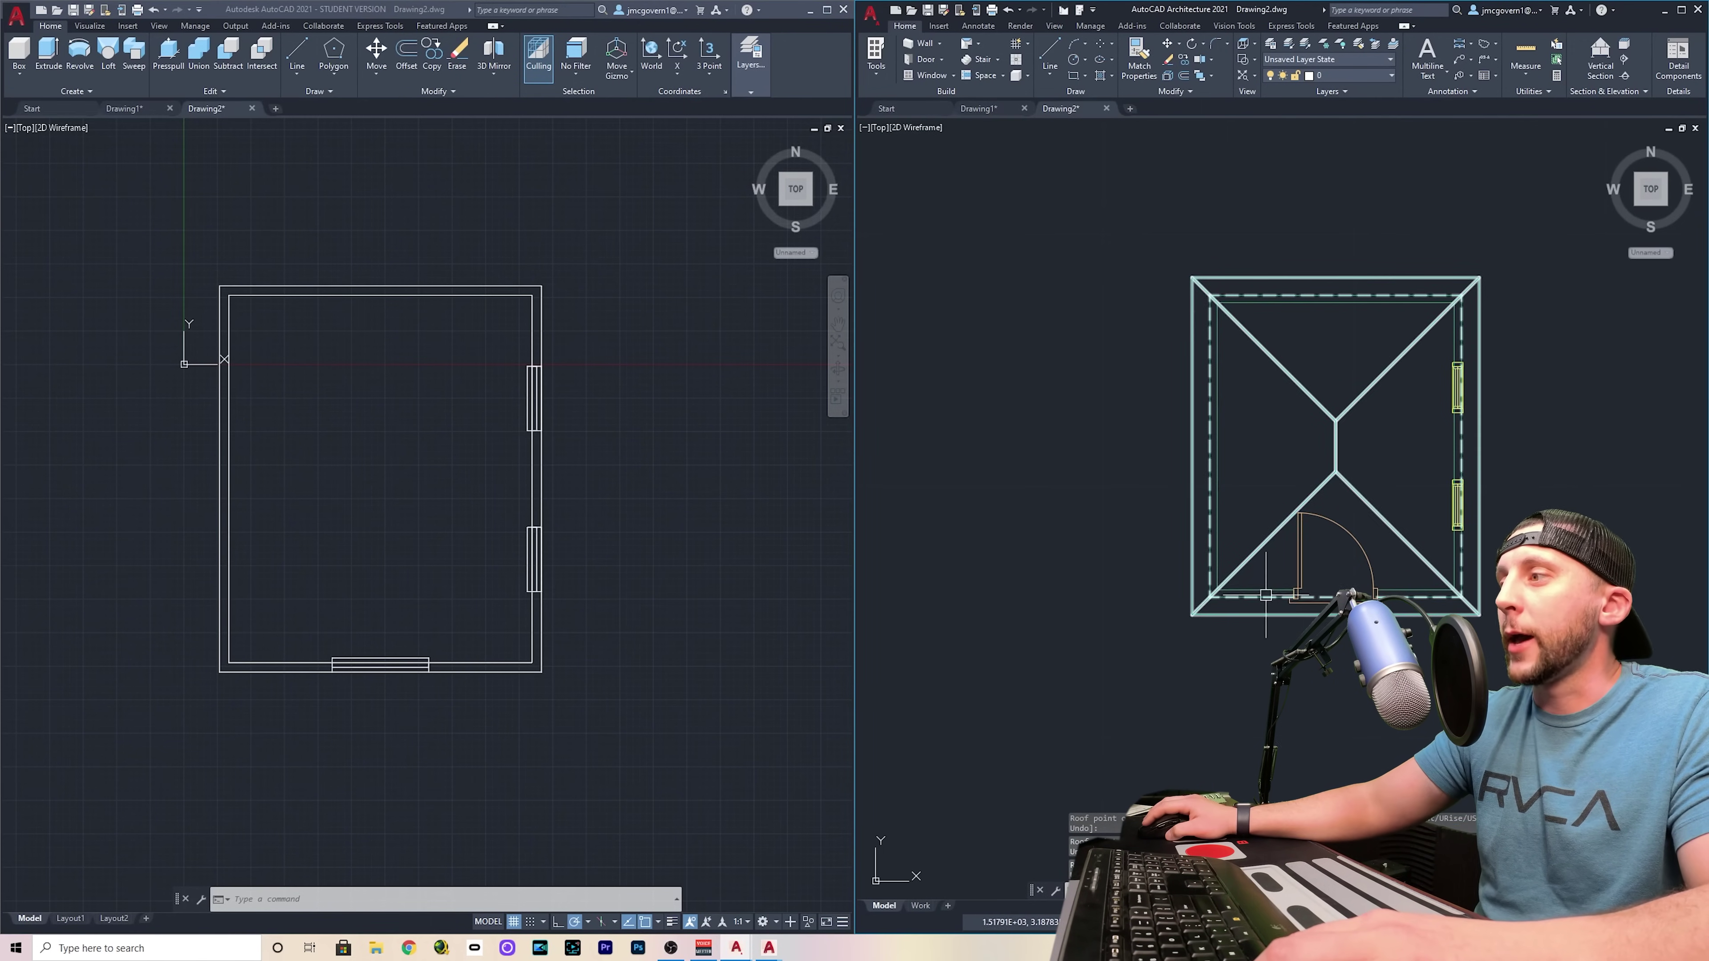
{"action": "left_click", "coordinate": [1268, 616]}
{"action": "key", "text": "Delete"}
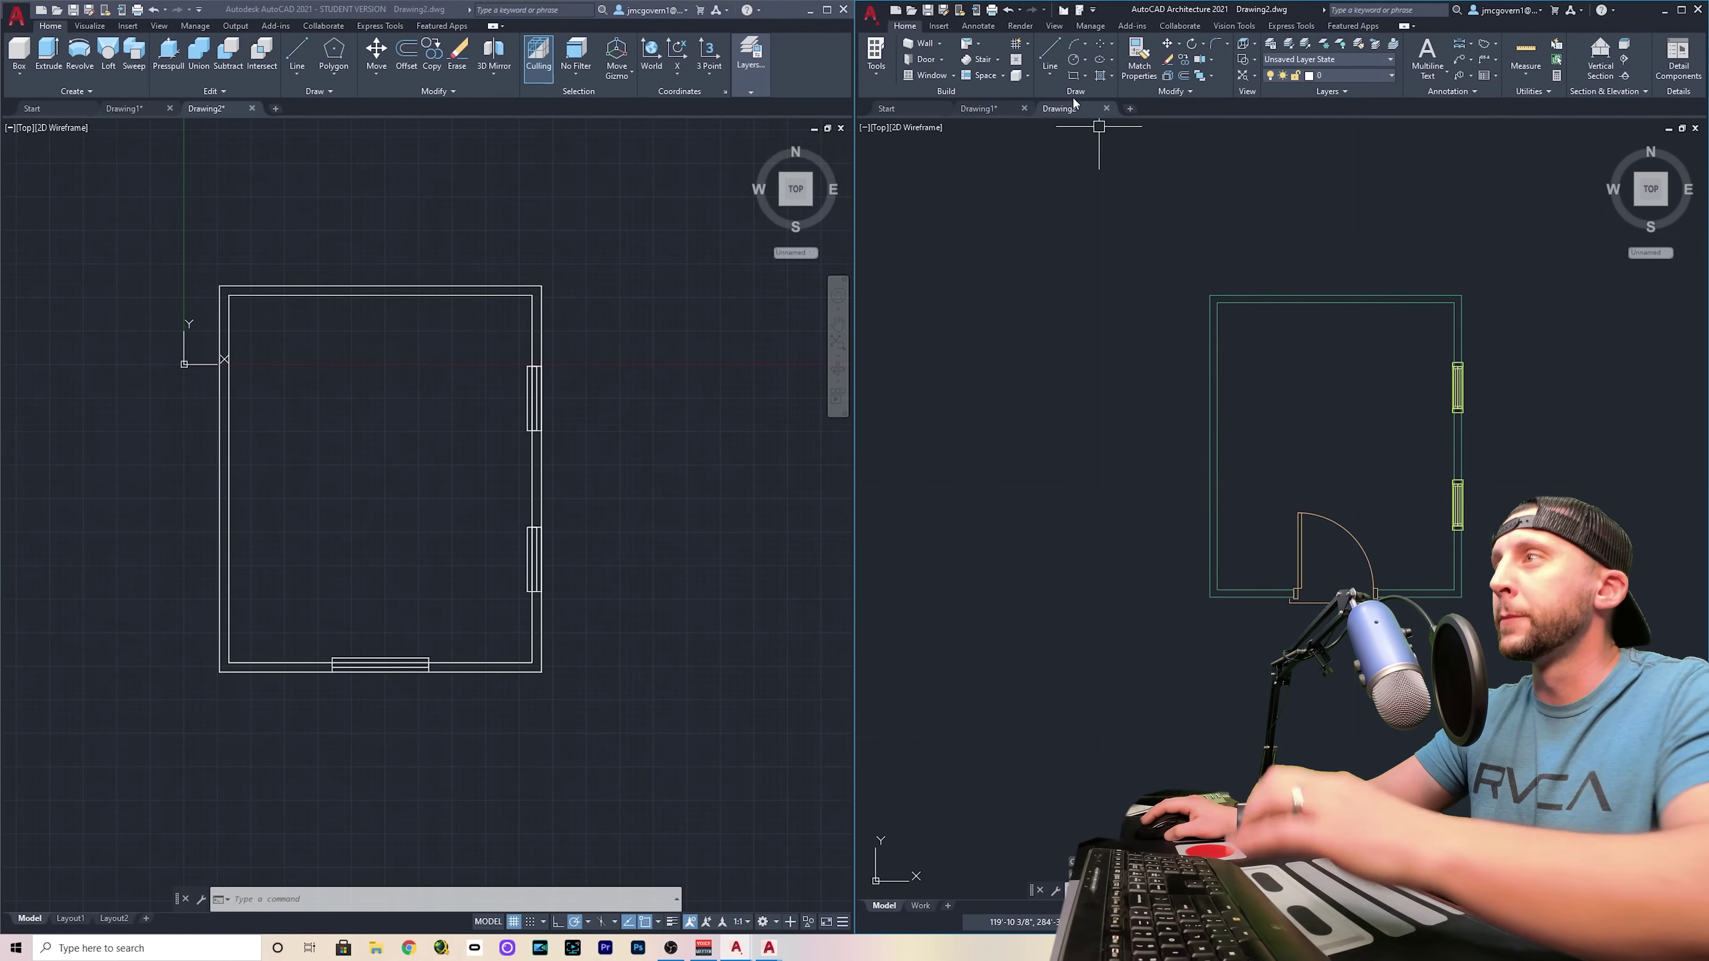
{"action": "left_click", "coordinate": [997, 59]}
{"action": "left_click", "coordinate": [993, 114]}
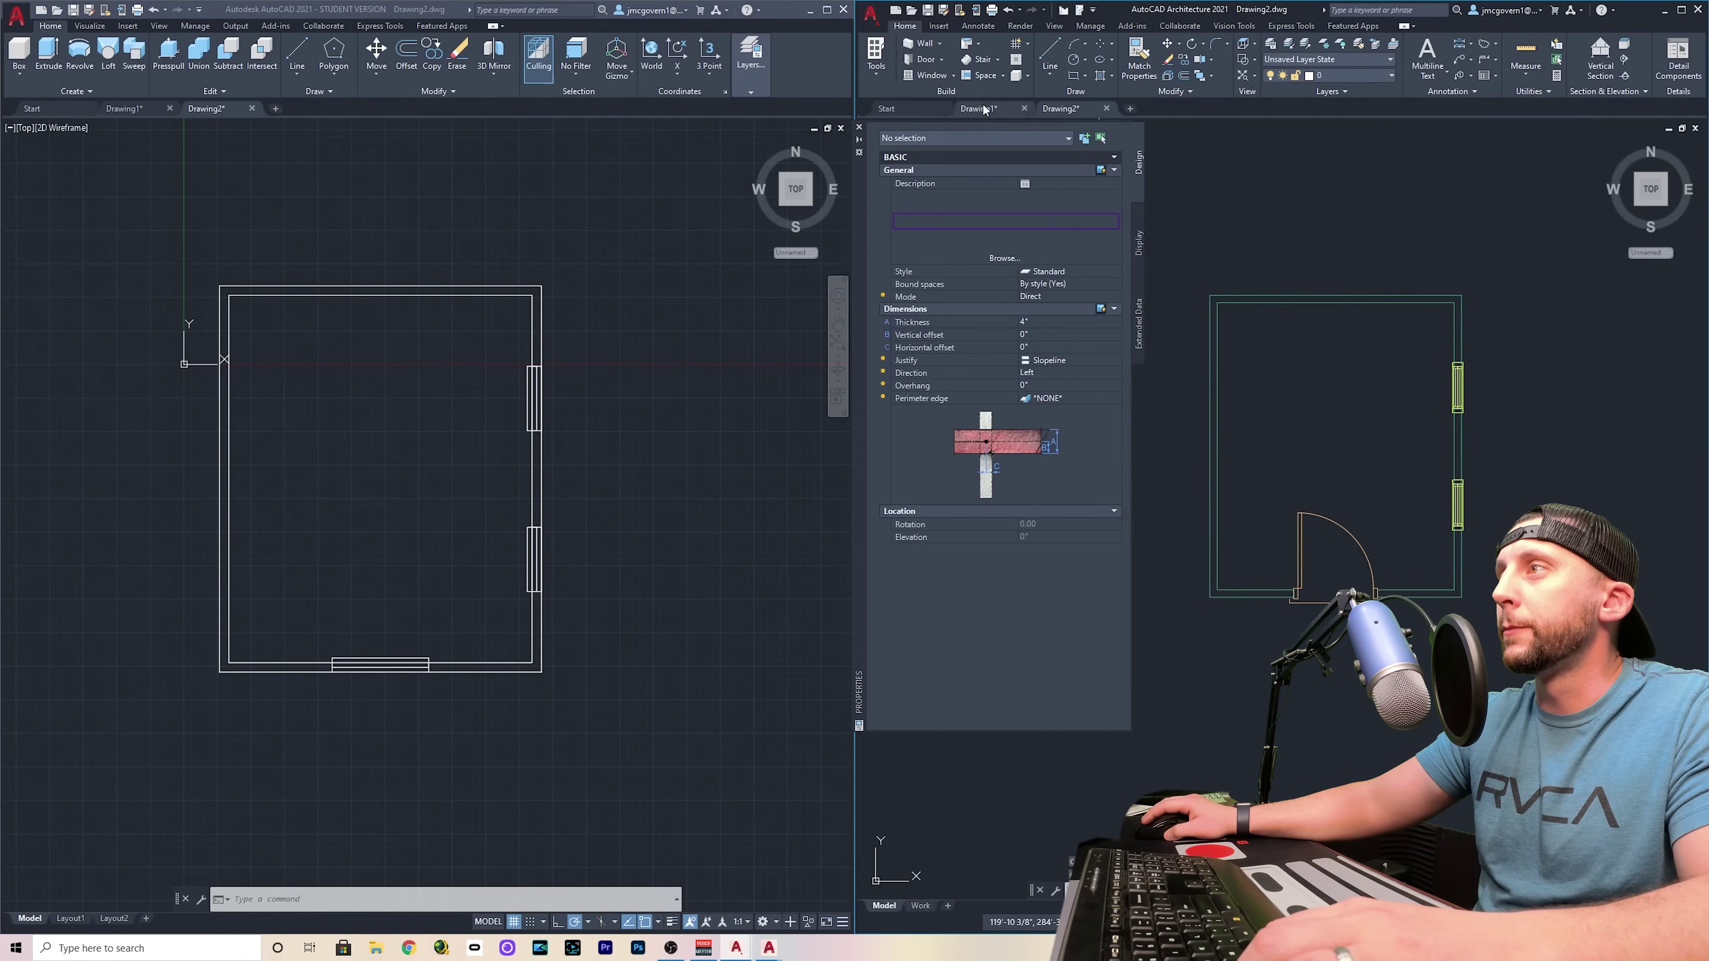
{"action": "key", "text": "Escape"}
Draw a single-slope roof with a Plumb edge cut around the four wall corners of the room
{"action": "left_click", "coordinate": [978, 43]}
{"action": "left_click", "coordinate": [996, 87]}
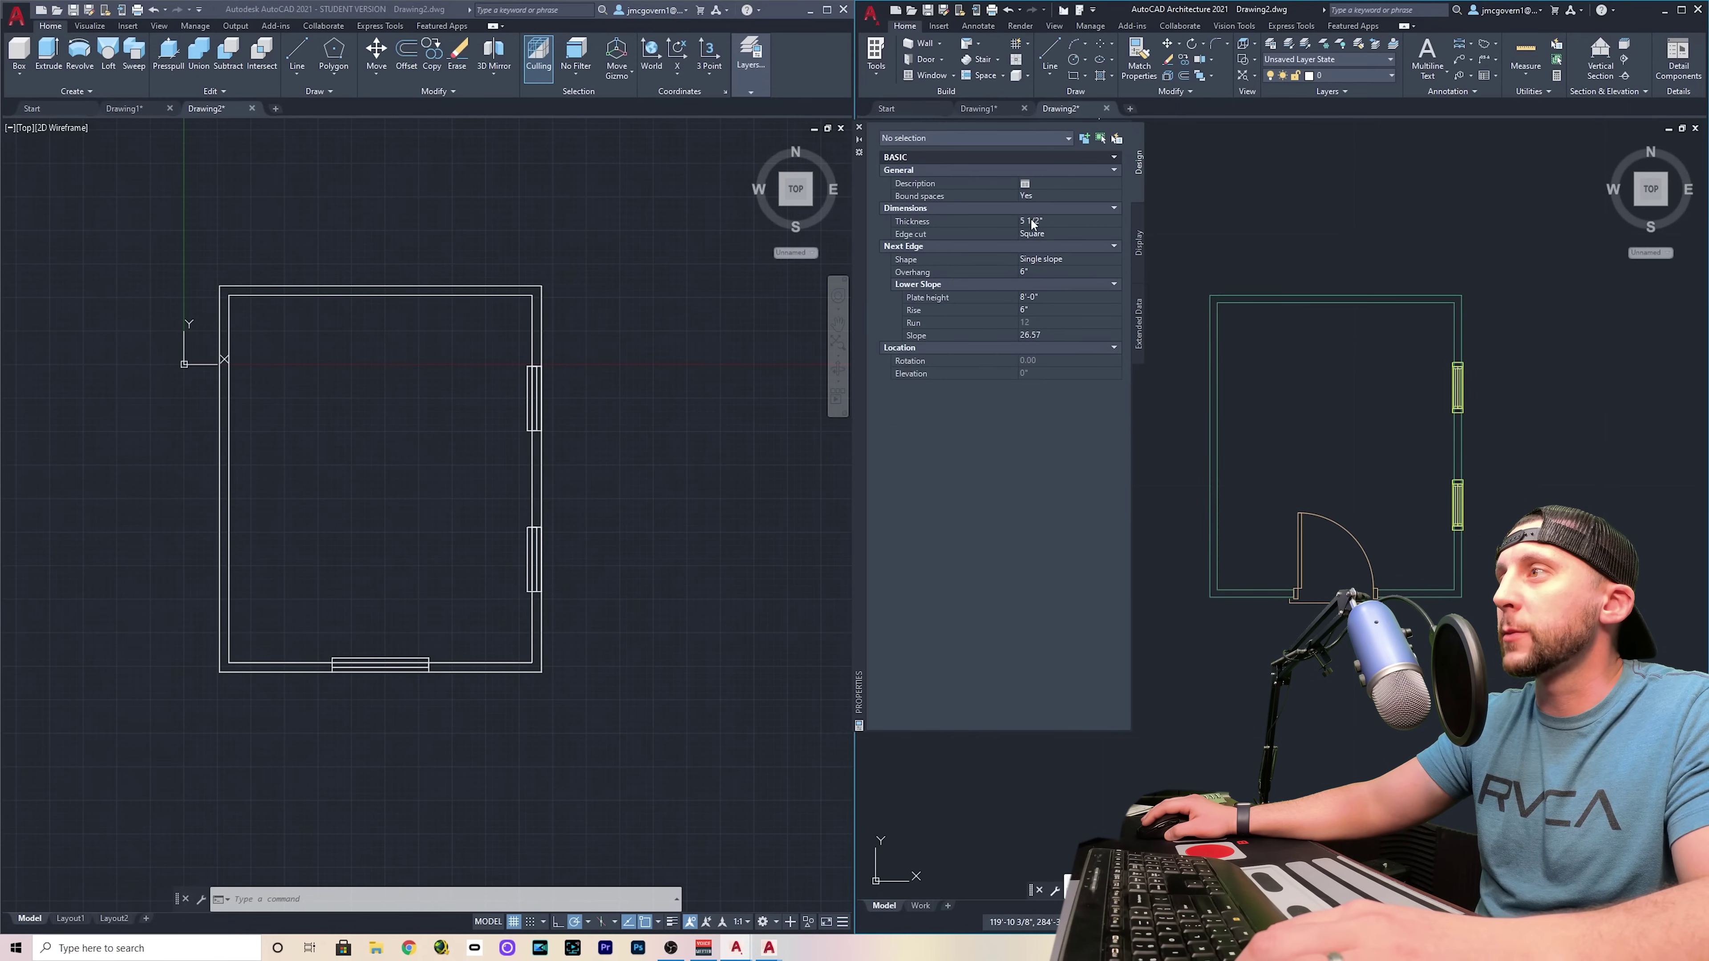
{"action": "left_click", "coordinate": [1041, 236]}
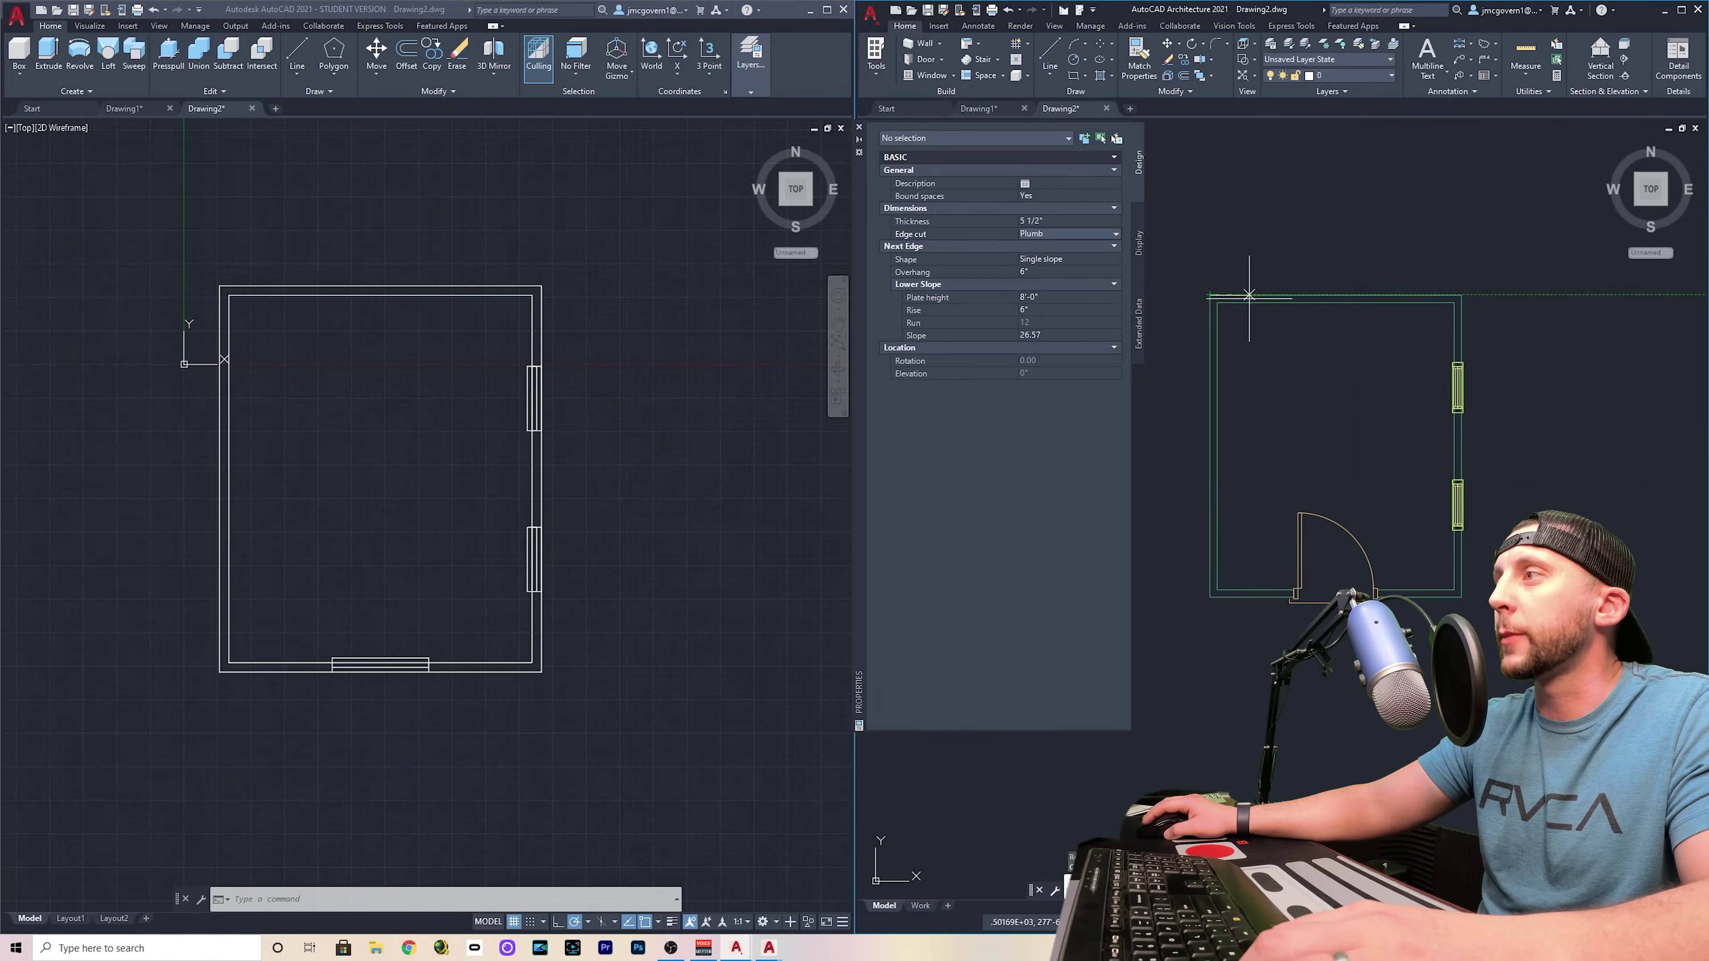
{"action": "left_click", "coordinate": [1457, 590]}
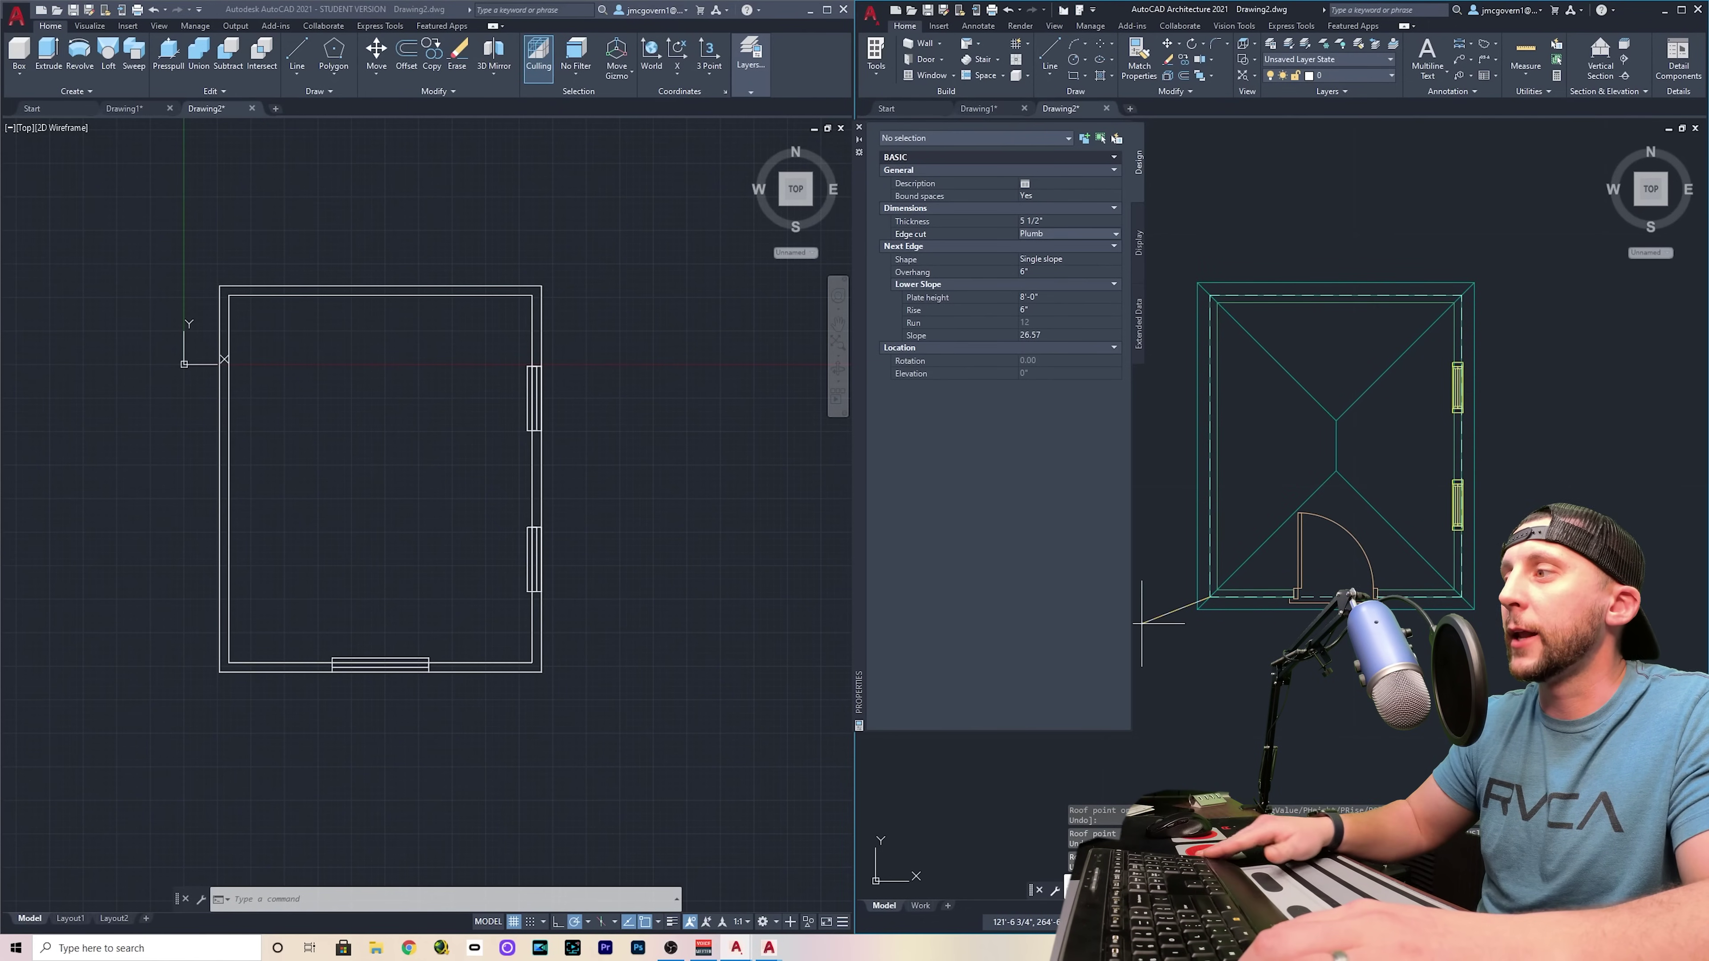
{"action": "key", "text": "ctrl+1"}
View the roofed room from the SE Isometric direction in the Conceptual visual style
{"action": "left_click", "coordinate": [1668, 205]}
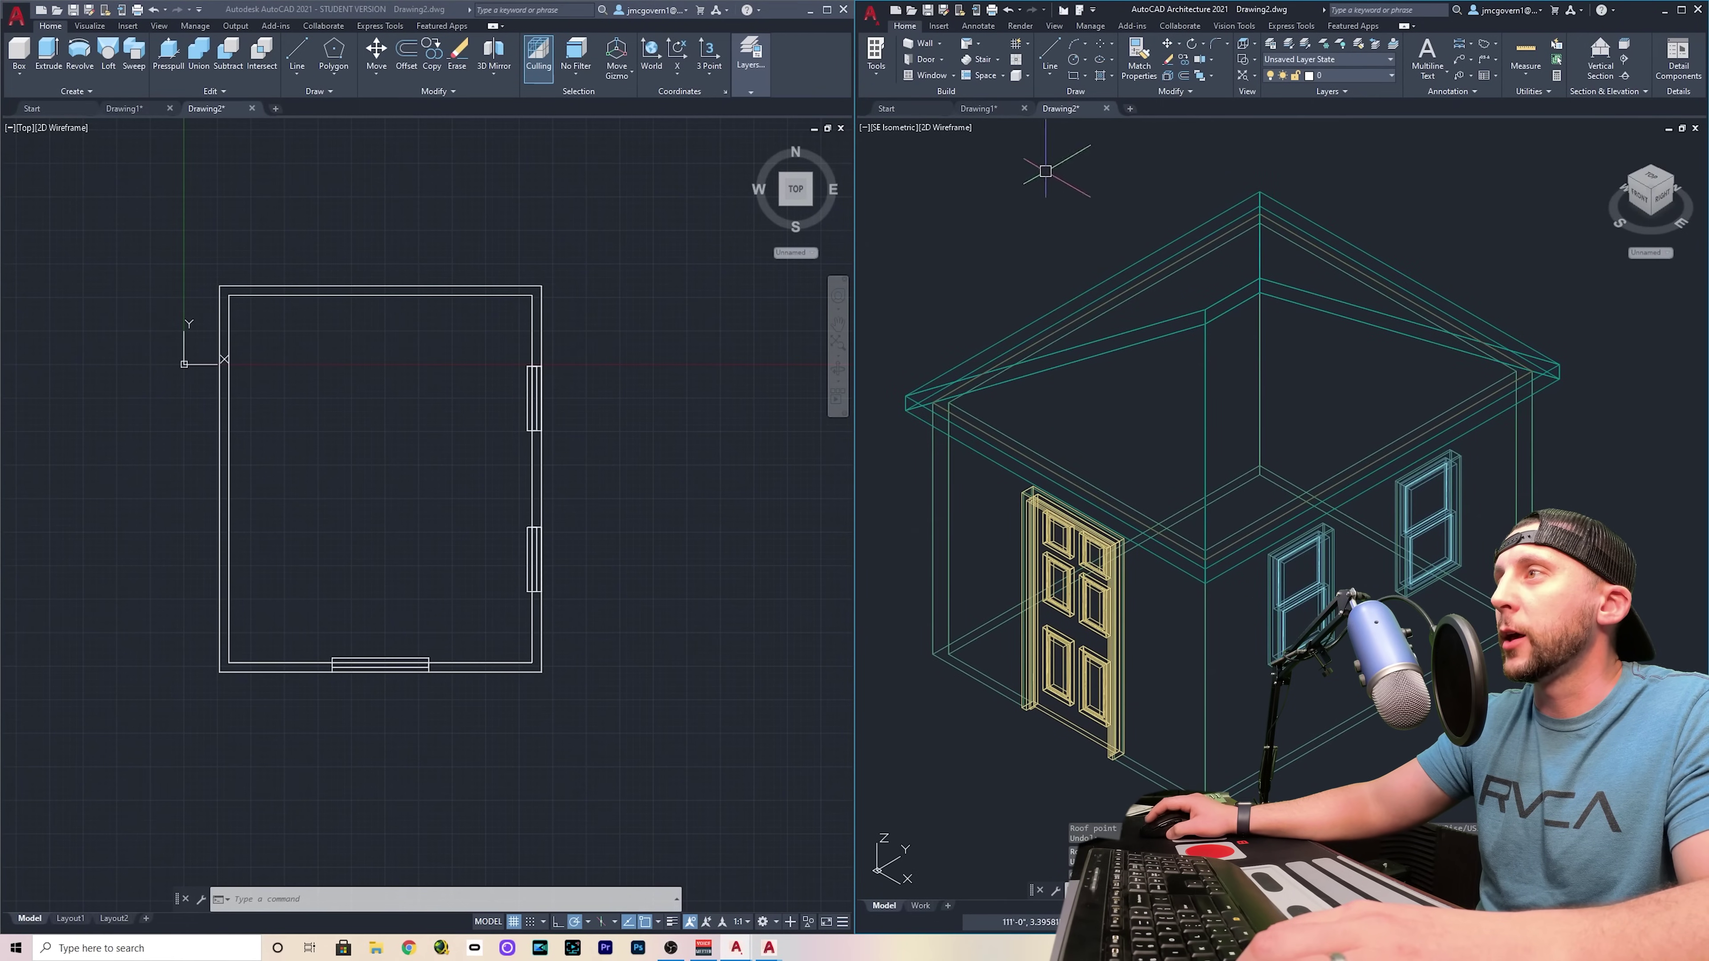
{"action": "left_click", "coordinate": [944, 128]}
{"action": "left_click", "coordinate": [976, 172]}
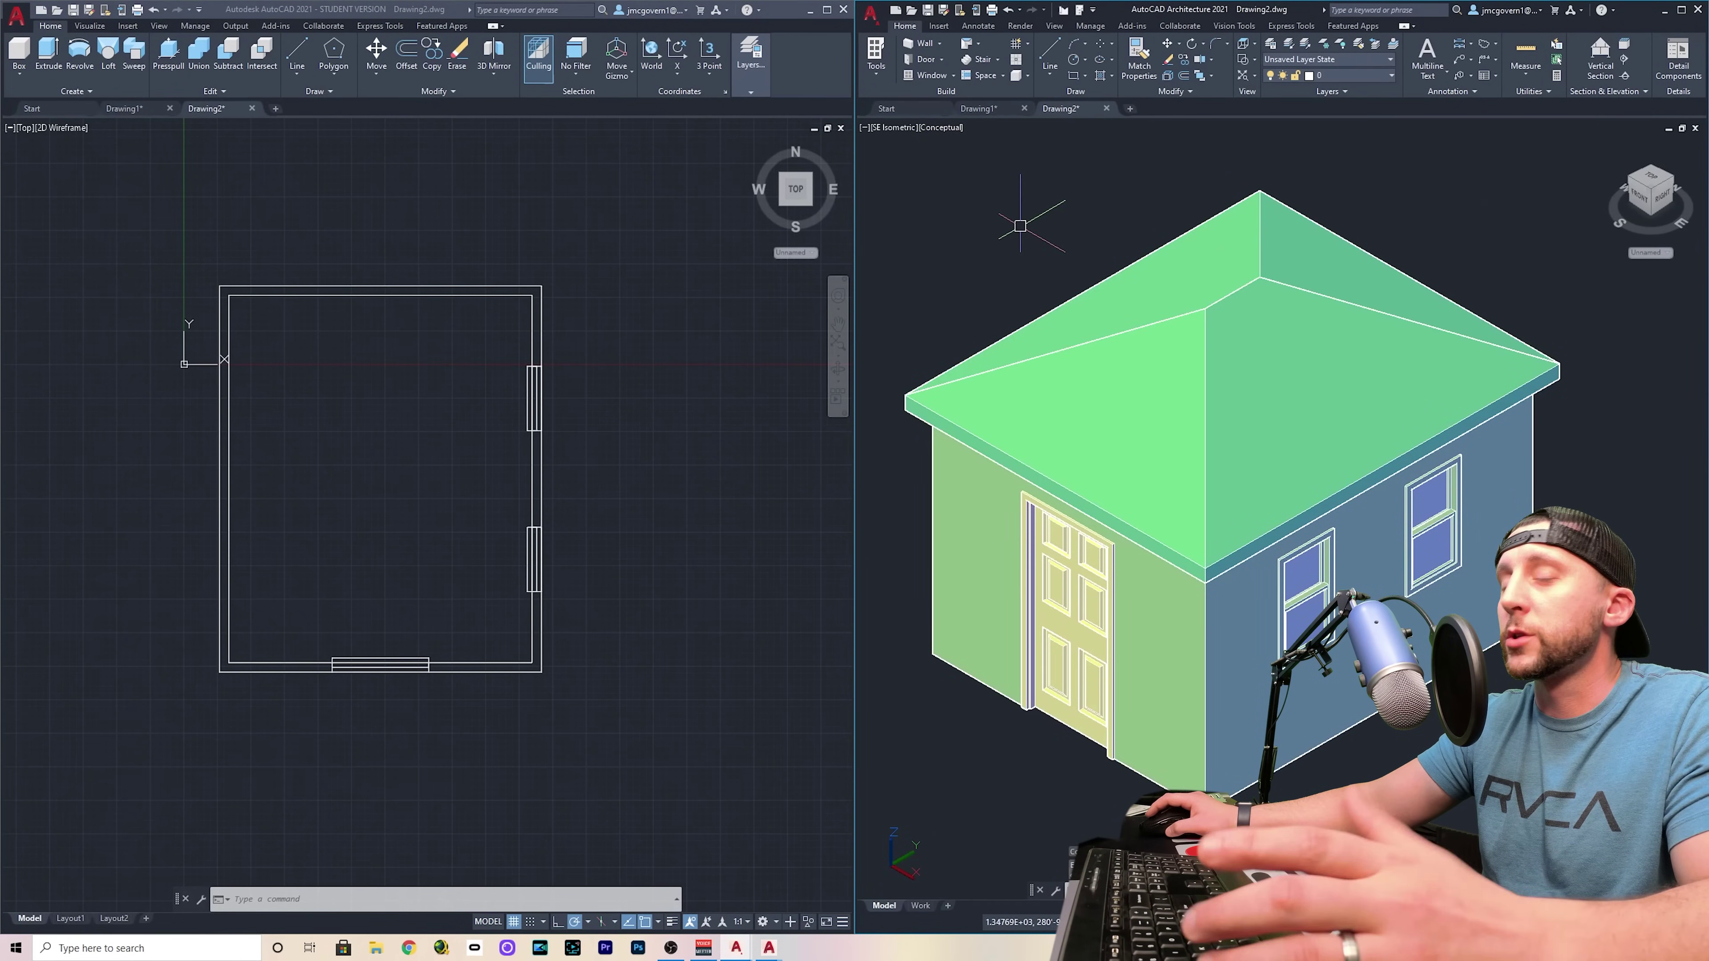
Return the roofed room to the 2D Wireframe visual style and the Top view
{"action": "left_click", "coordinate": [943, 128]}
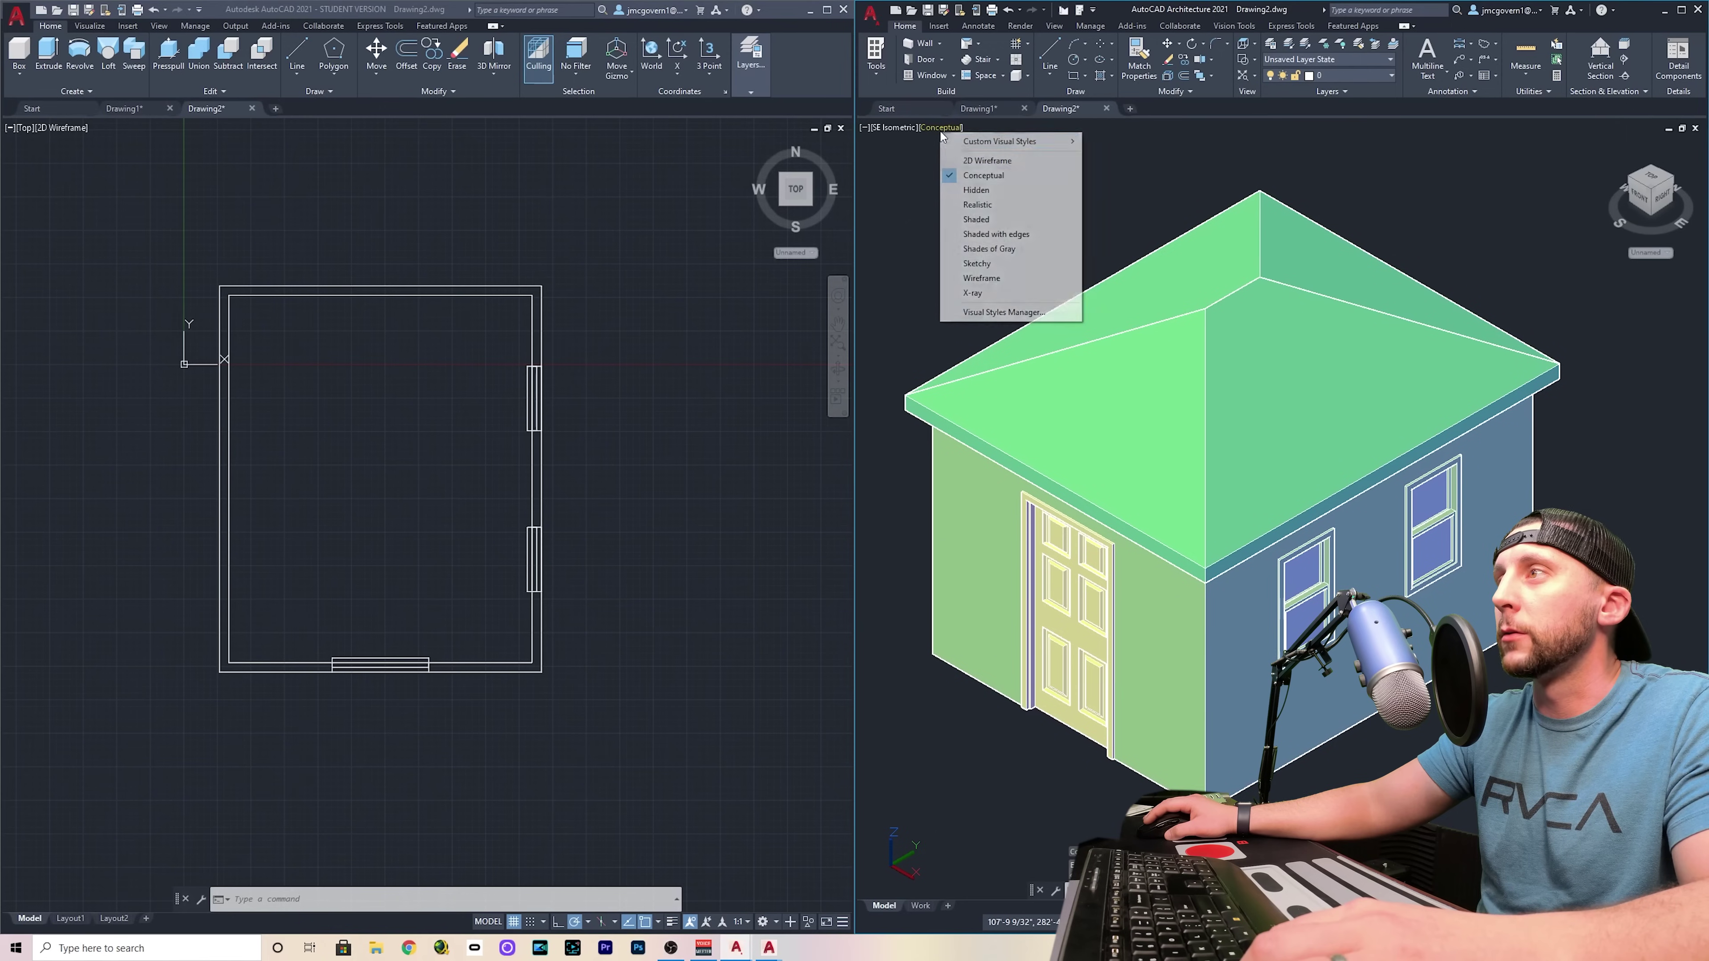
{"action": "left_click", "coordinate": [956, 160]}
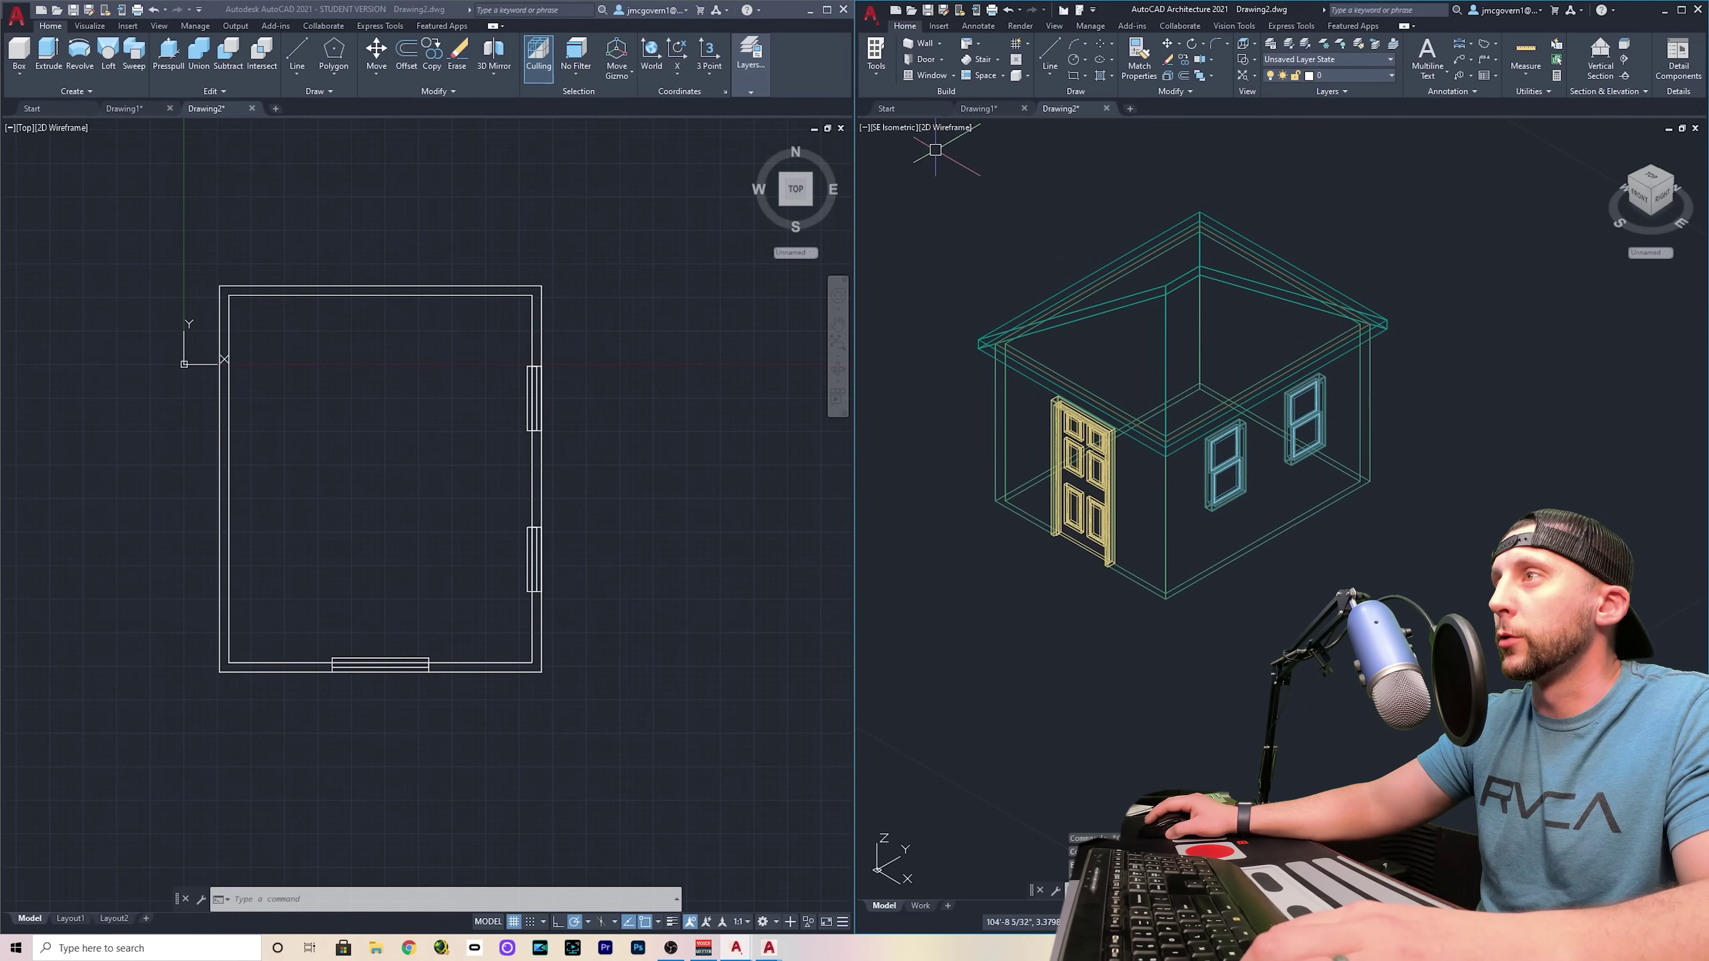
{"action": "left_click", "coordinate": [897, 127]}
{"action": "left_click", "coordinate": [915, 155]}
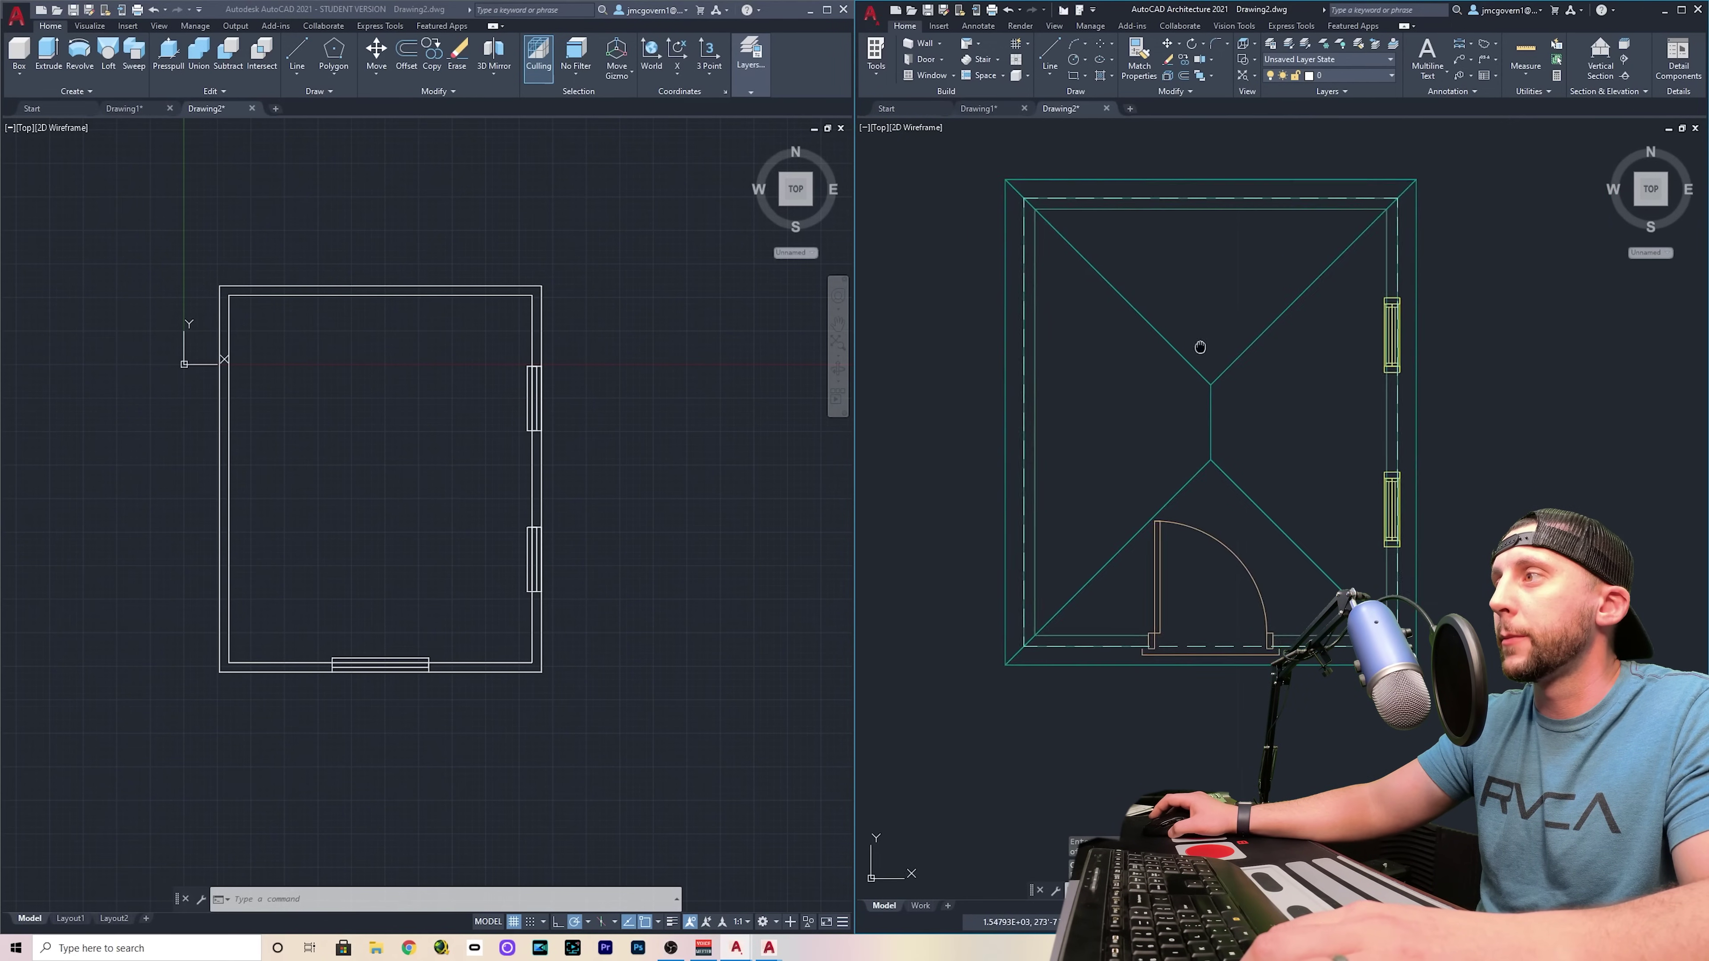
Turn the hip roof into a gable roof by stretching both ridge ends outward past the eaves
{"action": "scroll", "coordinate": [1066, 277], "scroll_direction": "up", "scroll_amount": 3}
{"action": "left_click", "coordinate": [1067, 277]}
{"action": "scroll", "coordinate": [1109, 383], "scroll_direction": "down", "scroll_amount": 3}
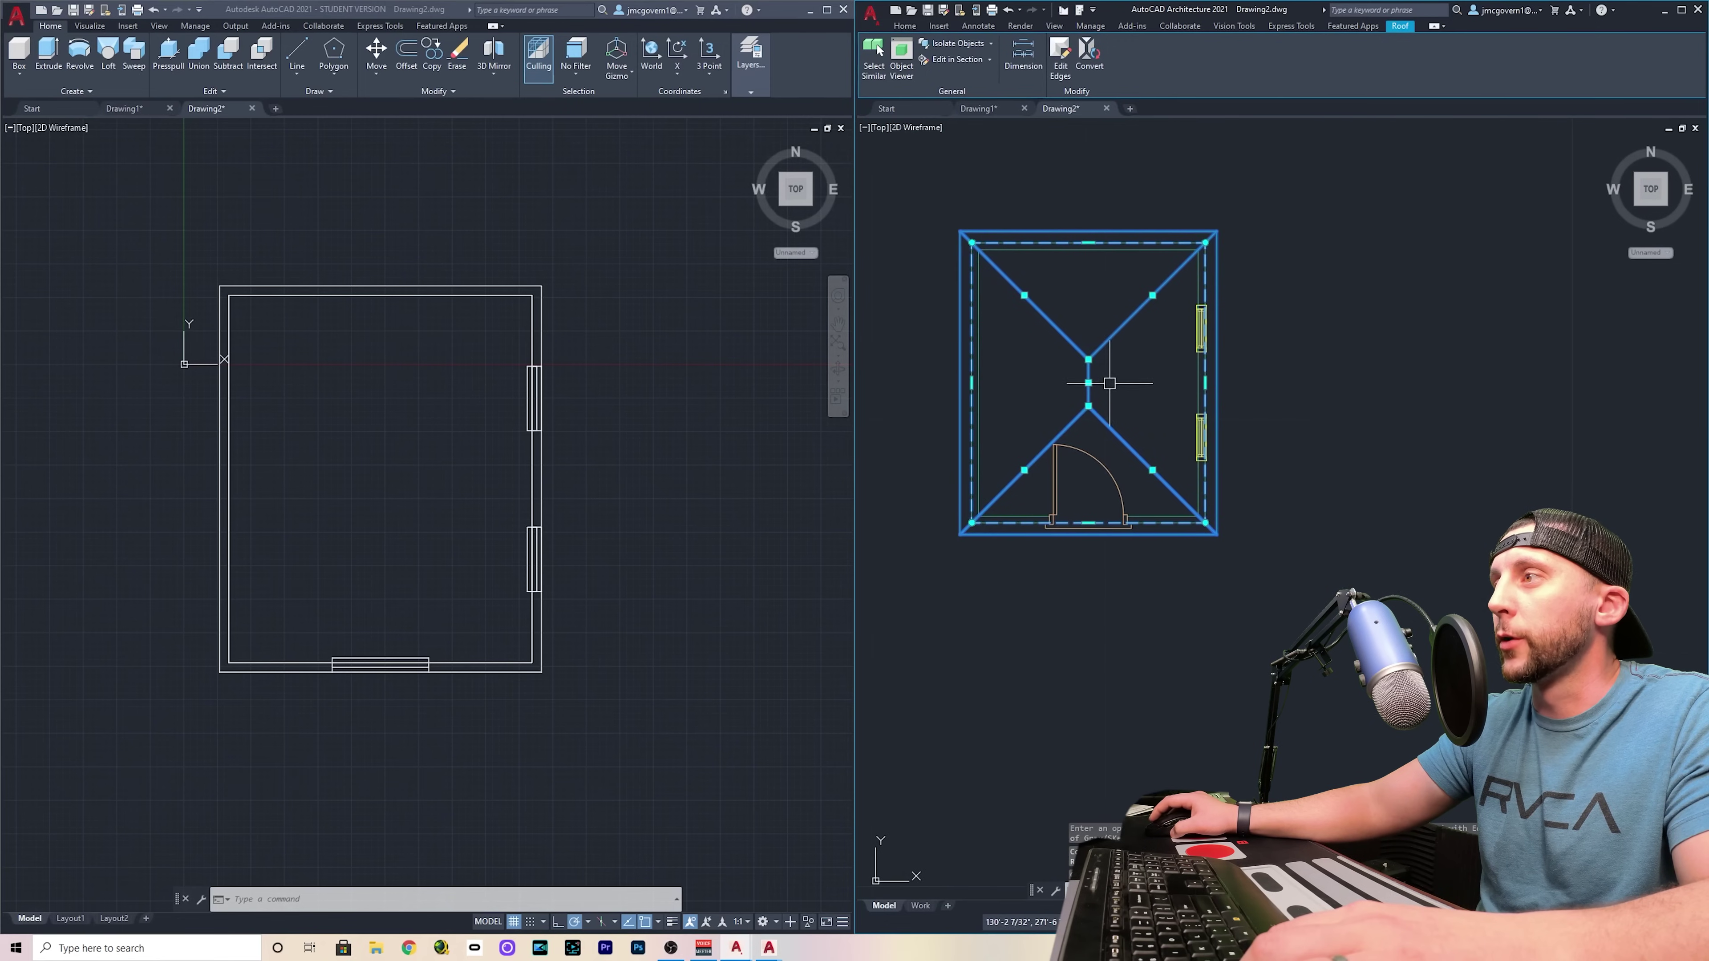
{"action": "left_click", "coordinate": [1088, 359]}
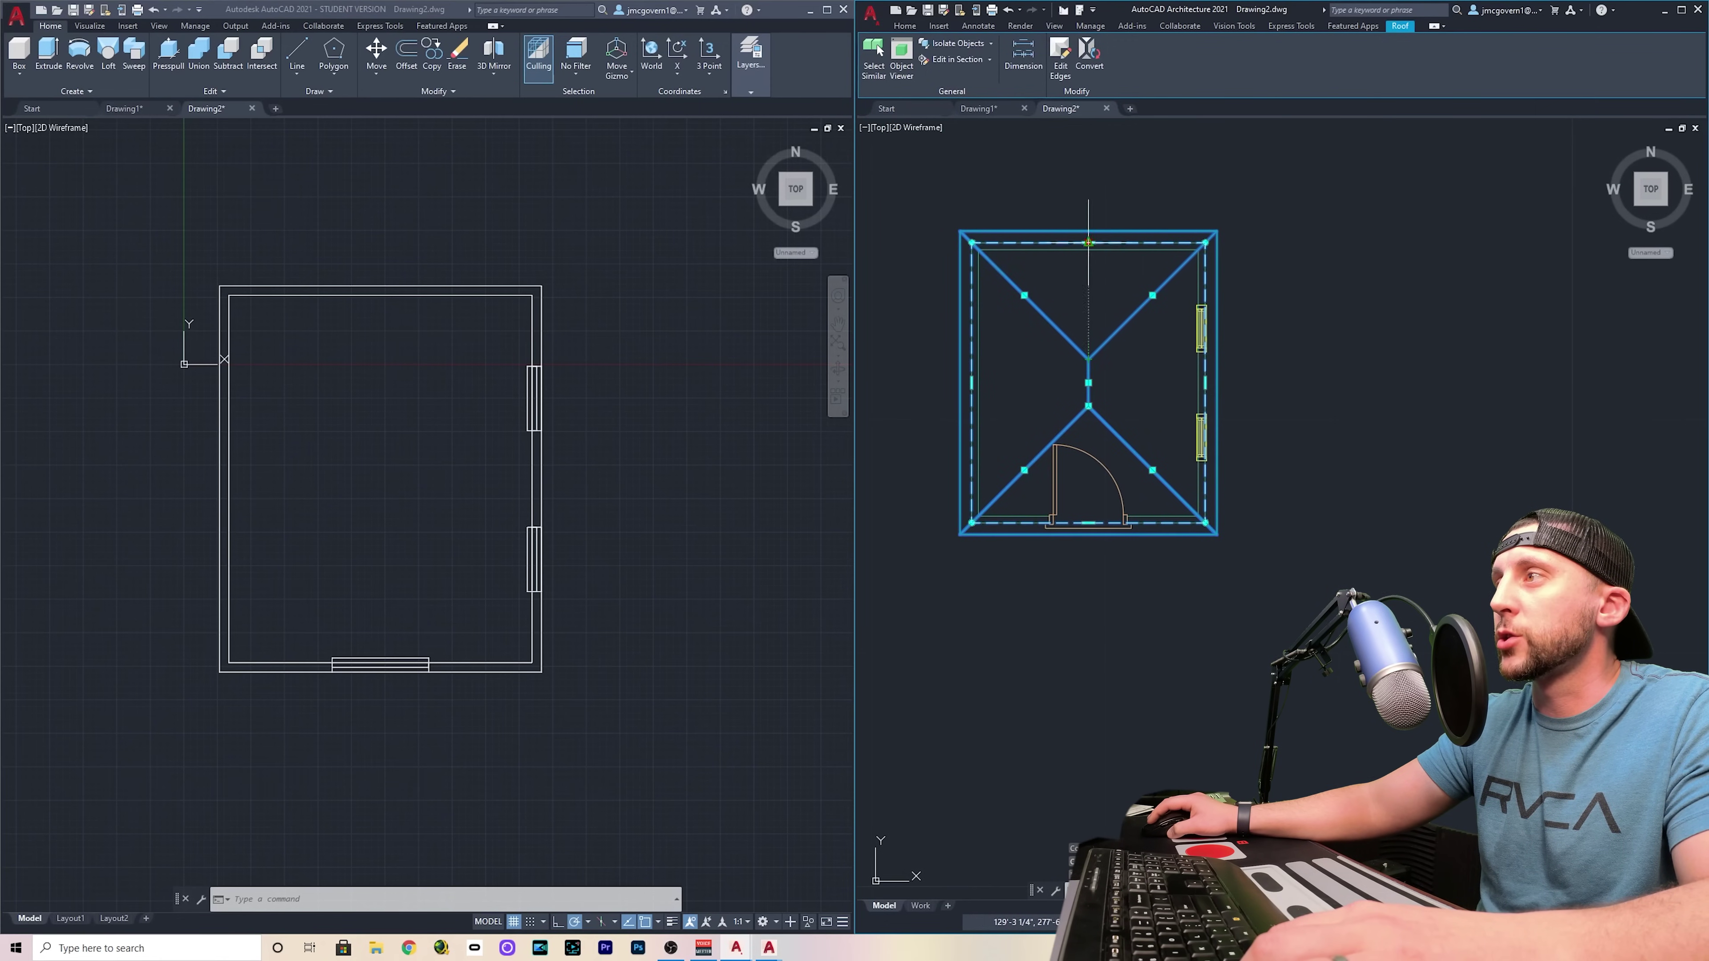
{"action": "left_click", "coordinate": [1089, 171]}
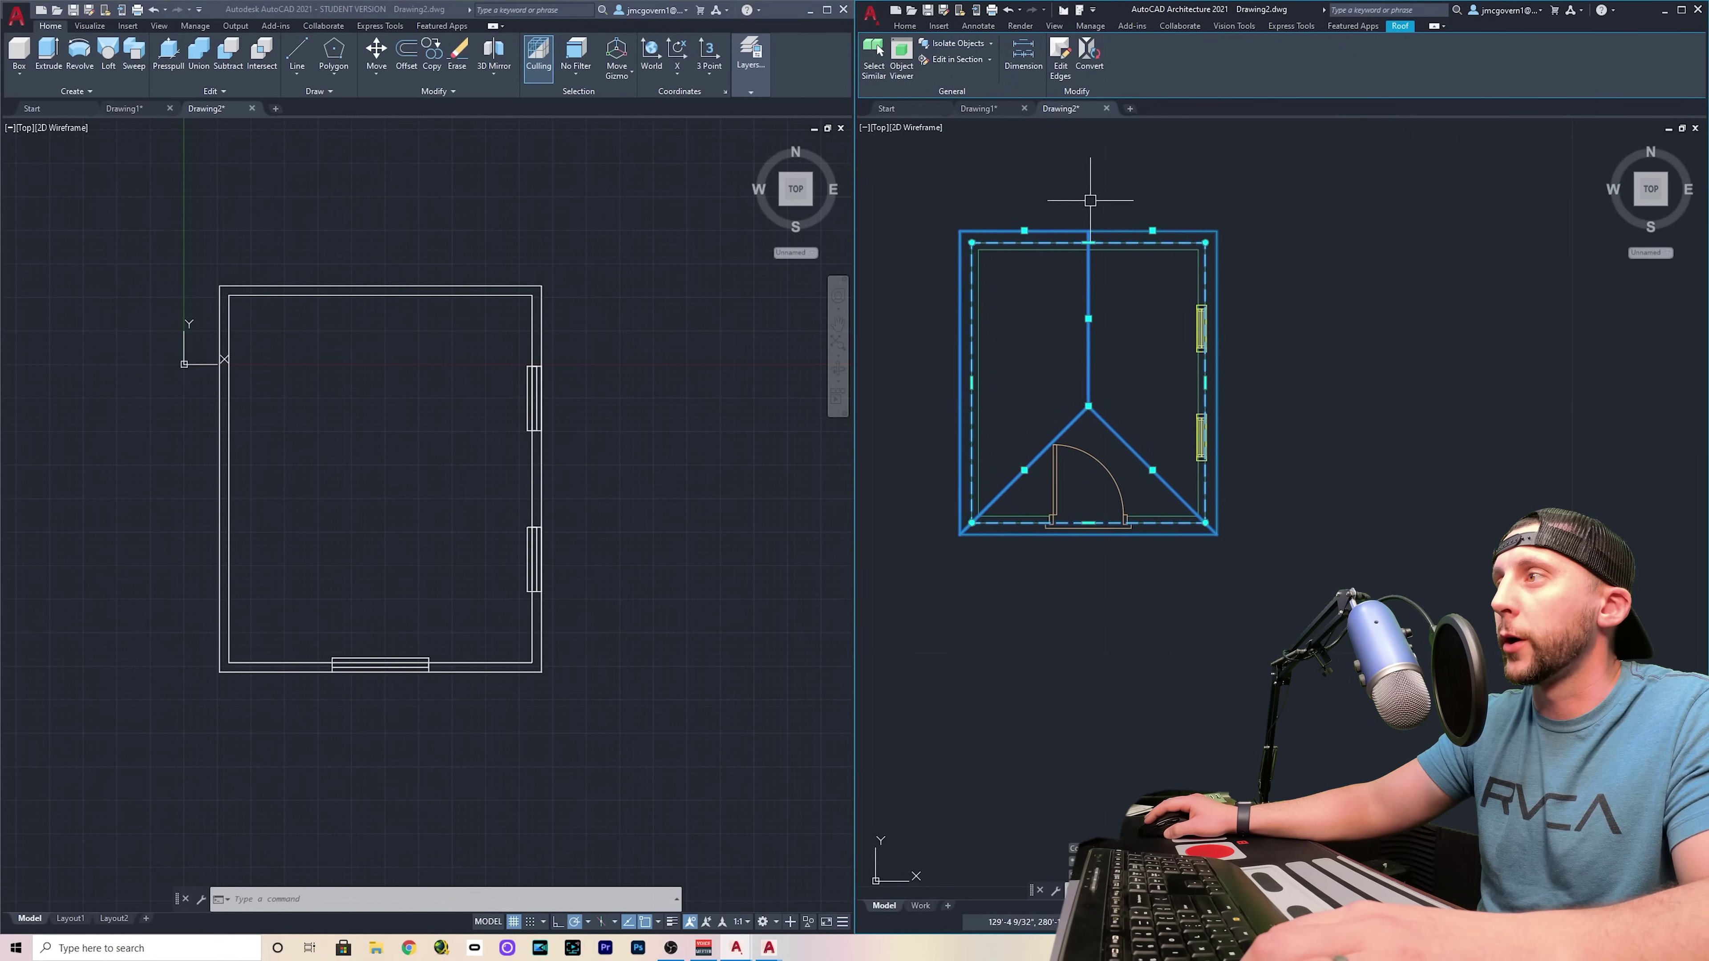
{"action": "left_click", "coordinate": [1089, 407]}
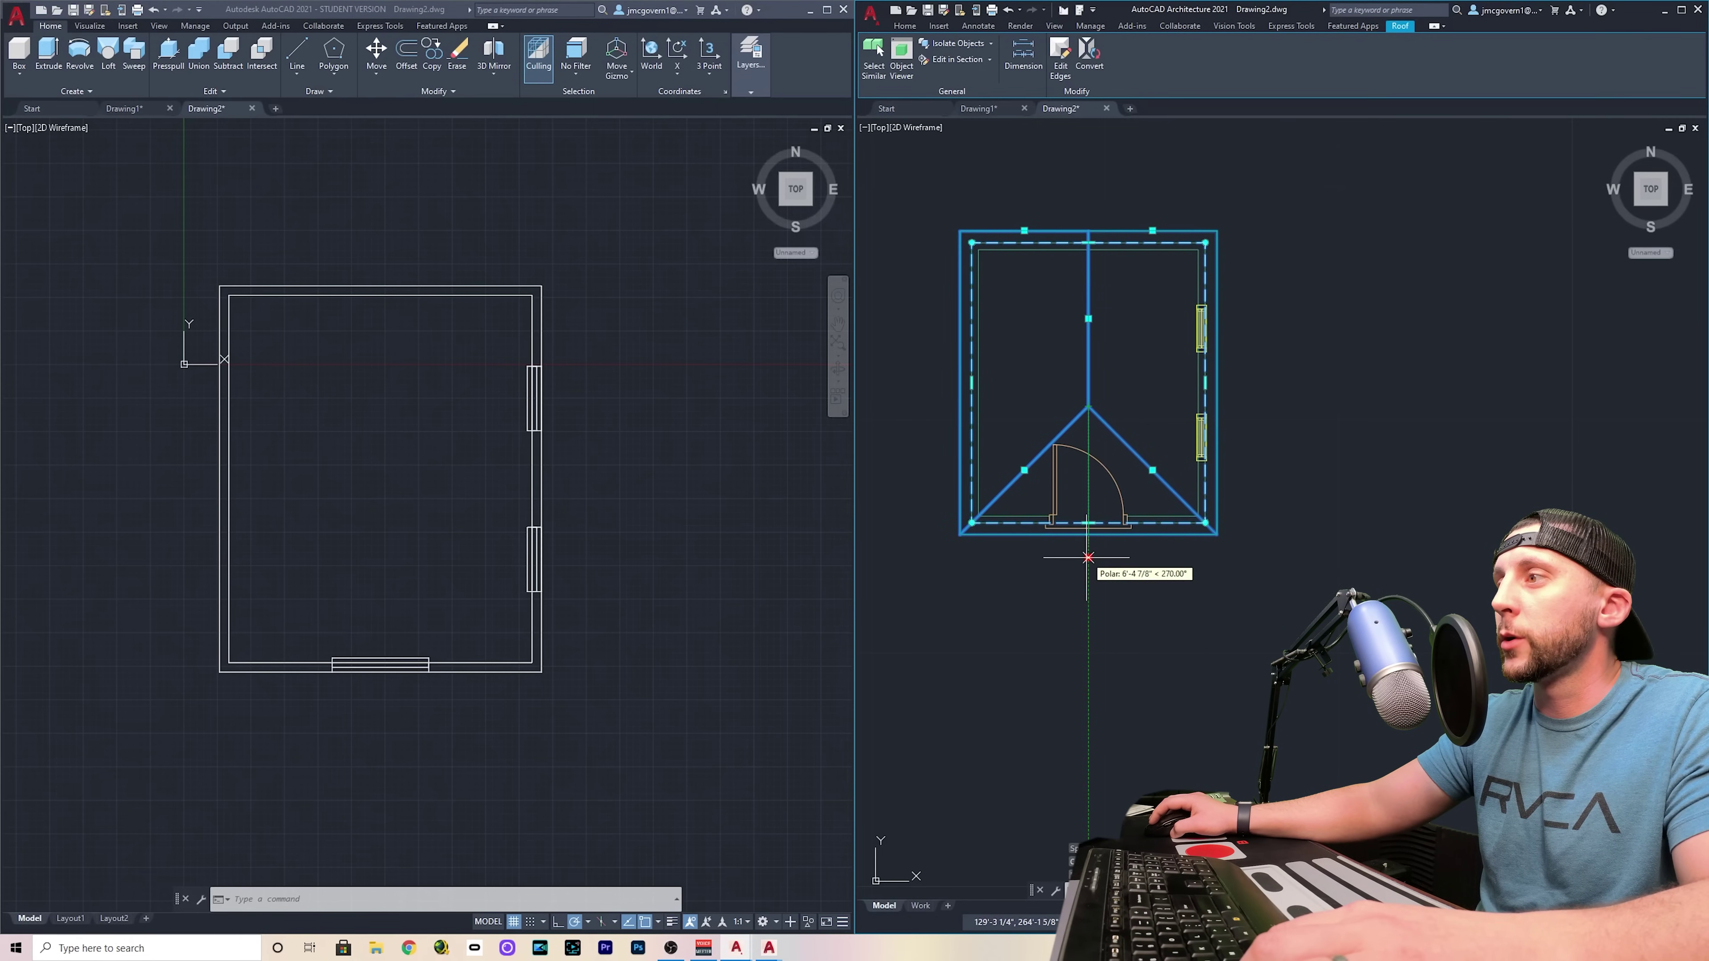
{"action": "left_click", "coordinate": [1088, 569]}
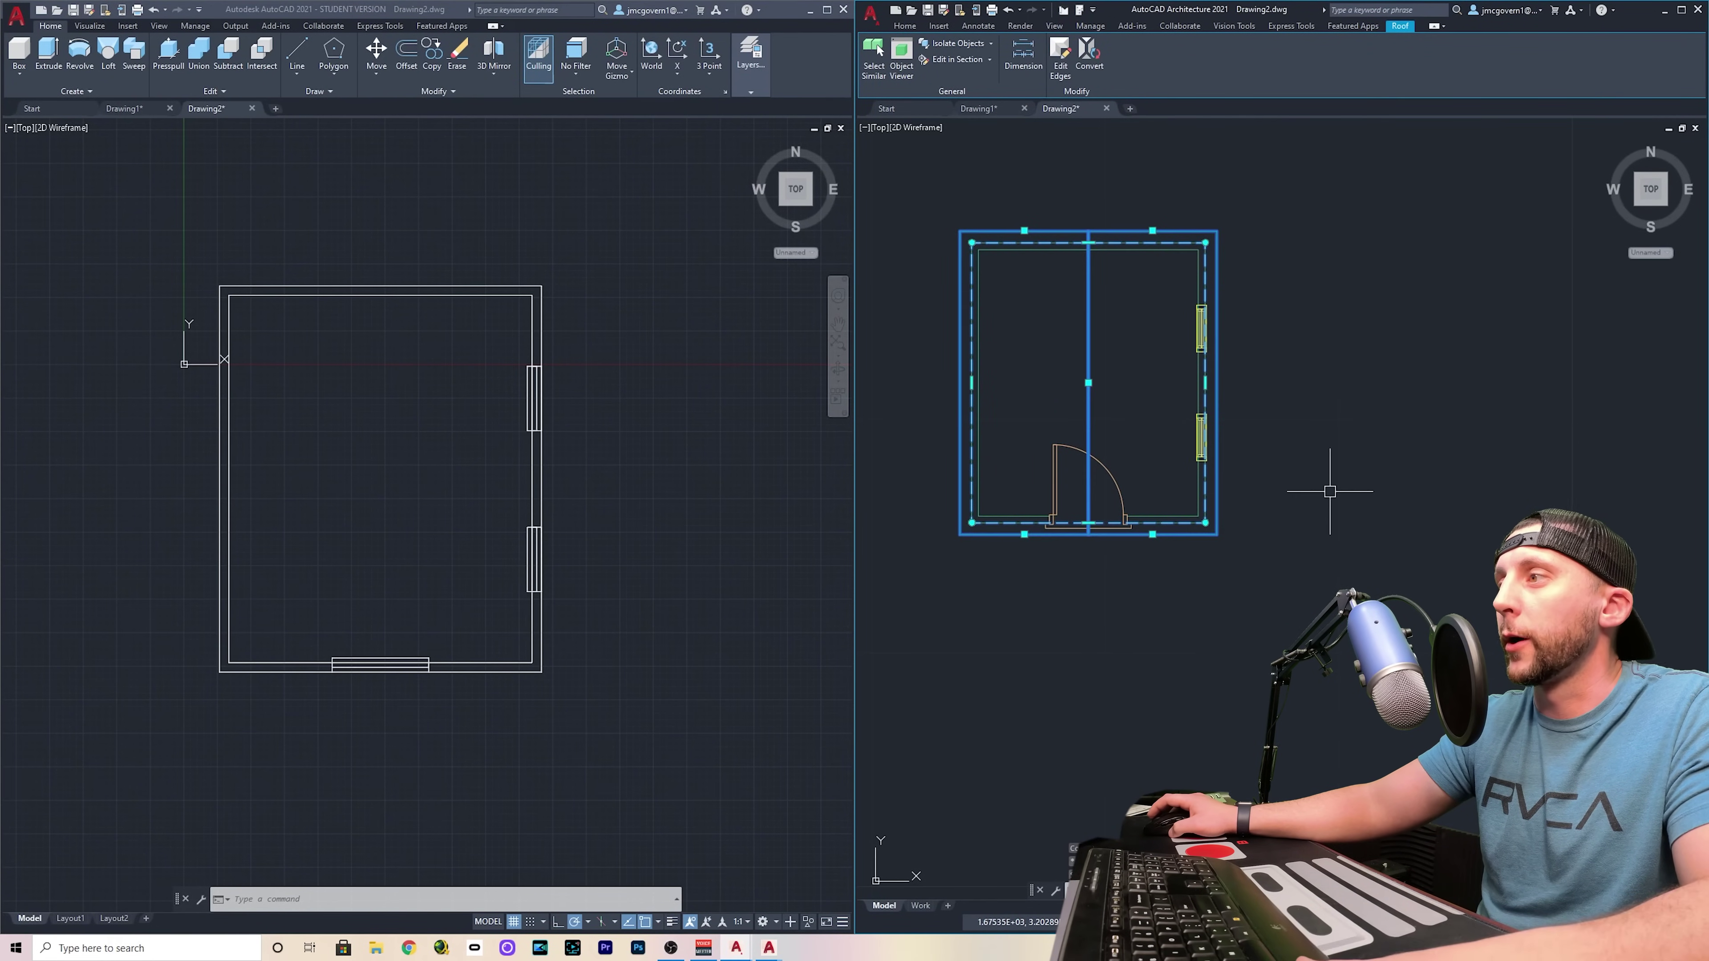
{"action": "key", "text": "Escape"}
View the gable-roofed room from the SE Isometric direction in the Conceptual visual style
{"action": "left_click", "coordinate": [1666, 204]}
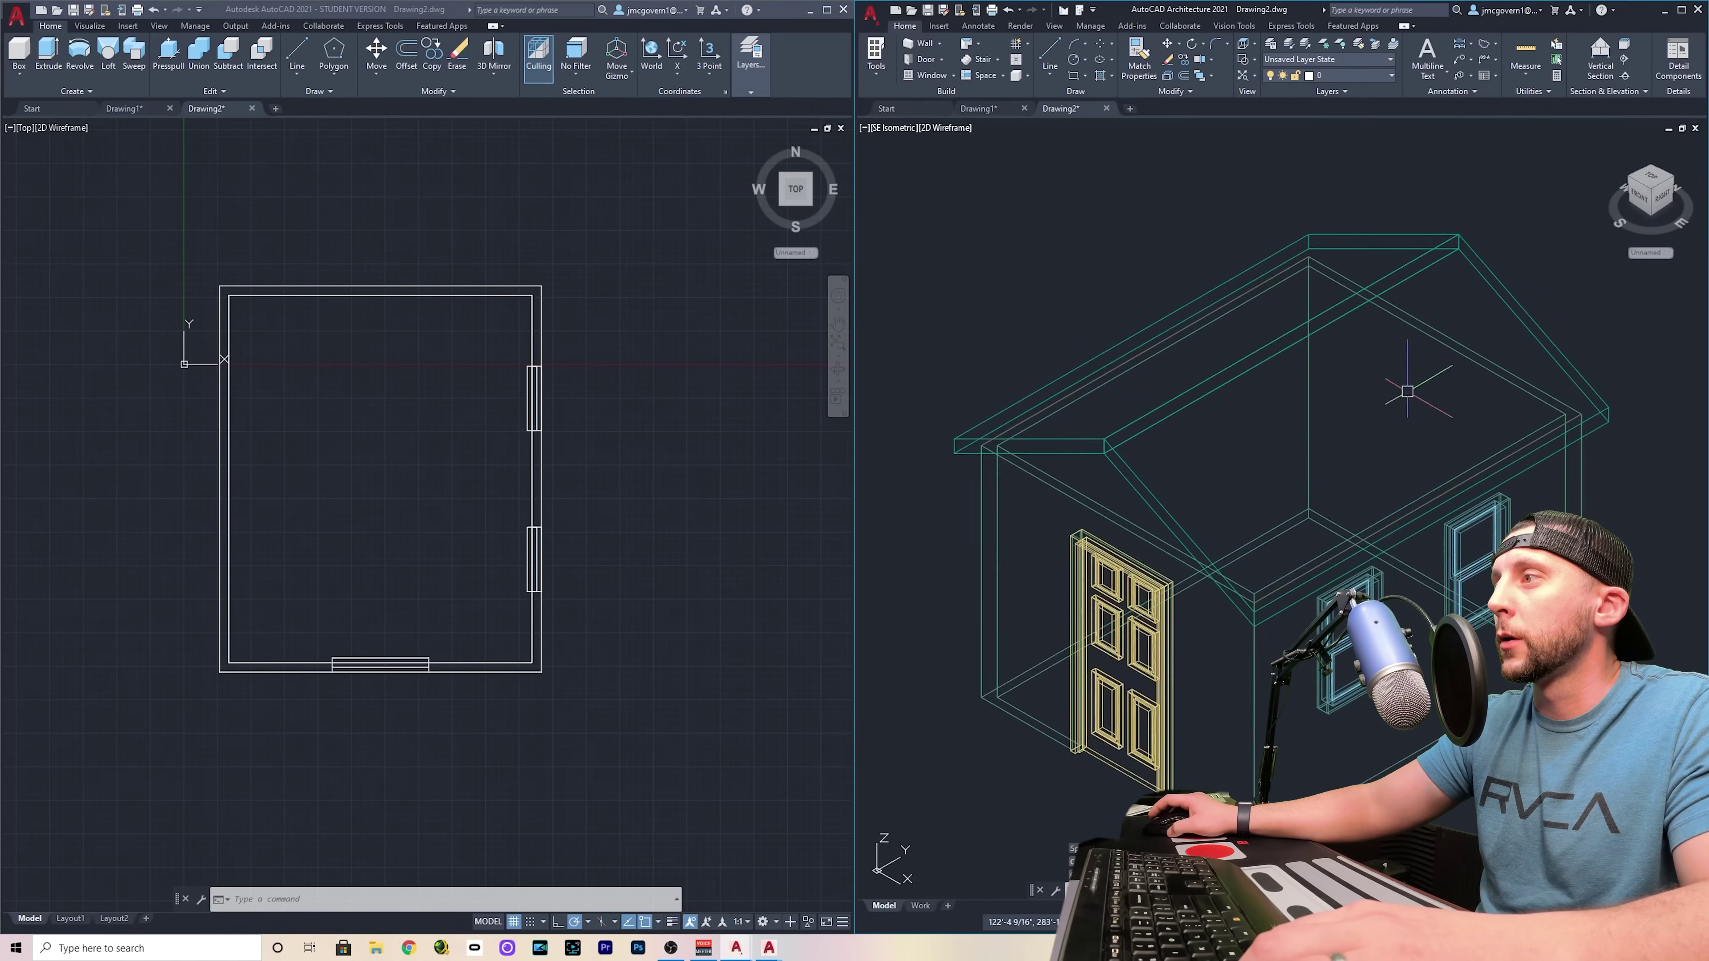
{"action": "left_click", "coordinate": [946, 127]}
{"action": "left_click", "coordinate": [969, 177]}
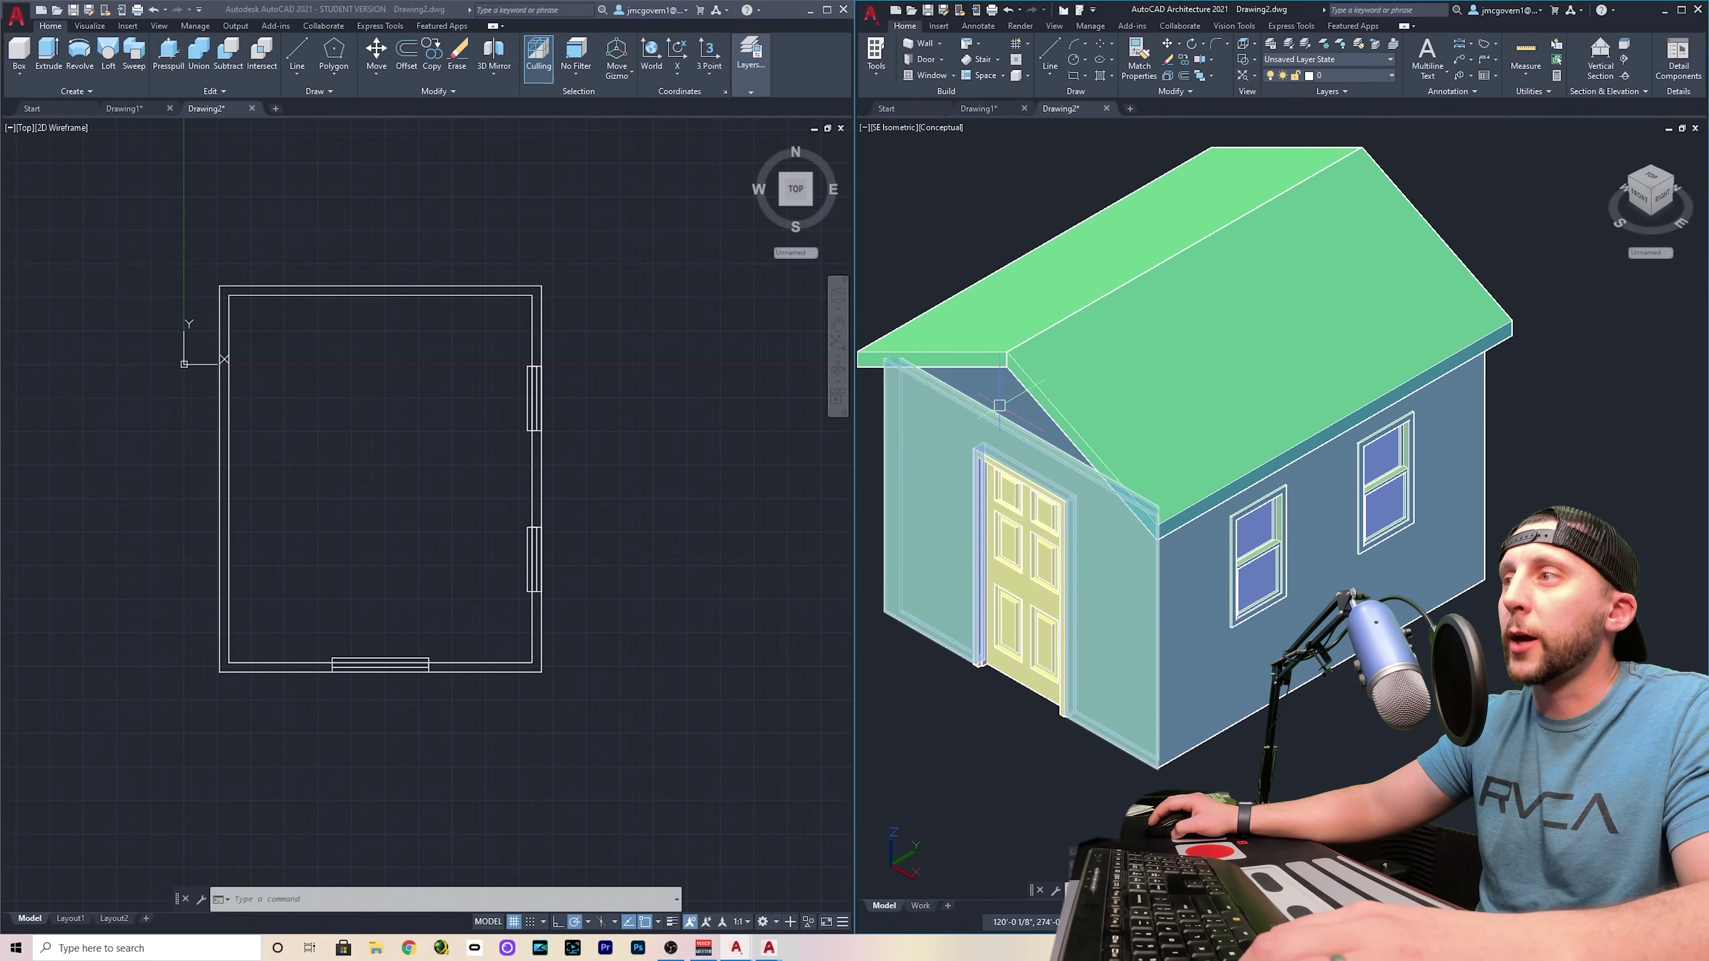
Edit the door wall's roof line in place and add a gable to it
{"action": "left_click", "coordinate": [962, 419]}
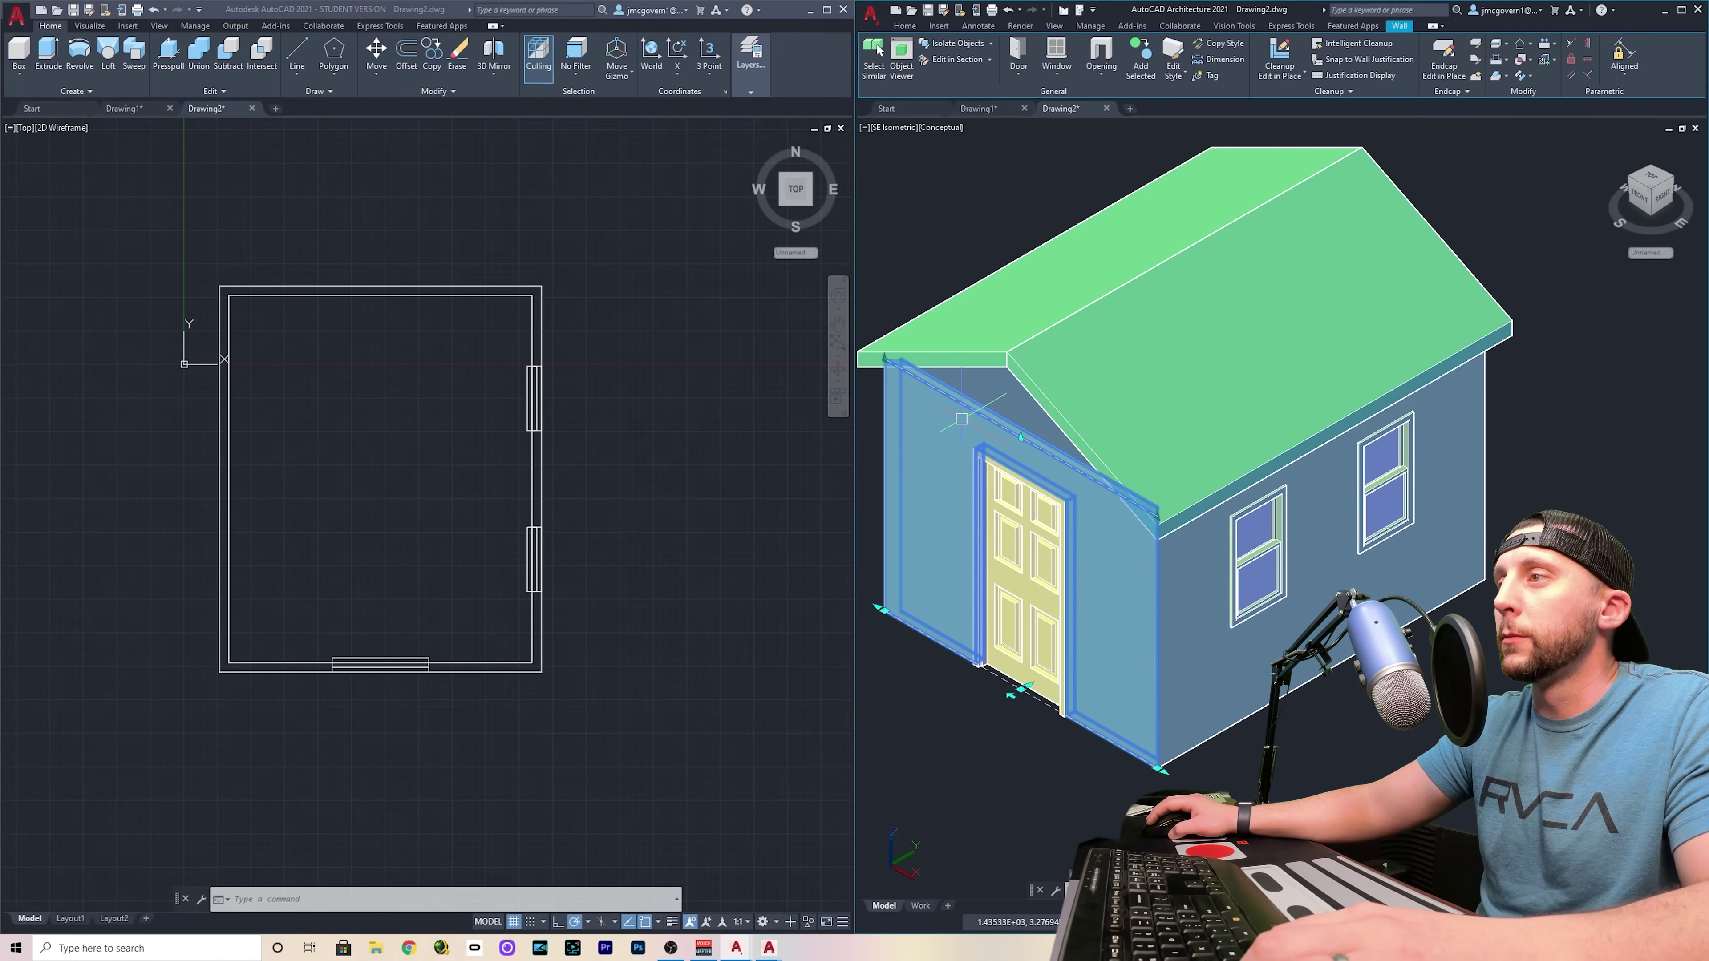
{"action": "right_click", "coordinate": [962, 419]}
{"action": "mouse_move", "coordinate": [1033, 688]}
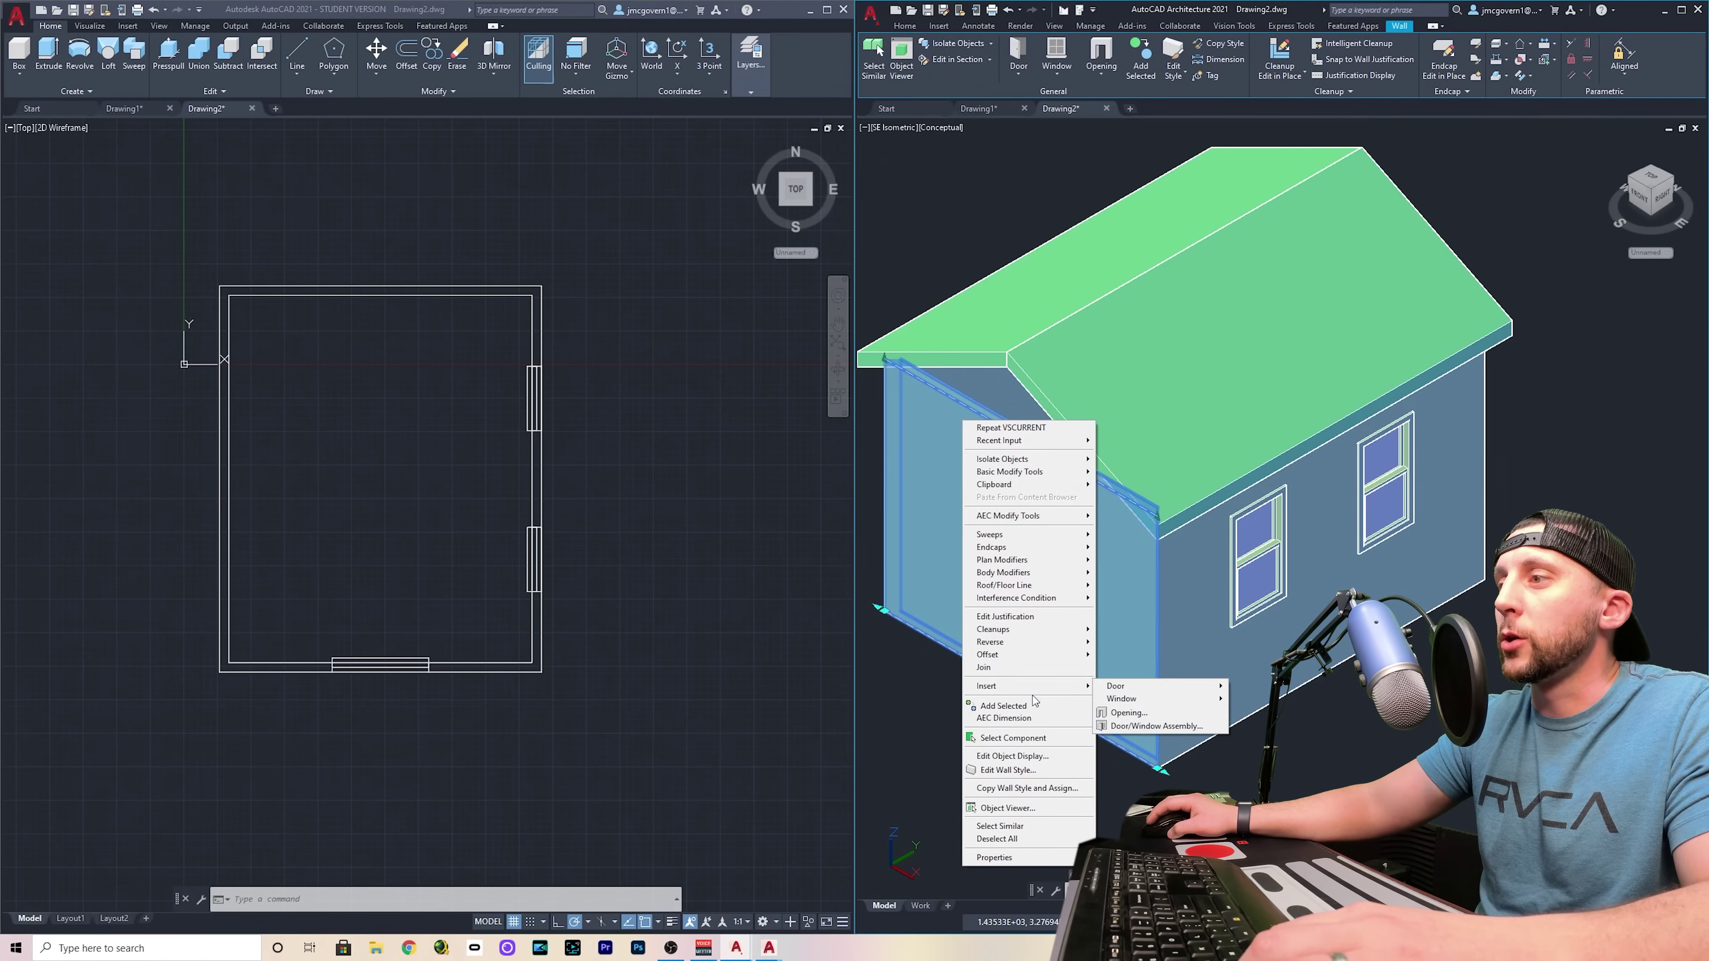
{"action": "mouse_move", "coordinate": [1021, 591]}
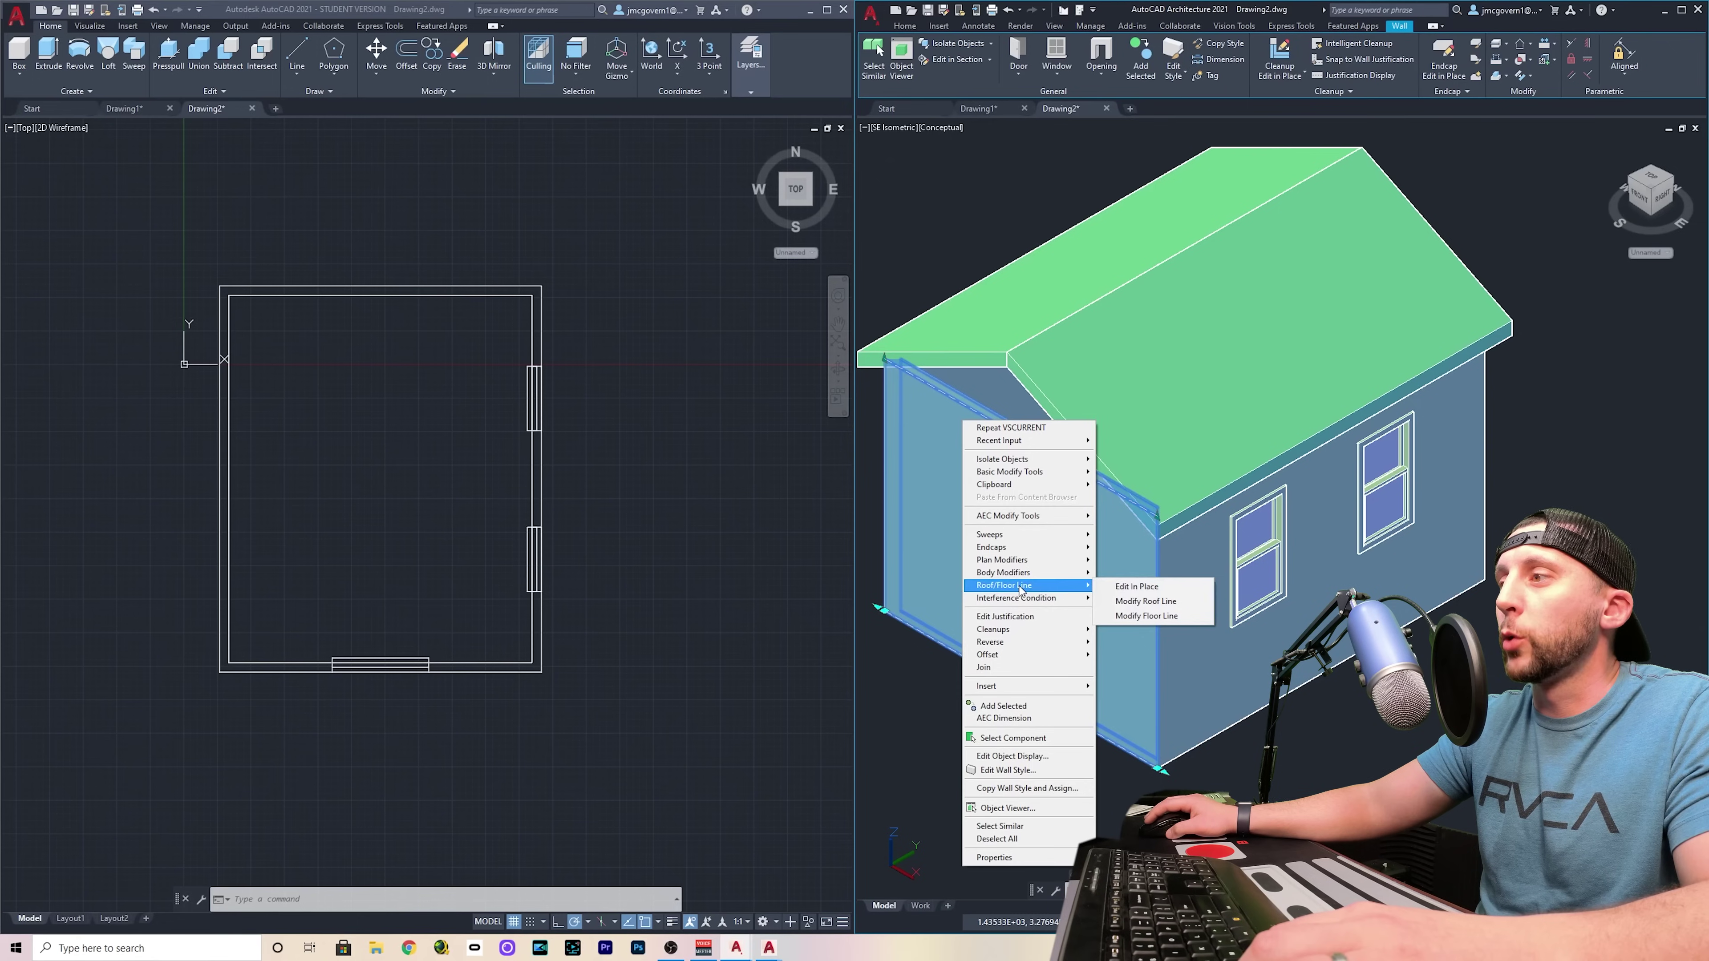
{"action": "left_click", "coordinate": [1127, 591]}
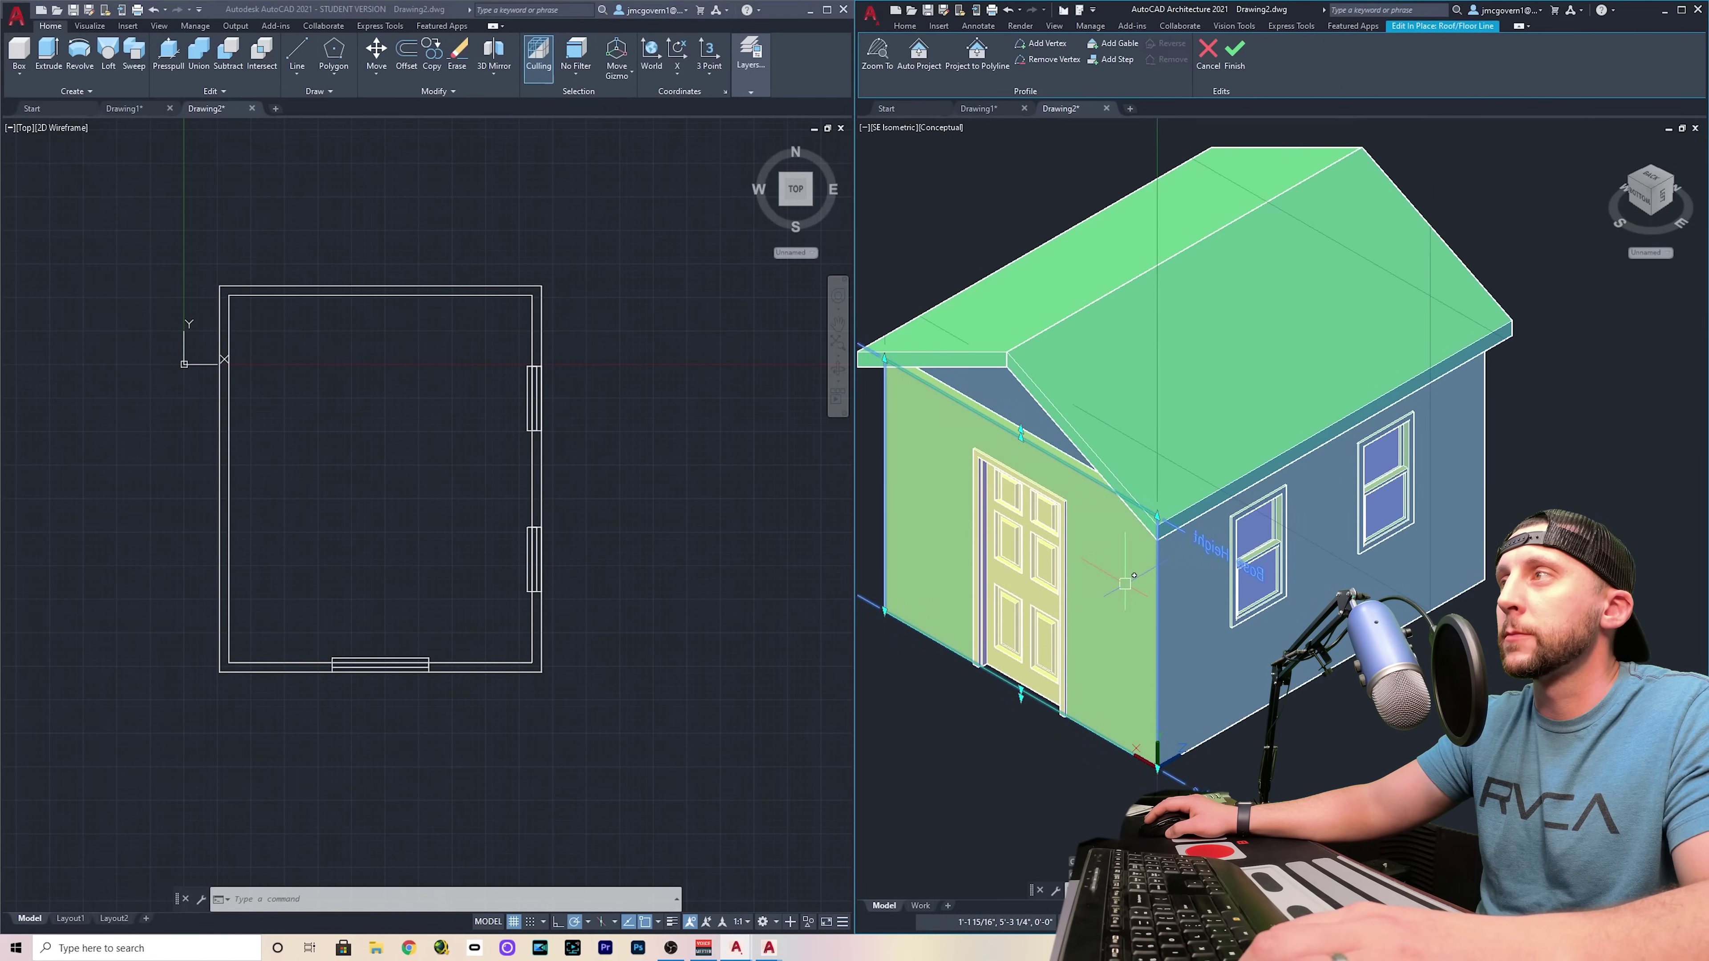
{"action": "left_click", "coordinate": [1123, 44]}
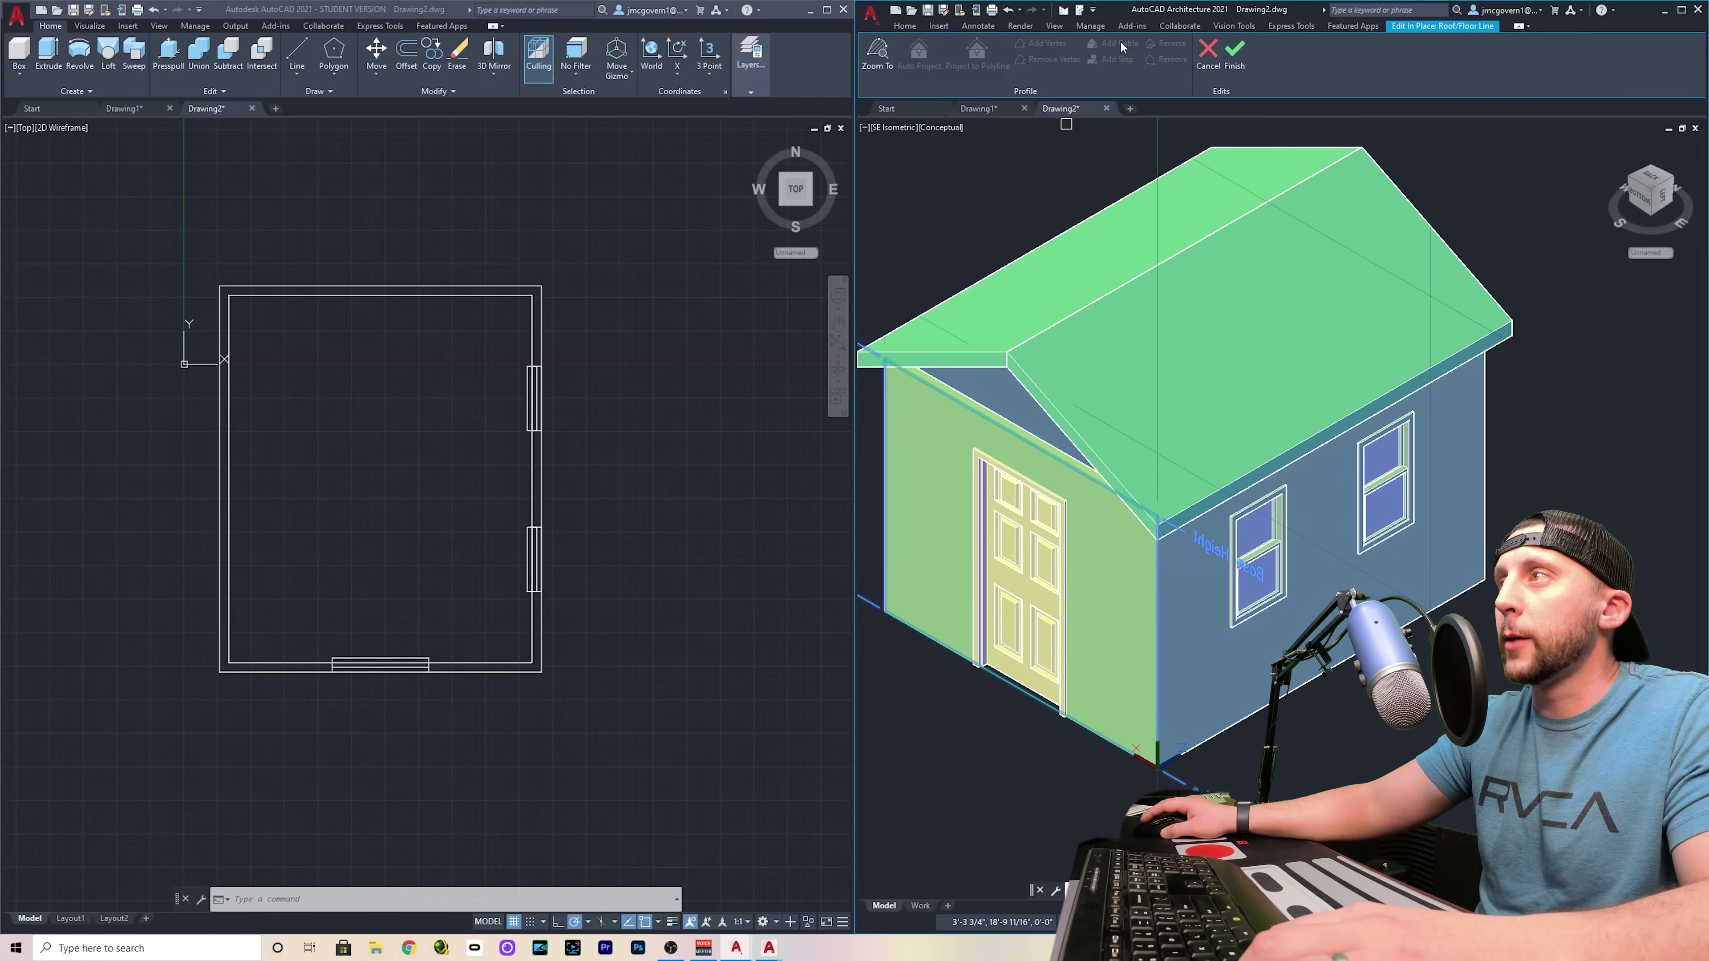
{"action": "left_click", "coordinate": [967, 406]}
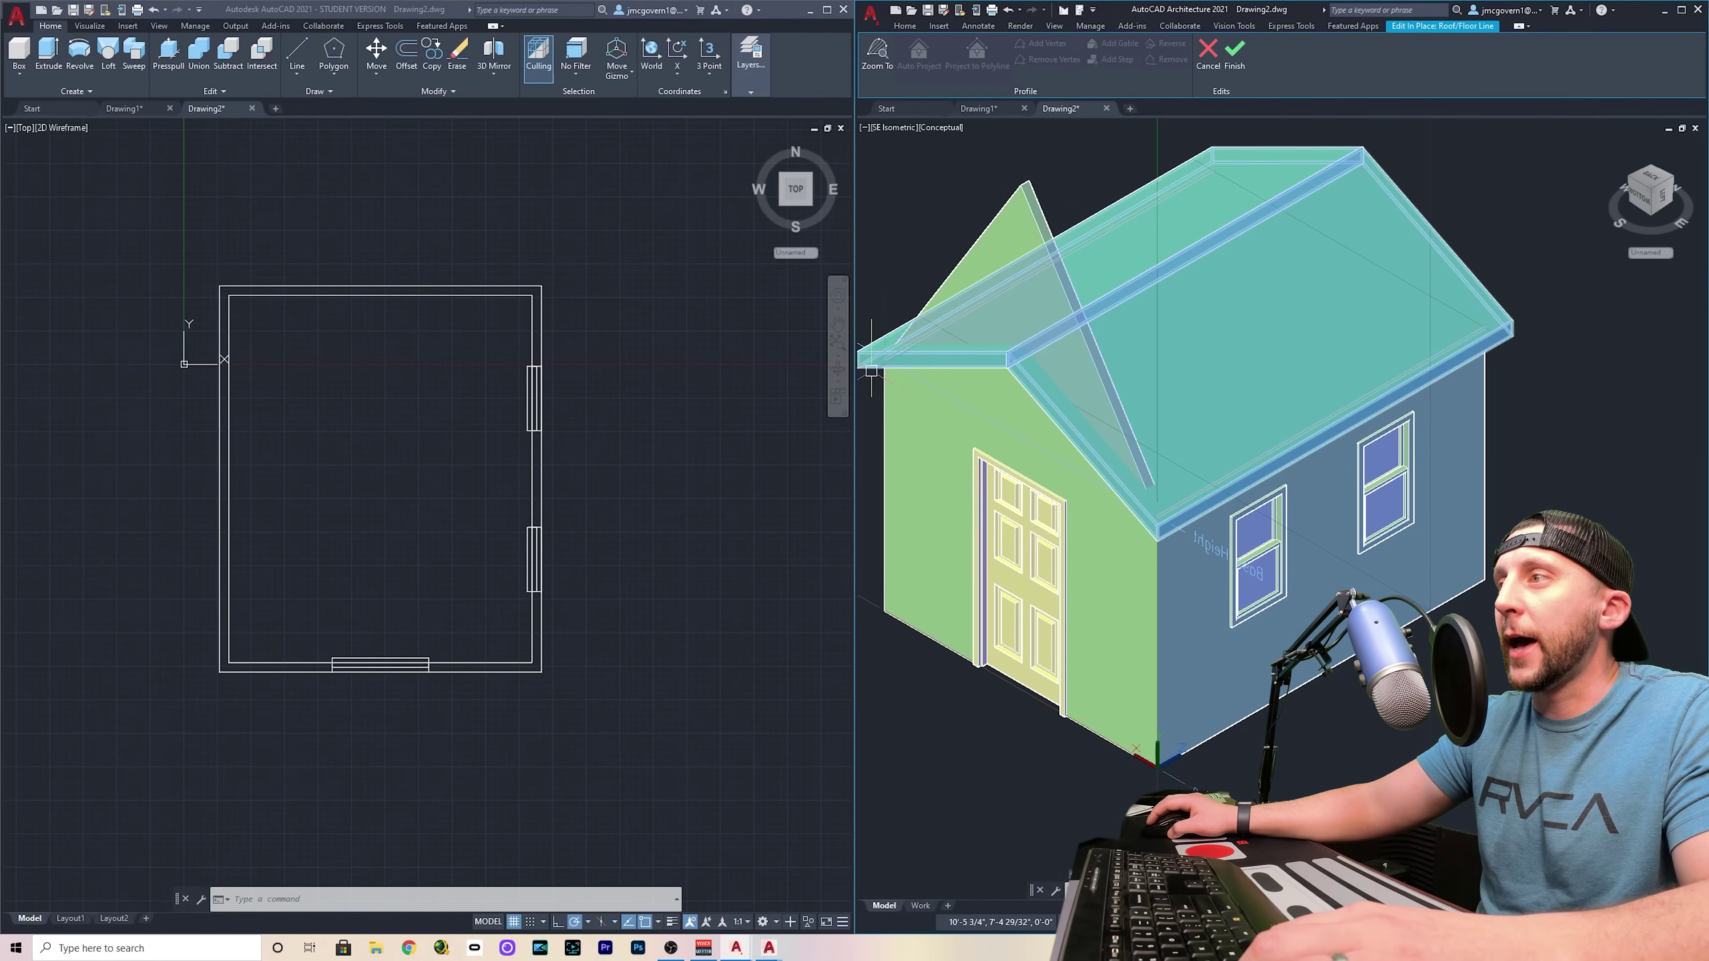
Lower the door wall's gable peak to the underside corner of the roof ridge and finish the in-place edit
{"action": "middle_click_drag", "start_coordinate": [966, 330], "coordinate": [1026, 396]}
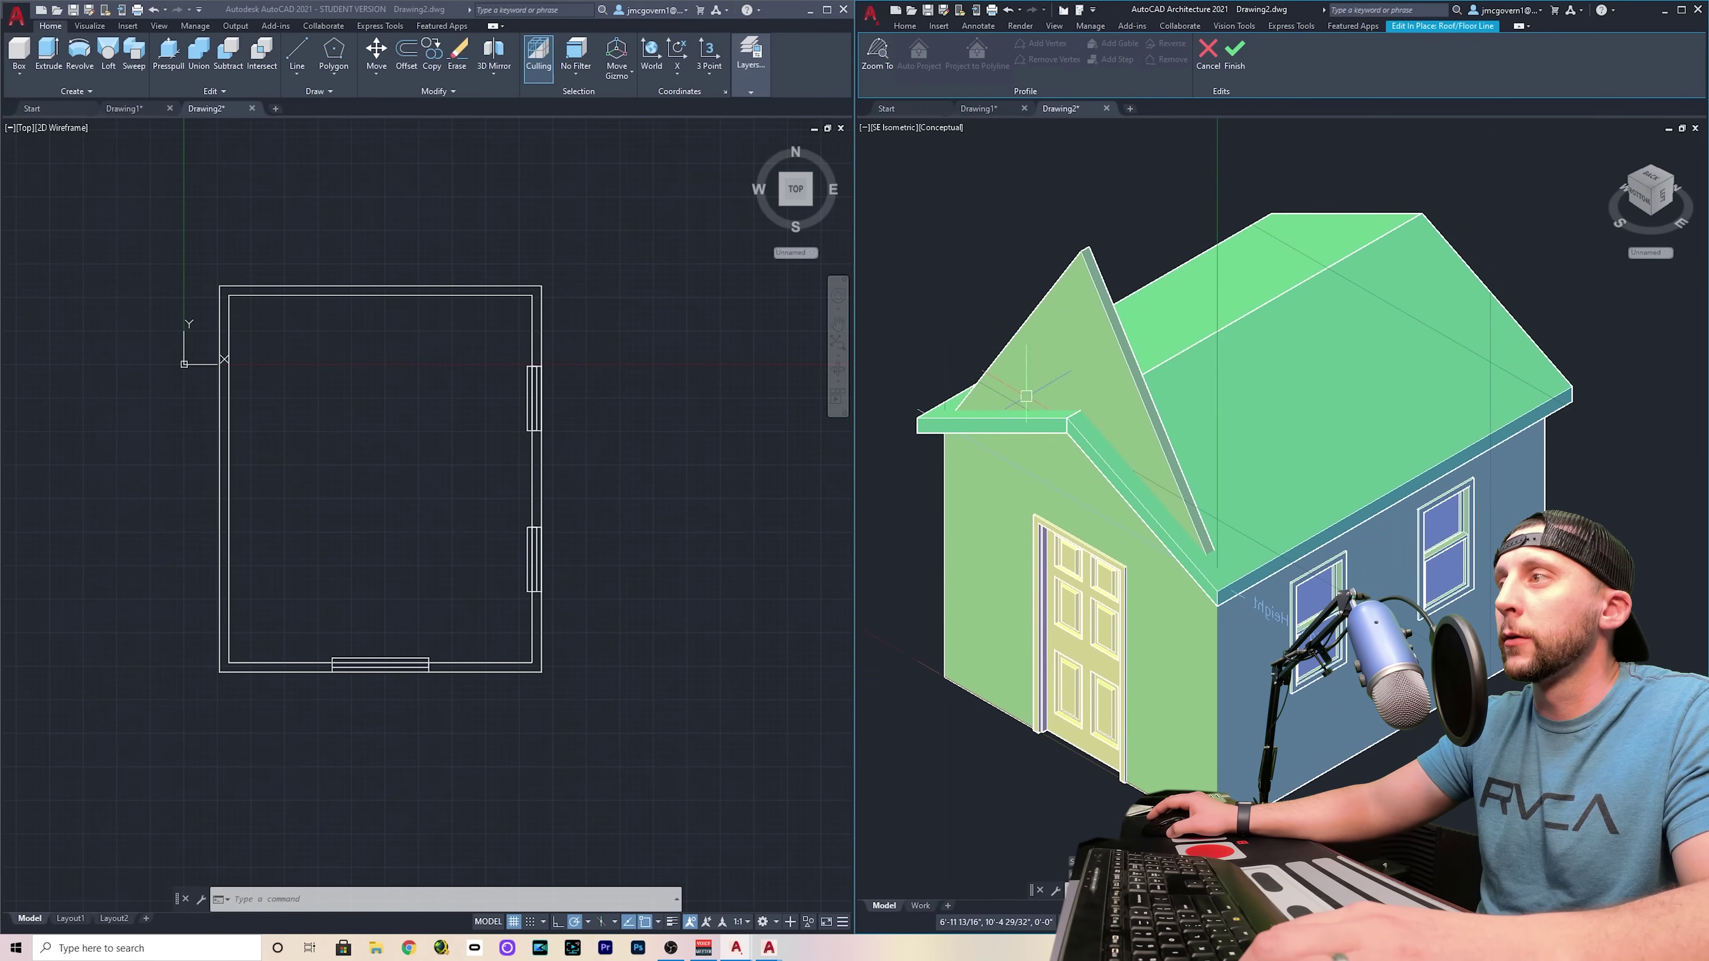
{"action": "left_click", "coordinate": [1082, 253]}
{"action": "key", "text": "ctrl+s"}
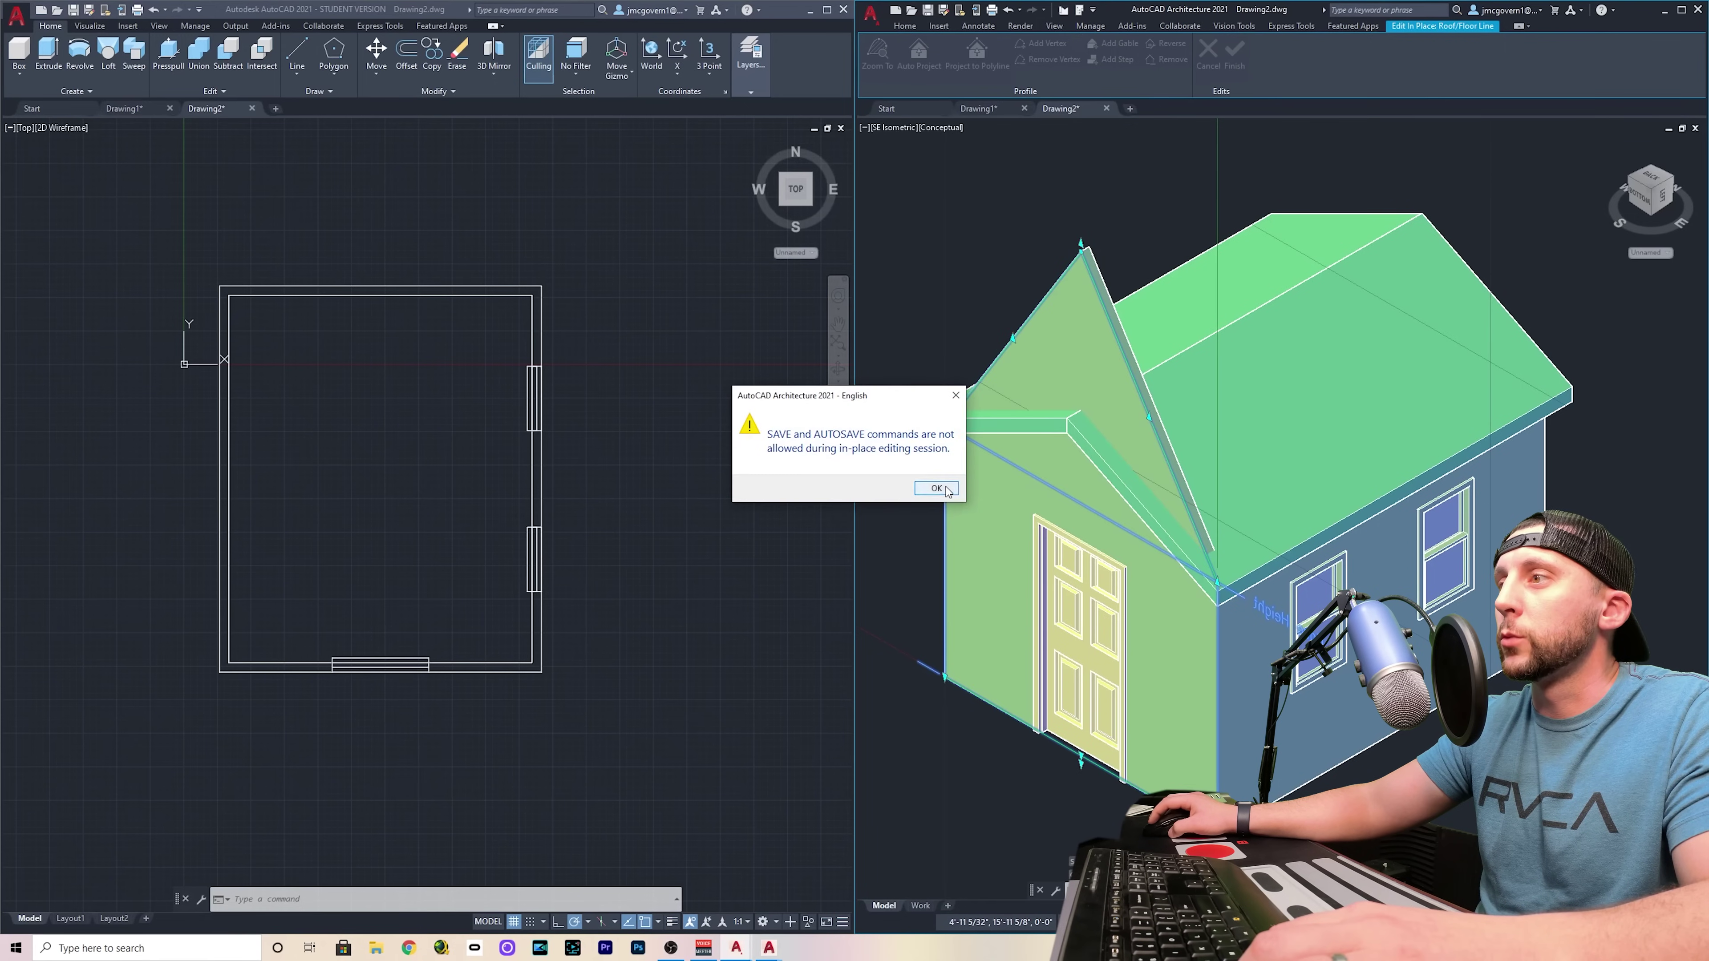
{"action": "left_click", "coordinate": [936, 488]}
{"action": "left_click", "coordinate": [1082, 256]}
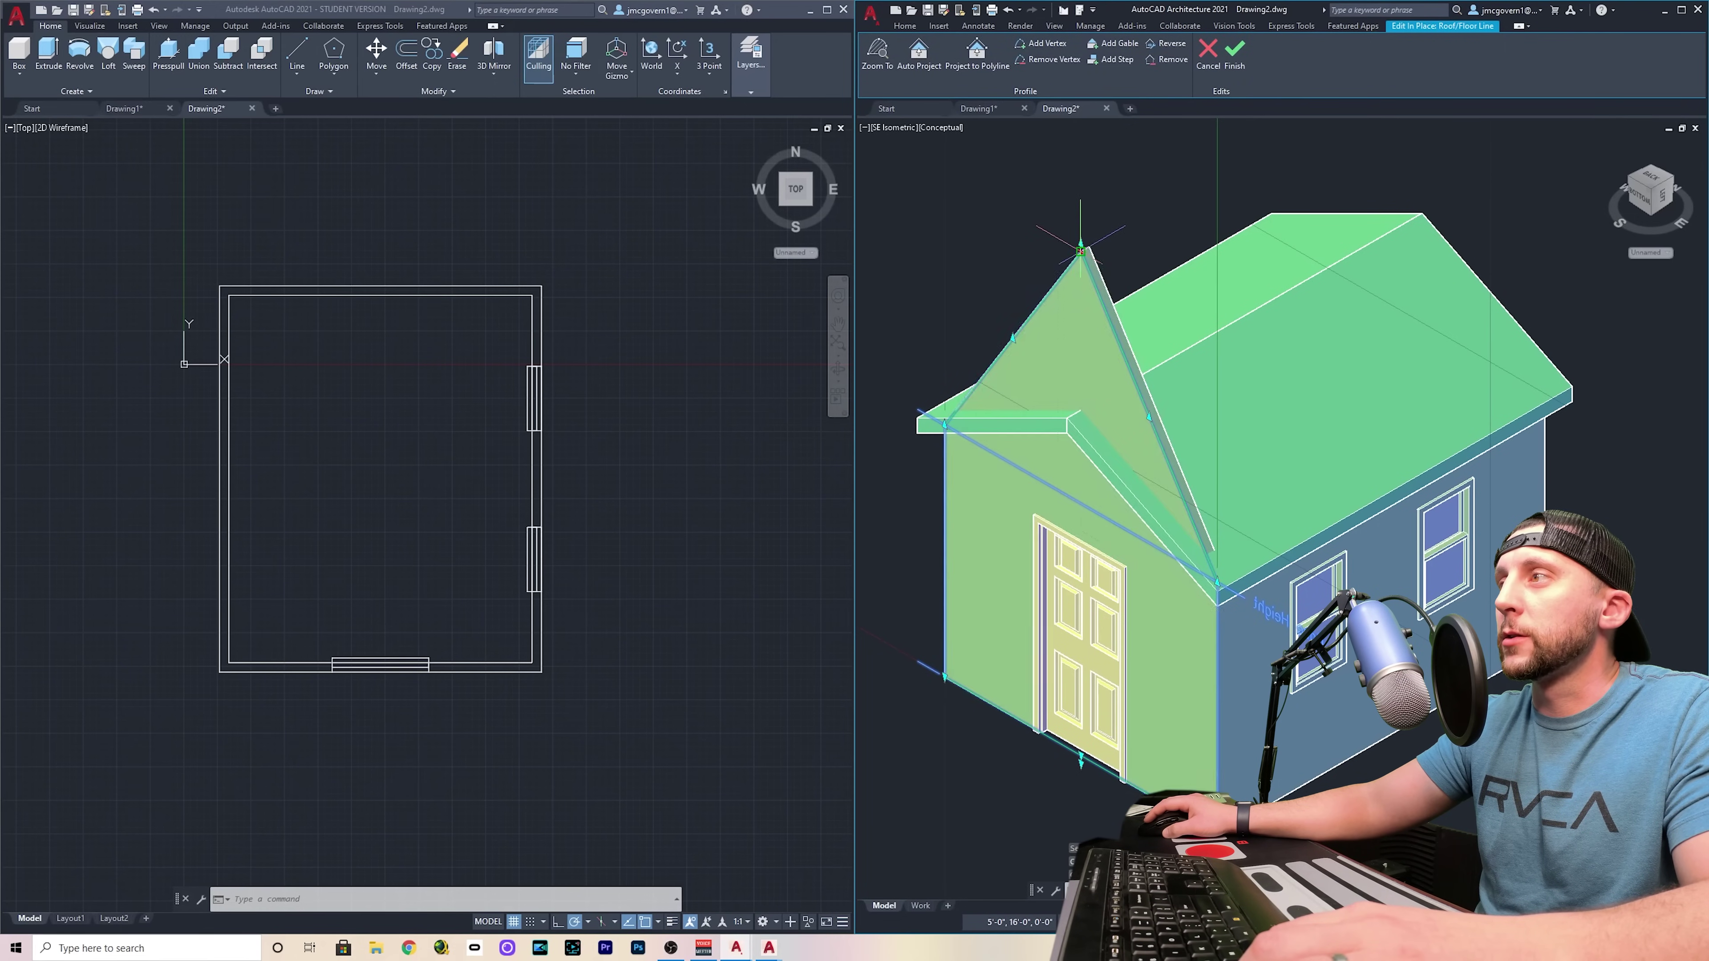
{"action": "scroll", "coordinate": [1074, 404], "scroll_direction": "up", "scroll_amount": 3}
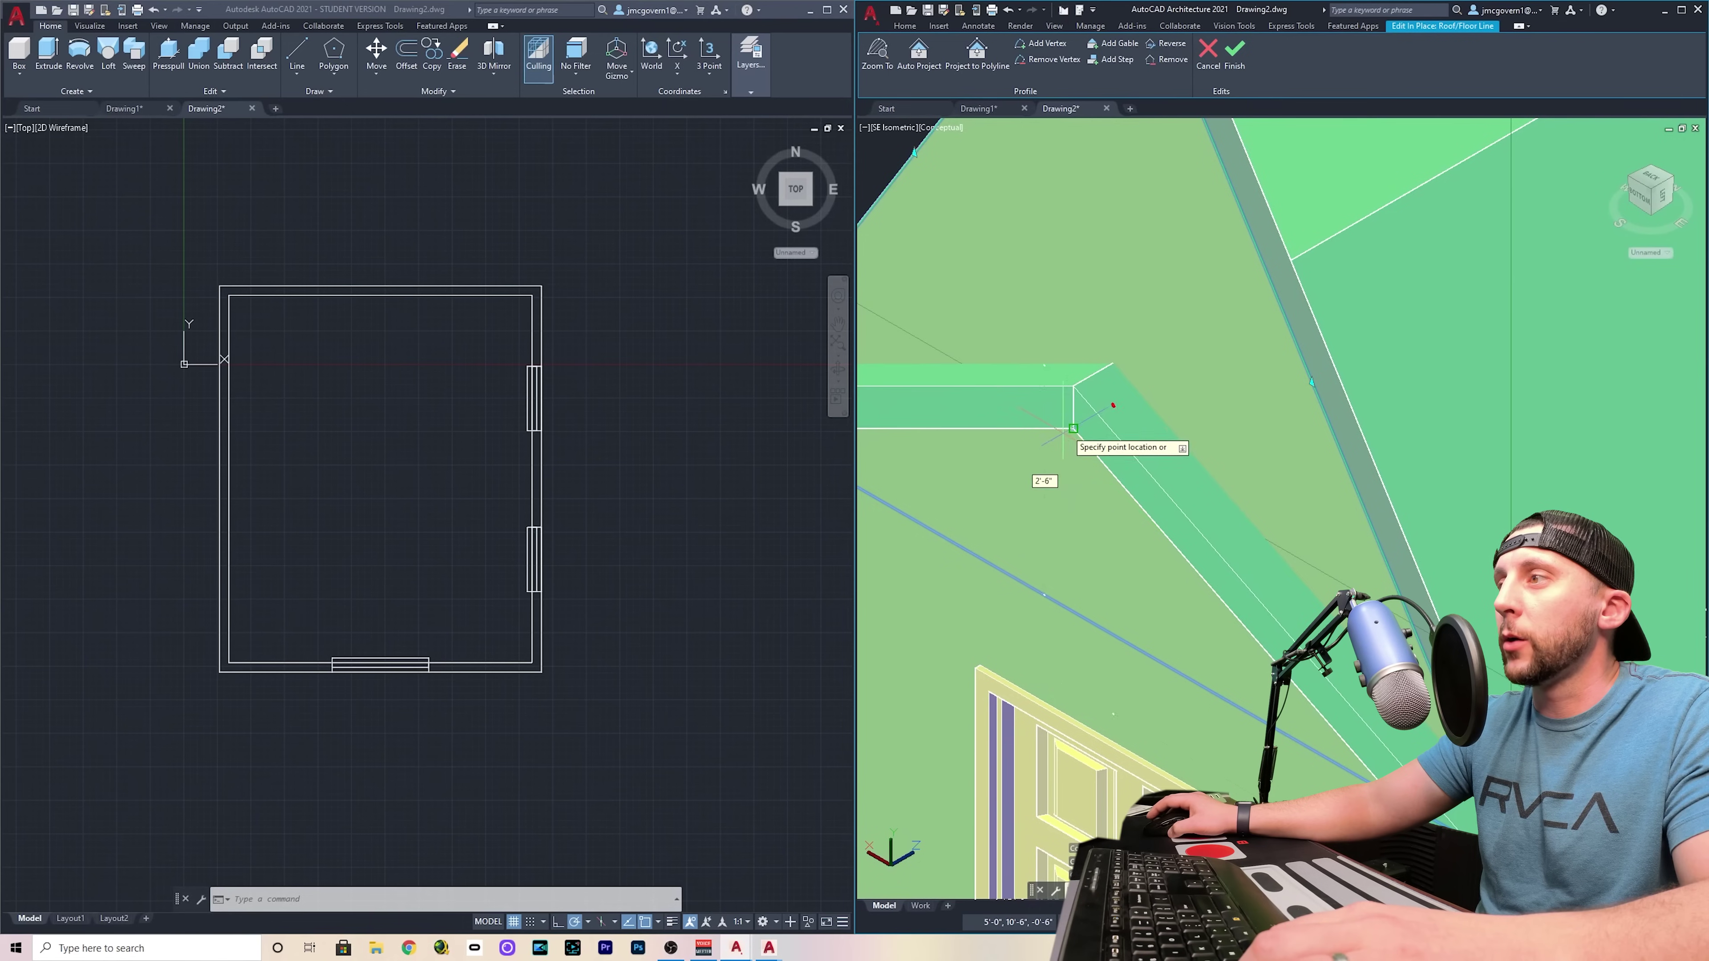
{"action": "left_click", "coordinate": [1074, 428]}
{"action": "scroll", "coordinate": [1076, 425], "scroll_direction": "down", "scroll_amount": 5}
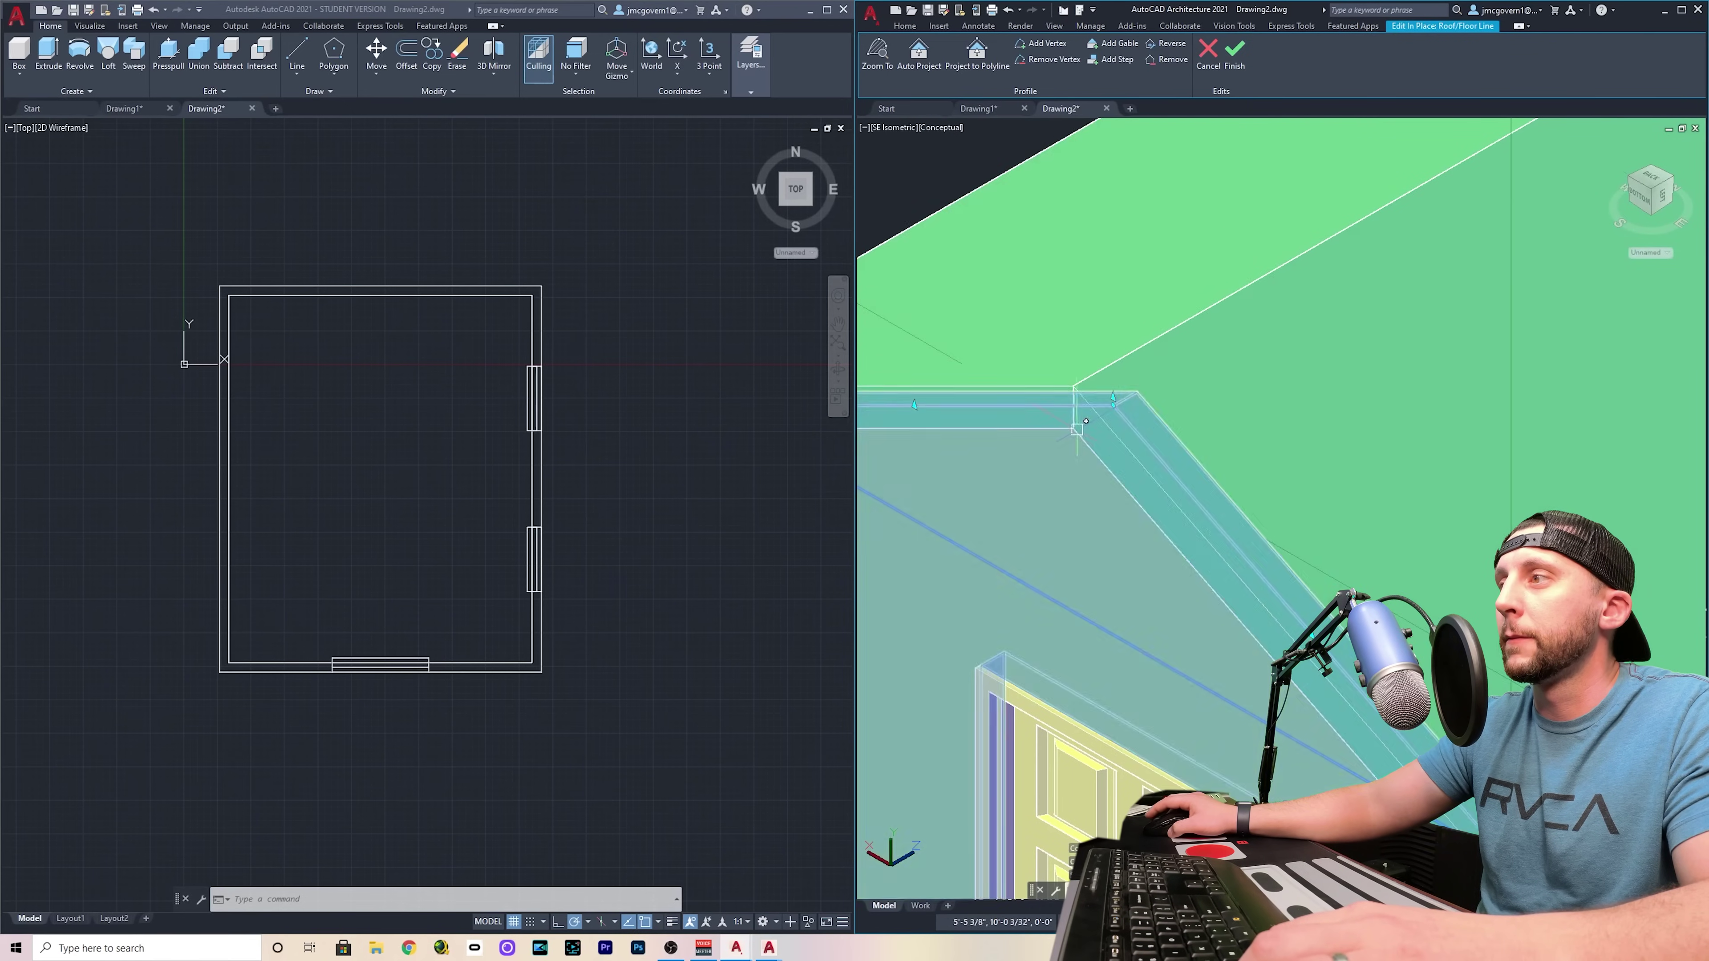
{"action": "middle_click_drag", "start_coordinate": [1065, 469], "coordinate": [949, 414], "text": "shift"}
{"action": "left_click", "coordinate": [1411, 472]}
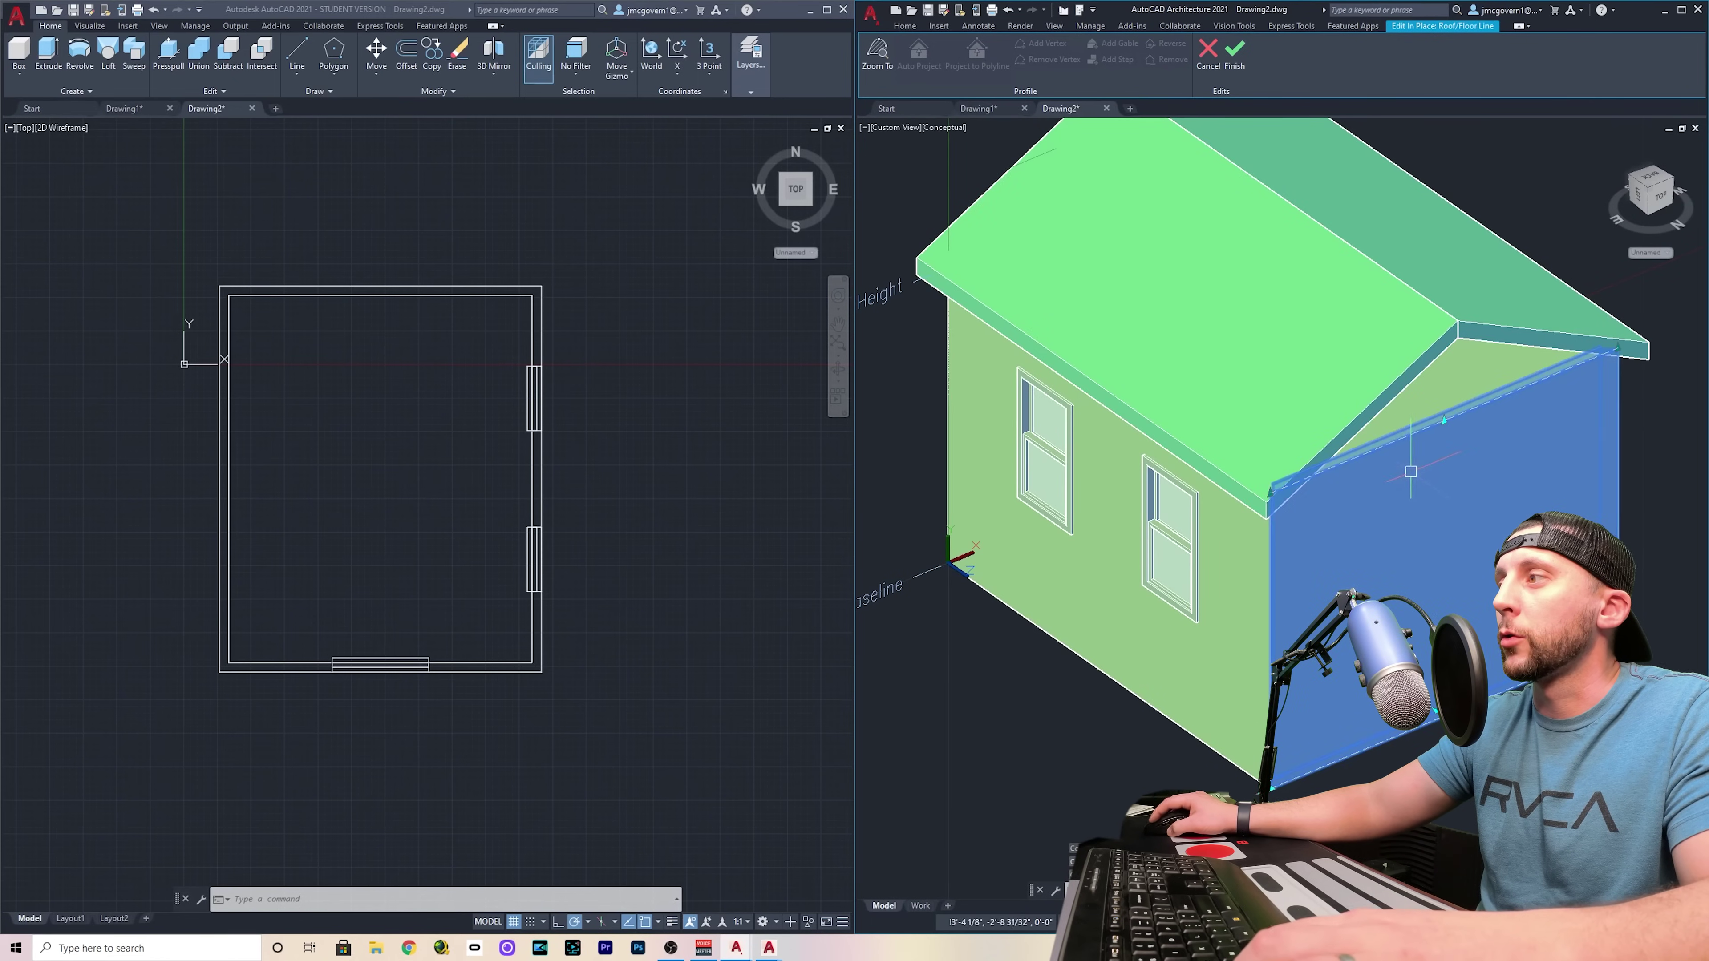
{"action": "left_click", "coordinate": [1235, 62]}
Edit the roof line of the back wall opposite the door in place and add a gable to it
{"action": "left_click", "coordinate": [1418, 472]}
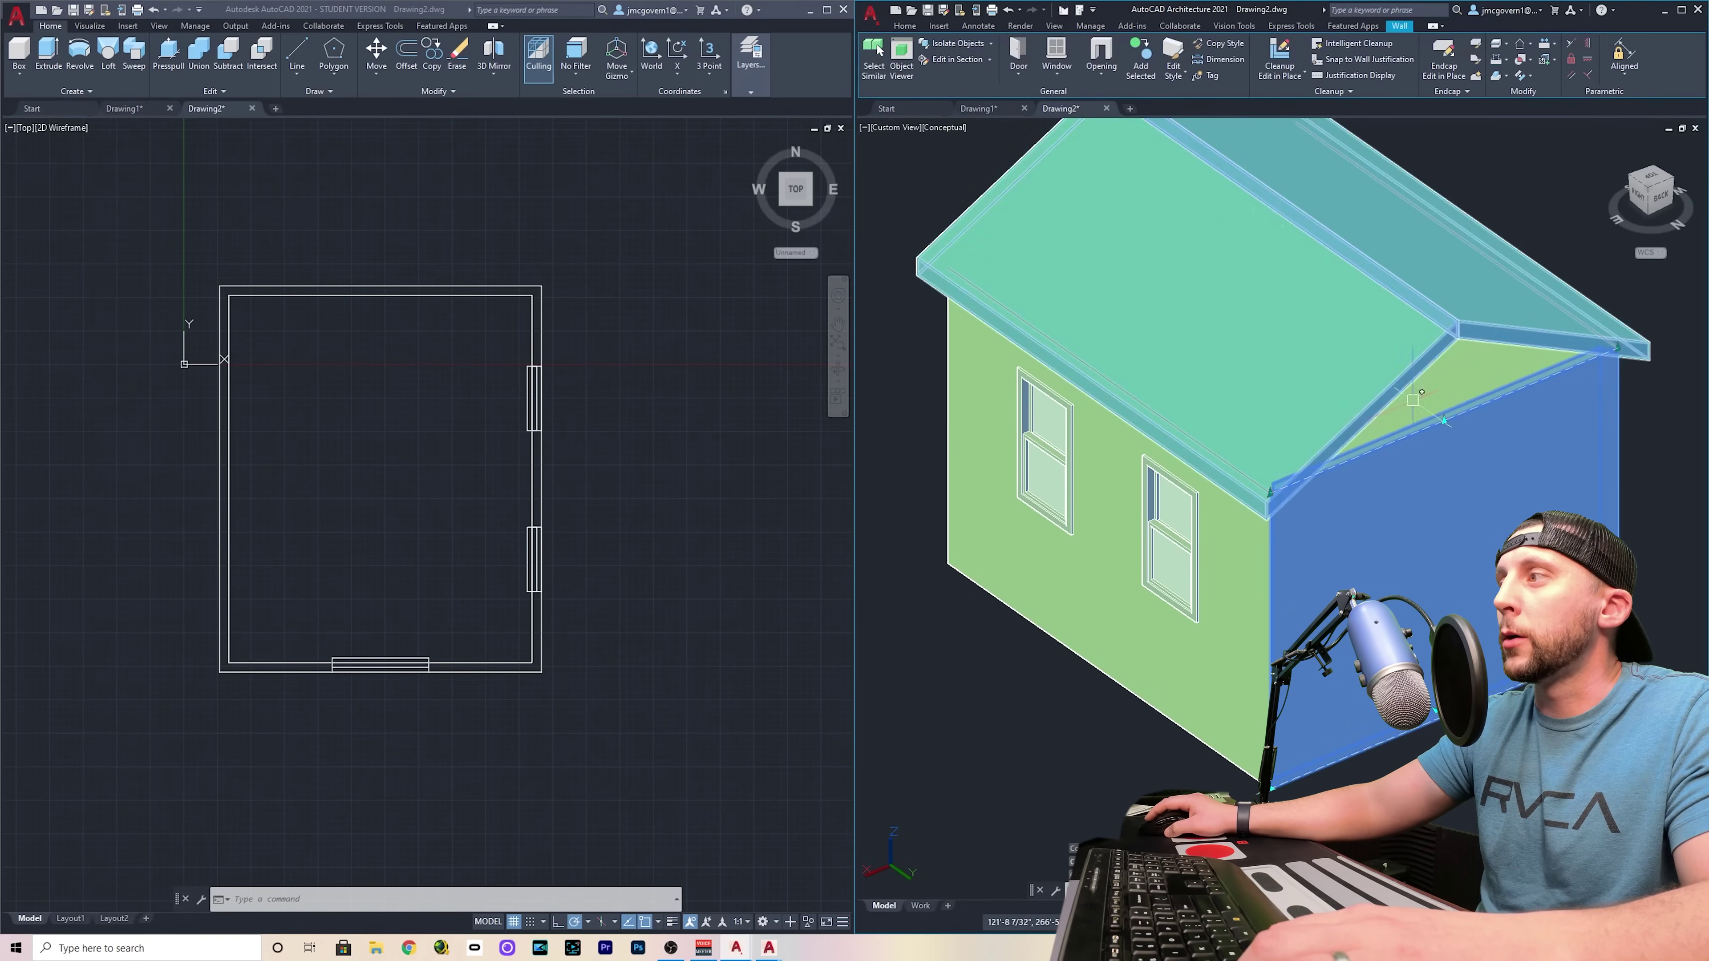
{"action": "right_click", "coordinate": [1428, 421]}
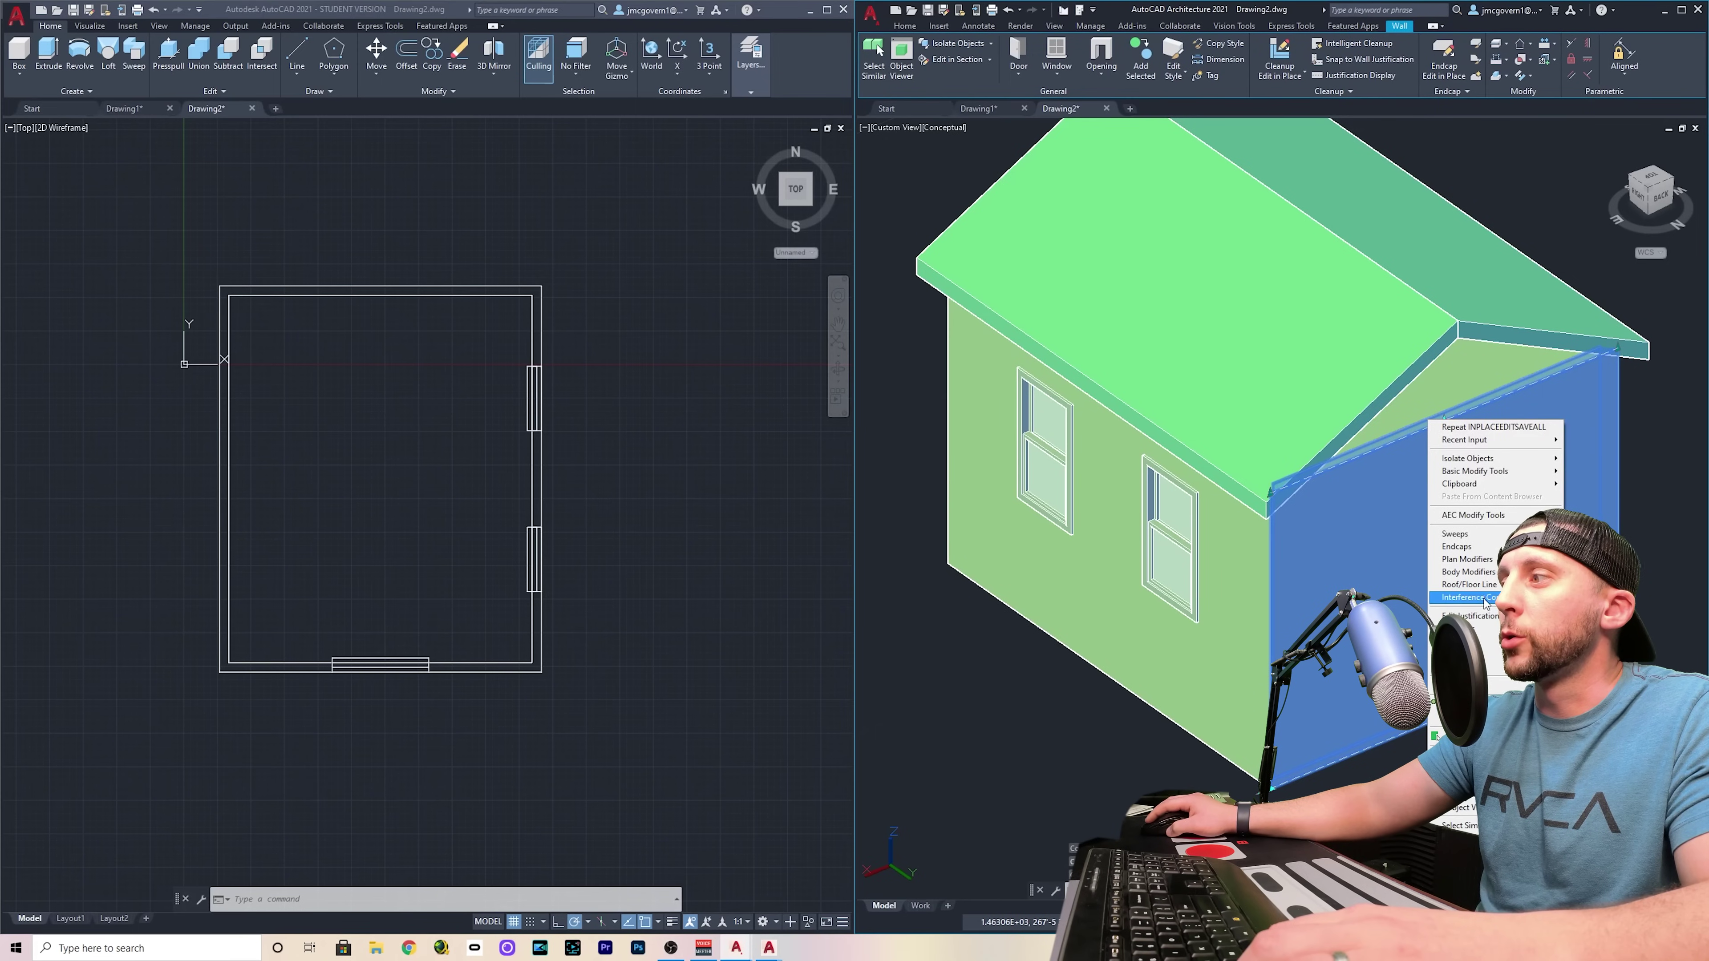
{"action": "left_click", "coordinate": [1659, 585]}
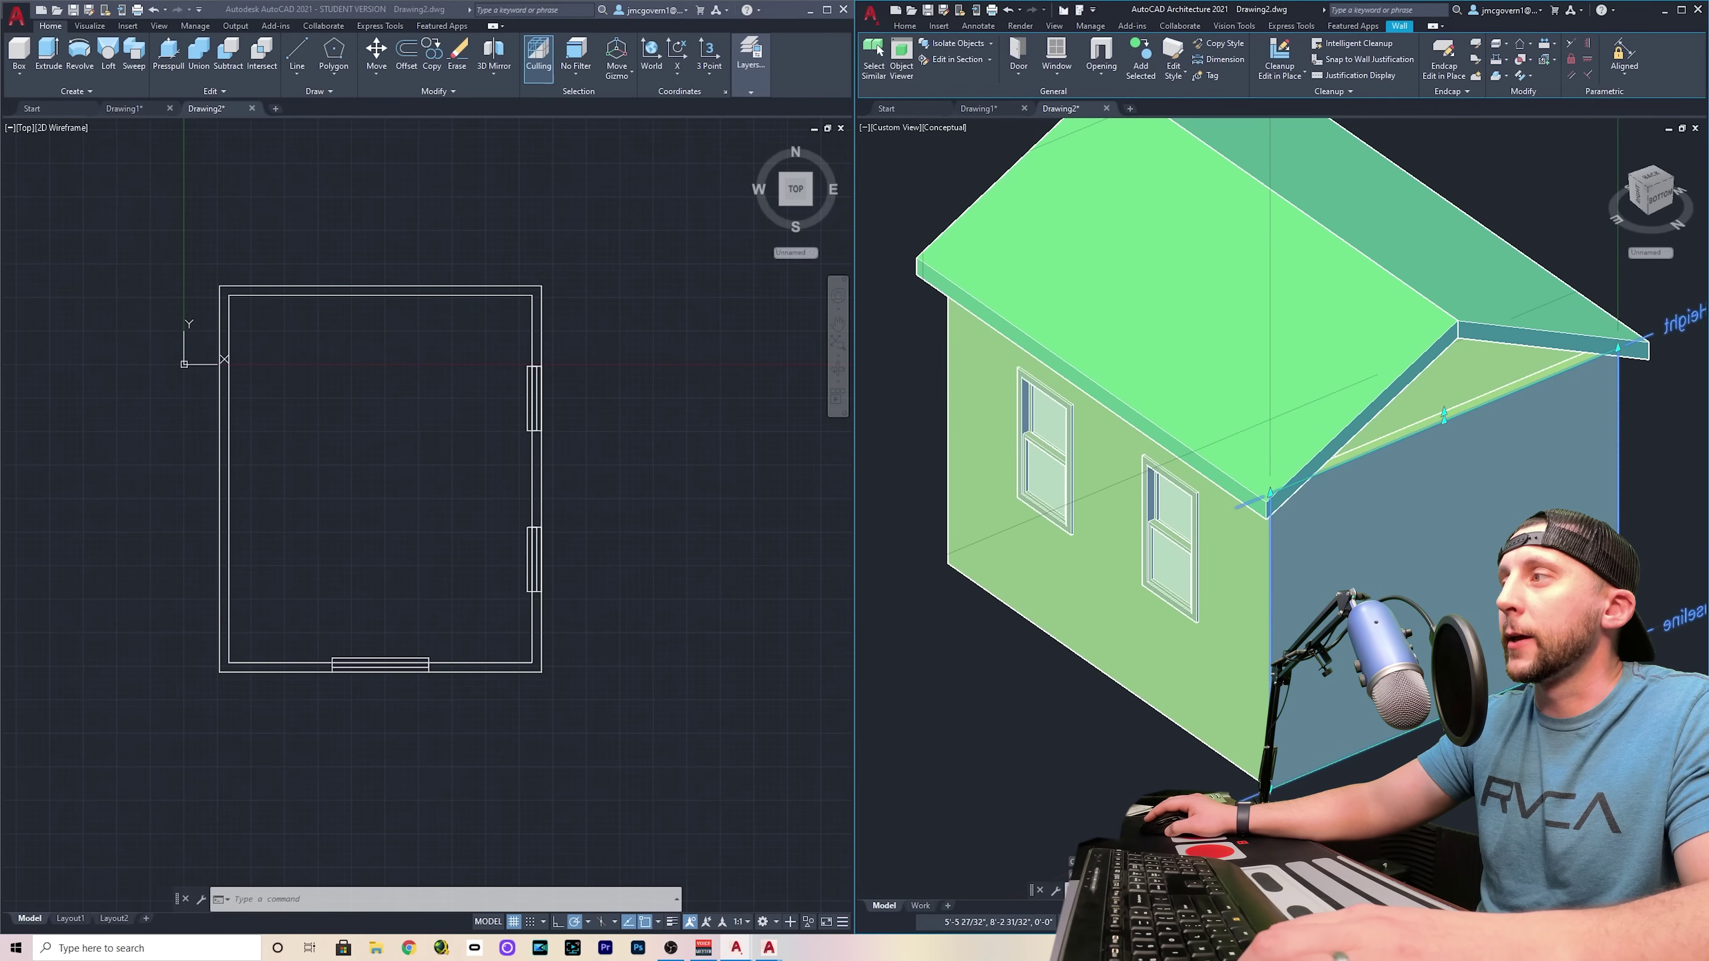
{"action": "left_click", "coordinate": [1118, 43]}
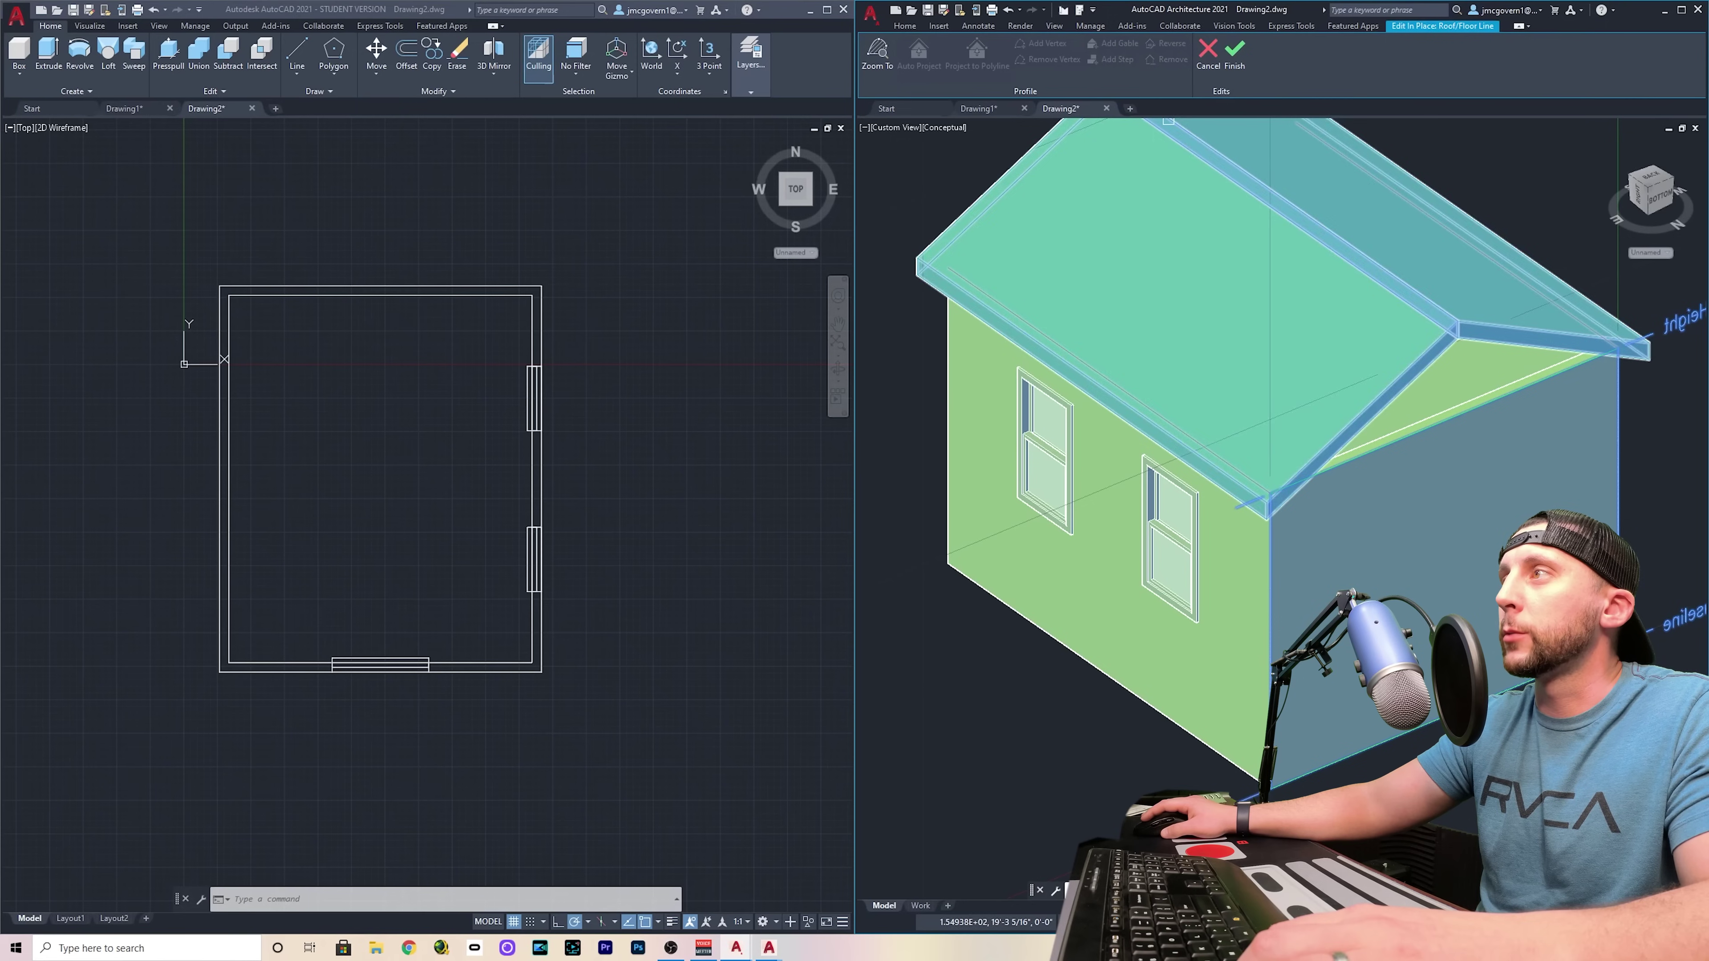
Lower the back wall's gable peak to the underside corner of the roof ridge and finish the in-place edit
{"action": "middle_click_drag", "start_coordinate": [1443, 334], "coordinate": [1332, 432]}
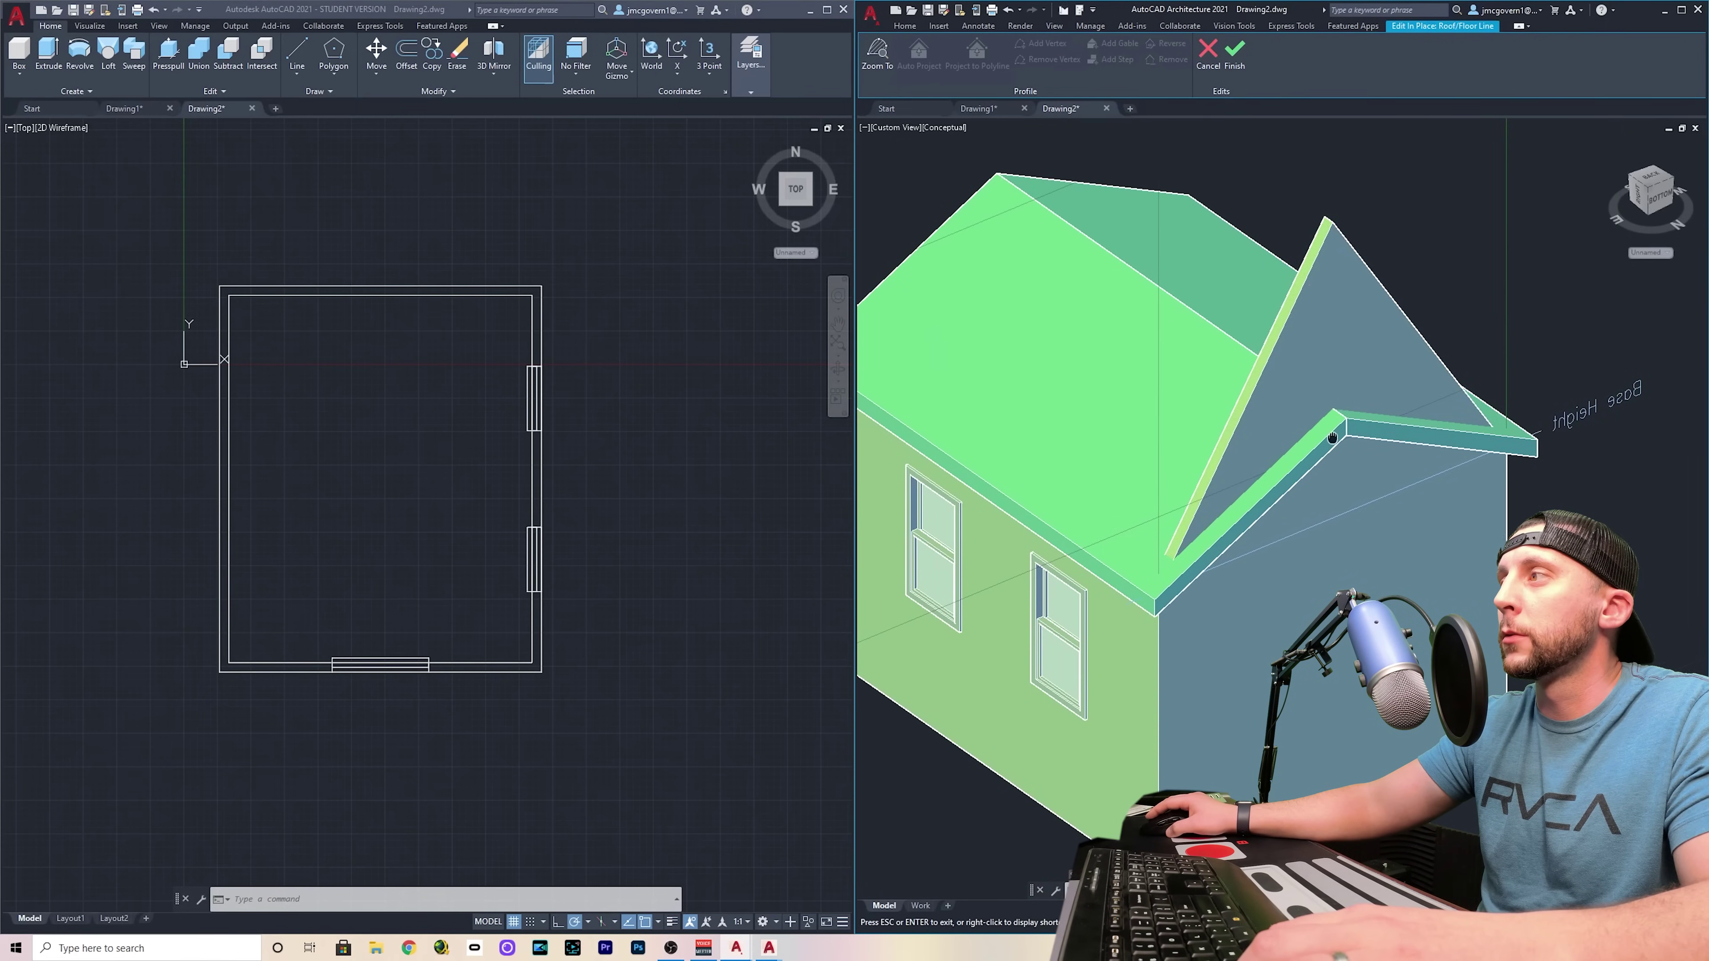
{"action": "left_click", "coordinate": [1357, 247]}
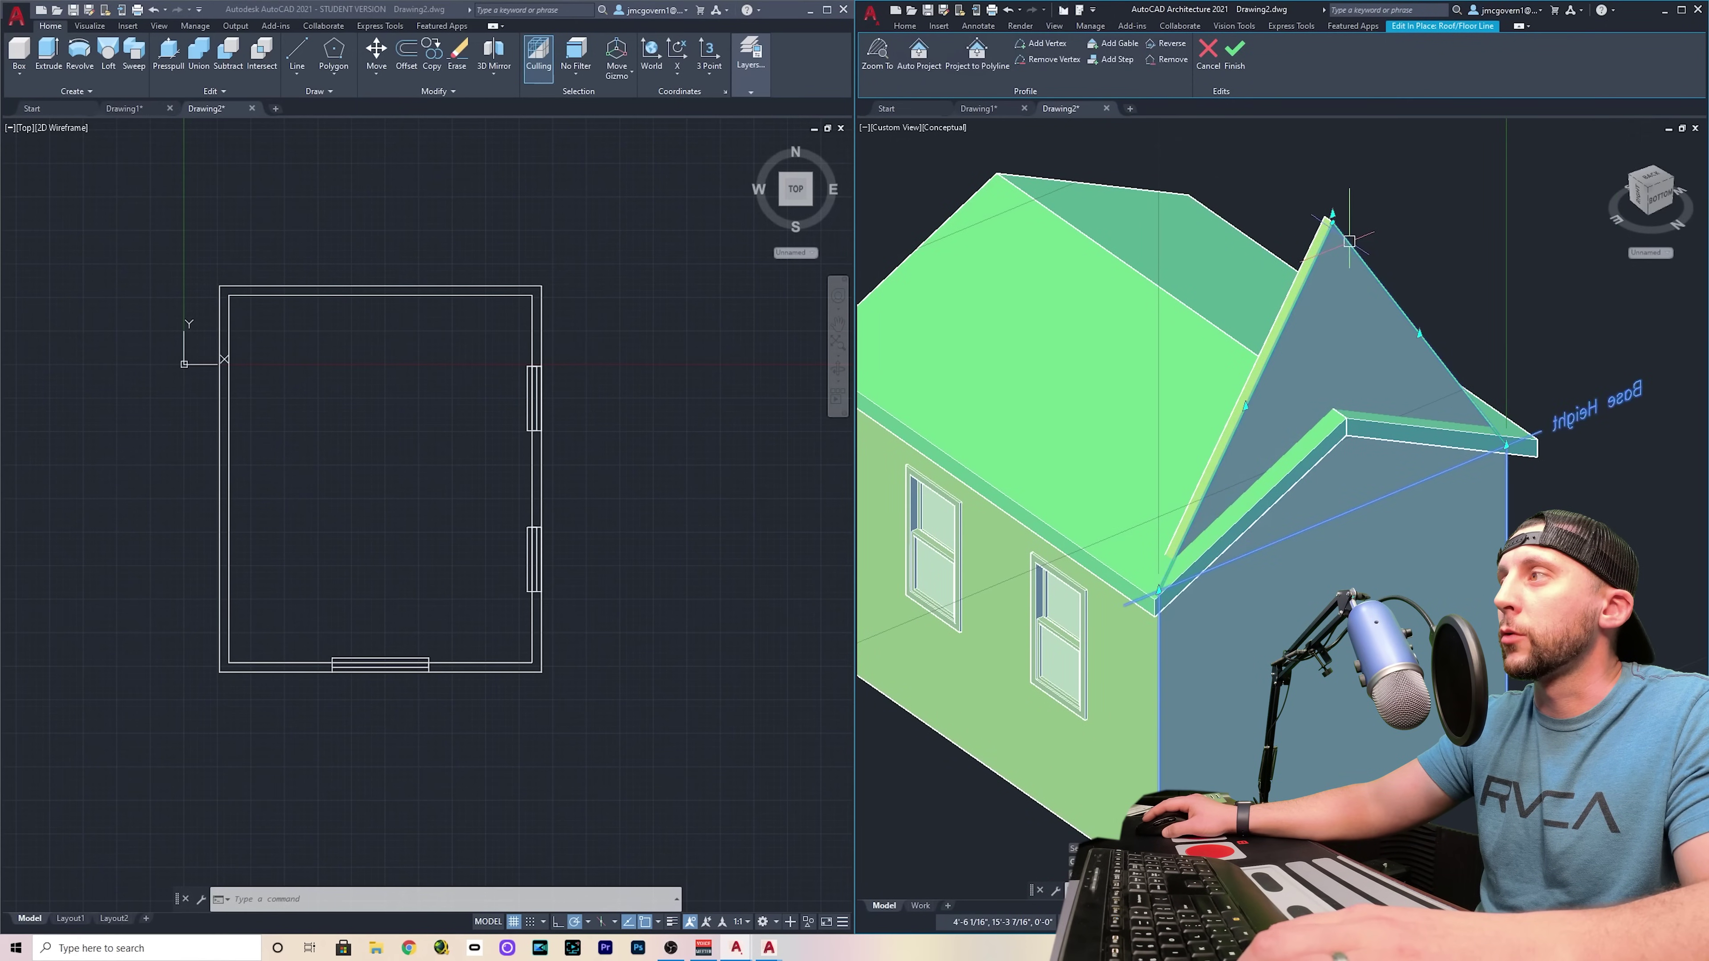
{"action": "left_click", "coordinate": [1333, 218]}
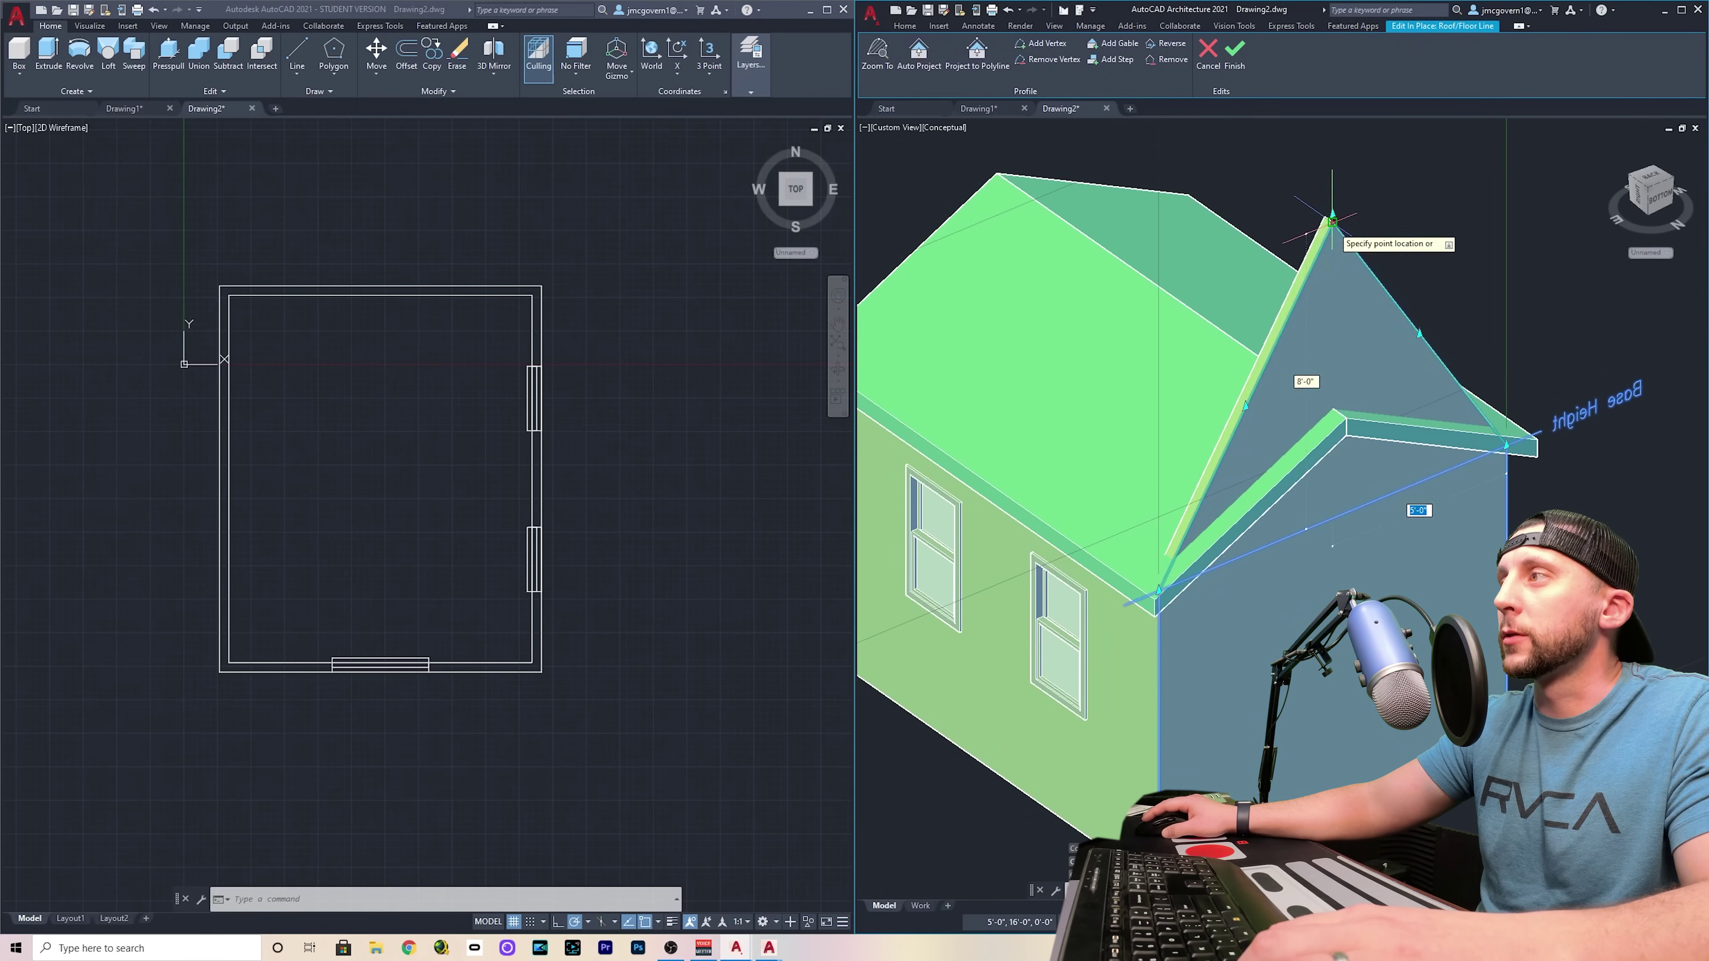
{"action": "left_click", "coordinate": [1346, 434]}
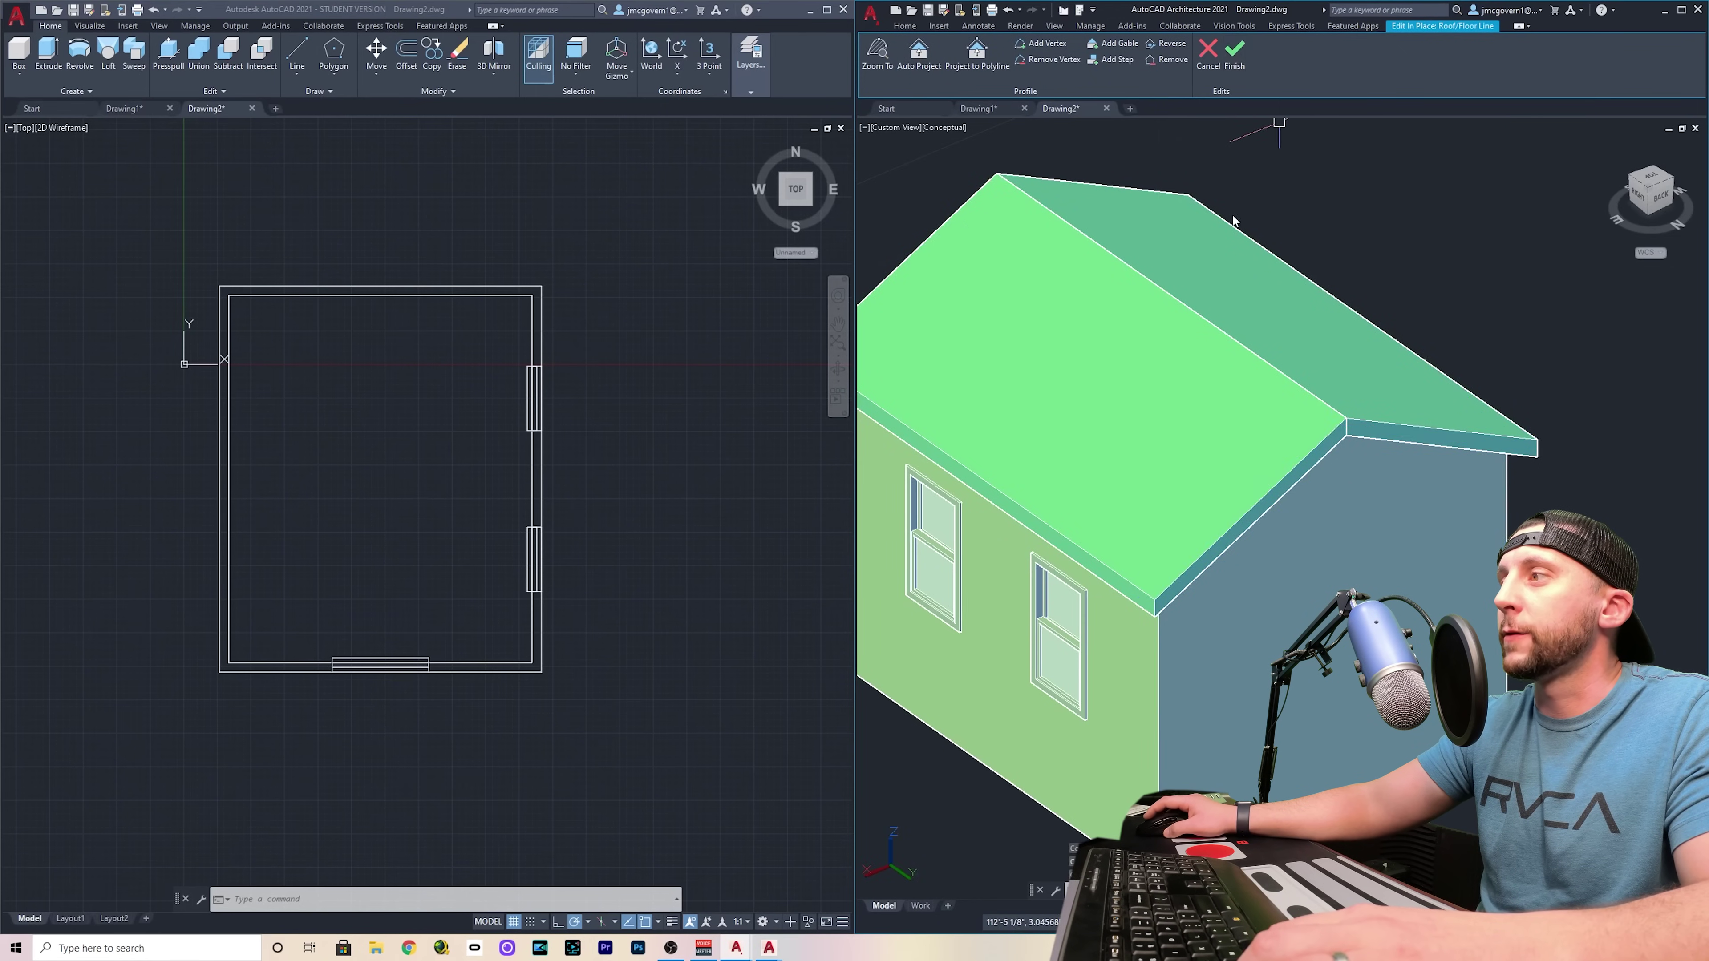
{"action": "left_click", "coordinate": [1234, 54]}
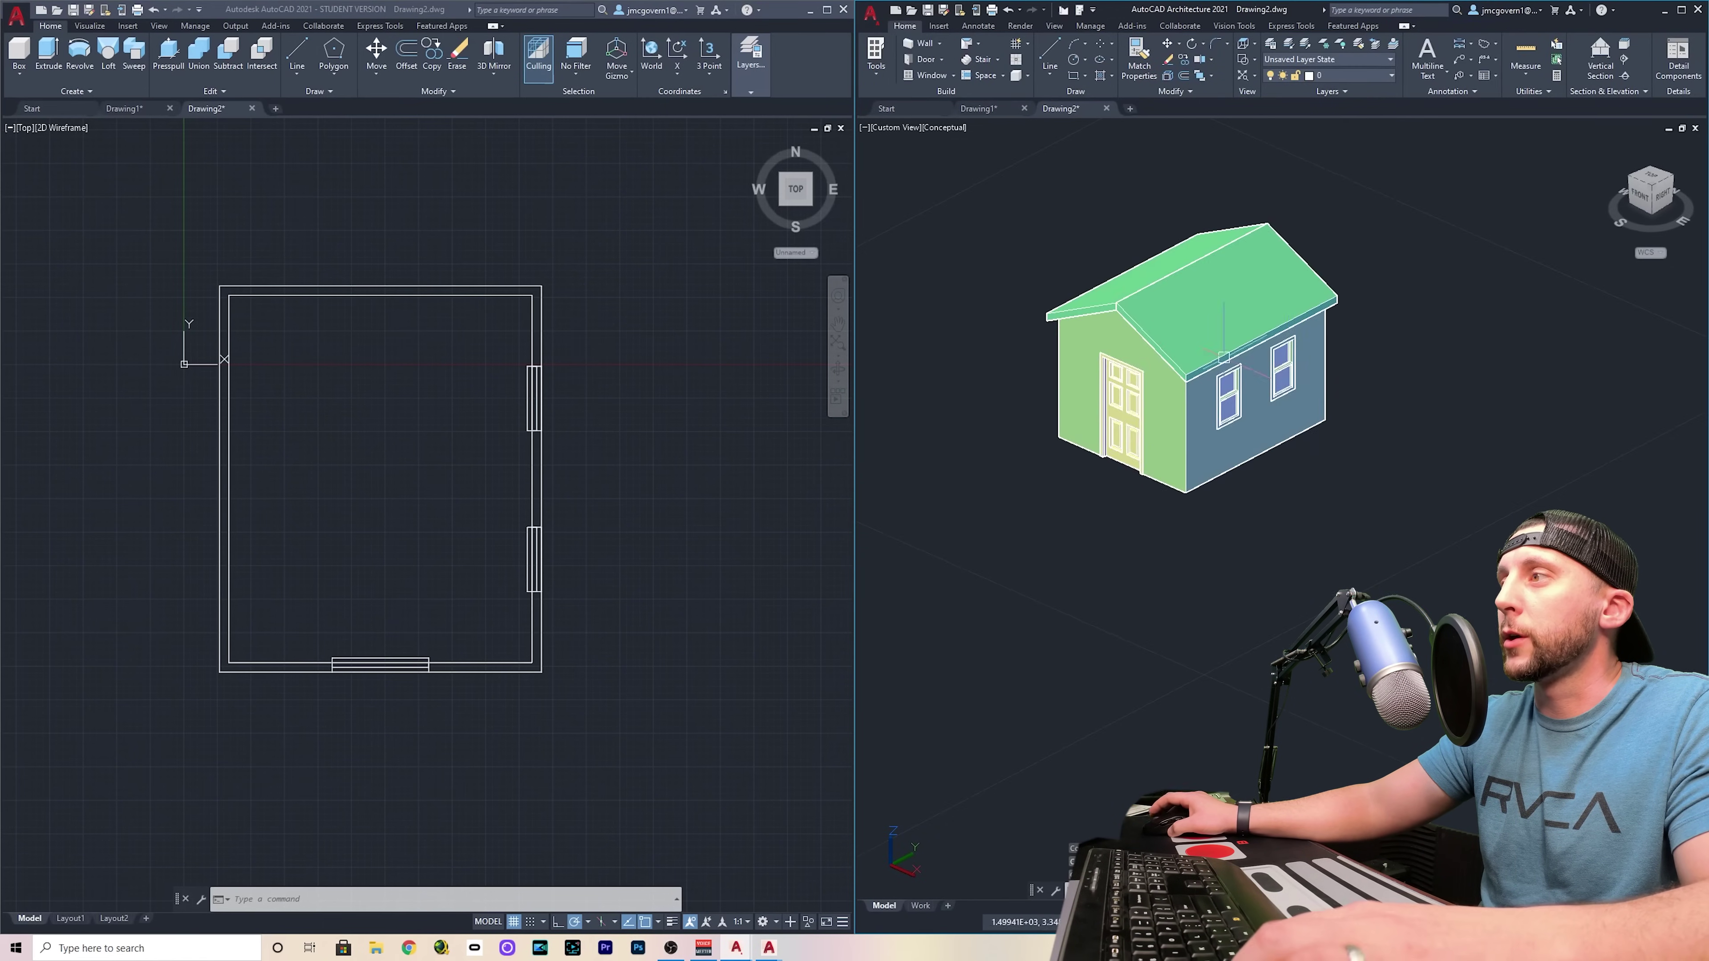
{"action": "scroll", "coordinate": [1224, 359], "scroll_direction": "up", "scroll_amount": 2}
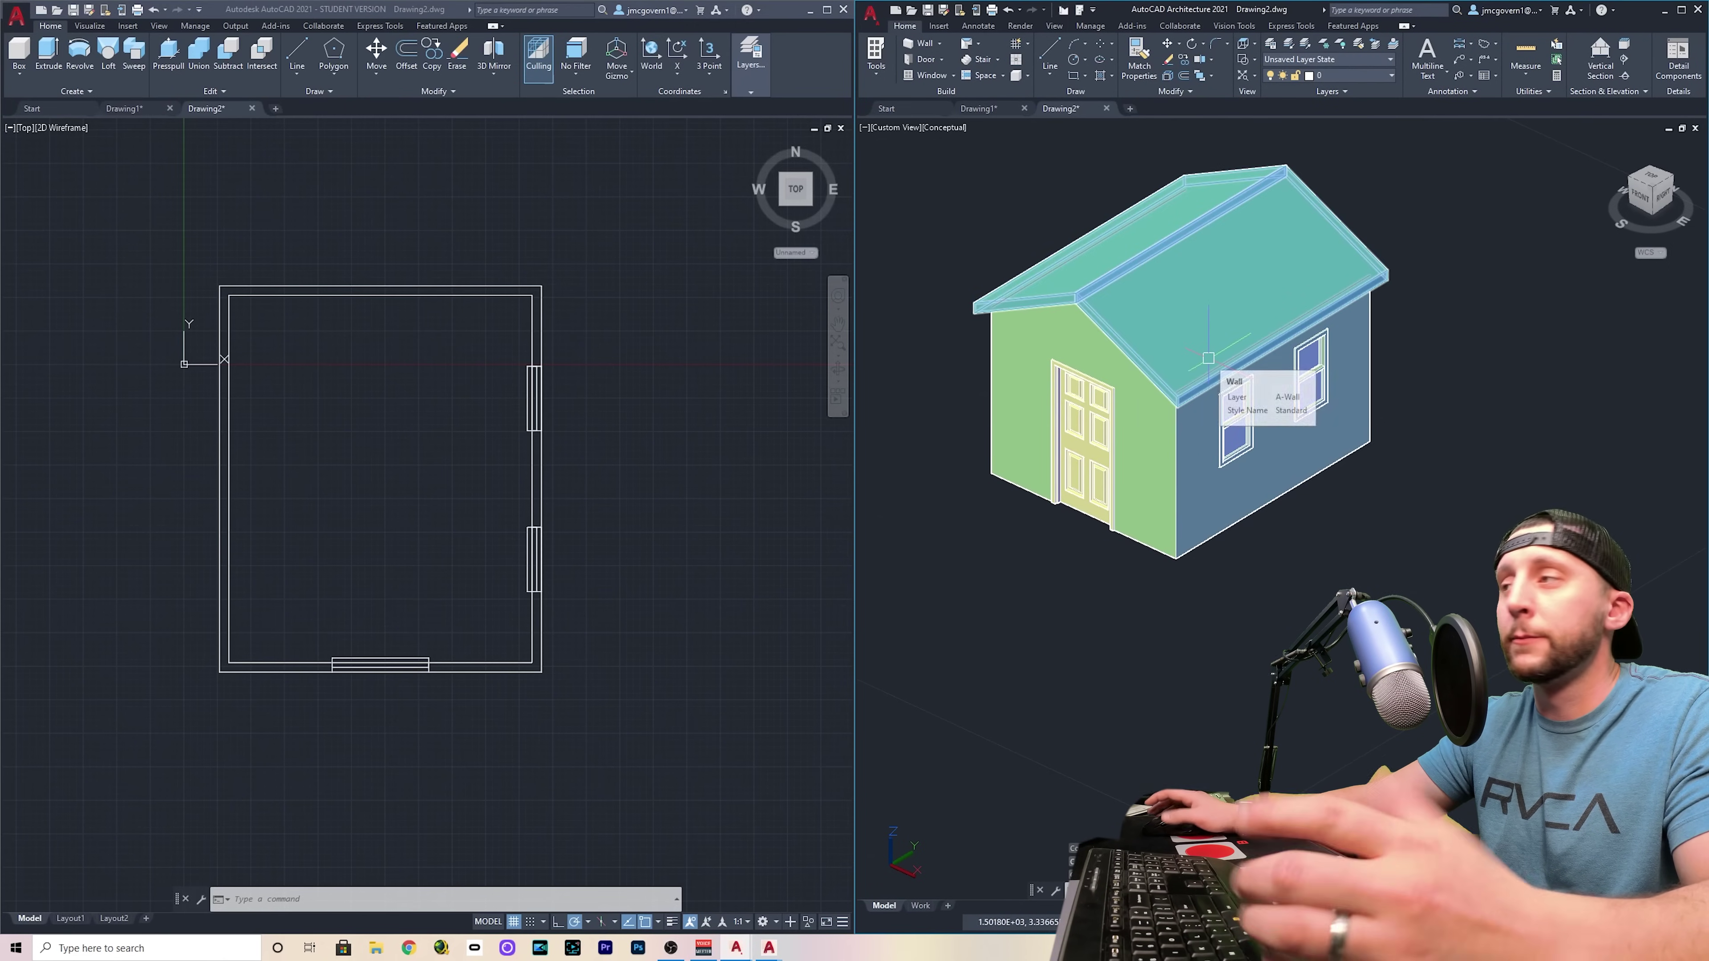
Switch to the regular AutoCAD drawing, set the Front view and orbit the room to show its door and window walls
{"action": "left_click", "coordinate": [702, 466]}
{"action": "middle_click_drag", "start_coordinate": [498, 531], "coordinate": [605, 432]}
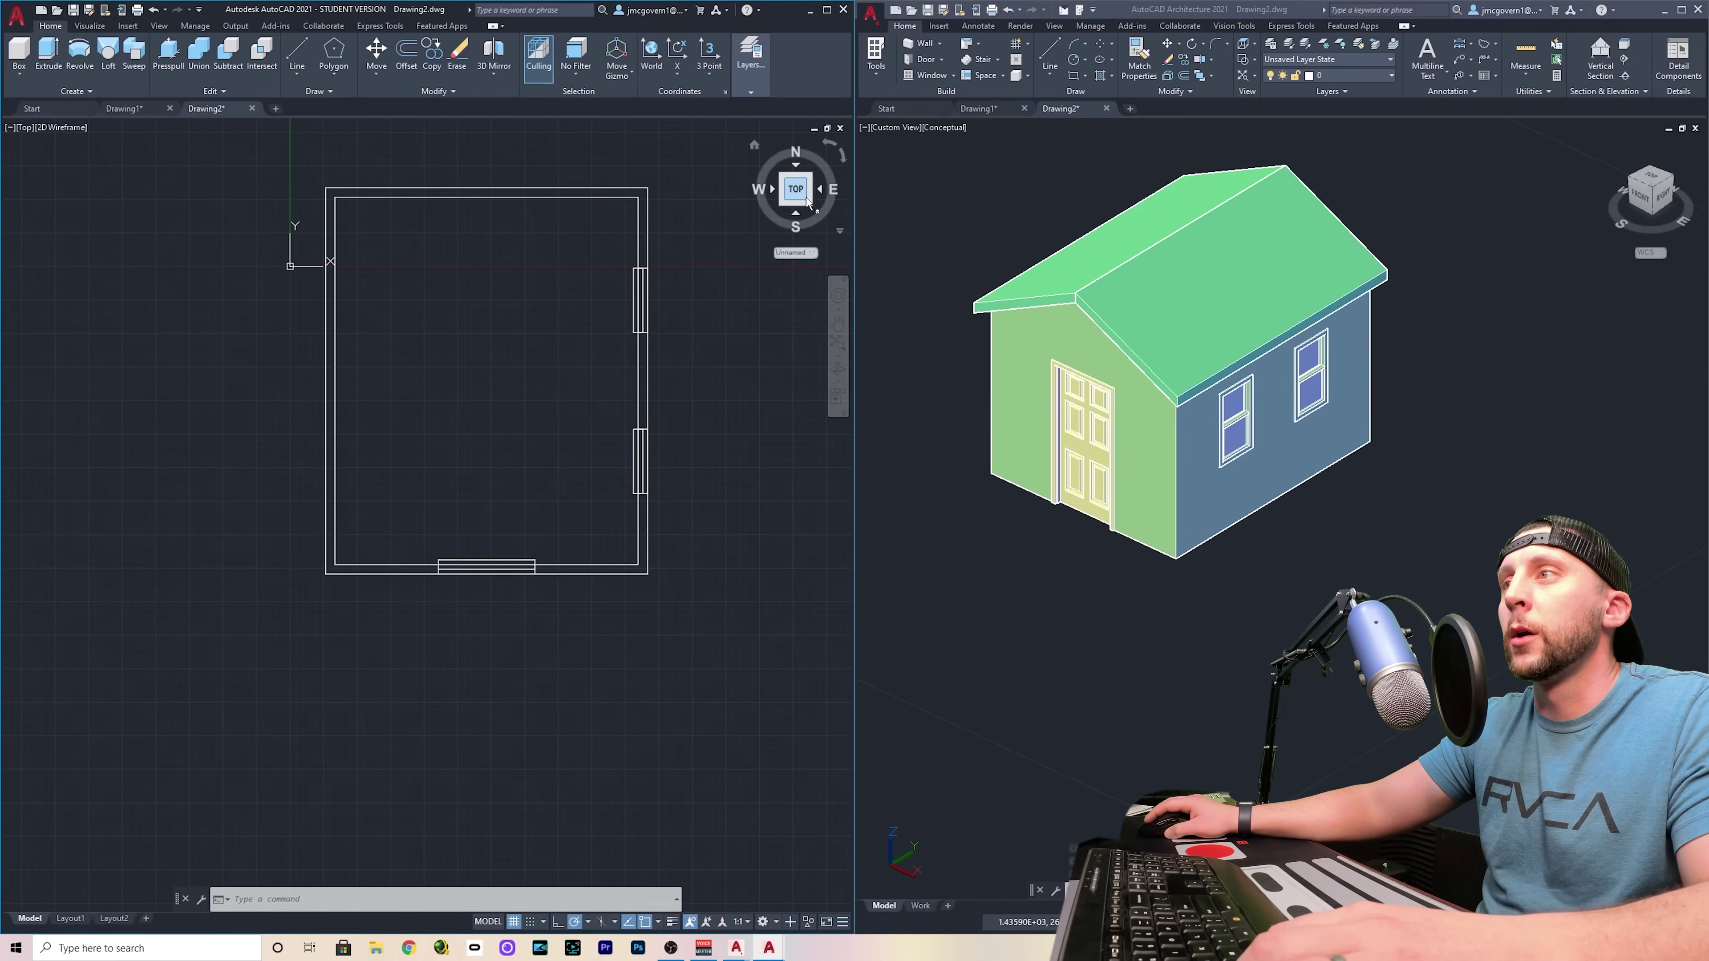
{"action": "left_click", "coordinate": [25, 127]}
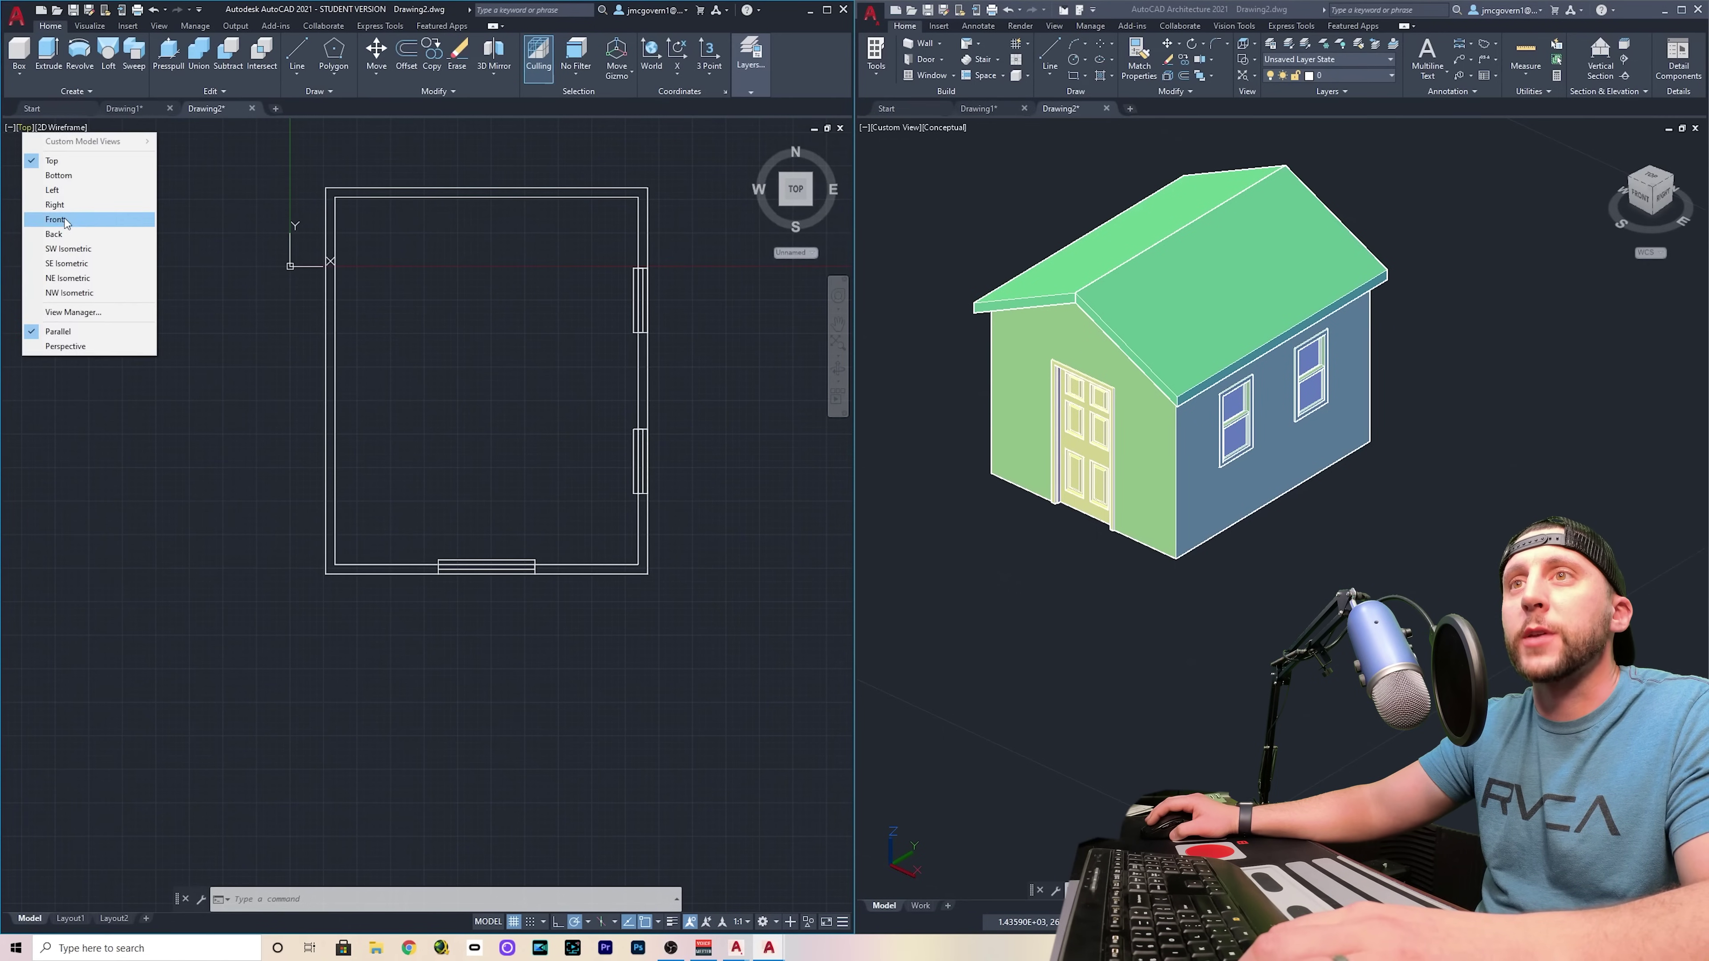
{"action": "left_click", "coordinate": [48, 219]}
{"action": "middle_click_drag", "start_coordinate": [531, 293], "coordinate": [500, 321], "text": "shift"}
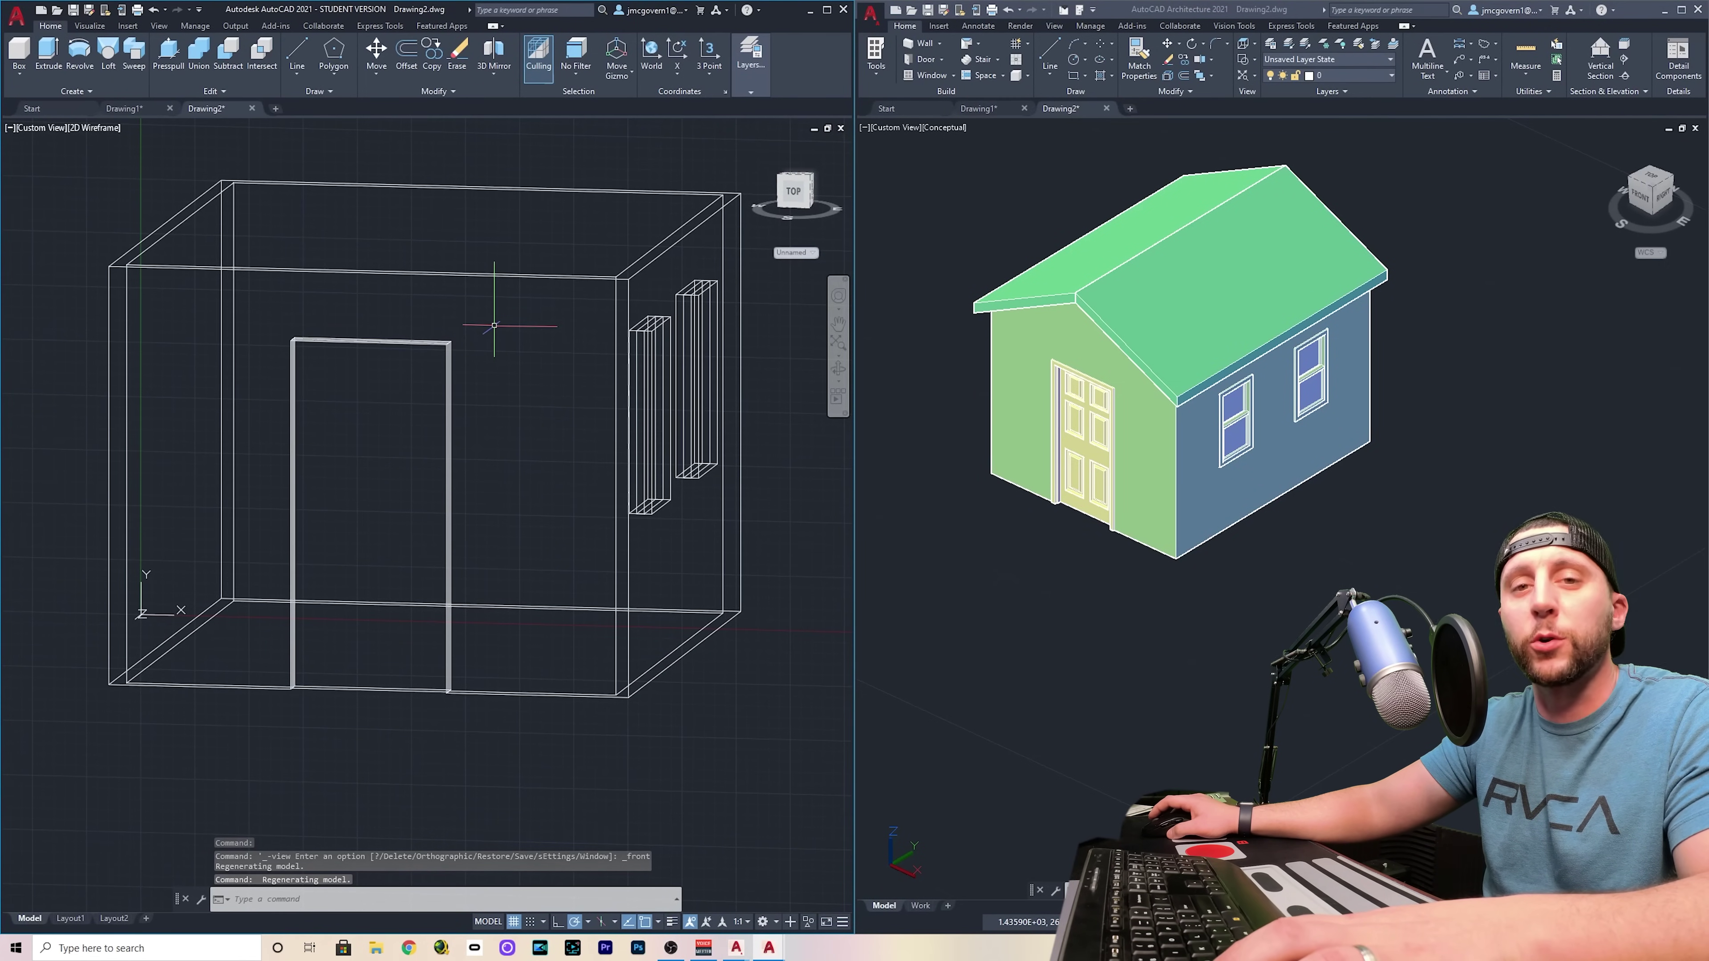
{"action": "middle_click_drag", "start_coordinate": [494, 325], "coordinate": [450, 358], "text": "shift"}
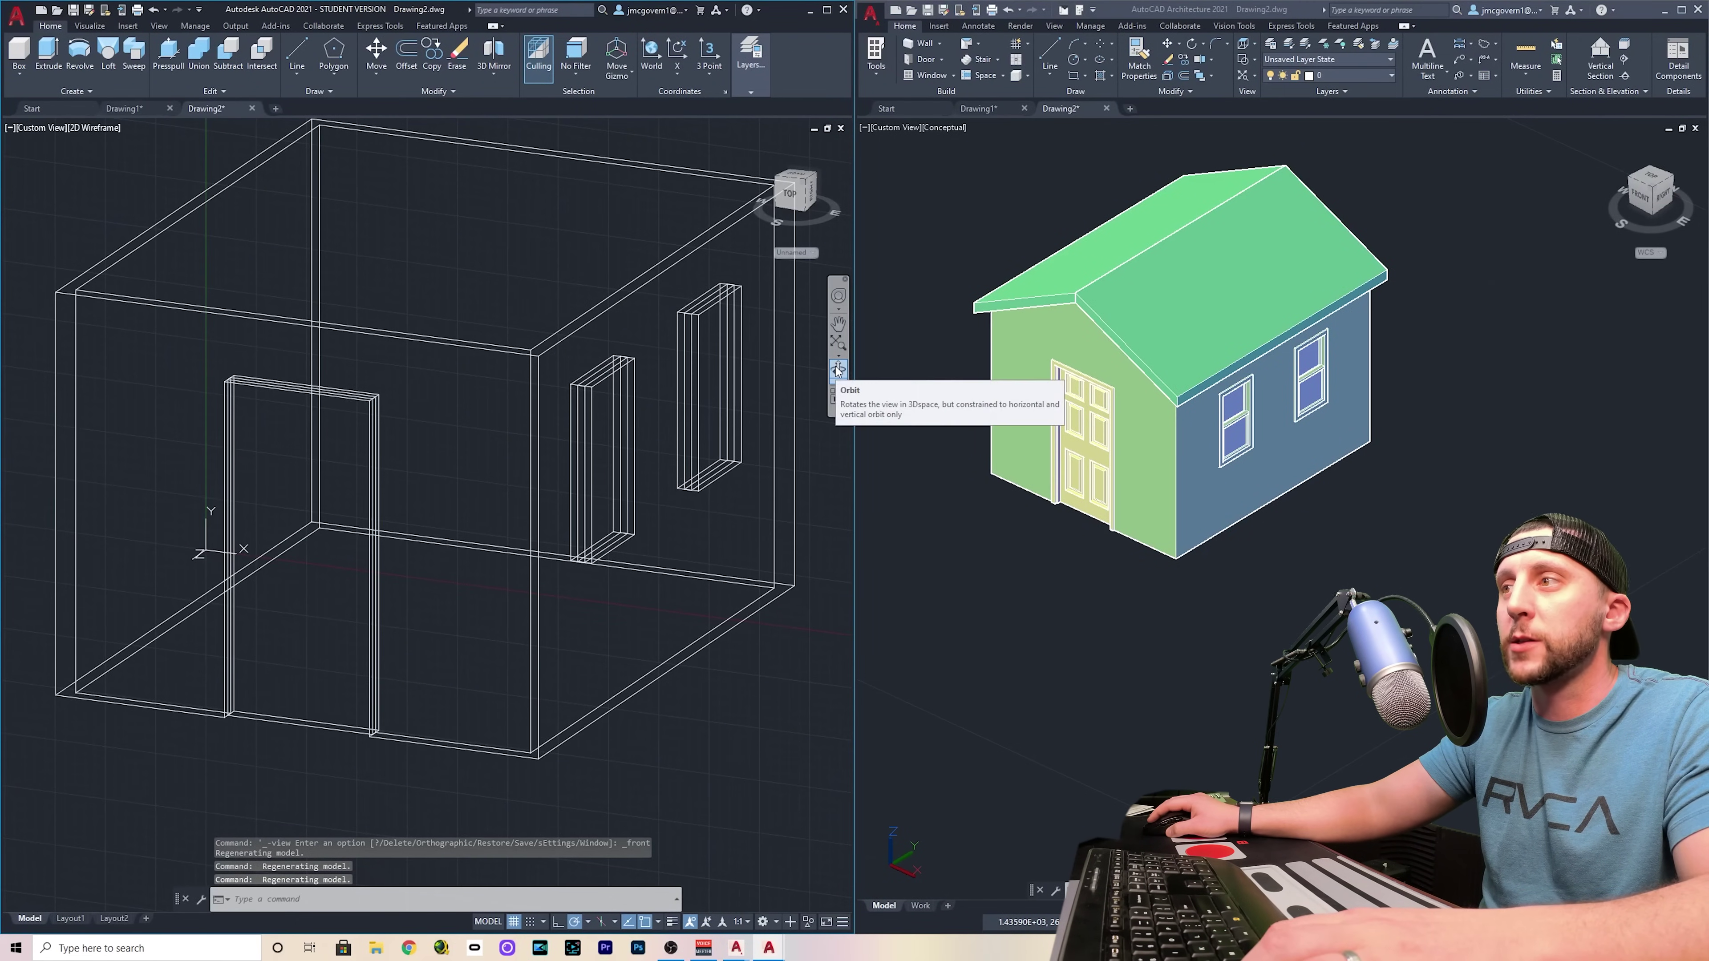
Draw a line along the door wall's outer top edge from corner to corner
{"action": "left_click", "coordinate": [297, 53]}
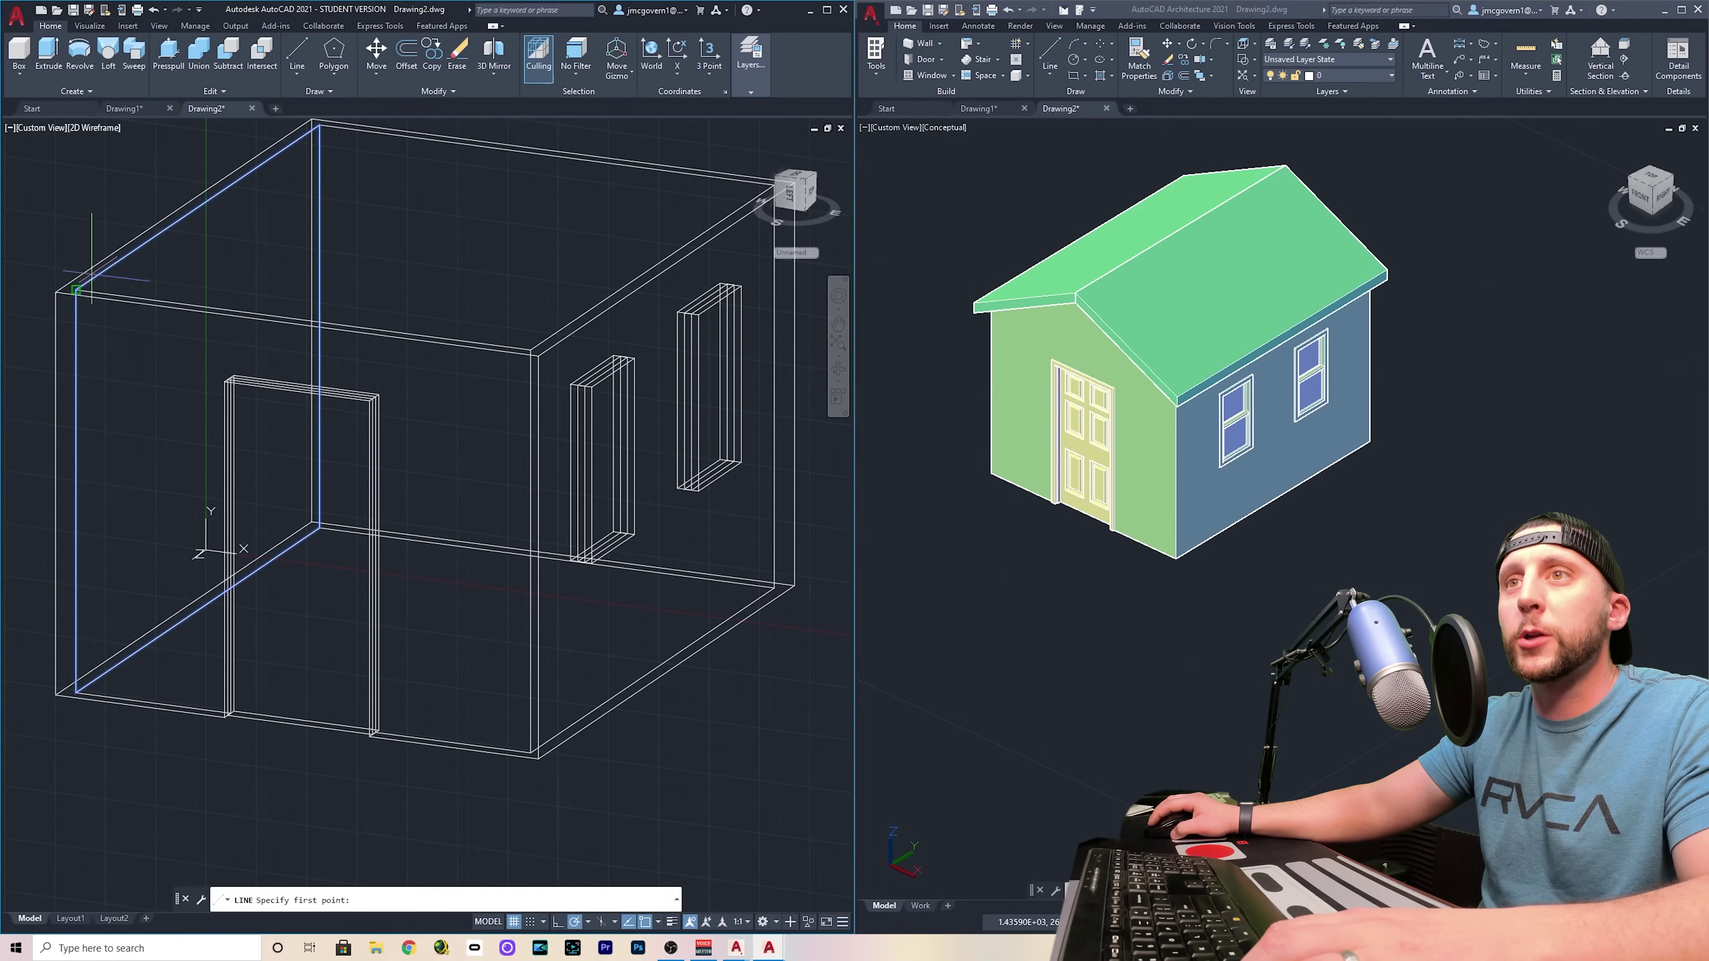
{"action": "left_click", "coordinate": [538, 353]}
{"action": "key", "text": "Escape"}
Draw a vertical construction line upward from the midpoint of the door wall's top edge
{"action": "key", "text": "space"}
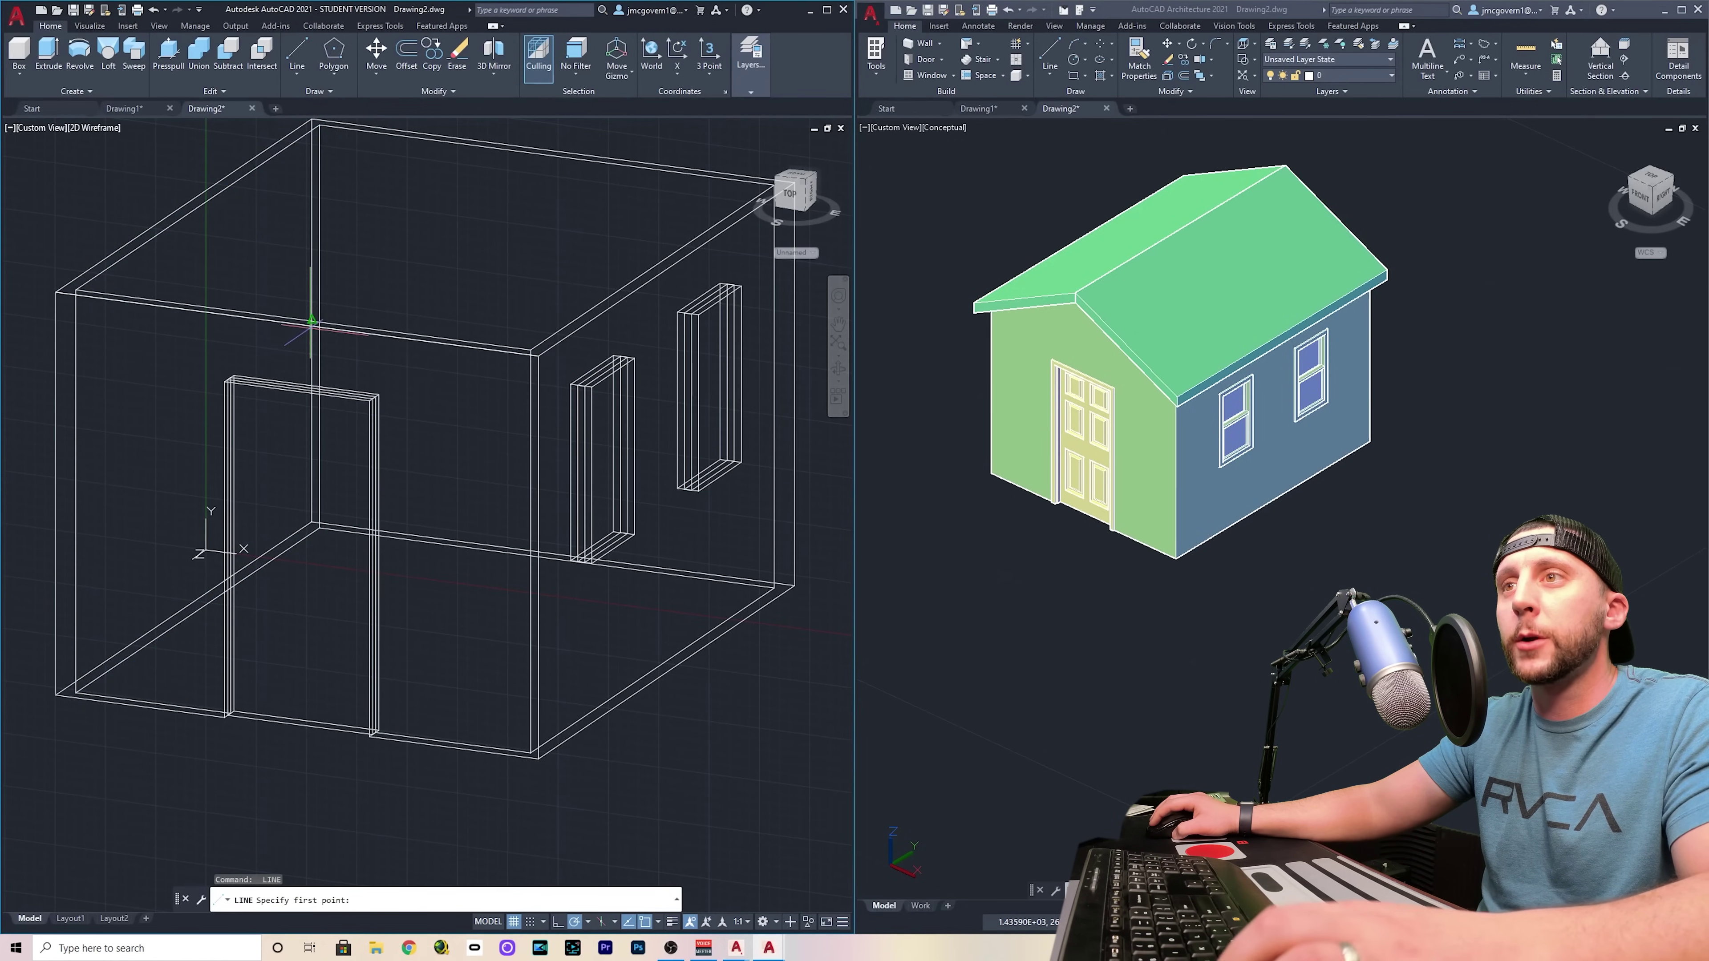
{"action": "mouse_move", "coordinate": [308, 342]}
{"action": "middle_mouse_down", "text": "shift"}
{"action": "mouse_move", "coordinate": [306, 356]}
{"action": "mouse_move", "coordinate": [290, 344]}
{"action": "middle_mouse_up", "text": "shift"}
{"action": "left_click", "coordinate": [274, 349]}
{"action": "scroll", "coordinate": [274, 221], "scroll_direction": "down", "scroll_amount": 2}
{"action": "middle_click_drag", "start_coordinate": [272, 221], "coordinate": [354, 340]}
{"action": "left_click", "coordinate": [269, 235]}
{"action": "key", "text": "Escape"}
{"action": "key", "text": "F7"}
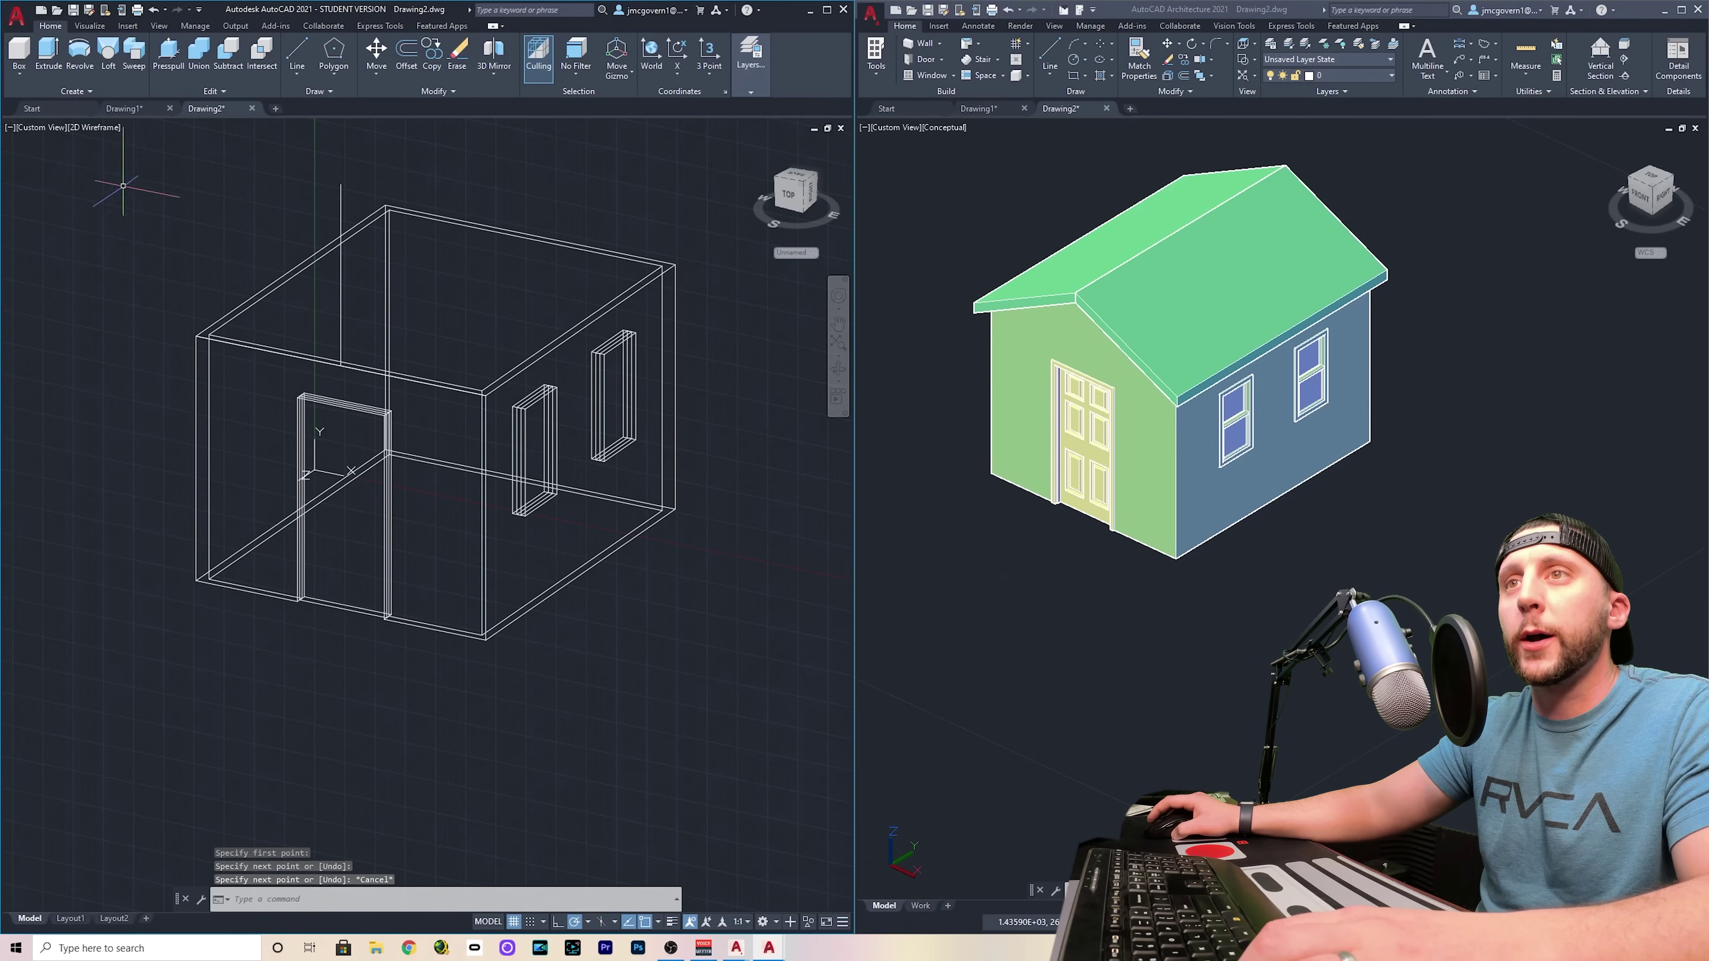
In the Front view, draw a slope triangle from the door wall's upper corner, 12 inches across, 6 inches up and back to the corner
{"action": "left_click", "coordinate": [37, 128]}
{"action": "left_click", "coordinate": [64, 205]}
{"action": "scroll", "coordinate": [261, 303], "scroll_direction": "up", "scroll_amount": 5}
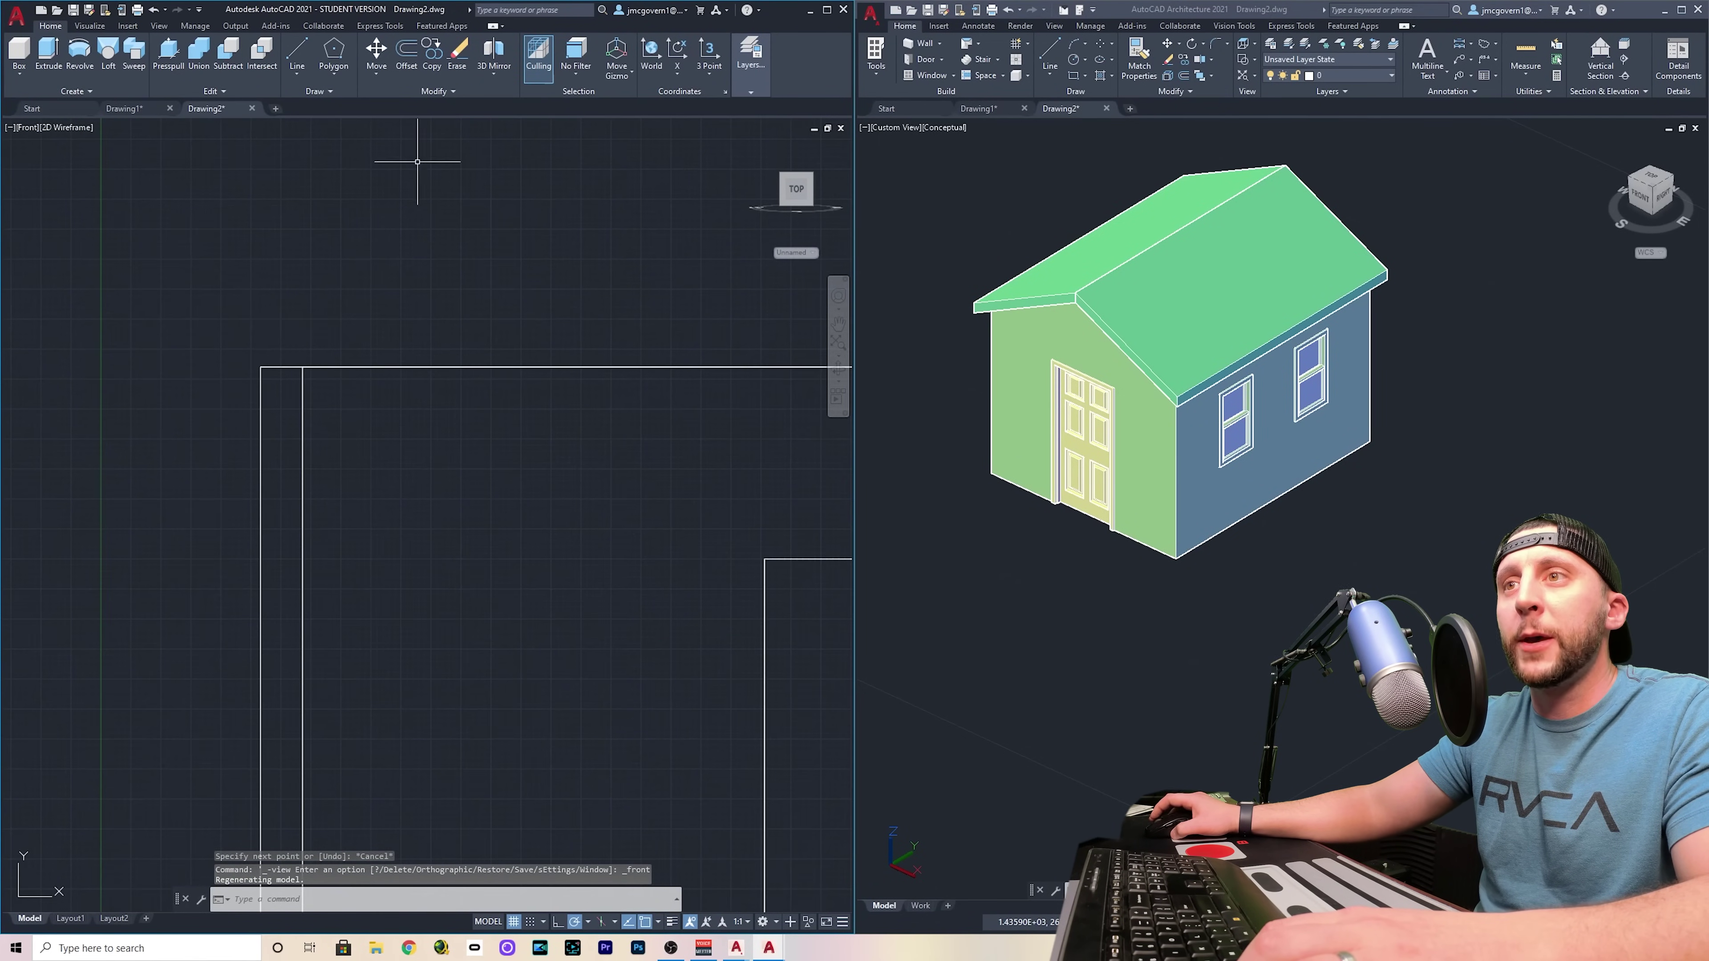
{"action": "left_click", "coordinate": [298, 65]}
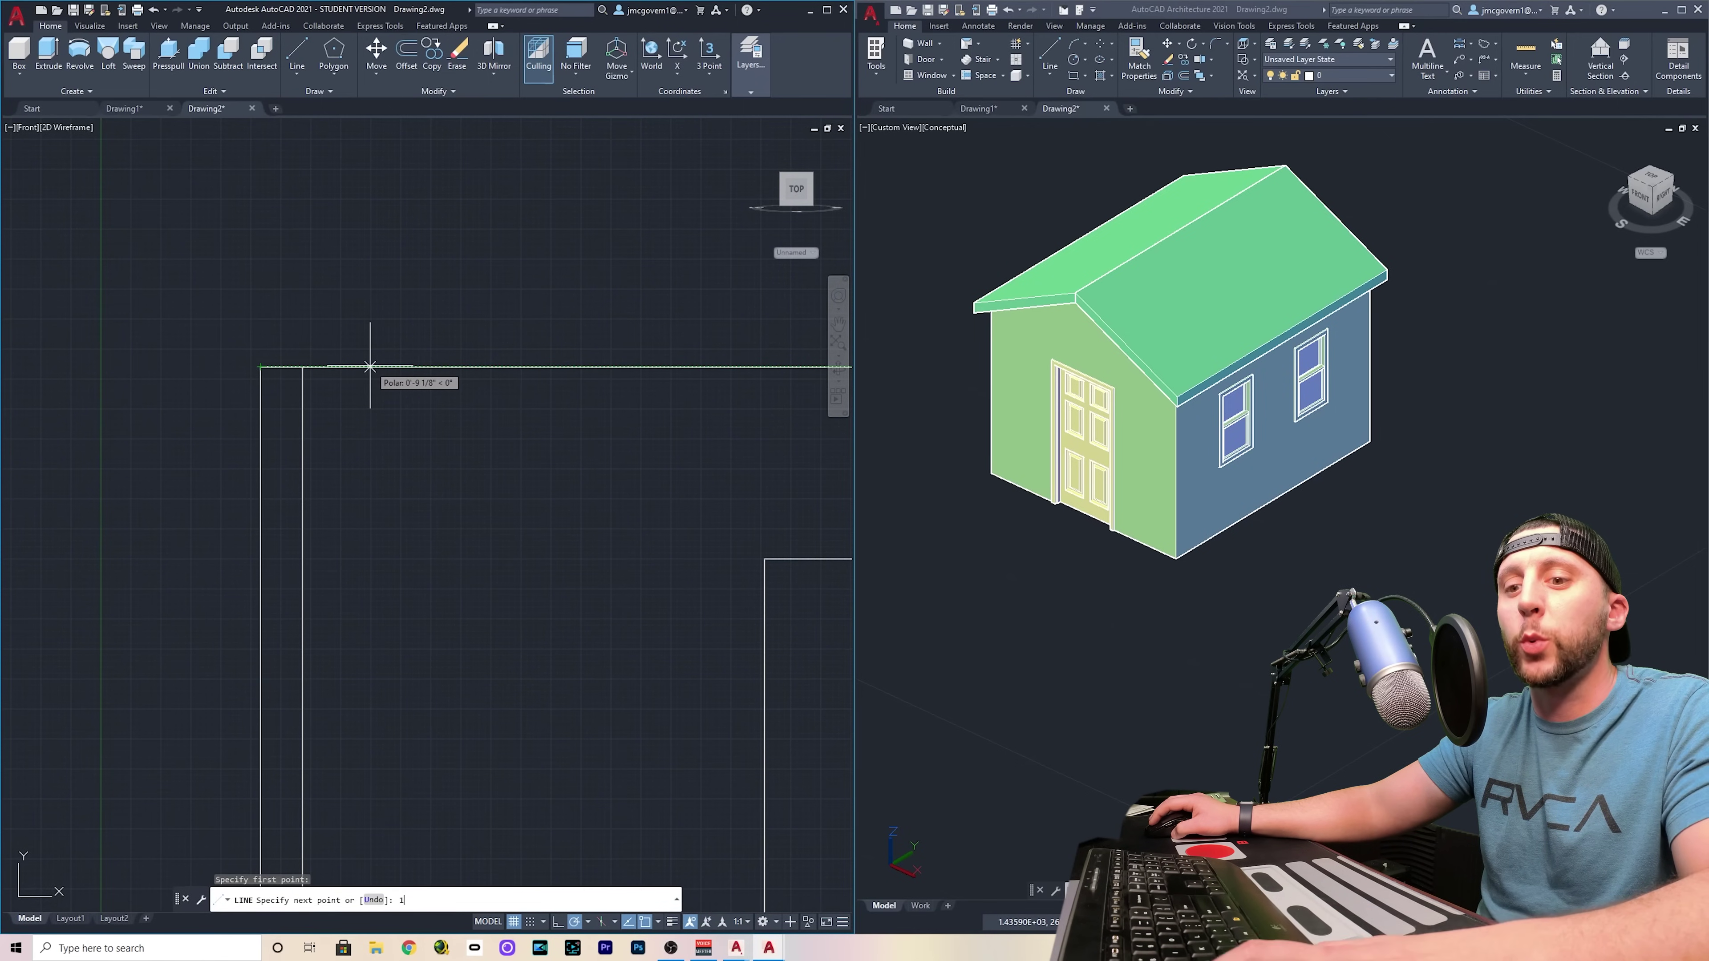
{"action": "type", "text": "12"}
{"action": "key", "text": "Return"}
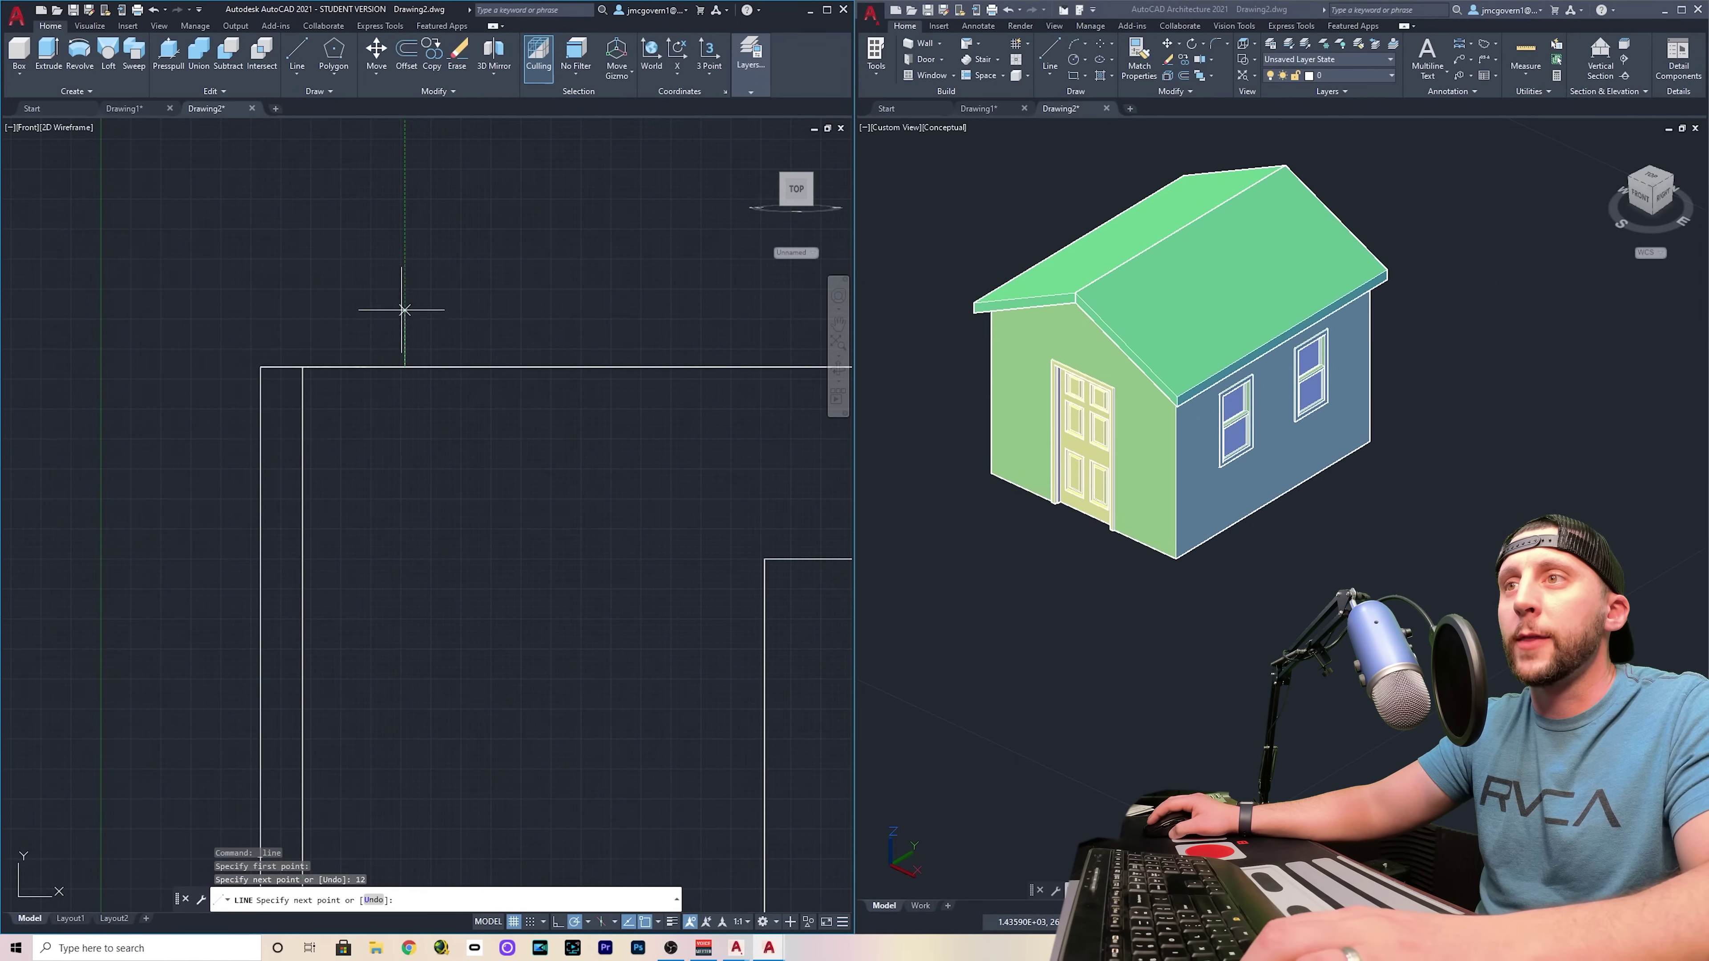
{"action": "type", "text": "6"}
{"action": "key", "text": "Return"}
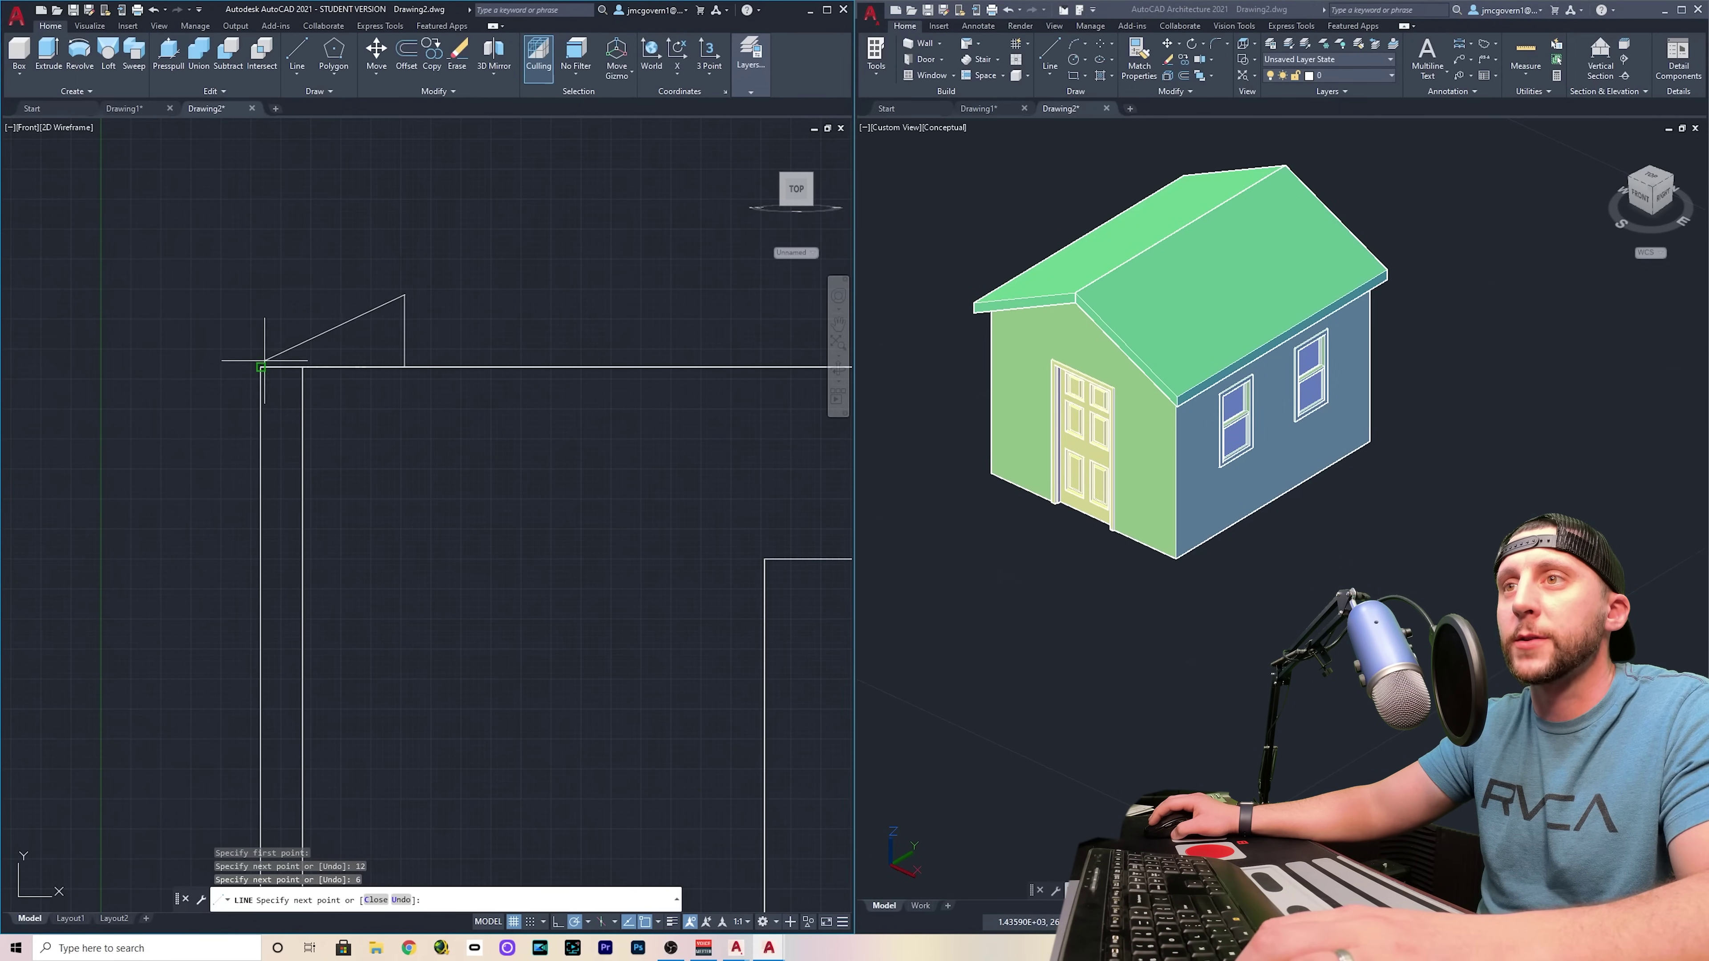
{"action": "key", "text": "Escape"}
Delete the slope triangle's horizontal and vertical legs, keeping only the sloped line
{"action": "left_click", "coordinate": [364, 368]}
{"action": "left_click", "coordinate": [404, 342]}
{"action": "key", "text": "Delete"}
{"action": "scroll", "coordinate": [564, 336], "scroll_direction": "down", "scroll_amount": 3}
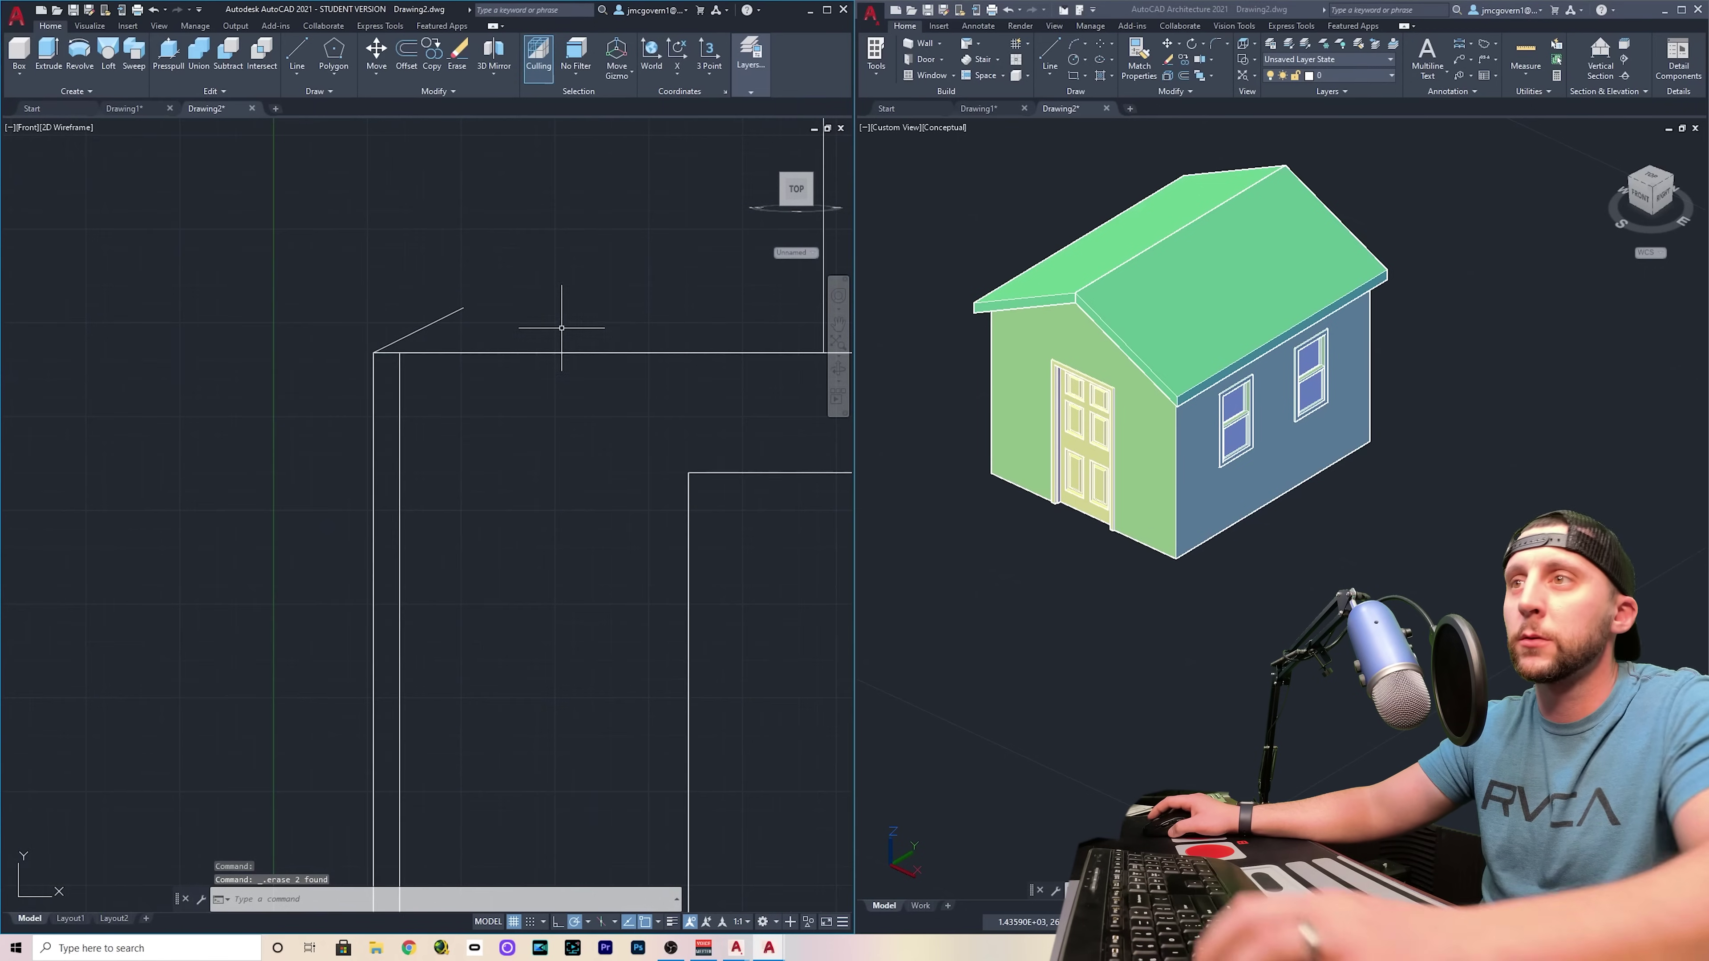
Extend the short sloped line to the vertical centre line above the door wall
{"action": "type", "text": "ex"}
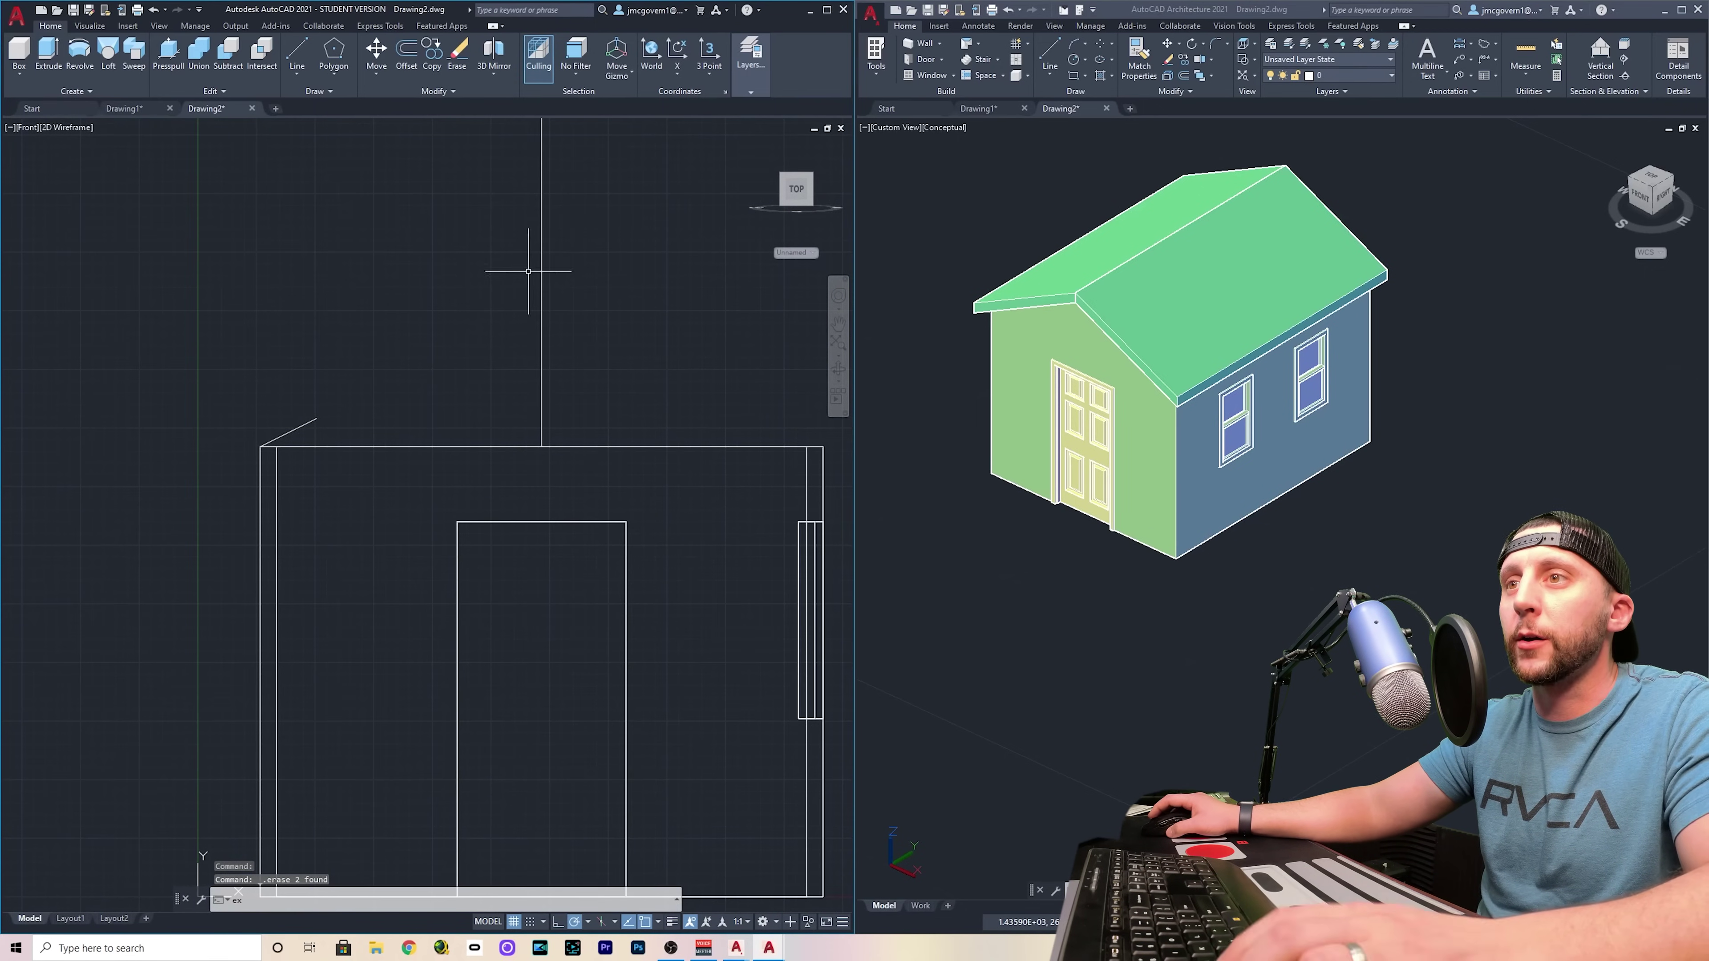
{"action": "key", "text": "Return"}
{"action": "left_click", "coordinate": [314, 421]}
{"action": "scroll", "coordinate": [644, 367], "scroll_direction": "up", "scroll_amount": 2}
{"action": "middle_click_drag", "start_coordinate": [644, 367], "coordinate": [534, 393]}
{"action": "scroll", "coordinate": [563, 412], "scroll_direction": "down", "scroll_amount": 2}
{"action": "key", "text": "Escape"}
Trim the part of the vertical centre line that rises above the sloped roof line
{"action": "type", "text": "tr"}
{"action": "key", "text": "Return"}
{"action": "left_click", "coordinate": [427, 265]}
{"action": "key", "text": "Escape"}
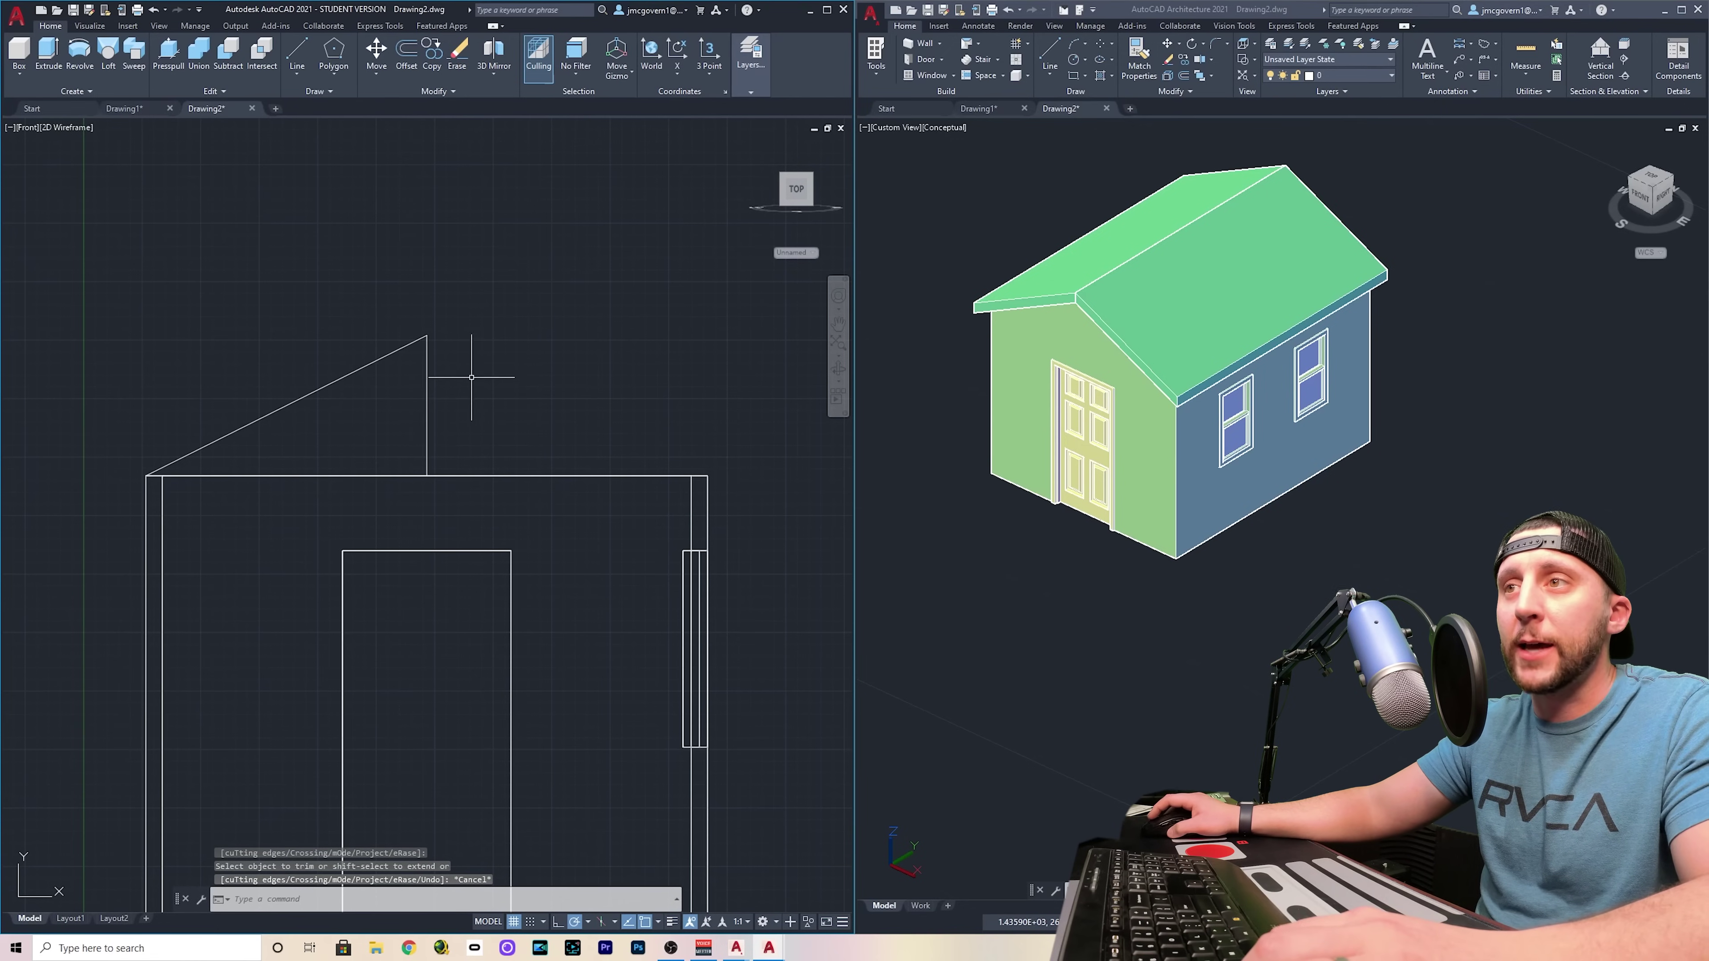
Mirror the sloped roof line about the vertical centre line, keeping the source line
{"action": "left_click", "coordinate": [383, 358]}
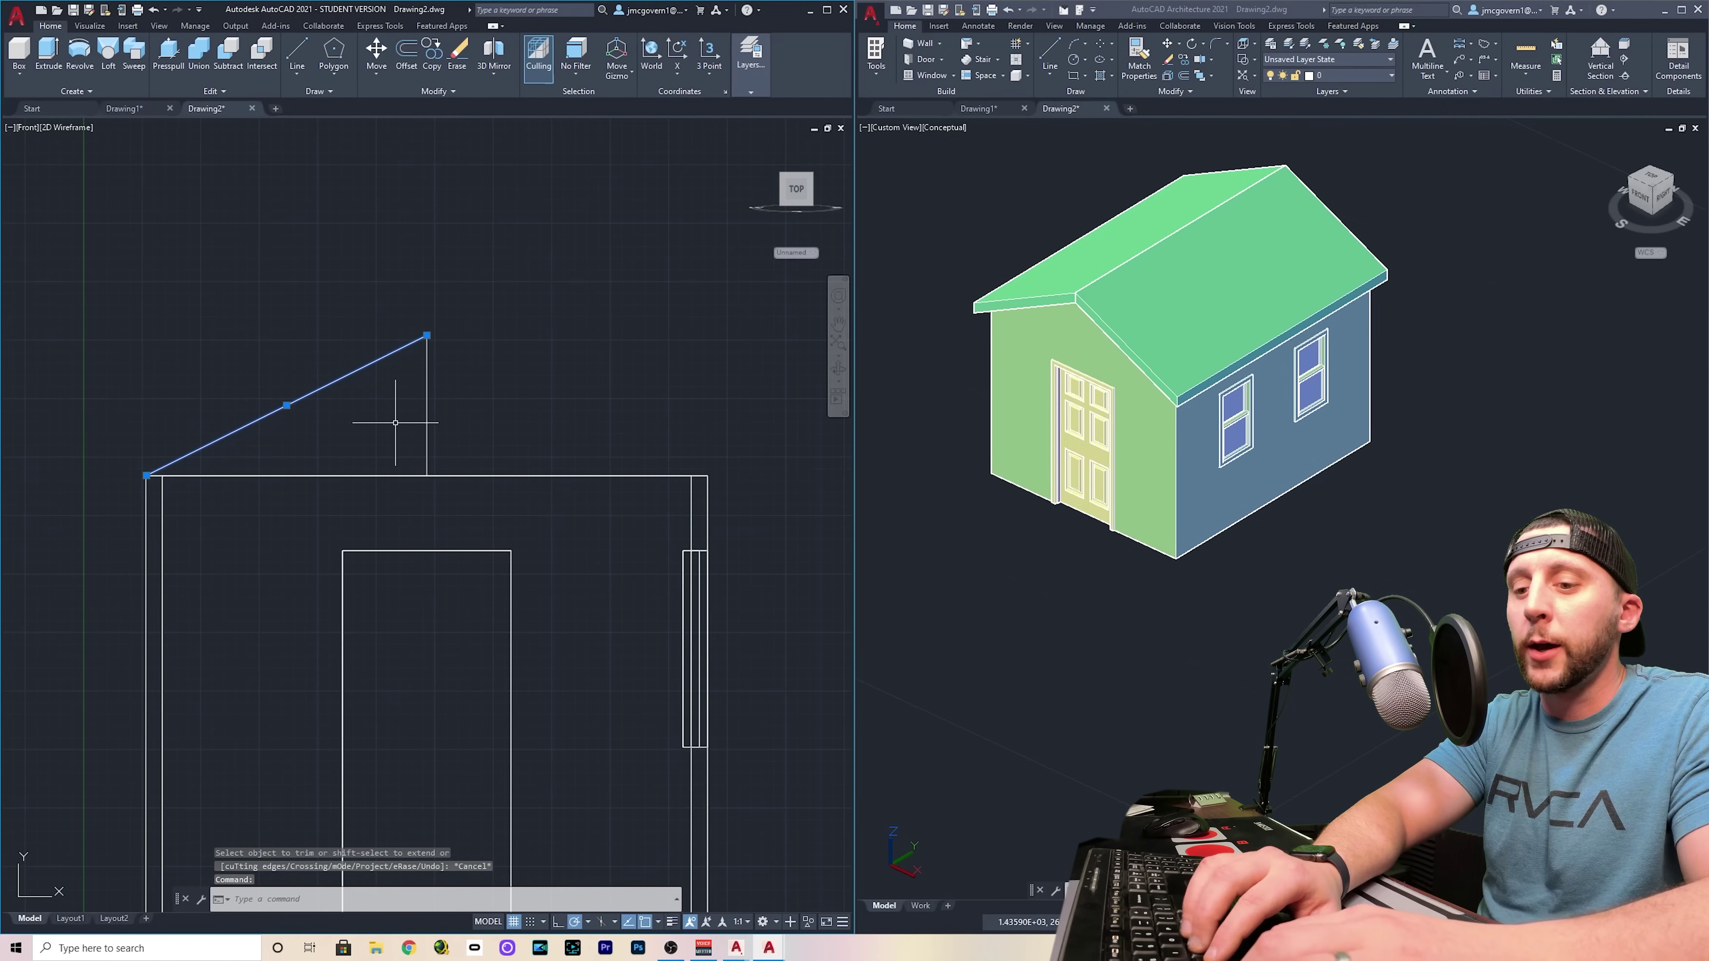
{"action": "key", "text": "Escape"}
{"action": "type", "text": "mirror"}
{"action": "key", "text": "Return"}
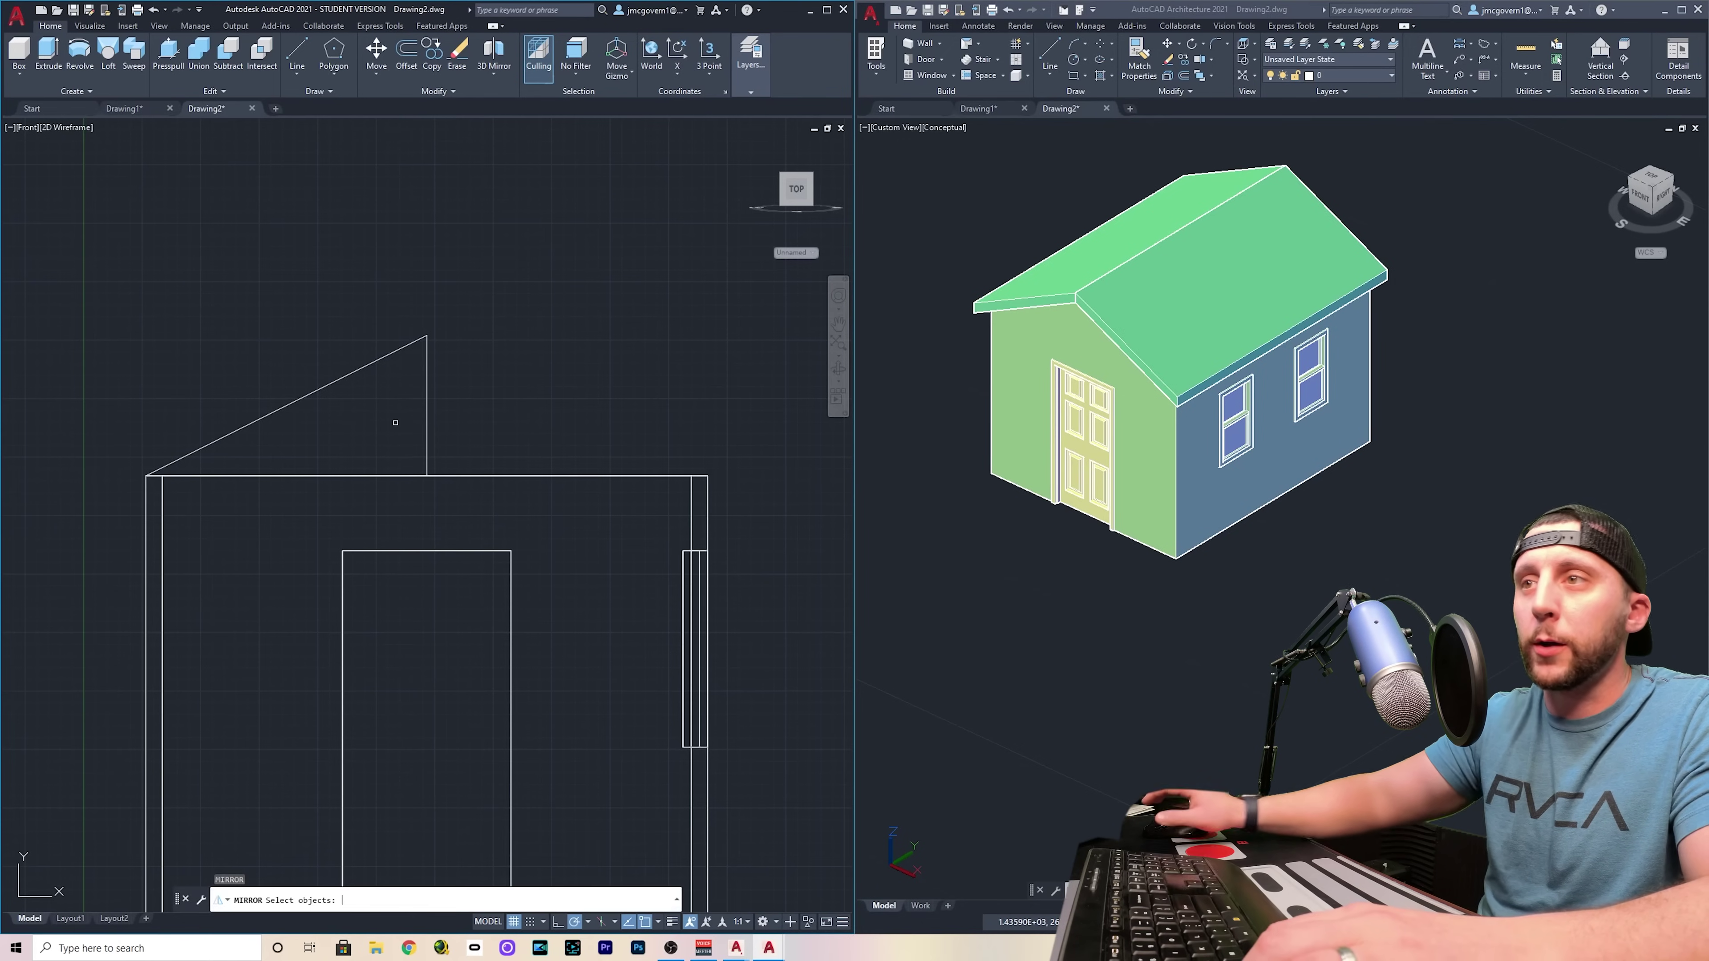
{"action": "left_click", "coordinate": [381, 360]}
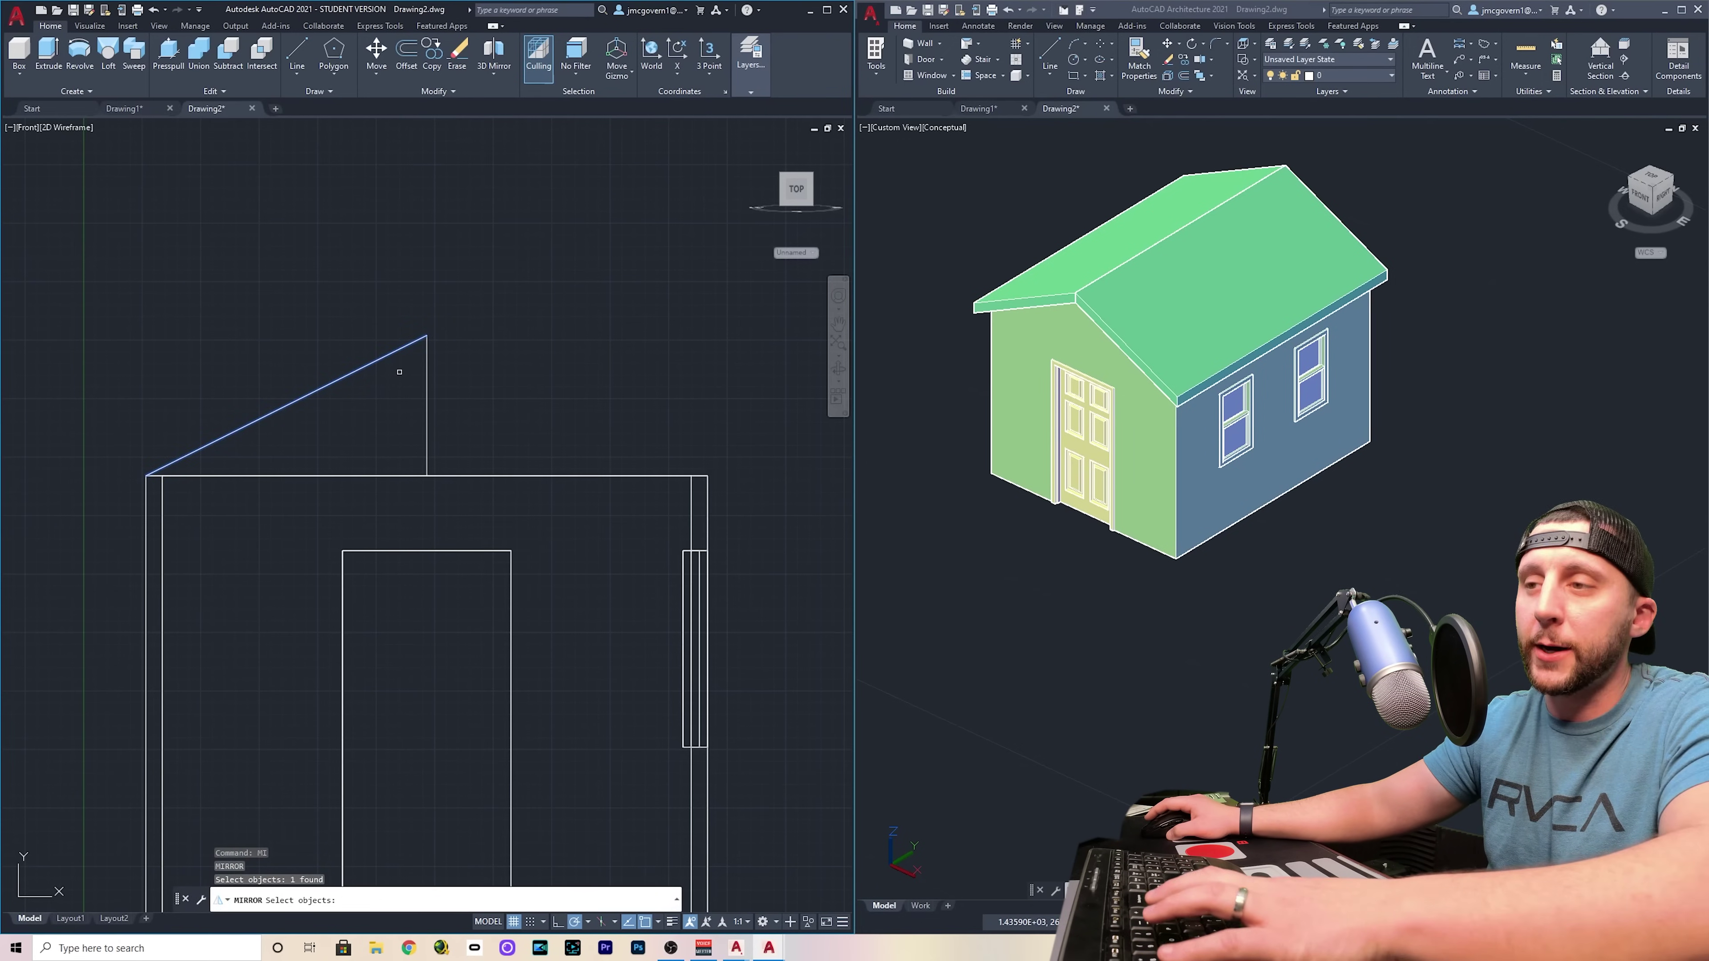
{"action": "key", "text": "Return"}
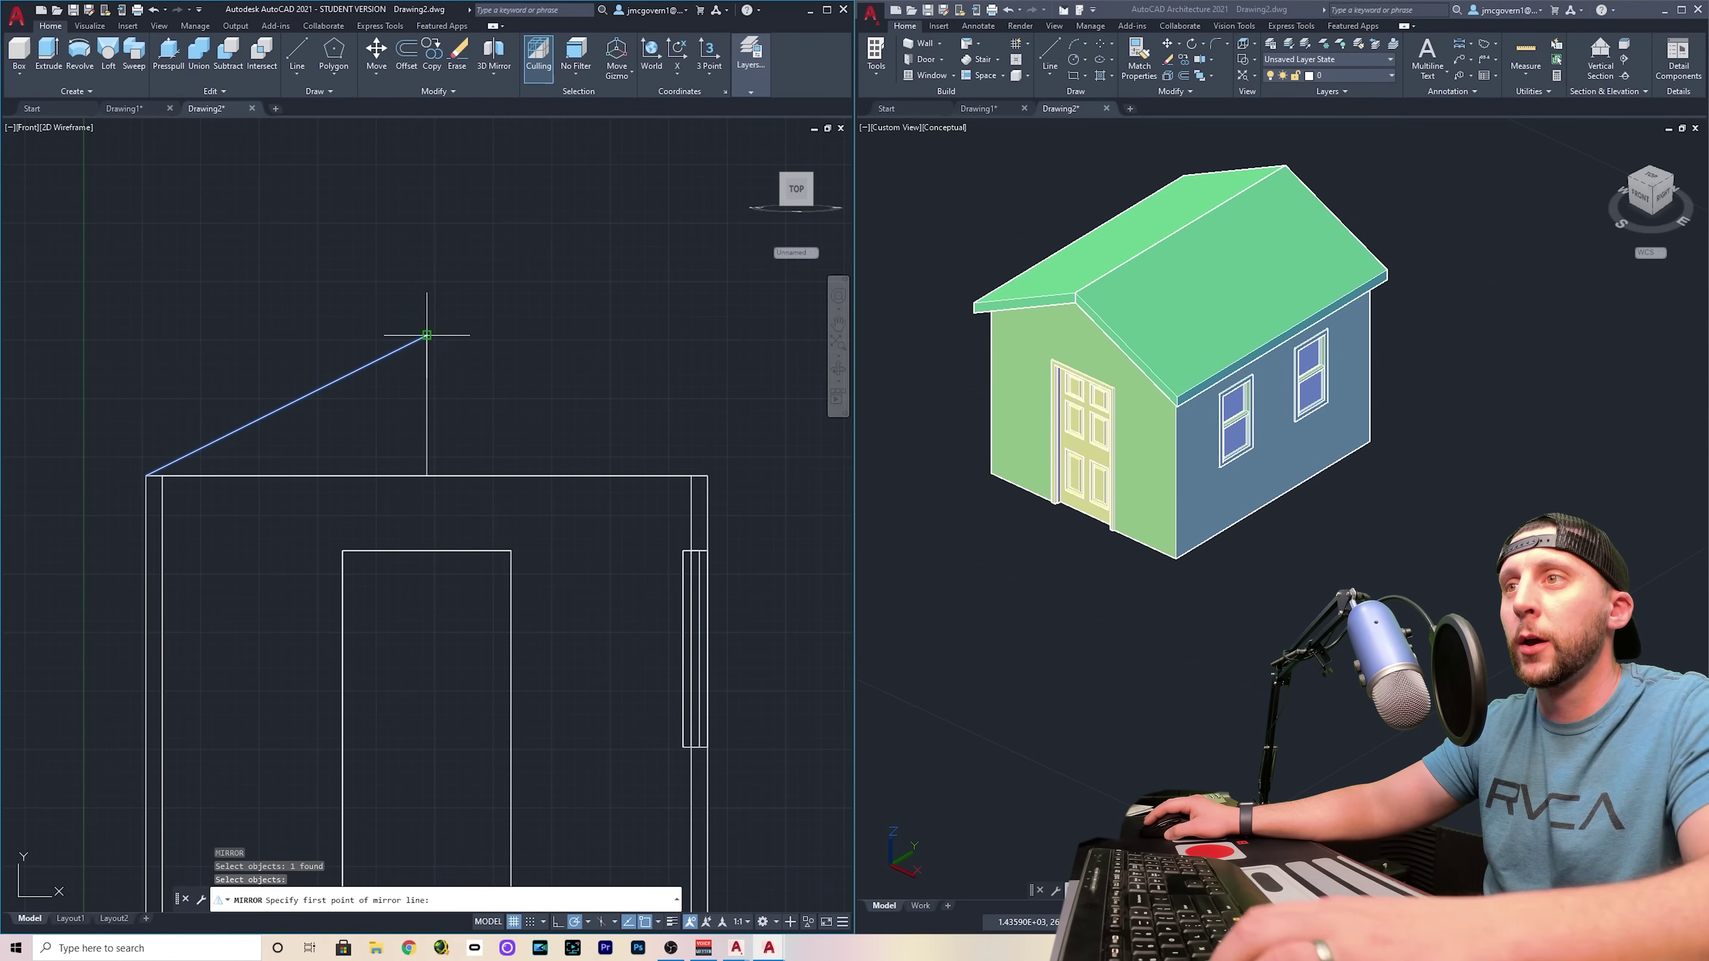
{"action": "left_click", "coordinate": [426, 335]}
{"action": "left_click", "coordinate": [426, 475]}
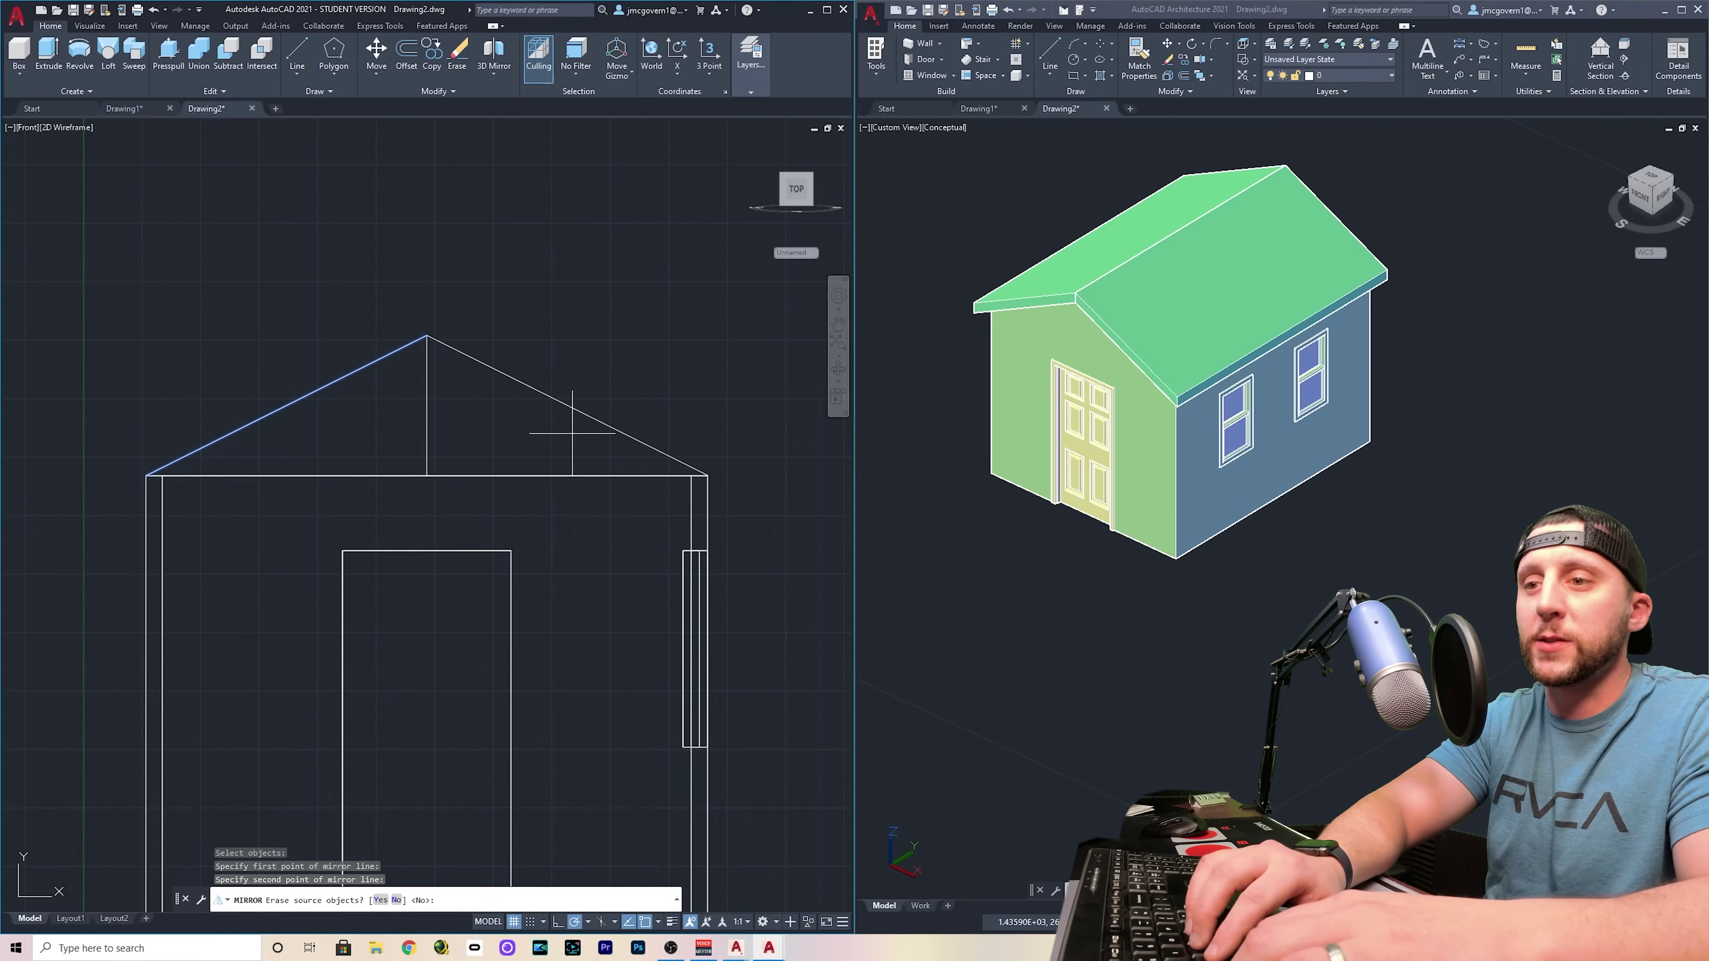
{"action": "type", "text": "no"}
{"action": "key", "text": "Return"}
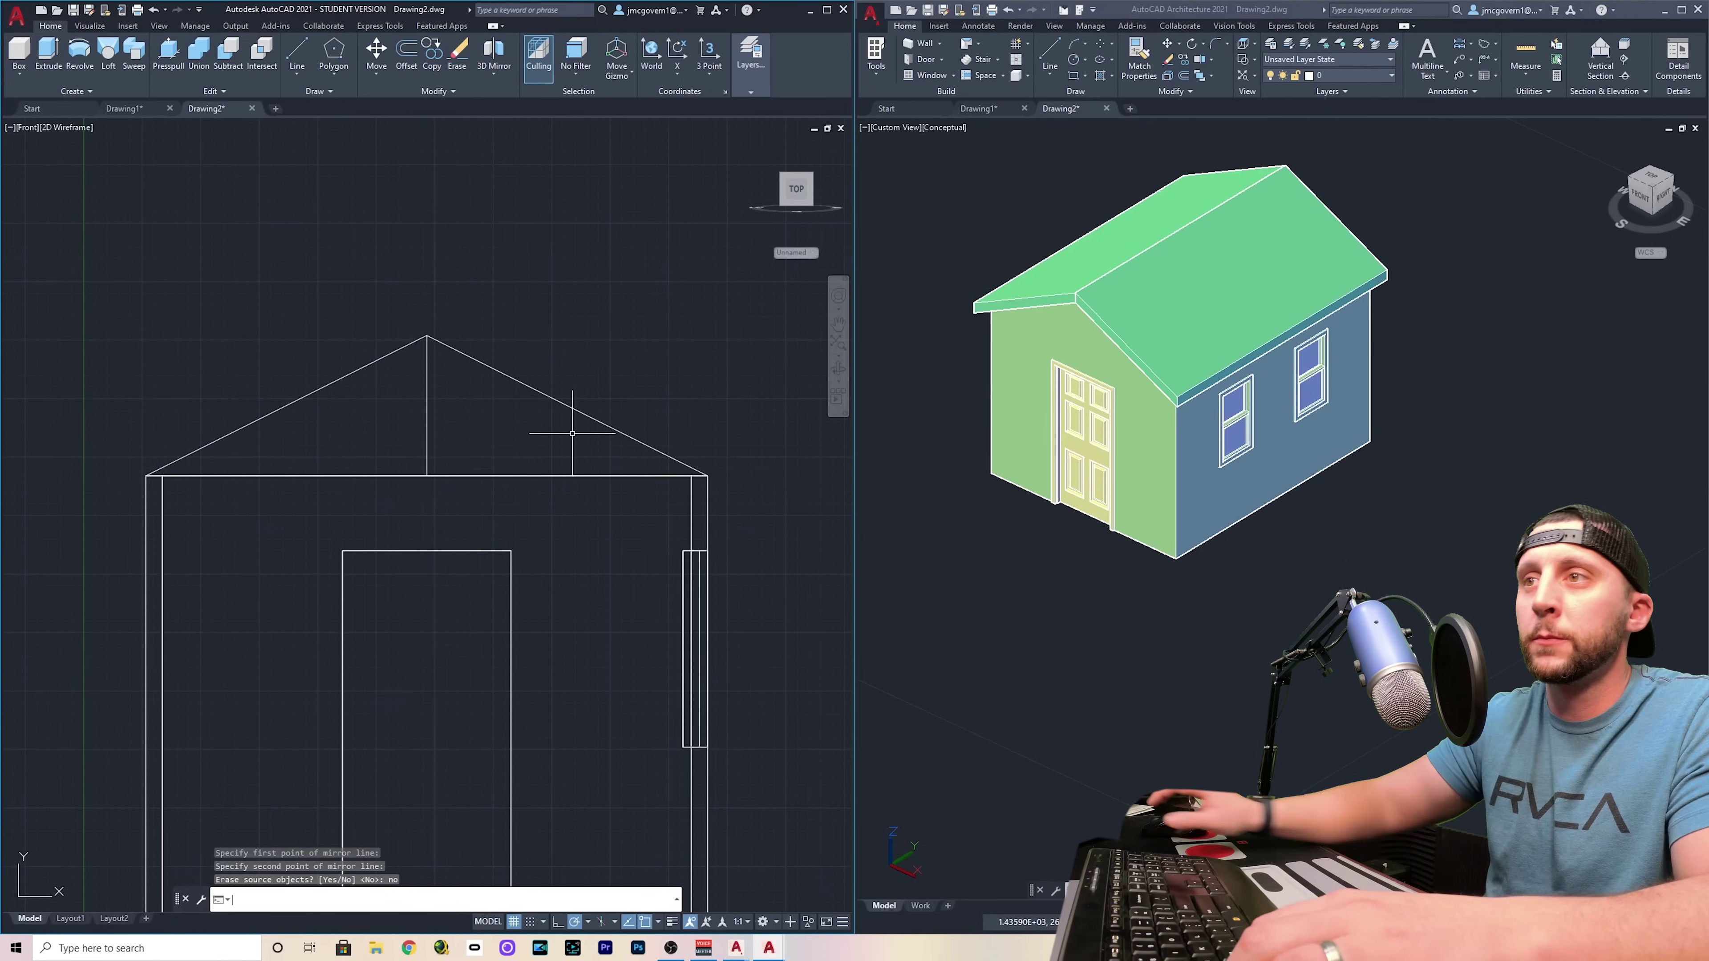
Delete the vertical centre line inside the gable triangle
{"action": "left_click", "coordinate": [465, 414]}
{"action": "left_click", "coordinate": [420, 401]}
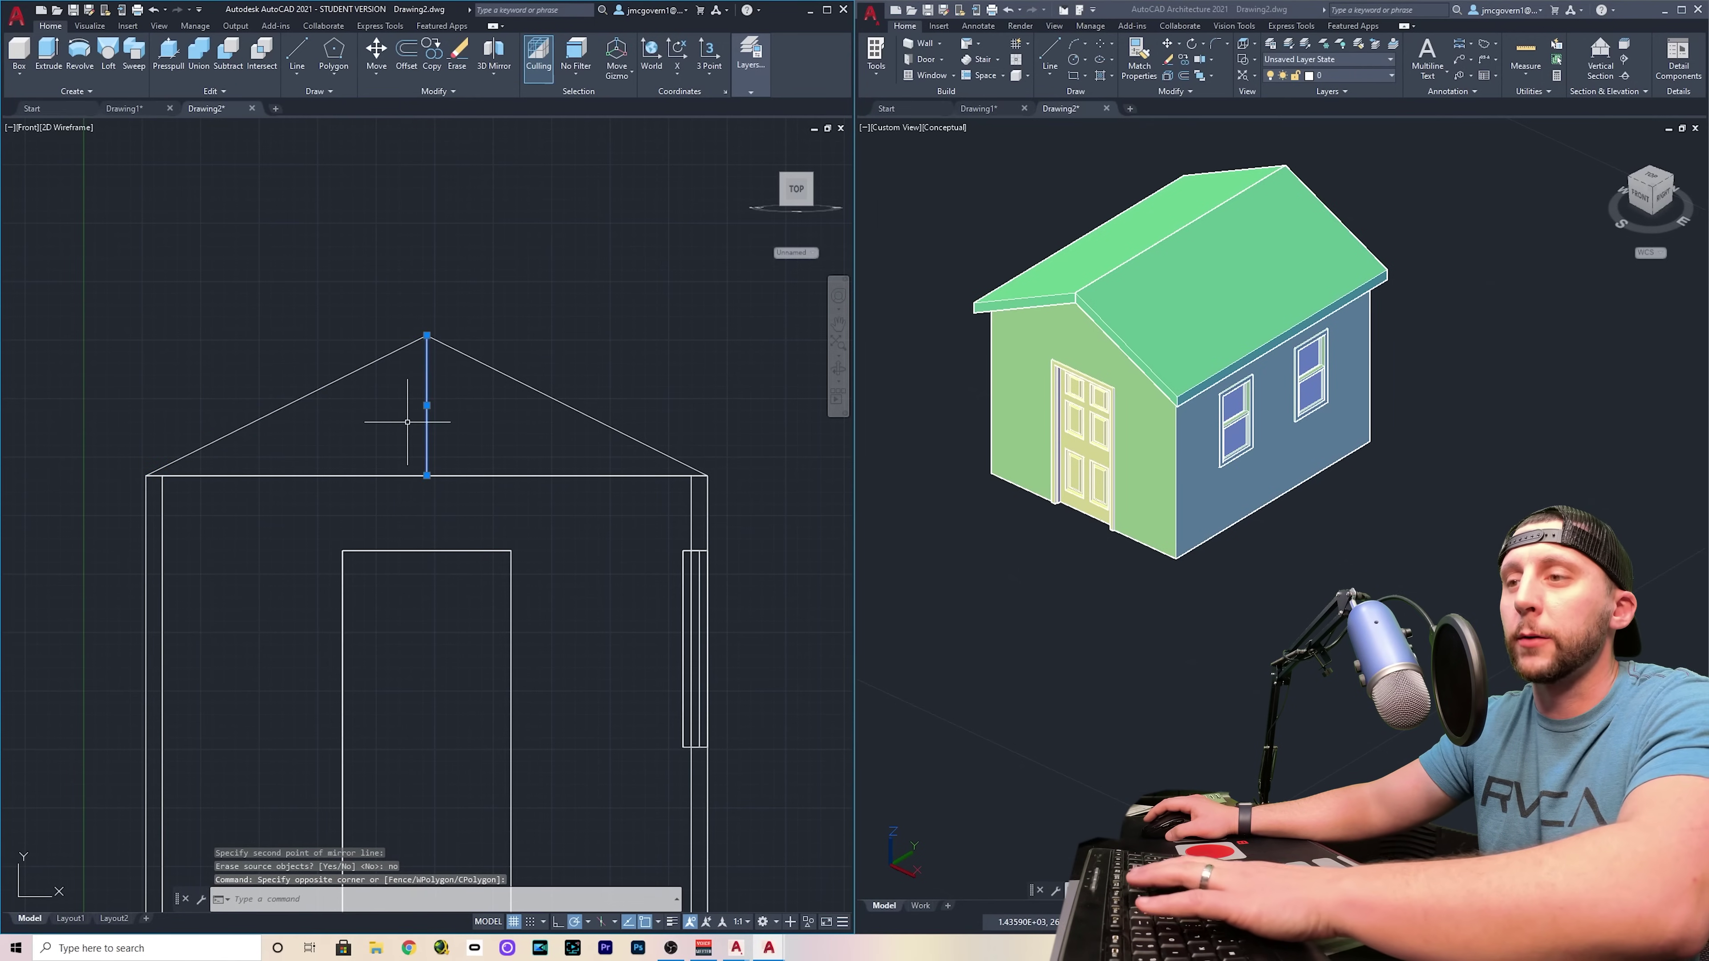
{"action": "key", "text": "Delete"}
Copy the gable triangle's two slopes and base line and paste them beside the room
{"action": "left_click", "coordinate": [446, 298]}
{"action": "left_click", "coordinate": [409, 432]}
{"action": "left_click", "coordinate": [409, 475]}
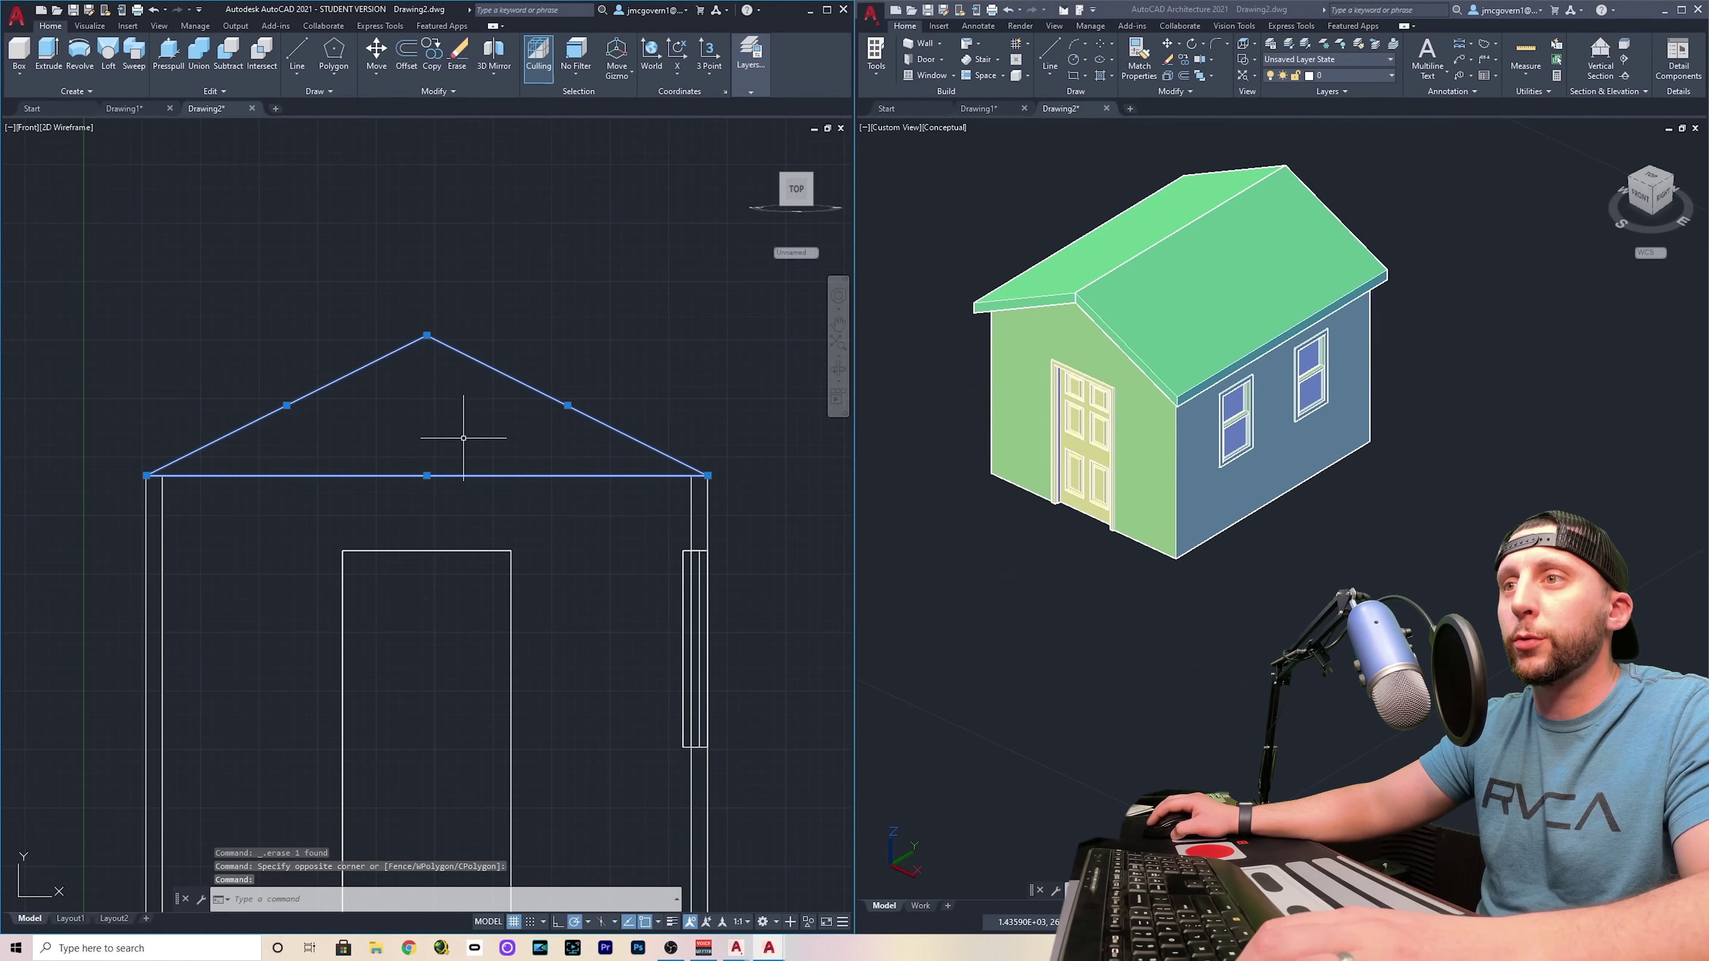
{"action": "scroll", "coordinate": [404, 414], "scroll_direction": "down", "scroll_amount": 4}
{"action": "key", "text": "ctrl+c"}
{"action": "key", "text": "ctrl+v"}
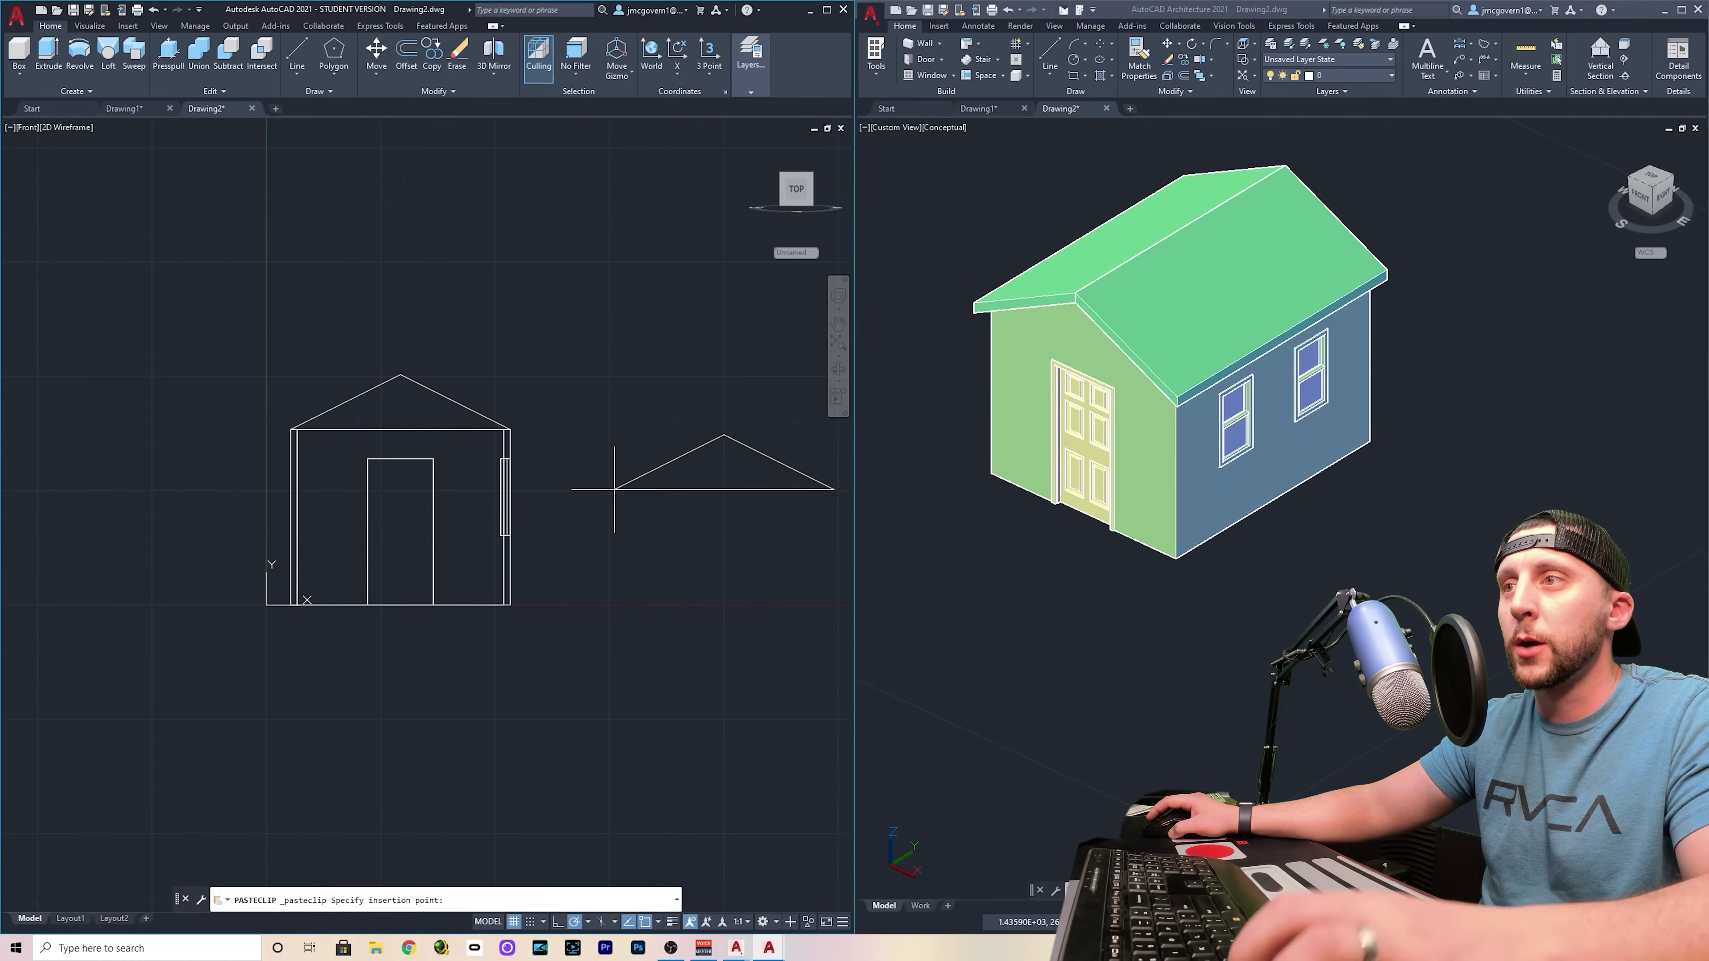
{"action": "left_click", "coordinate": [616, 491]}
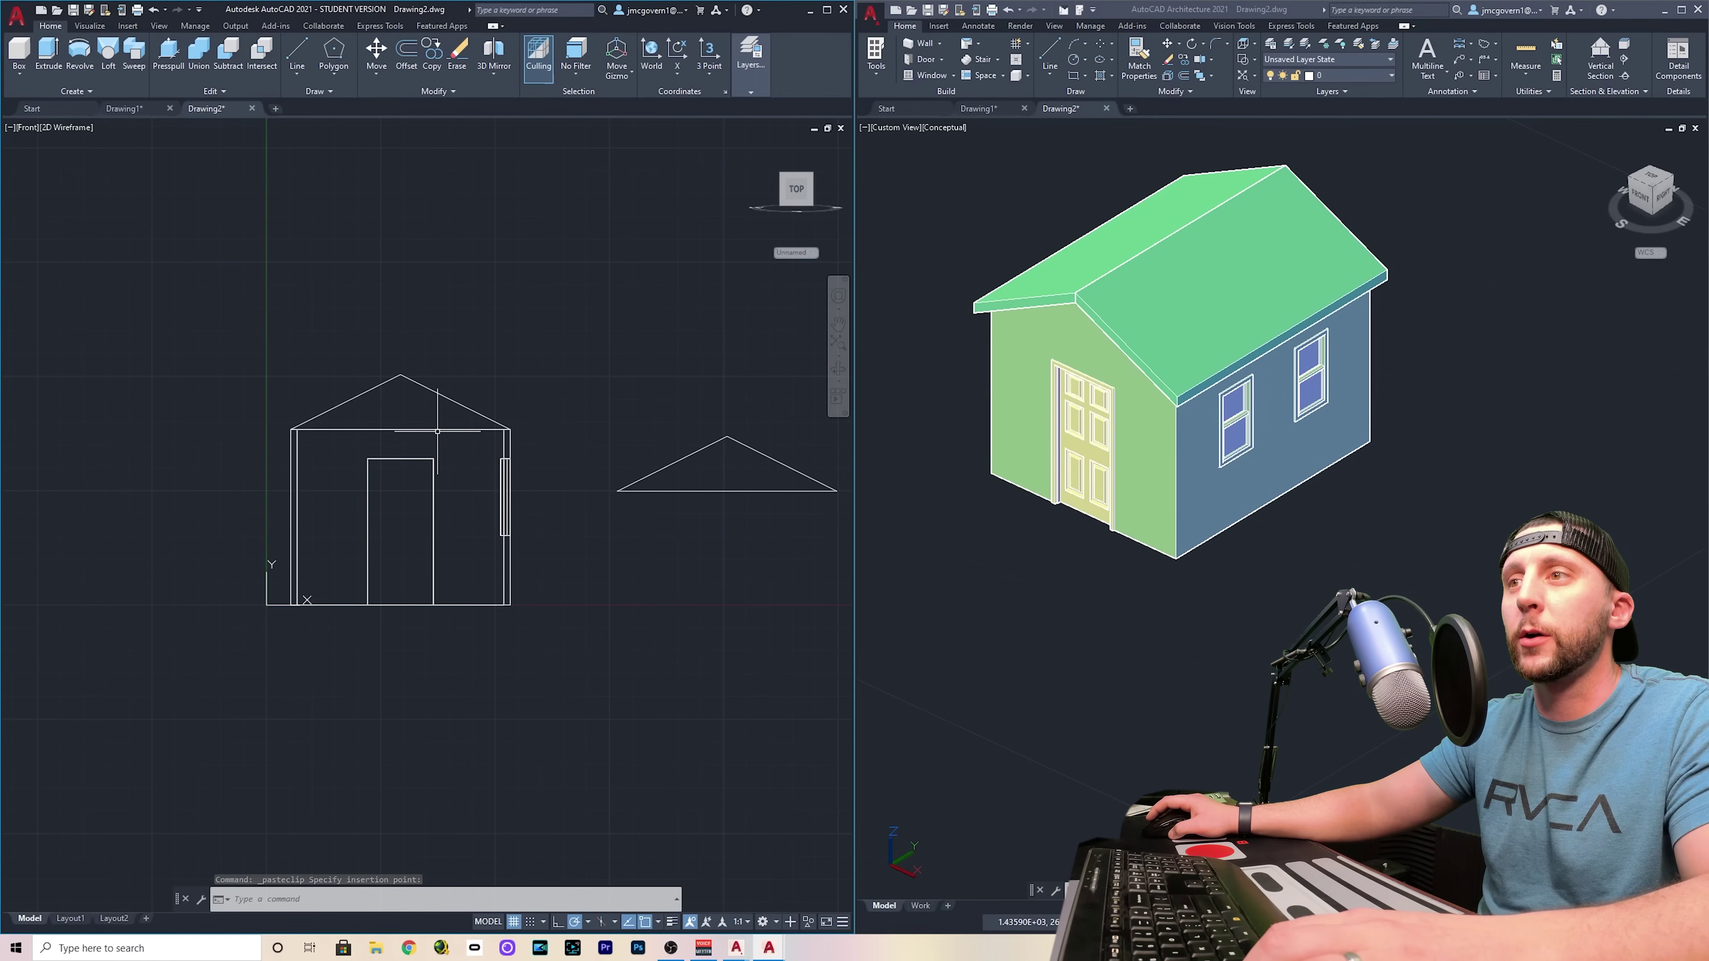
Try to join the pasted triangle's three lines into one polyline and check its base line by selecting it
{"action": "left_click", "coordinate": [767, 435]}
{"action": "left_click", "coordinate": [641, 512]}
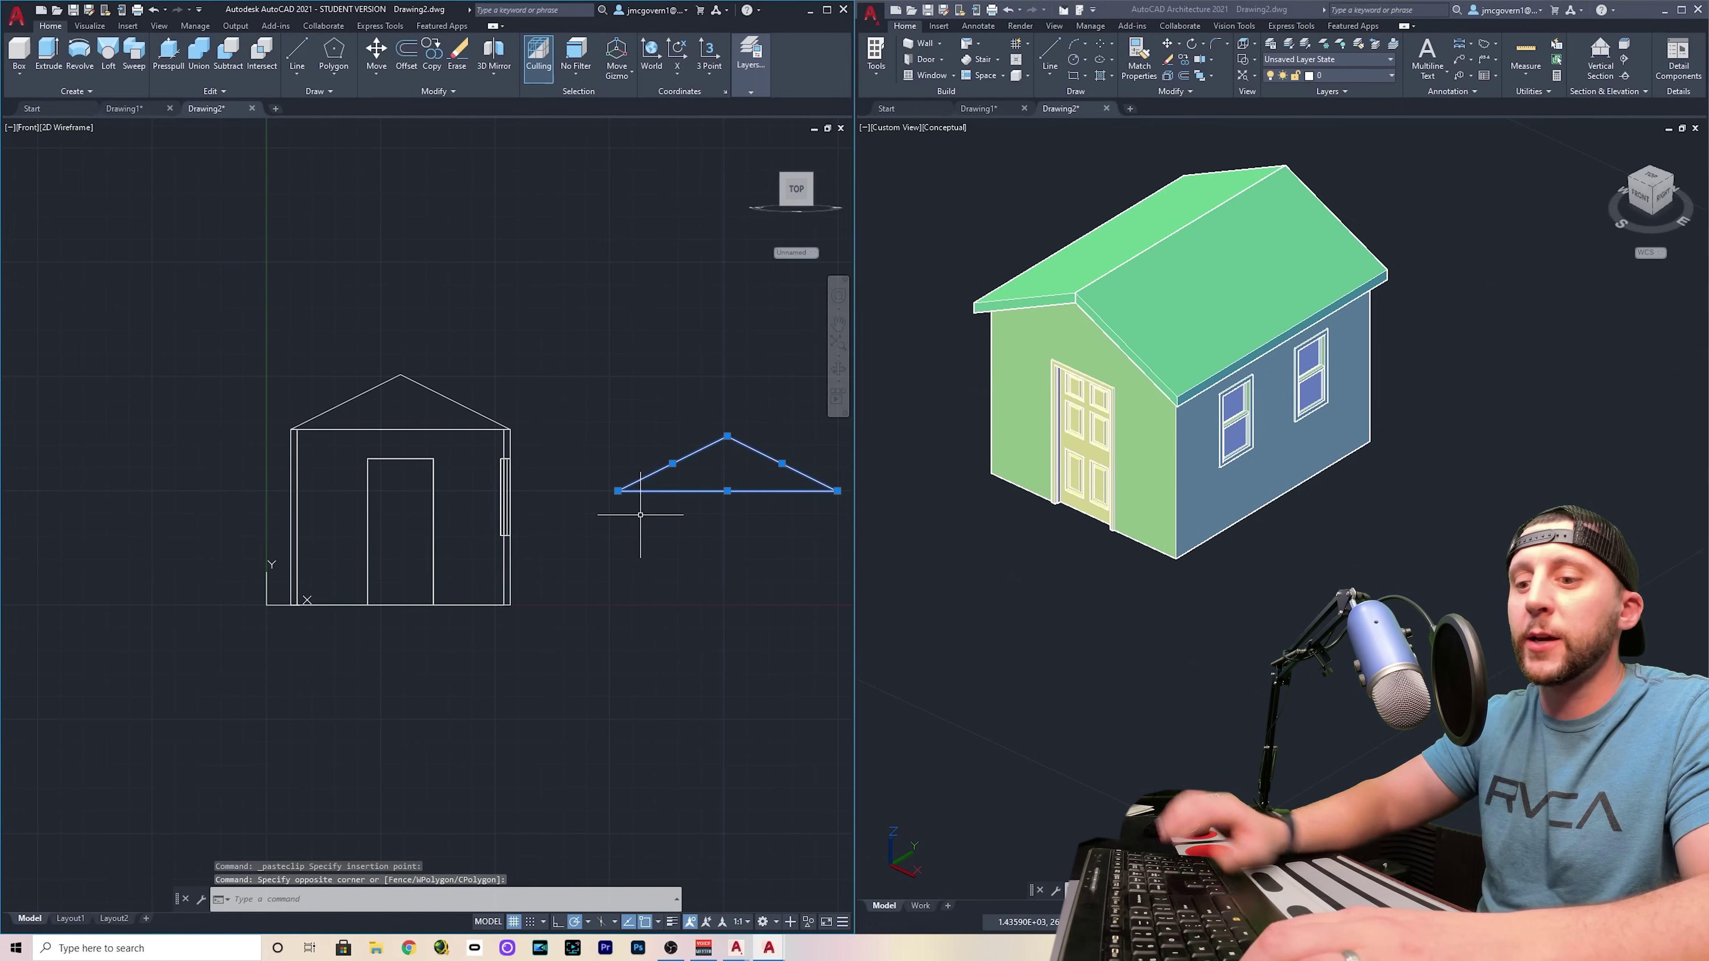
{"action": "type", "text": "join"}
{"action": "key", "text": "Return"}
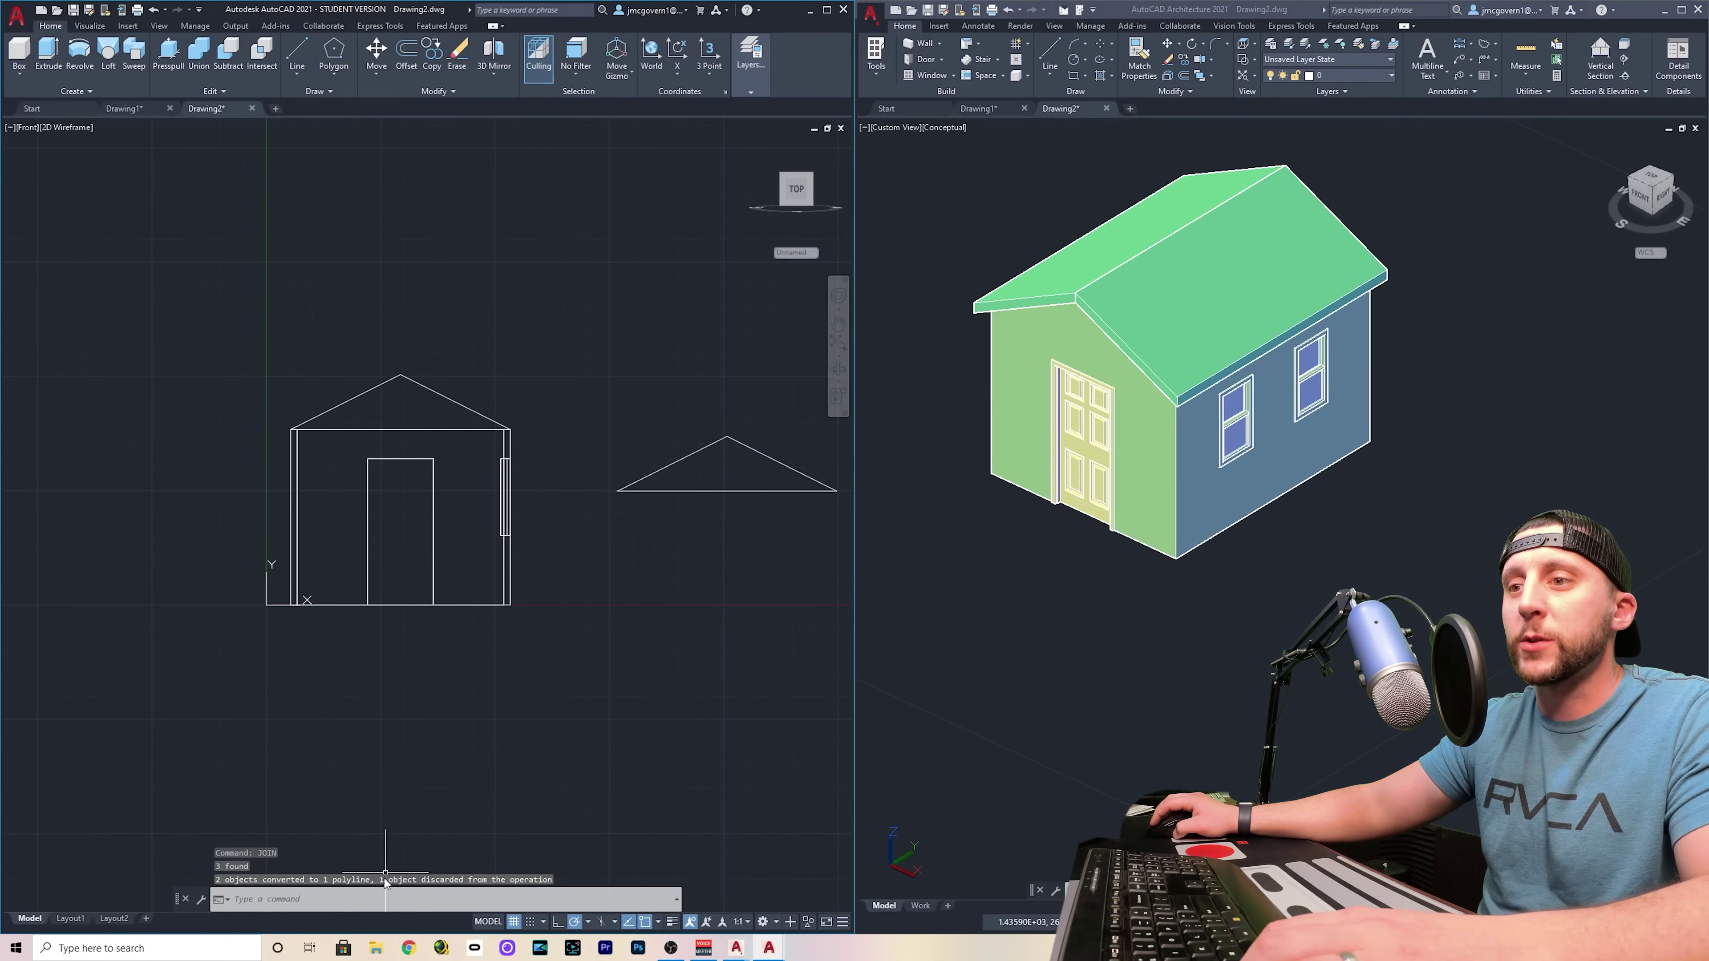
{"action": "left_click", "coordinate": [716, 493]}
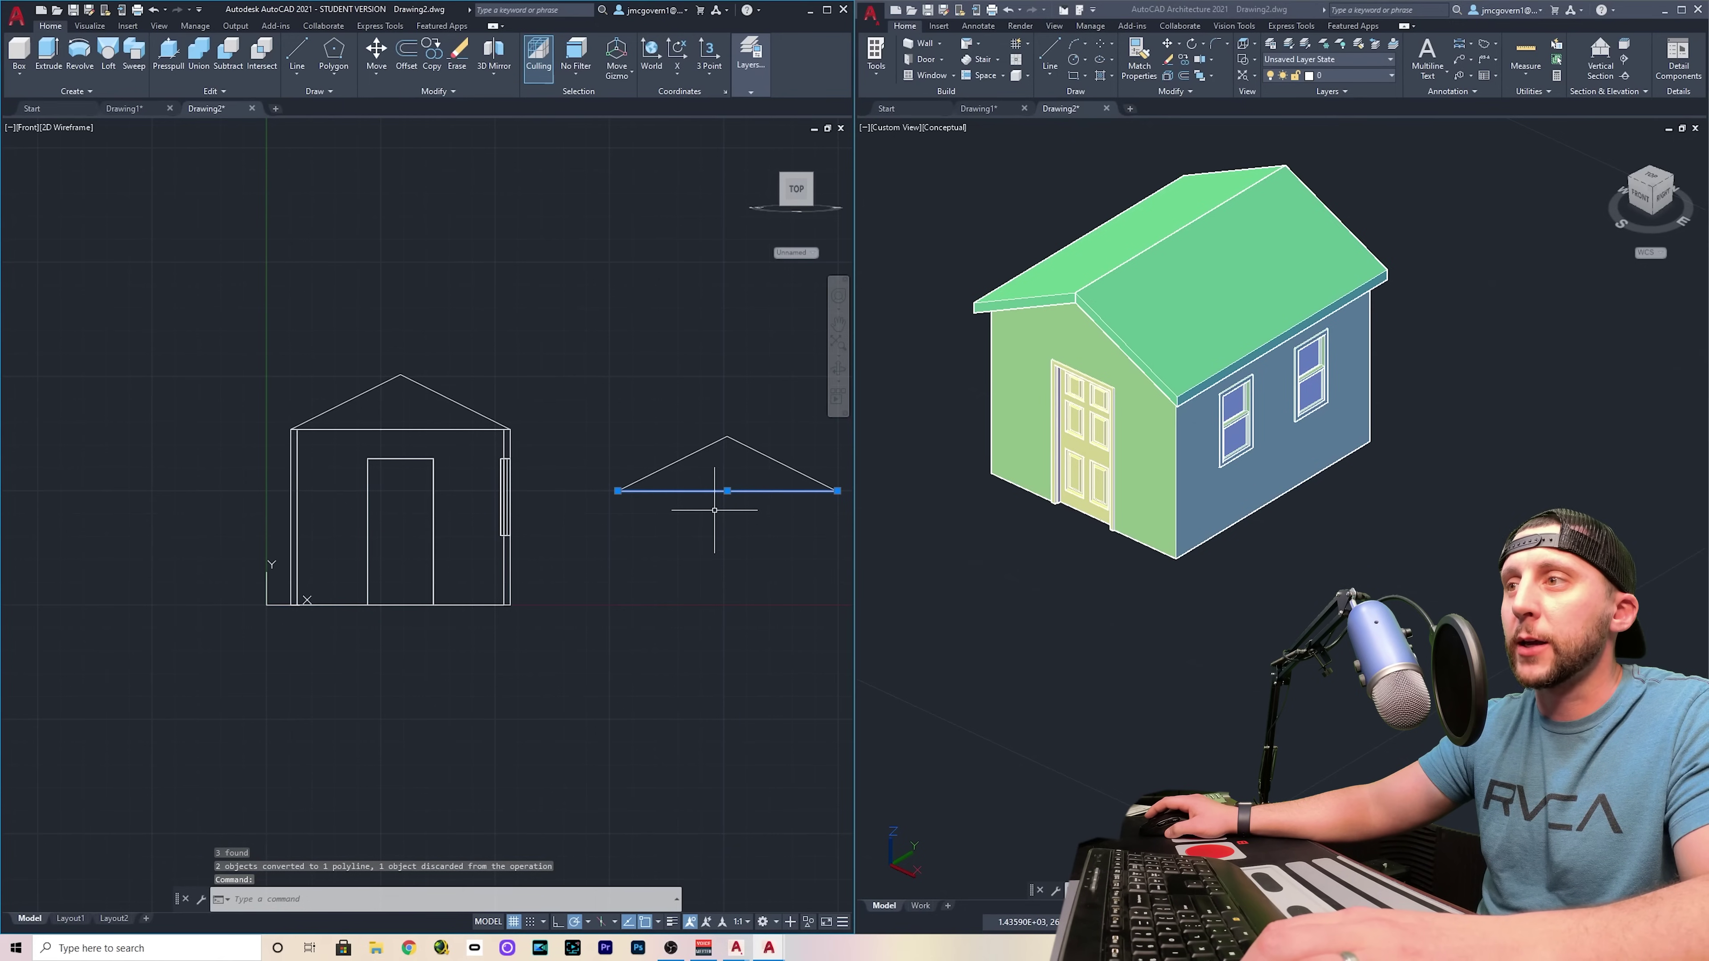
{"action": "key", "text": "Escape"}
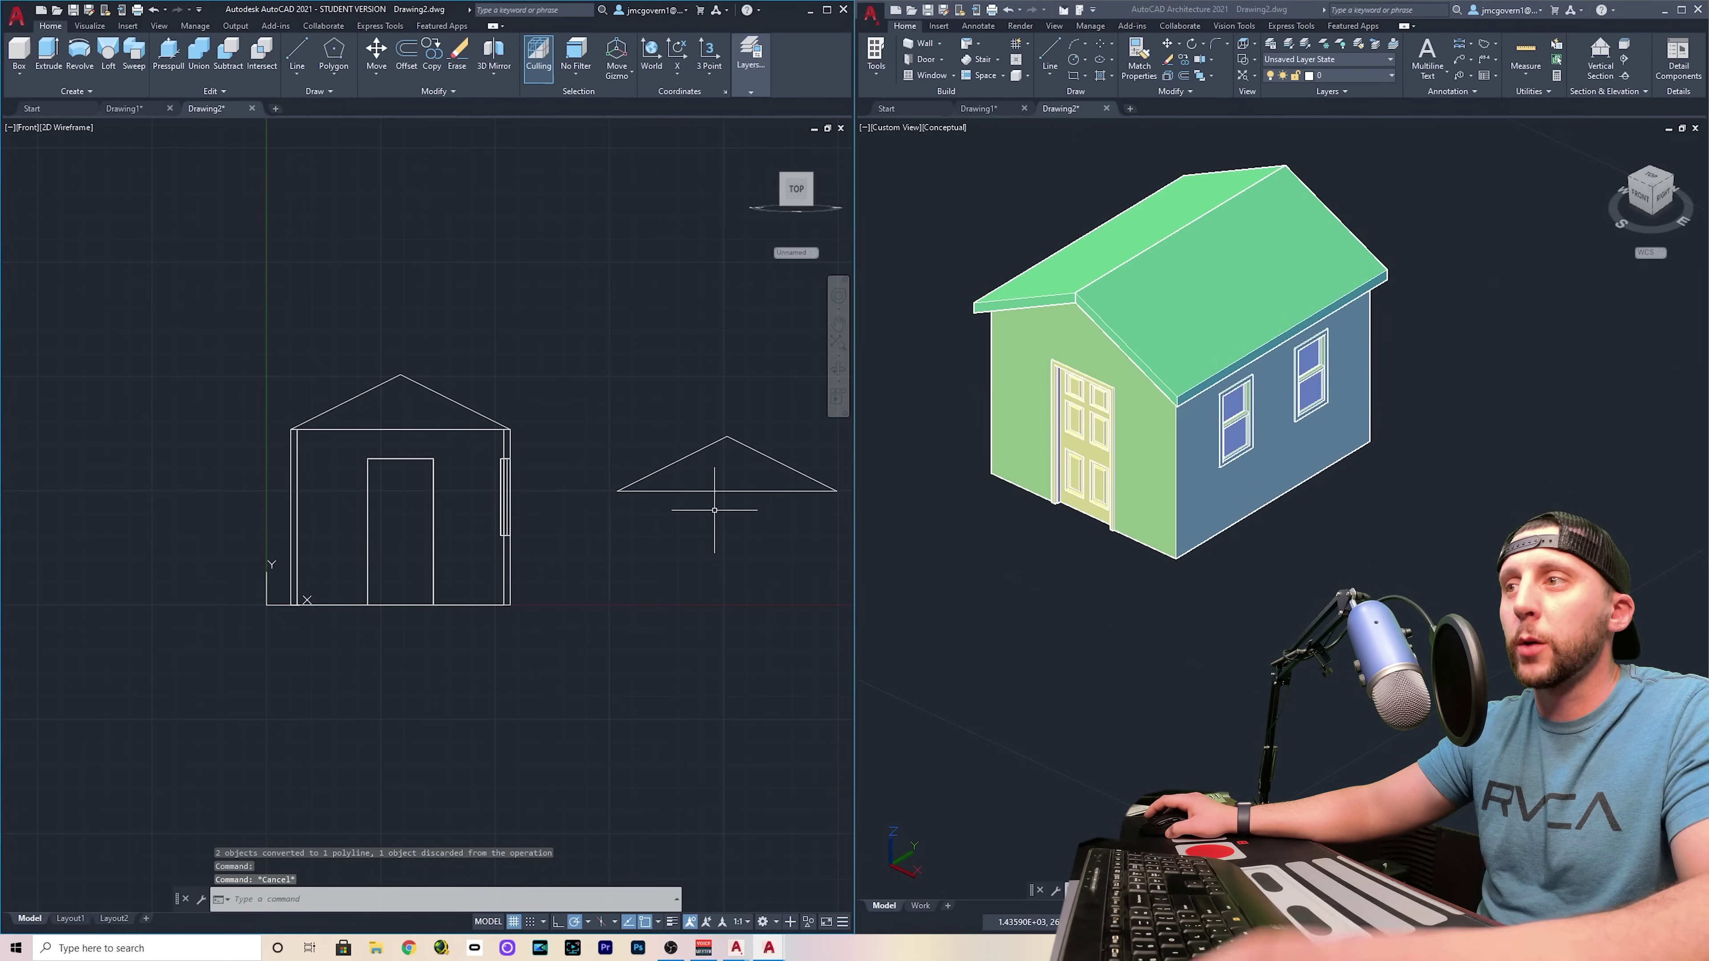
Trace the pasted gable triangle with a polyline through its left corner, peak, right corner and back to the start
{"action": "left_click", "coordinate": [301, 76]}
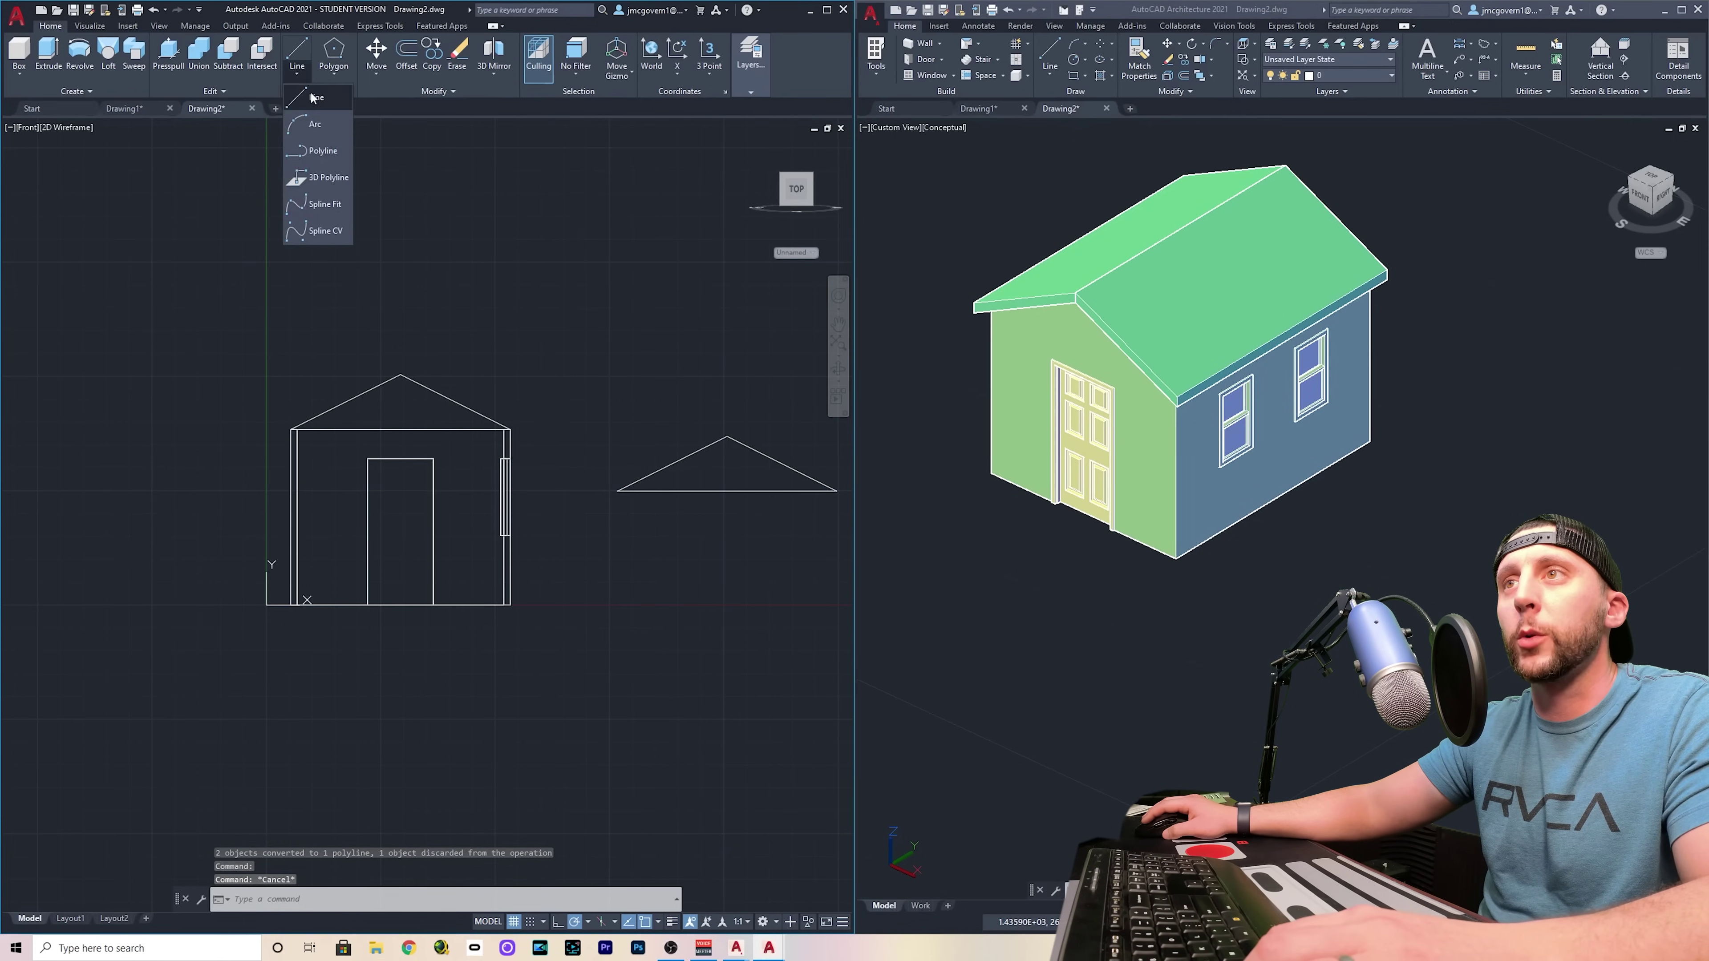
{"action": "left_click", "coordinate": [323, 151]}
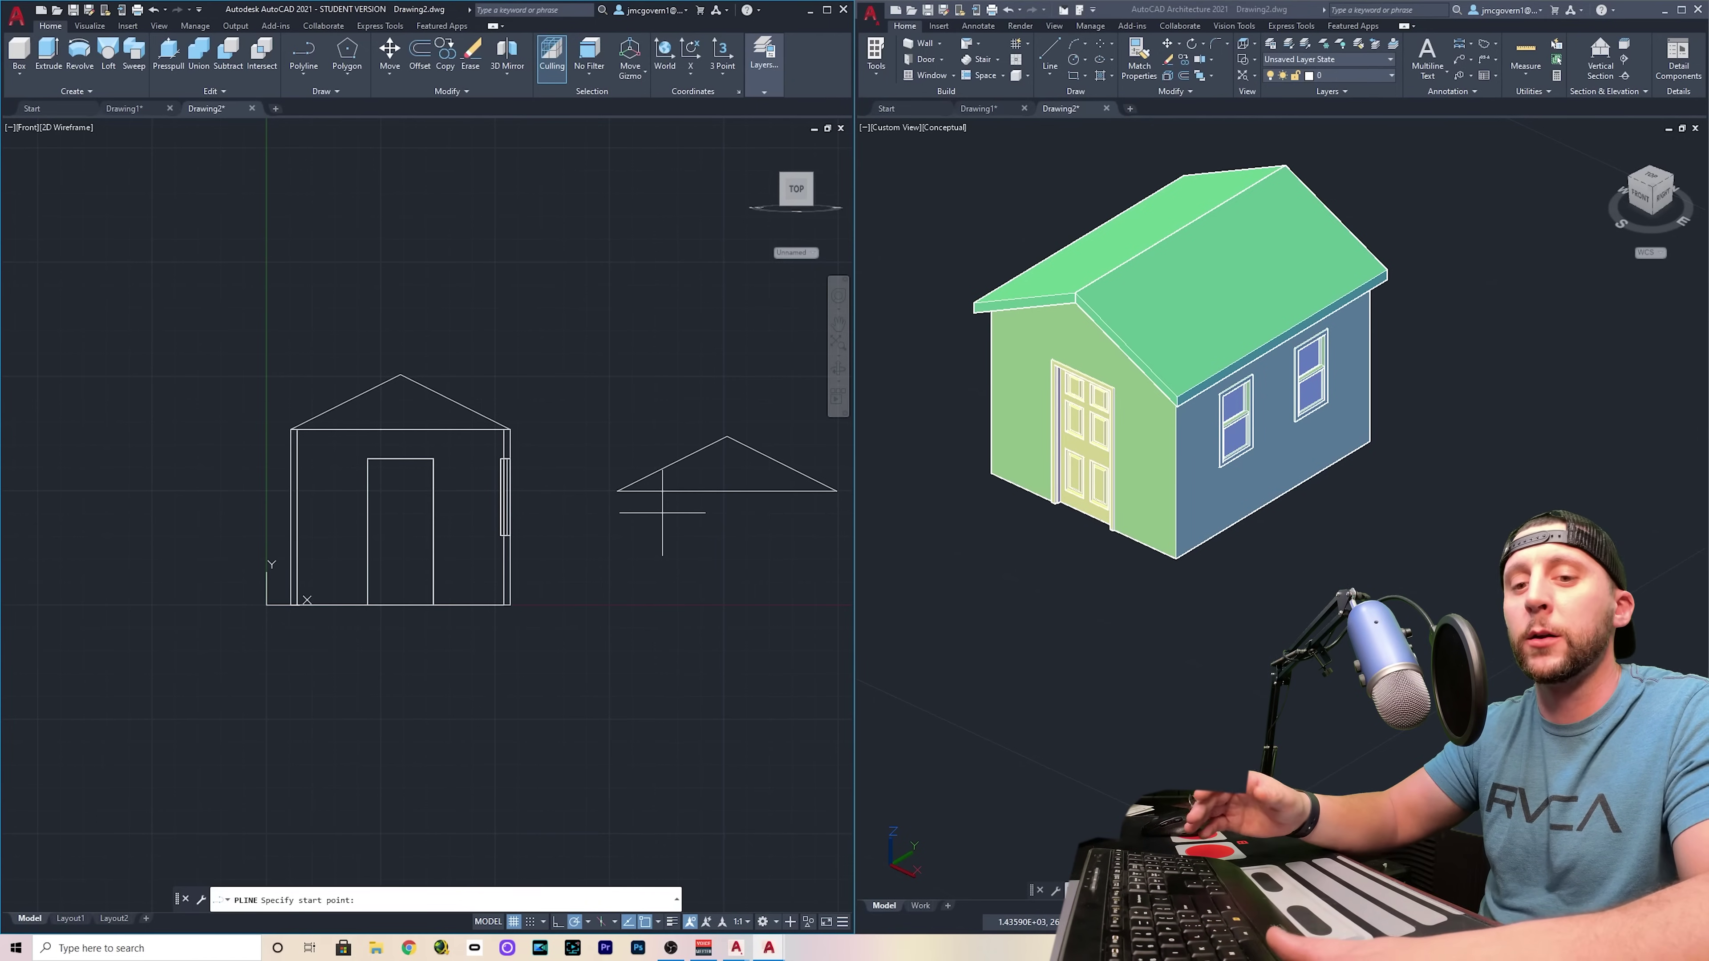
{"action": "left_click", "coordinate": [617, 491]}
{"action": "left_click", "coordinate": [727, 436]}
{"action": "left_click", "coordinate": [837, 491]}
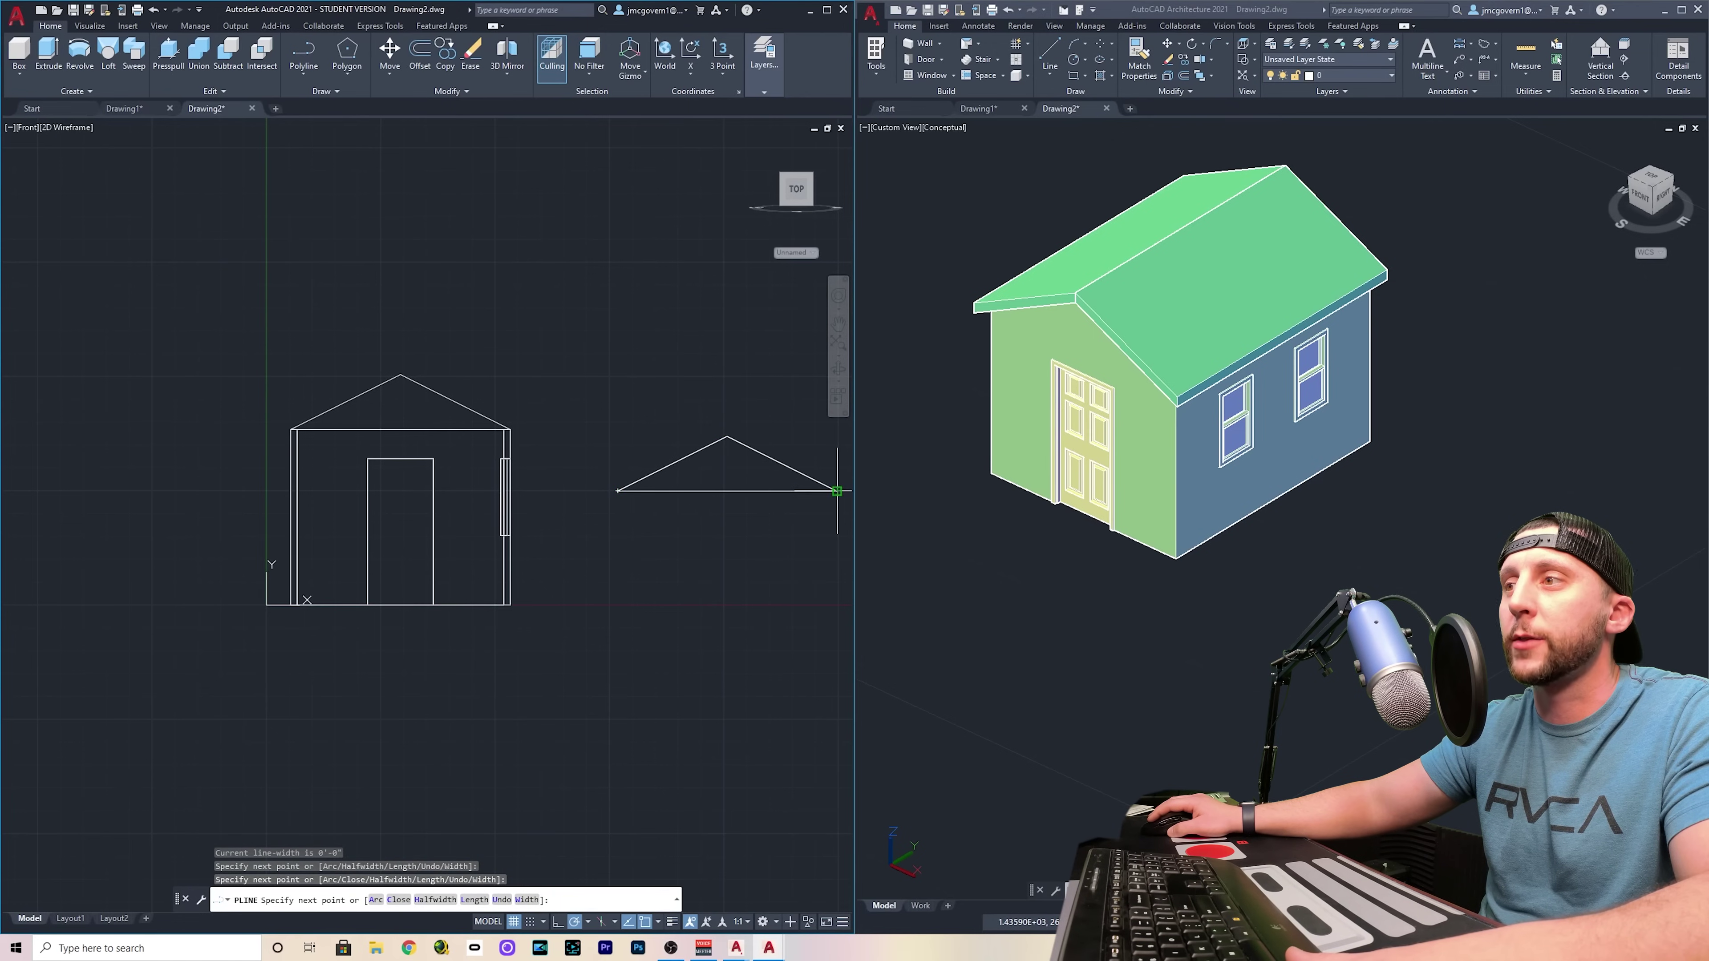
{"action": "left_click", "coordinate": [617, 491]}
{"action": "key", "text": "Escape"}
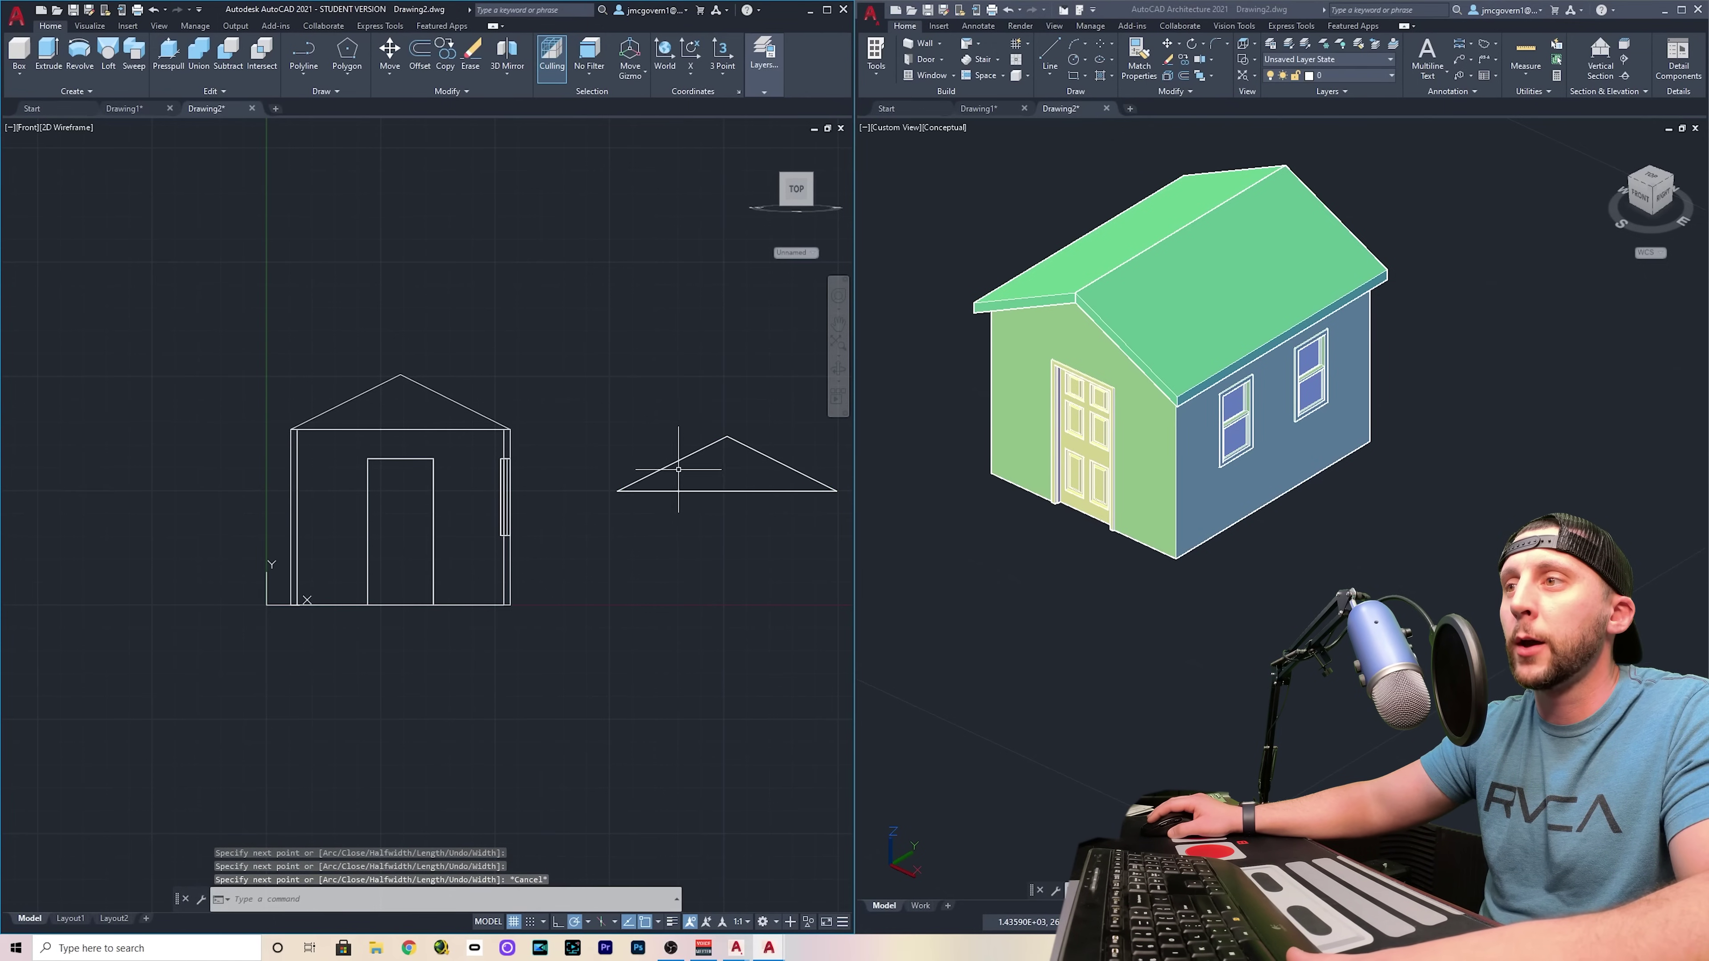
Move the traced polyline triangle up and clear of the pasted triangle
{"action": "left_click", "coordinate": [673, 463]}
{"action": "left_click", "coordinate": [743, 598]}
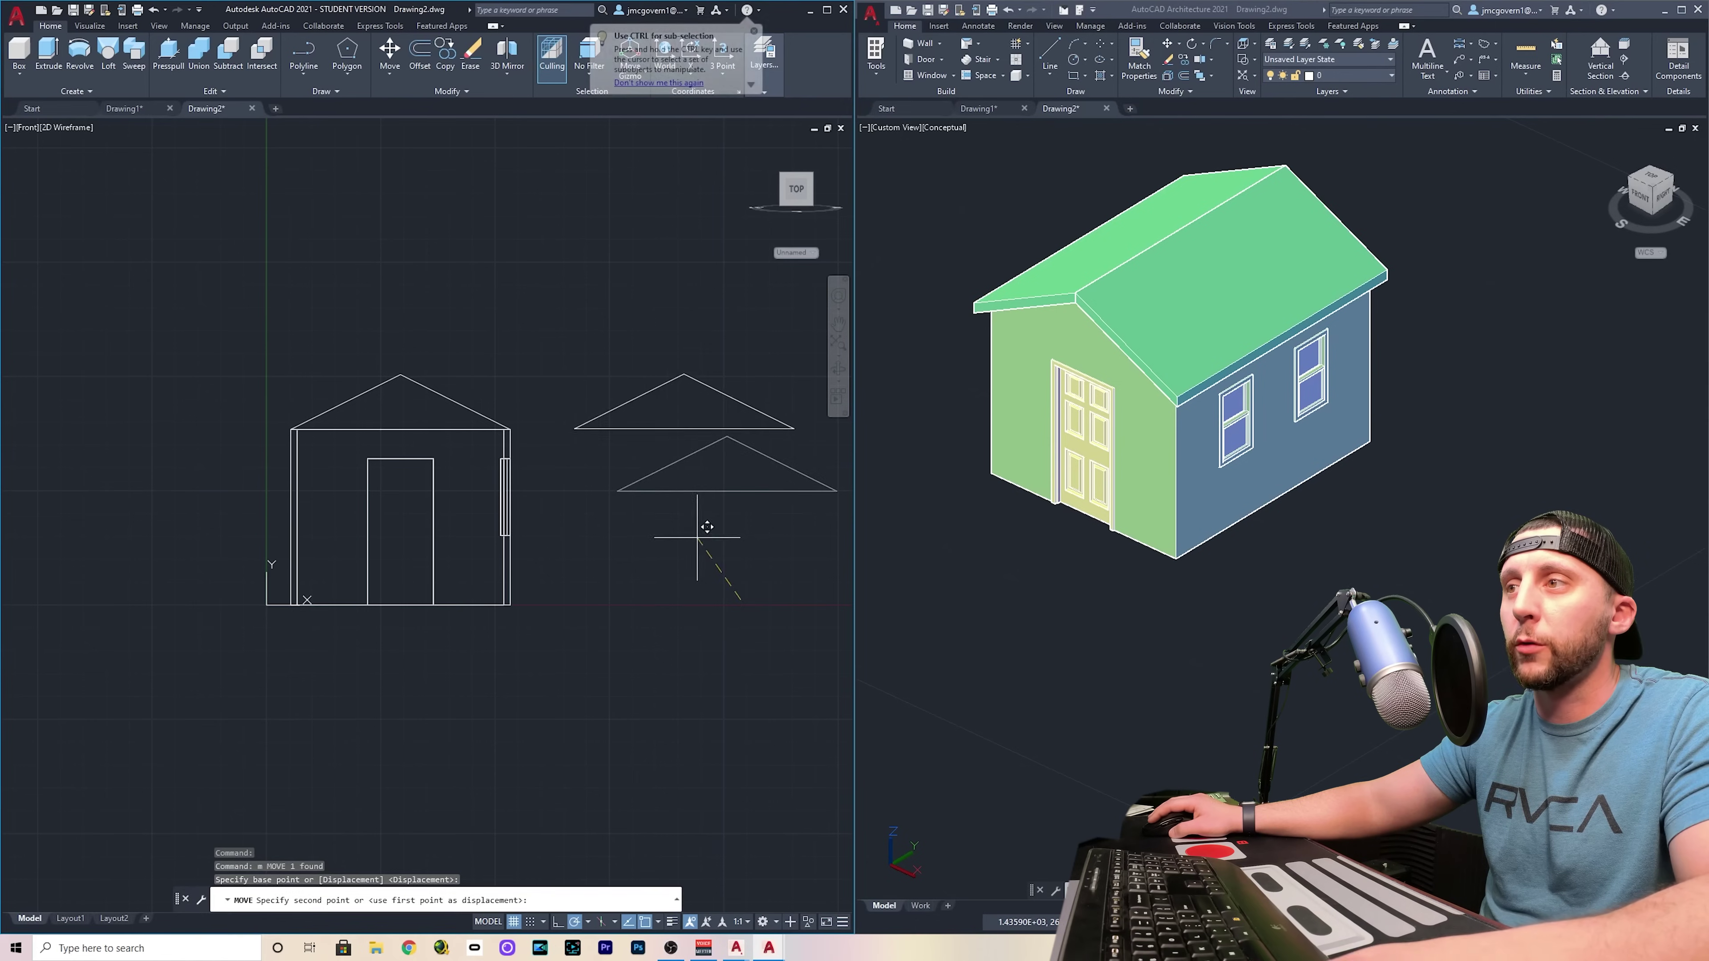
{"action": "left_click", "coordinate": [693, 523]}
Flatten the pasted triangle's objects to 2D with hidden lines removed
{"action": "left_click", "coordinate": [781, 437]}
{"action": "left_click", "coordinate": [667, 510]}
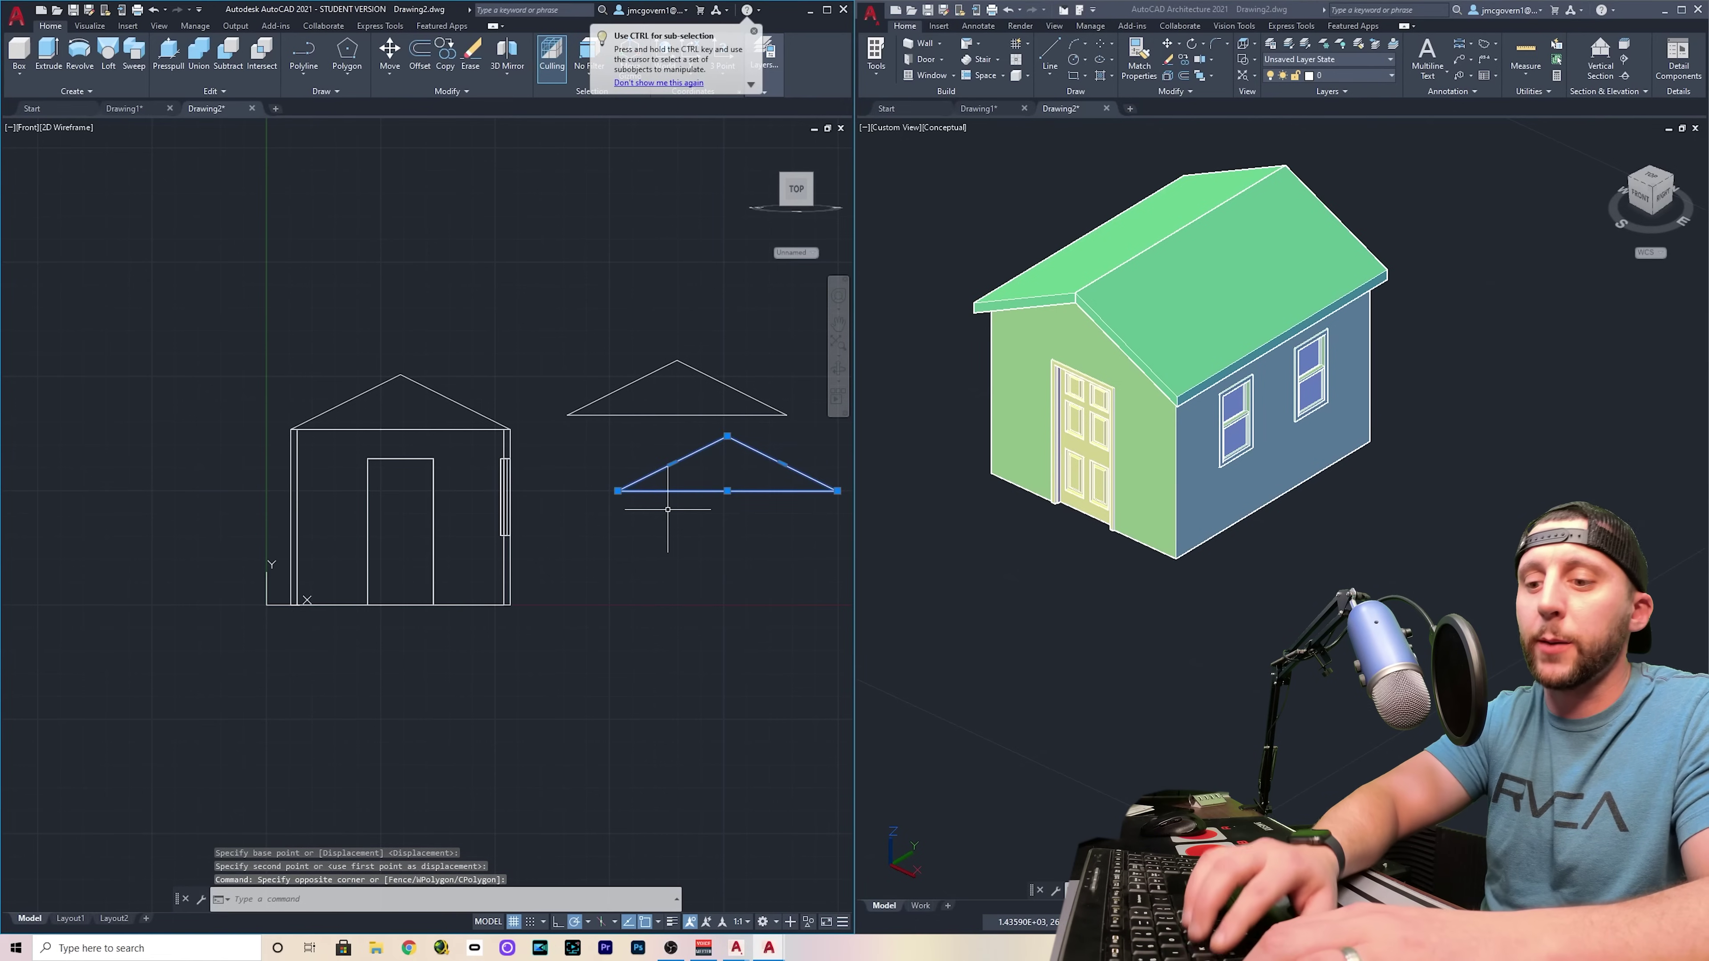
{"action": "type", "text": "flatten"}
{"action": "key", "text": "Return"}
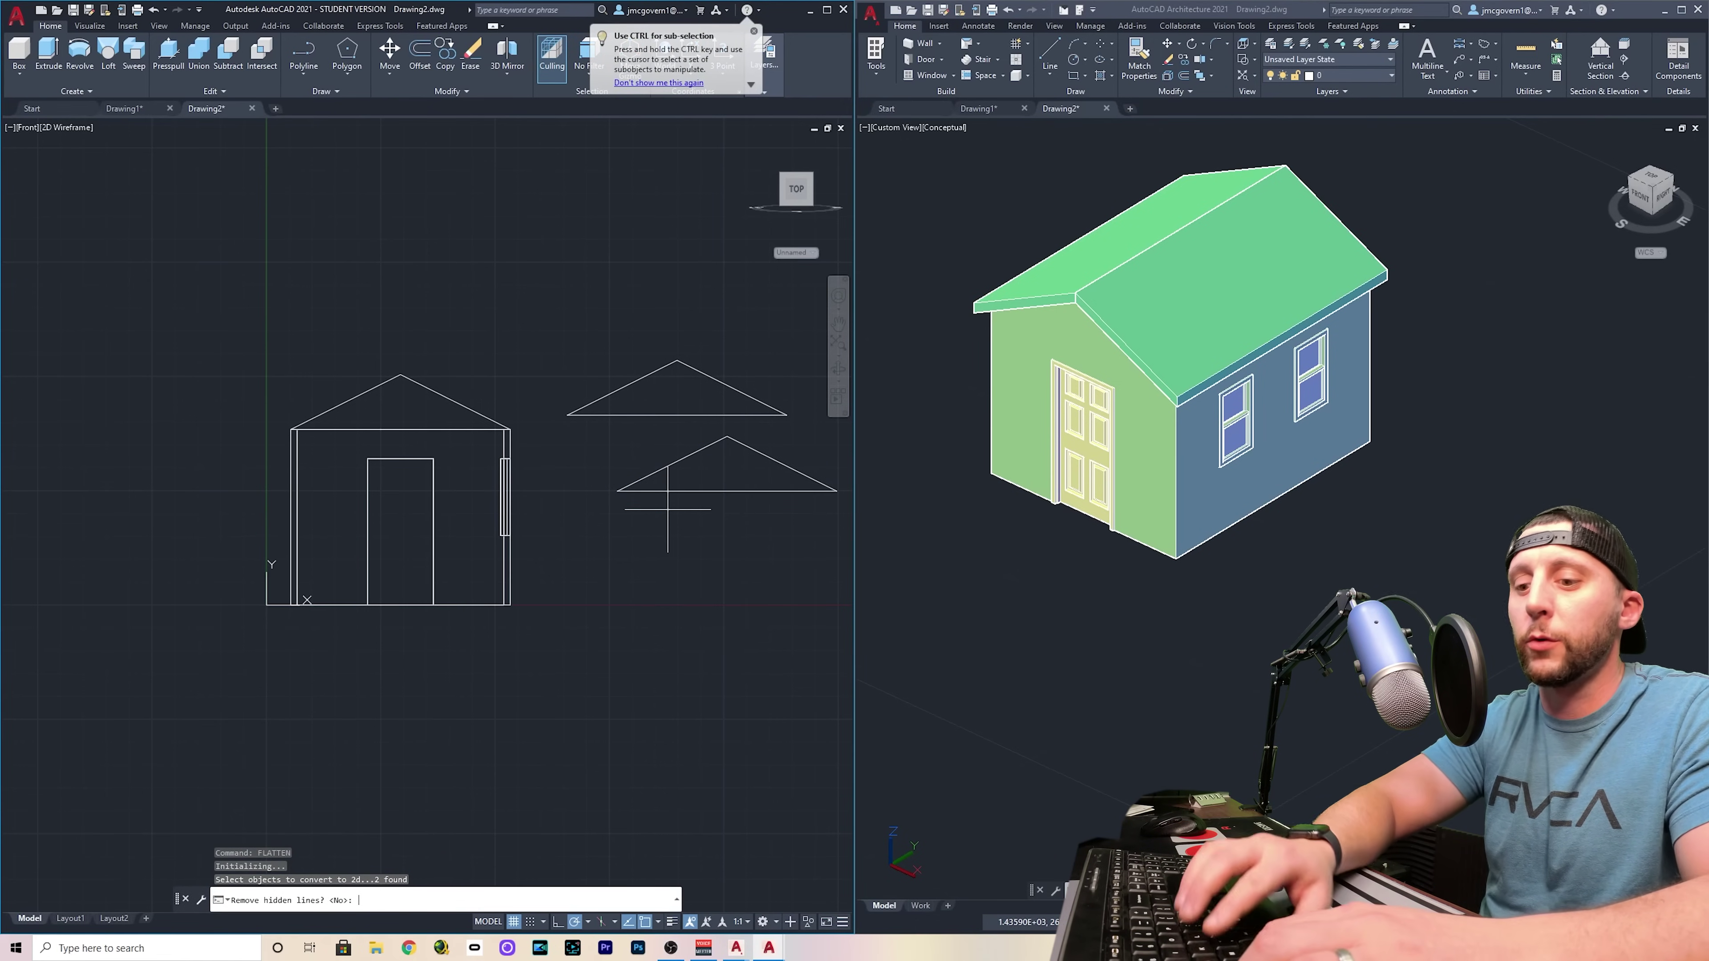
{"action": "type", "text": "yes"}
{"action": "key", "text": "Return"}
Join the flattened triangle's slopes and base into one polyline and check it by selecting it
{"action": "left_click", "coordinate": [763, 506]}
{"action": "left_click", "coordinate": [686, 431]}
{"action": "type", "text": "join"}
{"action": "key", "text": "Return"}
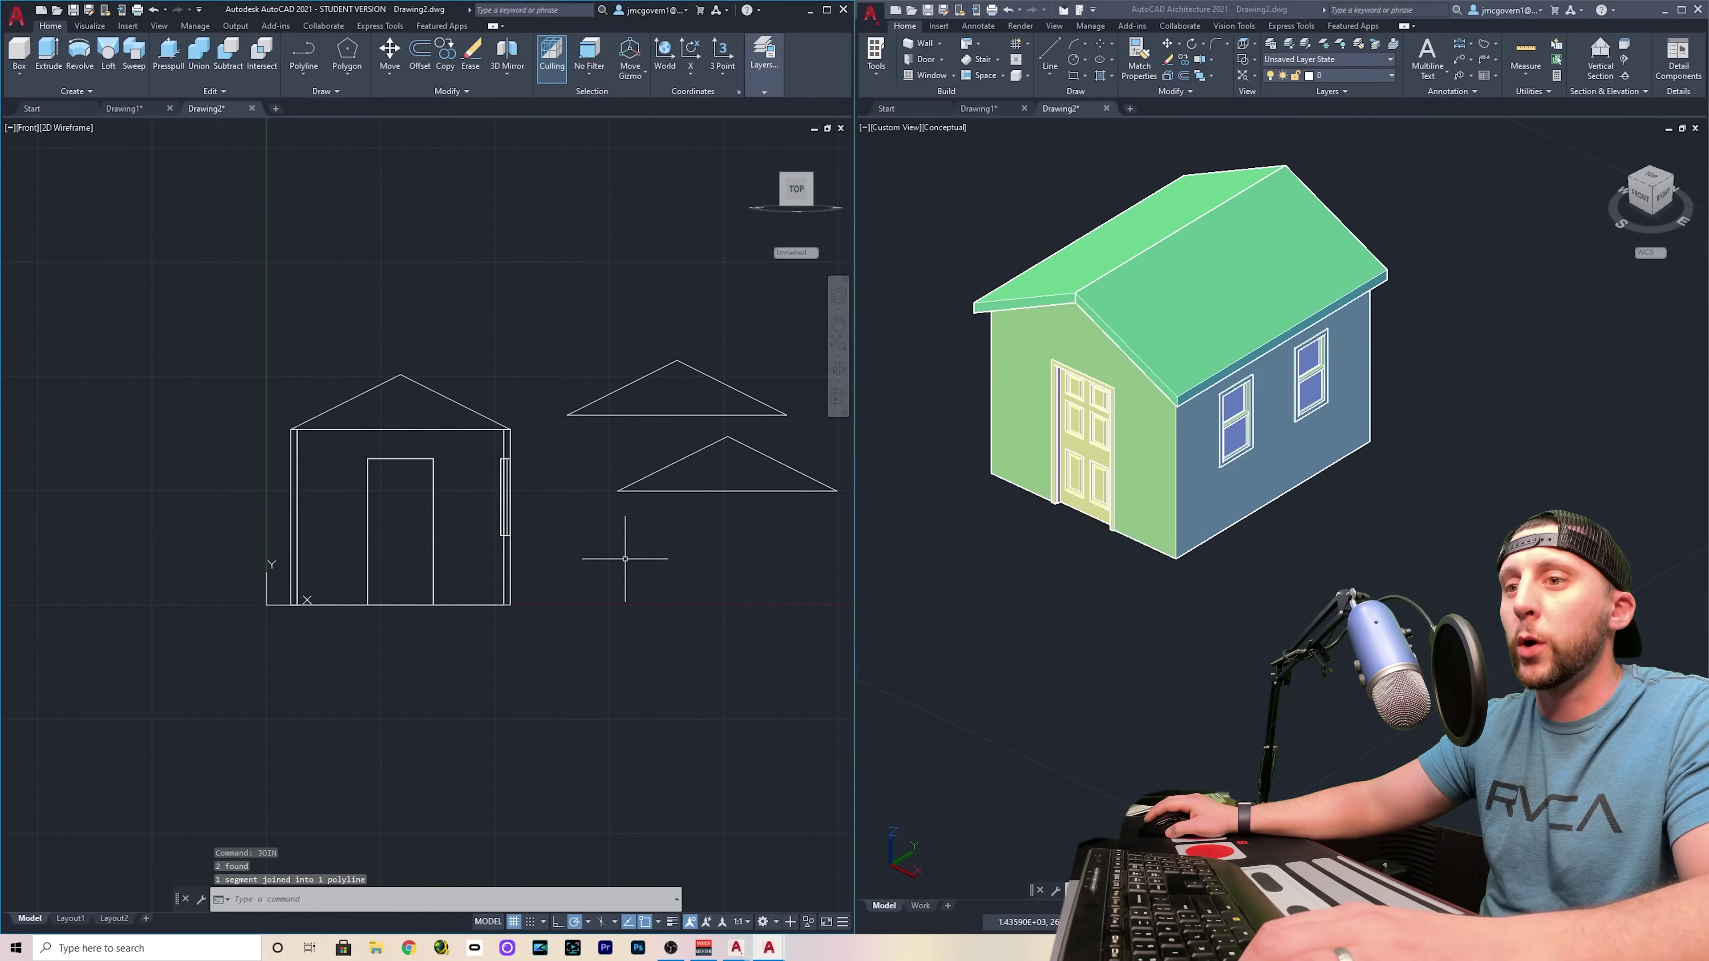
{"action": "left_click", "coordinate": [706, 490]}
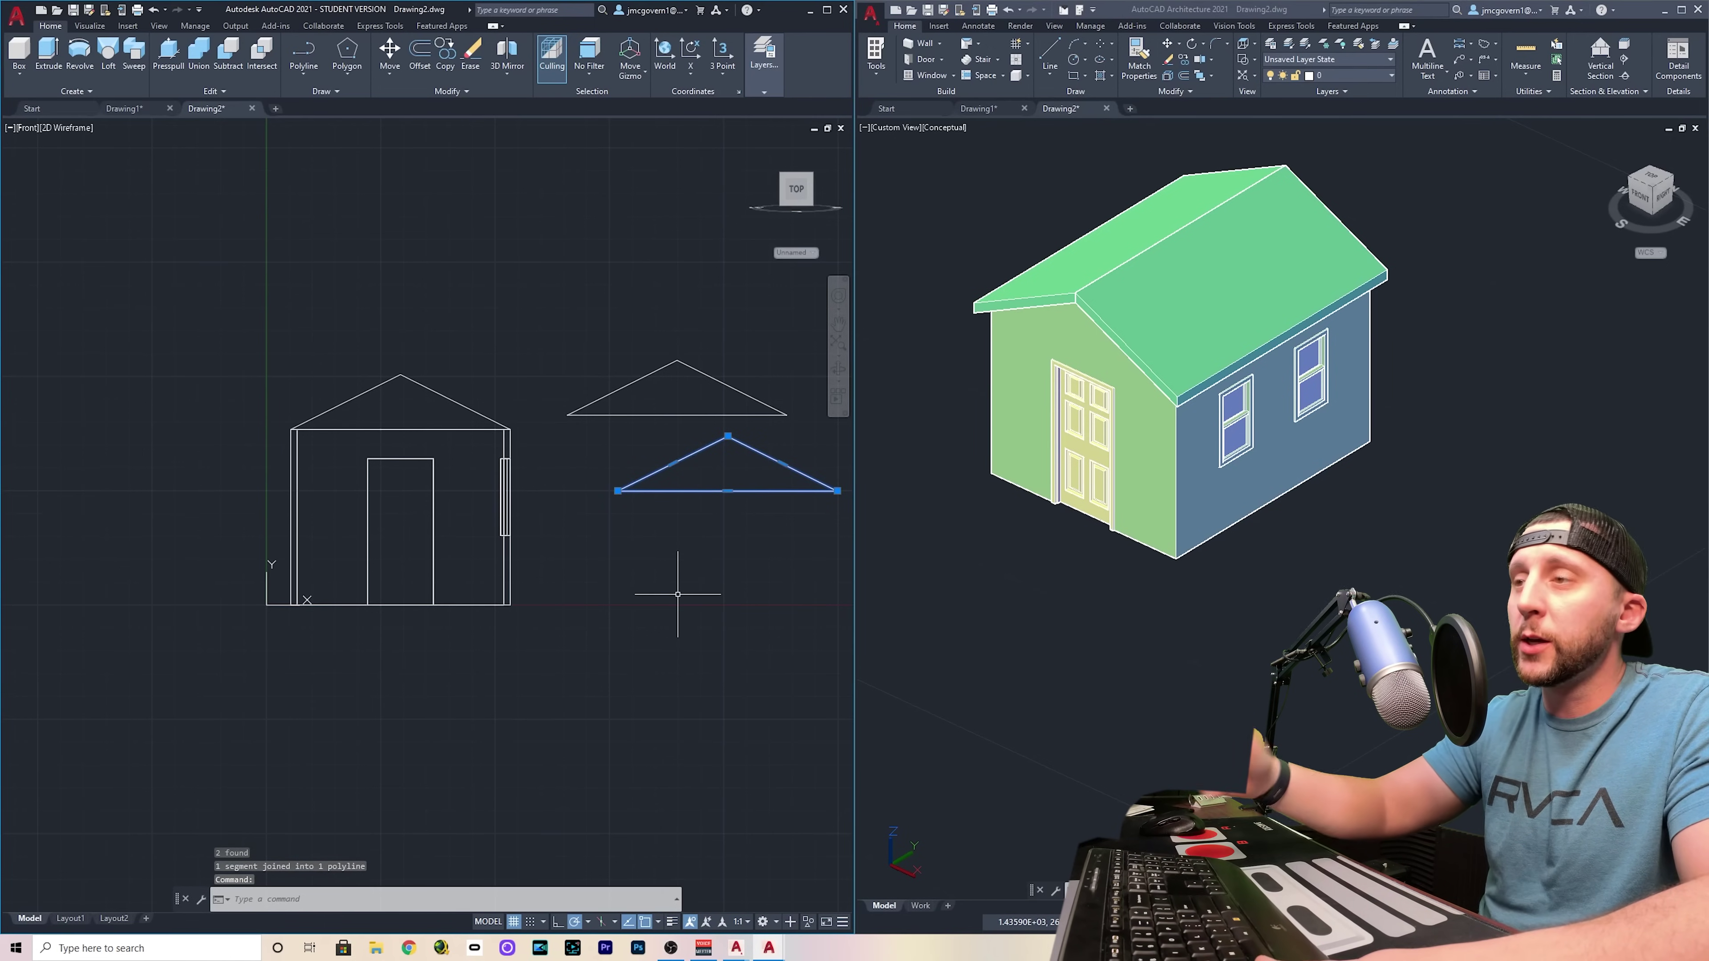
{"action": "key", "text": "Escape"}
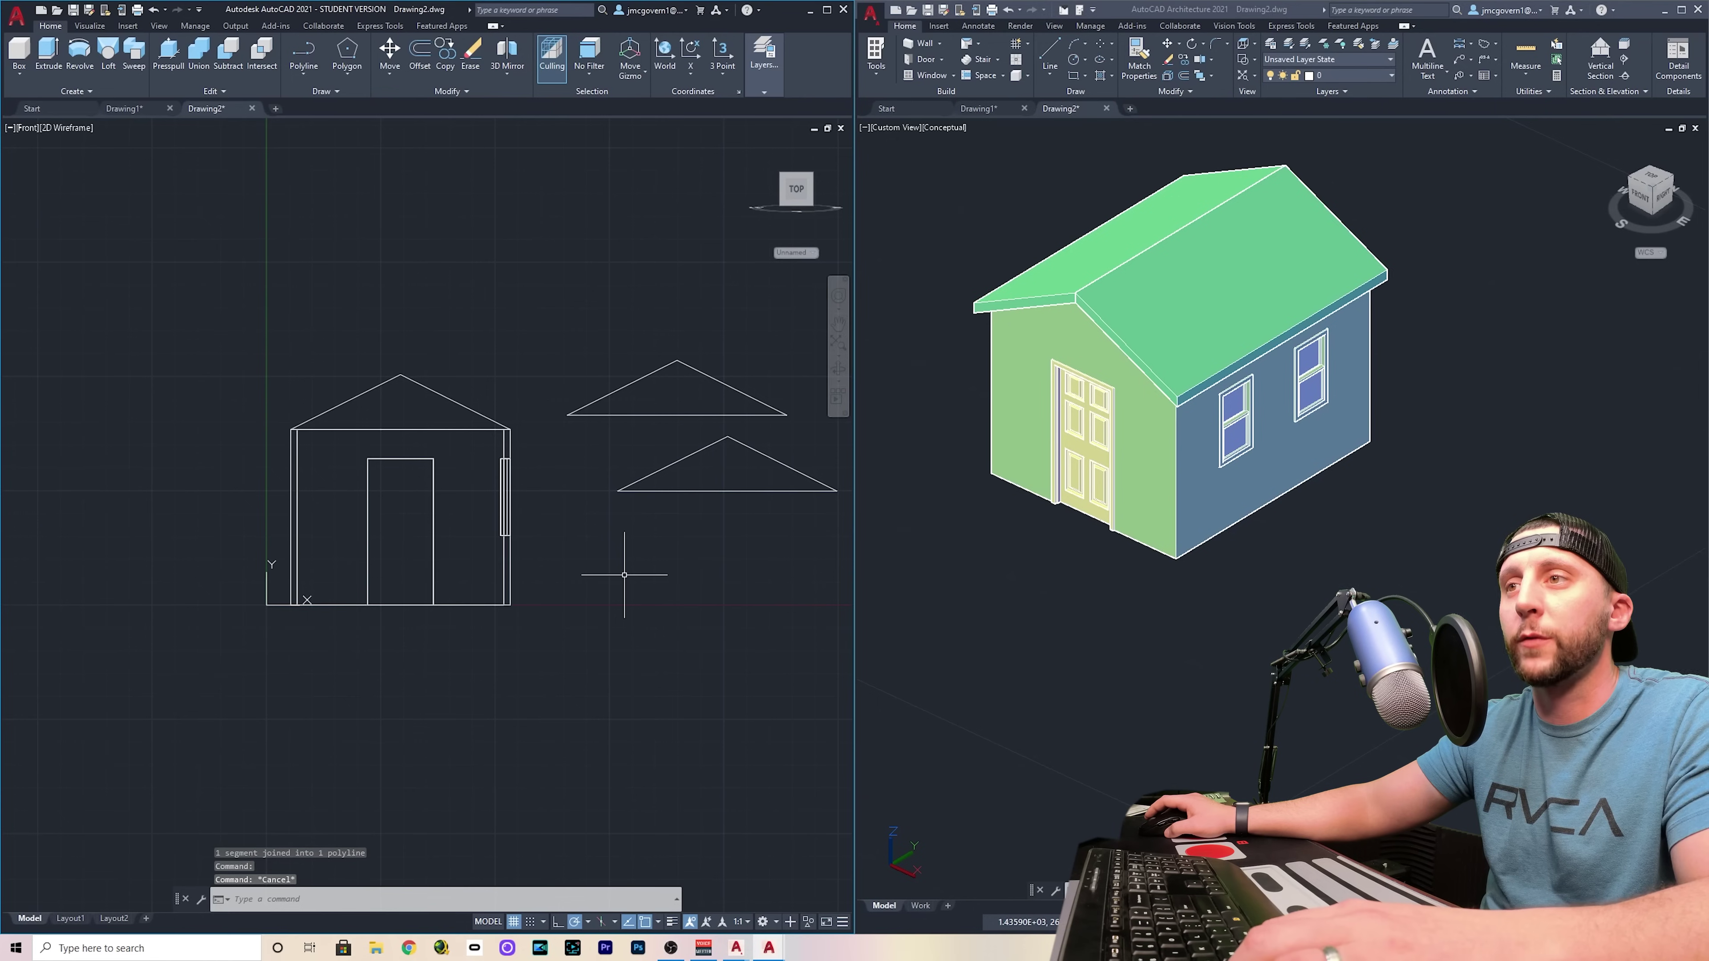
{"action": "scroll", "coordinate": [389, 388], "scroll_direction": "up", "scroll_amount": 4}
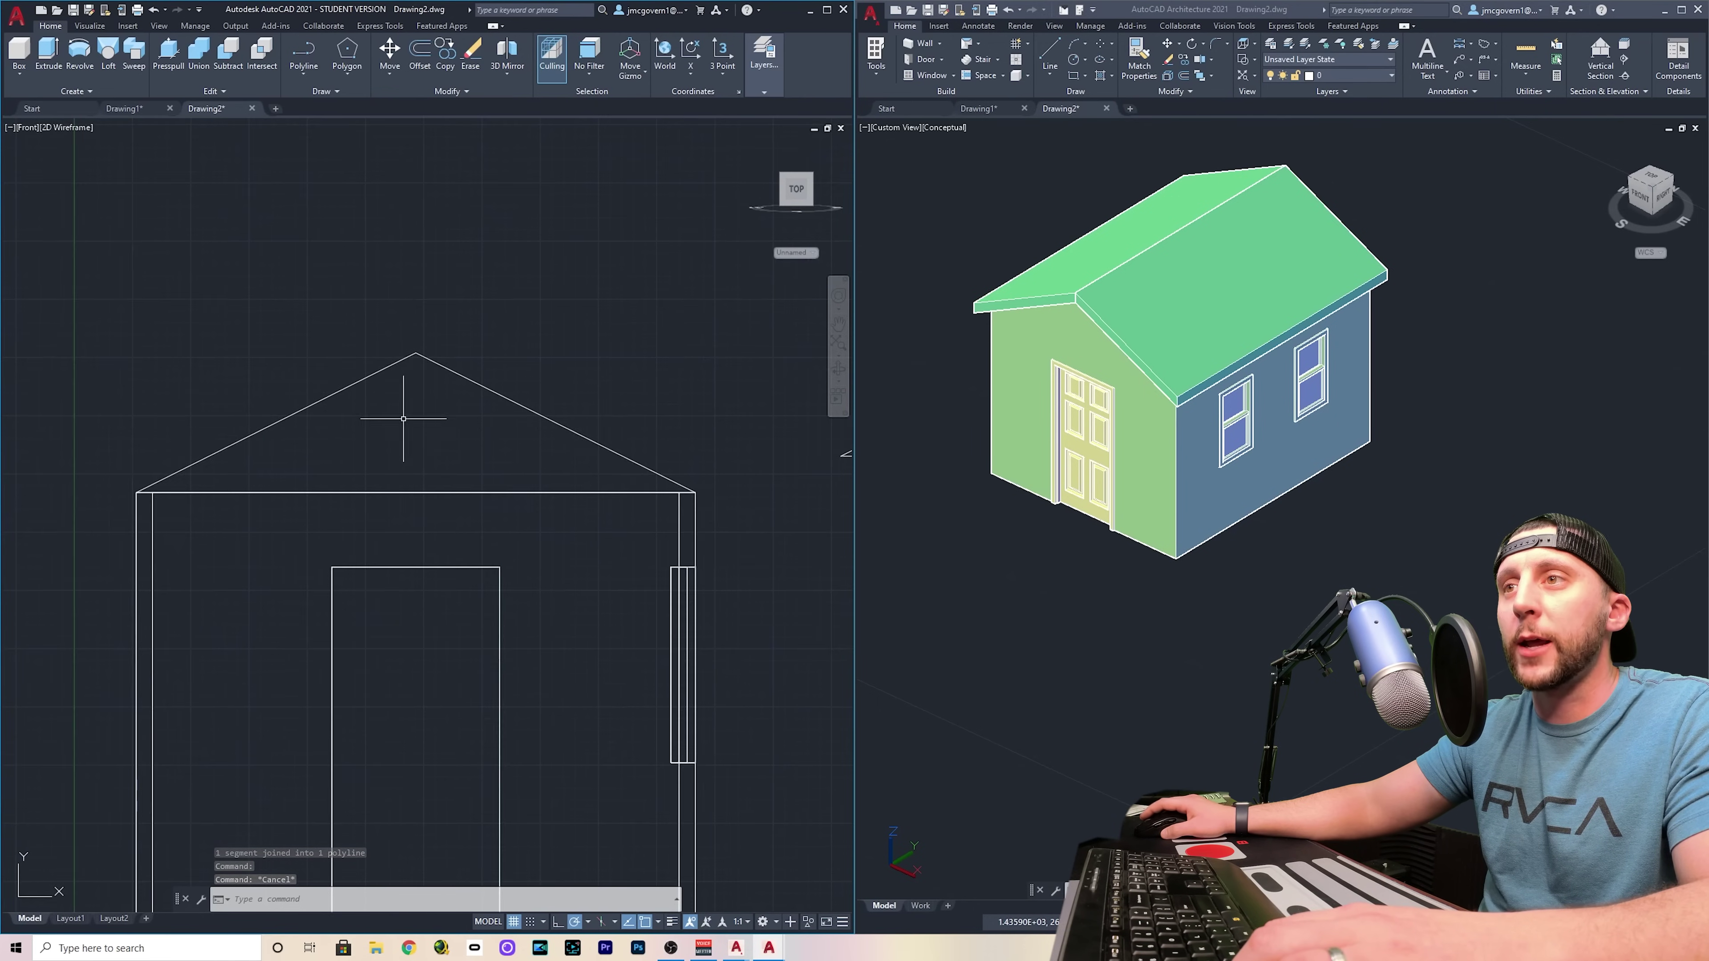
Copy the two gable slope lines 5.5 inches straight up from the peak
{"action": "left_click", "coordinate": [519, 385]}
{"action": "left_click", "coordinate": [486, 354]}
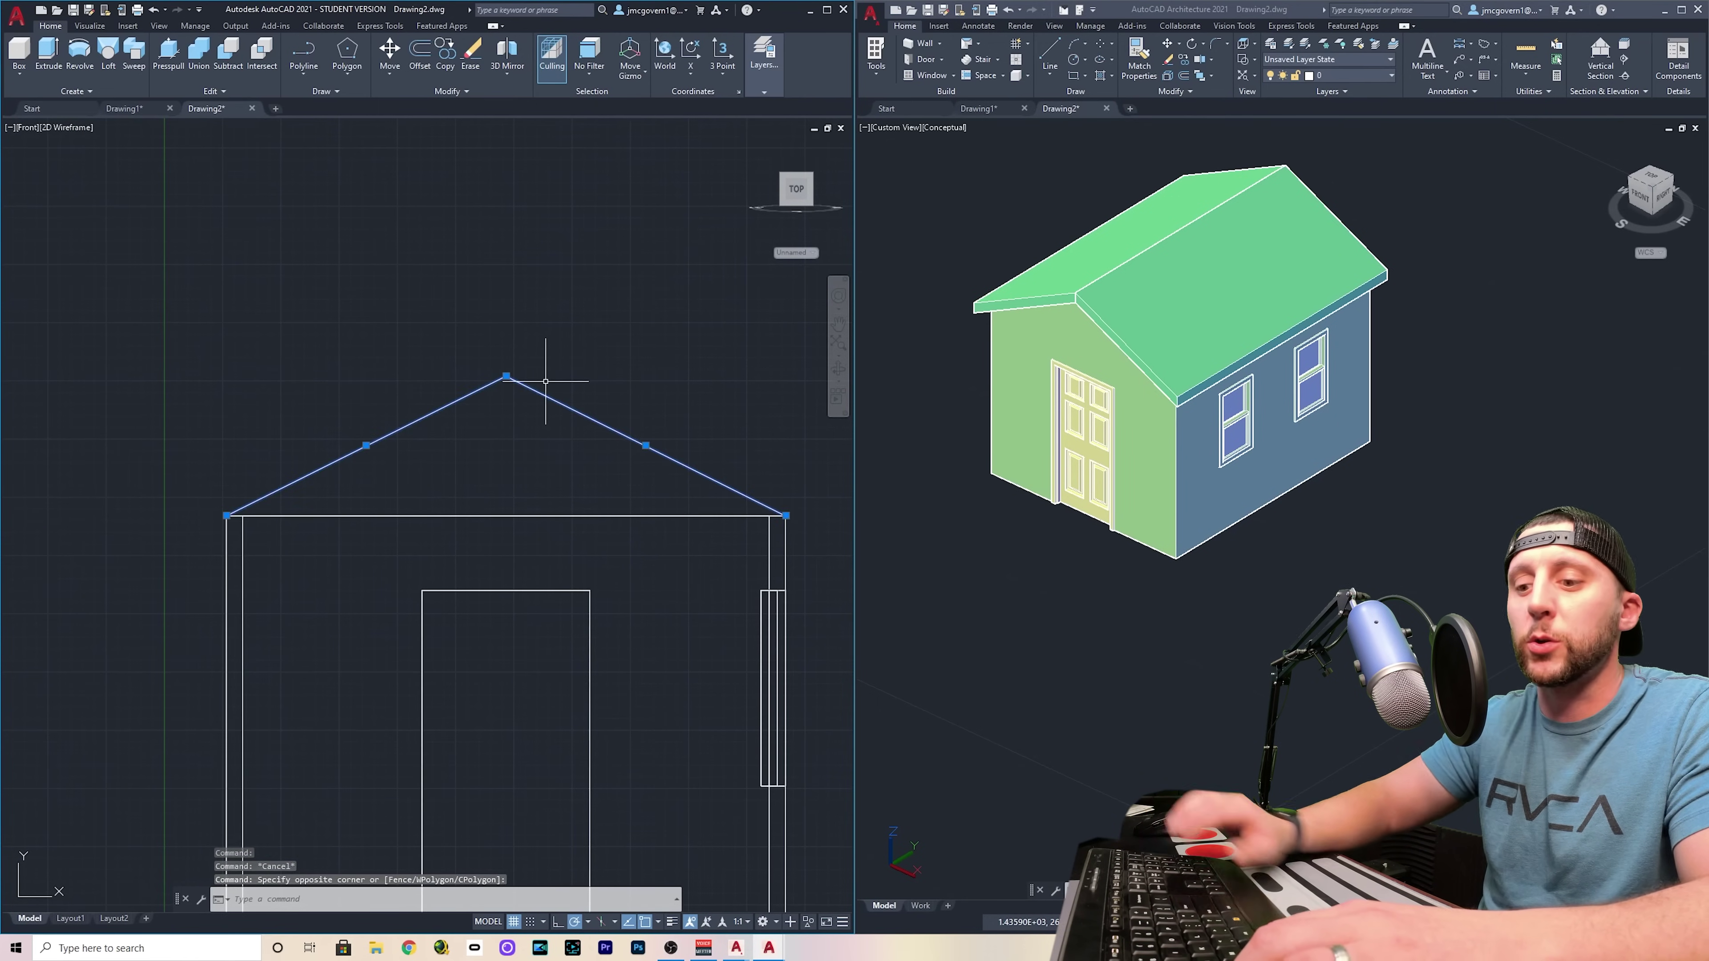
{"action": "type", "text": "co"}
{"action": "key", "text": "Return"}
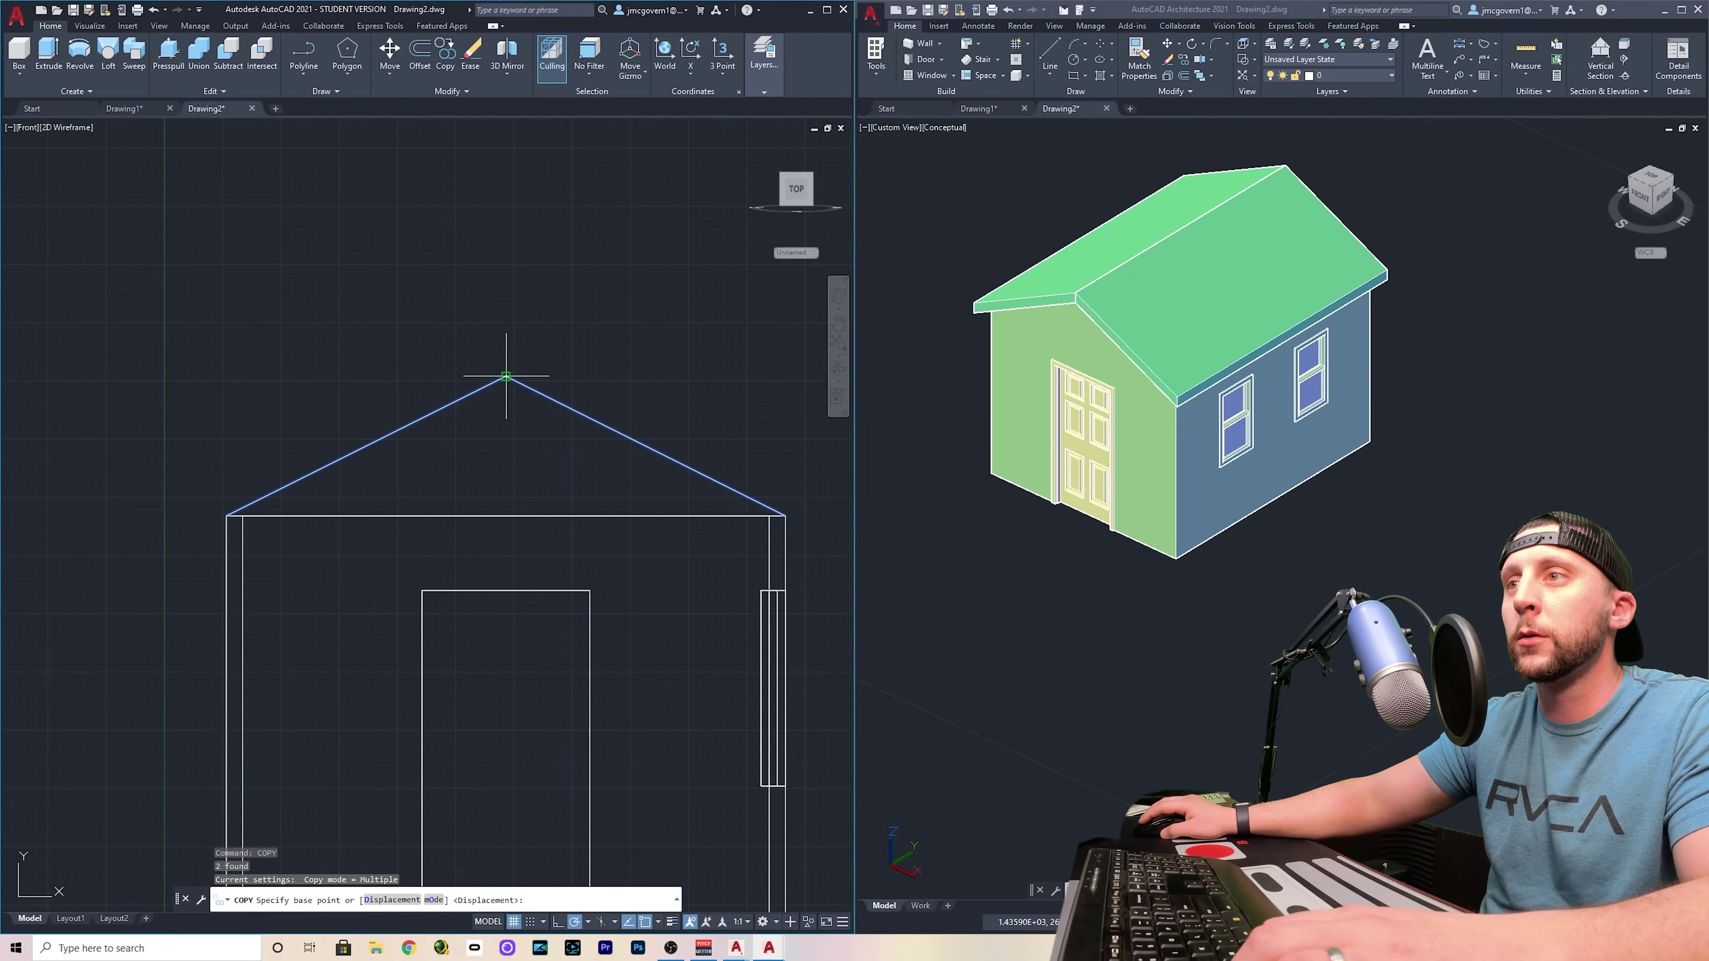
{"action": "left_click", "coordinate": [506, 377]}
{"action": "type", "text": "5.5"}
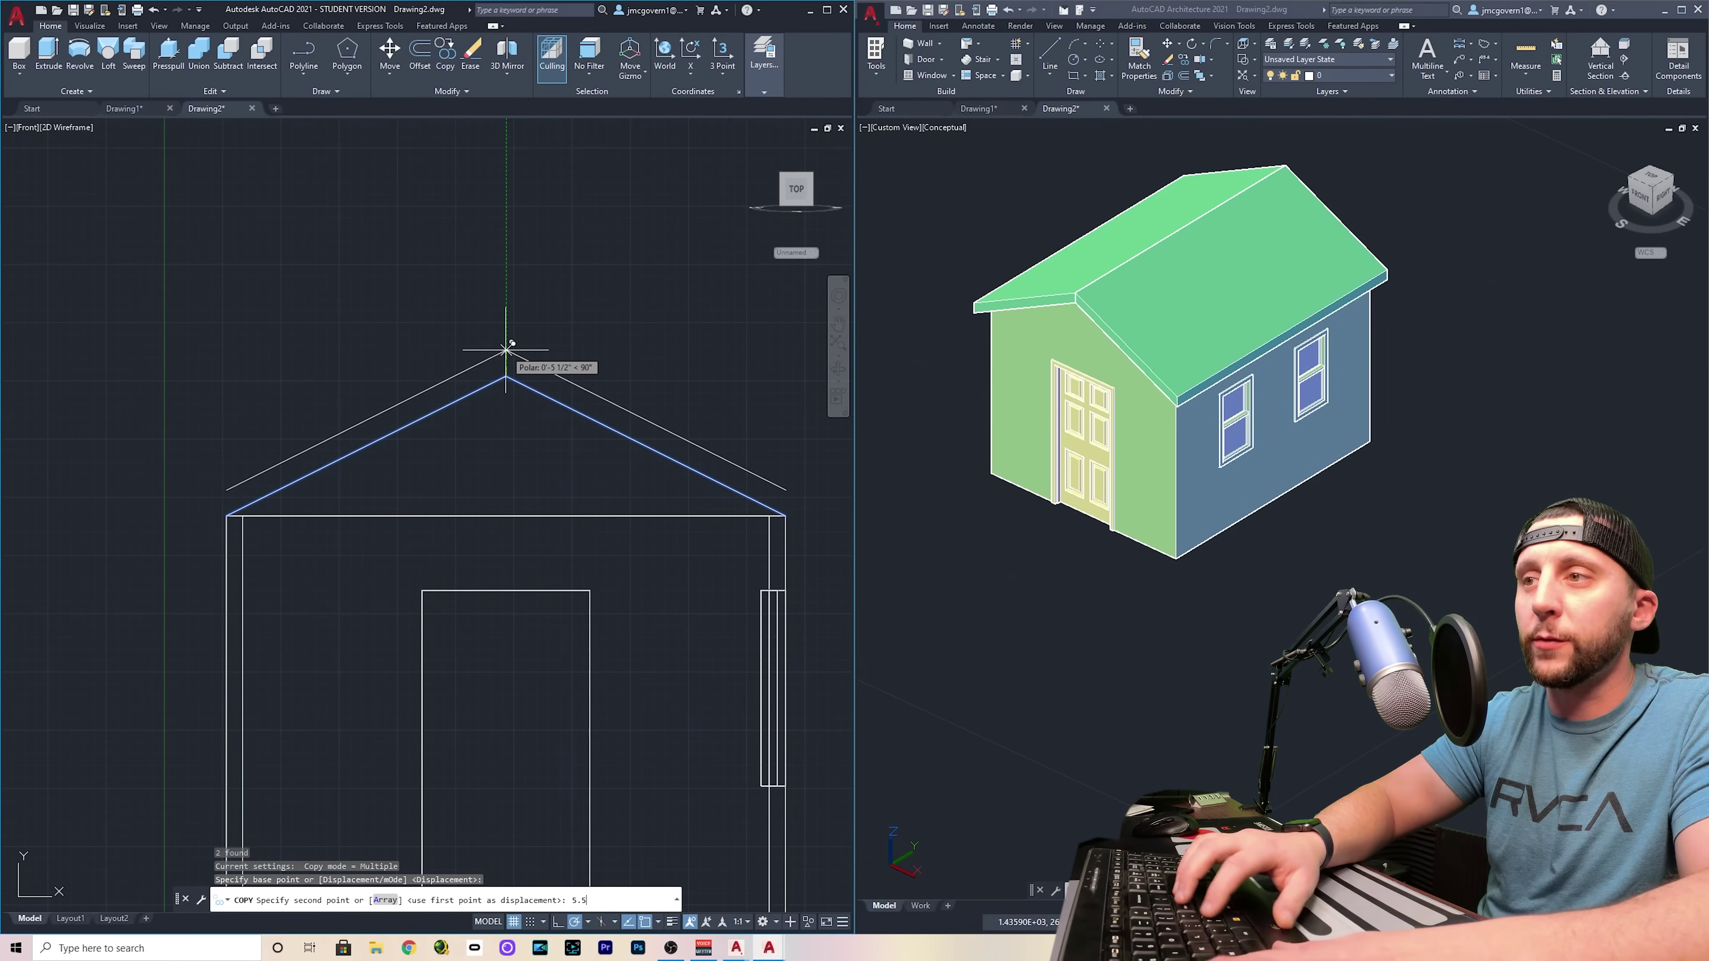
{"action": "key", "text": "Return"}
{"action": "key", "text": "Escape"}
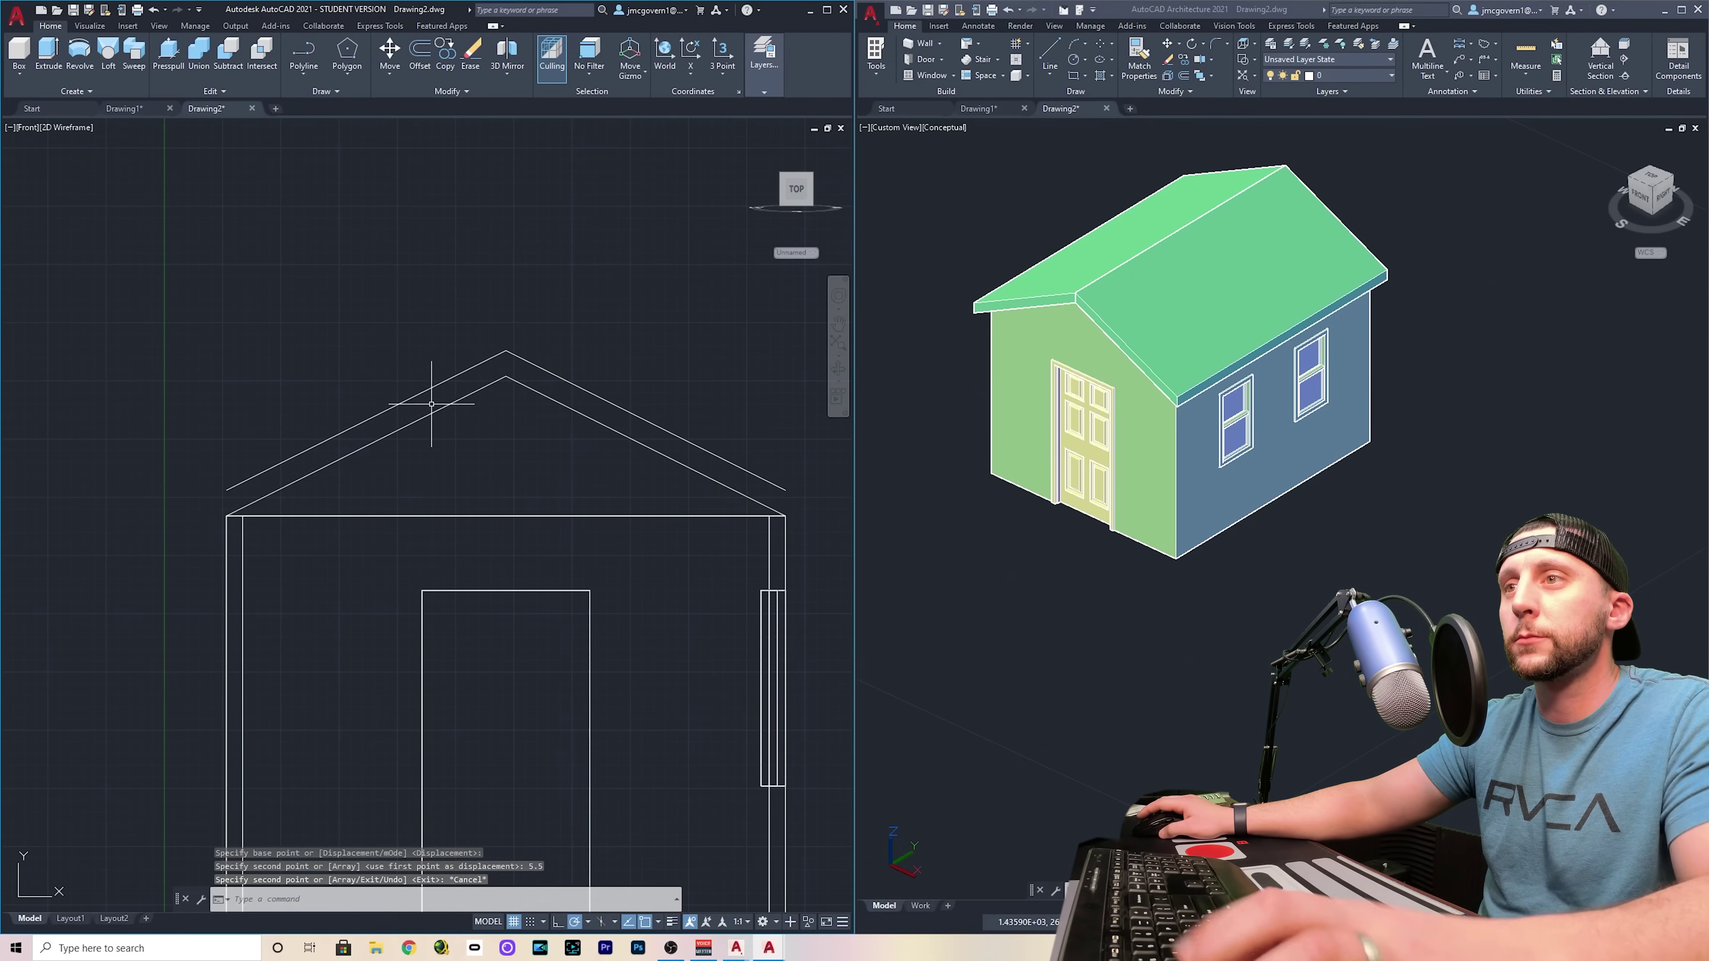
Stretch both ends of the gable's horizontal base line 6 inches outward past the walls
{"action": "middle_click_drag", "start_coordinate": [431, 405], "coordinate": [456, 327]}
{"action": "left_click", "coordinate": [319, 438]}
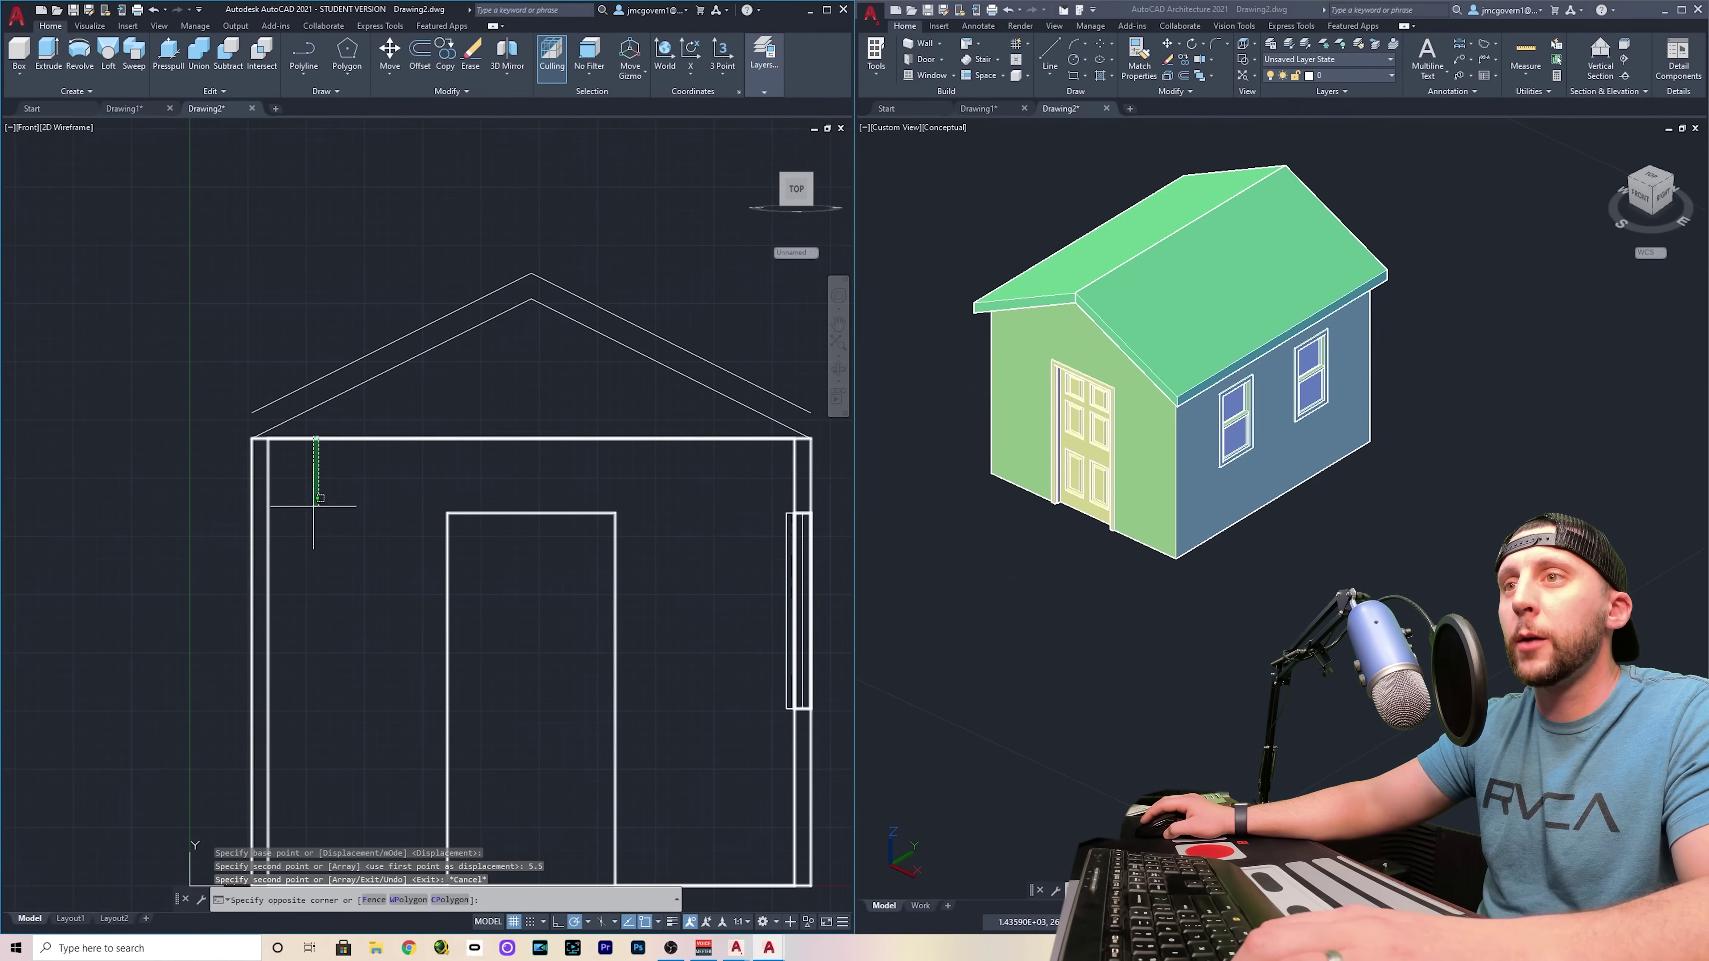
{"action": "left_click", "coordinate": [330, 468]}
{"action": "left_click", "coordinate": [326, 438]}
{"action": "left_click", "coordinate": [252, 438]}
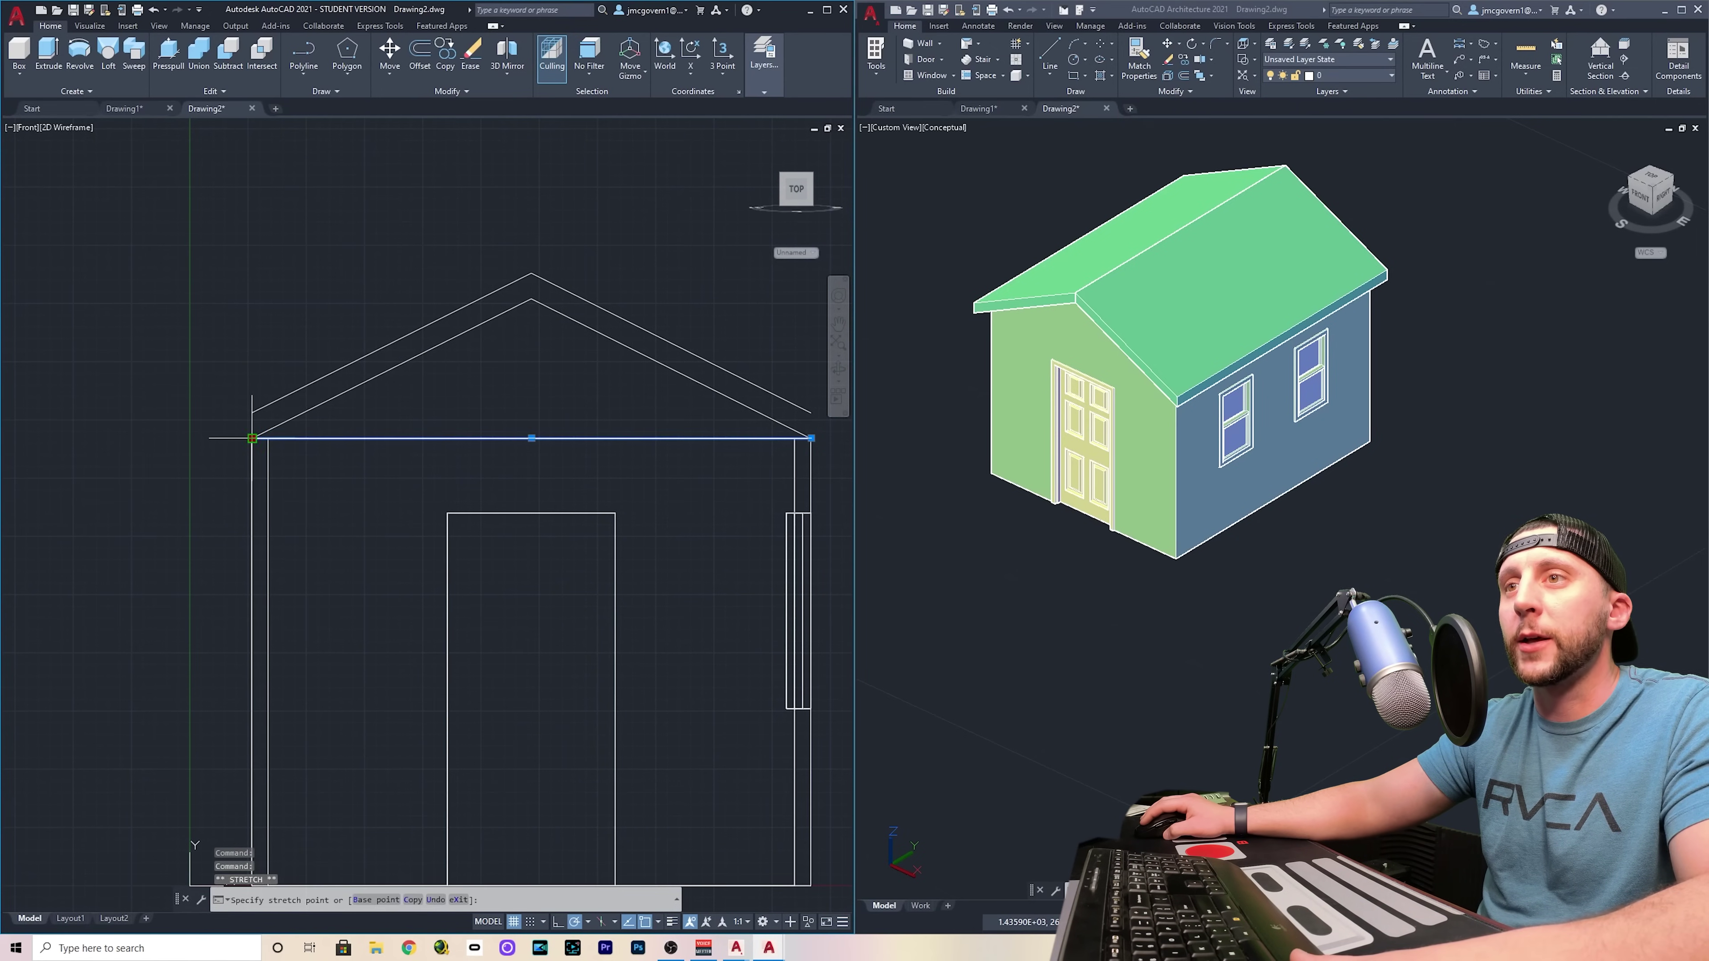
{"action": "type", "text": "6"}
{"action": "key", "text": "Return"}
{"action": "middle_click_drag", "start_coordinate": [196, 439], "coordinate": [72, 421]}
{"action": "left_click", "coordinate": [687, 420]}
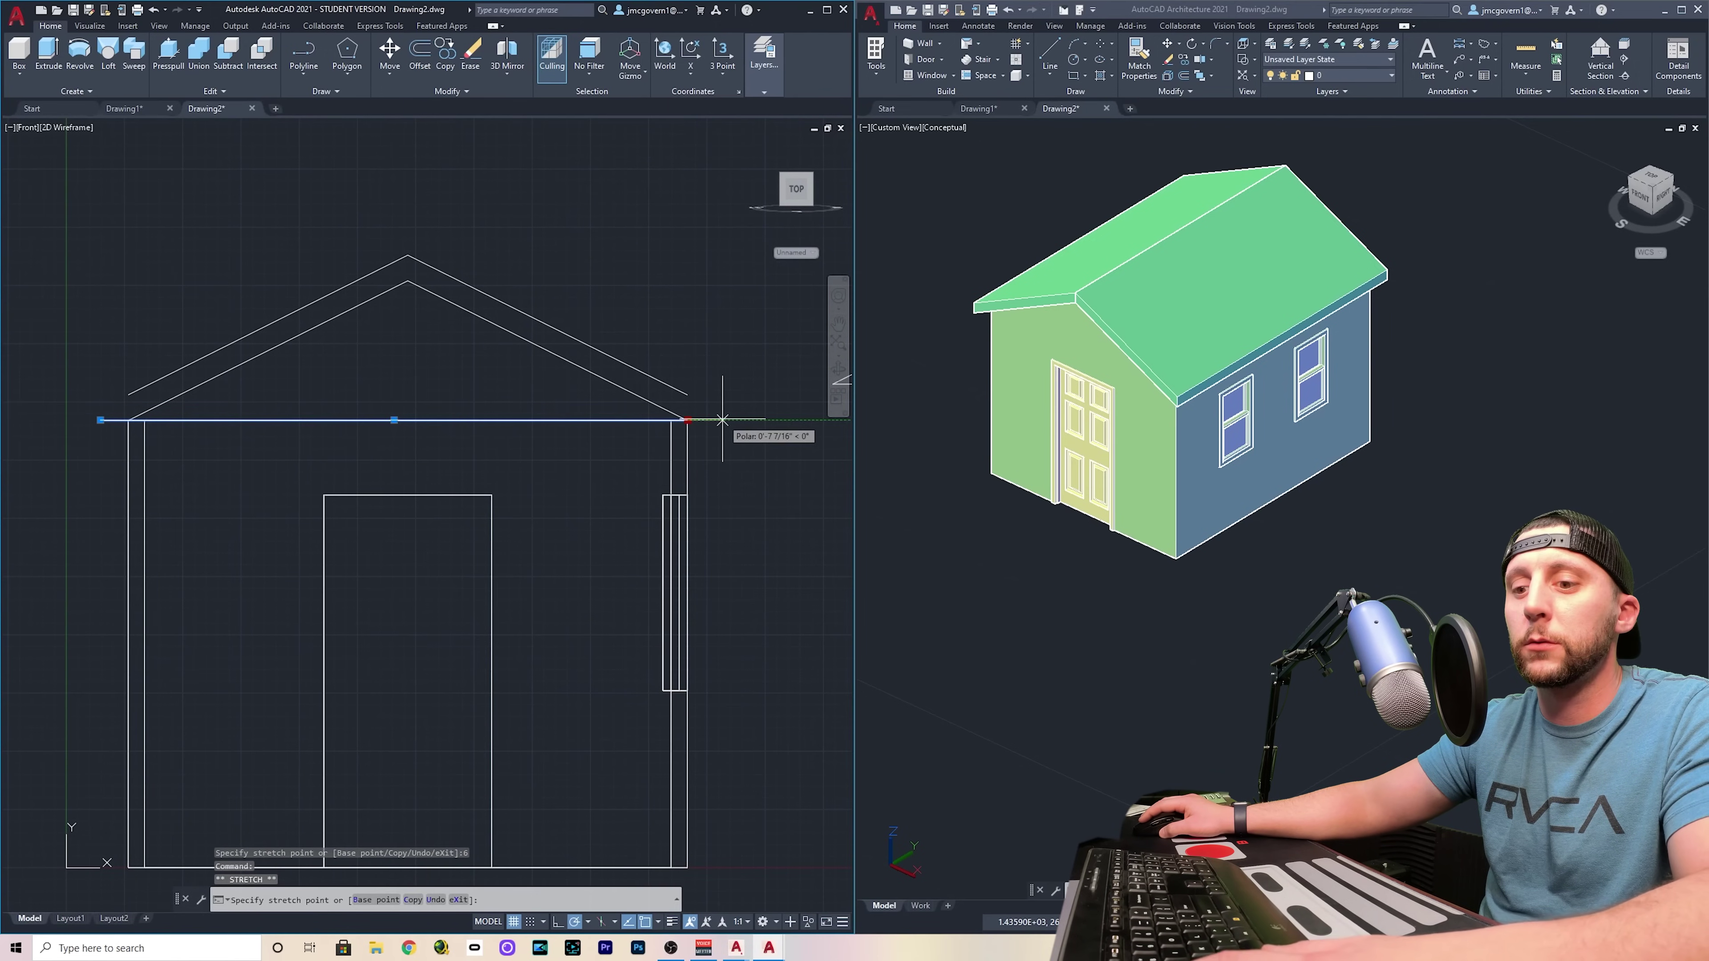
{"action": "type", "text": "6"}
{"action": "key", "text": "Return"}
{"action": "key", "text": "Escape"}
Draw a vertical guide line upward from each end of the lengthened base line
{"action": "left_click", "coordinate": [325, 90]}
{"action": "left_click", "coordinate": [304, 74]}
{"action": "left_click", "coordinate": [306, 97]}
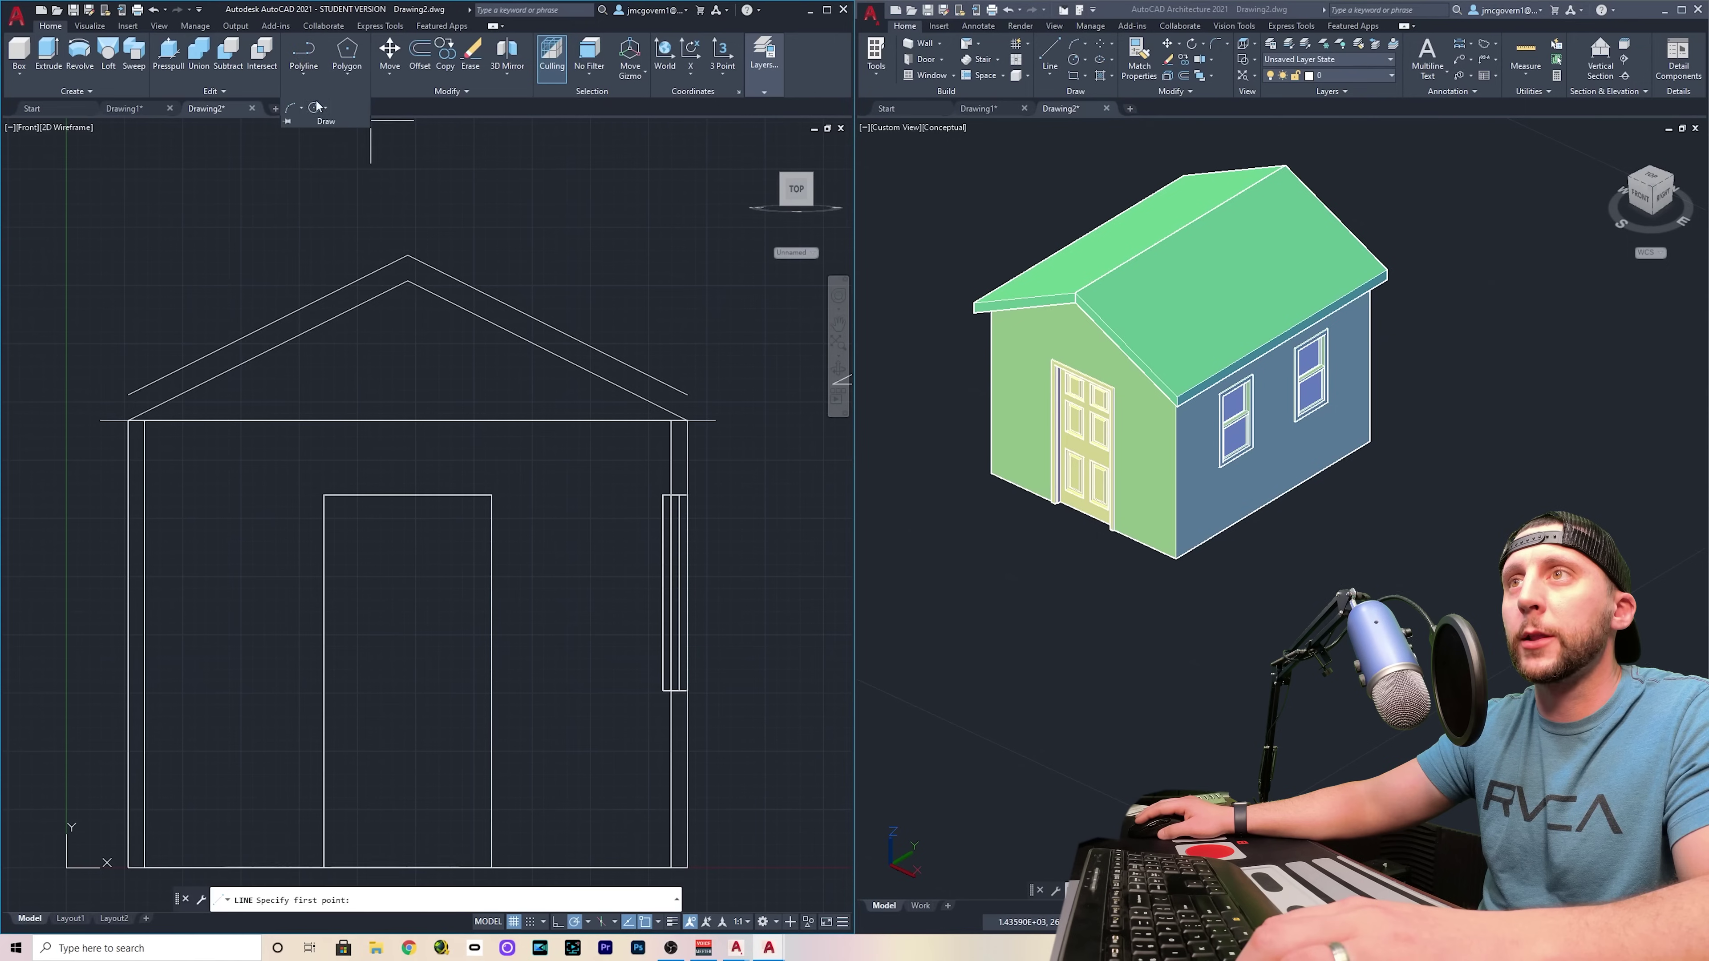
{"action": "left_click", "coordinate": [716, 420]}
{"action": "left_click", "coordinate": [715, 352]}
{"action": "key", "text": "Return"}
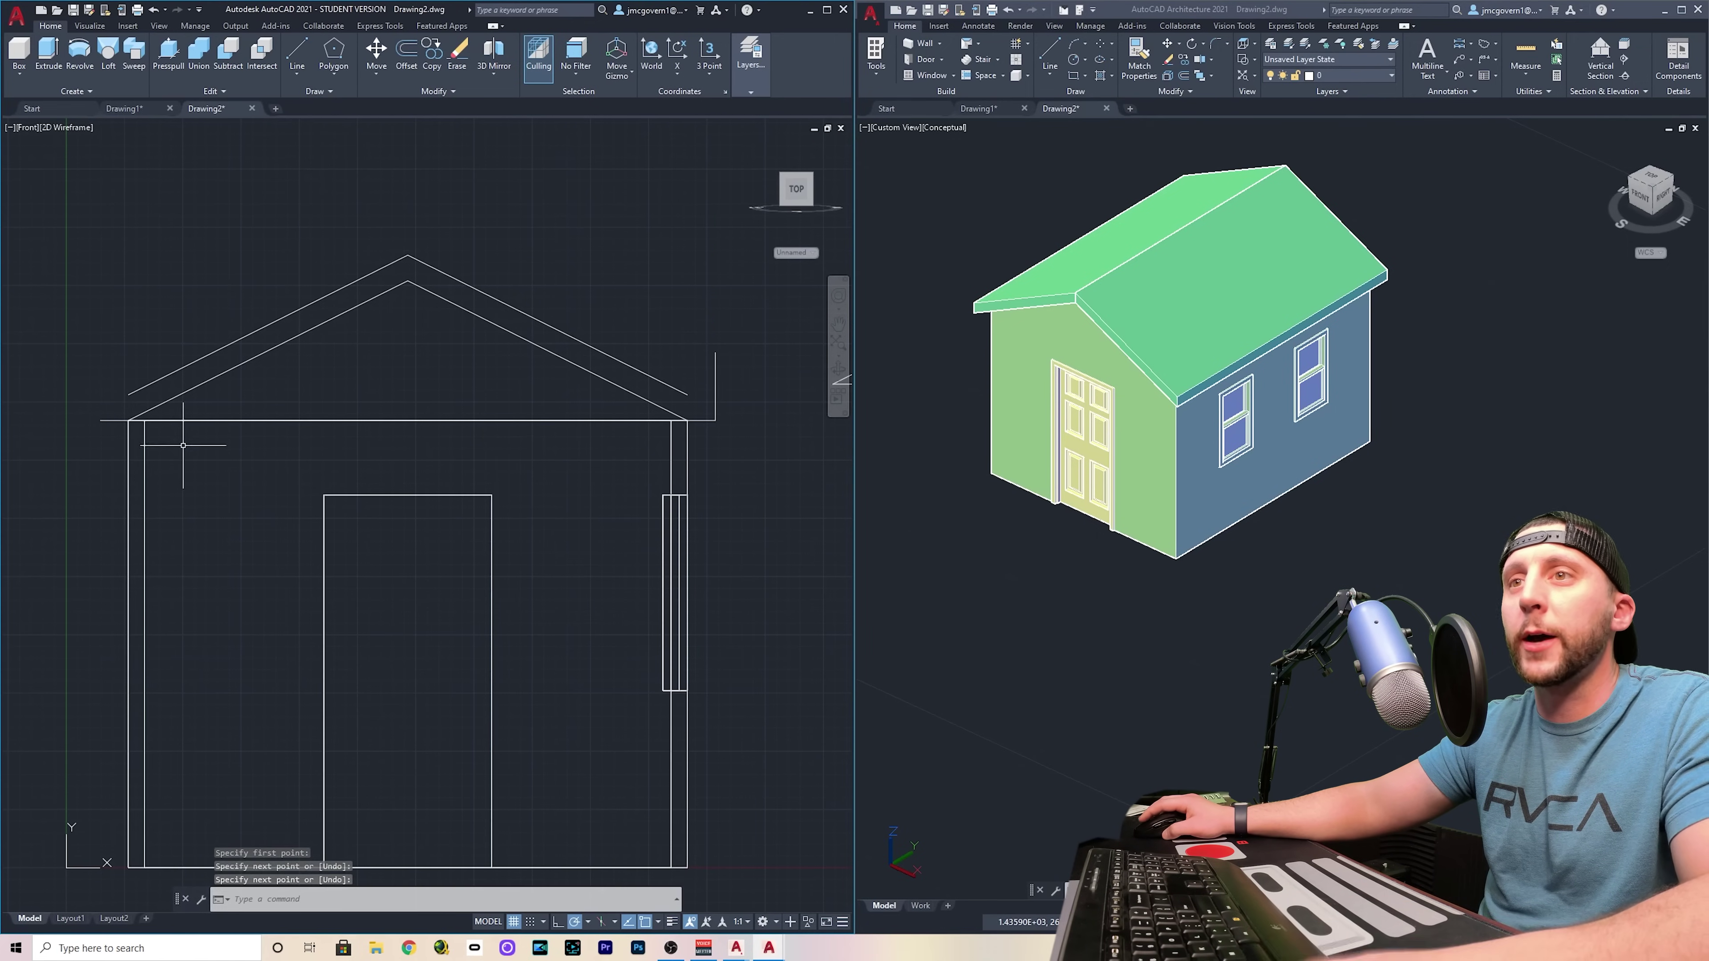
{"action": "key", "text": "Return"}
{"action": "left_click", "coordinate": [100, 420]}
{"action": "left_click", "coordinate": [100, 354]}
{"action": "key", "text": "Escape"}
Extend the two upper slope lines to the vertical guide lines
{"action": "type", "text": "e"}
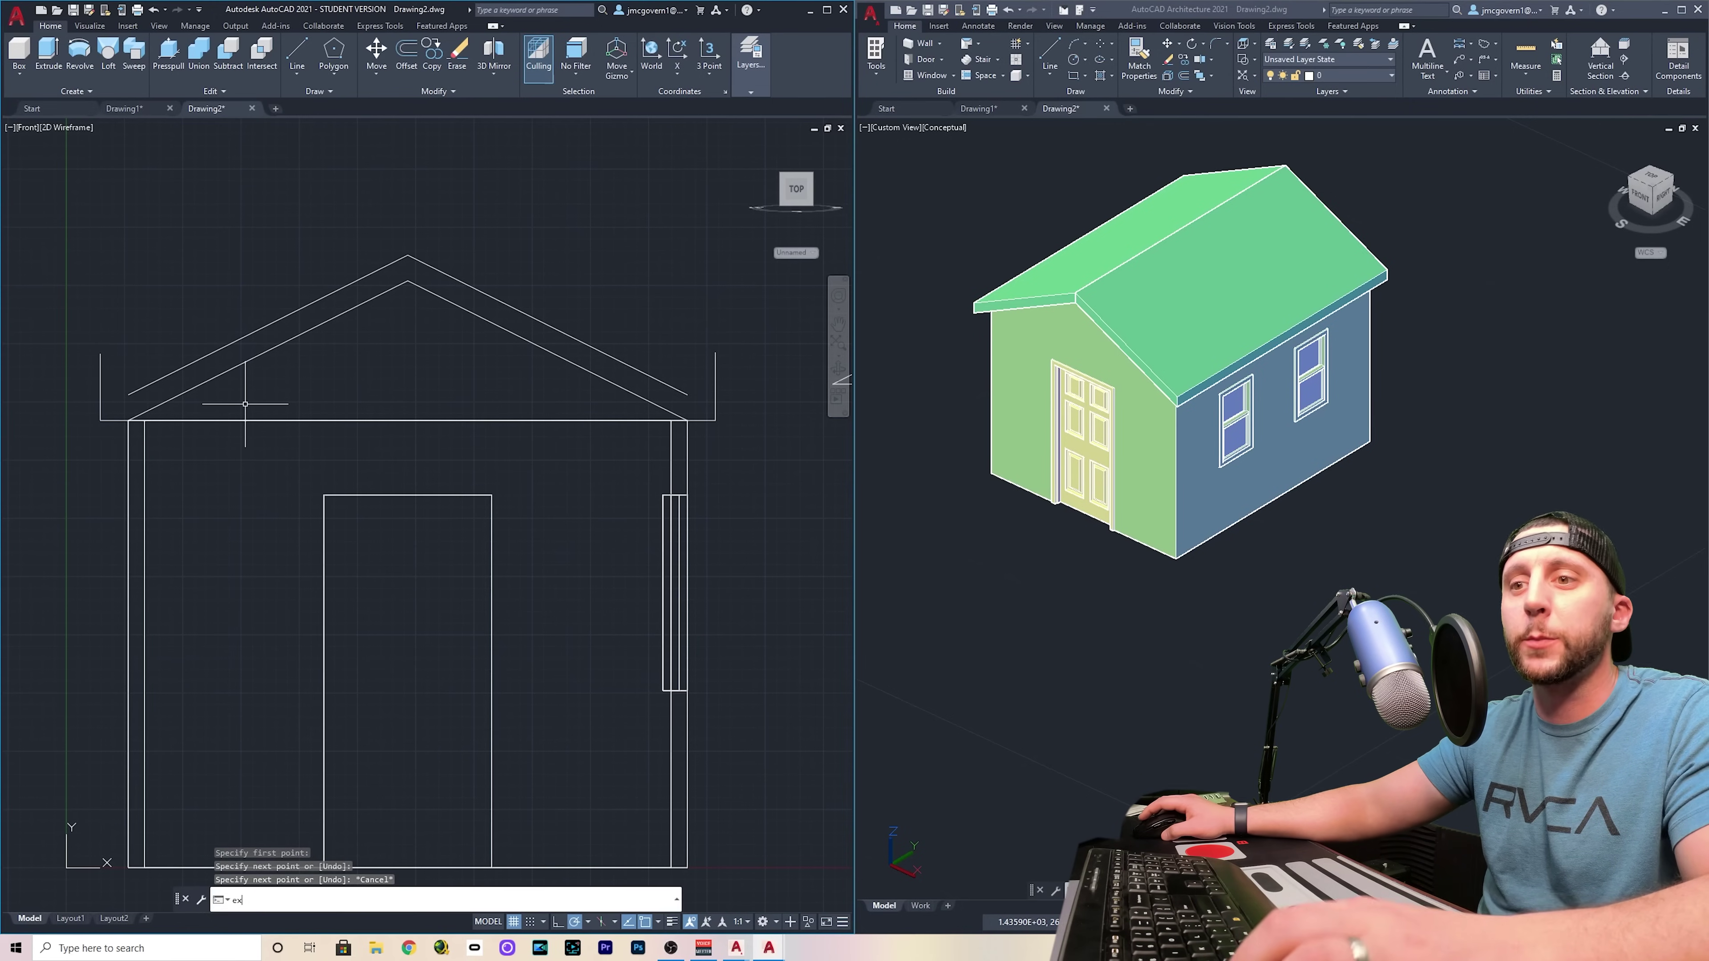
{"action": "type", "text": "x"}
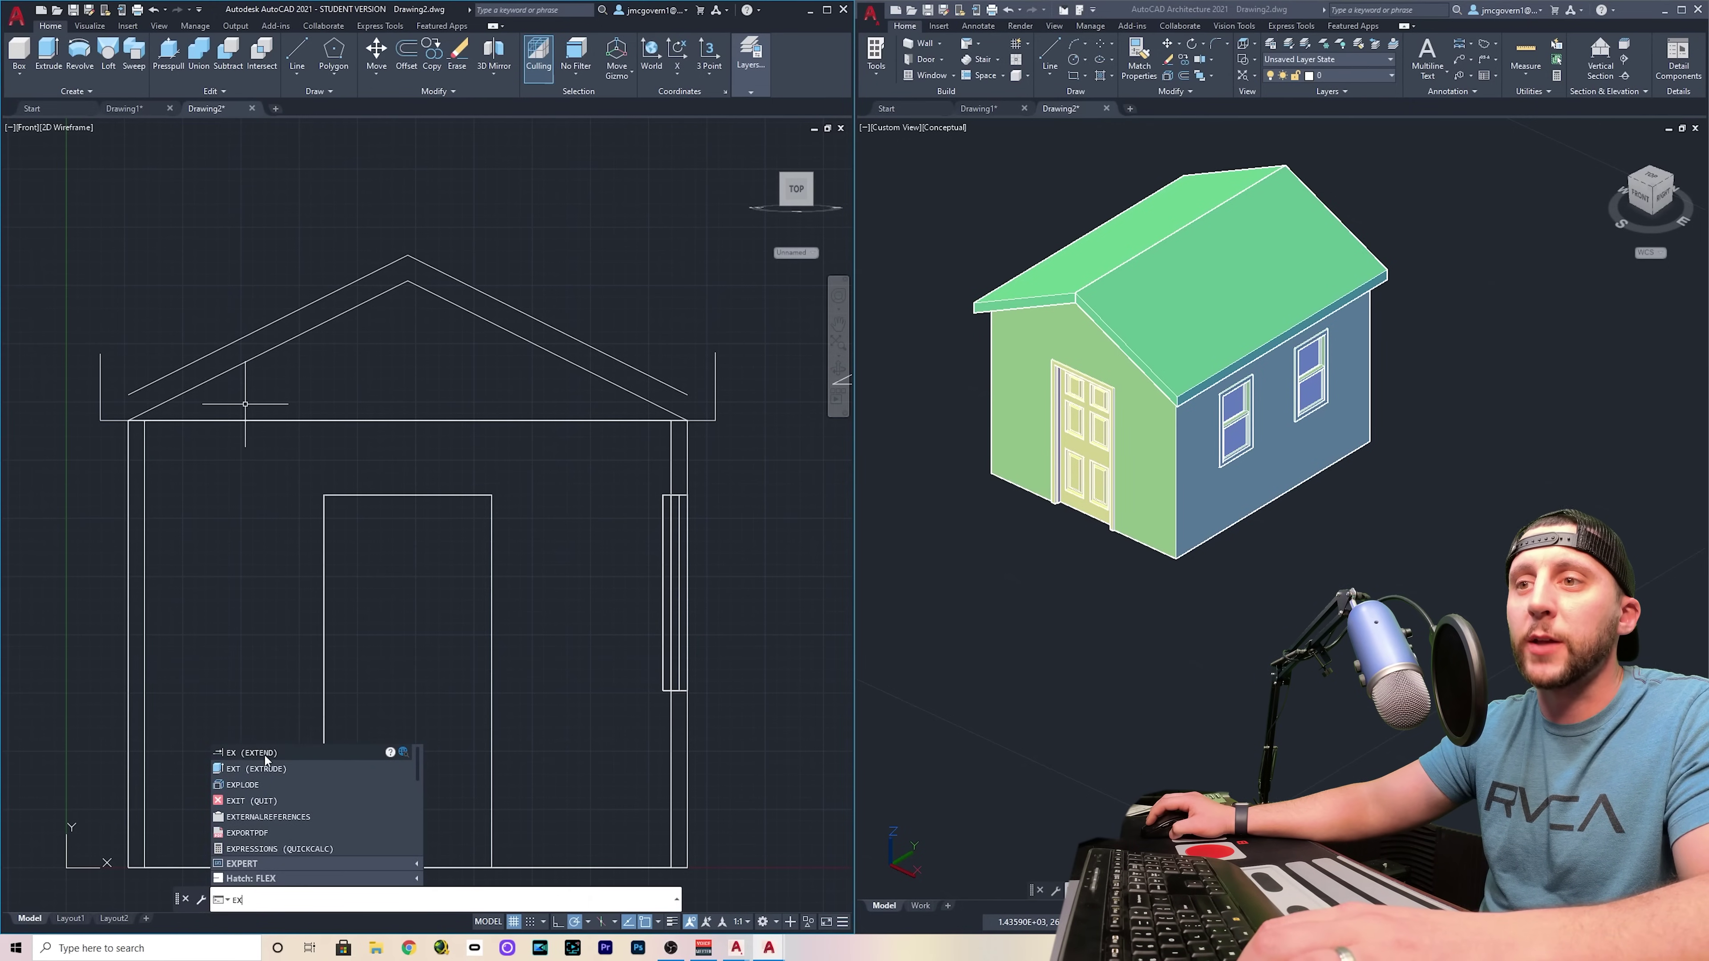
{"action": "left_click", "coordinate": [265, 754]}
{"action": "left_click", "coordinate": [137, 391]}
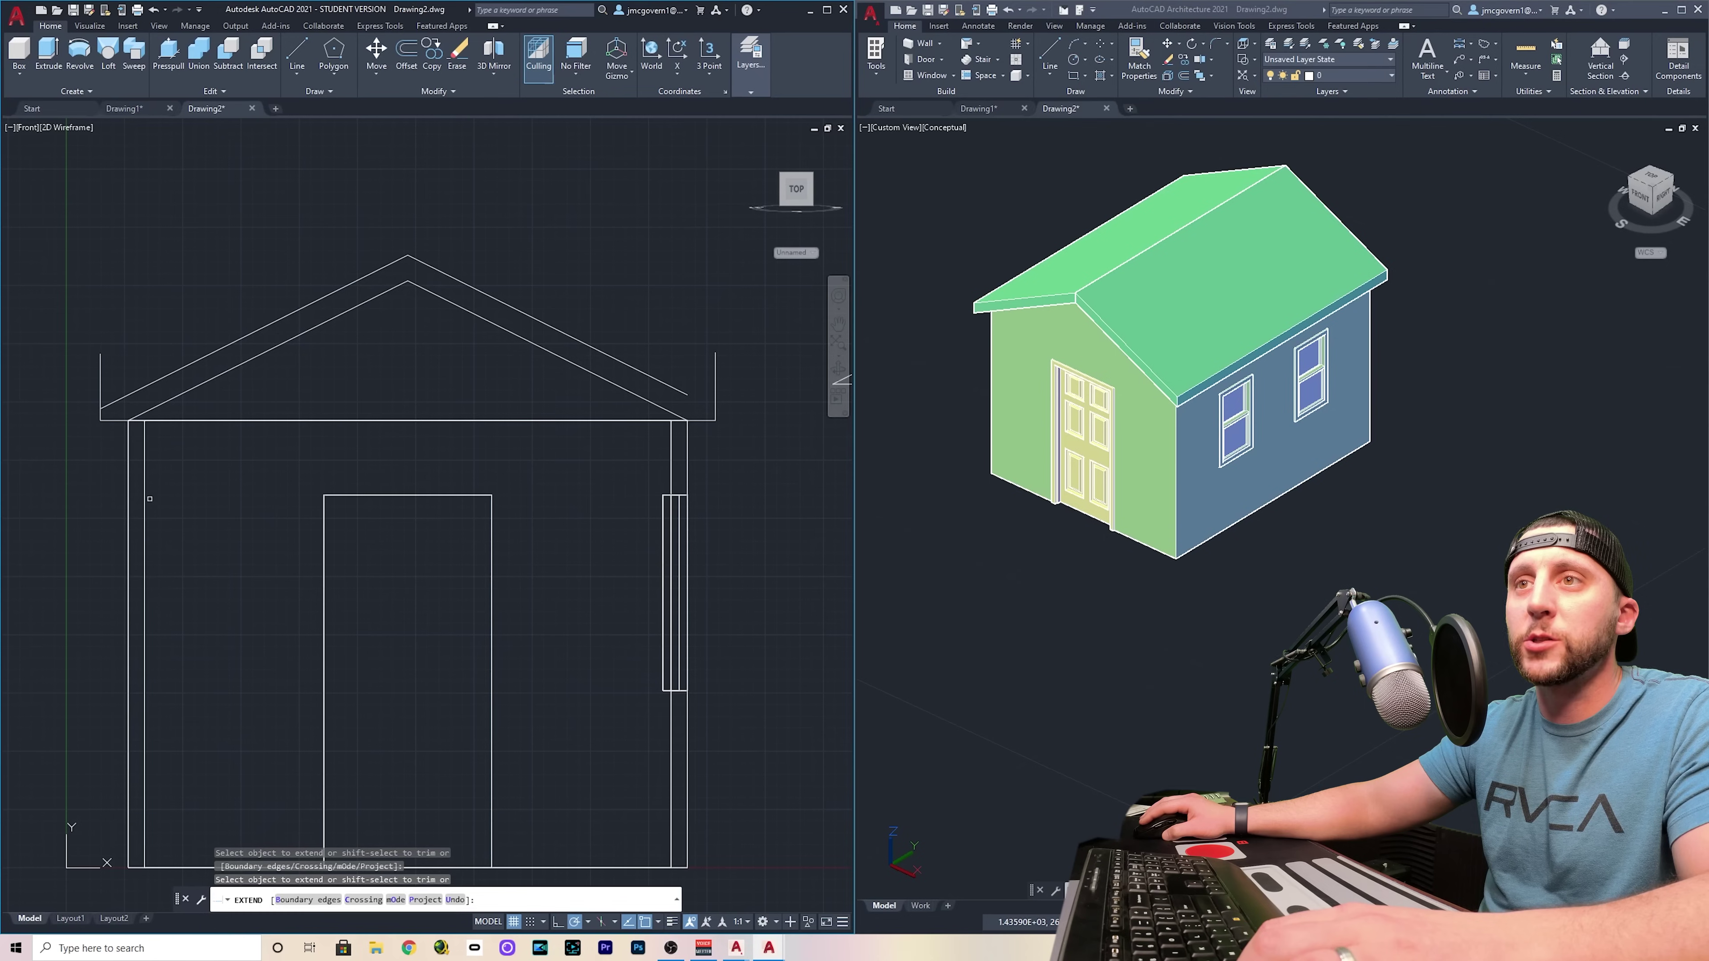
{"action": "left_click", "coordinate": [679, 386]}
{"action": "key", "text": "Escape"}
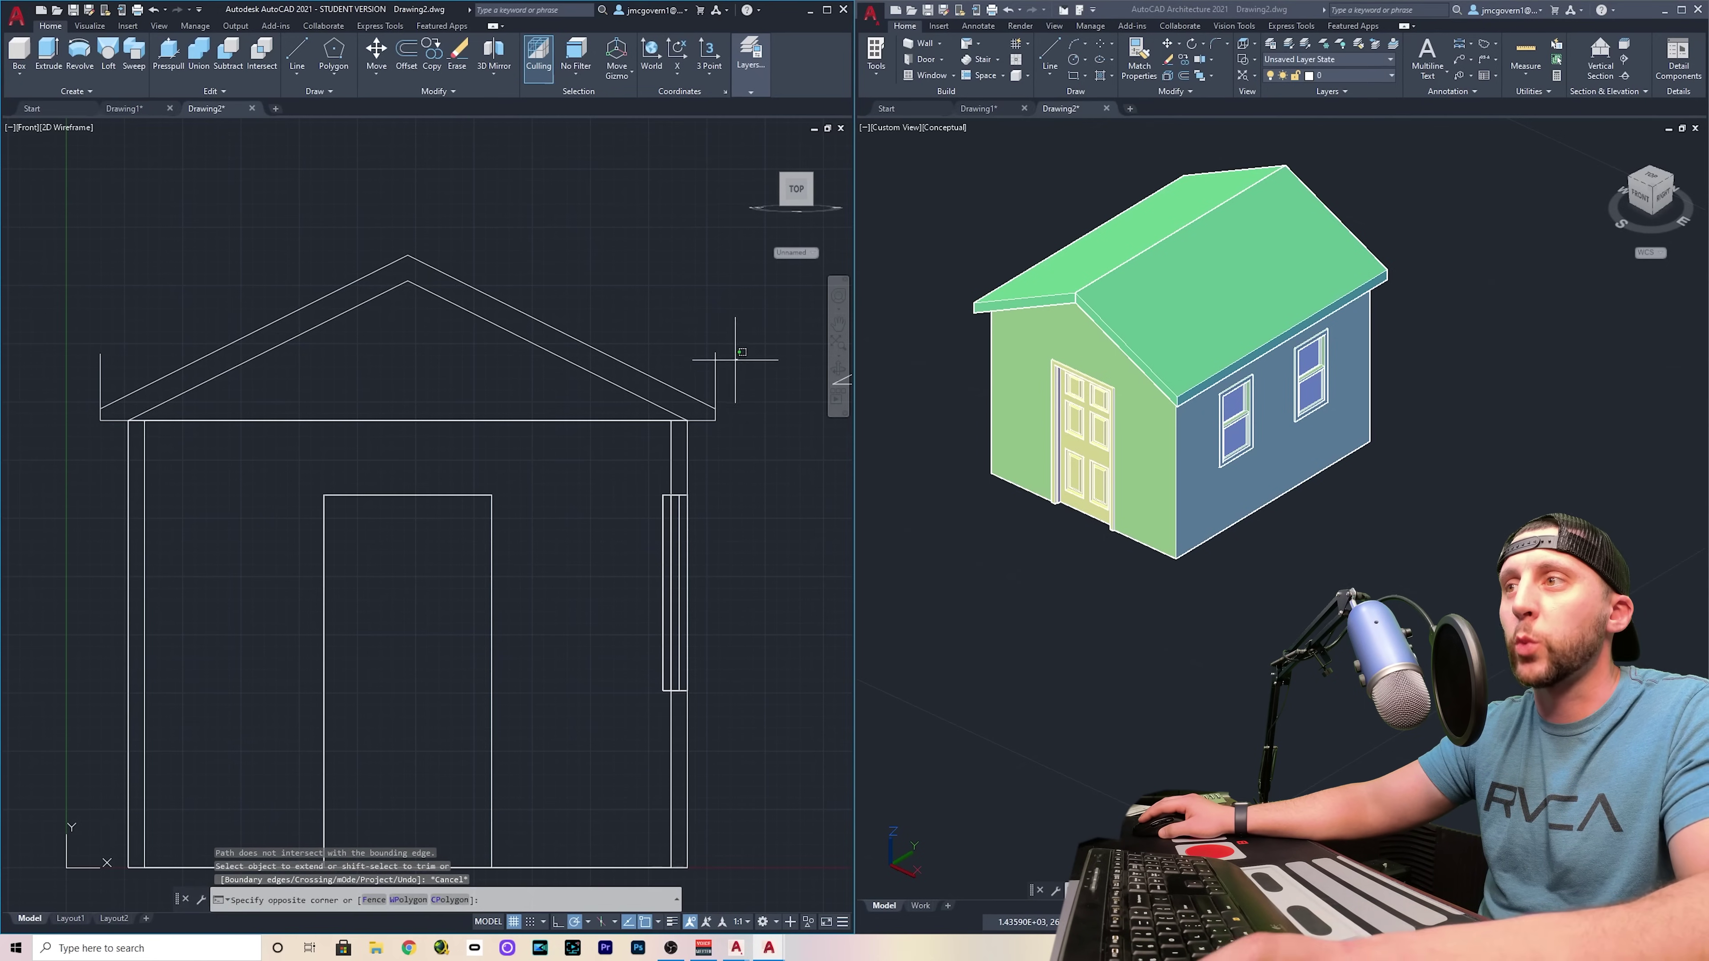
Delete the two vertical guide lines at the eaves
{"action": "left_click", "coordinate": [715, 383]}
{"action": "left_click", "coordinate": [139, 349]}
{"action": "left_click", "coordinate": [94, 371]}
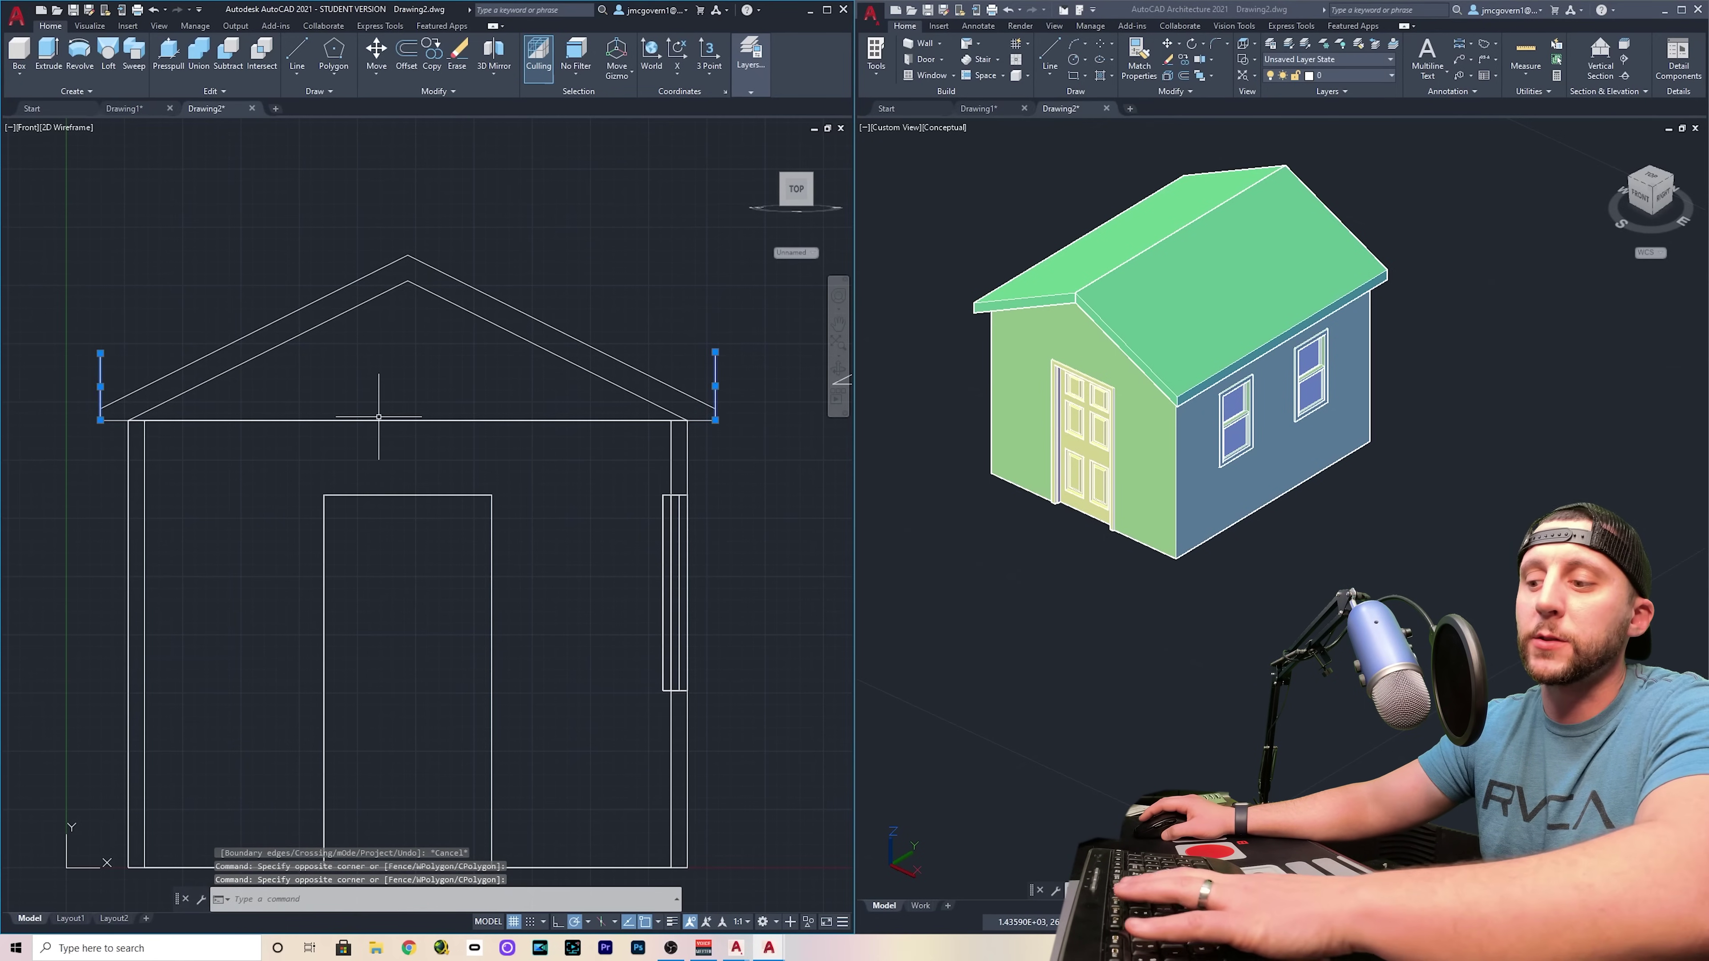
{"action": "key", "text": "Delete"}
Draw a 5.5-inch vertical line downward from the outer end of each upper slope
{"action": "left_click", "coordinate": [297, 50]}
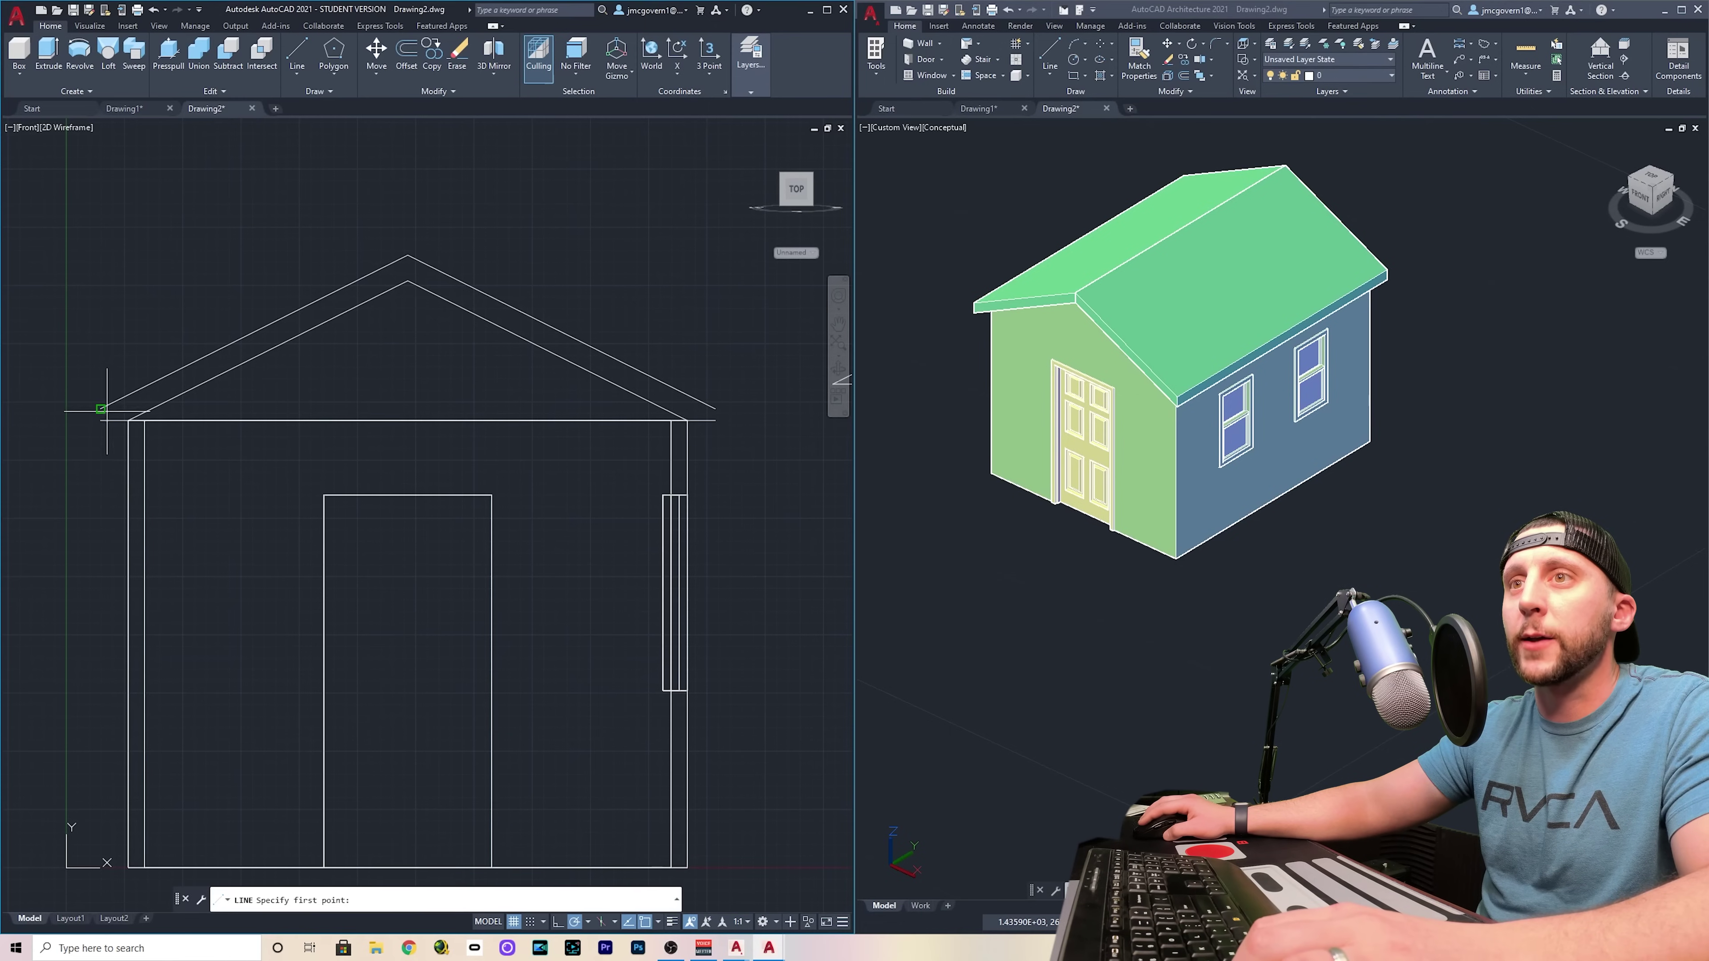
{"action": "left_click", "coordinate": [100, 409]}
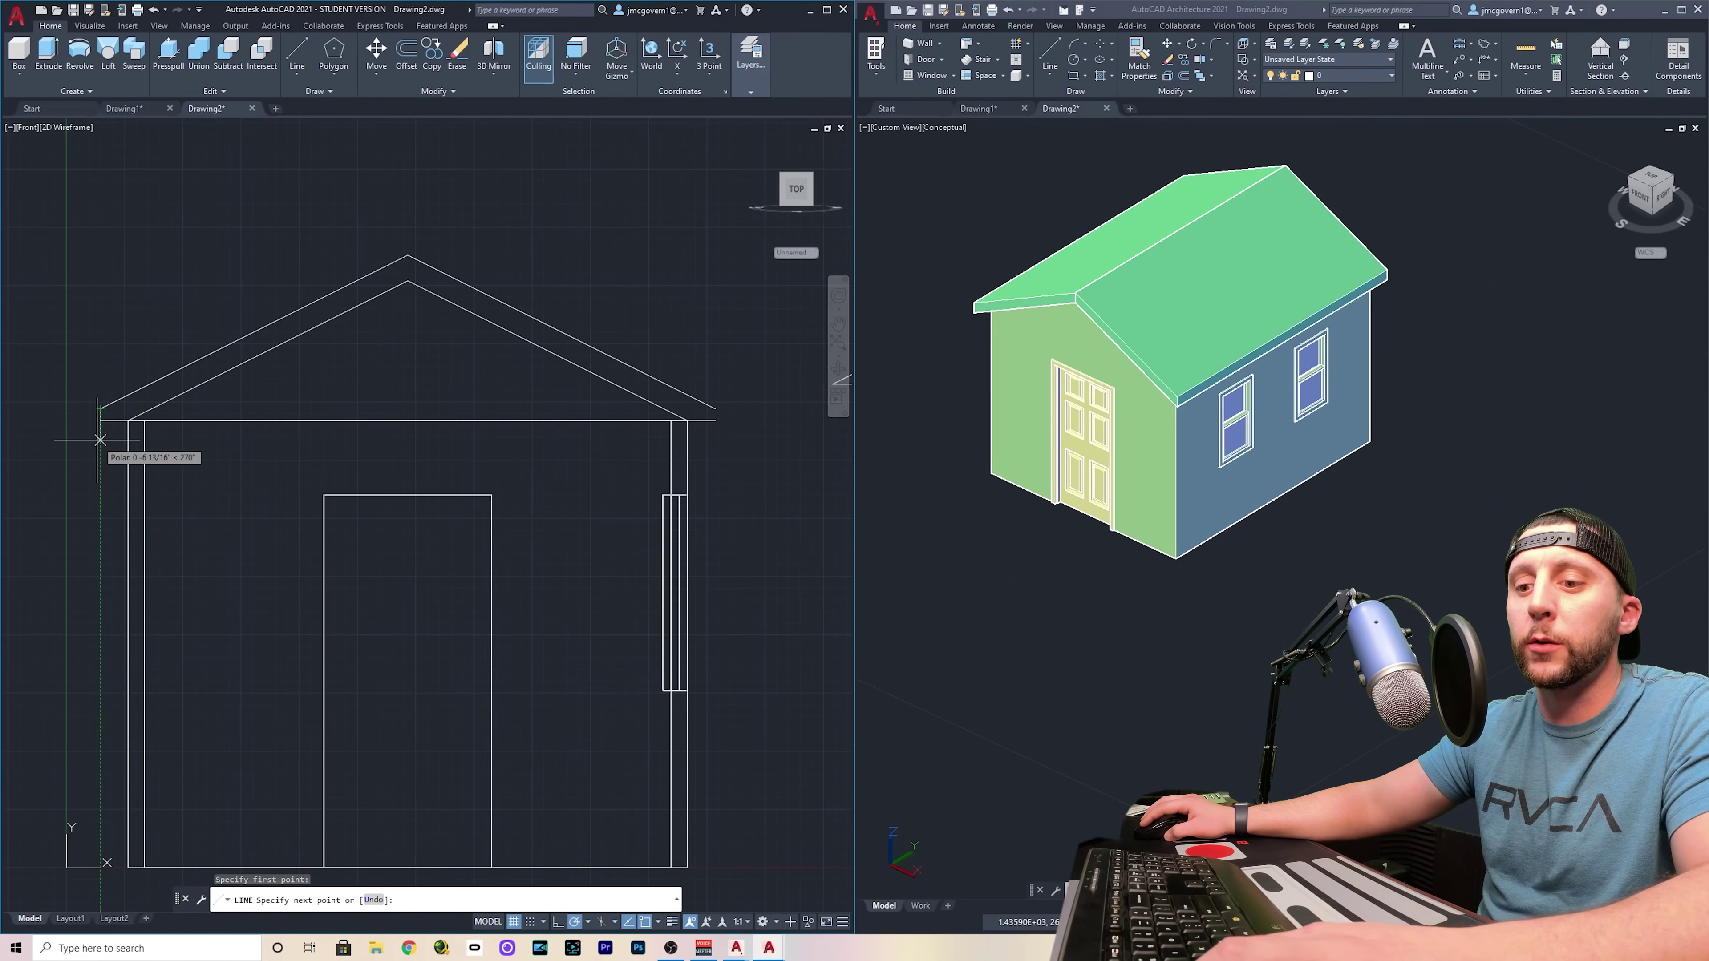
{"action": "type", "text": "5.5"}
{"action": "key", "text": "Return"}
{"action": "key", "text": "Return"}
{"action": "key", "text": "Return"}
{"action": "left_click", "coordinate": [714, 408]}
{"action": "type", "text": "5.5"}
{"action": "key", "text": "Return"}
{"action": "key", "text": "Escape"}
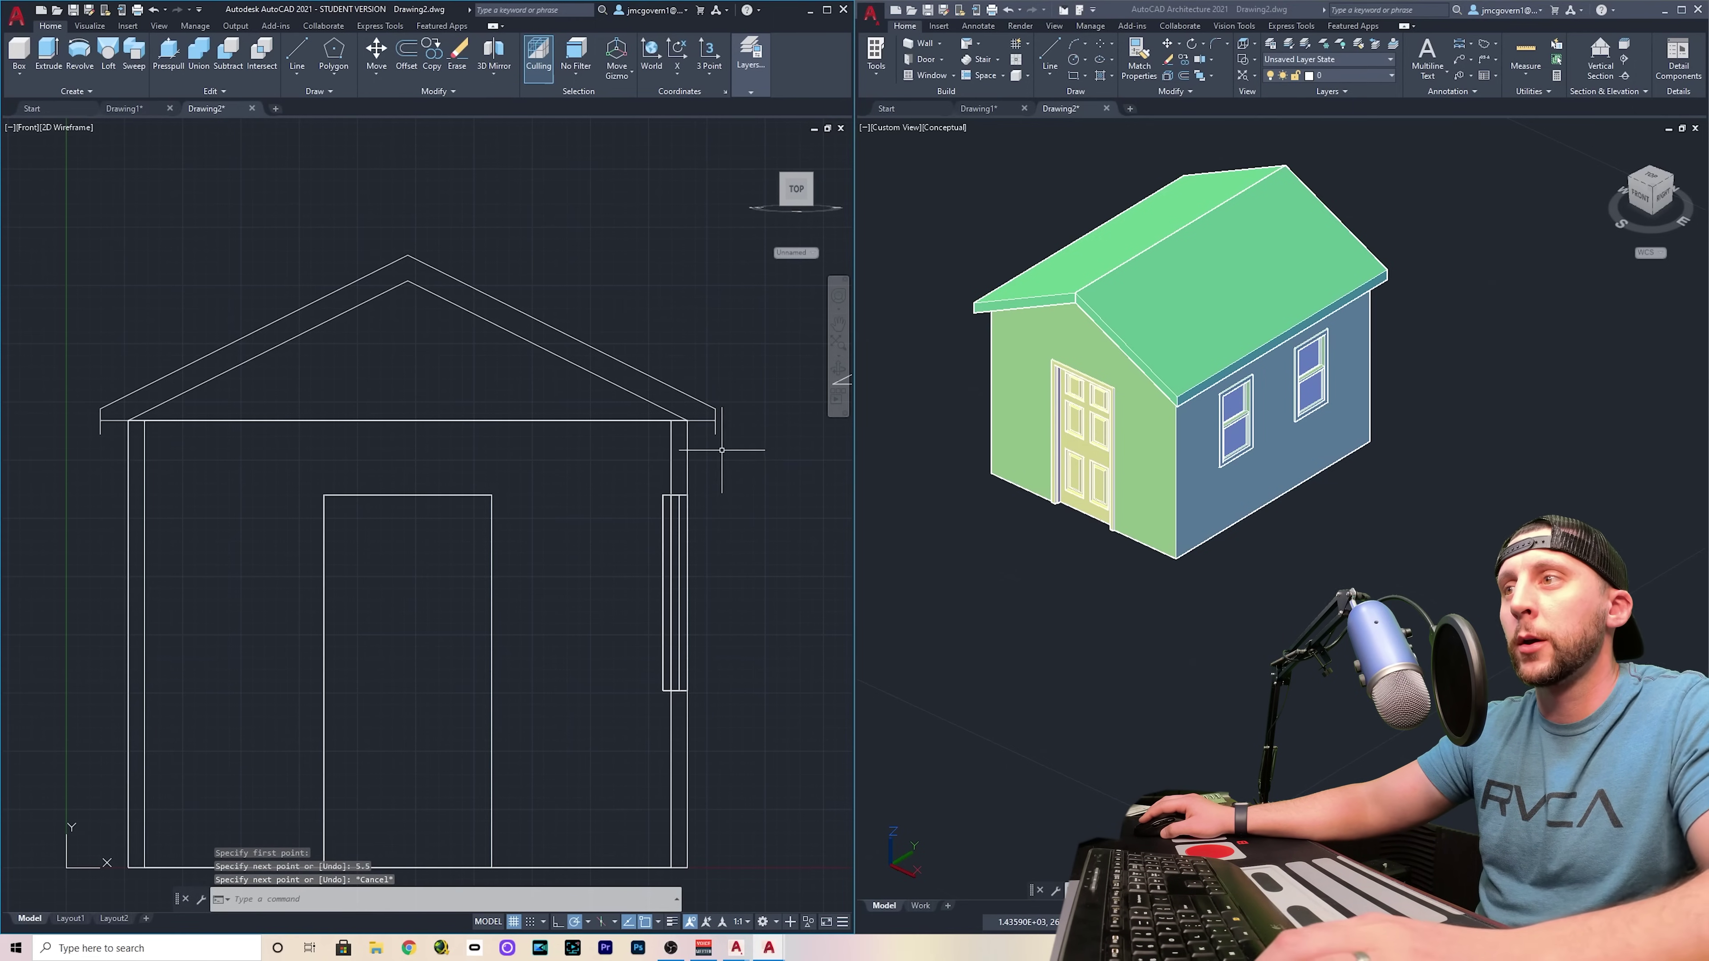
Trim the base line's overhang at the right eave and erase the rest of the base line
{"action": "type", "text": "tr"}
{"action": "key", "text": "Return"}
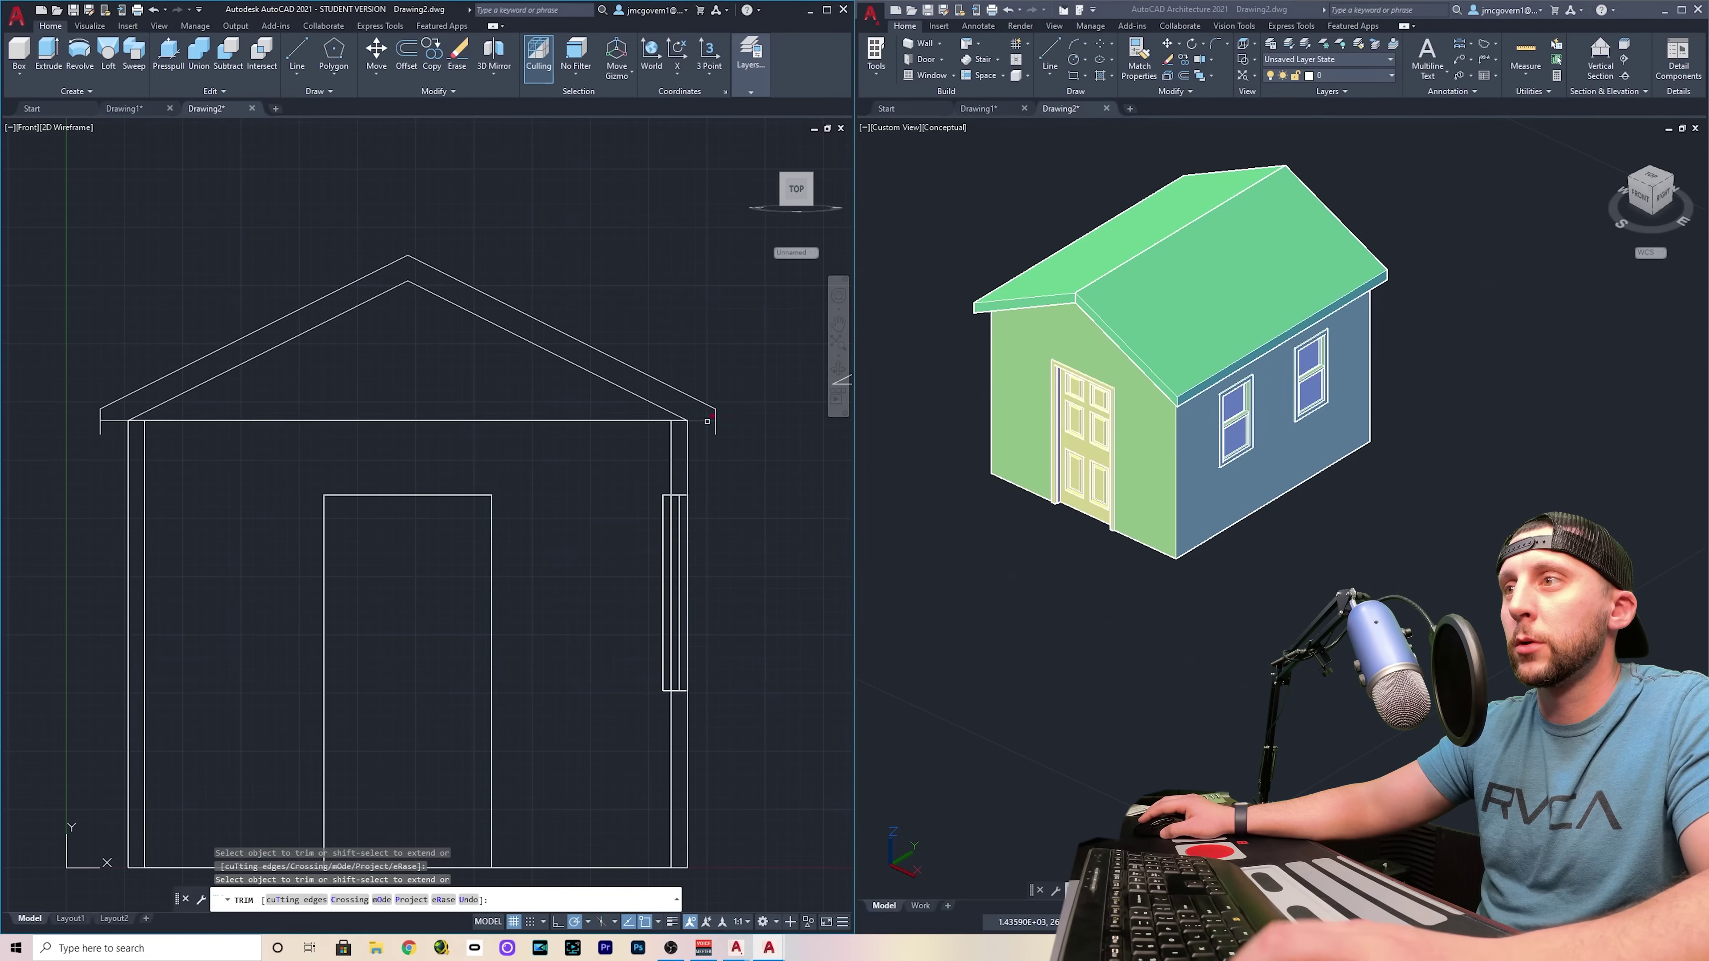
{"action": "key", "text": "Escape"}
{"action": "left_click", "coordinate": [117, 420]}
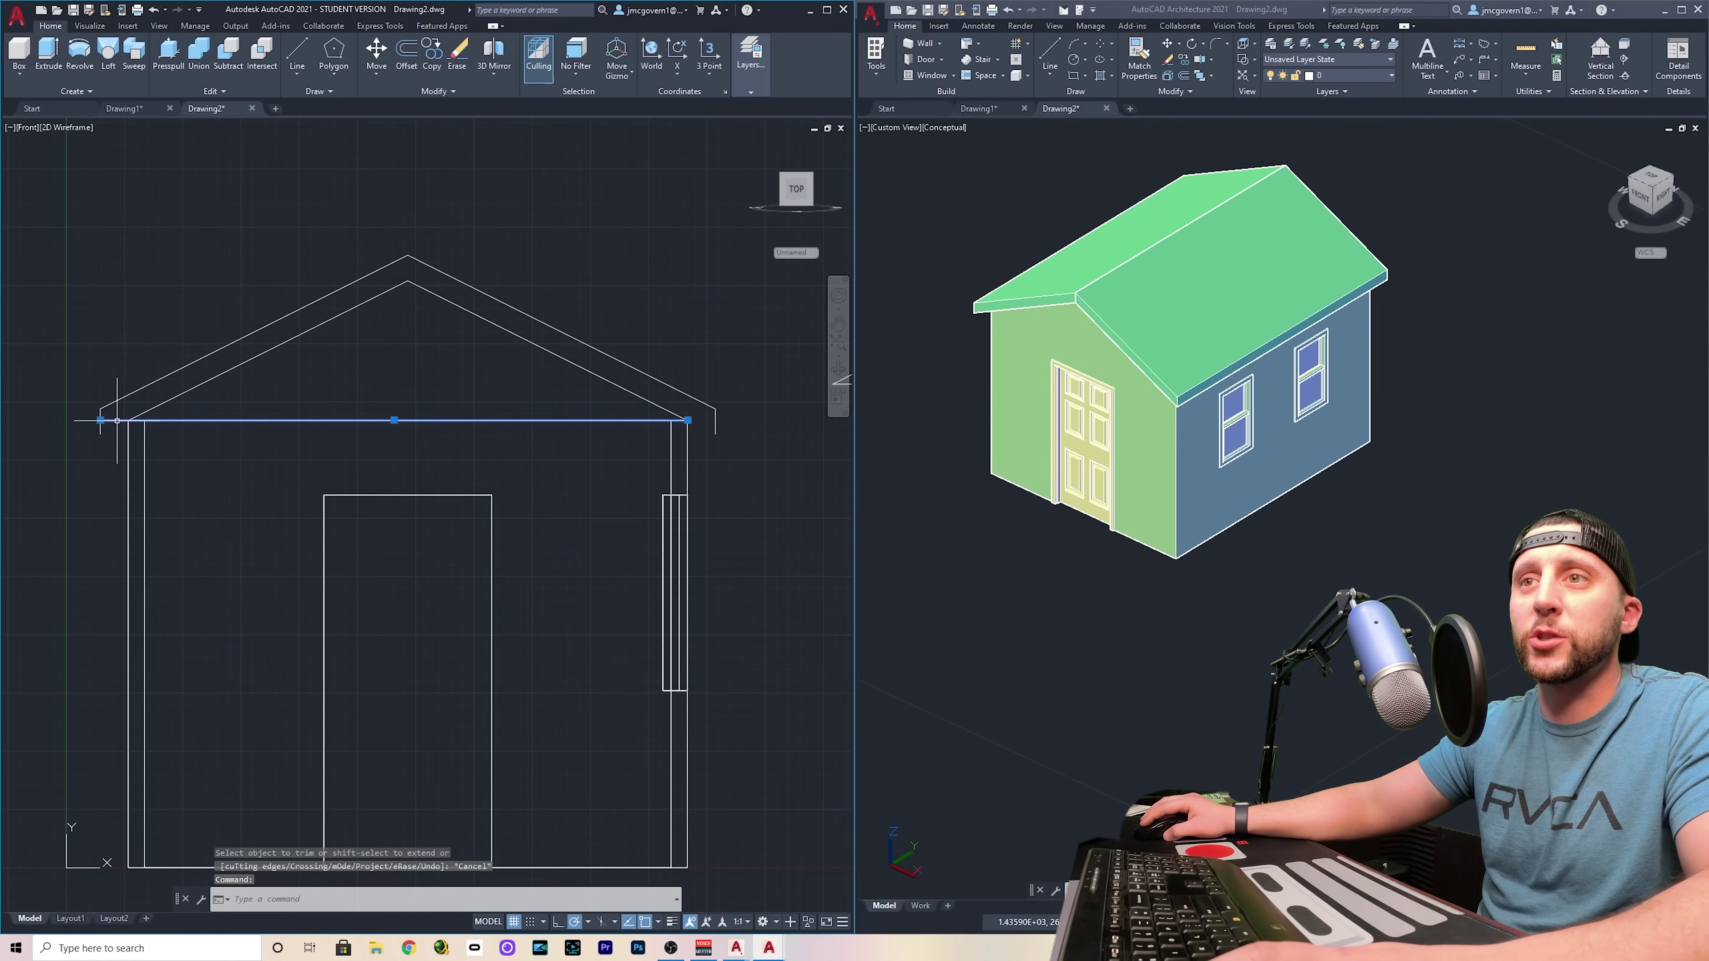
{"action": "key", "text": "Delete"}
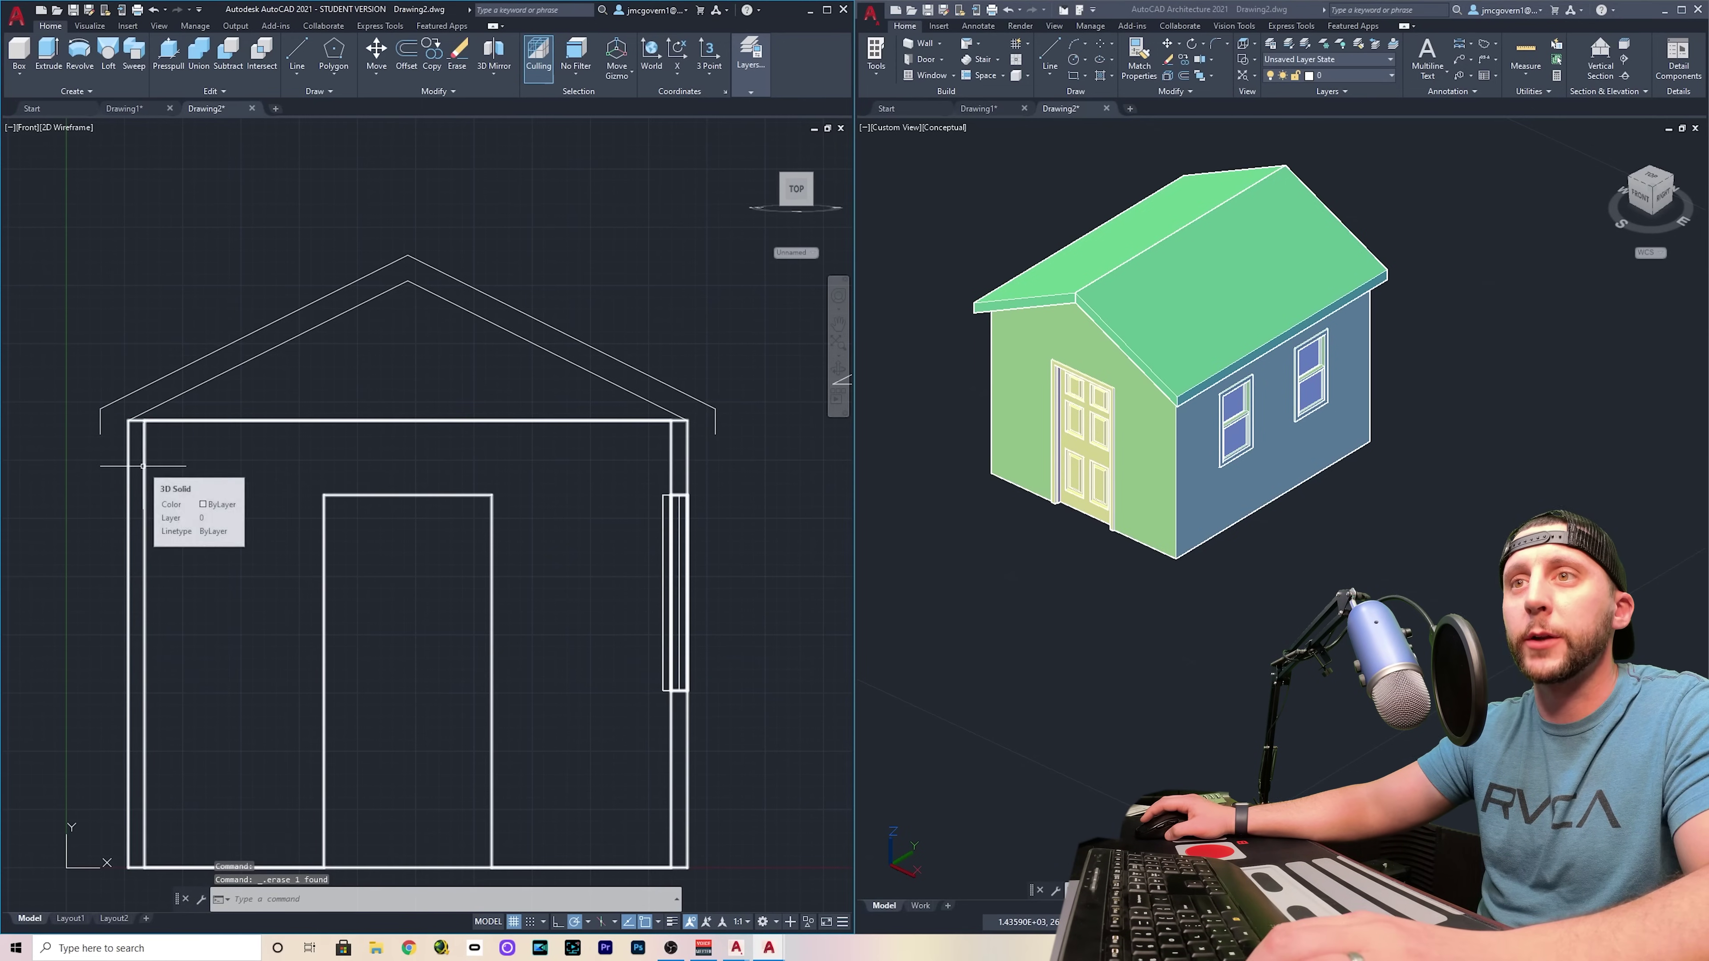
Extend the two lower slope lines to the vertical eave lines
{"action": "type", "text": "ex"}
{"action": "key", "text": "Return"}
{"action": "left_click", "coordinate": [163, 404]}
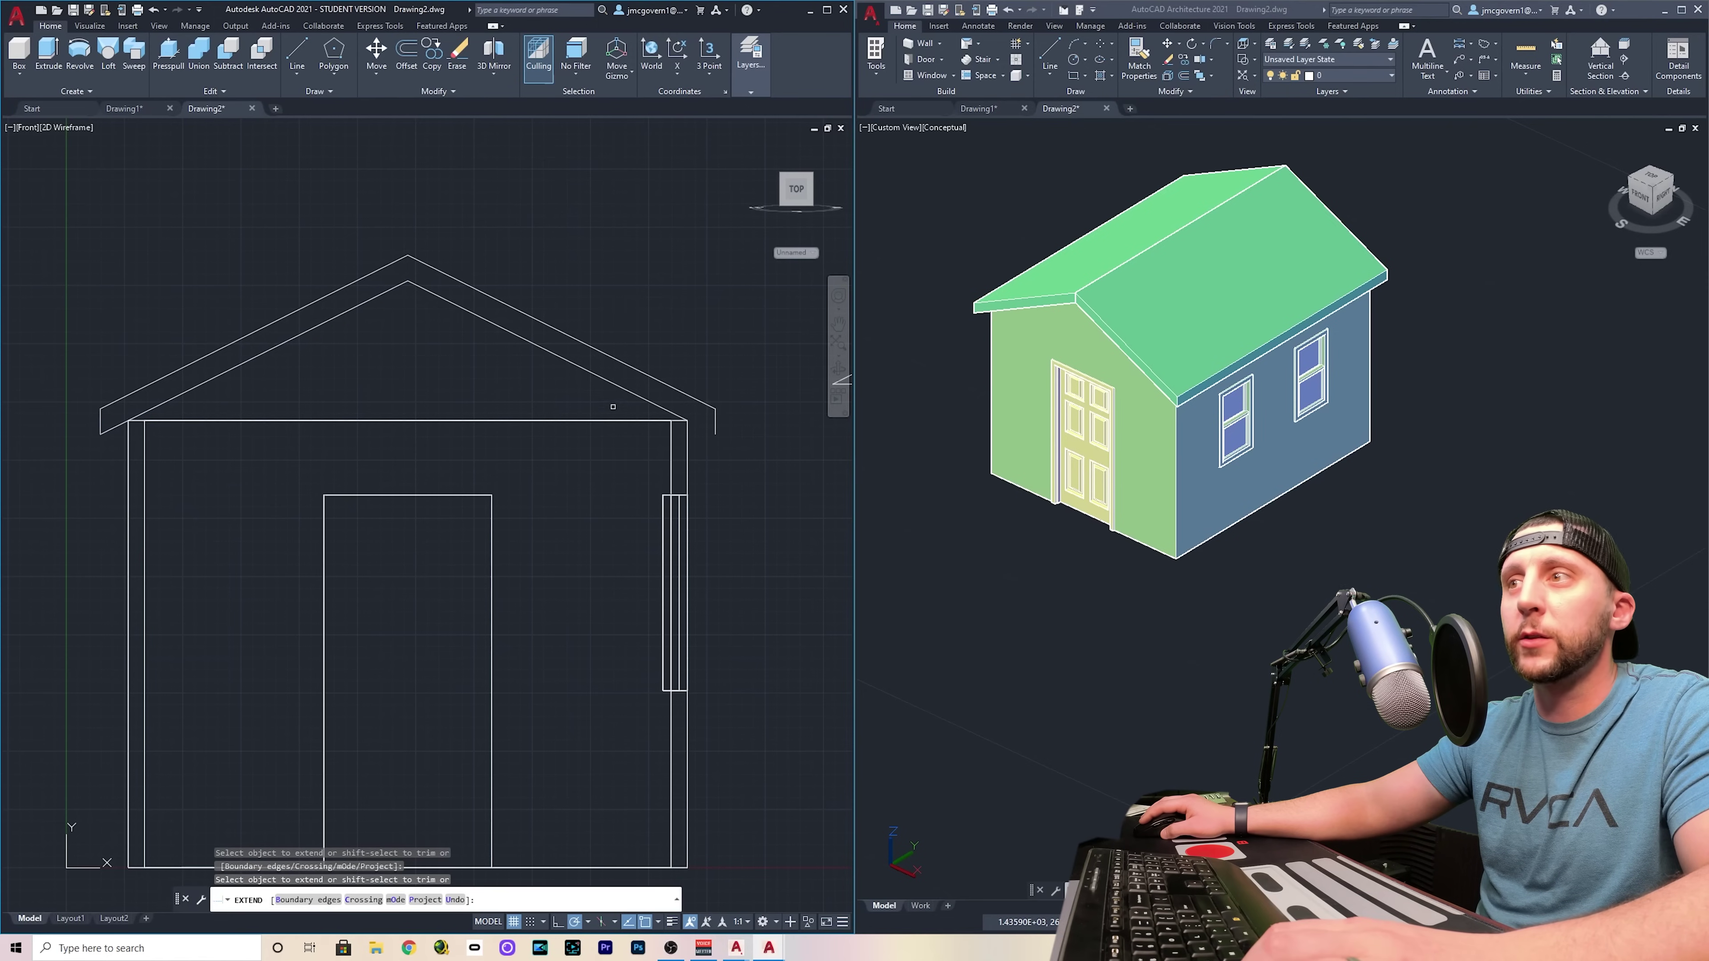
{"action": "key", "text": "Escape"}
Join the upper slopes, lower slopes and both eave lines into one closed roof profile polyline
{"action": "left_click", "coordinate": [735, 404]}
{"action": "left_click", "coordinate": [699, 430]}
{"action": "left_click", "coordinate": [109, 378]}
{"action": "left_click", "coordinate": [64, 482]}
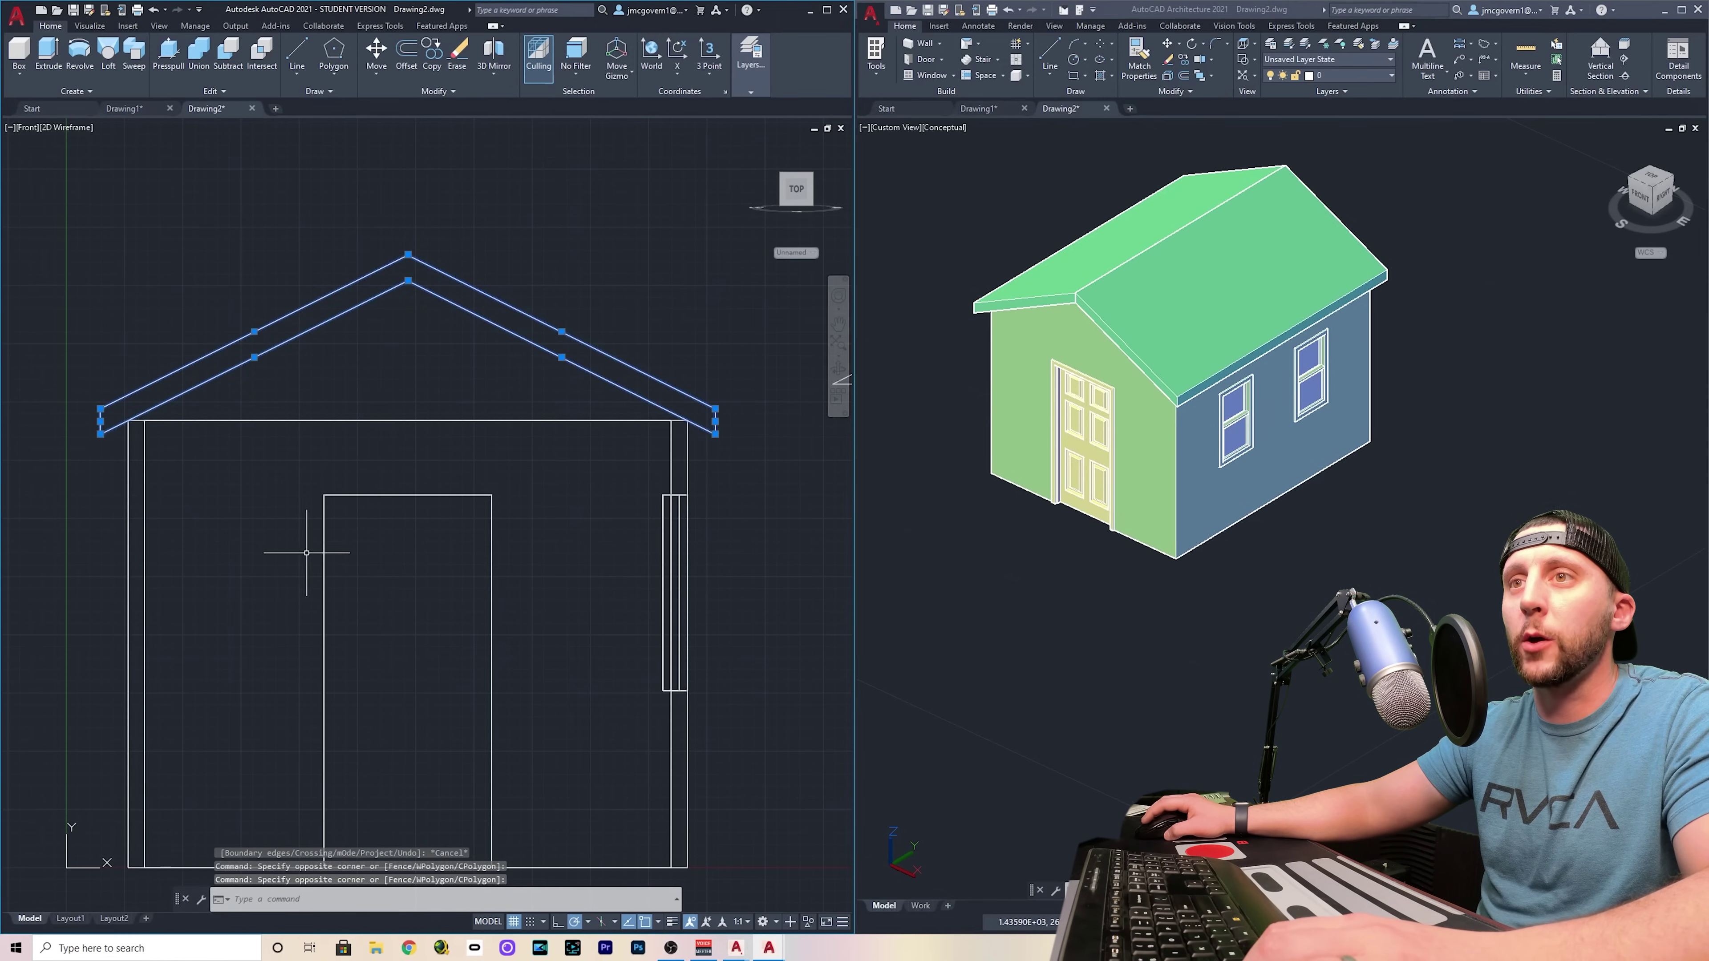
{"action": "type", "text": "join"}
{"action": "key", "text": "Return"}
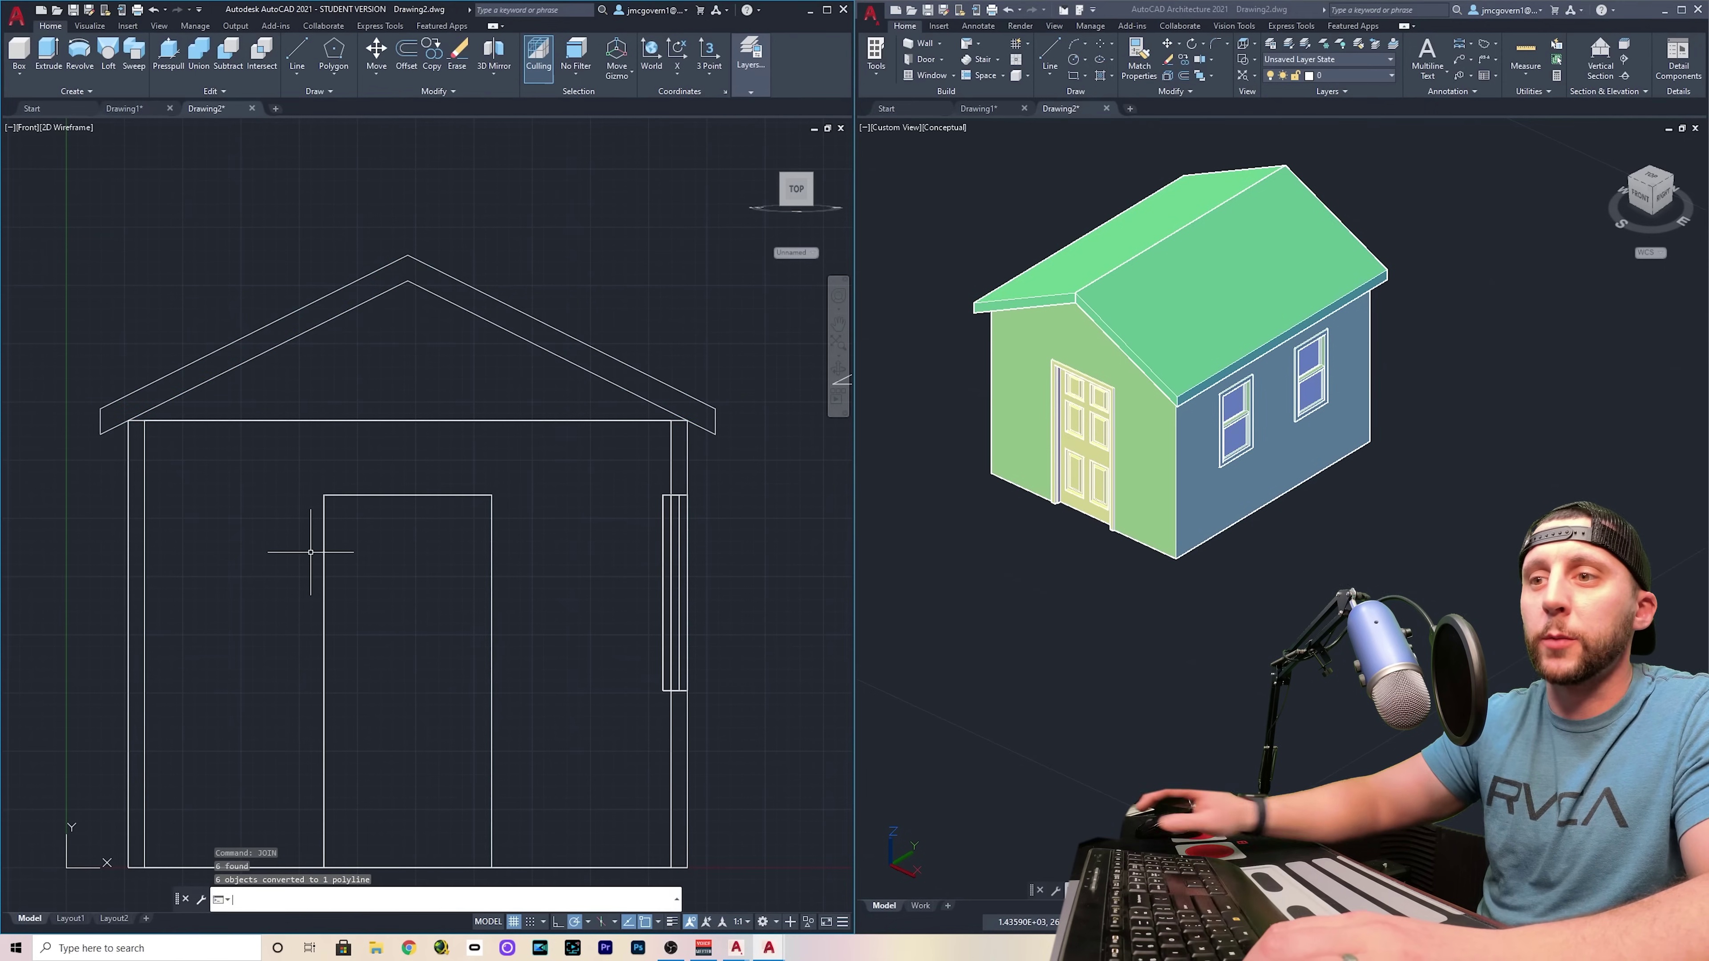
Extrude the roof profile 12 feet along the building toward the door wall
{"action": "scroll", "coordinate": [423, 658], "scroll_direction": "down", "scroll_amount": 2}
{"action": "middle_click_drag", "start_coordinate": [517, 568], "coordinate": [609, 672], "text": "shift"}
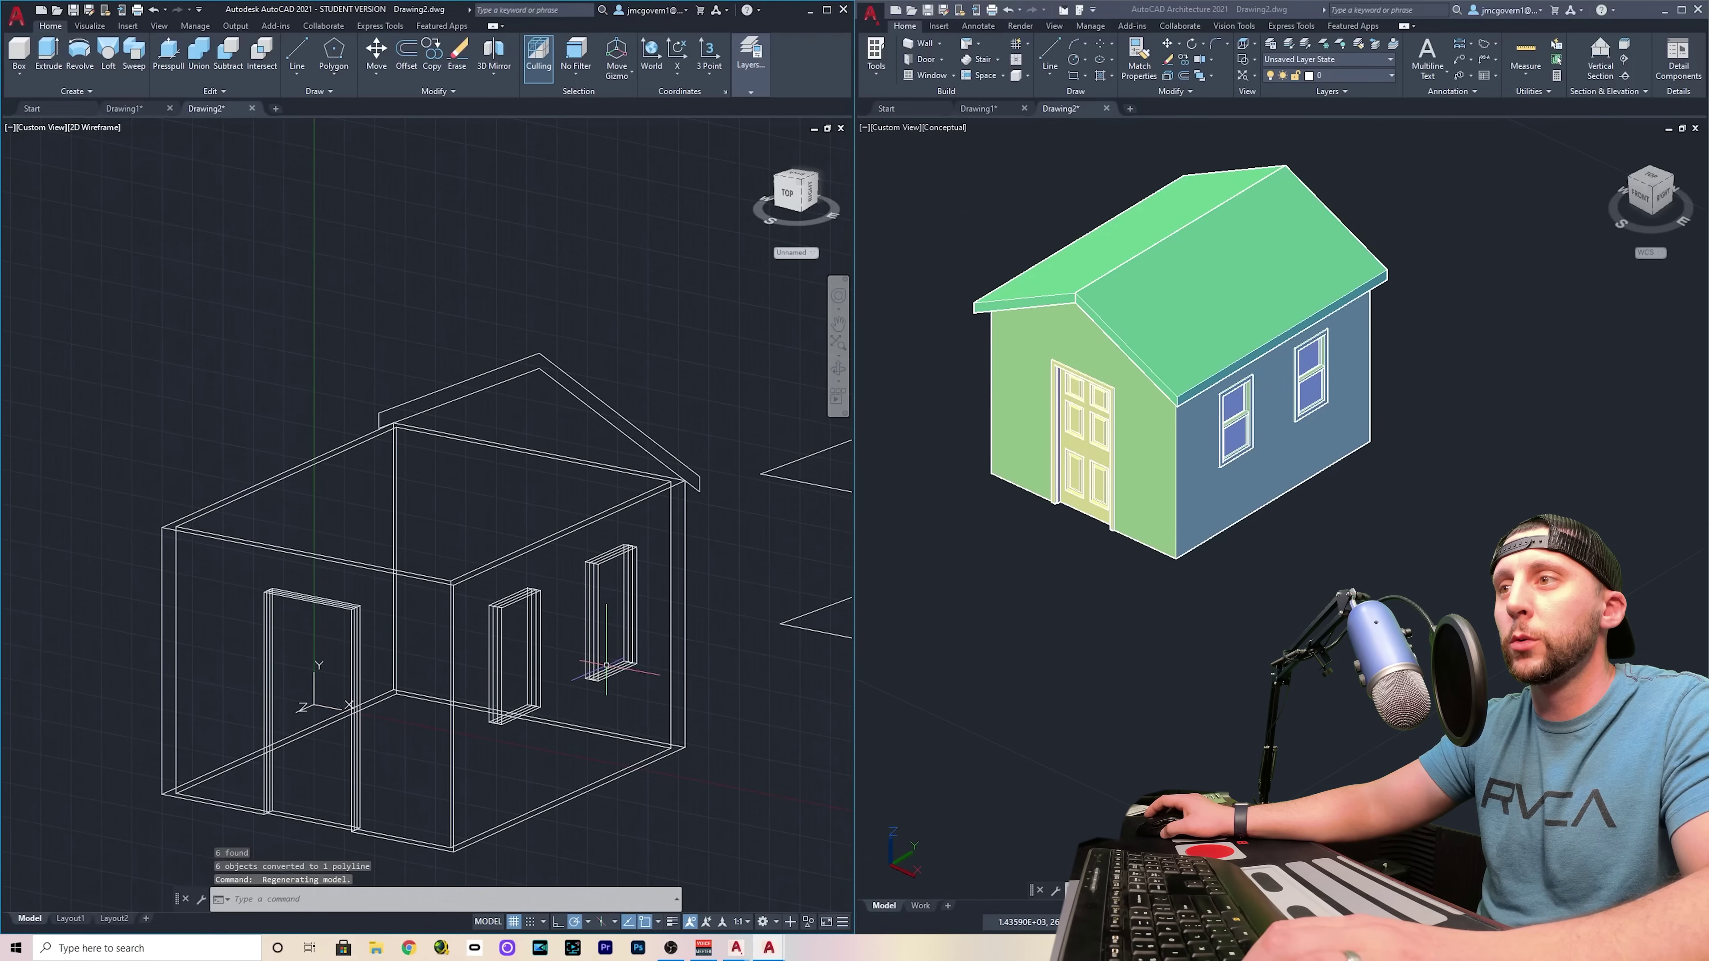
{"action": "left_click", "coordinate": [638, 424]}
{"action": "left_click", "coordinate": [628, 435]}
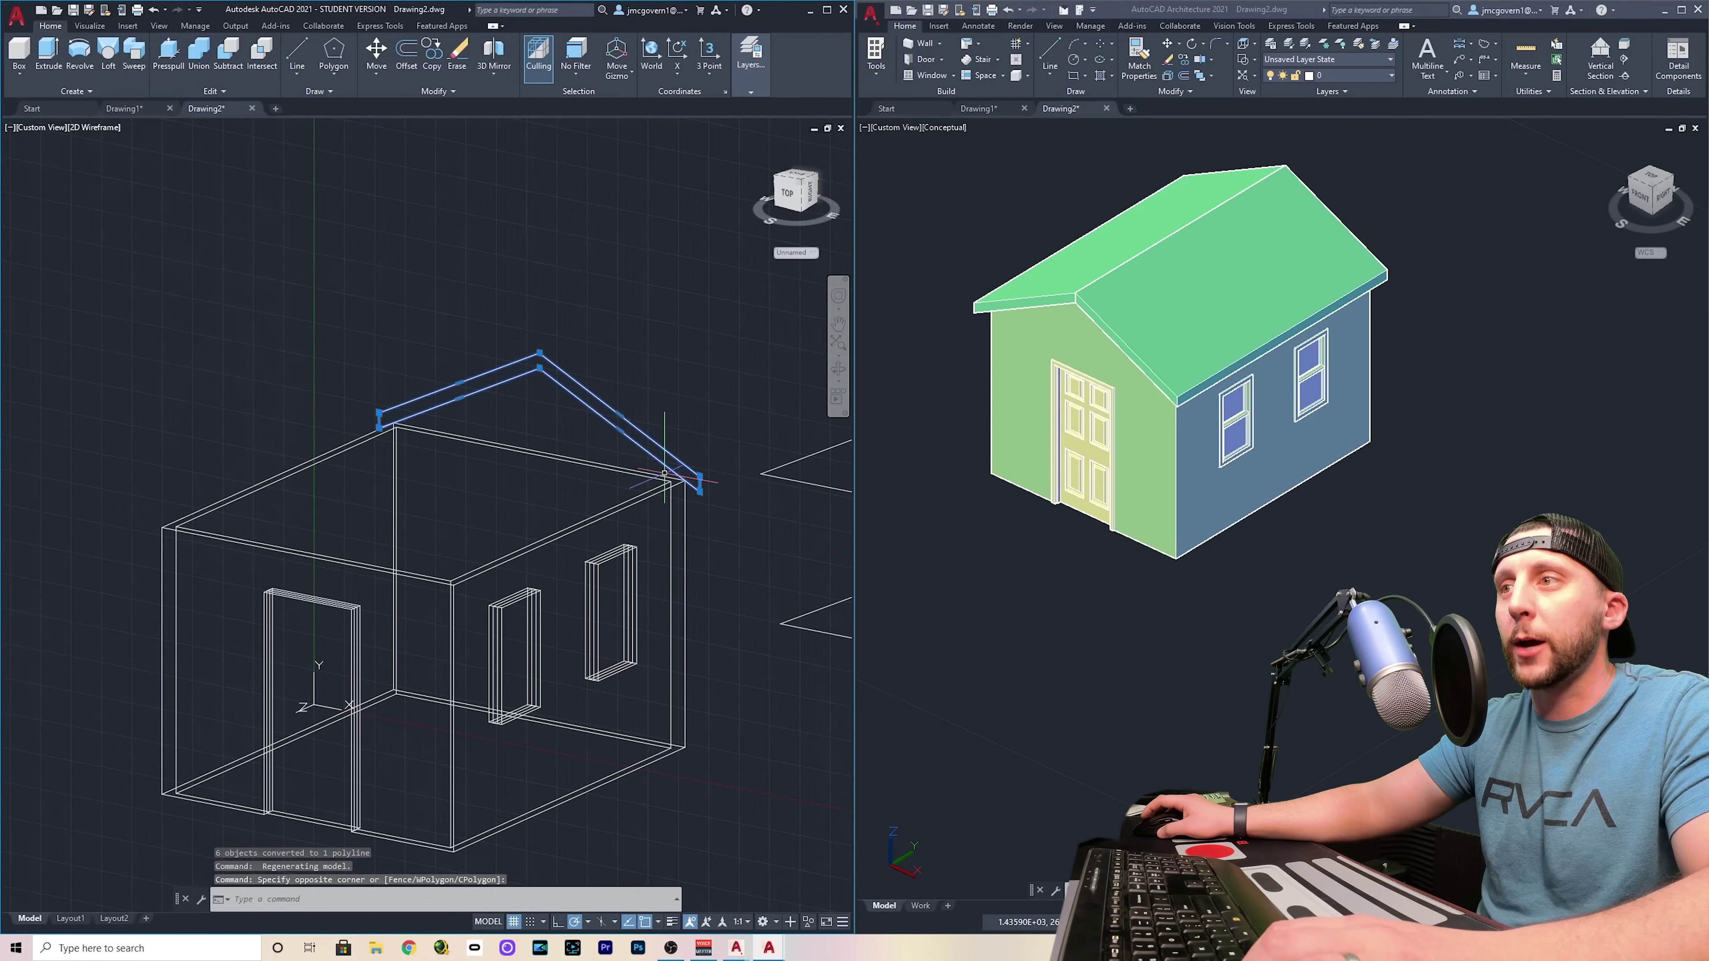
{"action": "type", "text": "extru"}
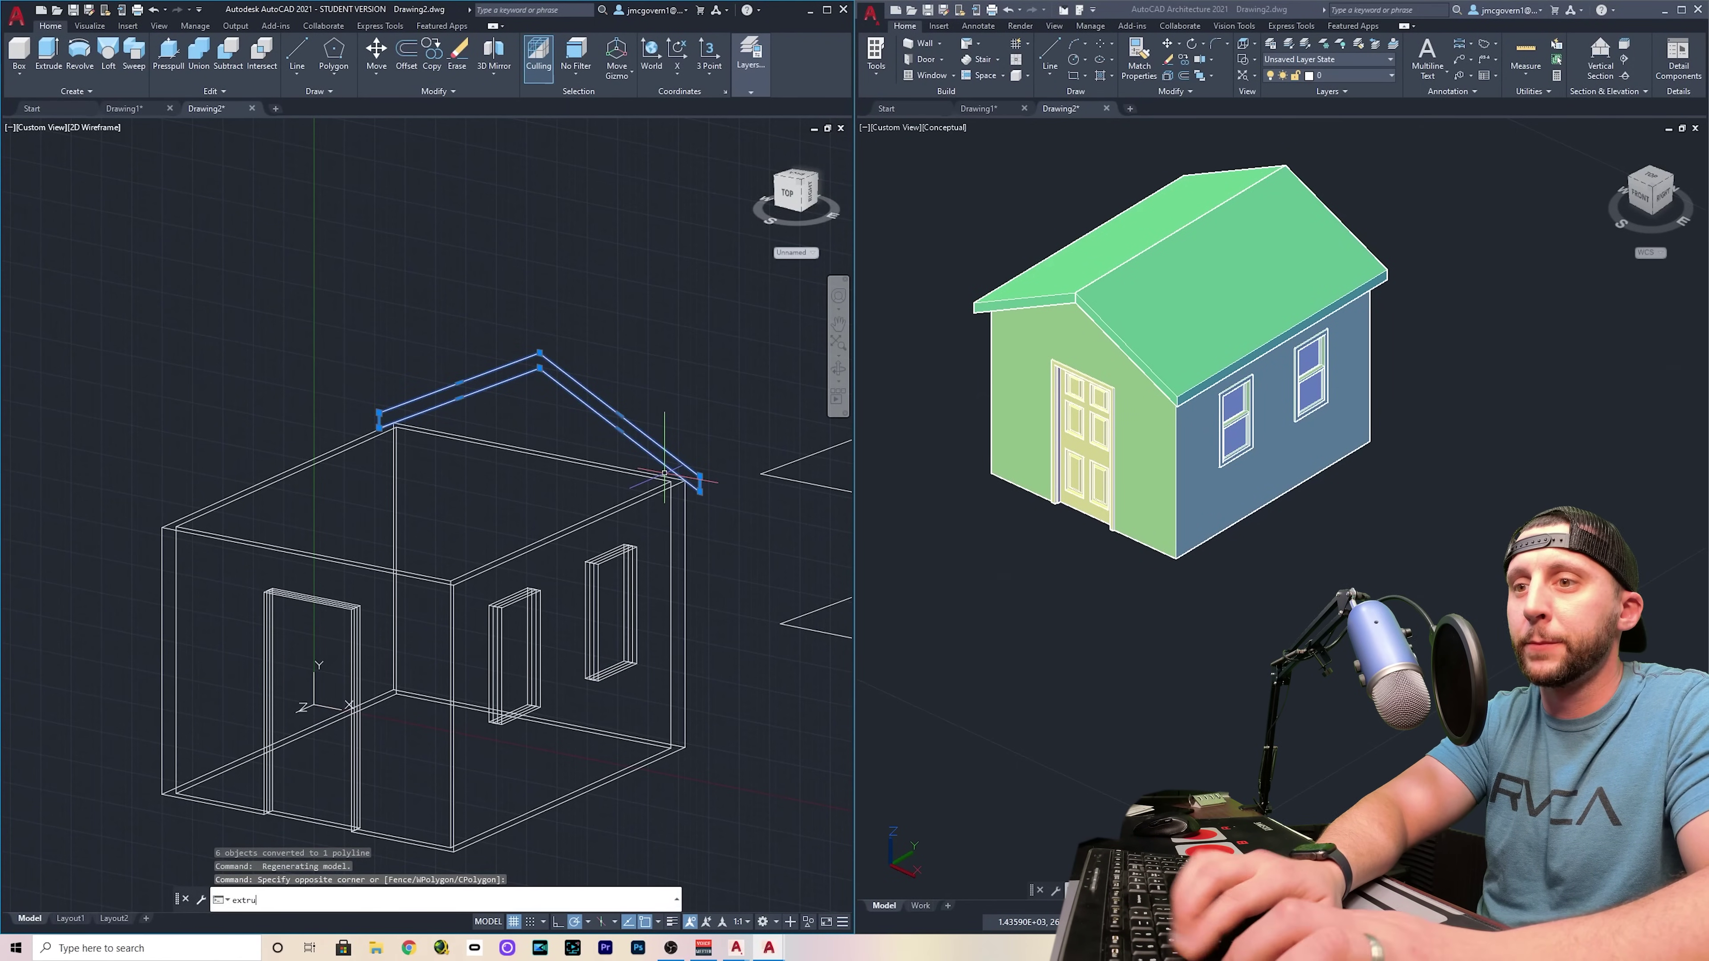
{"action": "key", "text": "Return"}
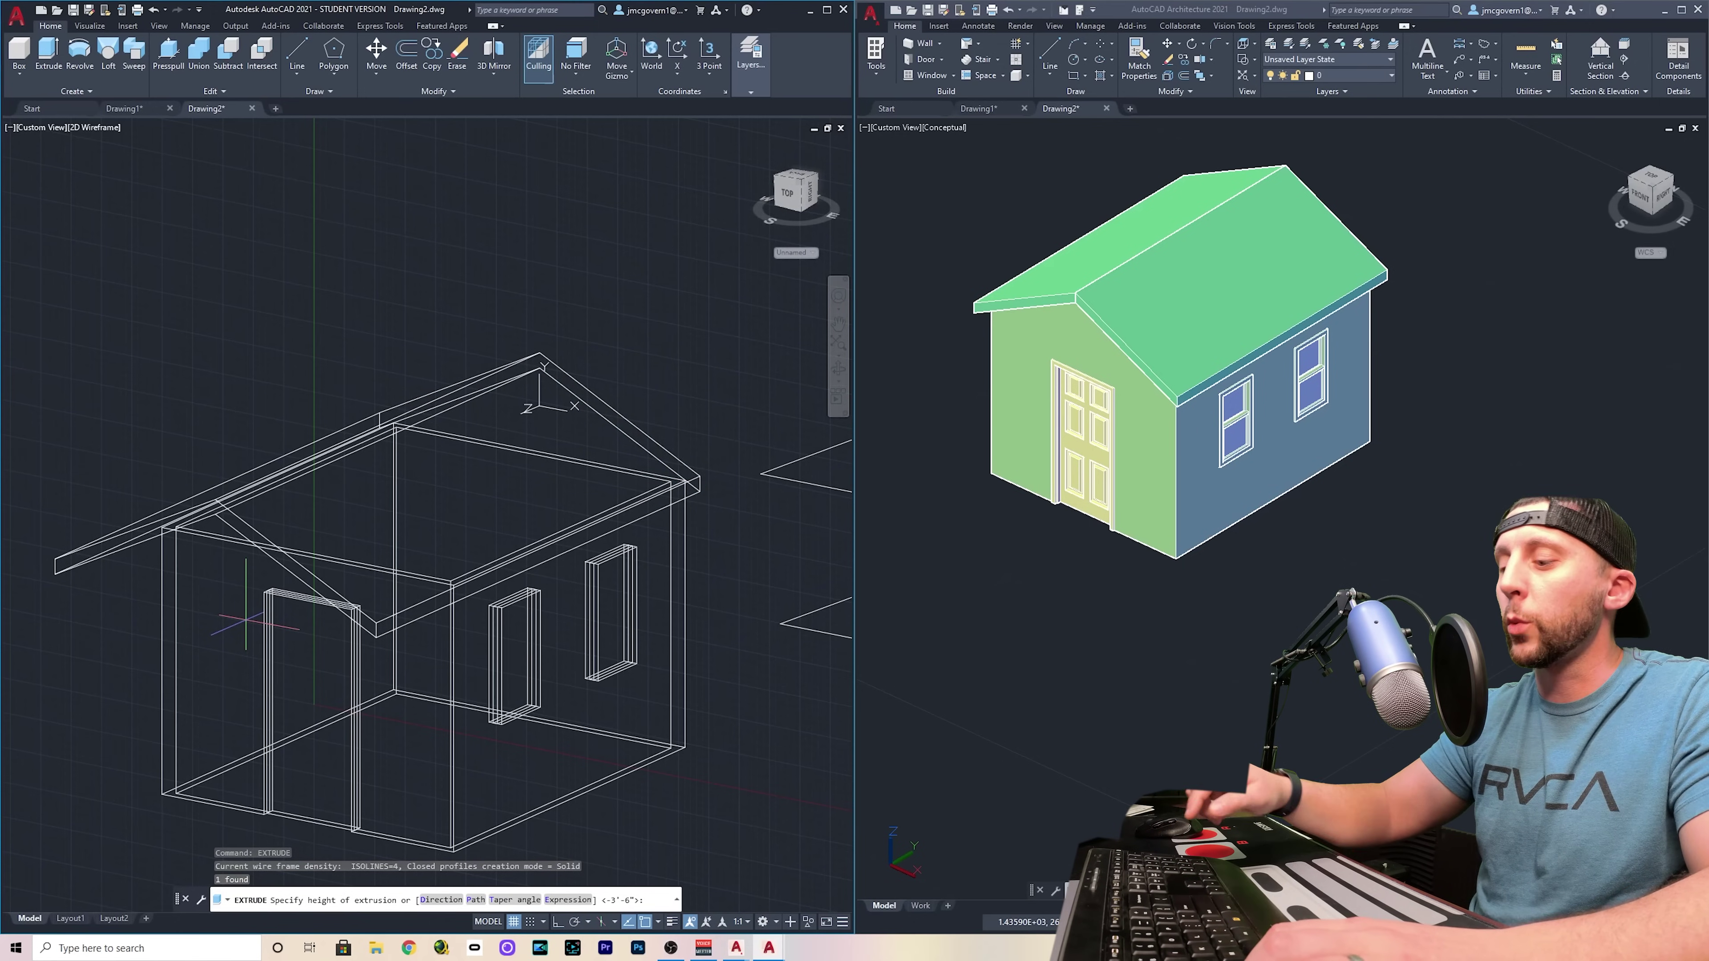
{"action": "type", "text": "12'"}
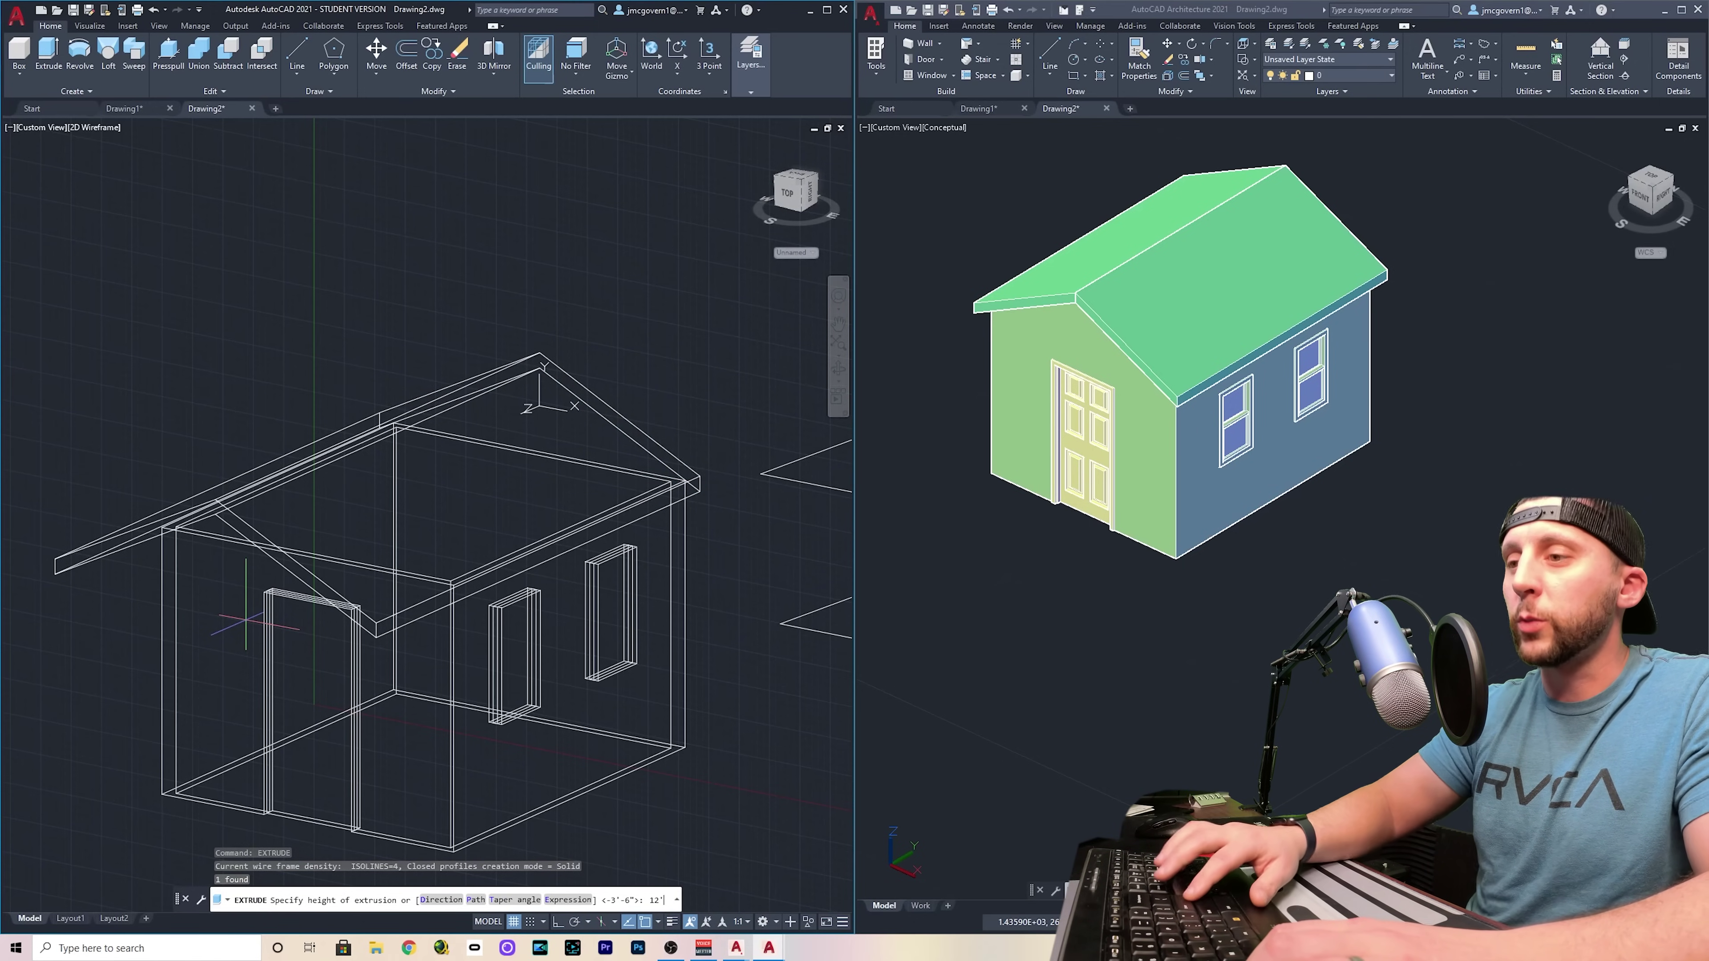
{"action": "key", "text": "Return"}
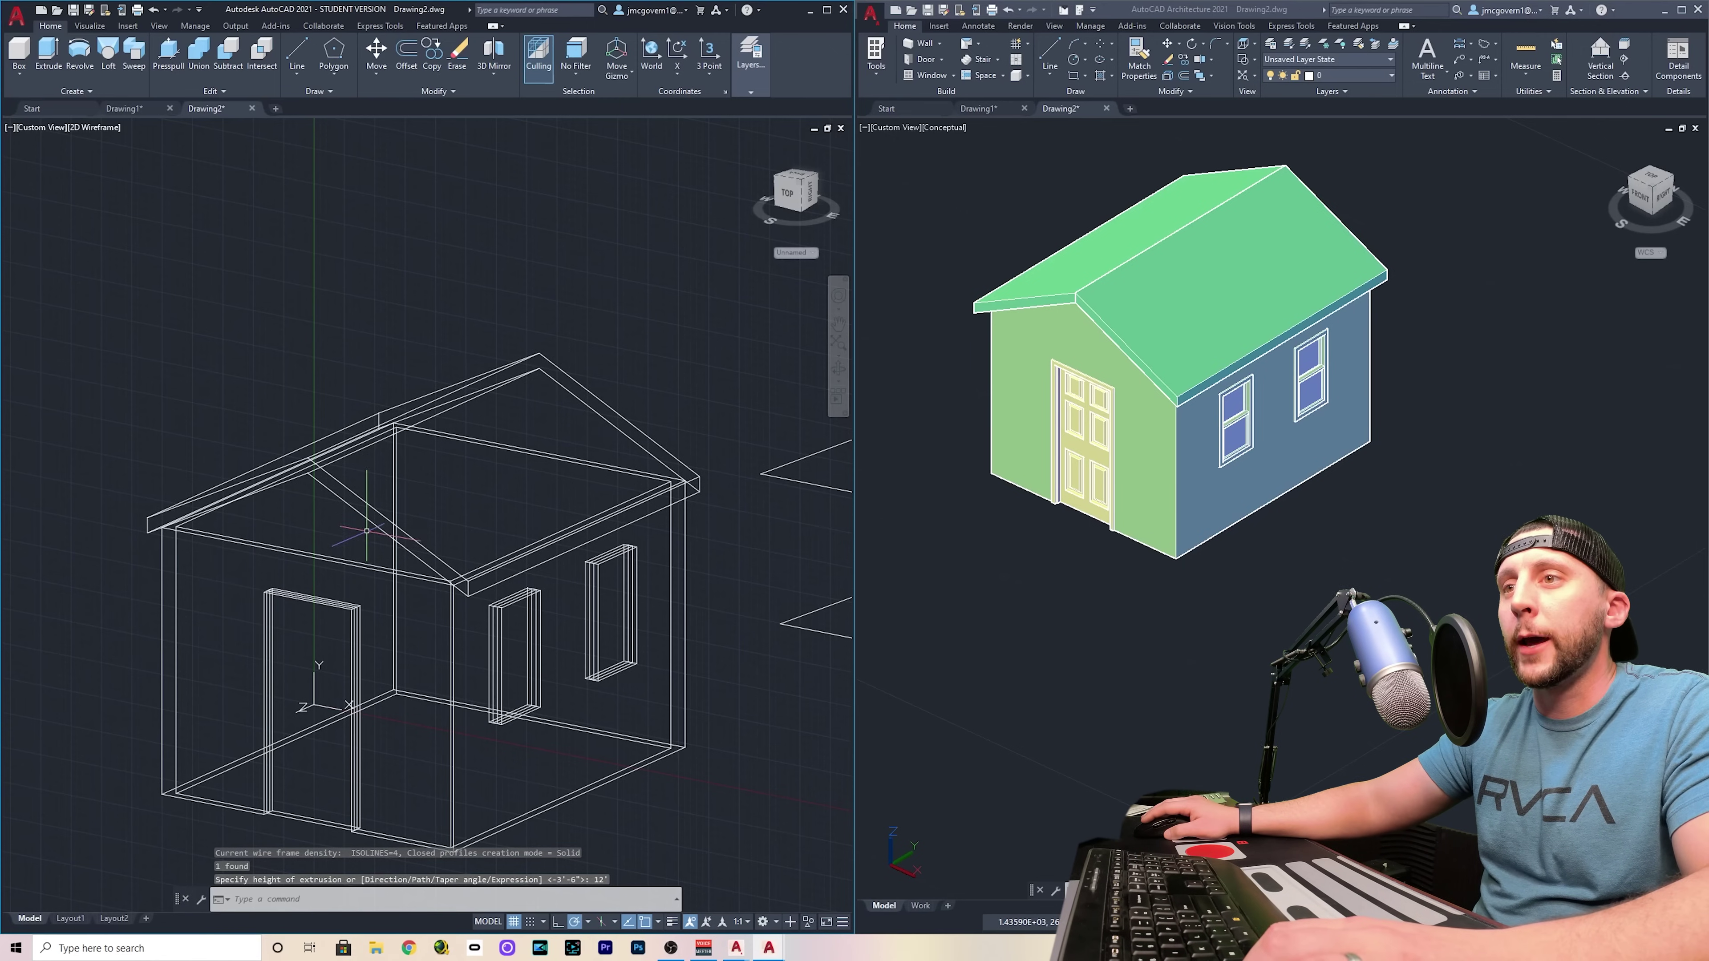
Stretch the front end of the extruded roof another 12 inches past the door wall
{"action": "left_click", "coordinate": [367, 531]}
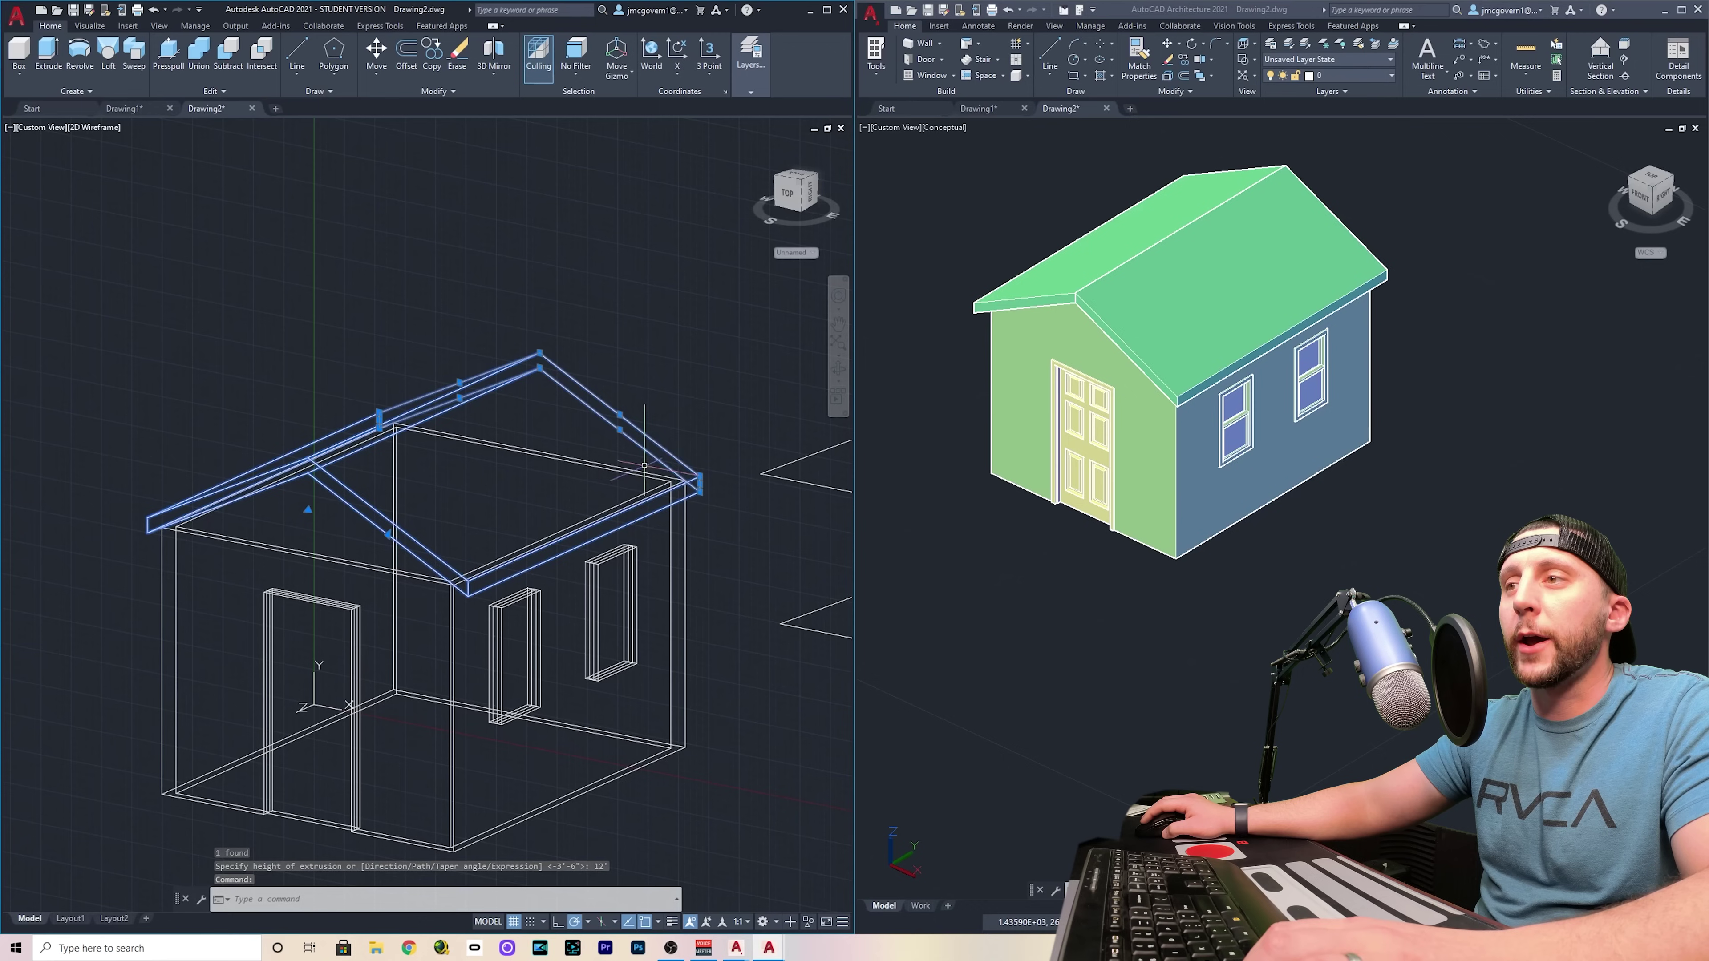
{"action": "left_click", "coordinate": [308, 509]}
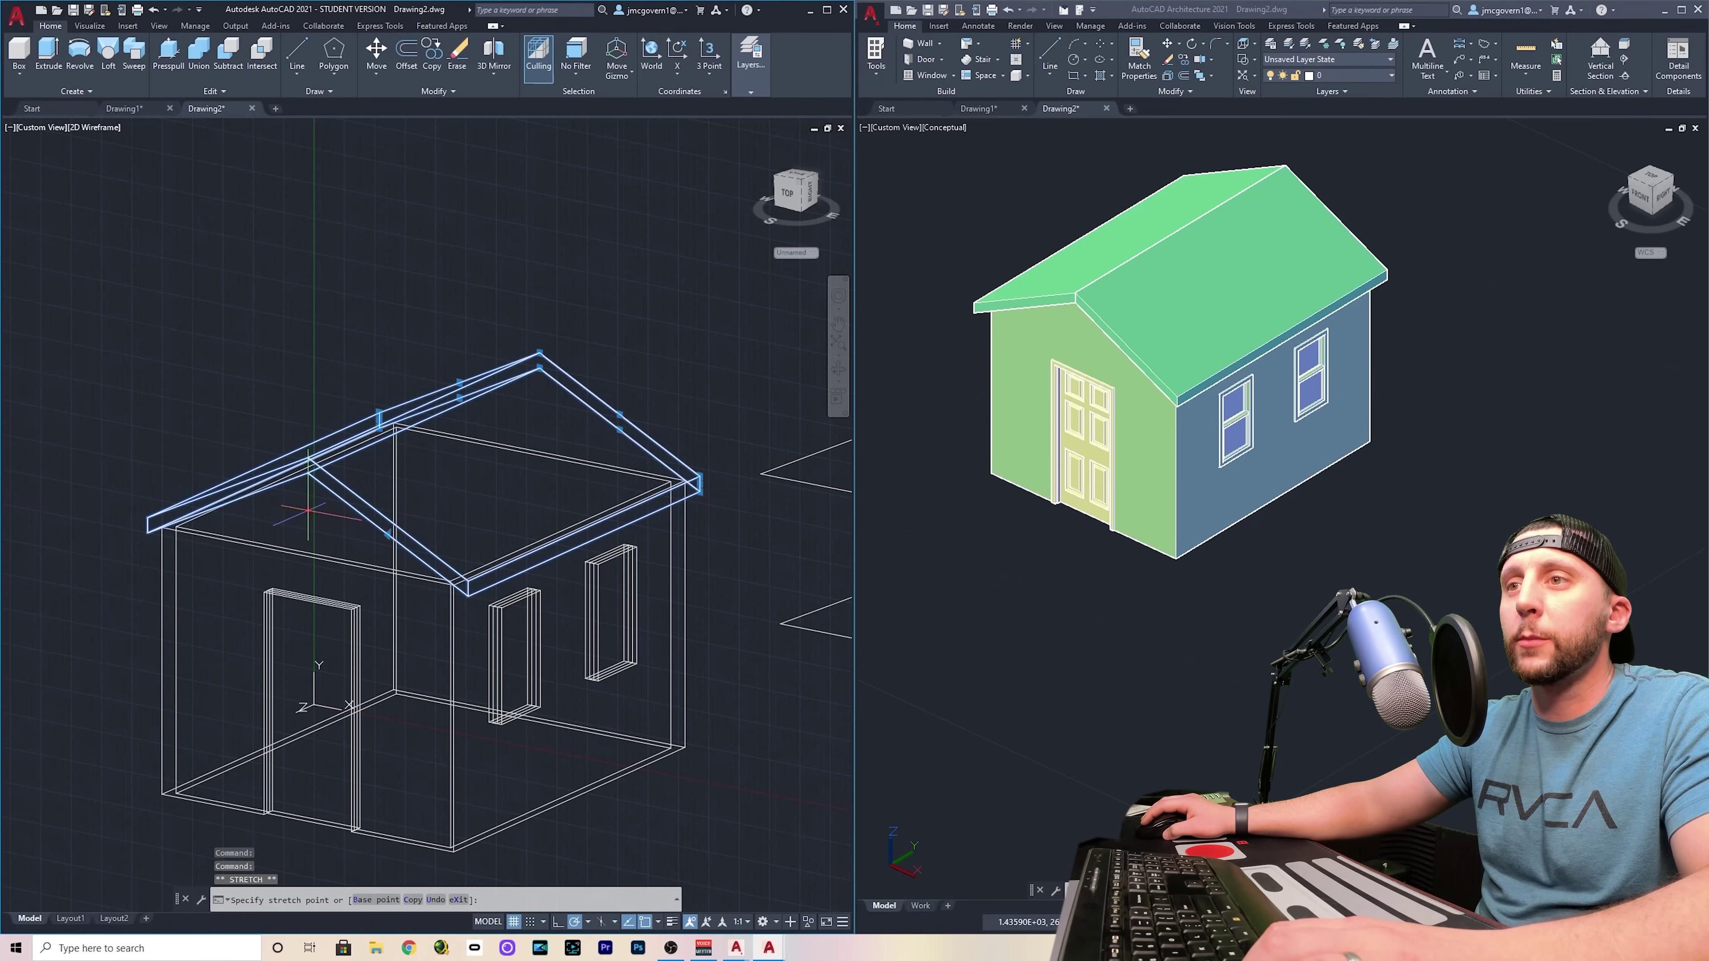
{"action": "key", "text": "Escape"}
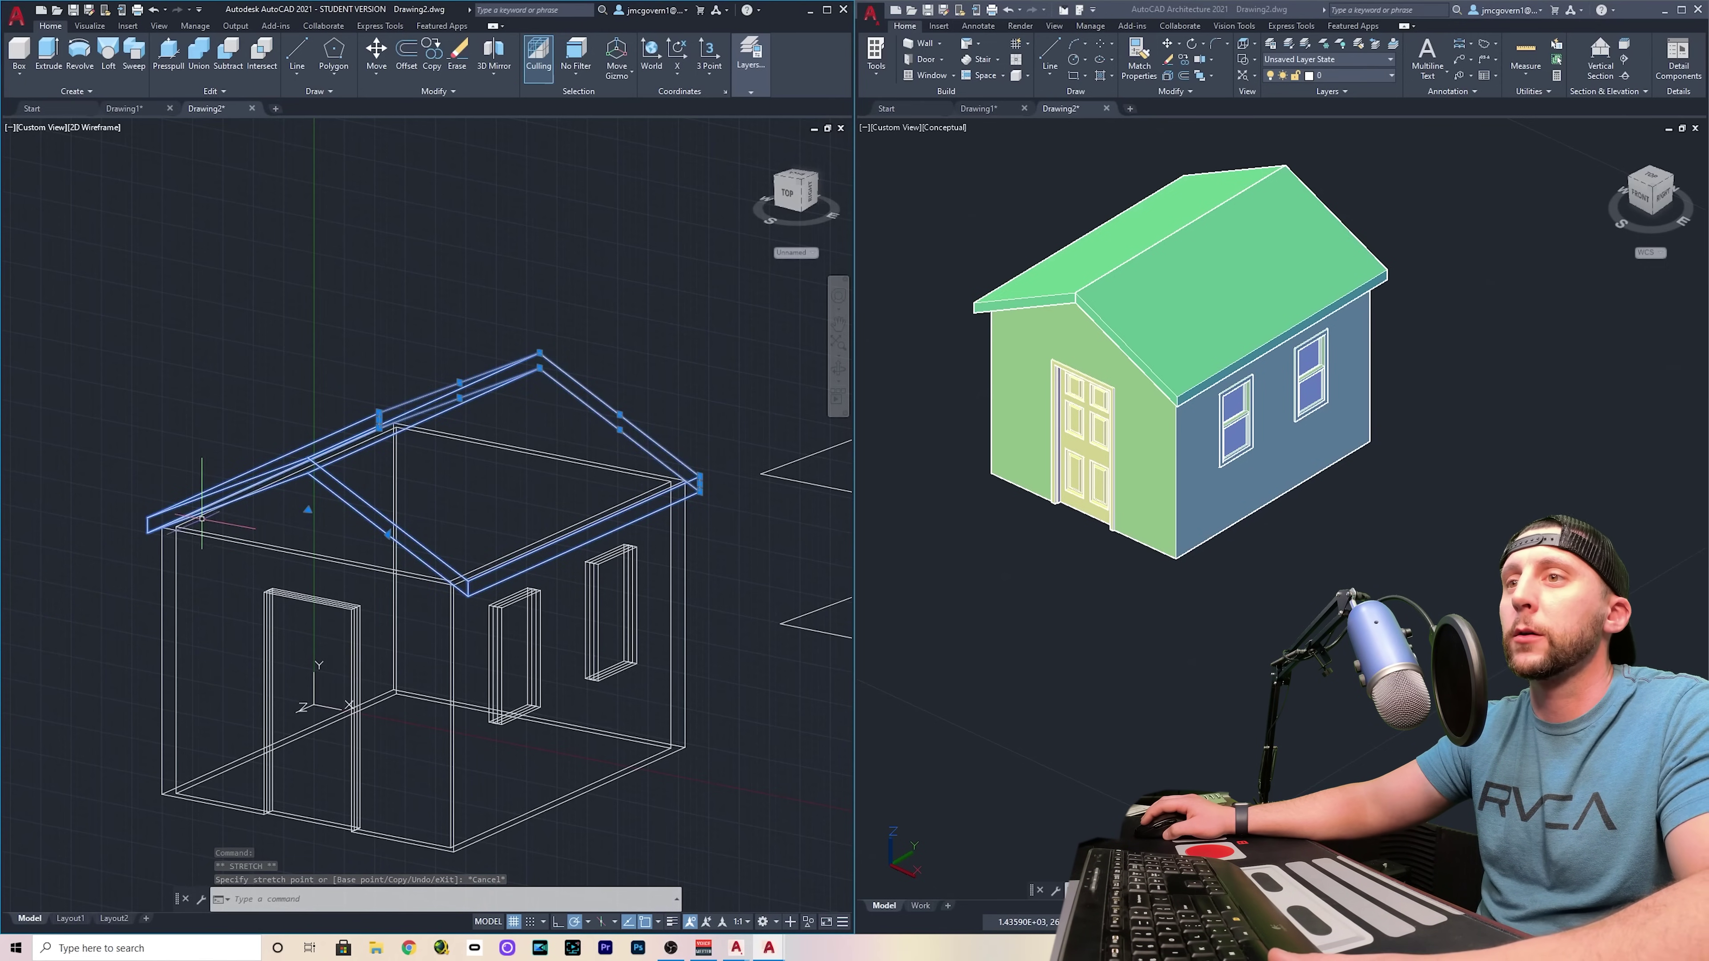
{"action": "left_click", "coordinate": [309, 506]}
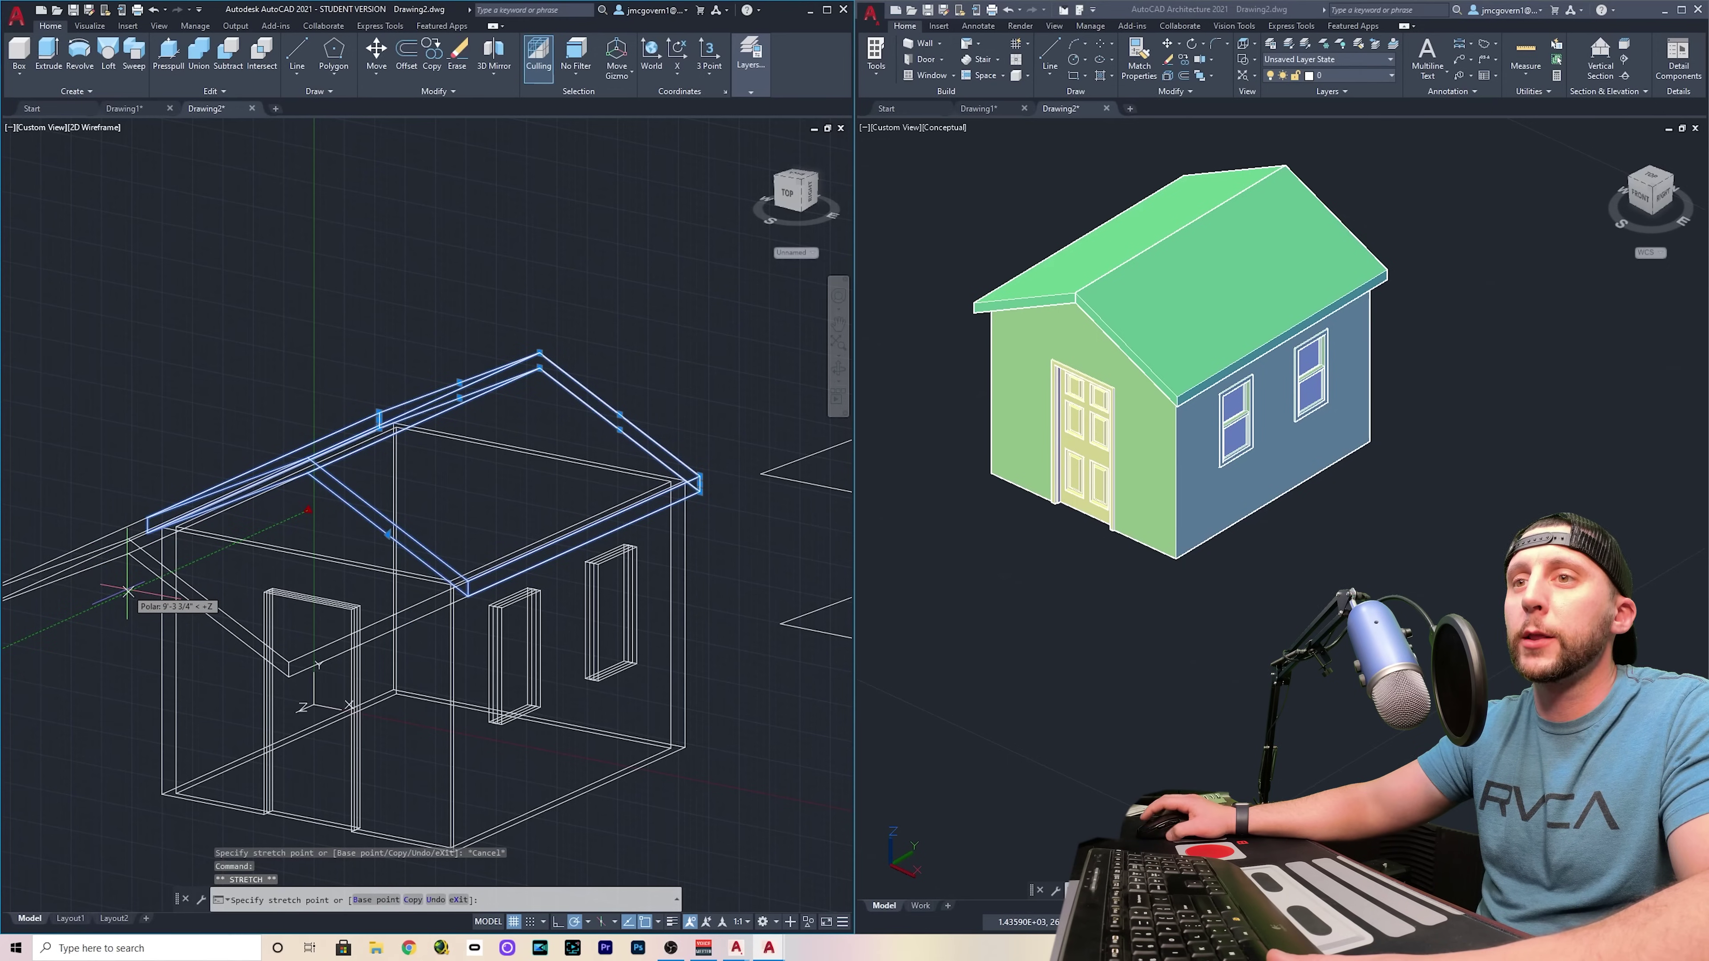
{"action": "type", "text": "12"}
{"action": "key", "text": "Return"}
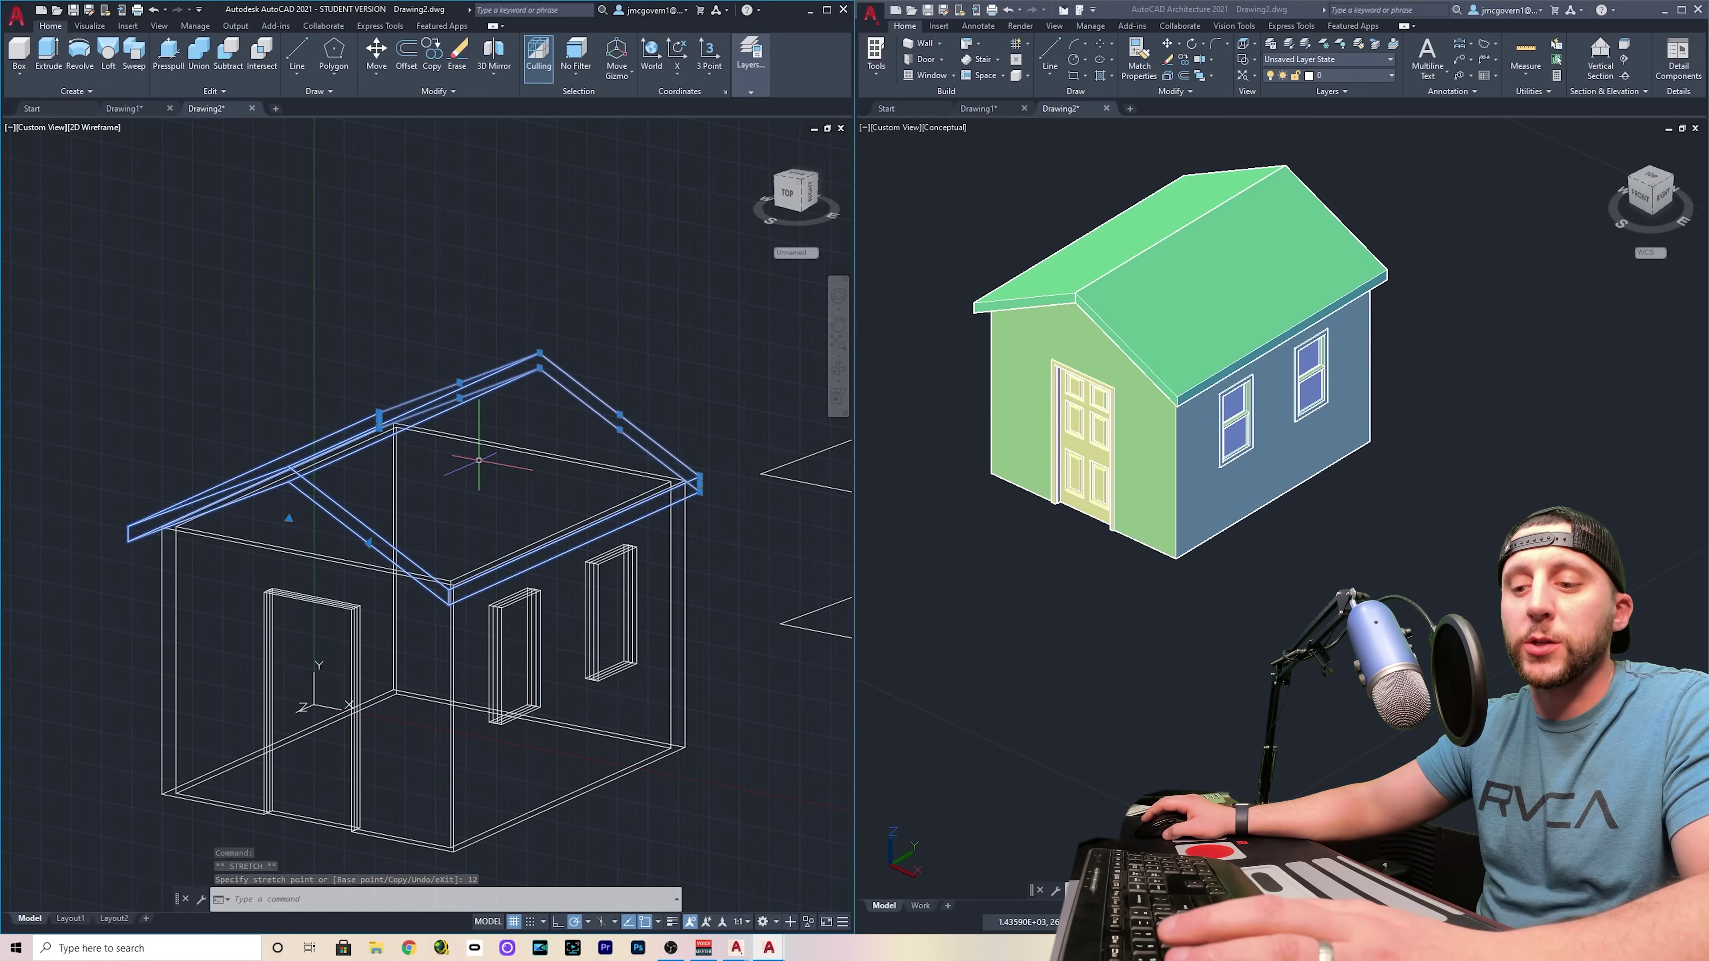
Move the extruded roof 6 inches along the building toward the rear wall
{"action": "type", "text": "M"}
{"action": "key", "text": "Return"}
{"action": "left_click", "coordinate": [251, 395]}
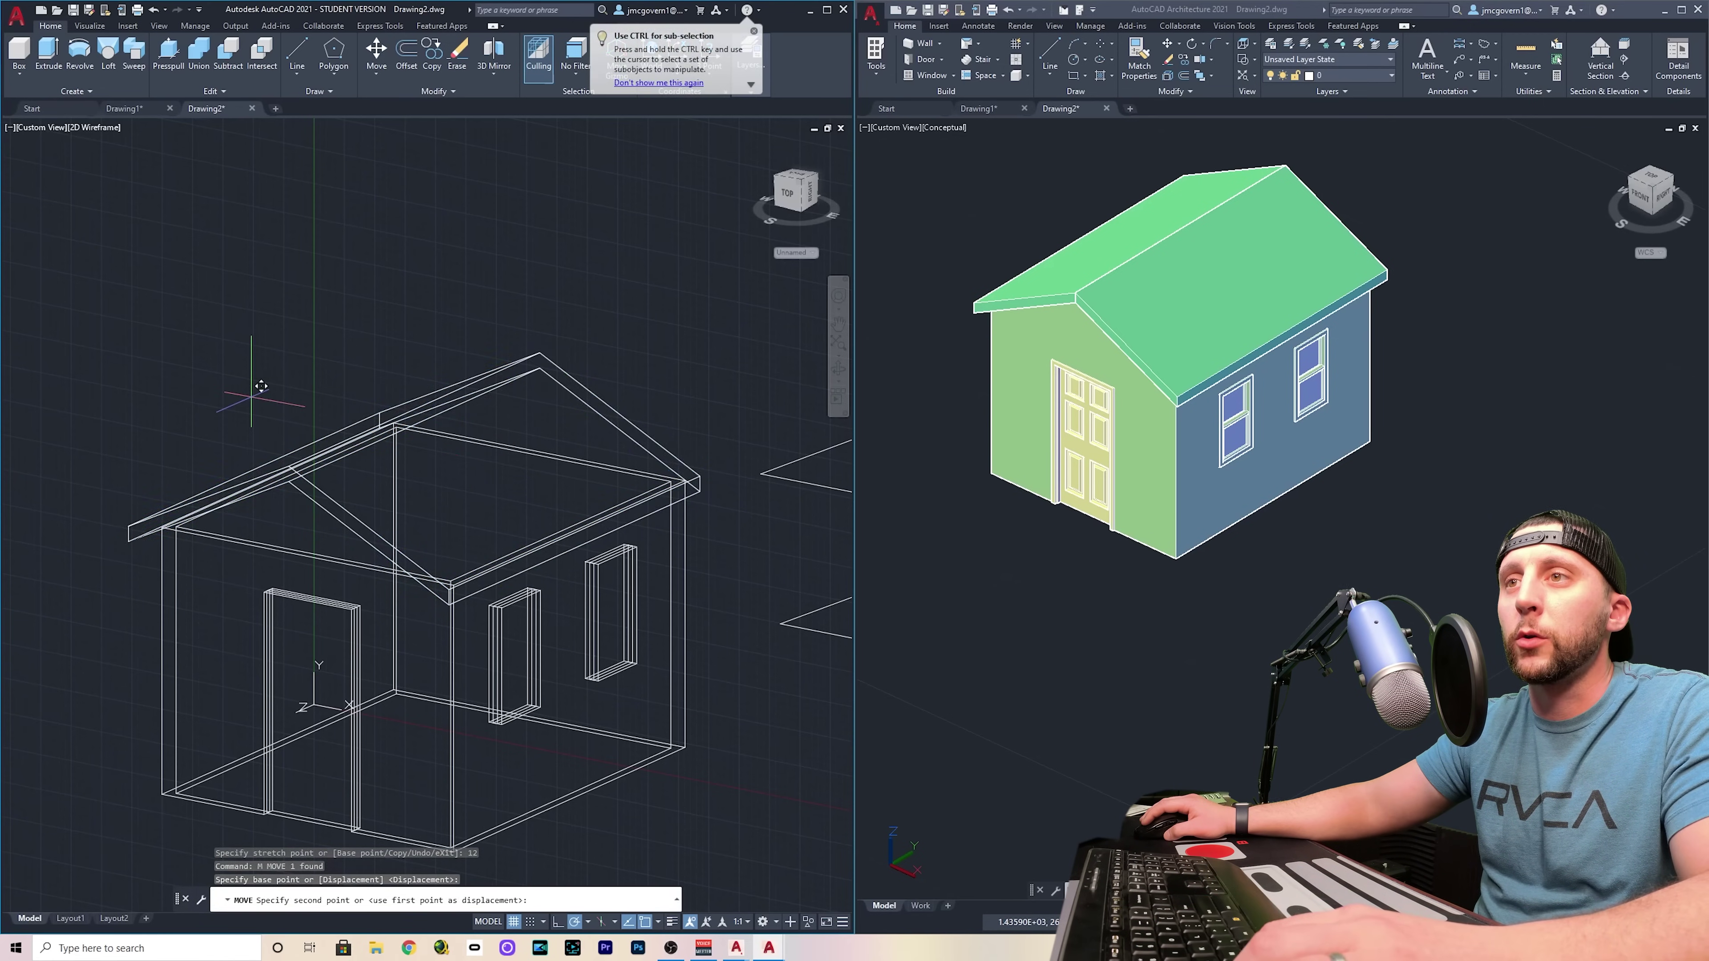
{"action": "type", "text": "6"}
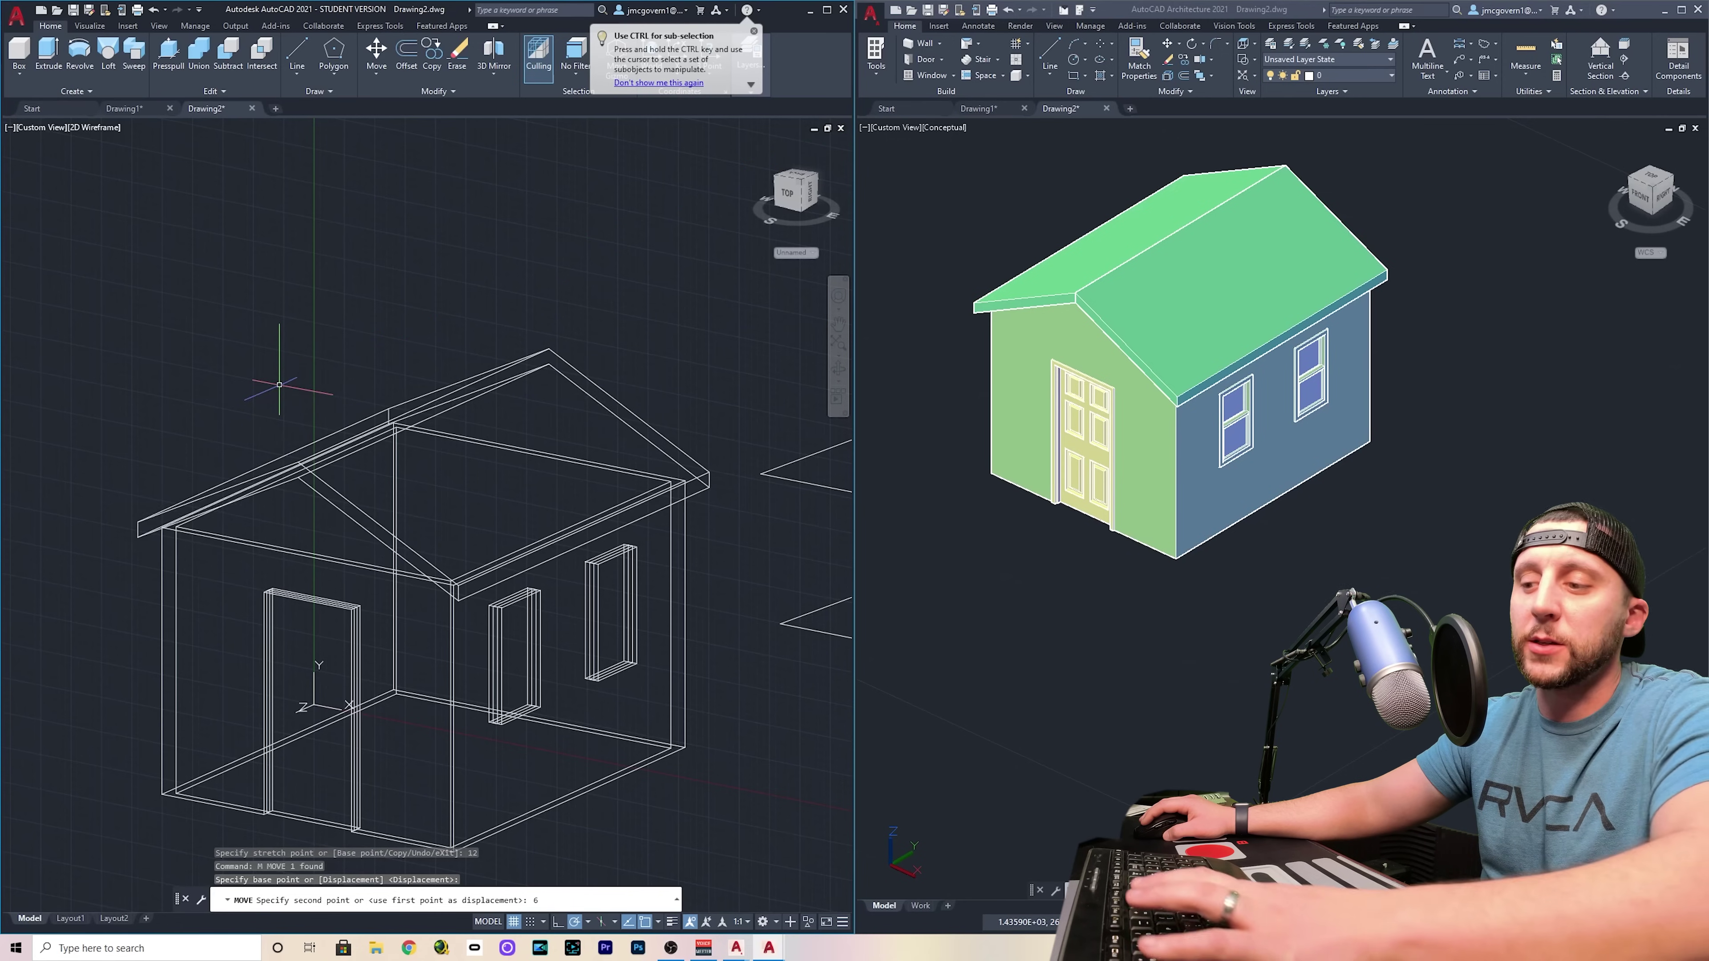
{"action": "key", "text": "Return"}
{"action": "key", "text": "Escape"}
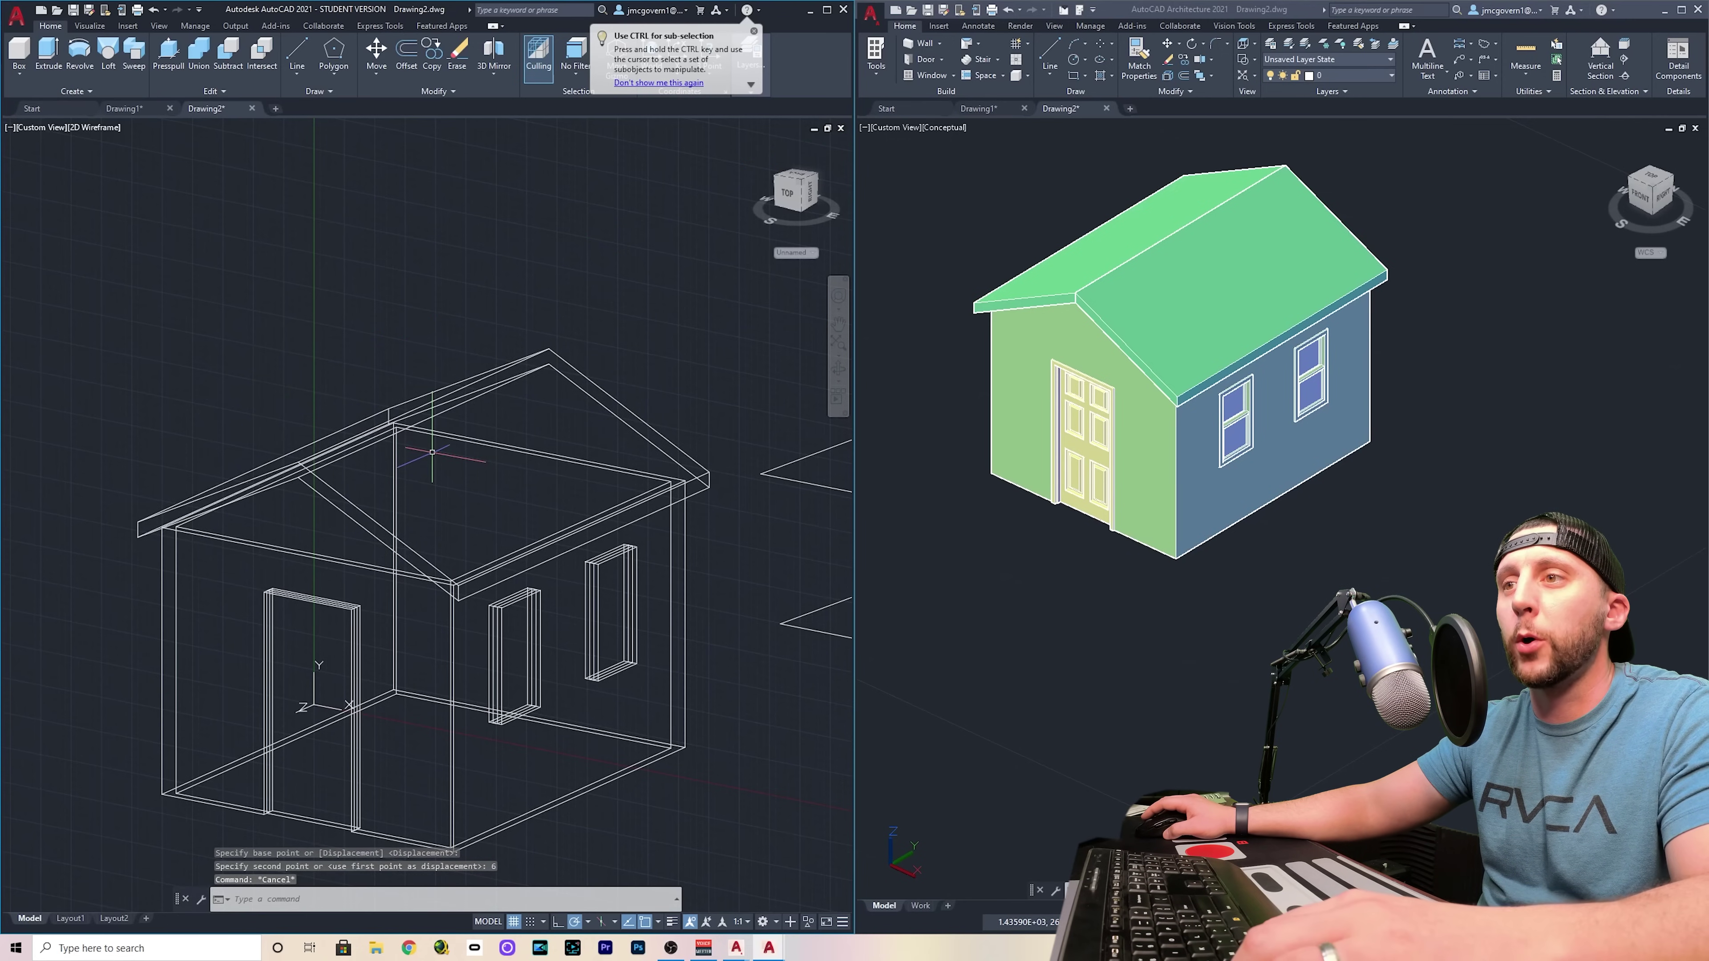
Check the roof on the building in the Conceptual visual style and return the view to 2D Wireframe
{"action": "left_click", "coordinate": [98, 127]}
{"action": "left_click", "coordinate": [135, 177]}
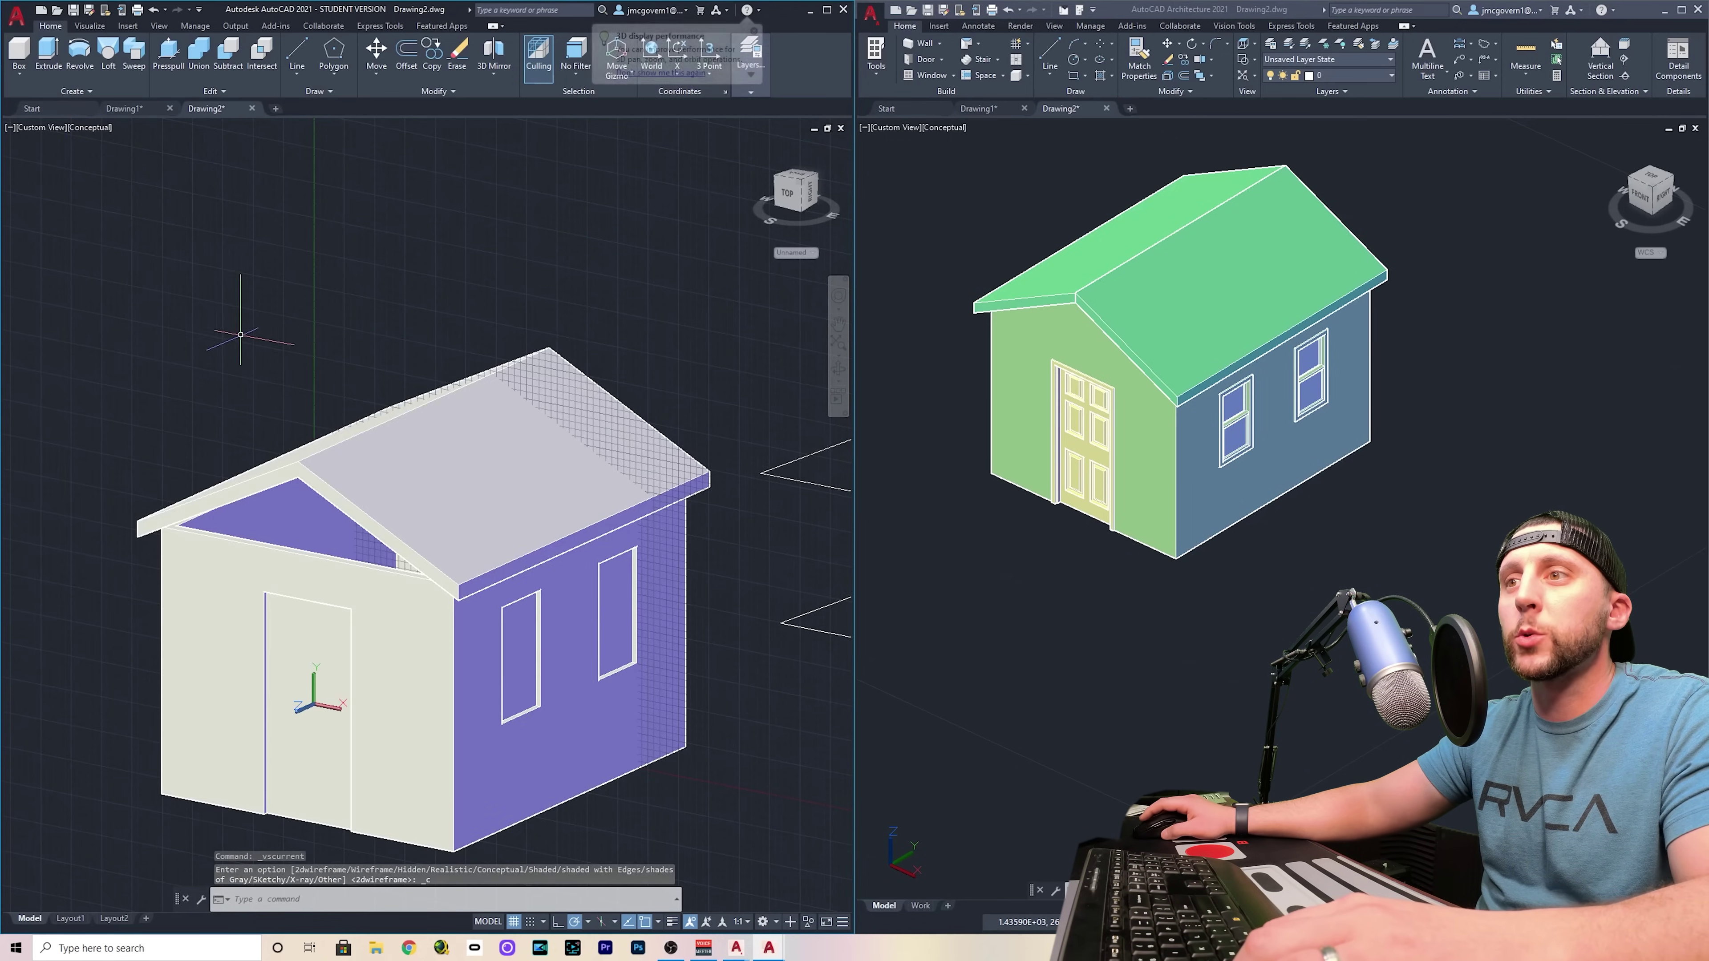
{"action": "left_click", "coordinate": [98, 127]}
{"action": "left_click", "coordinate": [128, 162]}
Extrude both triangular gable profiles beside the building by -3.5 inches
{"action": "left_click", "coordinate": [560, 393]}
{"action": "left_click", "coordinate": [469, 581]}
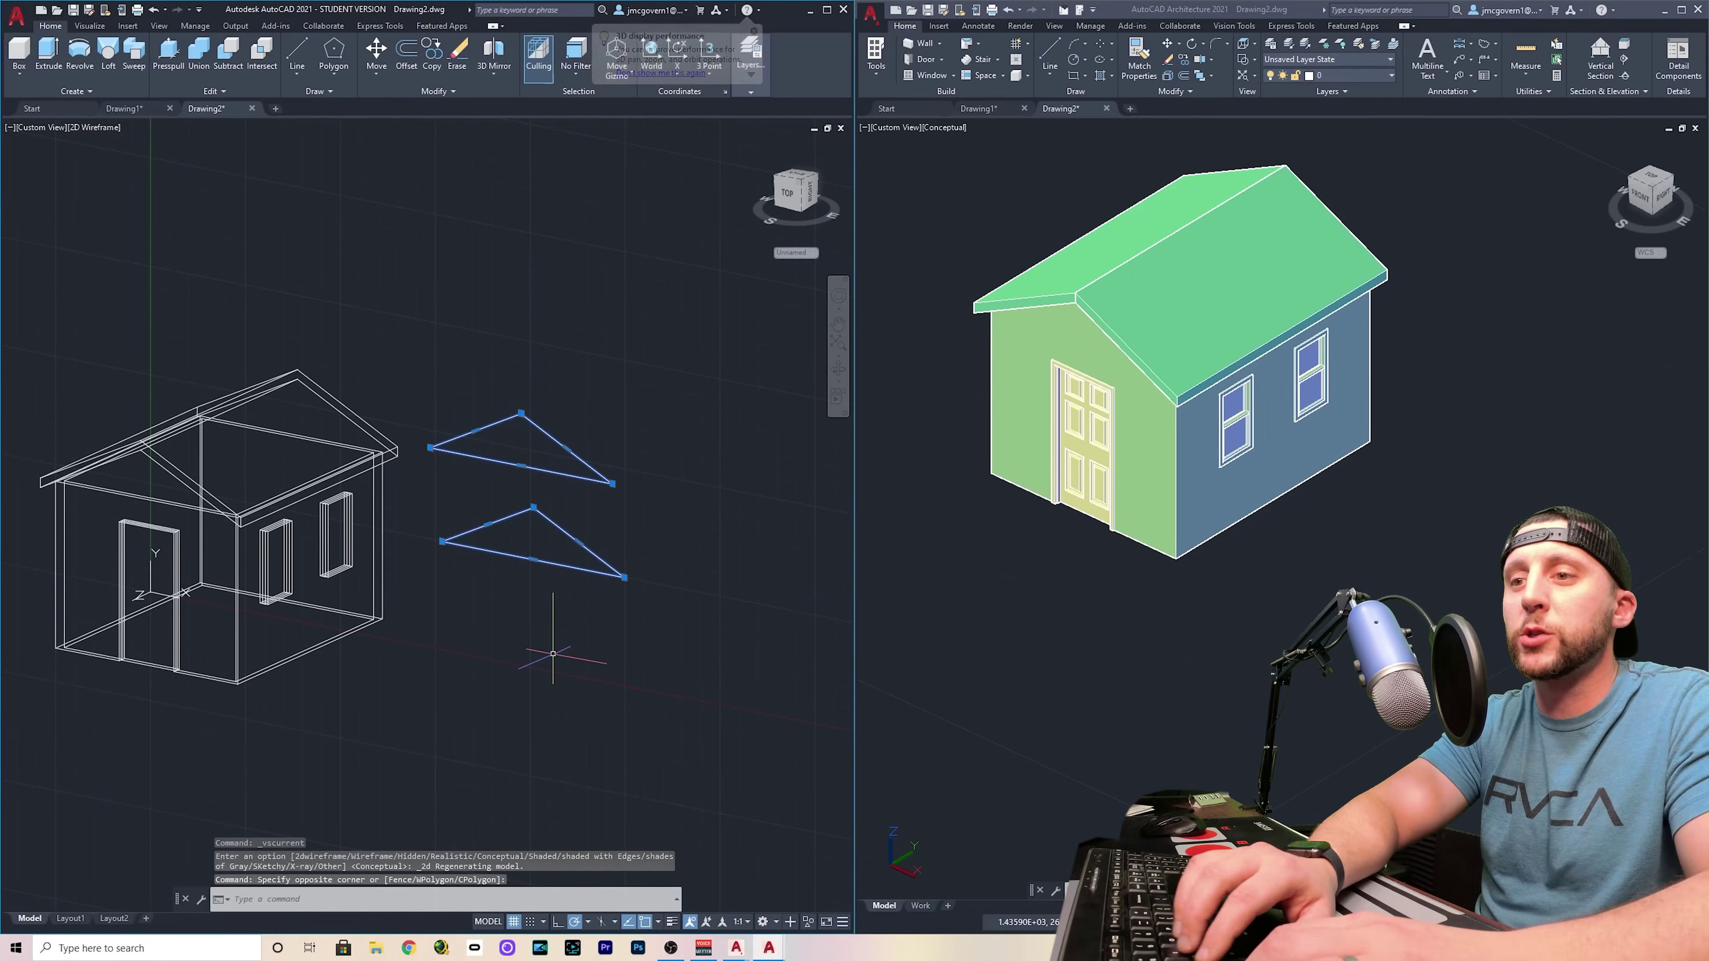
{"action": "type", "text": "extrude"}
{"action": "key", "text": "Return"}
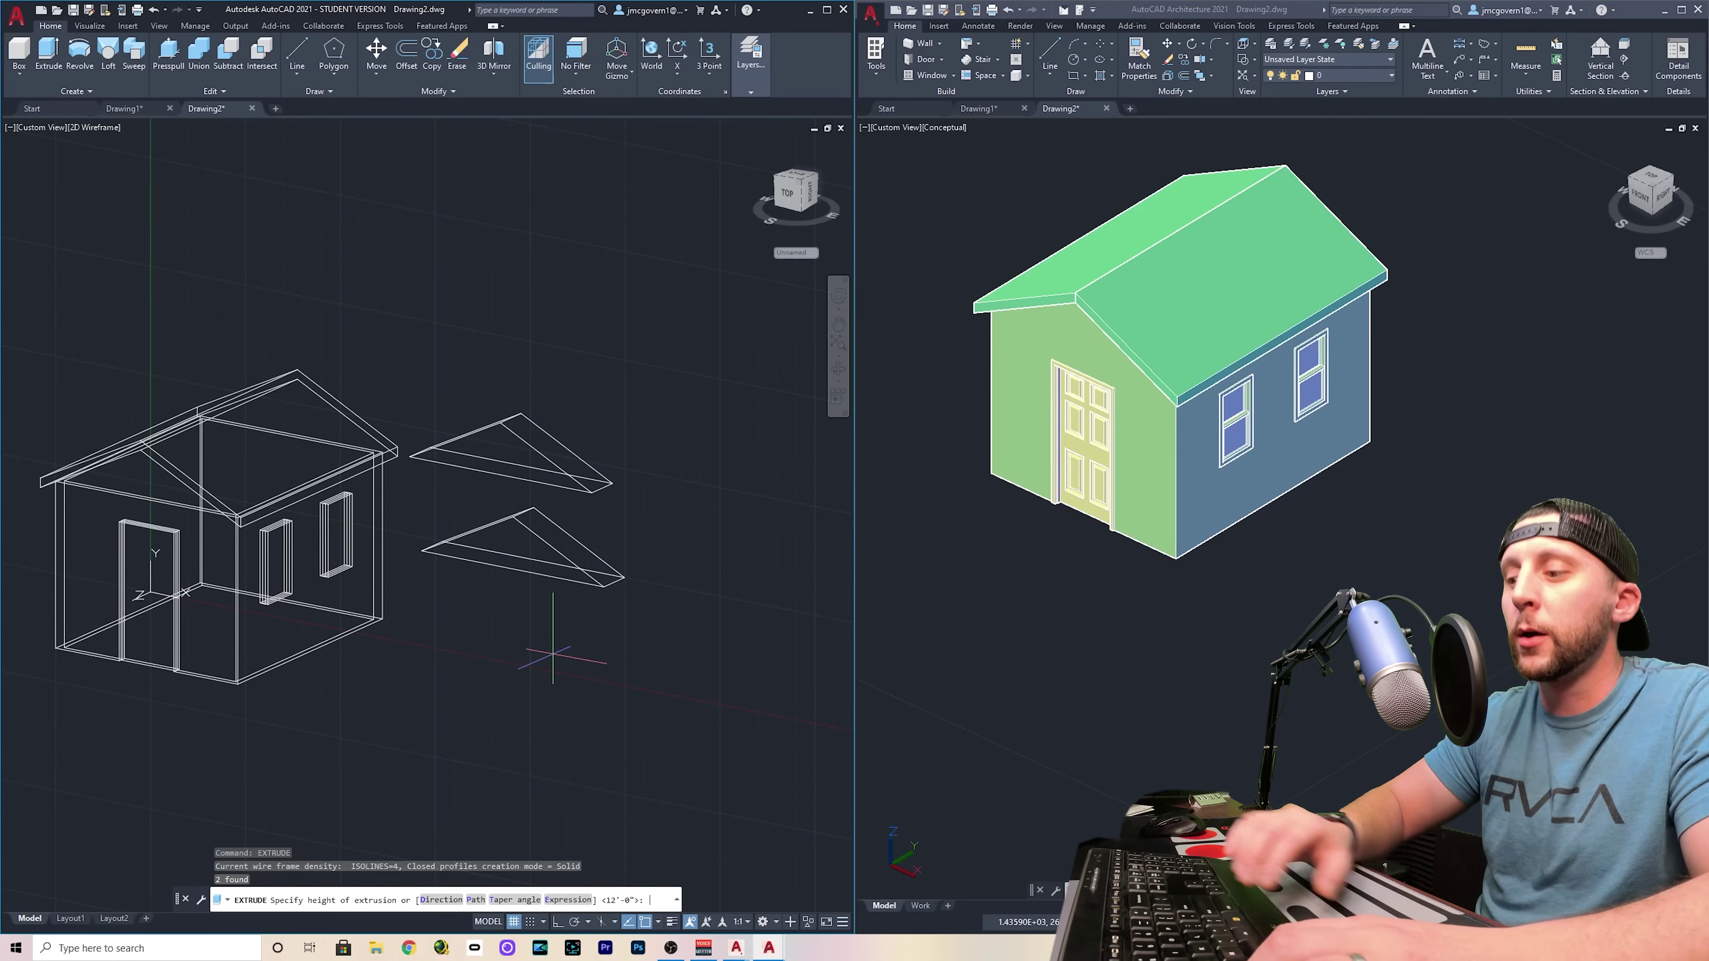
{"action": "type", "text": "-3.5"}
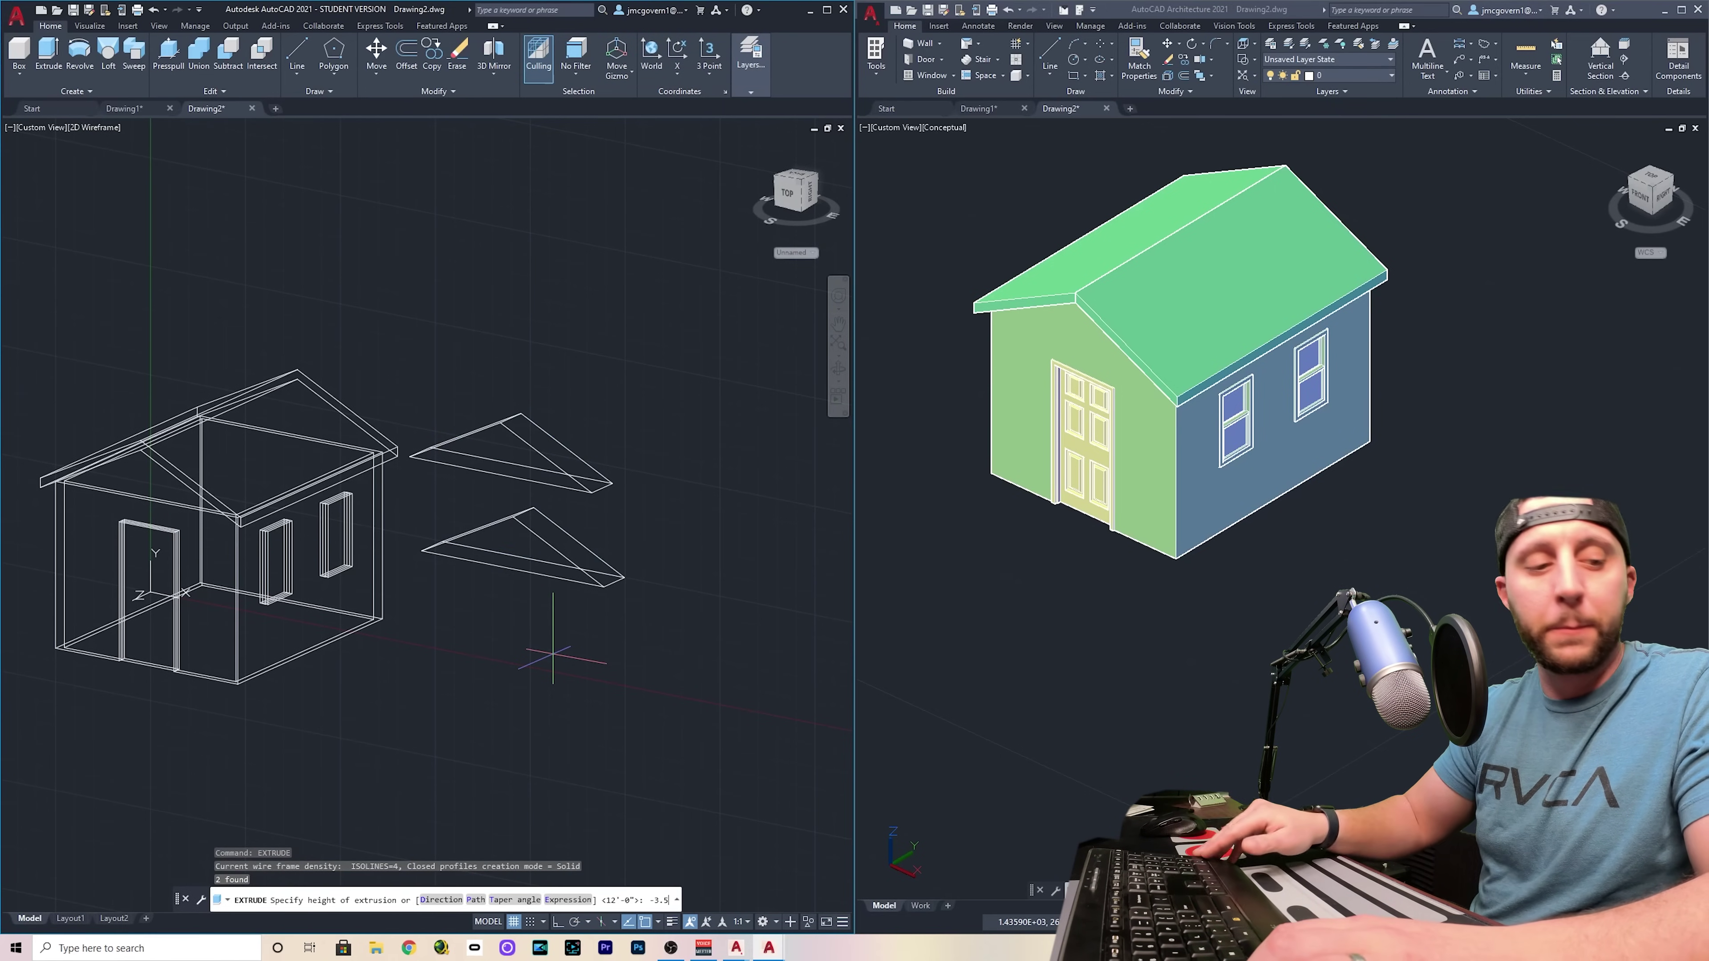
{"action": "key", "text": "Return"}
Move the first extruded gable by its lower corner onto the top corner of the door wall
{"action": "left_click", "coordinate": [556, 474]}
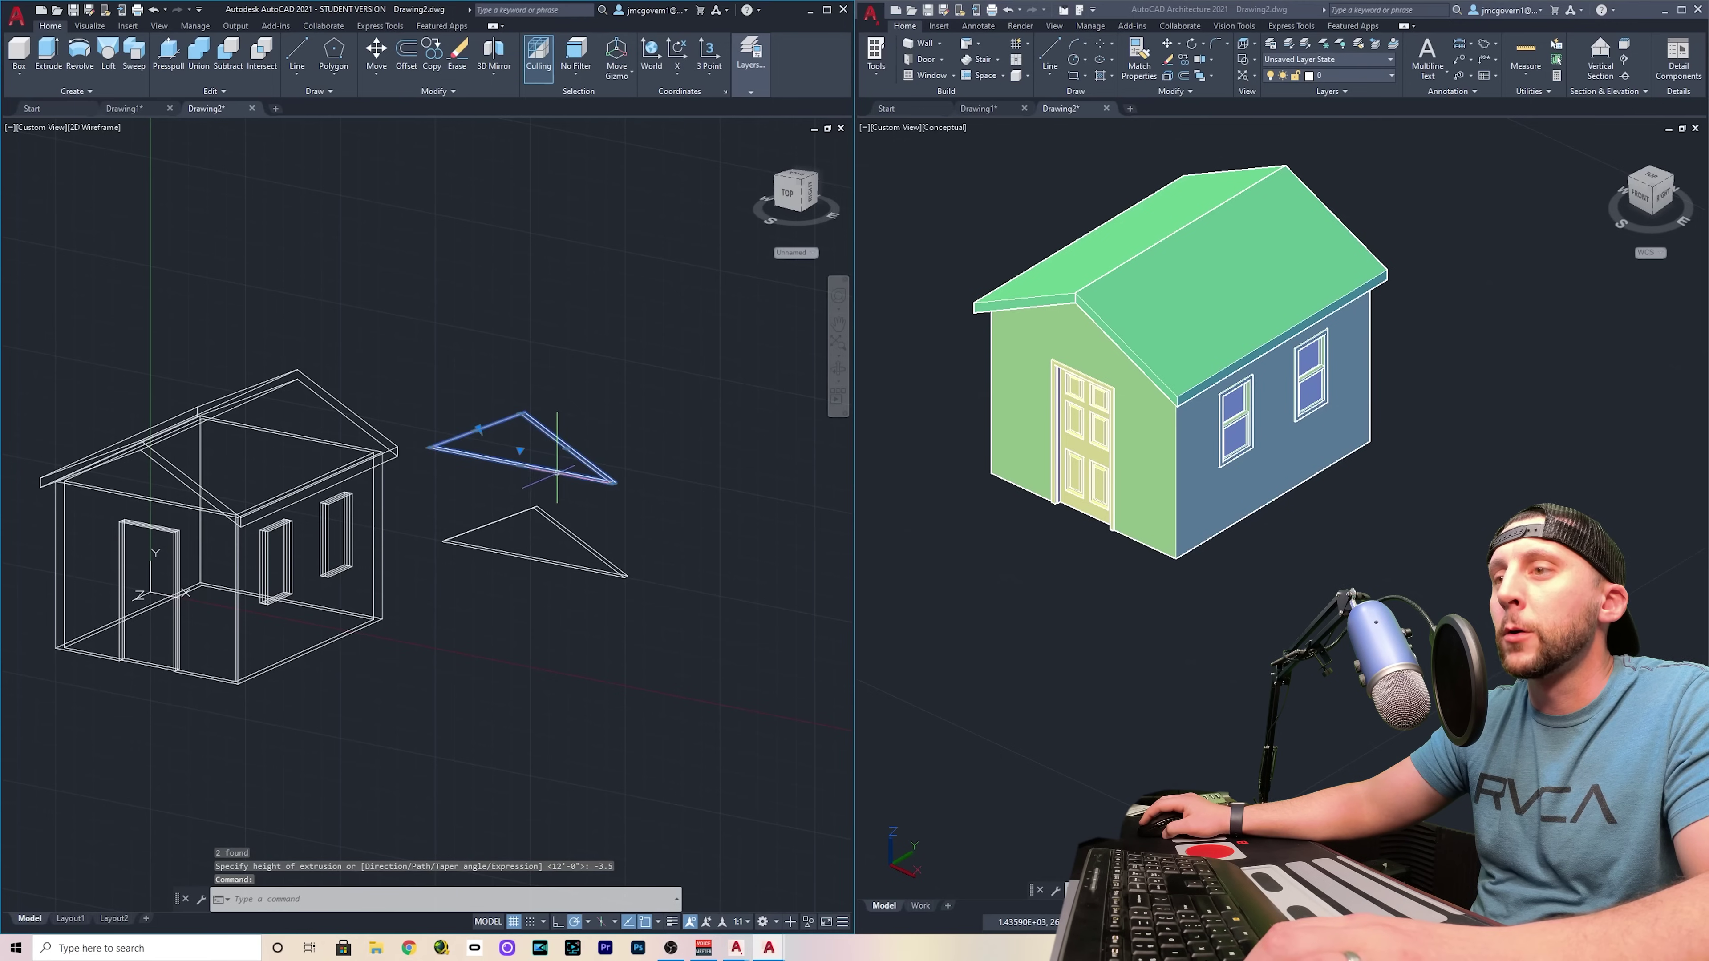
{"action": "type", "text": "m"}
{"action": "key", "text": "Return"}
{"action": "scroll", "coordinate": [585, 472], "scroll_direction": "up", "scroll_amount": 5}
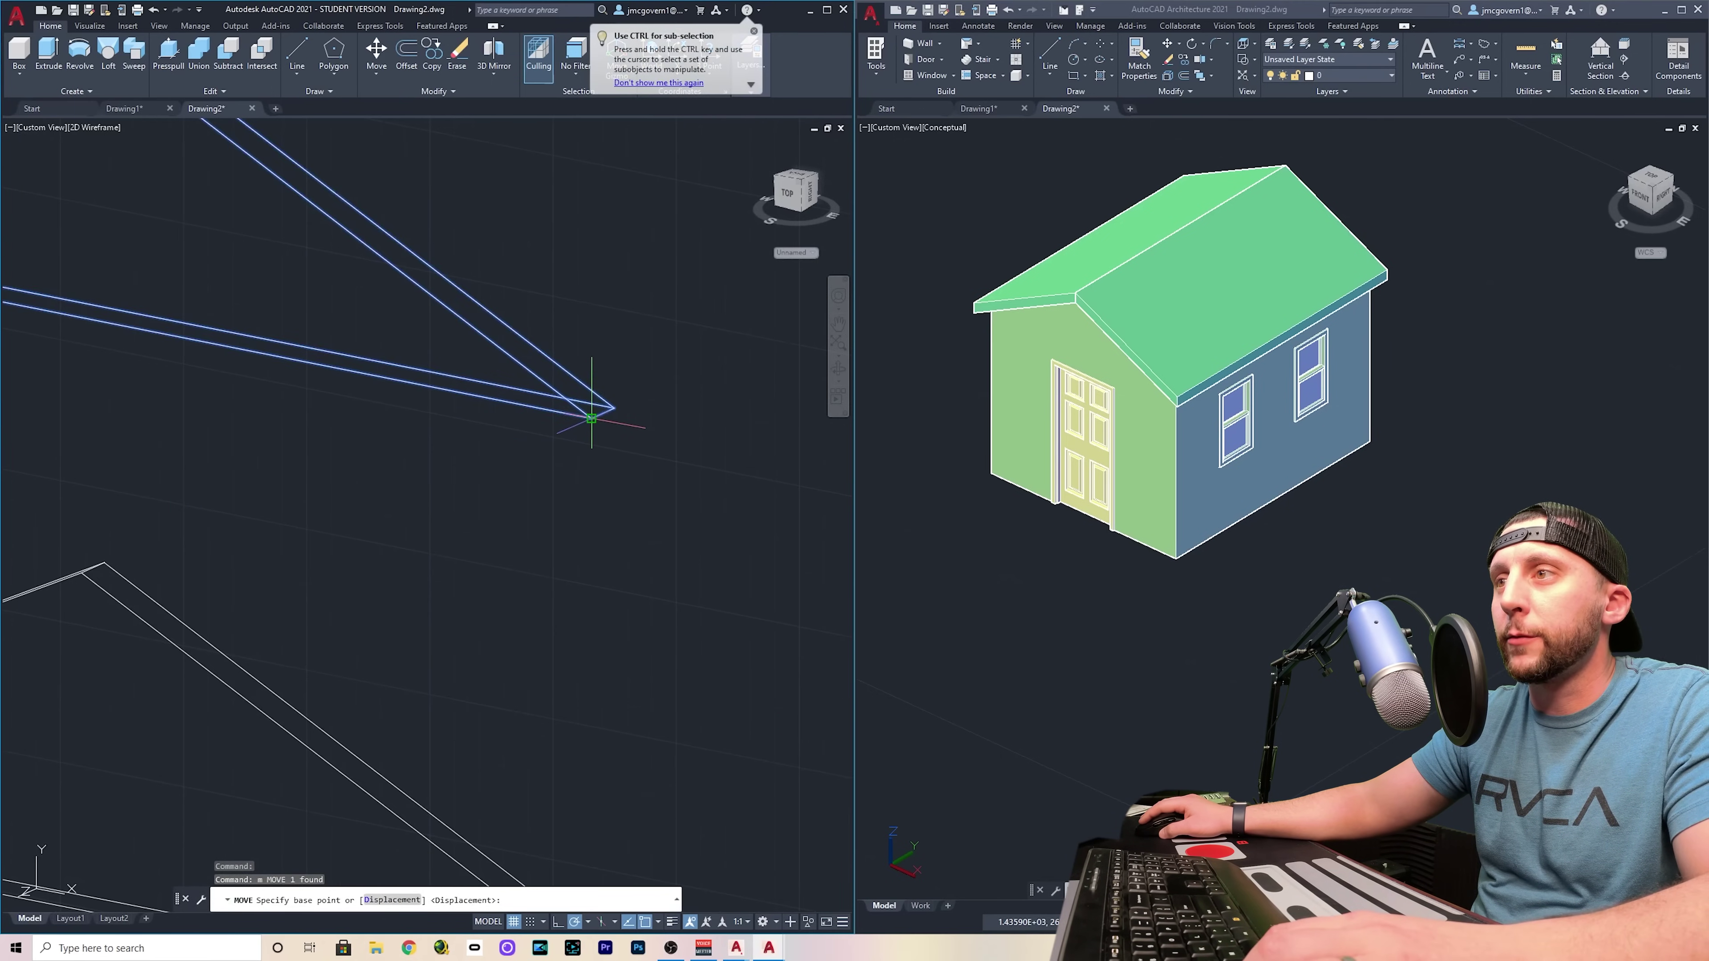
{"action": "left_click", "coordinate": [591, 418]}
{"action": "scroll", "coordinate": [572, 417], "scroll_direction": "down", "scroll_amount": 3}
{"action": "scroll", "coordinate": [309, 404], "scroll_direction": "up", "scroll_amount": 5}
{"action": "scroll", "coordinate": [307, 431], "scroll_direction": "up", "scroll_amount": 4}
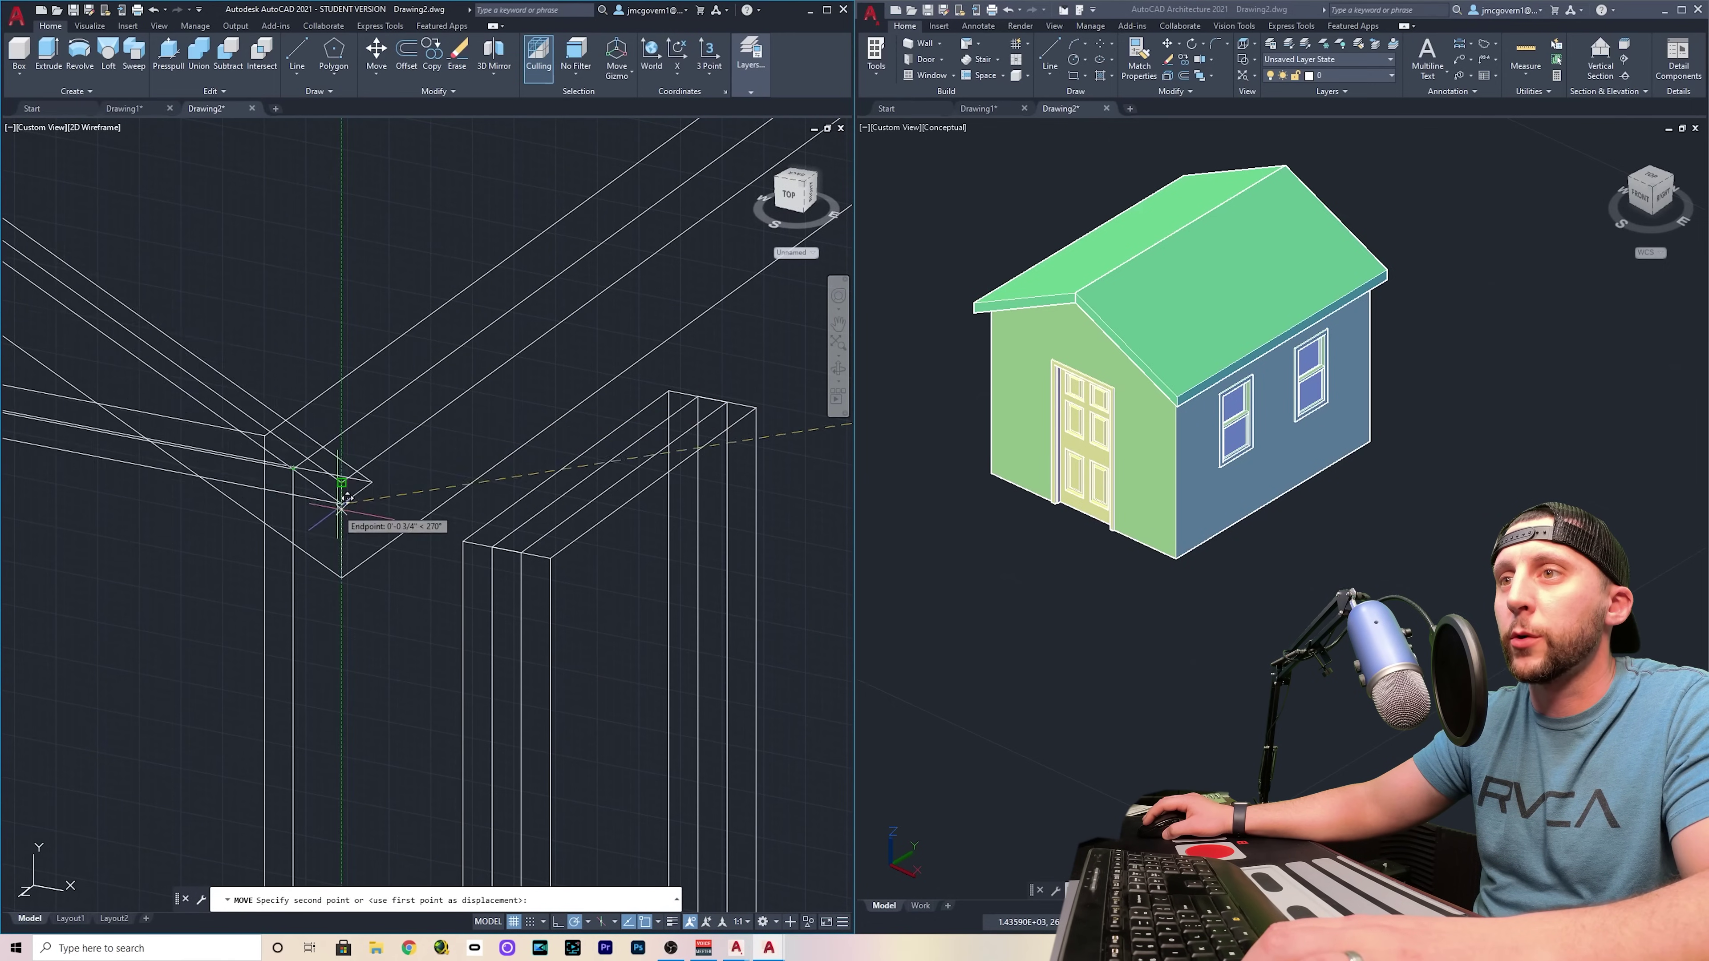
{"action": "left_click", "coordinate": [294, 468]}
Move the remaining extruded gable by its lower corner onto the top corner of the rear wall
{"action": "scroll", "coordinate": [389, 445], "scroll_direction": "down", "scroll_amount": 4}
{"action": "scroll", "coordinate": [389, 445], "scroll_direction": "down", "scroll_amount": 7}
{"action": "left_click", "coordinate": [708, 439]}
{"action": "left_click", "coordinate": [676, 460]}
{"action": "type", "text": "m"}
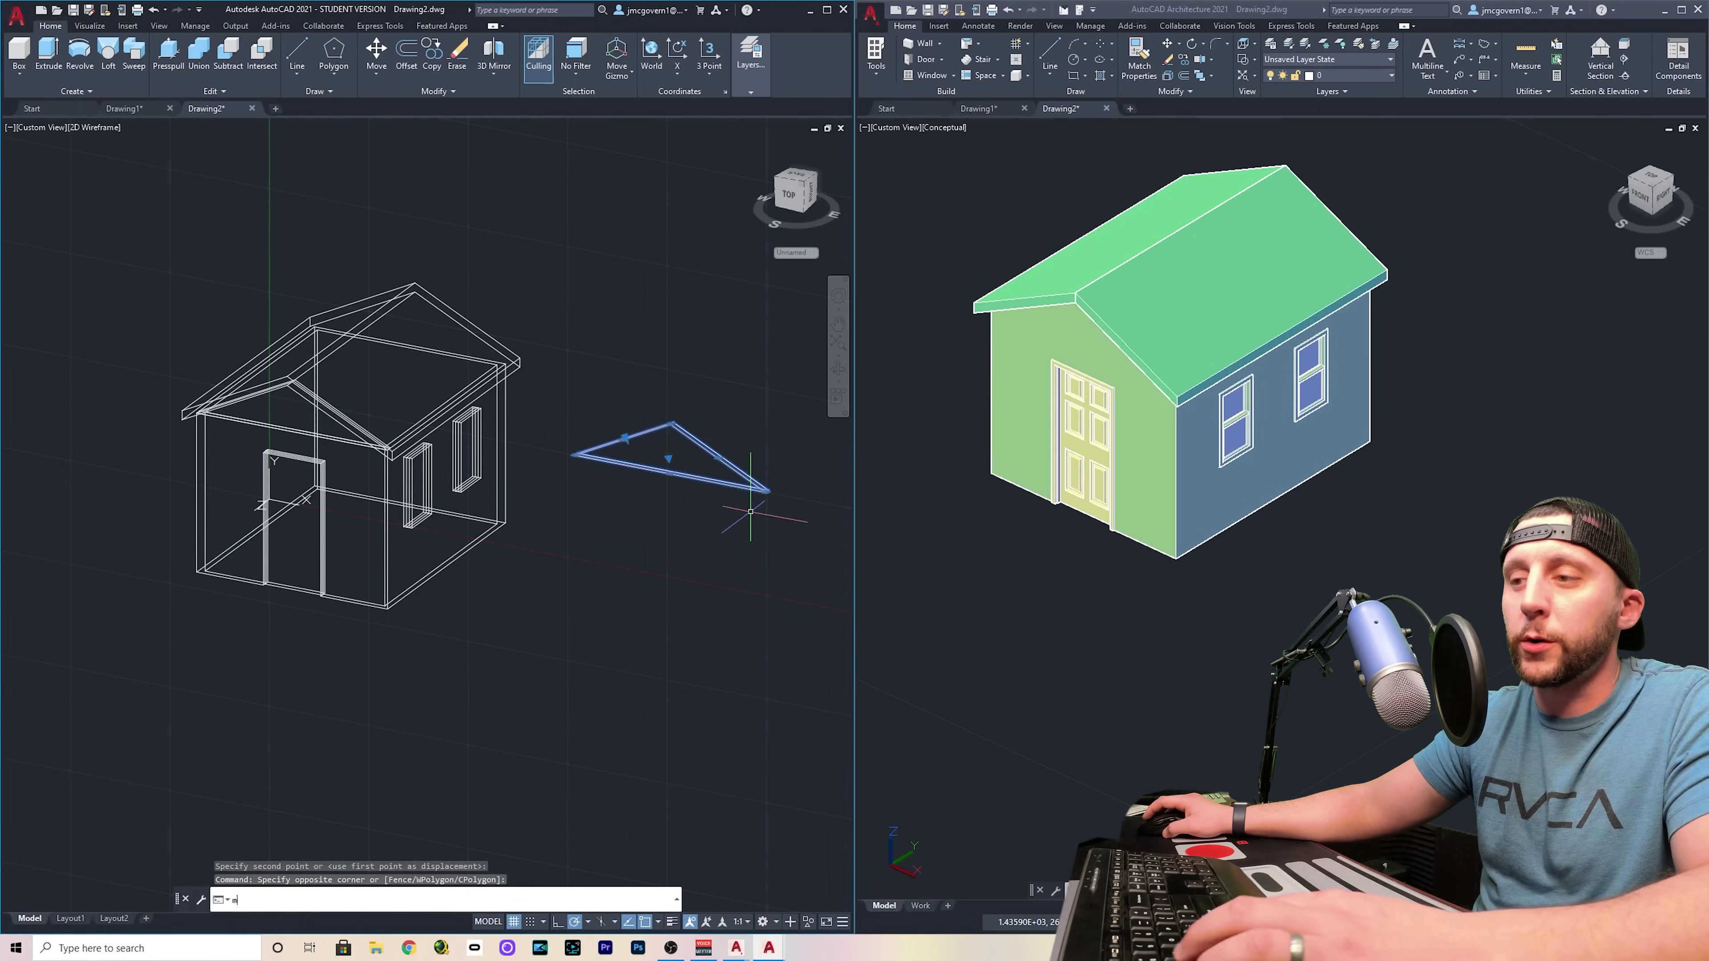
{"action": "key", "text": "Return"}
{"action": "scroll", "coordinate": [751, 512], "scroll_direction": "up", "scroll_amount": 3}
{"action": "left_click", "coordinate": [692, 473]}
{"action": "scroll", "coordinate": [698, 465], "scroll_direction": "down", "scroll_amount": 2}
{"action": "scroll", "coordinate": [564, 509], "scroll_direction": "up", "scroll_amount": 4}
{"action": "scroll", "coordinate": [286, 316], "scroll_direction": "up", "scroll_amount": 5}
{"action": "left_click", "coordinate": [297, 293]}
{"action": "scroll", "coordinate": [297, 292], "scroll_direction": "down", "scroll_amount": 5}
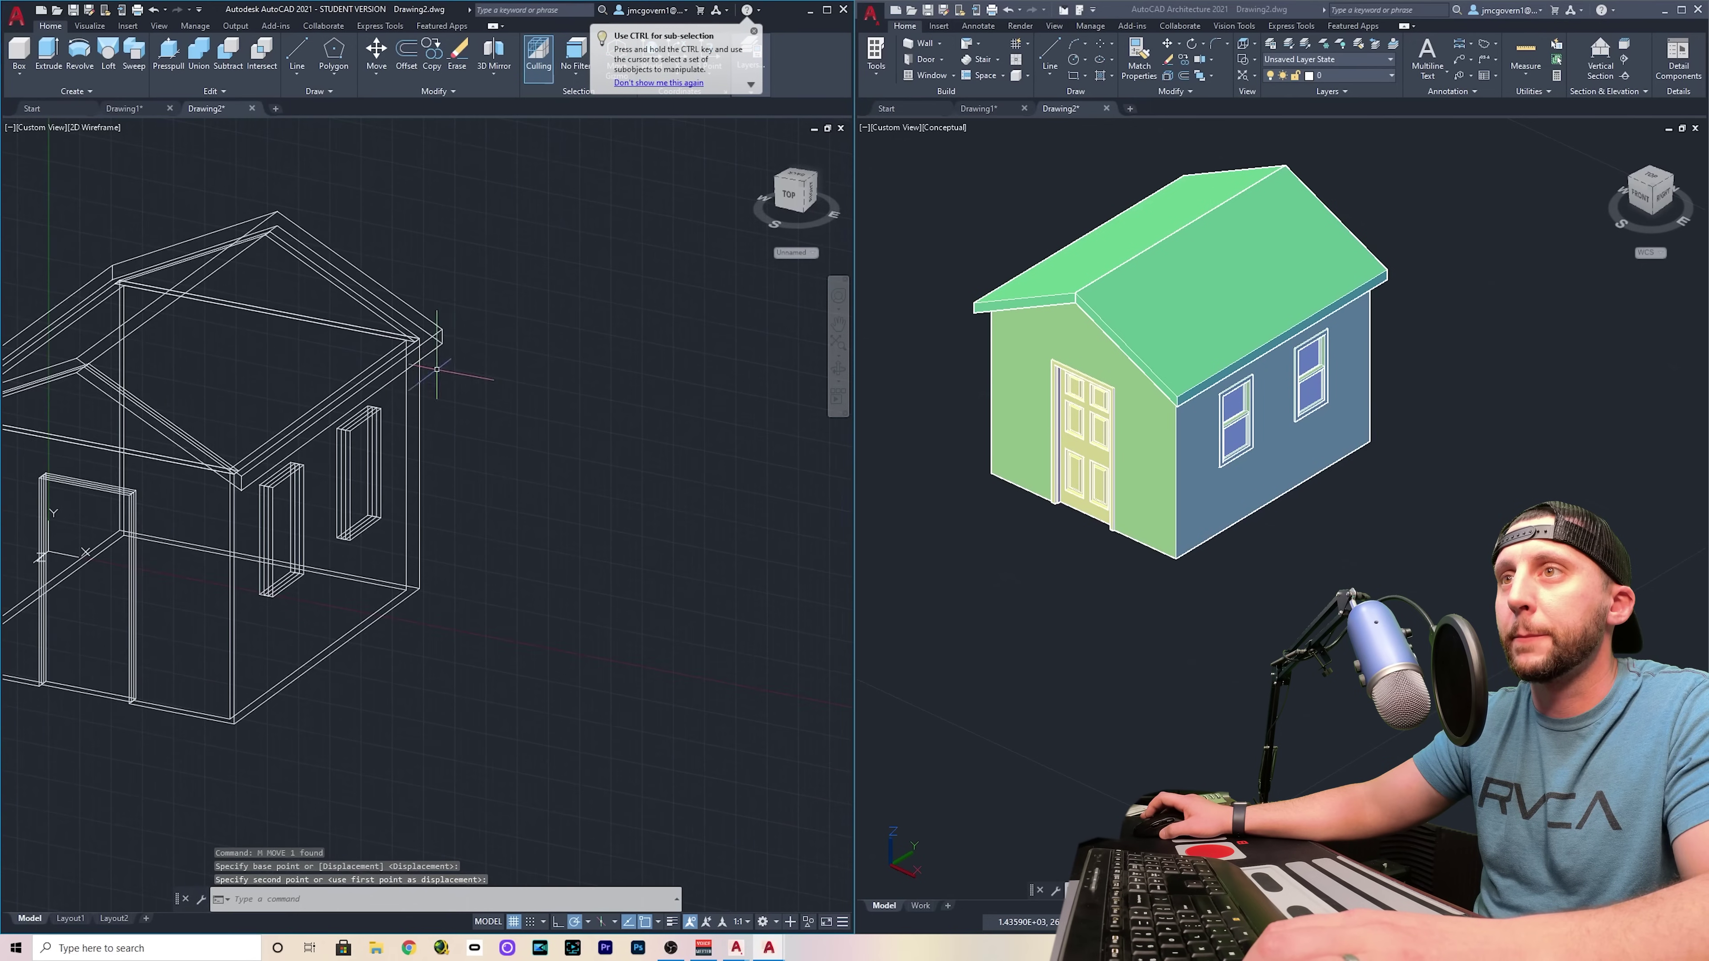
{"action": "left_click", "coordinate": [199, 58]}
{"action": "left_click", "coordinate": [146, 461]}
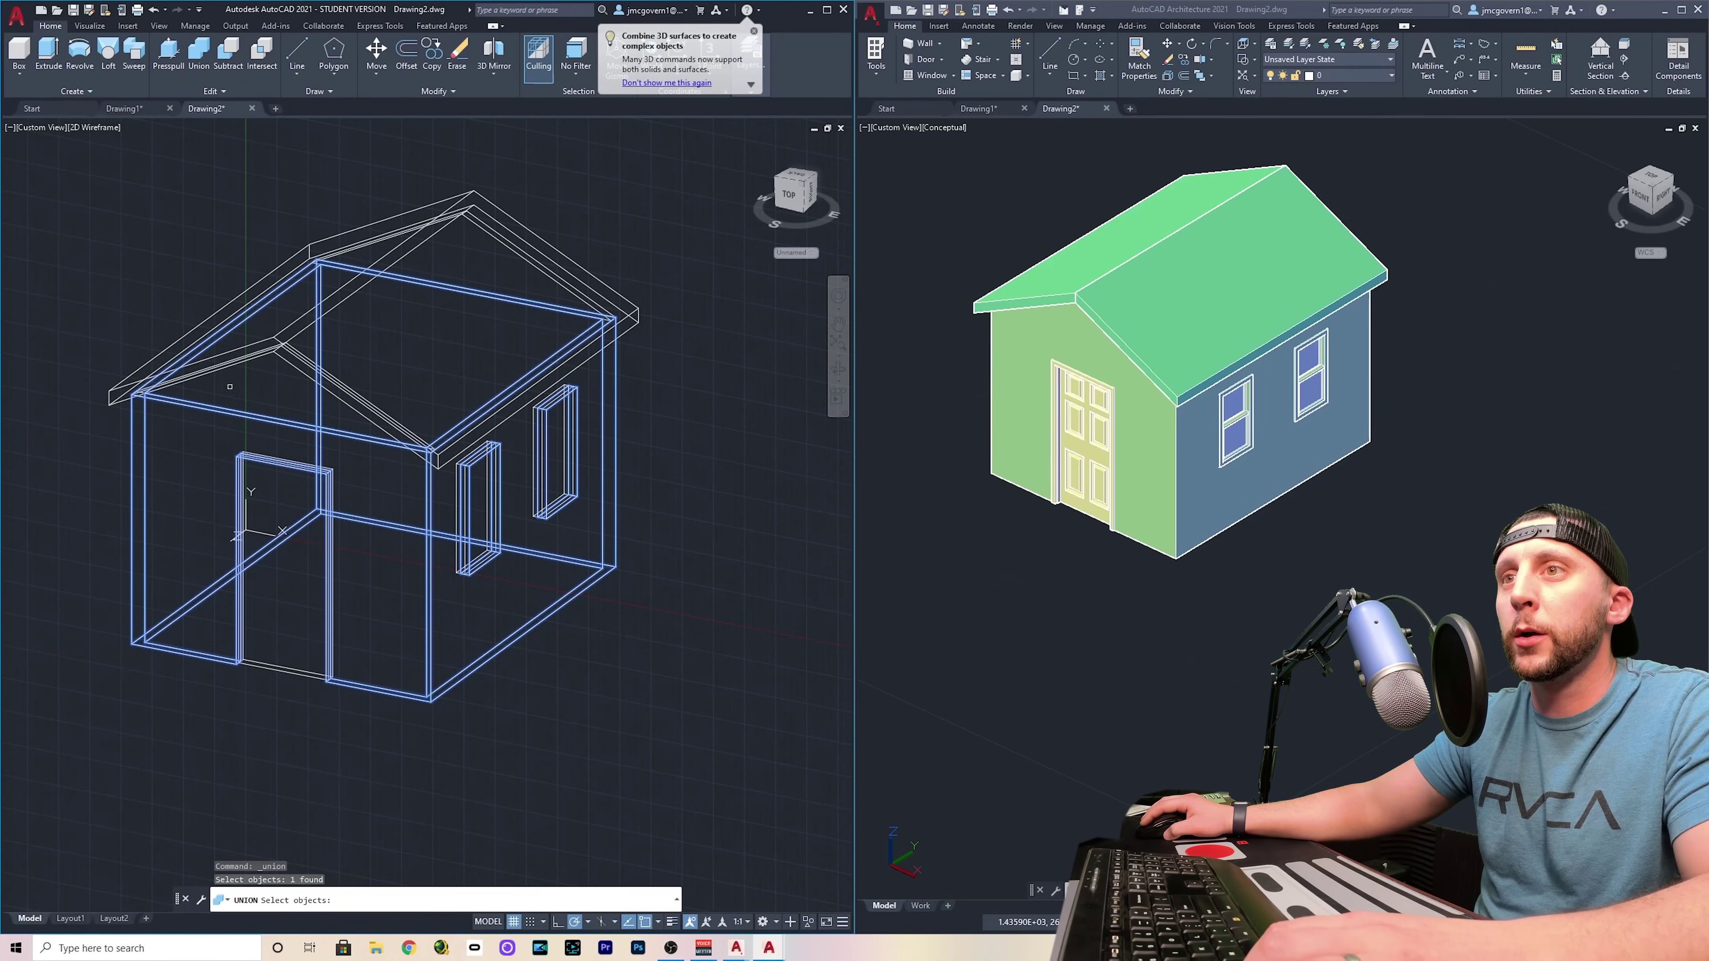
{"action": "left_click", "coordinate": [239, 363]}
{"action": "key", "text": "Escape"}
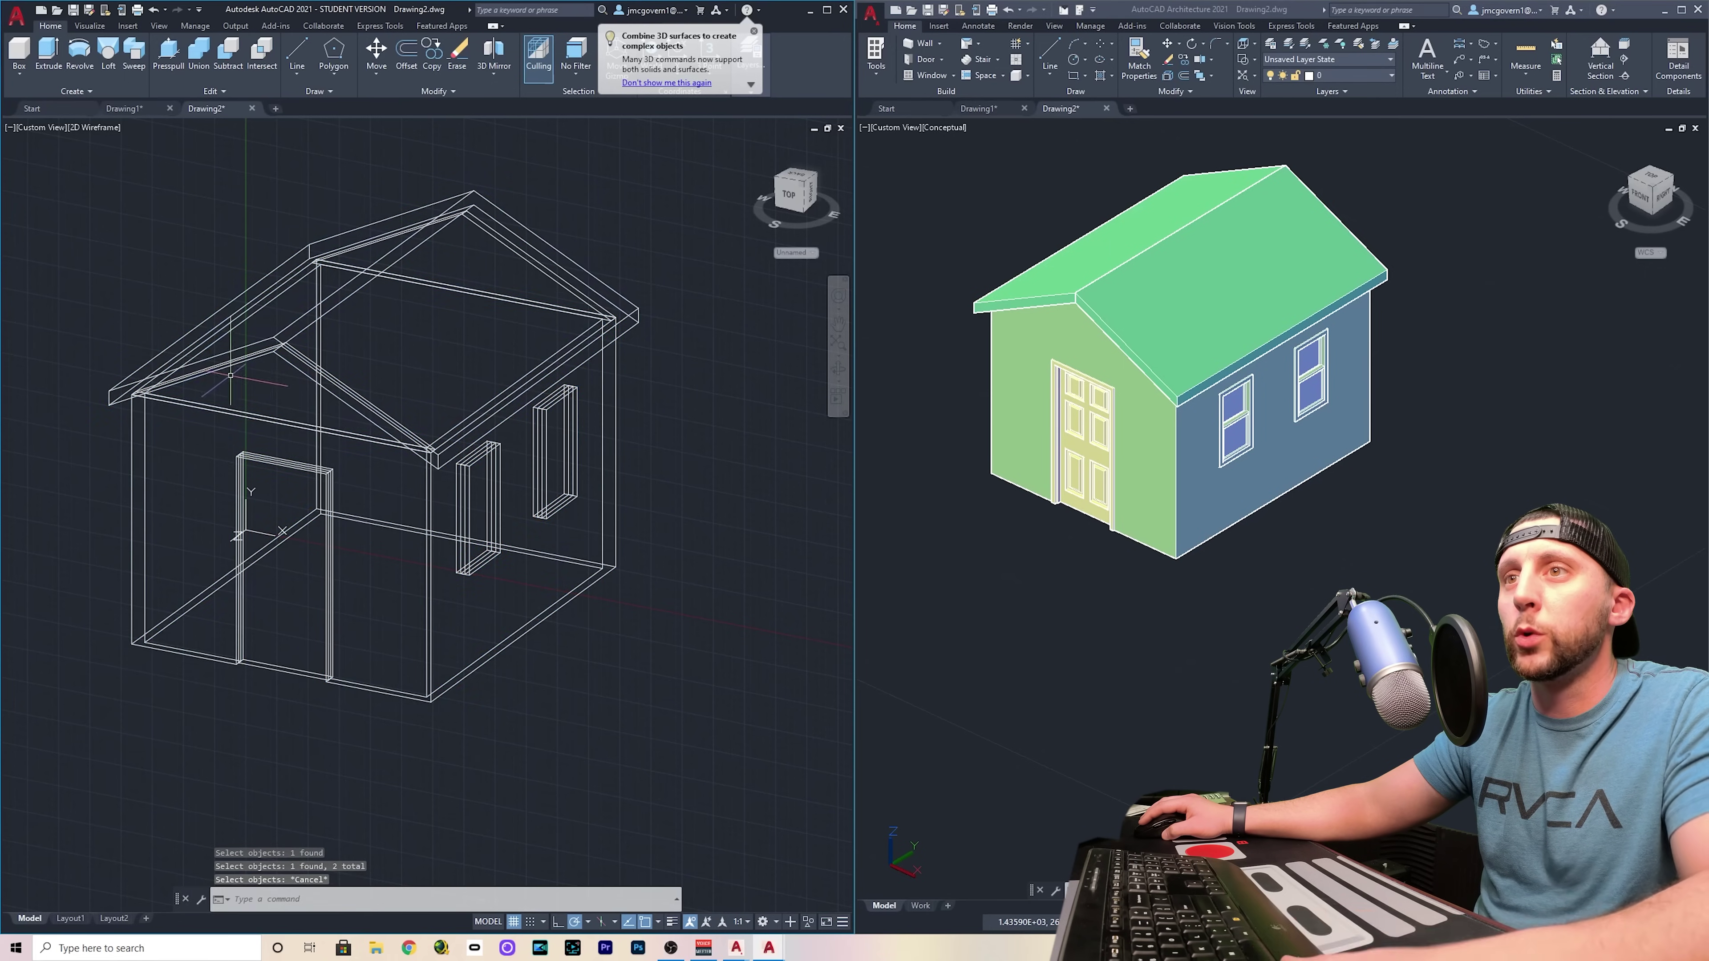
Union the walls with the front and rear gables into one solid, leaving the roof separate
{"action": "left_click", "coordinate": [199, 57]}
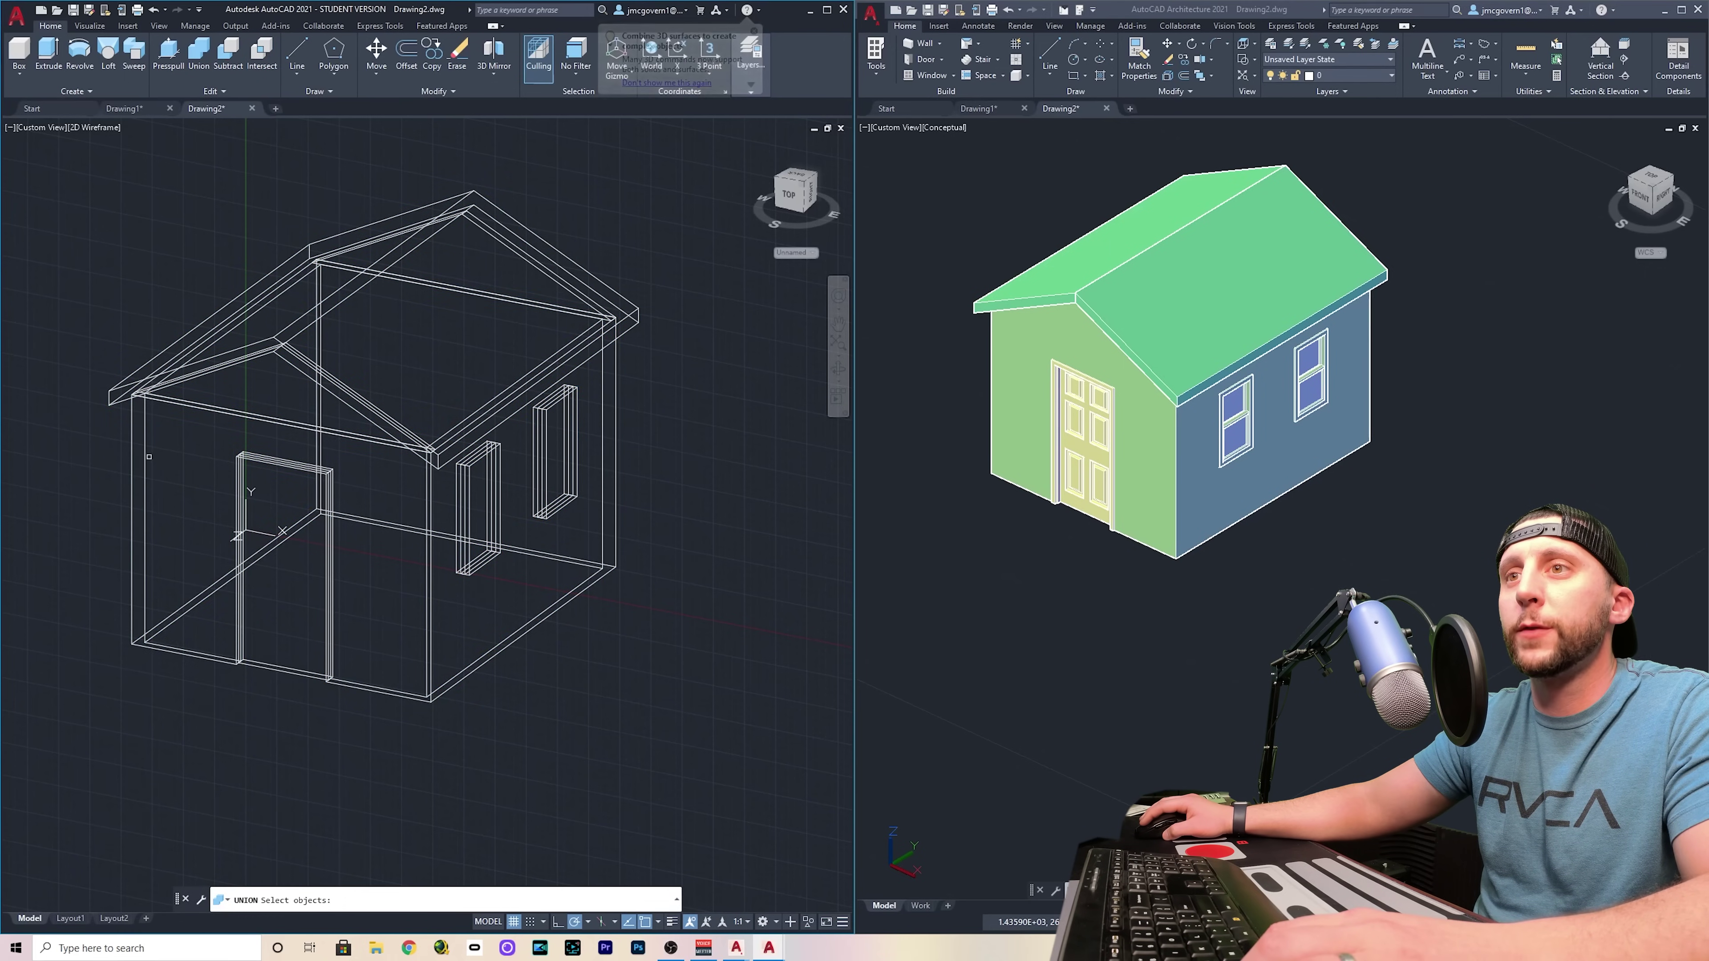
{"action": "left_click", "coordinate": [147, 452]}
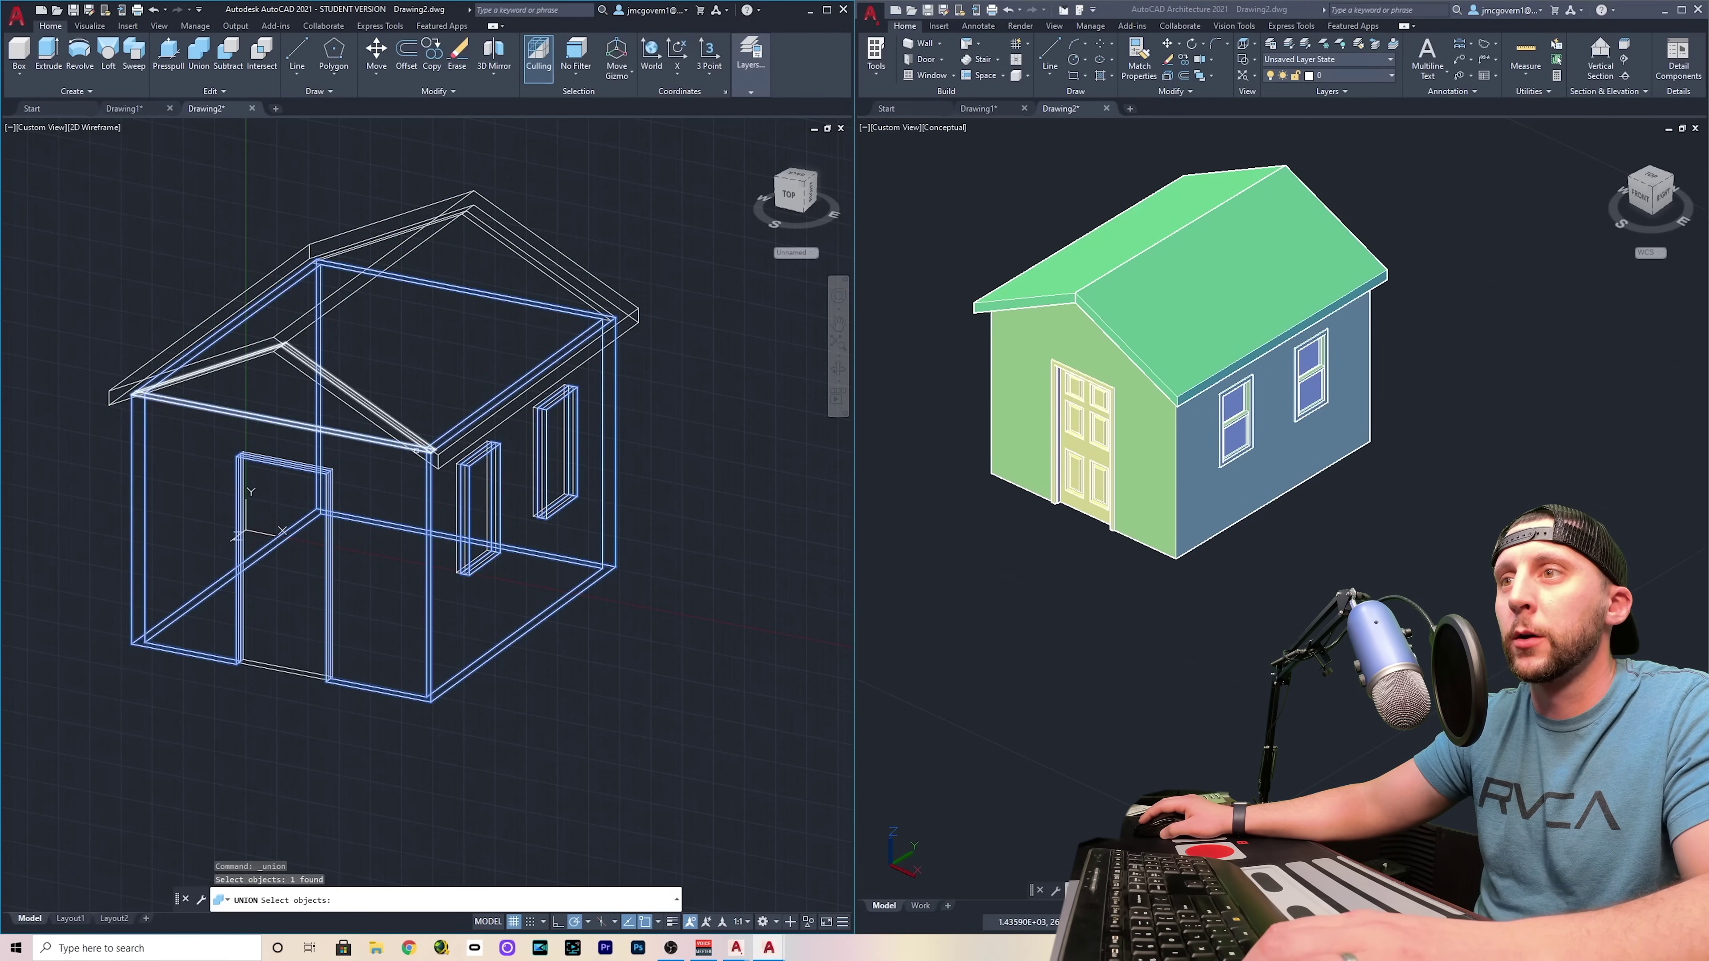
{"action": "scroll", "coordinate": [416, 439], "scroll_direction": "up", "scroll_amount": 7}
{"action": "left_click", "coordinate": [441, 407]}
{"action": "scroll", "coordinate": [440, 407], "scroll_direction": "down", "scroll_amount": 8}
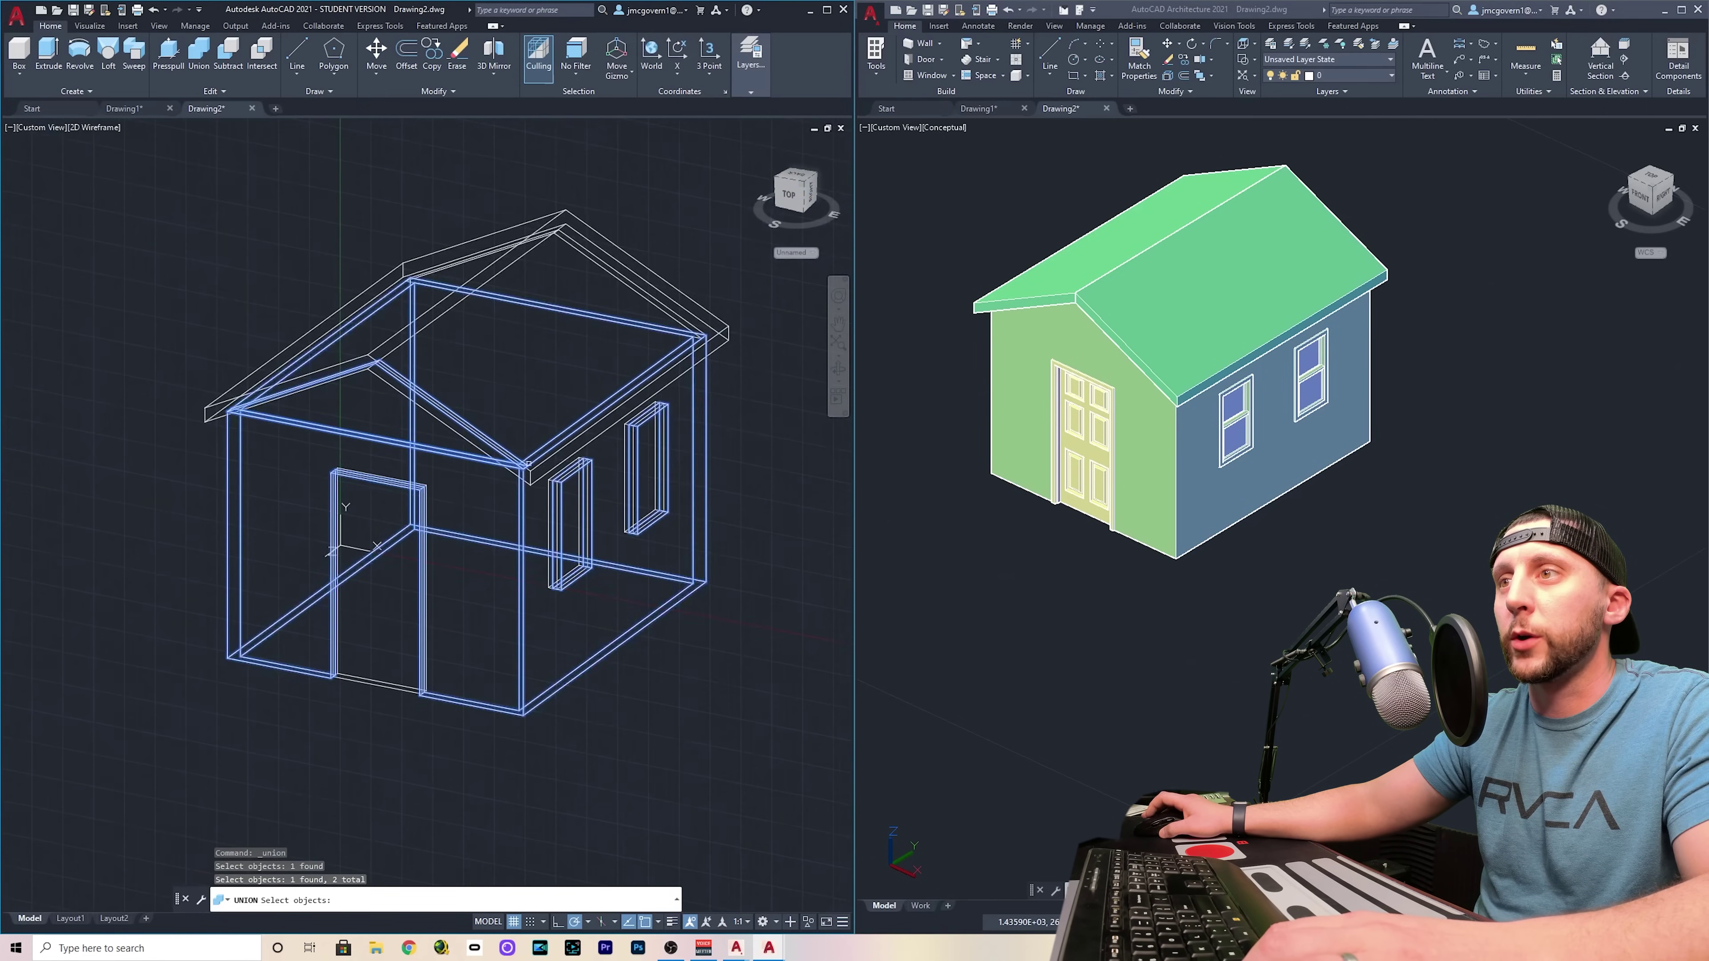
{"action": "scroll", "coordinate": [486, 408], "scroll_direction": "up", "scroll_amount": 8}
{"action": "left_click", "coordinate": [465, 422]}
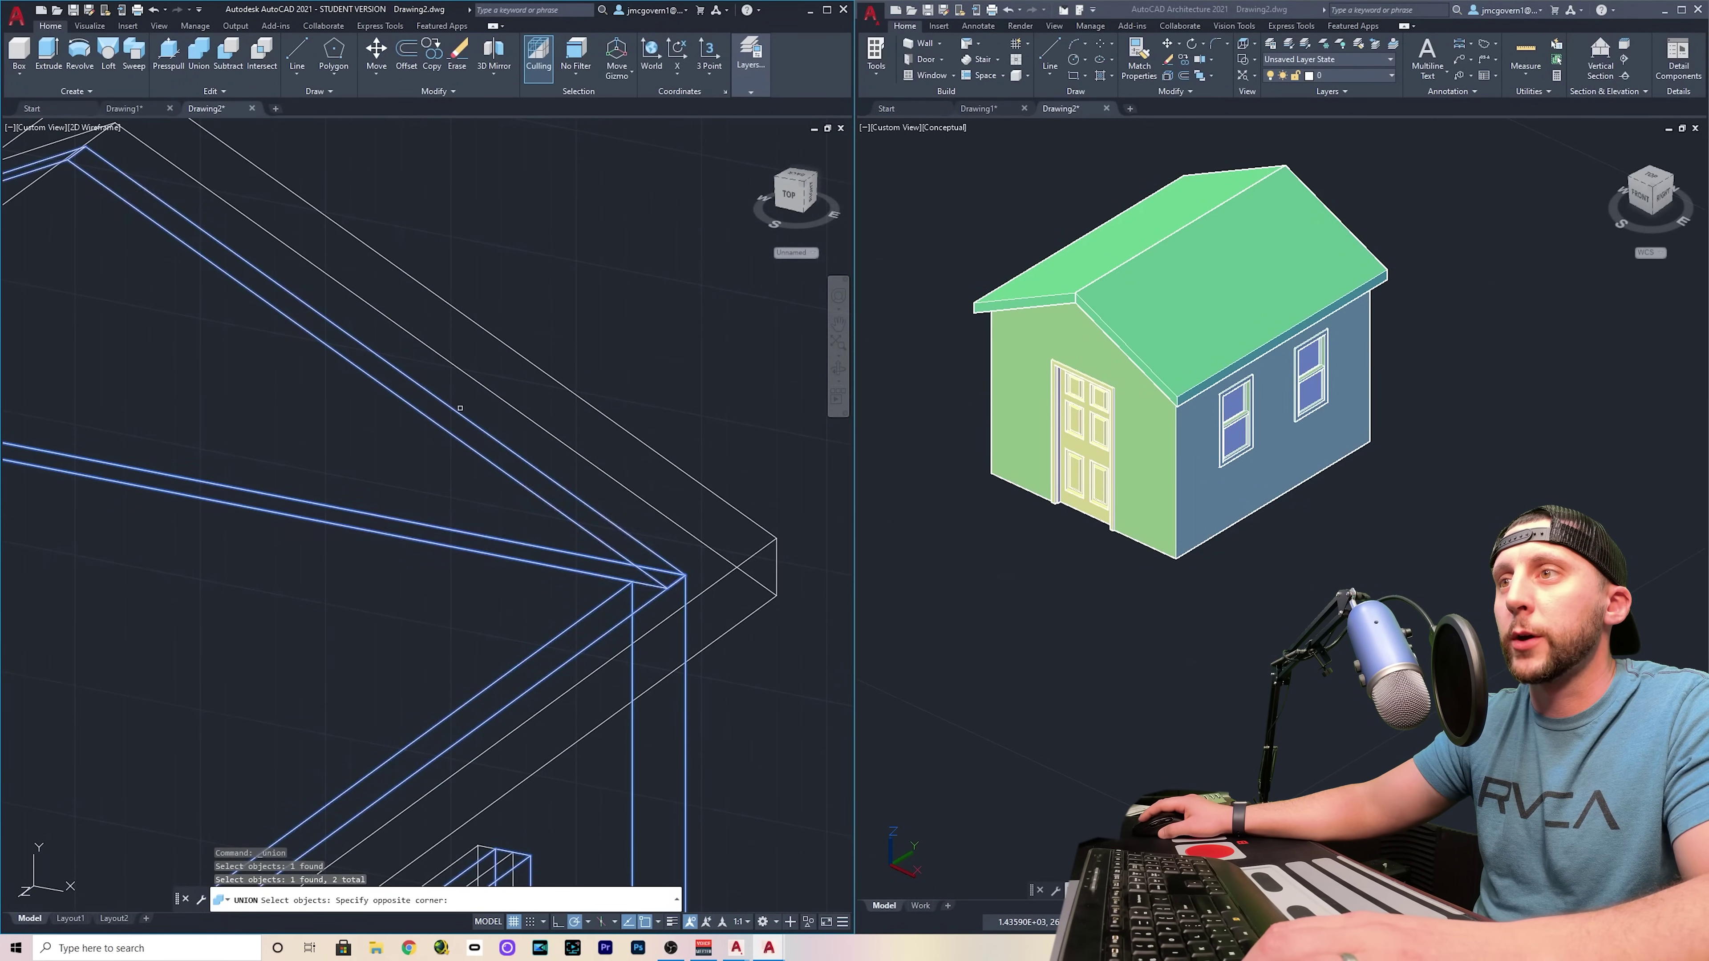
{"action": "left_click", "coordinate": [461, 413]}
{"action": "key", "text": "Return"}
{"action": "scroll", "coordinate": [515, 439], "scroll_direction": "down", "scroll_amount": 8}
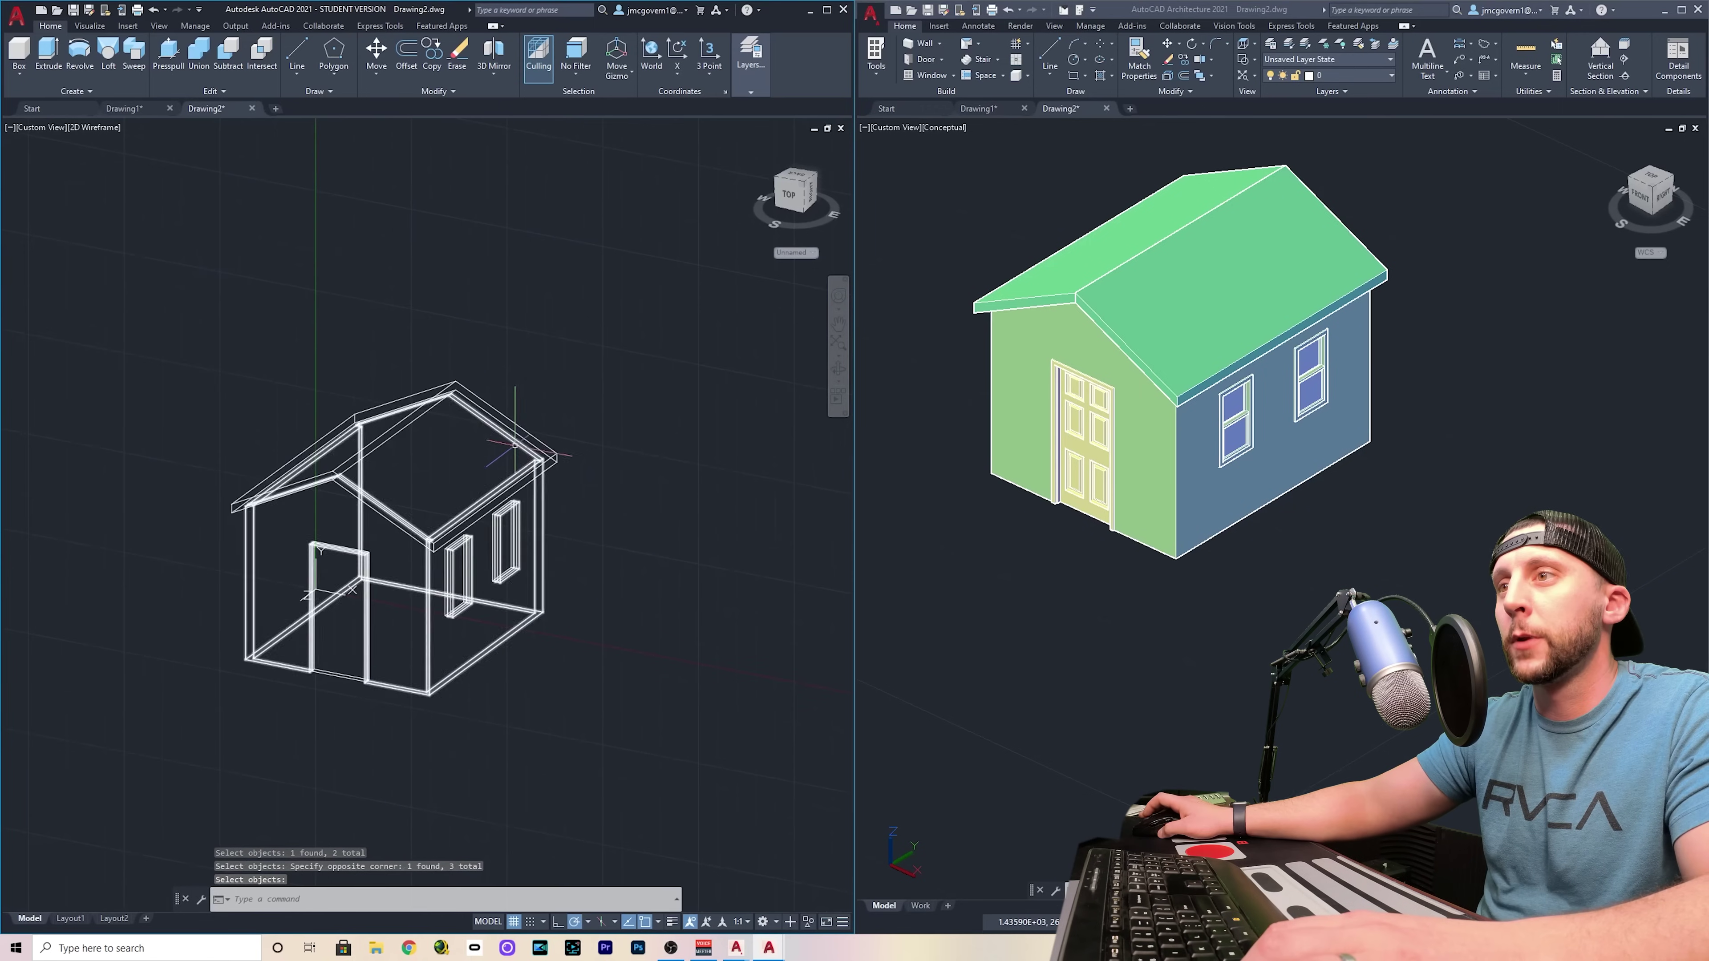
Display the finished building in the Conceptual visual style
{"action": "left_click", "coordinate": [112, 128]}
{"action": "left_click", "coordinate": [142, 168]}
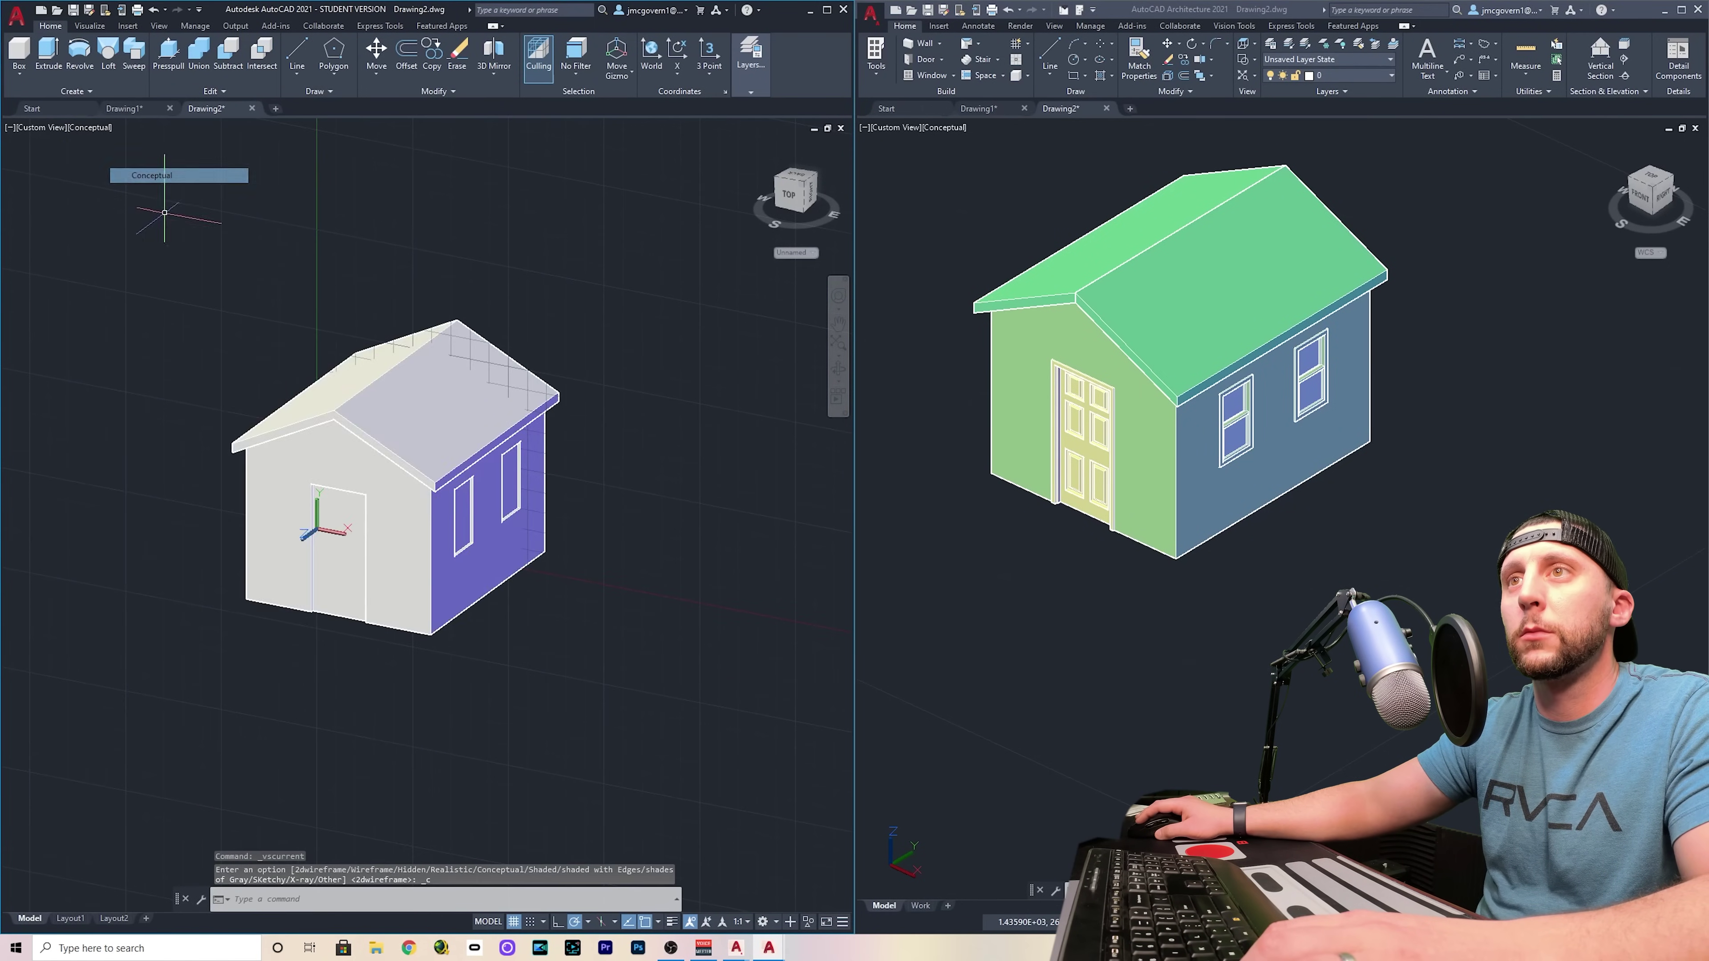
{"action": "scroll", "coordinate": [370, 506], "scroll_direction": "up", "scroll_amount": 5}
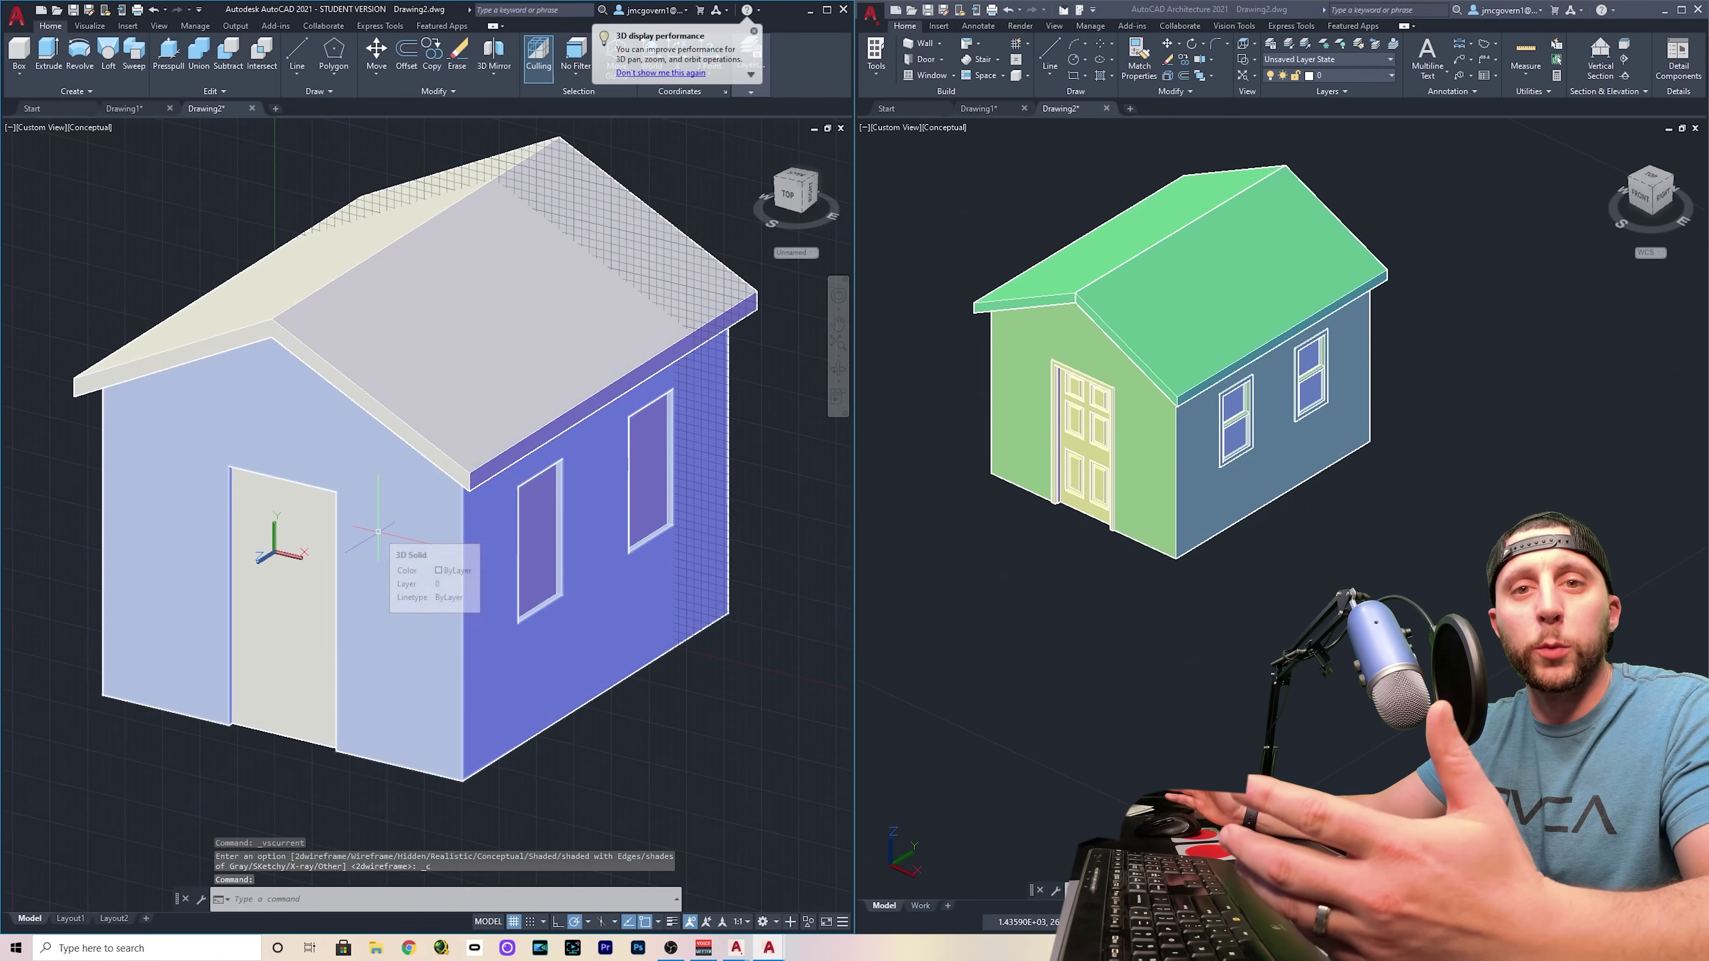